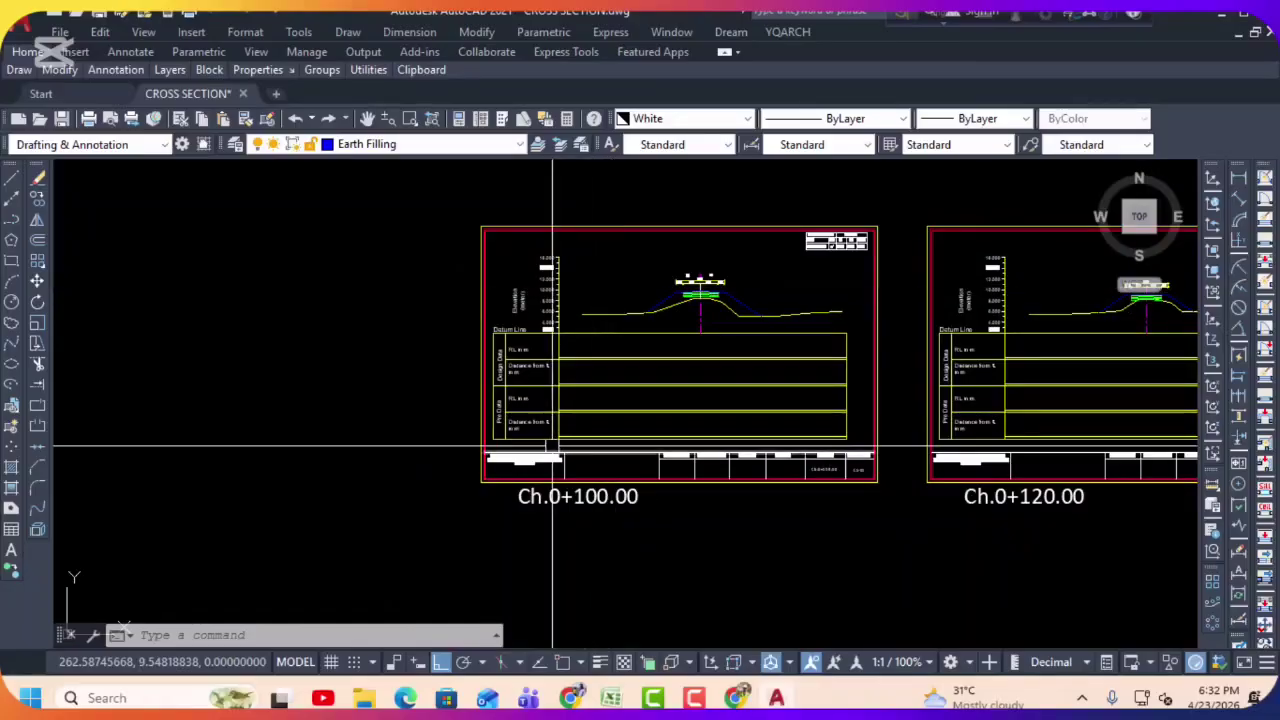
Step: Examine the row of cross-section sheets, including the Ch.0+100.00 profile, its design and pre data rows, and the earthwork quantity table
{"action": "scroll", "coordinate": [551, 432], "scroll_direction": "up", "scroll_amount": 5}
{"action": "scroll", "coordinate": [548, 436], "scroll_direction": "down", "scroll_amount": 3}
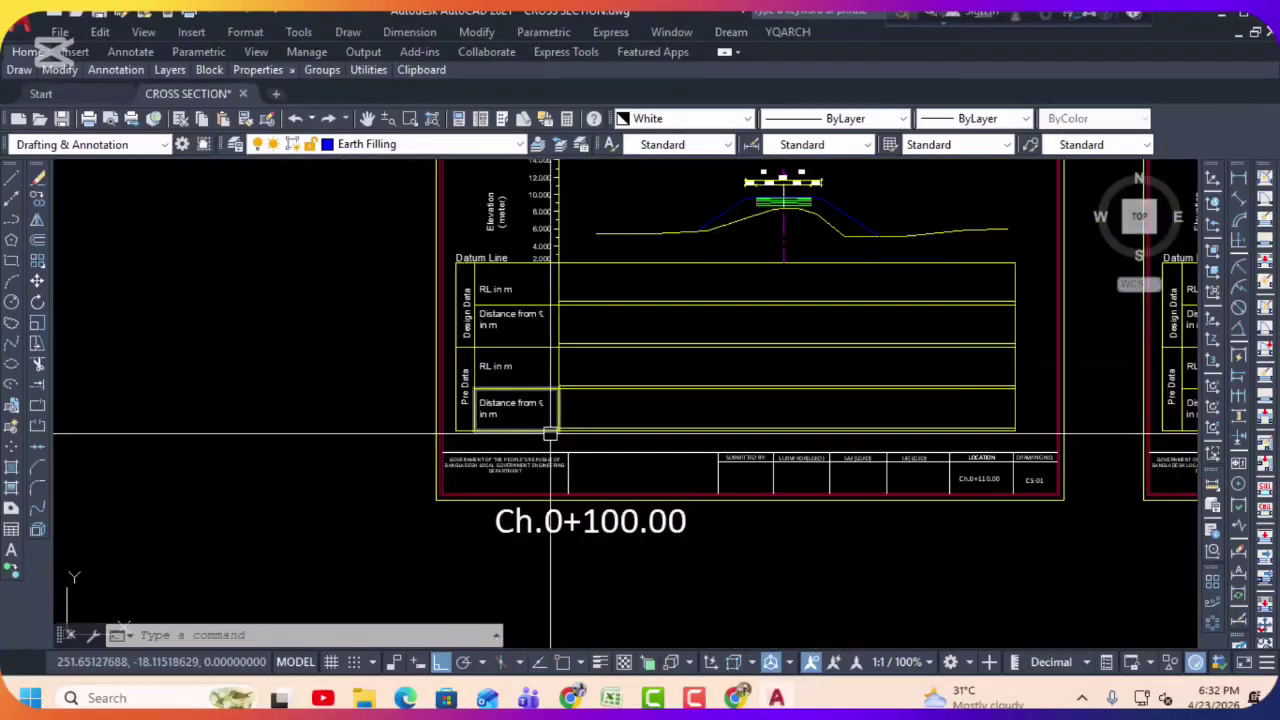
{"action": "scroll", "coordinate": [588, 404], "scroll_direction": "down", "scroll_amount": 3}
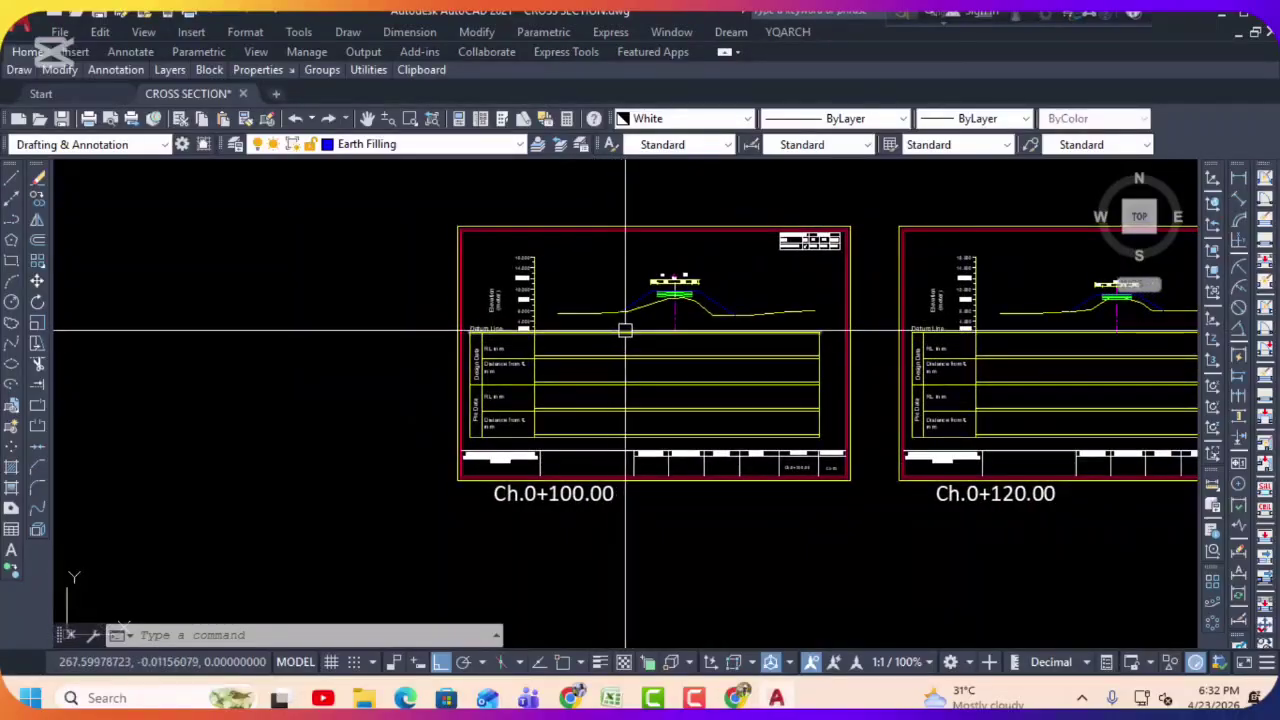
{"action": "scroll", "coordinate": [677, 334], "scroll_direction": "down", "scroll_amount": 4}
{"action": "middle_click_drag", "start_coordinate": [677, 334], "coordinate": [603, 358]}
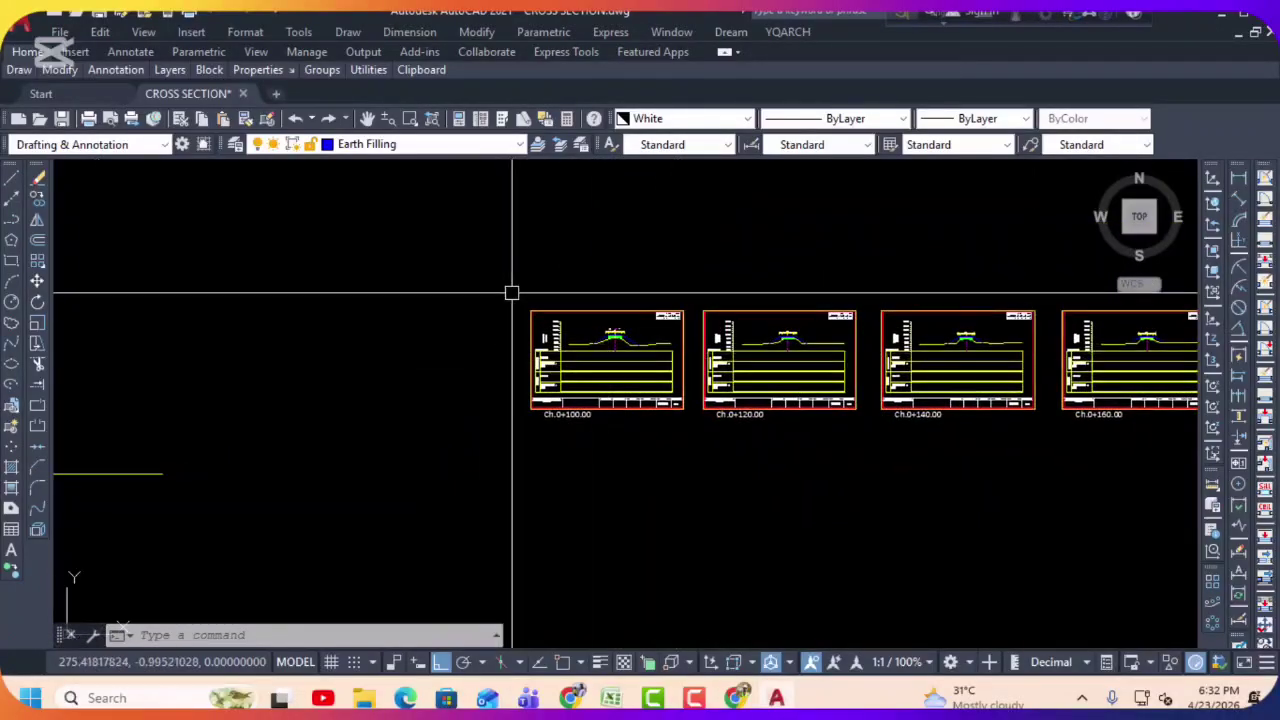
{"action": "scroll", "coordinate": [554, 290], "scroll_direction": "up", "scroll_amount": 4}
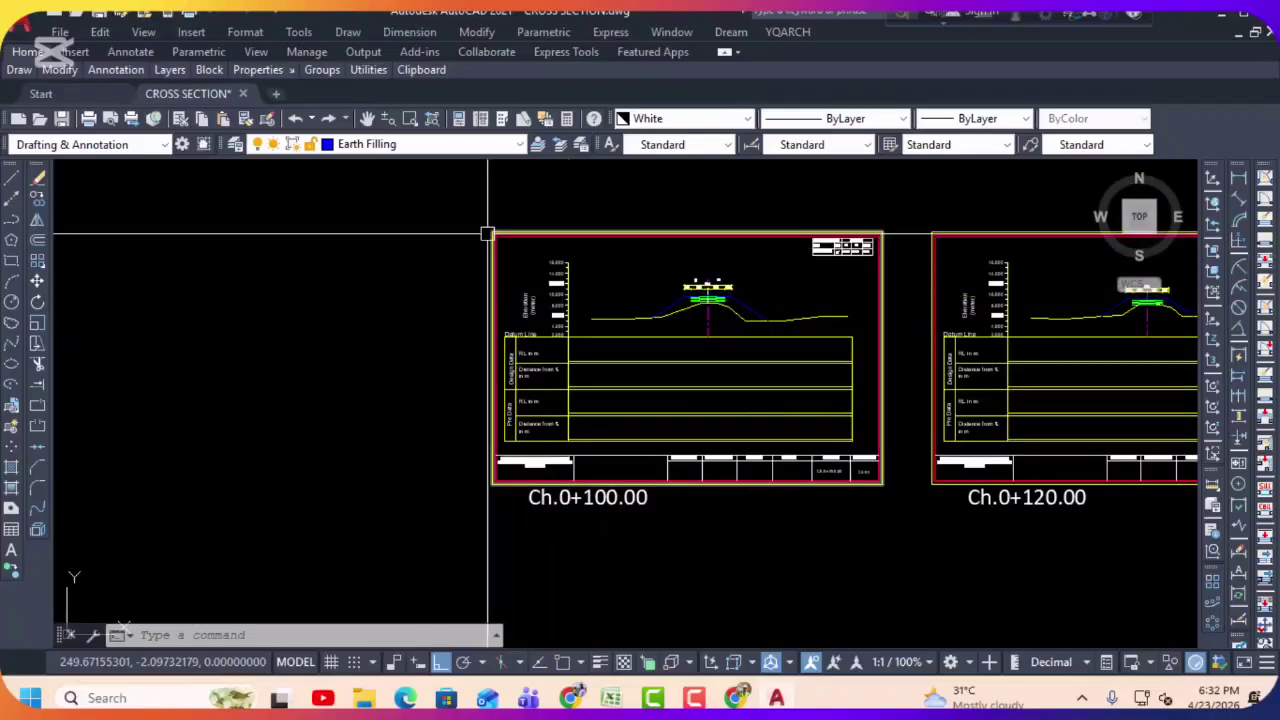
{"action": "scroll", "coordinate": [729, 300], "scroll_direction": "up", "scroll_amount": 4}
{"action": "scroll", "coordinate": [741, 307], "scroll_direction": "down", "scroll_amount": 4}
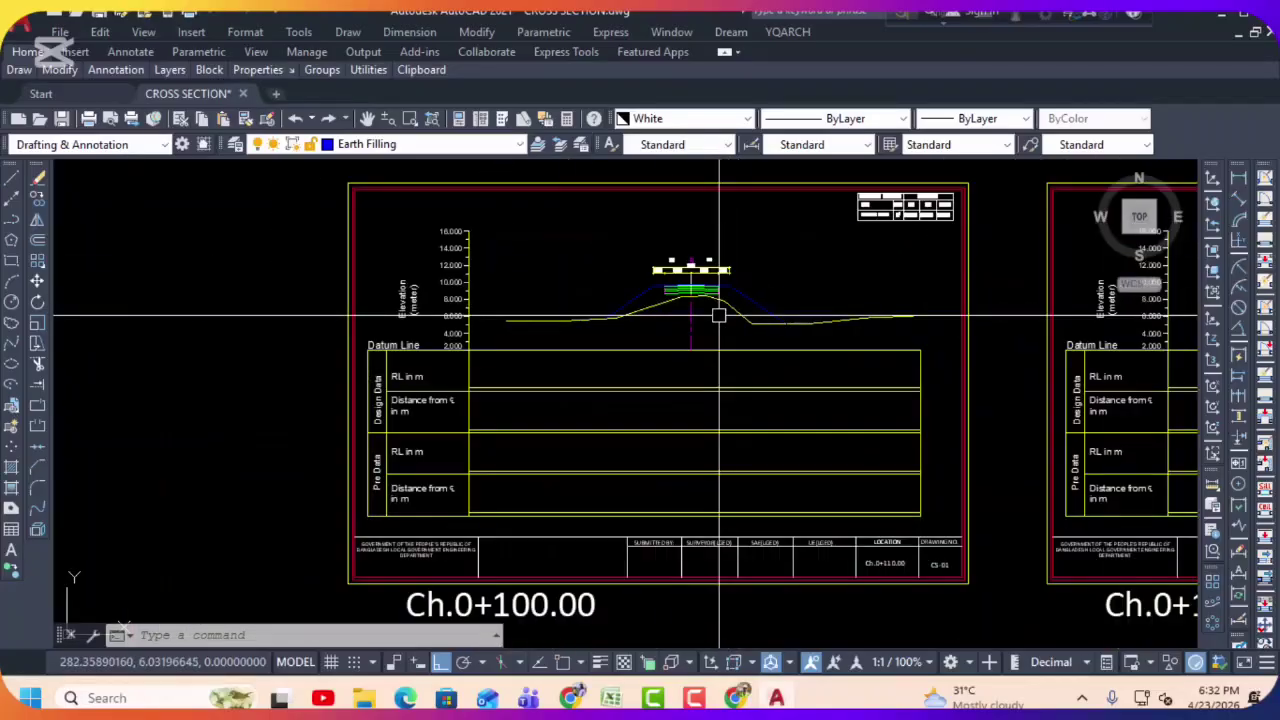
{"action": "scroll", "coordinate": [880, 215], "scroll_direction": "up", "scroll_amount": 5}
{"action": "scroll", "coordinate": [860, 240], "scroll_direction": "down", "scroll_amount": 1}
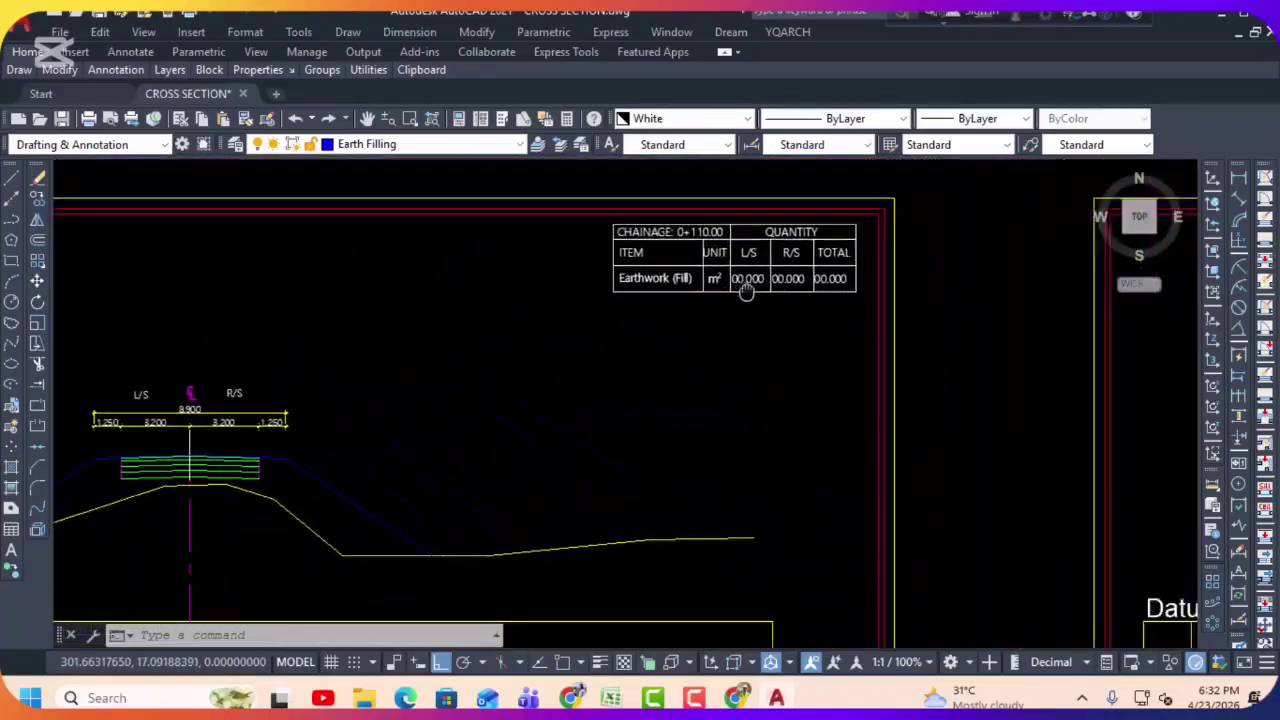
{"action": "scroll", "coordinate": [820, 230], "scroll_direction": "up", "scroll_amount": 1}
{"action": "scroll", "coordinate": [820, 250], "scroll_direction": "down", "scroll_amount": 5}
{"action": "scroll", "coordinate": [601, 340], "scroll_direction": "up", "scroll_amount": 2}
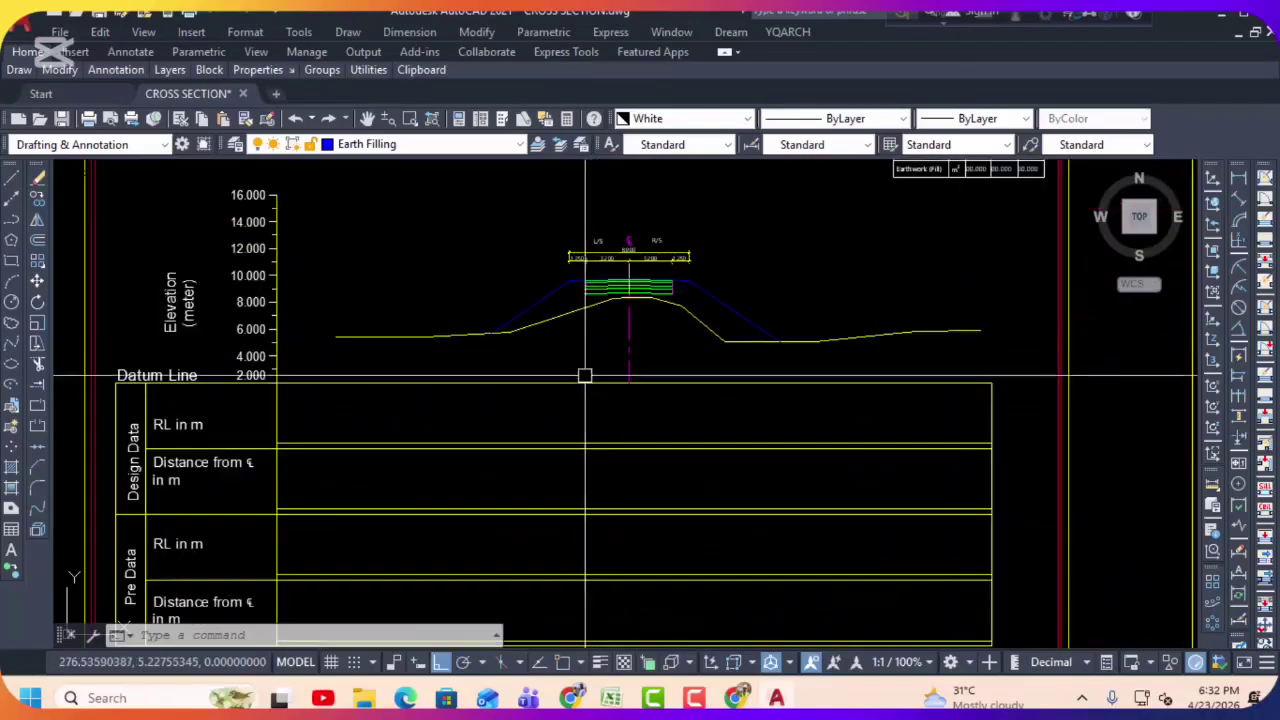
{"action": "scroll", "coordinate": [651, 387], "scroll_direction": "down", "scroll_amount": 2}
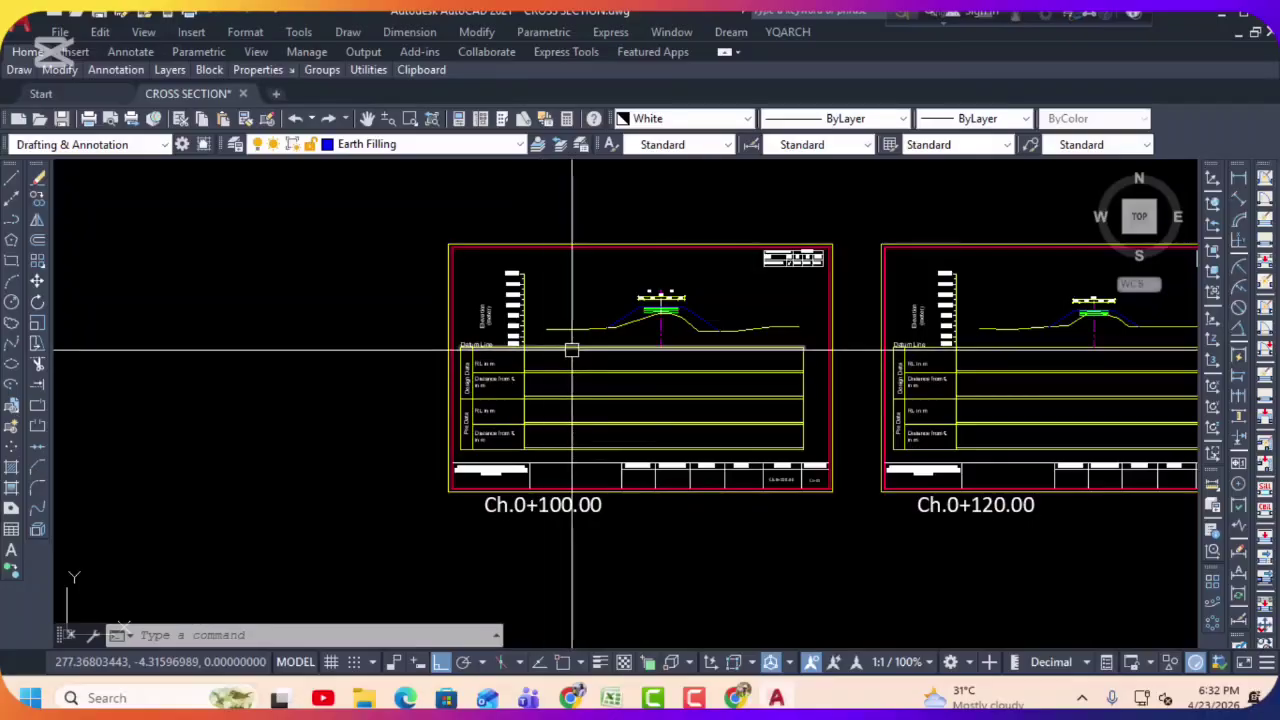
{"action": "scroll", "coordinate": [578, 340], "scroll_direction": "down", "scroll_amount": 3}
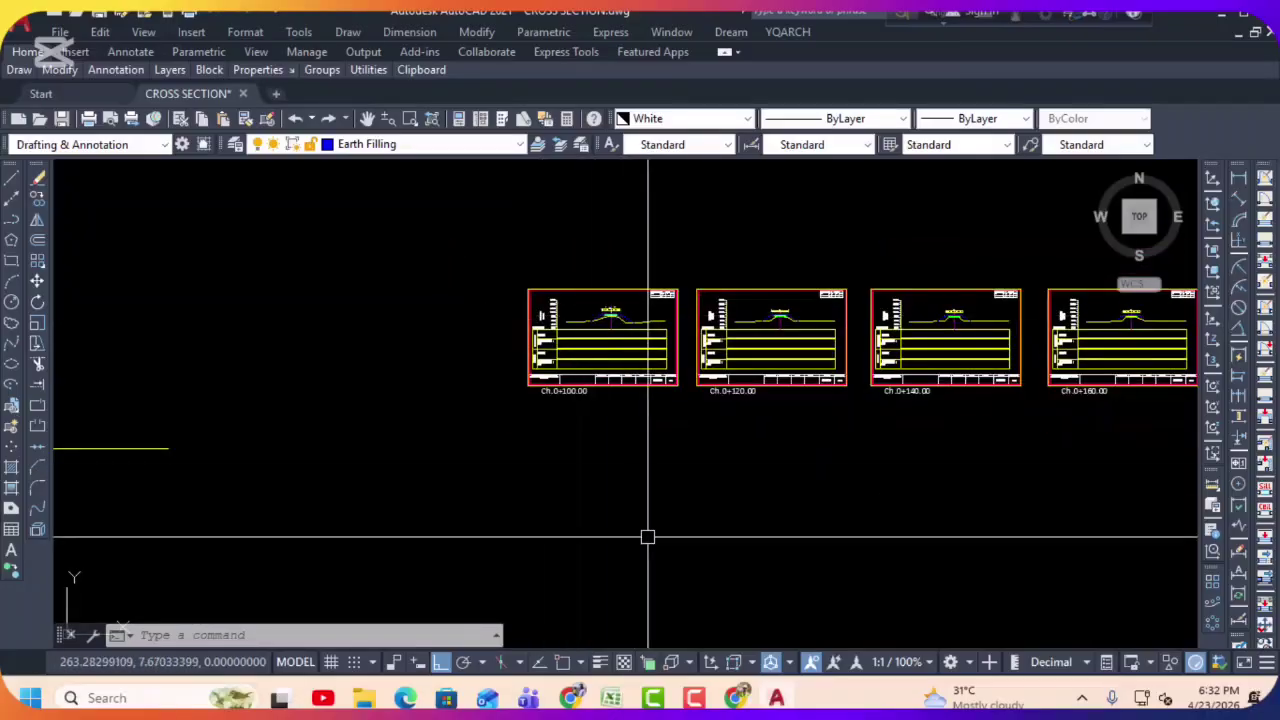
{"action": "scroll", "coordinate": [635, 375], "scroll_direction": "down", "scroll_amount": 1}
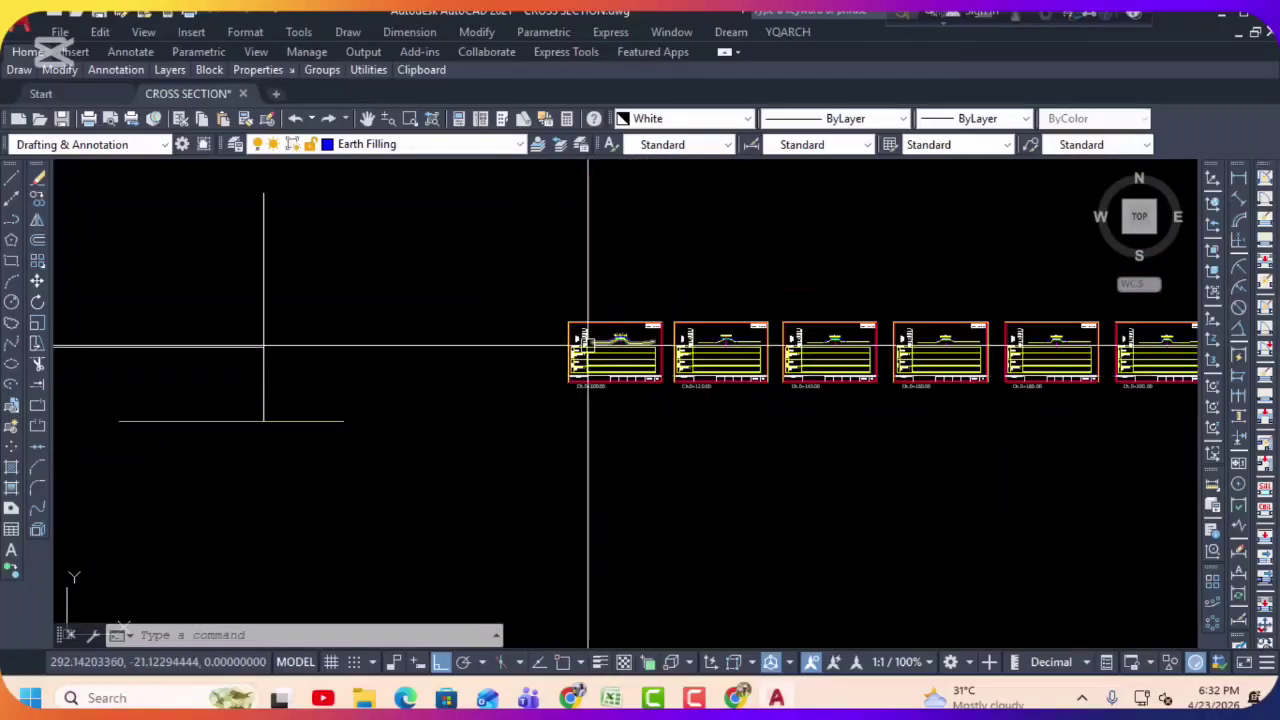
{"action": "left_click", "coordinate": [1220, 14]}
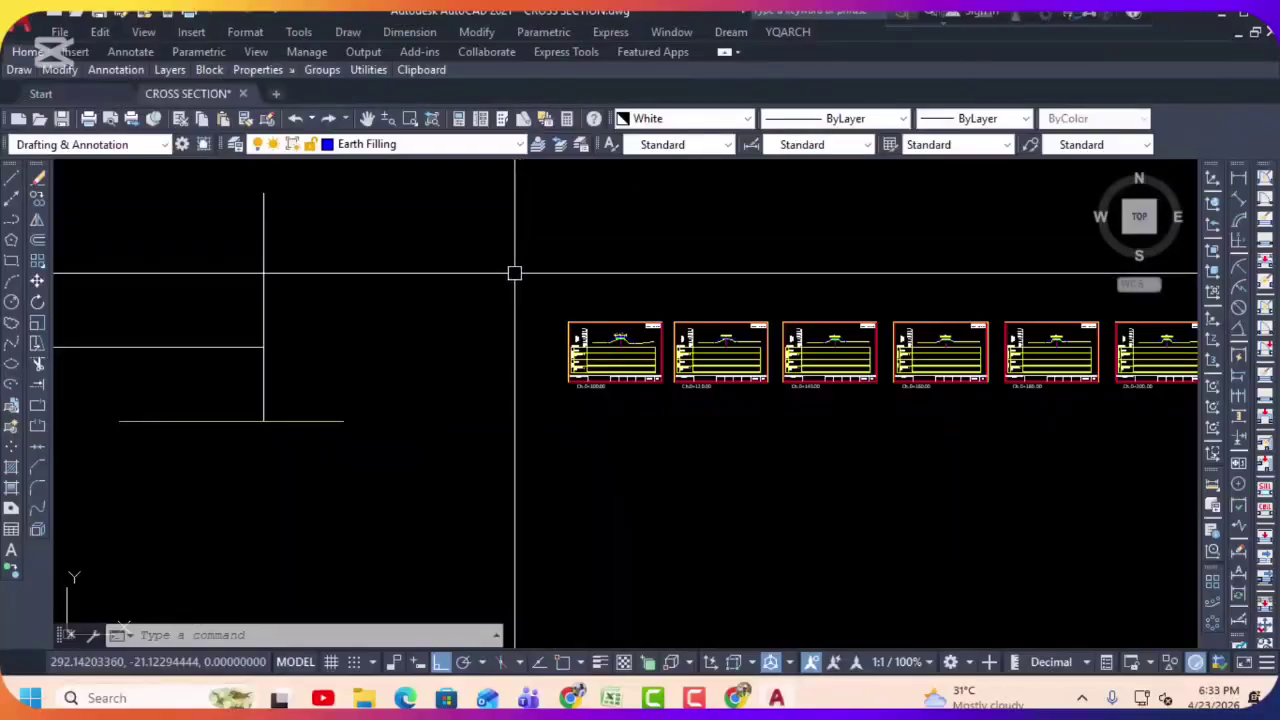
{"action": "scroll", "coordinate": [458, 320], "scroll_direction": "down", "scroll_amount": 4}
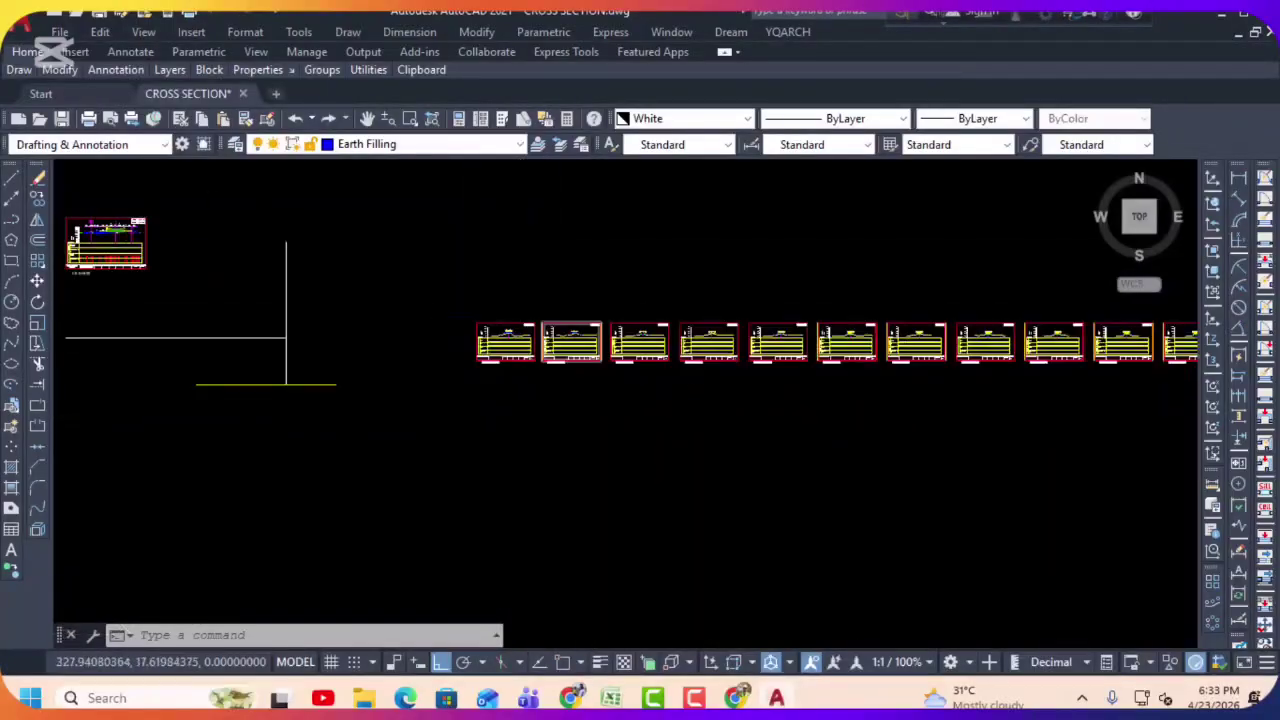
{"action": "middle_click_drag", "start_coordinate": [458, 329], "coordinate": [530, 326]}
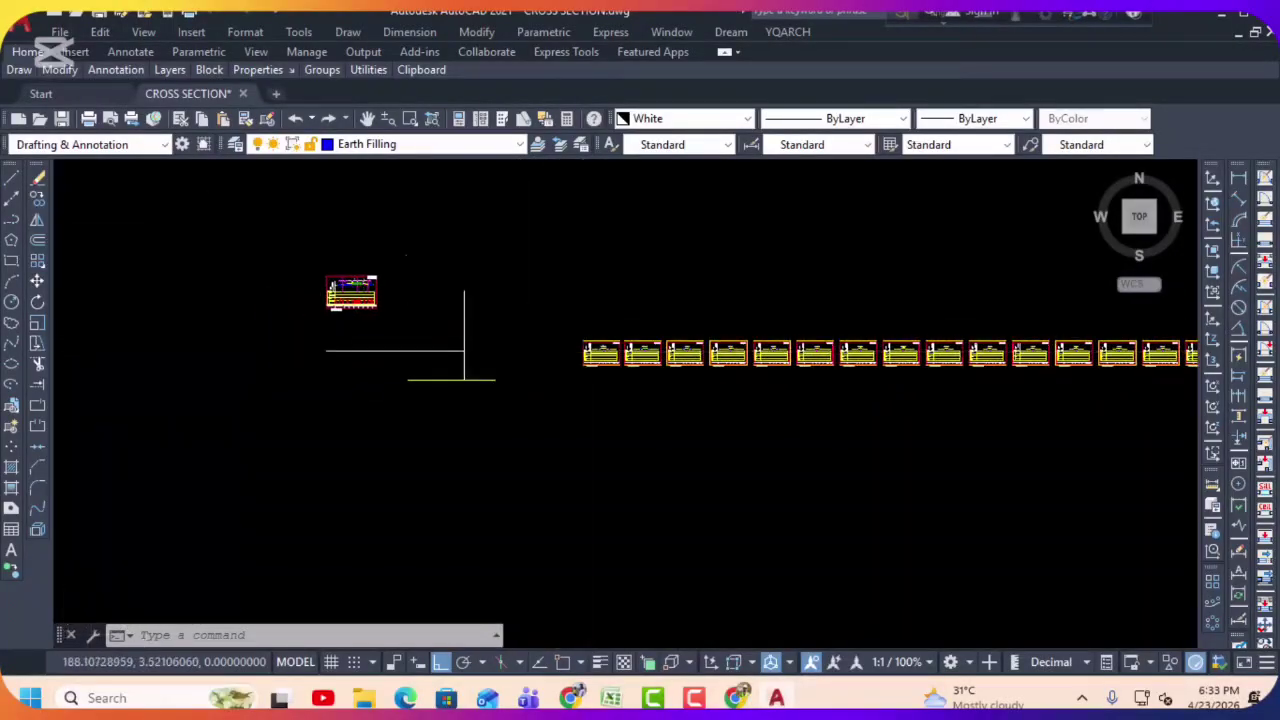
{"action": "scroll", "coordinate": [570, 331], "scroll_direction": "up", "scroll_amount": 2}
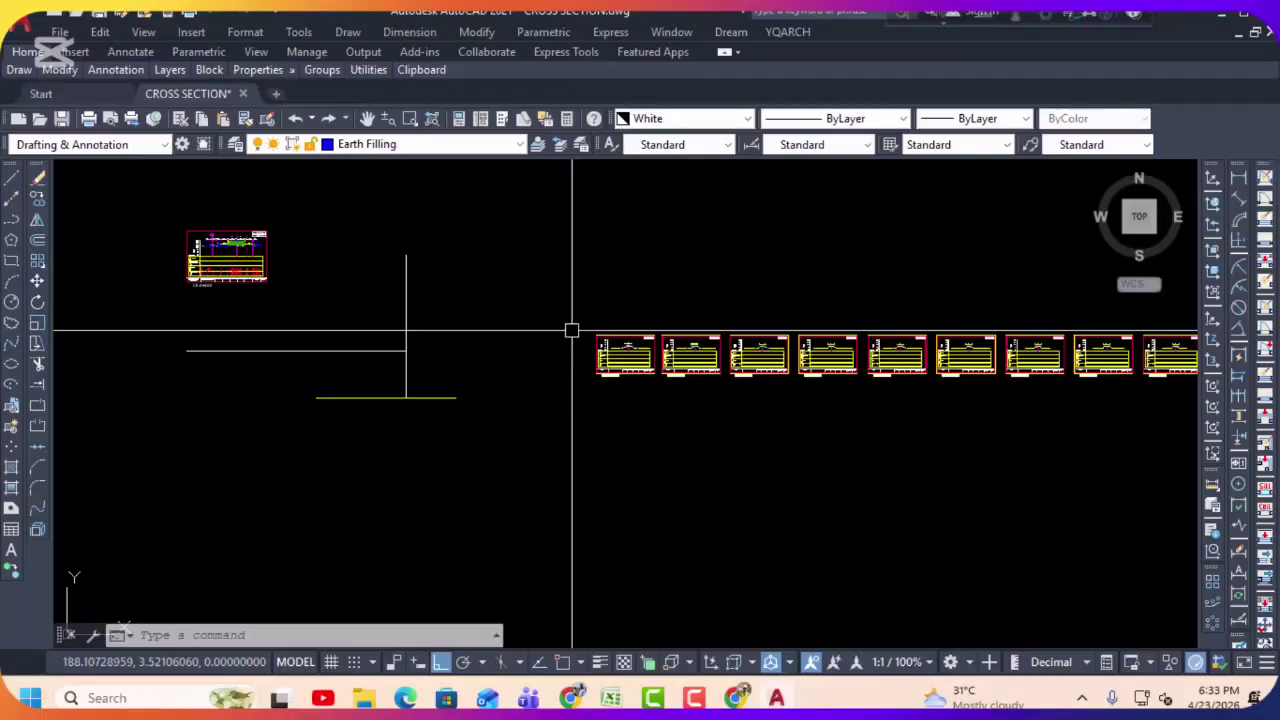
Step: Start loading applications and browse to the Area _ZZ,XX_SS-MRT folder inside LISP MRT's MRT FINAL folder
{"action": "type", "text": "a"}
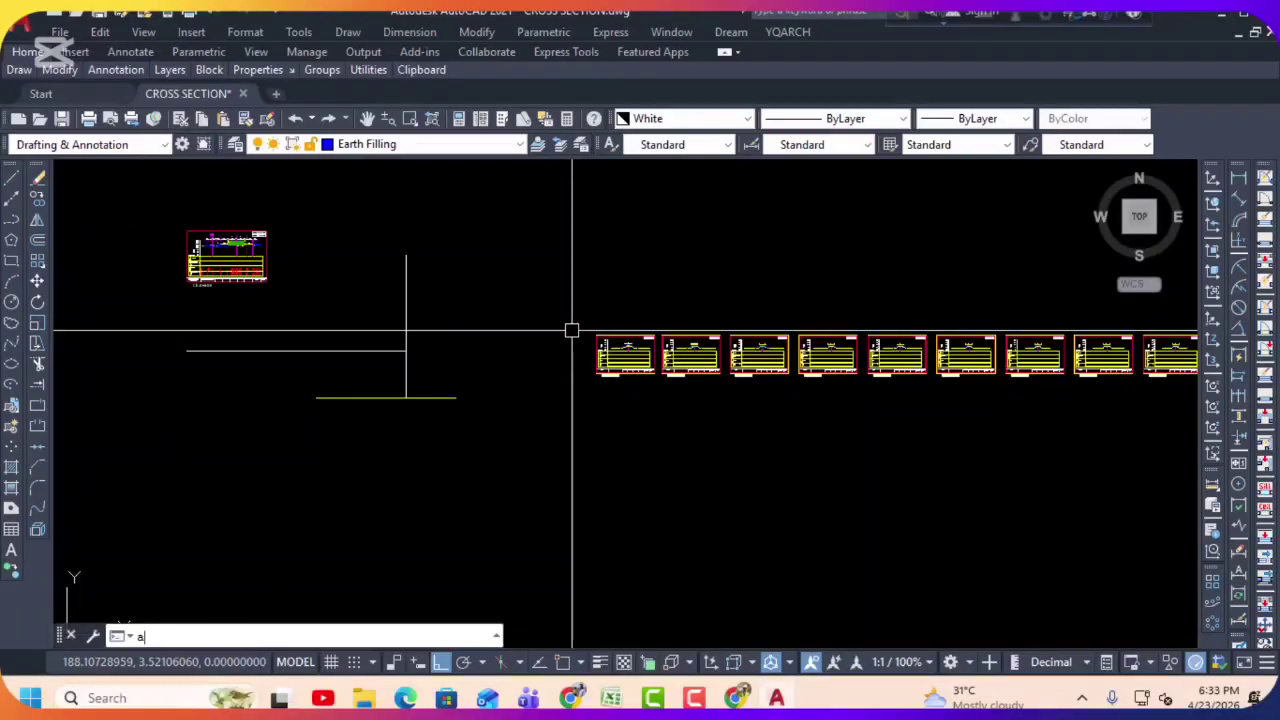
{"action": "type", "text": "p"}
{"action": "key", "text": "Return"}
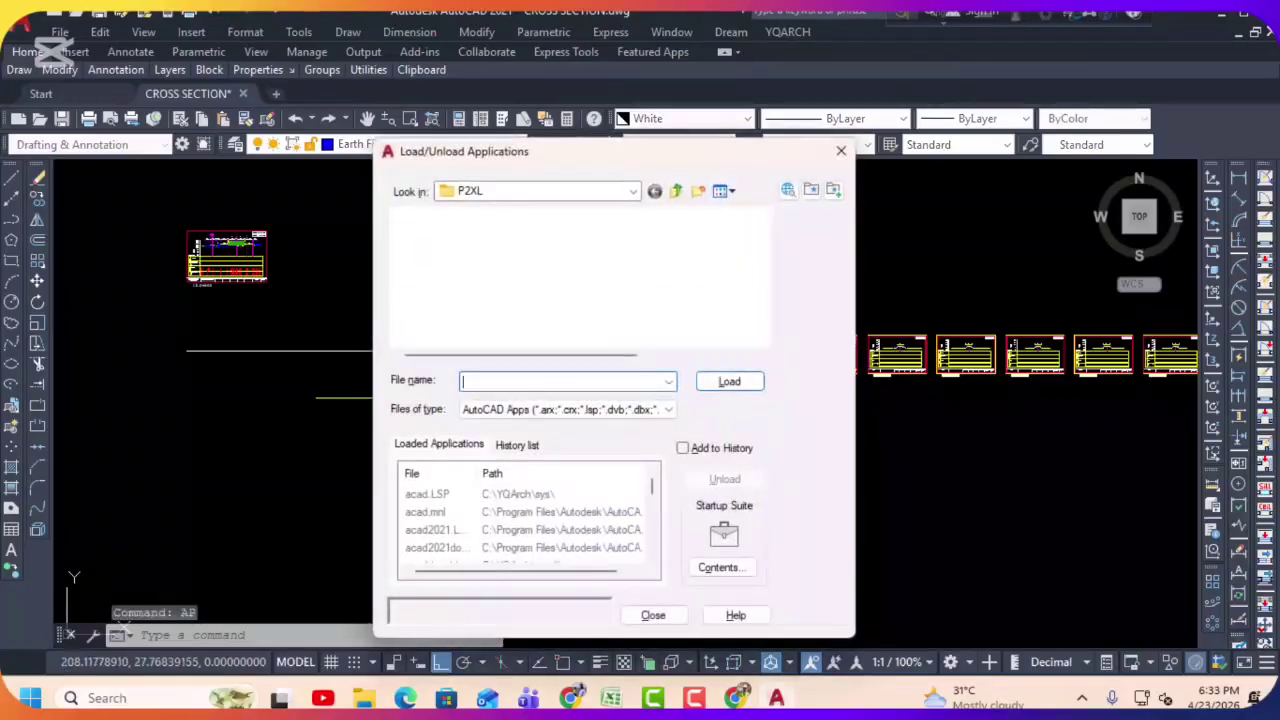
{"action": "left_click", "coordinate": [542, 189]}
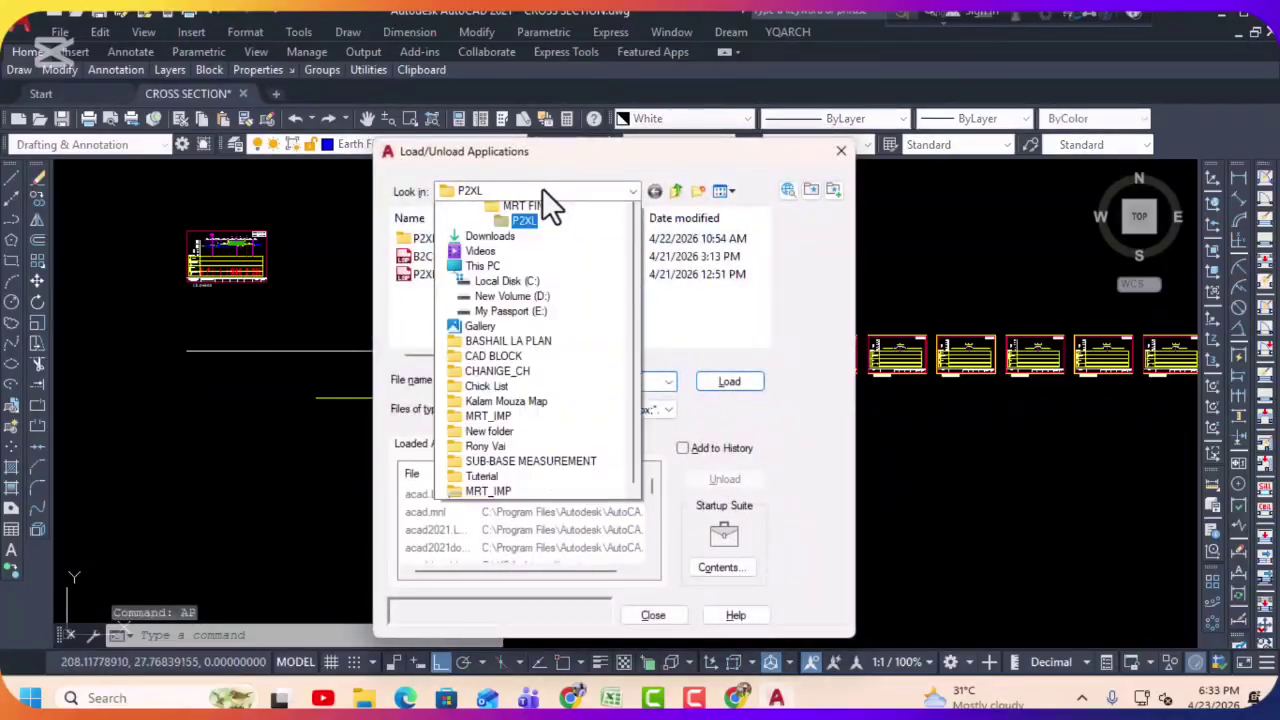
{"action": "left_click", "coordinate": [520, 330]}
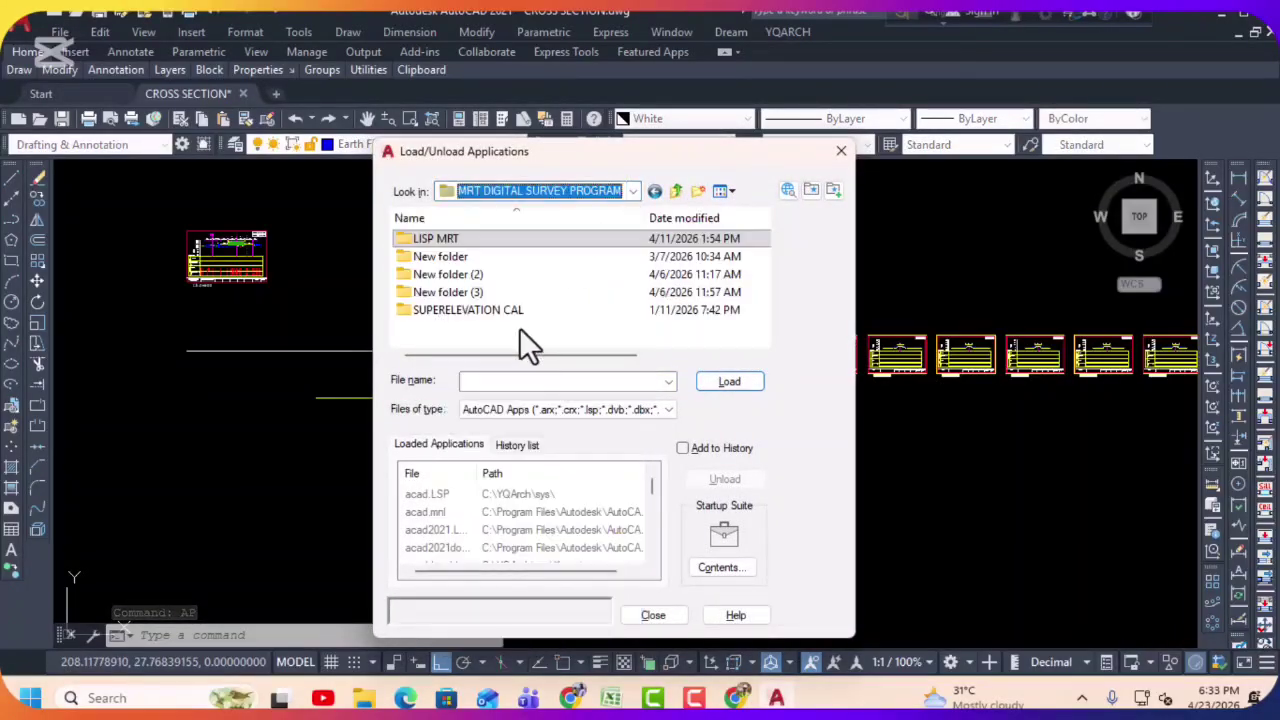
{"action": "double_click", "coordinate": [423, 238]}
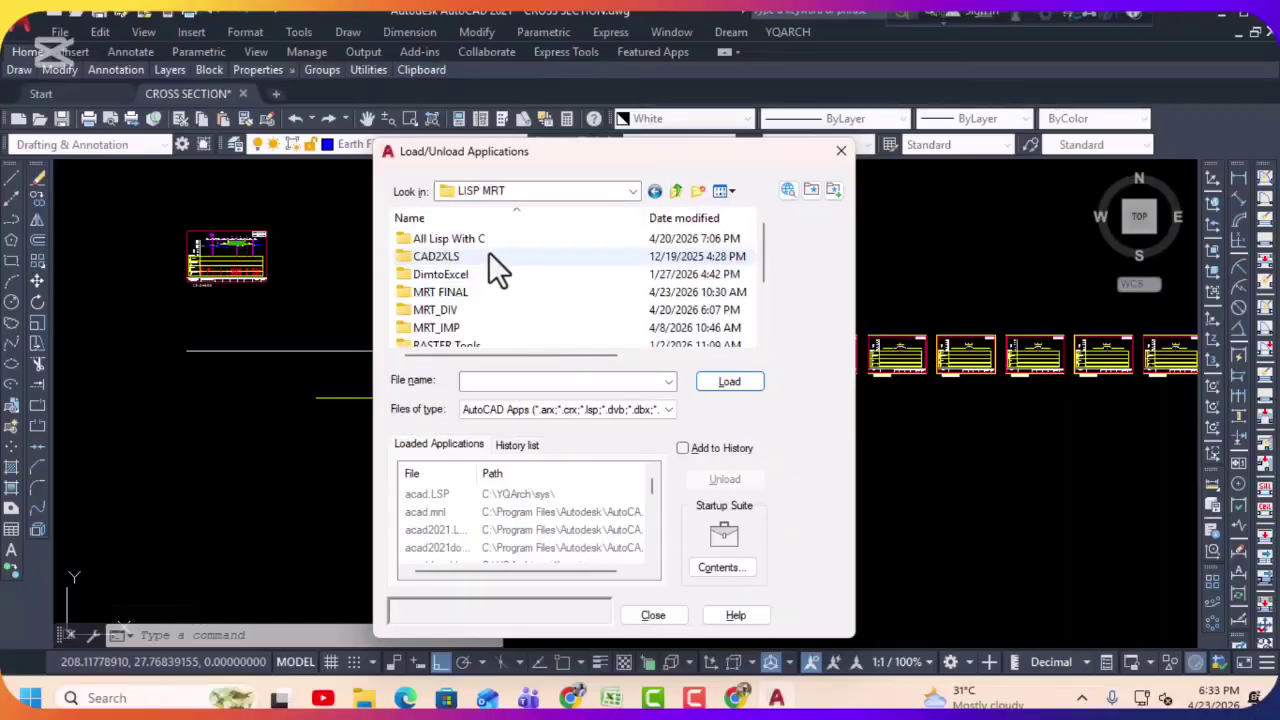
{"action": "double_click", "coordinate": [450, 292]}
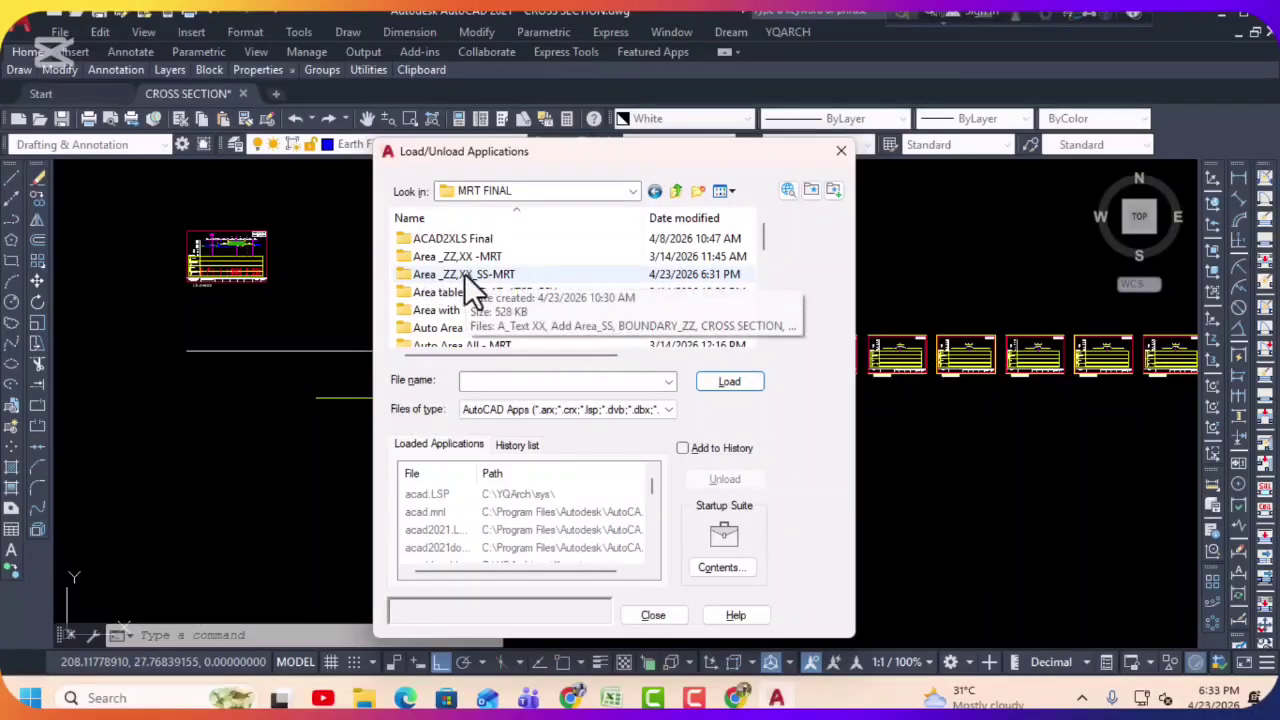
{"action": "double_click", "coordinate": [464, 274]}
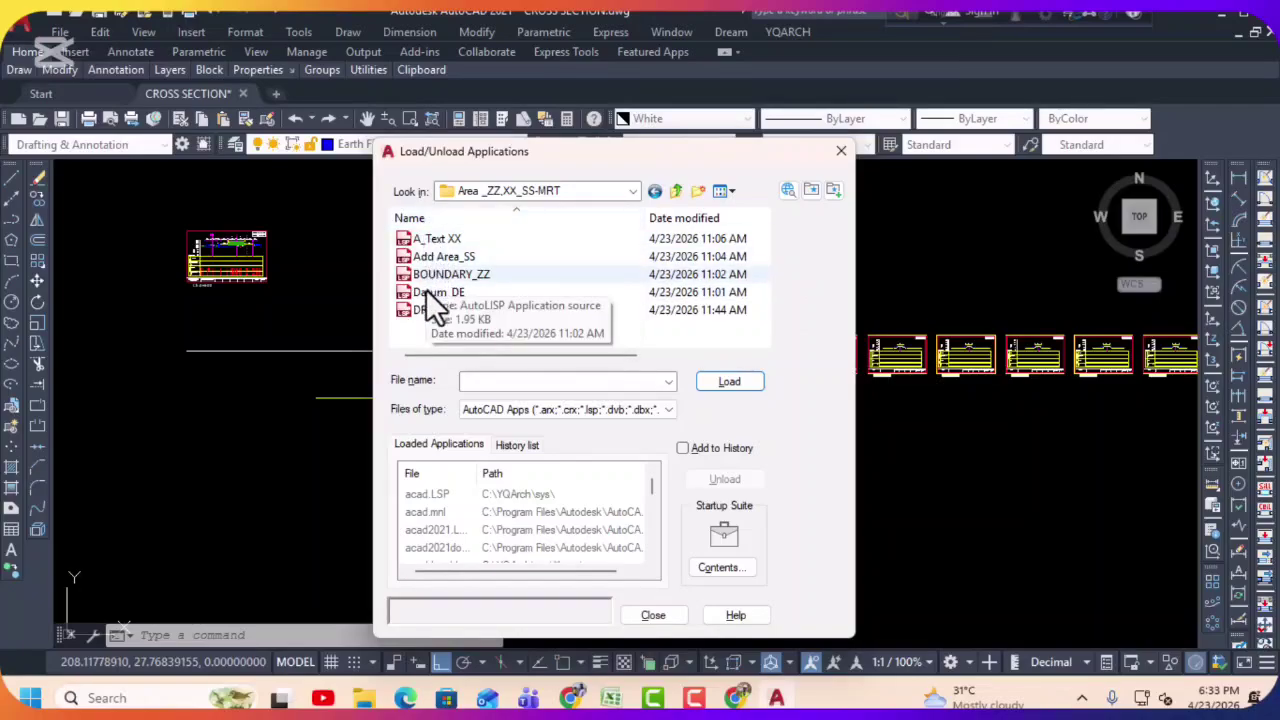
Step: Load the LISP files A_Text XX, Add Area_SS, BOUNDARY_ZZ, Datum_DE and DRL, and close the application loader
{"action": "left_click_drag", "start_coordinate": [492, 326], "coordinate": [389, 226]}
{"action": "left_click", "coordinate": [731, 384]}
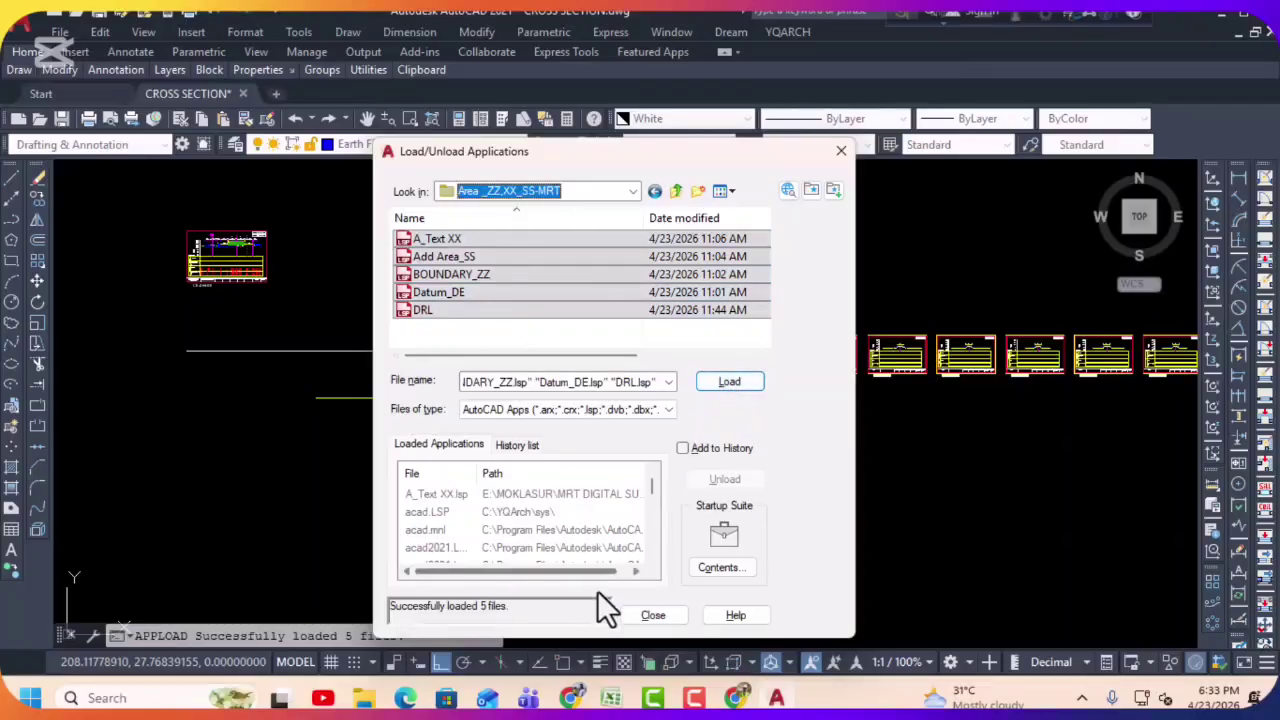
{"action": "left_click", "coordinate": [319, 637]}
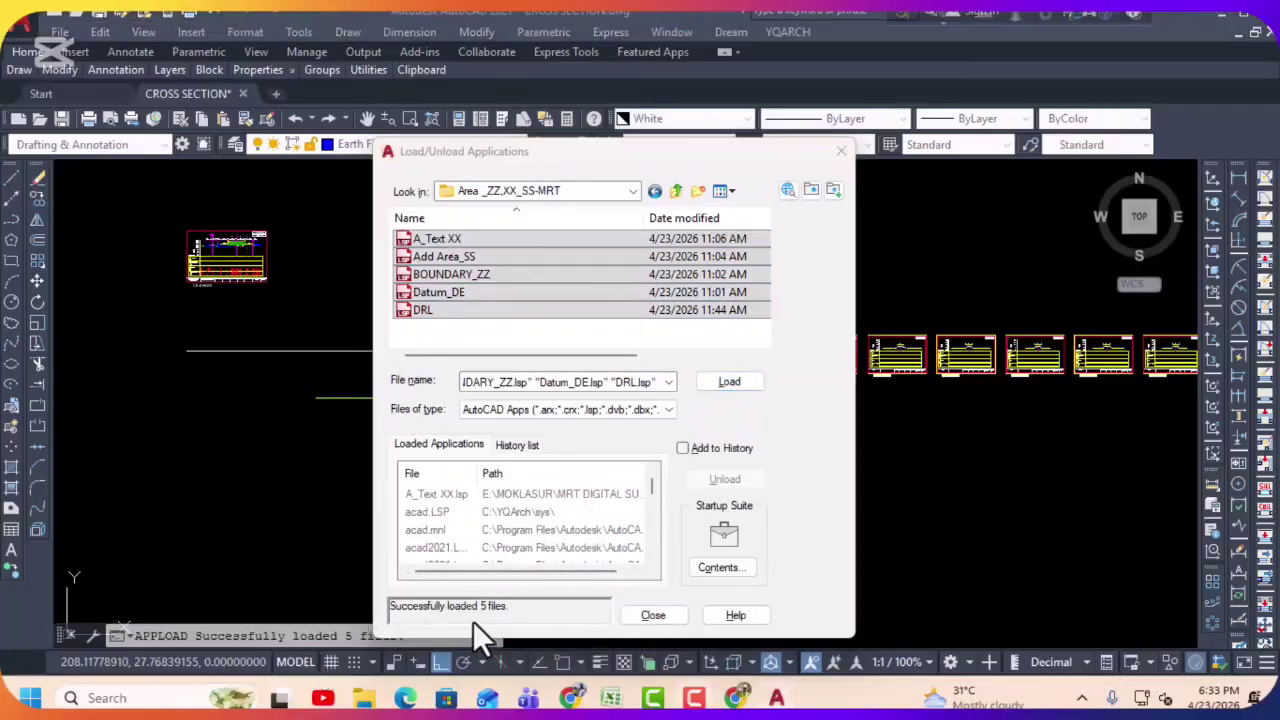
{"action": "left_click", "coordinate": [658, 617]}
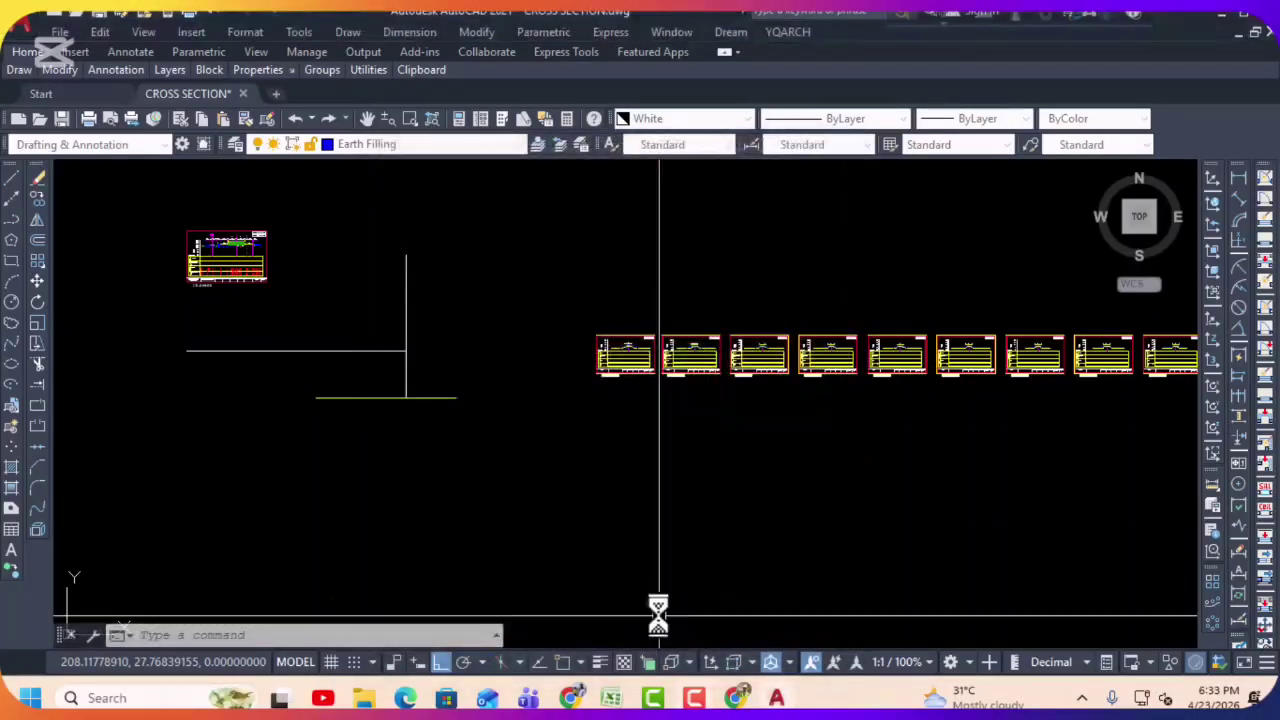
Step: Inspect the road profiles and empty data rows of the Ch.0+100.00 and Ch.0+120.00 cross-sections
{"action": "scroll", "coordinate": [617, 330], "scroll_direction": "up", "scroll_amount": 5}
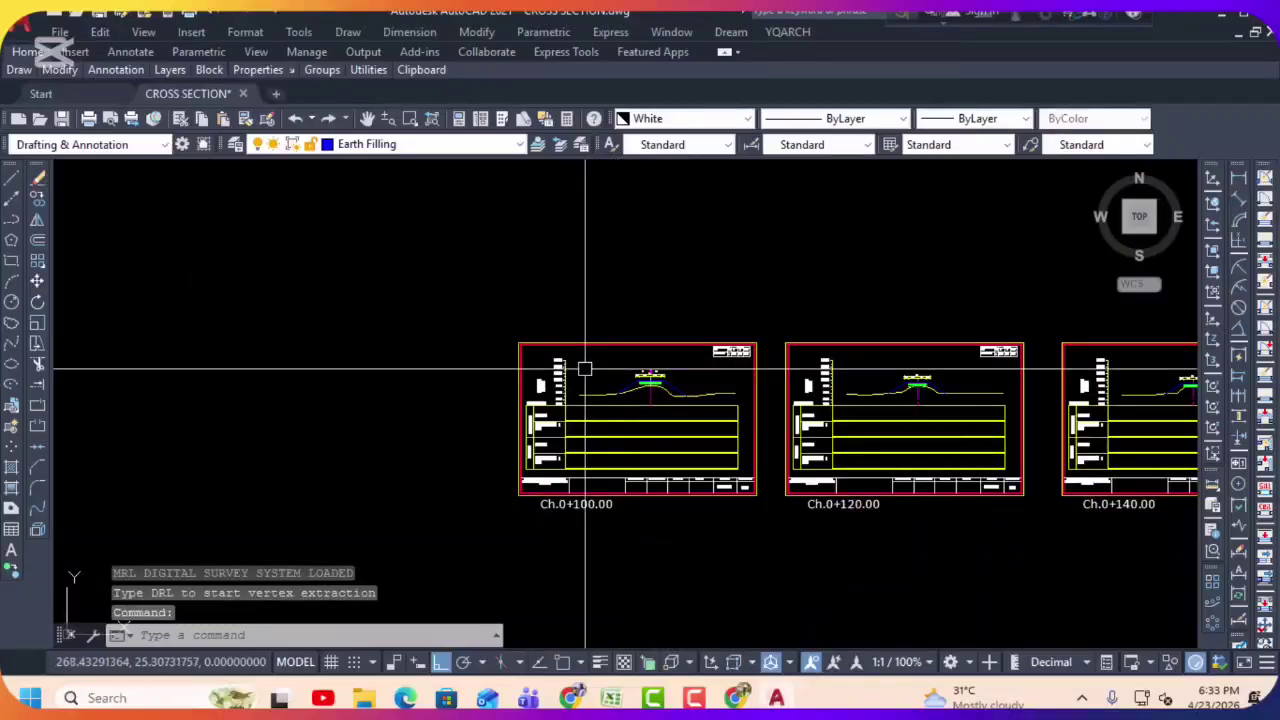
{"action": "middle_click_drag", "start_coordinate": [583, 366], "coordinate": [621, 380]}
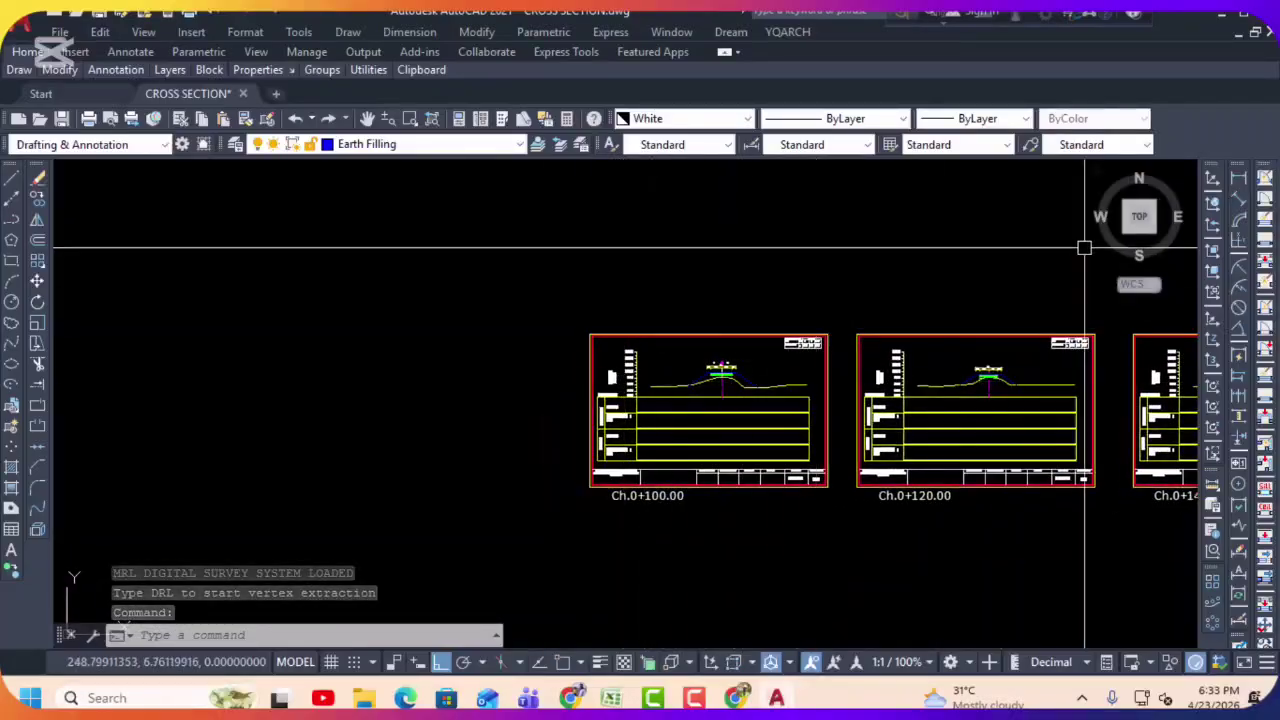
{"action": "scroll", "coordinate": [715, 380], "scroll_direction": "up", "scroll_amount": 5}
{"action": "middle_click_drag", "start_coordinate": [723, 394], "coordinate": [537, 366]}
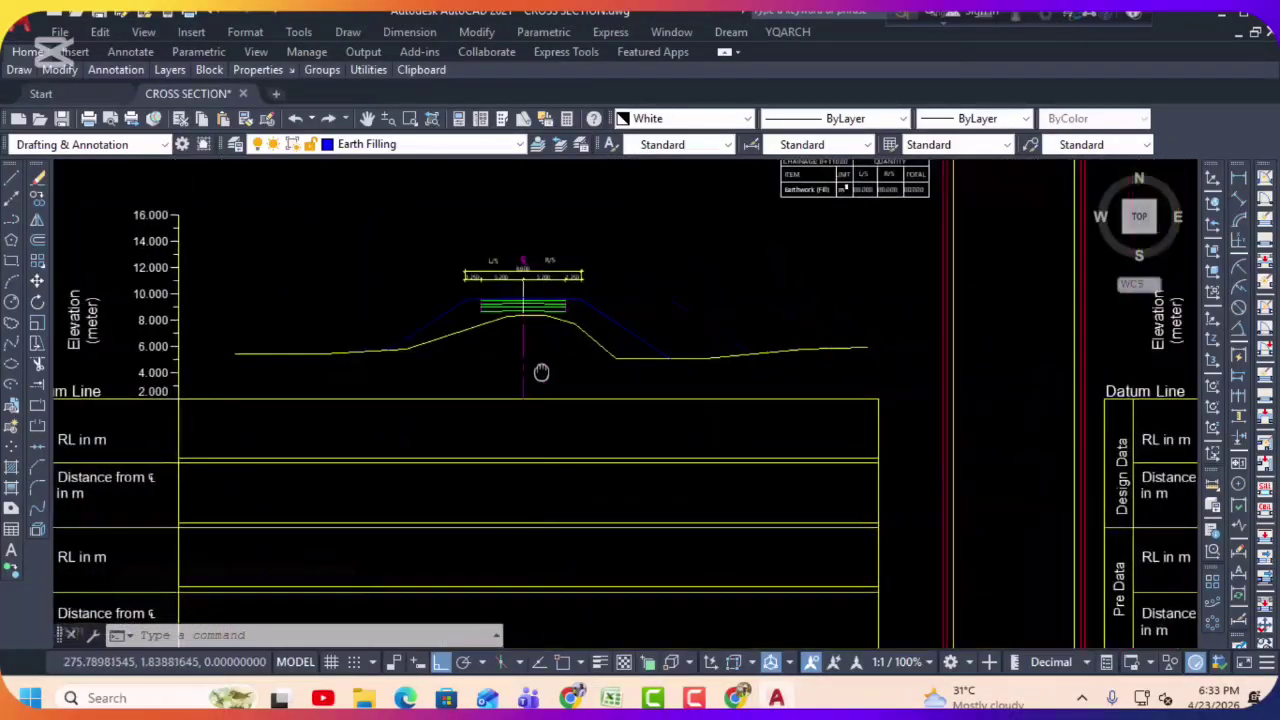
{"action": "scroll", "coordinate": [542, 386], "scroll_direction": "down", "scroll_amount": 5}
{"action": "middle_click_drag", "start_coordinate": [808, 380], "coordinate": [743, 380]}
{"action": "scroll", "coordinate": [743, 380], "scroll_direction": "up", "scroll_amount": 5}
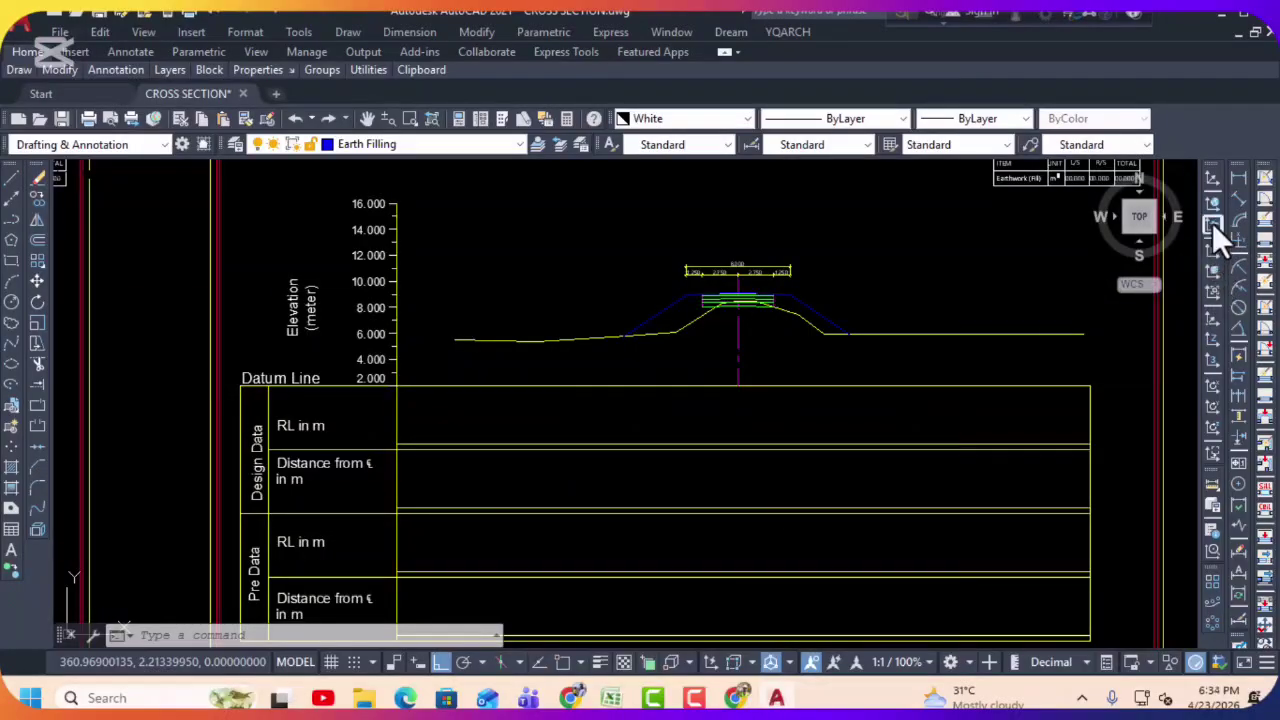
Step: Start an ordinate dimension on the Ch.0+120.00 cross-section and enable all object snap modes in the drafting settings
{"action": "left_click", "coordinate": [1240, 258]}
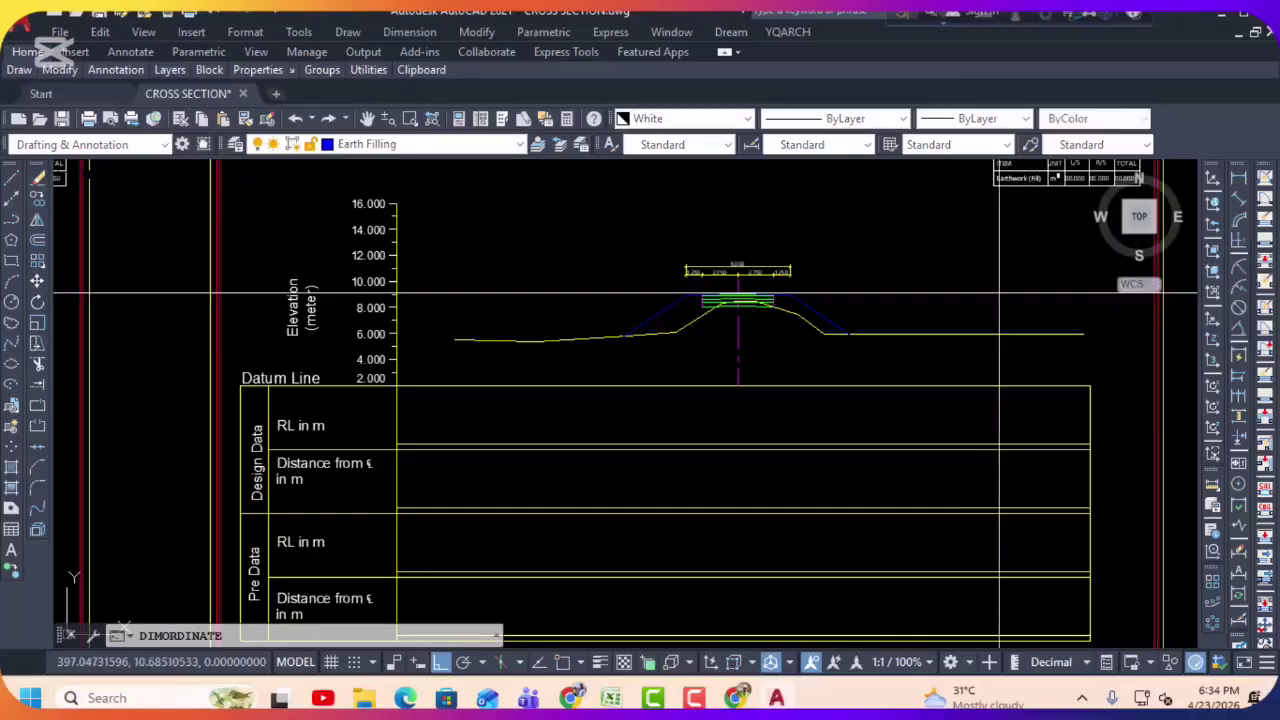
{"action": "scroll", "coordinate": [760, 365], "scroll_direction": "up", "scroll_amount": 5}
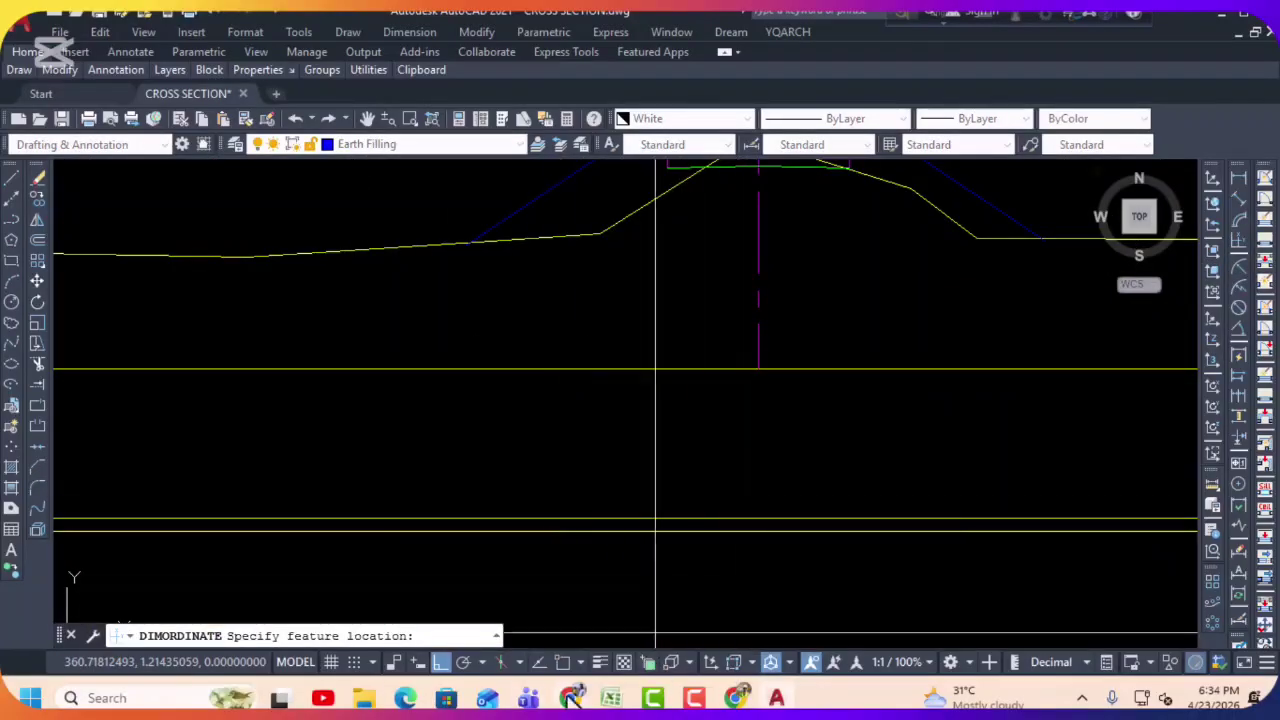
{"action": "key", "text": "F8"}
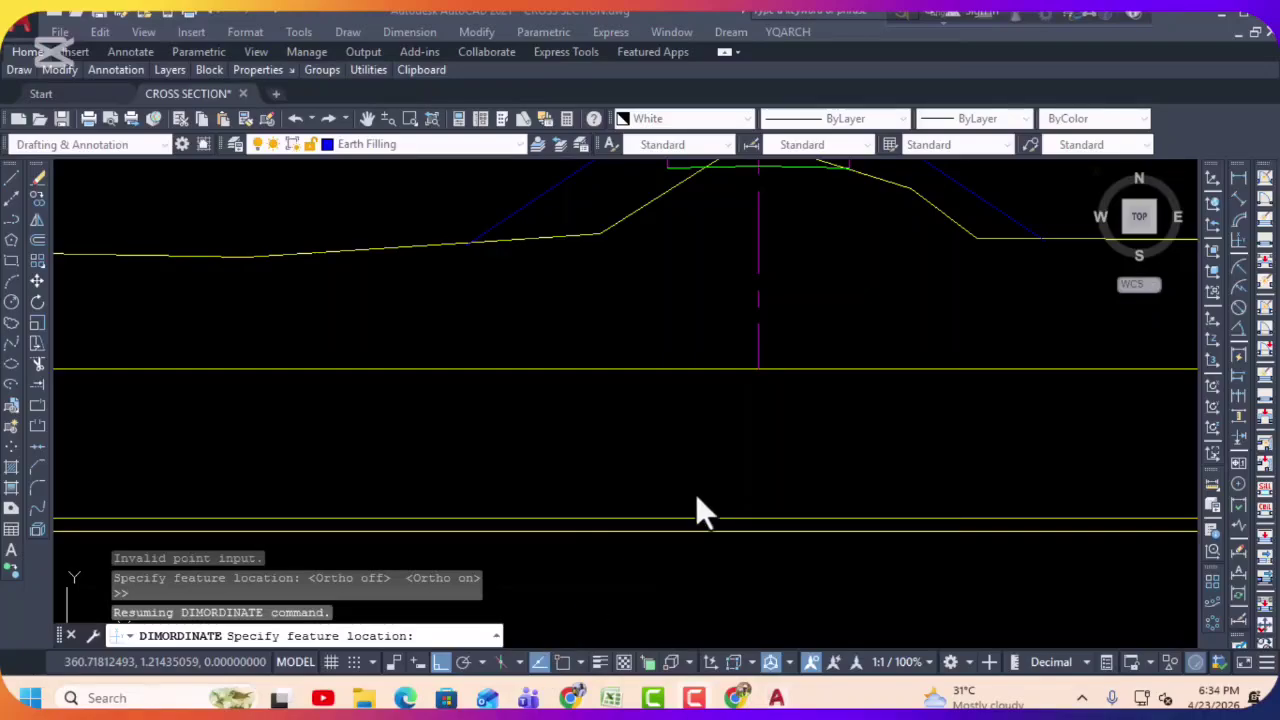
{"action": "left_click", "coordinate": [511, 663]}
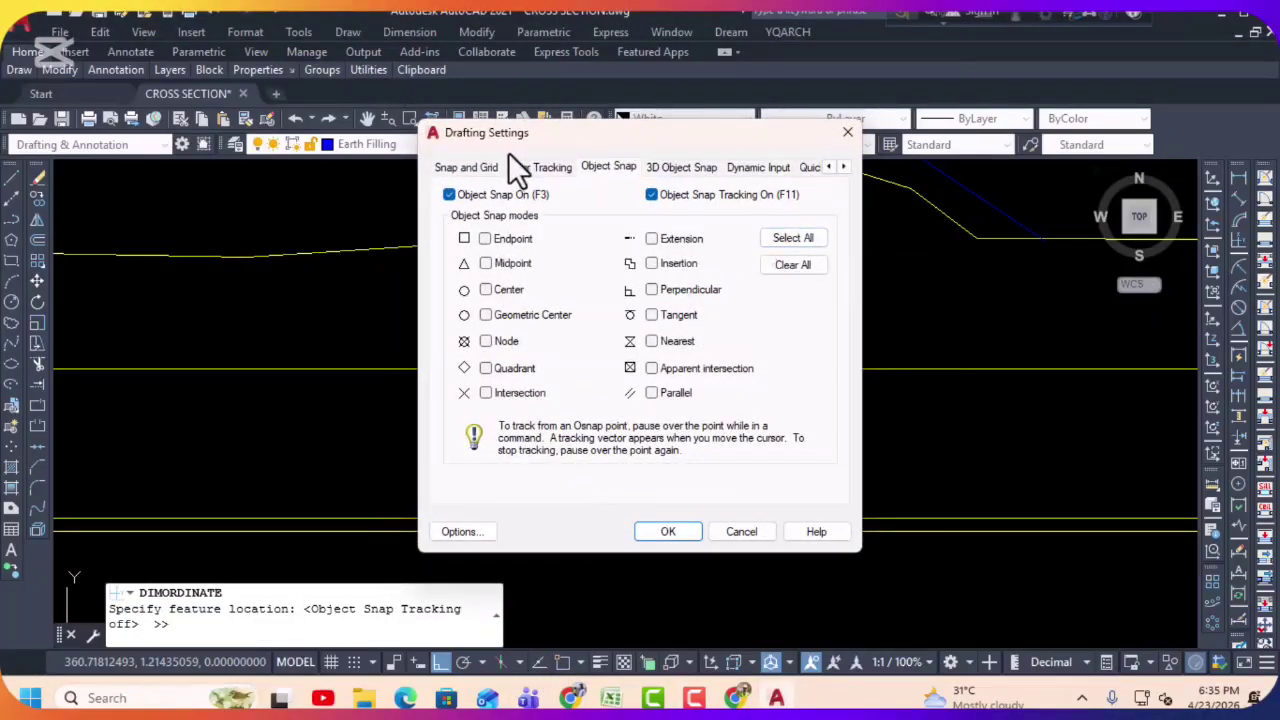
{"action": "left_click", "coordinate": [799, 237]}
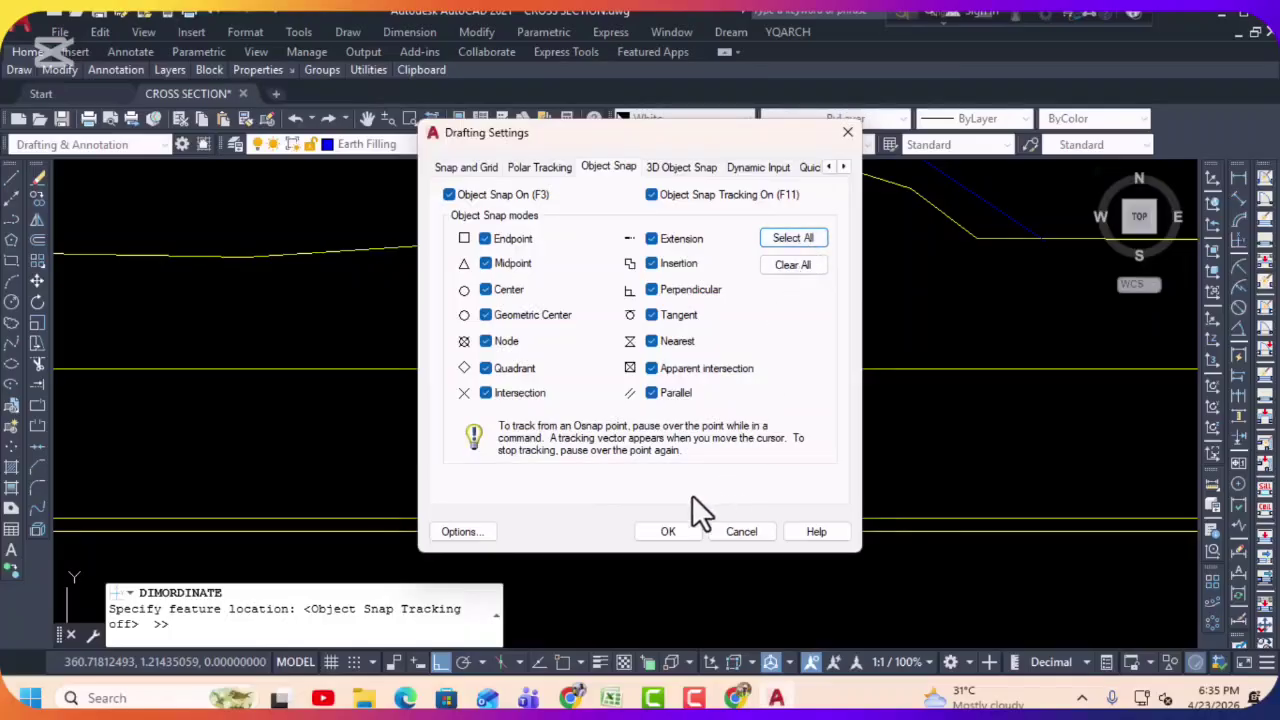
{"action": "left_click", "coordinate": [660, 532]}
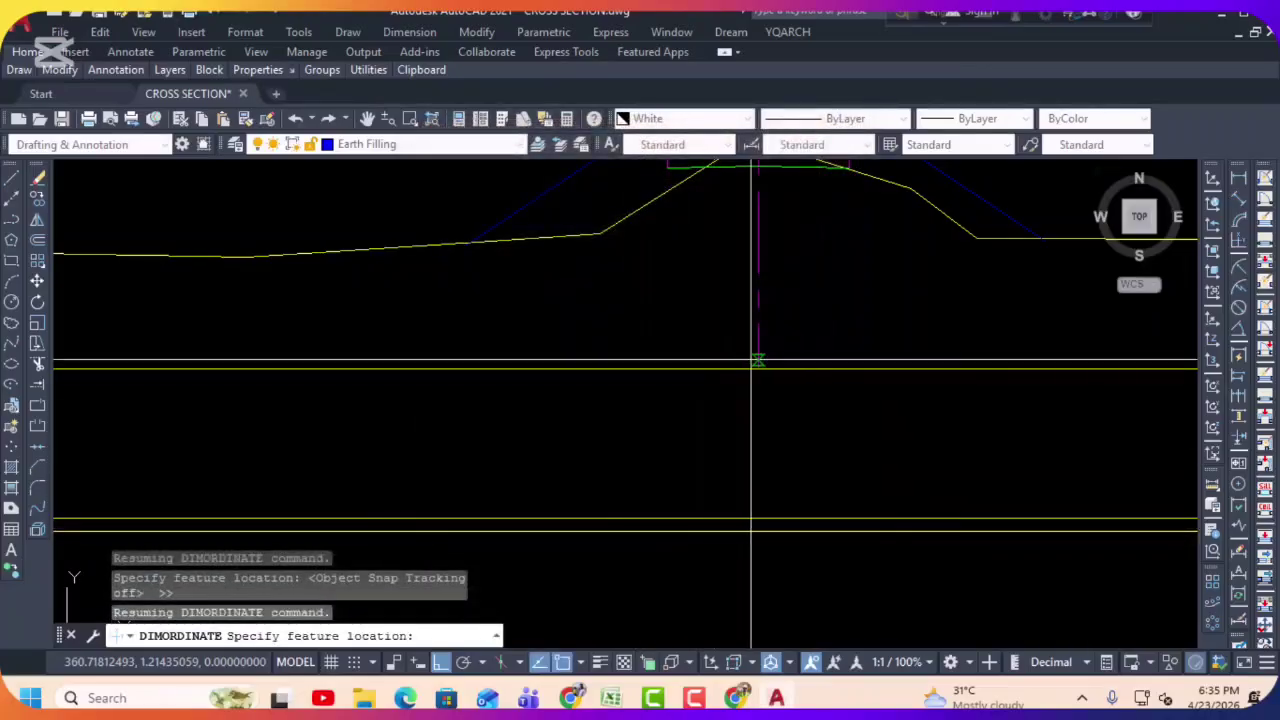
Step: Check the X ordinate at the foot of the centreline on the datum line without placing the dimension
{"action": "left_click", "coordinate": [758, 361]}
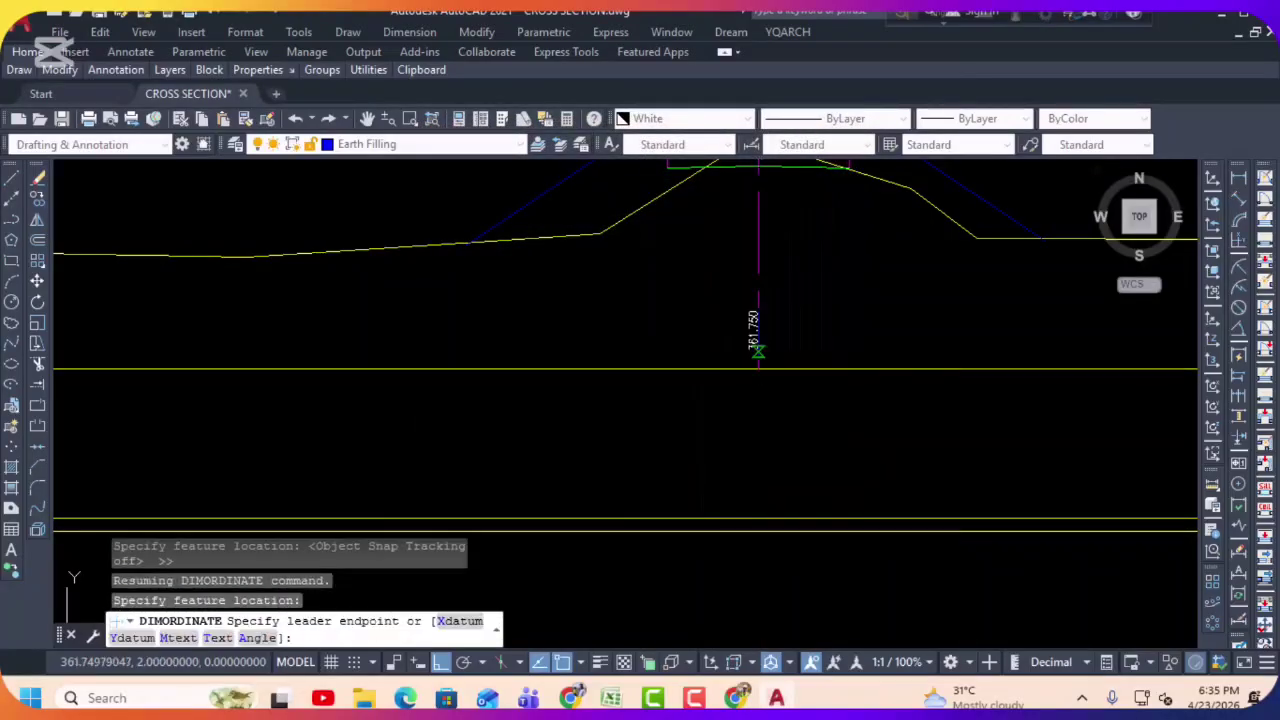
{"action": "scroll", "coordinate": [758, 349], "scroll_direction": "up", "scroll_amount": 6}
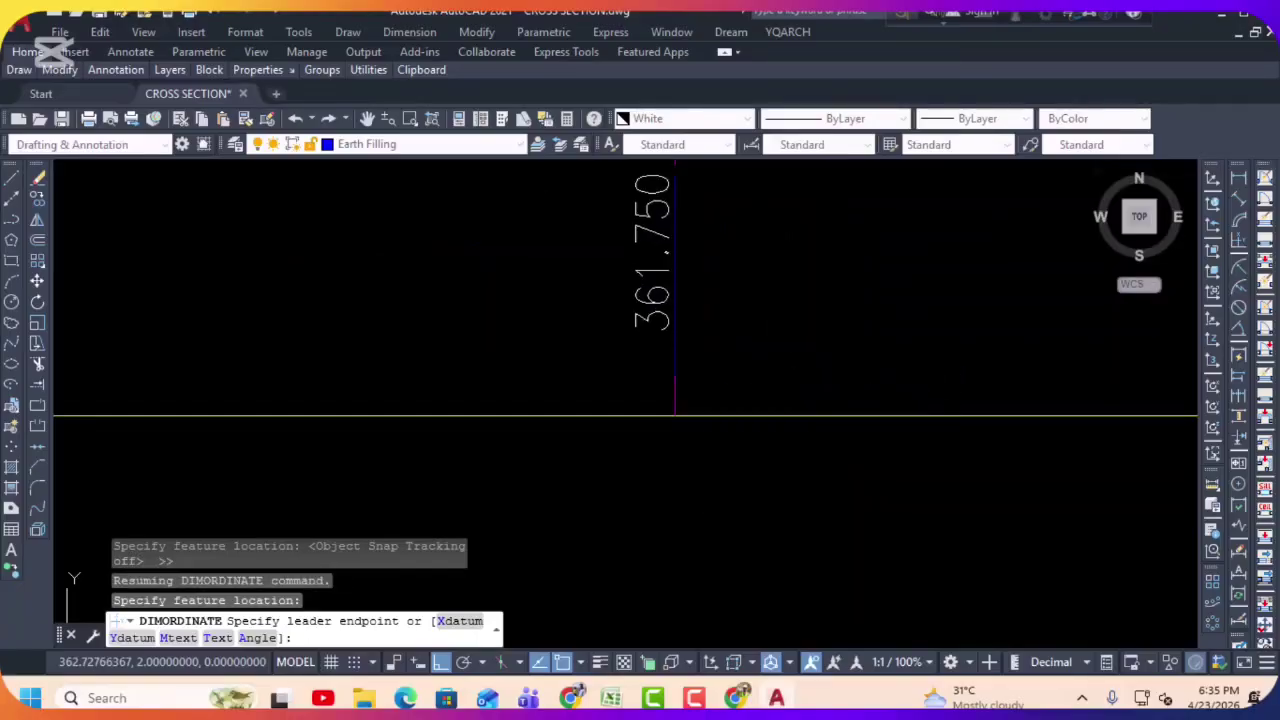
{"action": "scroll", "coordinate": [658, 323], "scroll_direction": "down", "scroll_amount": 4}
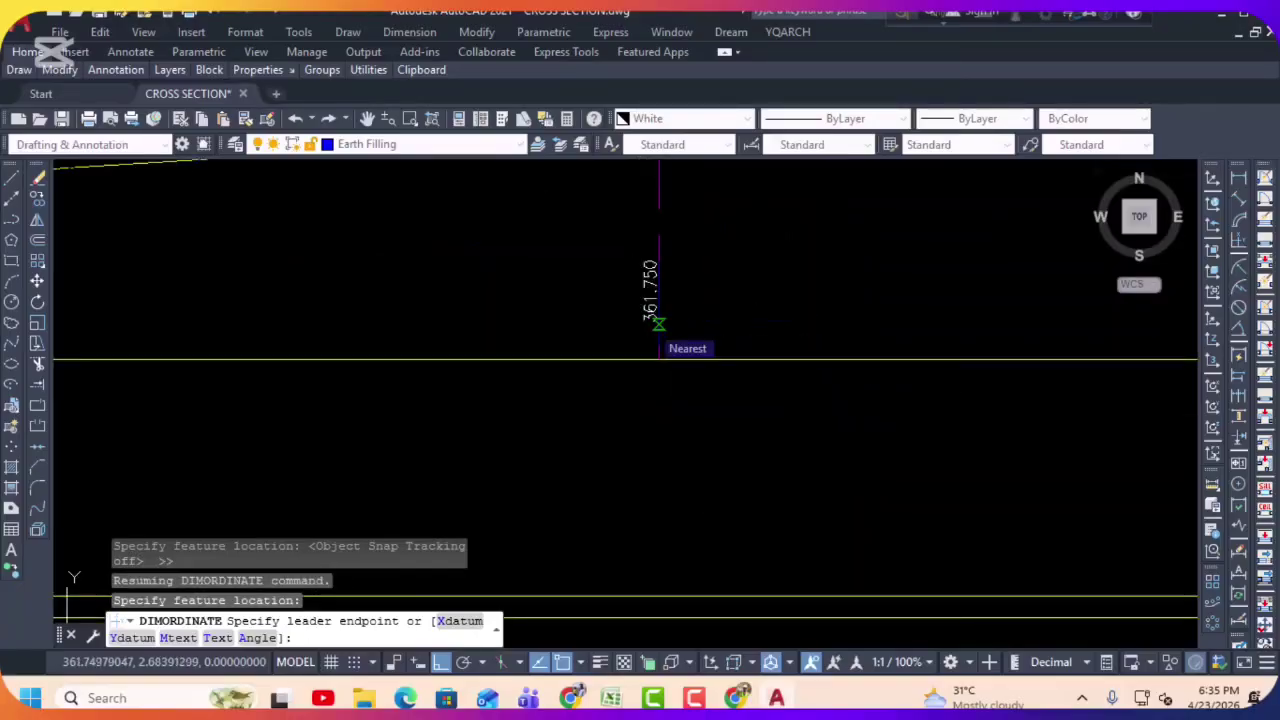
{"action": "scroll", "coordinate": [659, 345], "scroll_direction": "up", "scroll_amount": 2}
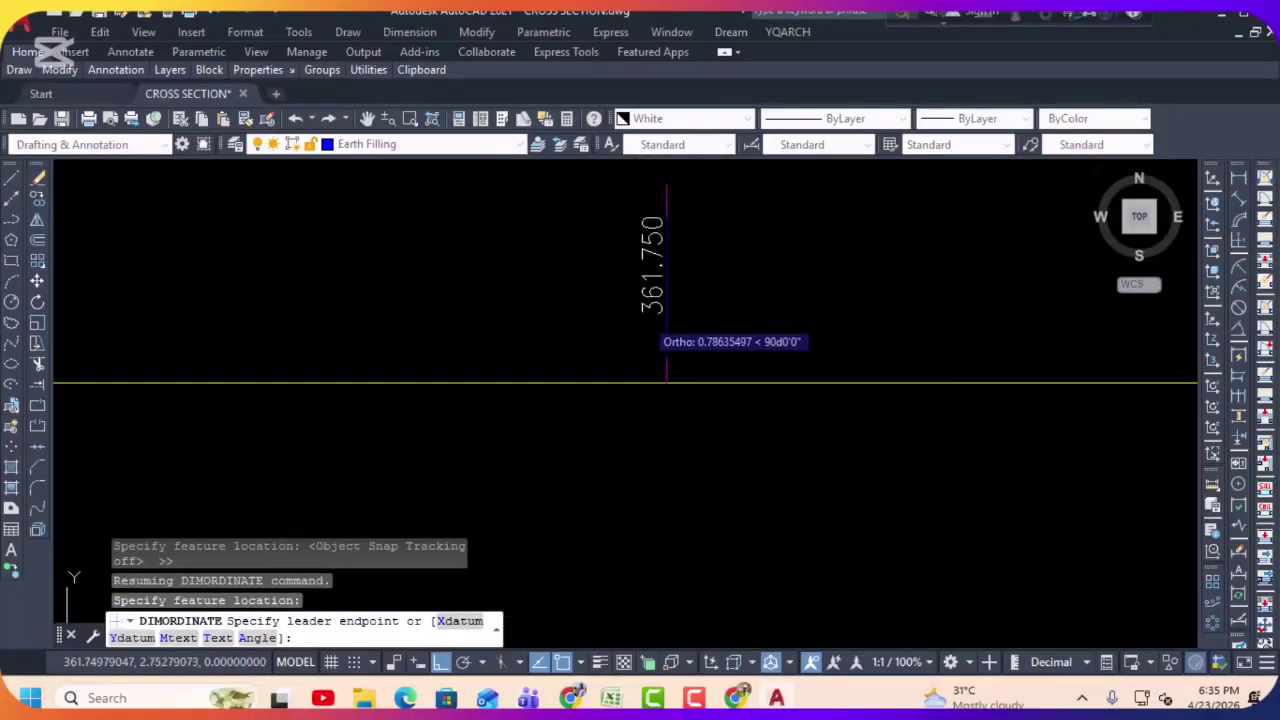
{"action": "key", "text": "Escape"}
{"action": "key", "text": "Escape"}
{"action": "key", "text": "Escape"}
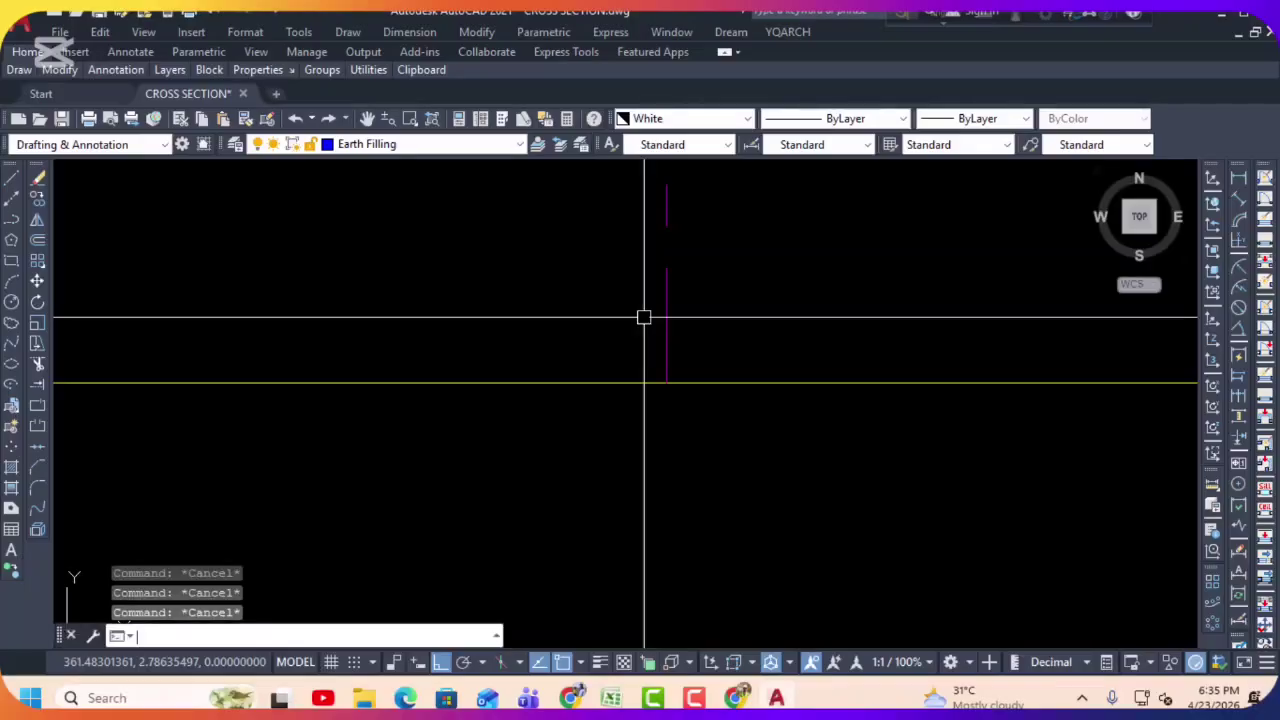
Step: Run the DE routine with the centreline and datum line intersection as reference point and a datum of 2
{"action": "type", "text": "de"}
{"action": "key", "text": "Return"}
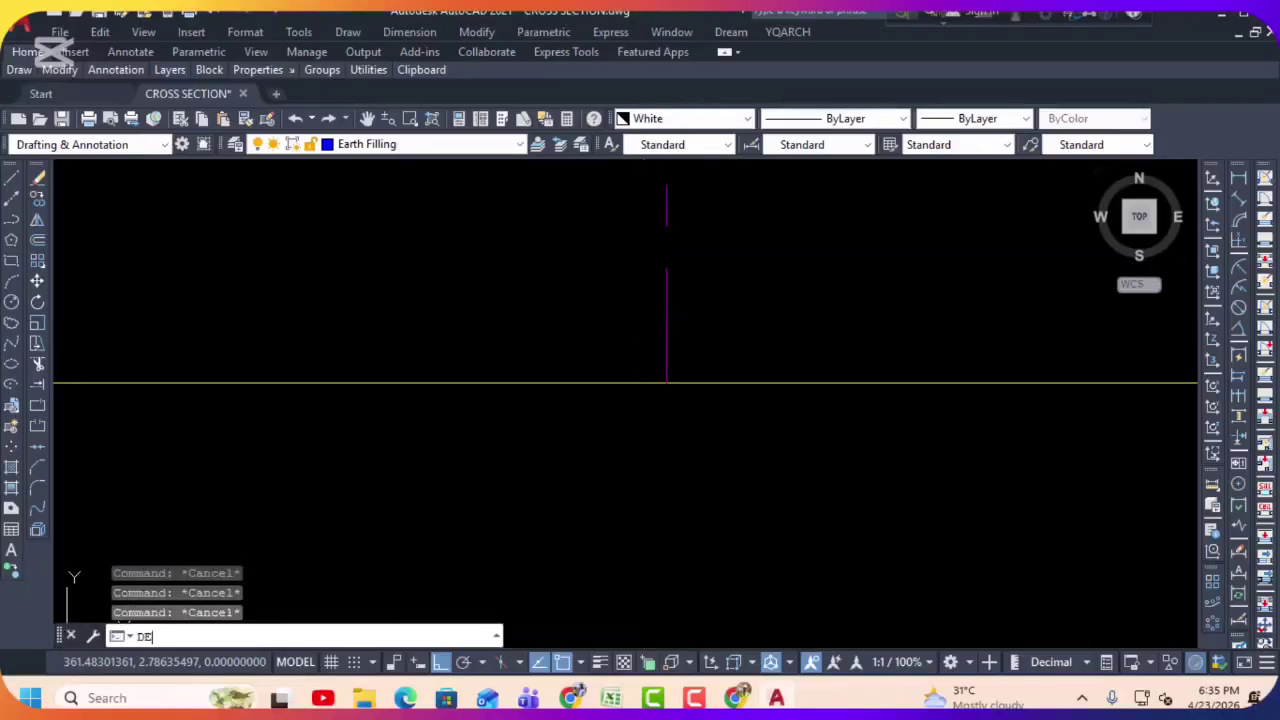
{"action": "left_click", "coordinate": [666, 383]}
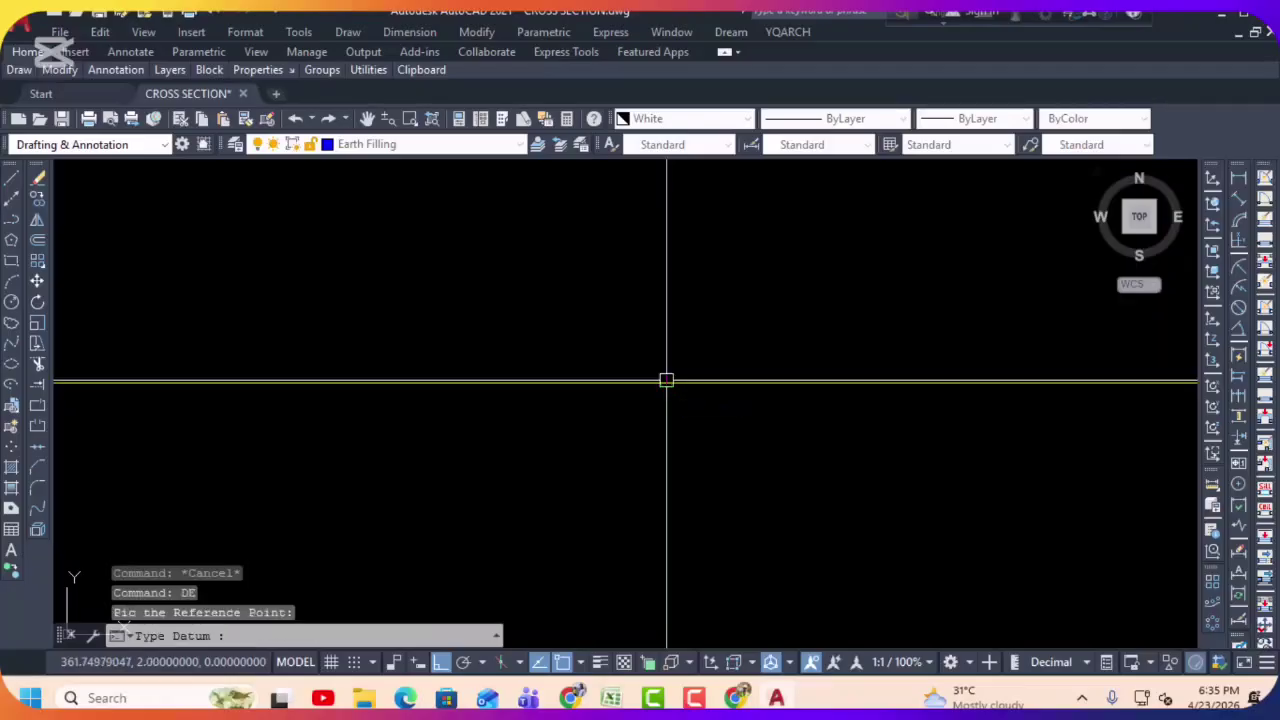
{"action": "type", "text": "0"}
{"action": "key", "text": "Return"}
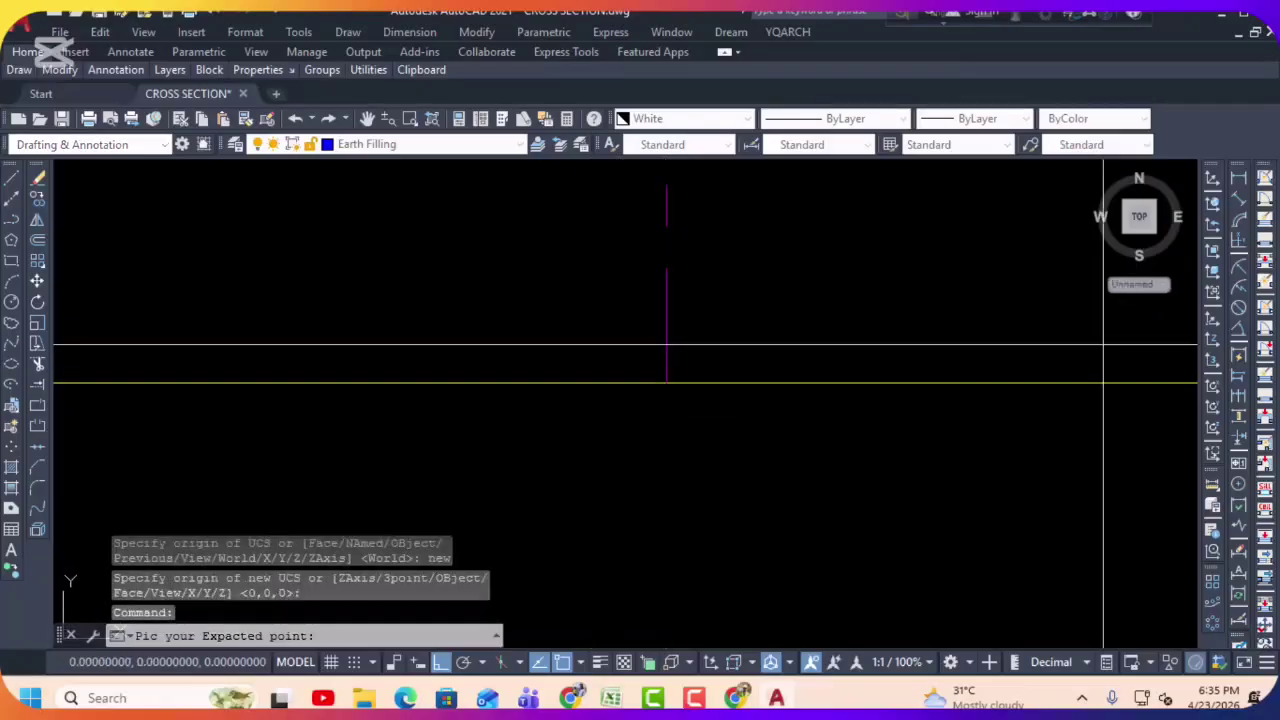
{"action": "left_click", "coordinate": [1211, 291]}
{"action": "key", "text": "Escape"}
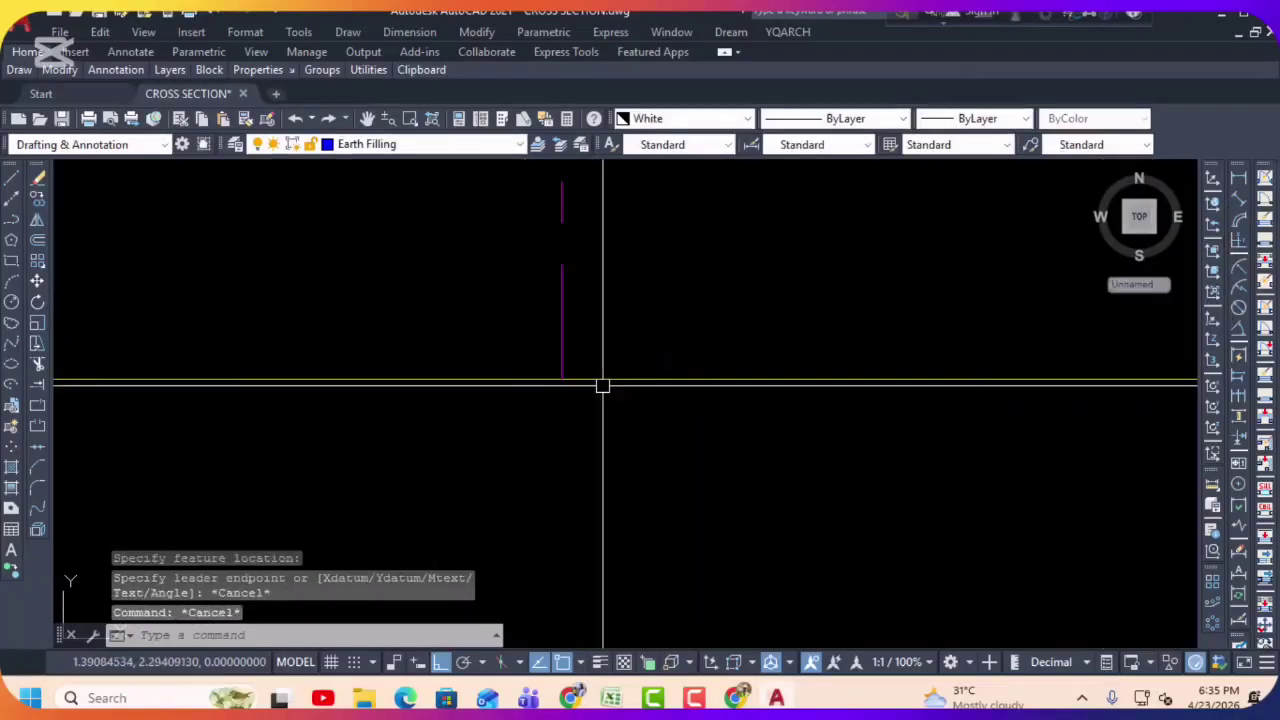
Step: Check the X and Y ordinates of the centreline's foot in the new coordinate system without placing a dimension
{"action": "left_click", "coordinate": [1239, 242]}
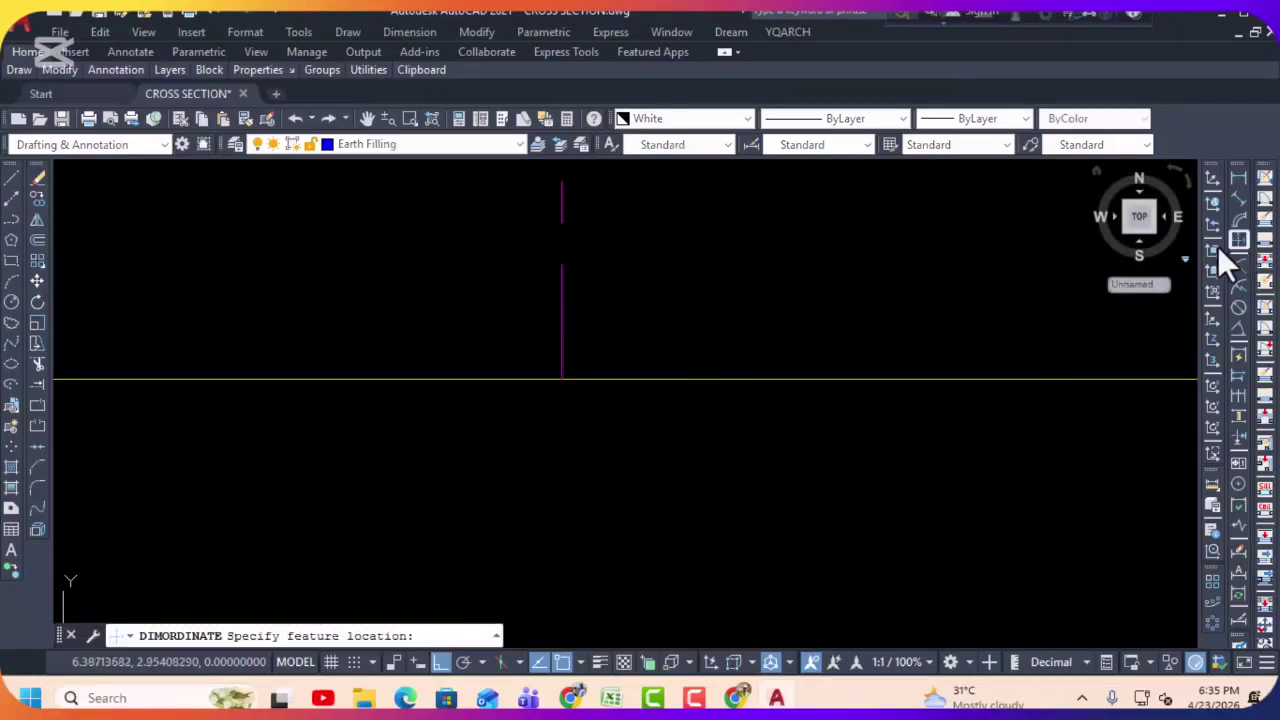
{"action": "left_click", "coordinate": [562, 379]}
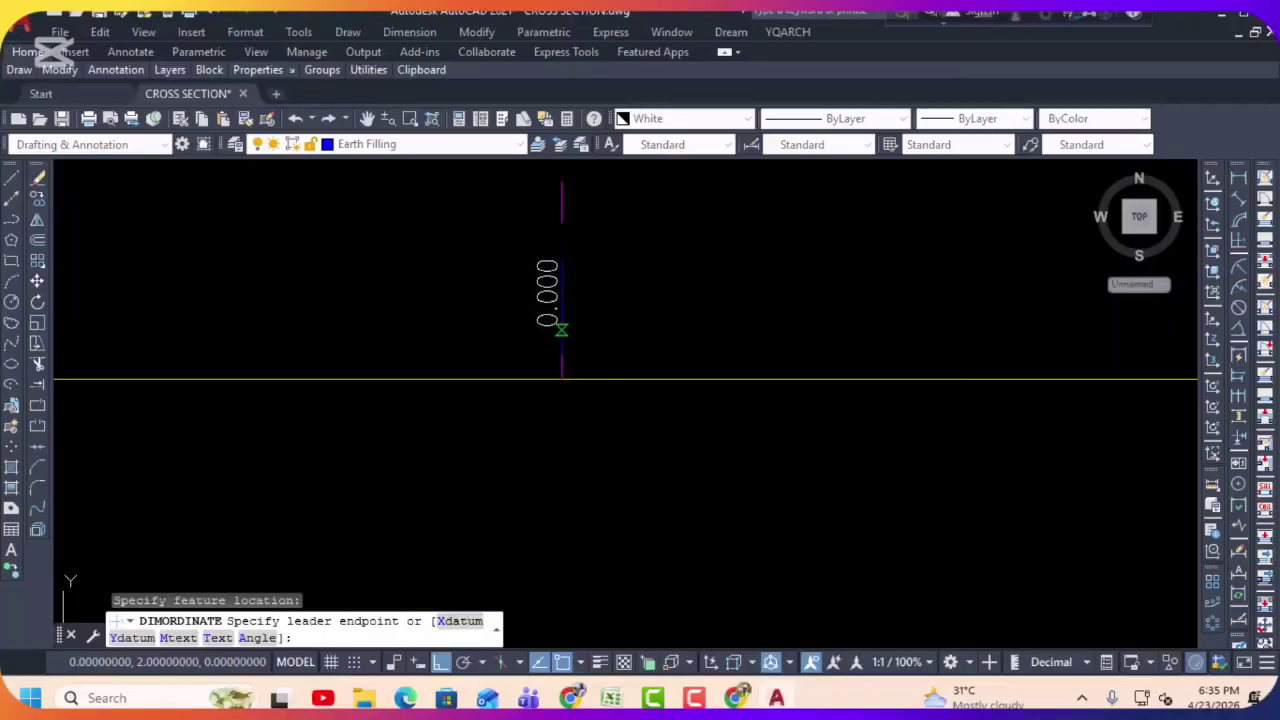
{"action": "scroll", "coordinate": [562, 330], "scroll_direction": "down", "scroll_amount": 3}
{"action": "scroll", "coordinate": [579, 356], "scroll_direction": "up", "scroll_amount": 5}
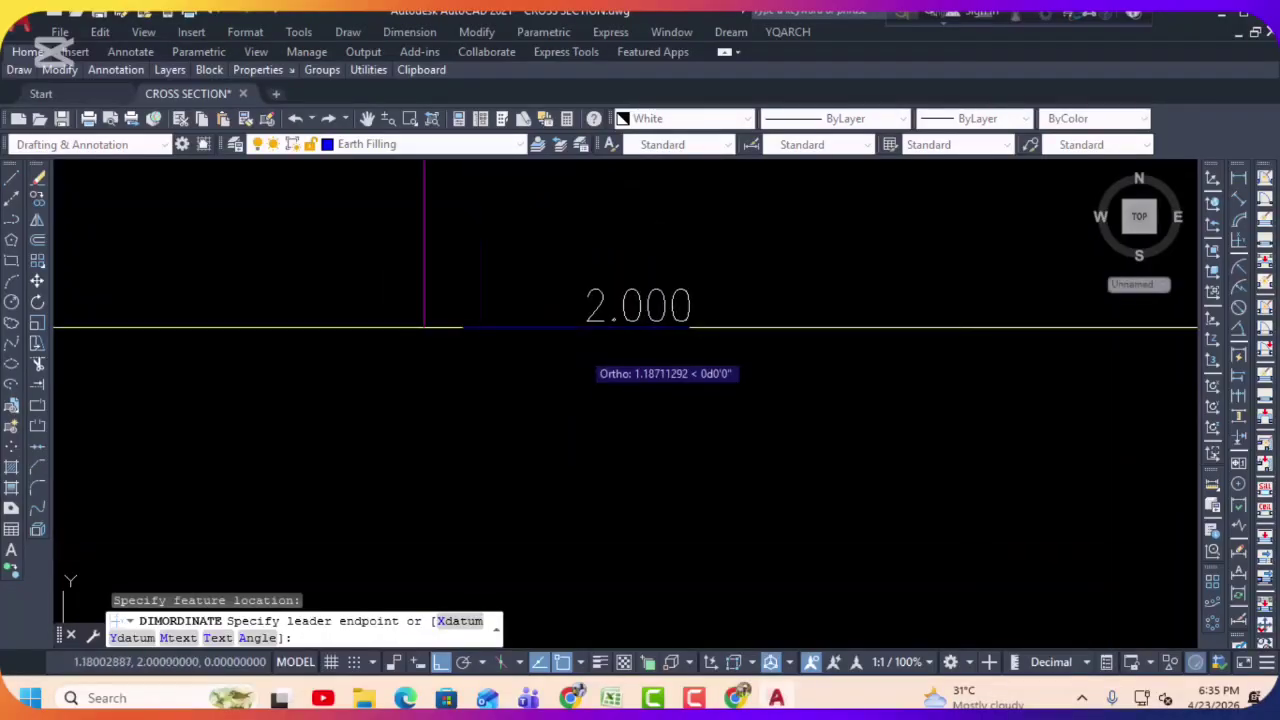
{"action": "key", "text": "F8"}
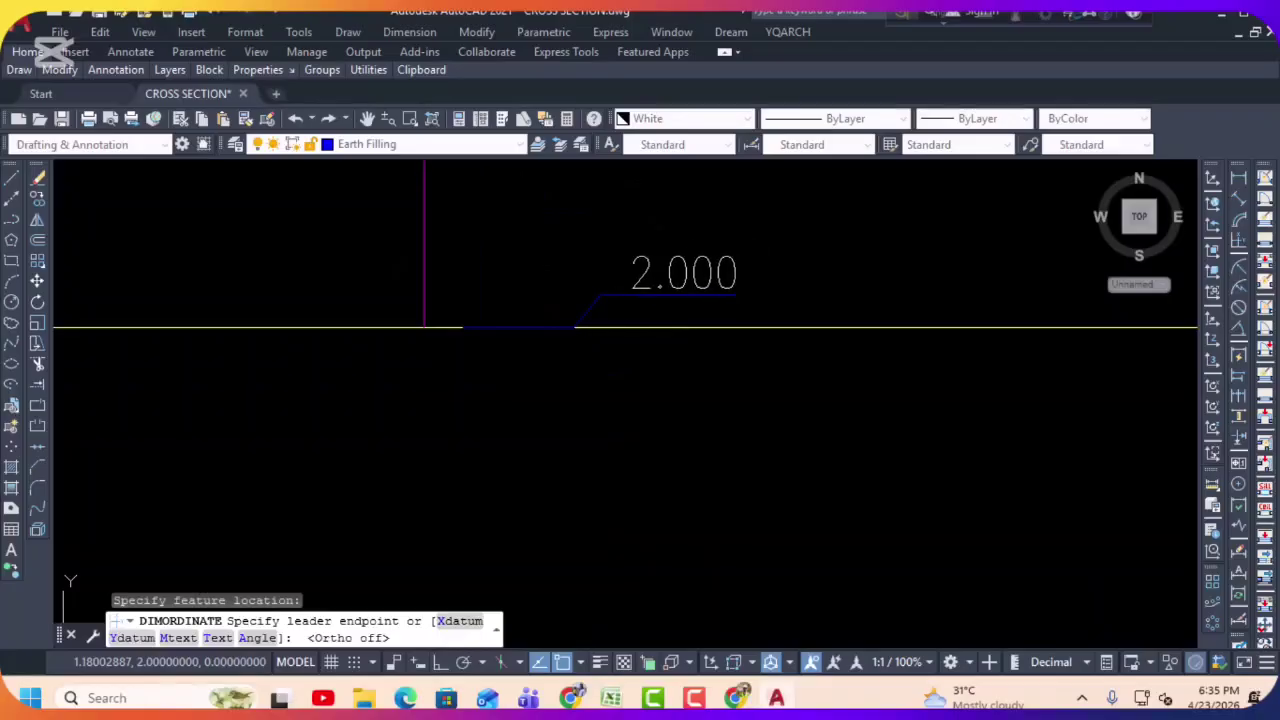
{"action": "scroll", "coordinate": [620, 316], "scroll_direction": "down", "scroll_amount": 6}
{"action": "key", "text": "Escape"}
{"action": "scroll", "coordinate": [607, 320], "scroll_direction": "down", "scroll_amount": 2}
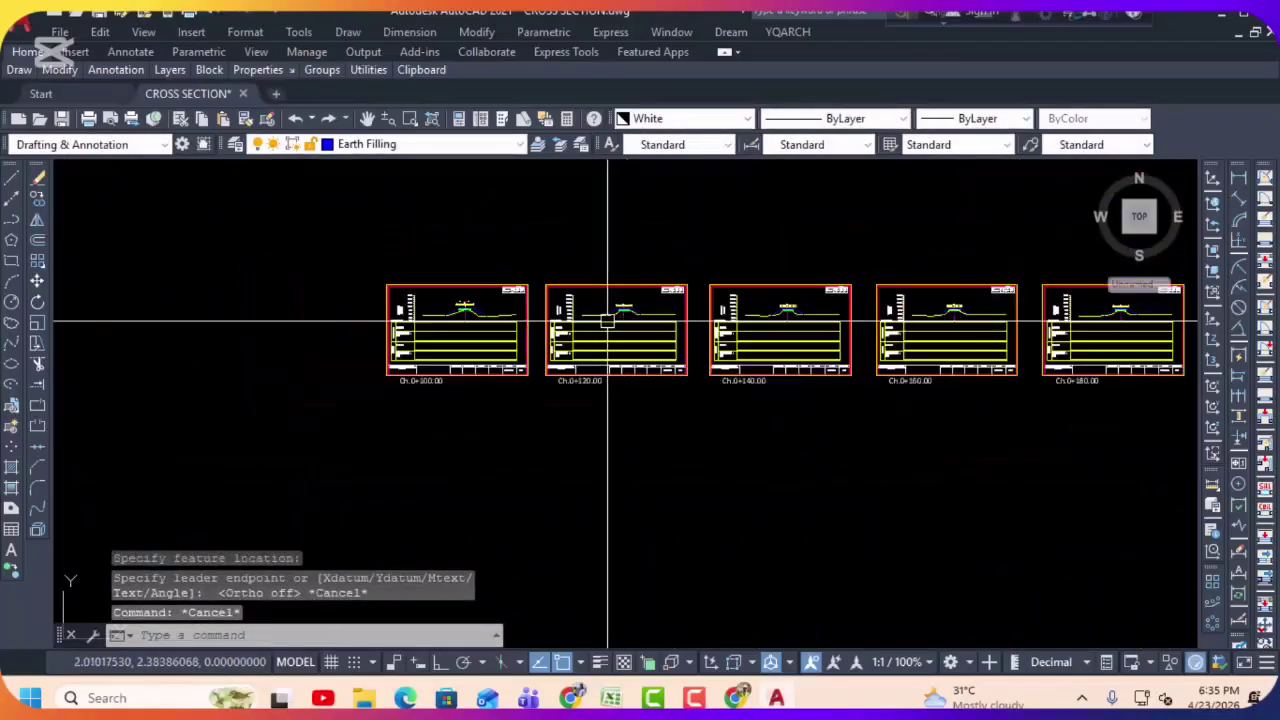
Step: Erase the yellow ROST BC ground polylines from the Ch.0+100.00 and Ch.0+120.00 cross-sections
{"action": "middle_click_drag", "start_coordinate": [607, 320], "coordinate": [721, 329]}
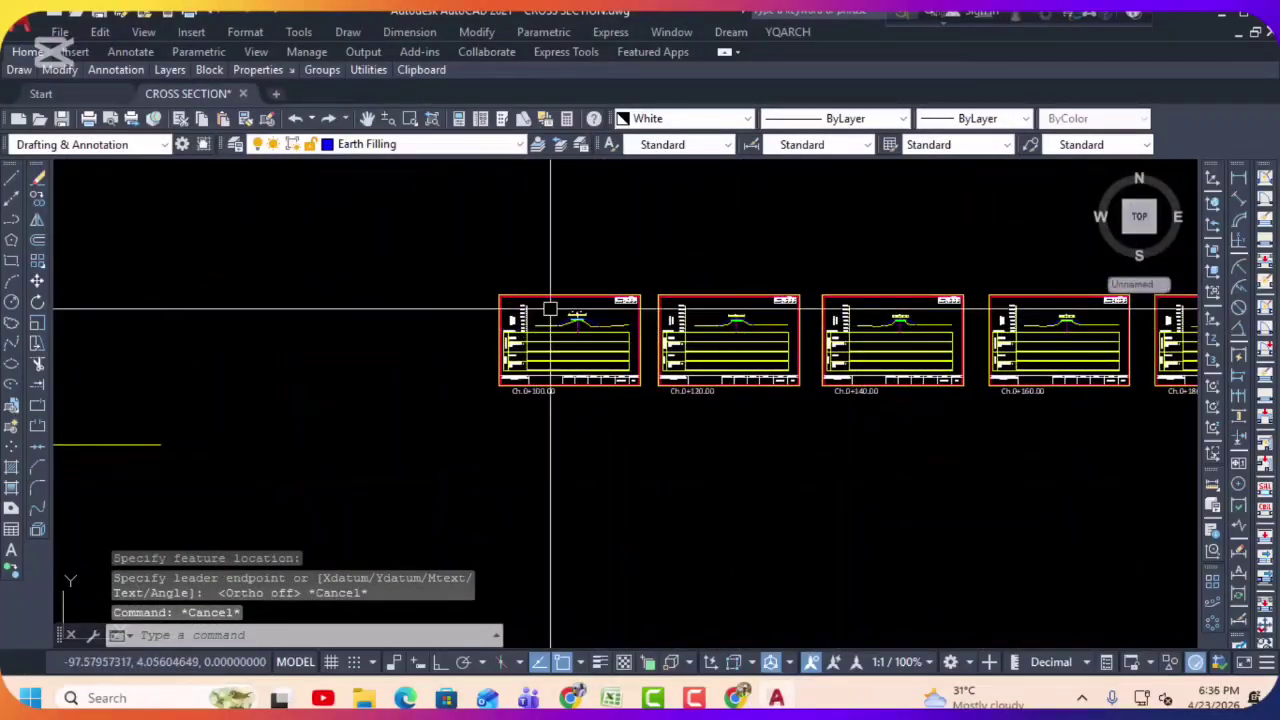
{"action": "mouse_move", "coordinate": [485, 328]}
{"action": "middle_mouse_down"}
{"action": "mouse_move", "coordinate": [594, 334]}
{"action": "mouse_move", "coordinate": [734, 317]}
{"action": "mouse_move", "coordinate": [666, 322]}
{"action": "middle_mouse_up"}
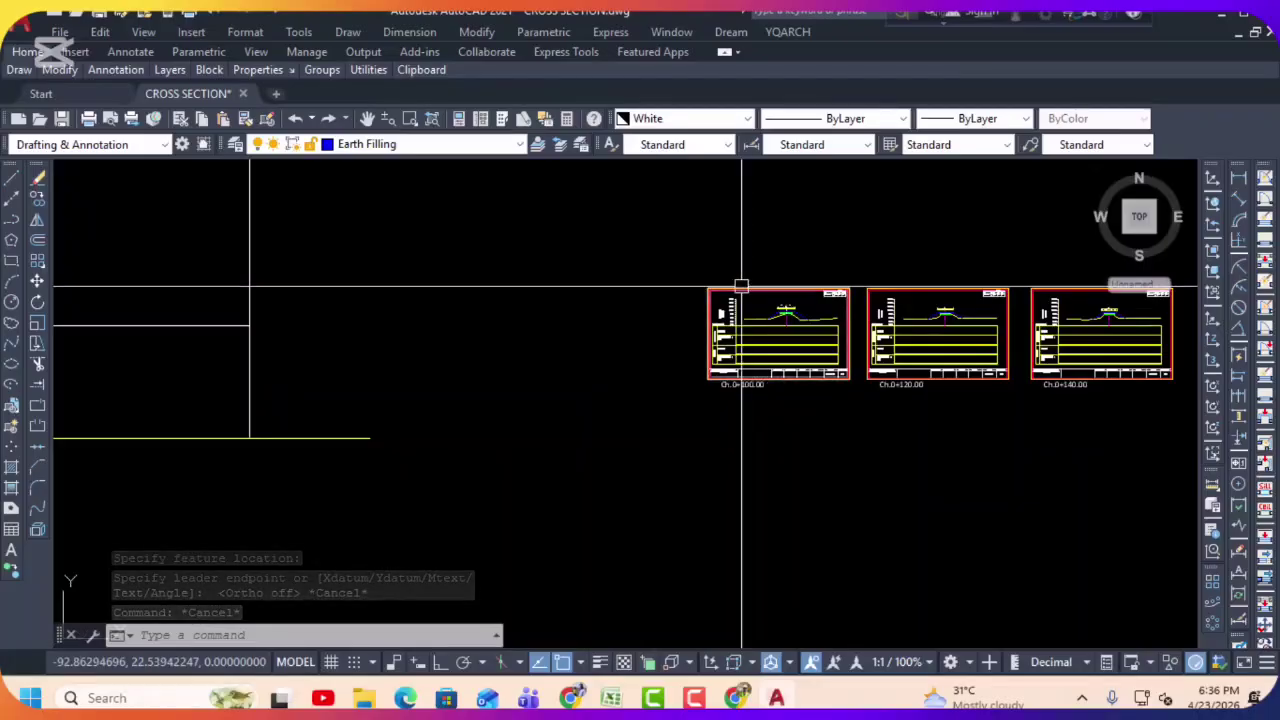
{"action": "scroll", "coordinate": [735, 292], "scroll_direction": "down", "scroll_amount": 2}
{"action": "scroll", "coordinate": [741, 303], "scroll_direction": "up", "scroll_amount": 6}
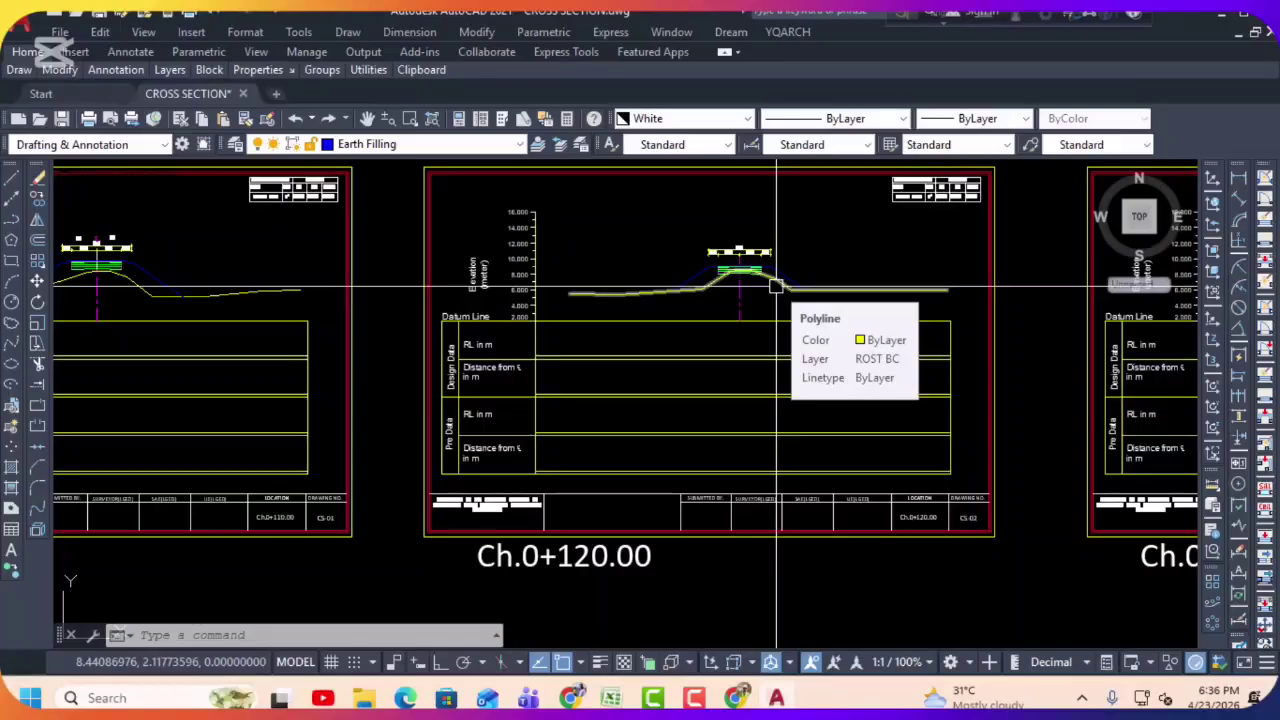
{"action": "scroll", "coordinate": [776, 287], "scroll_direction": "down", "scroll_amount": 4}
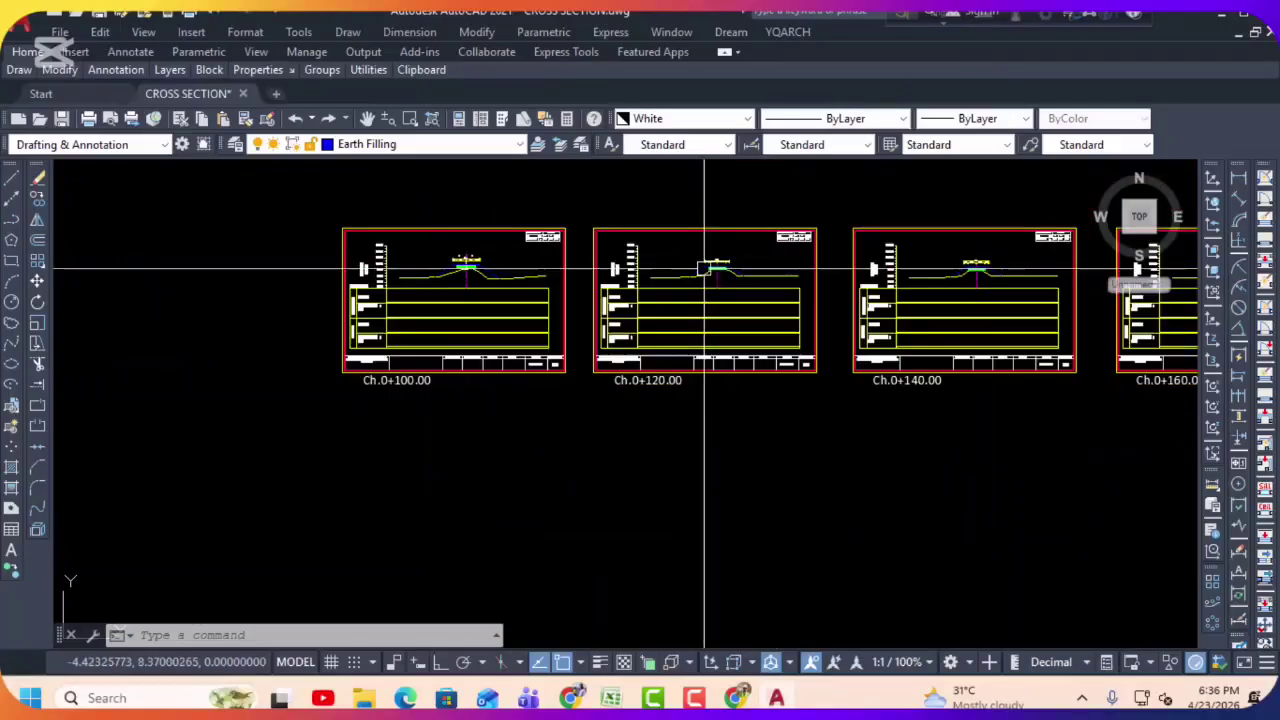
{"action": "middle_click_drag", "start_coordinate": [461, 313], "coordinate": [611, 313]}
{"action": "scroll", "coordinate": [616, 313], "scroll_direction": "down", "scroll_amount": 3}
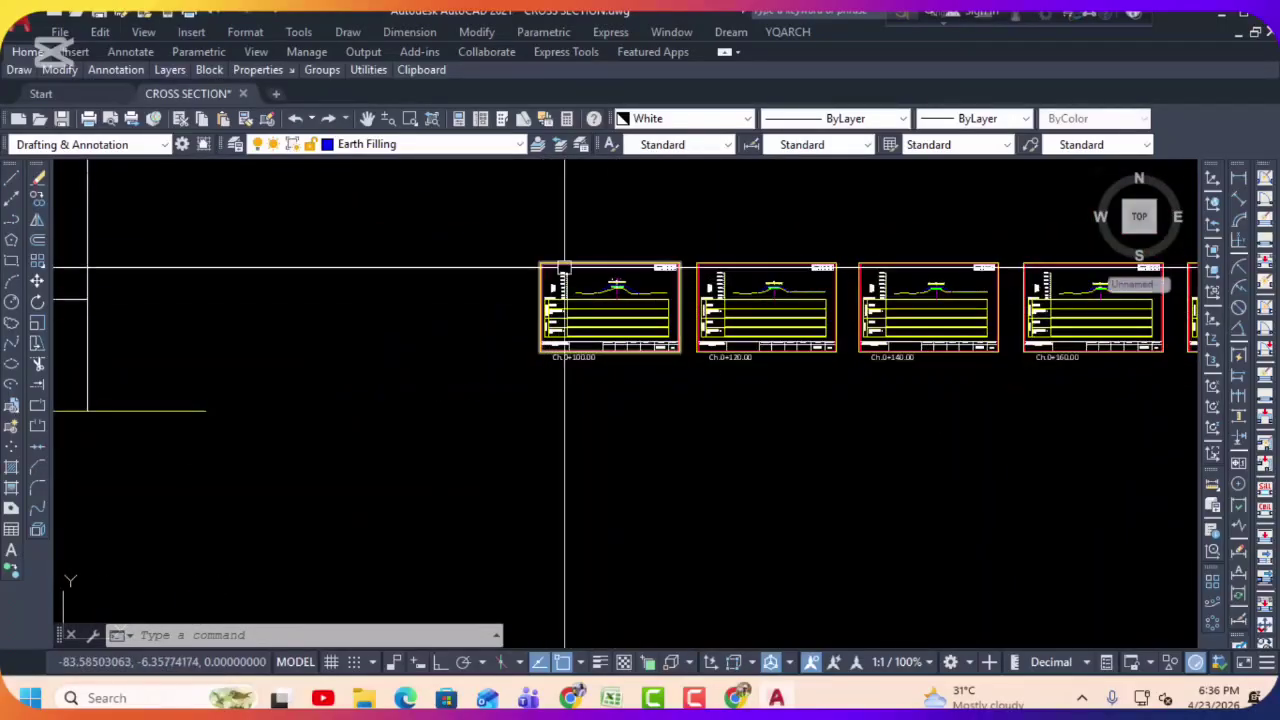
{"action": "scroll", "coordinate": [565, 268], "scroll_direction": "up", "scroll_amount": 5}
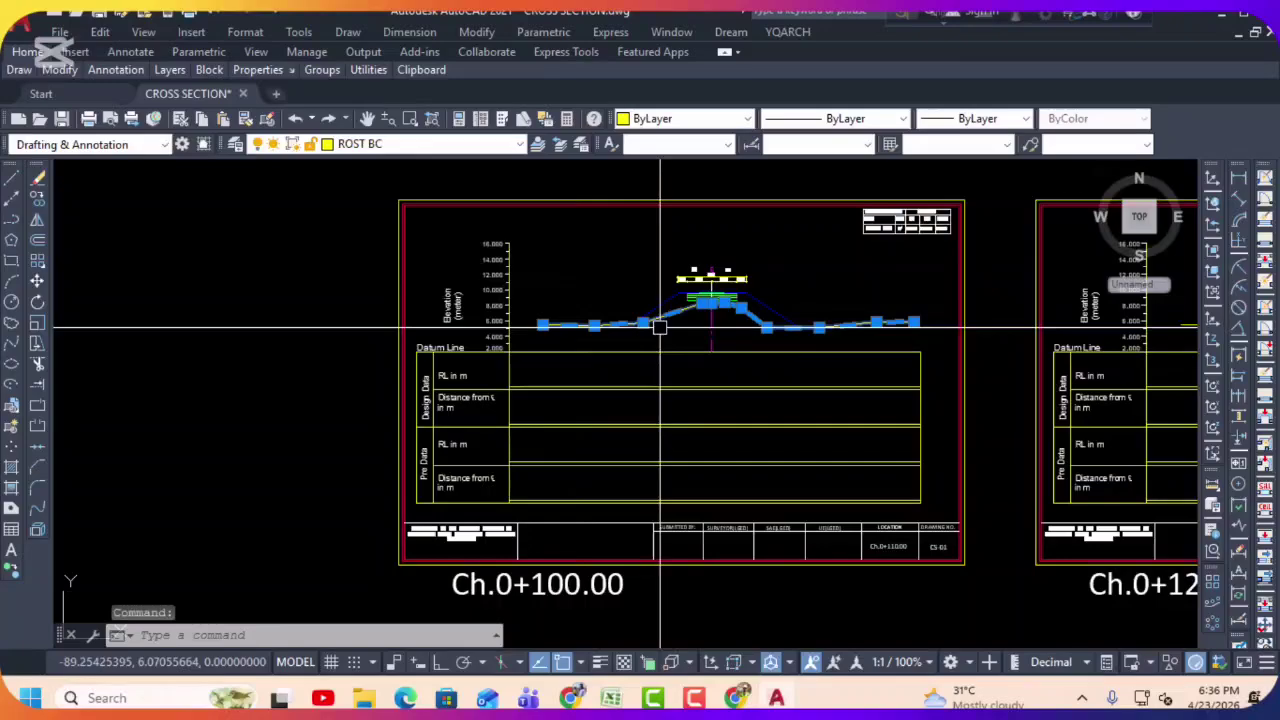
{"action": "key", "text": "Delete"}
{"action": "middle_click_drag", "start_coordinate": [923, 310], "coordinate": [531, 310]}
{"action": "scroll", "coordinate": [928, 327], "scroll_direction": "down", "scroll_amount": 4}
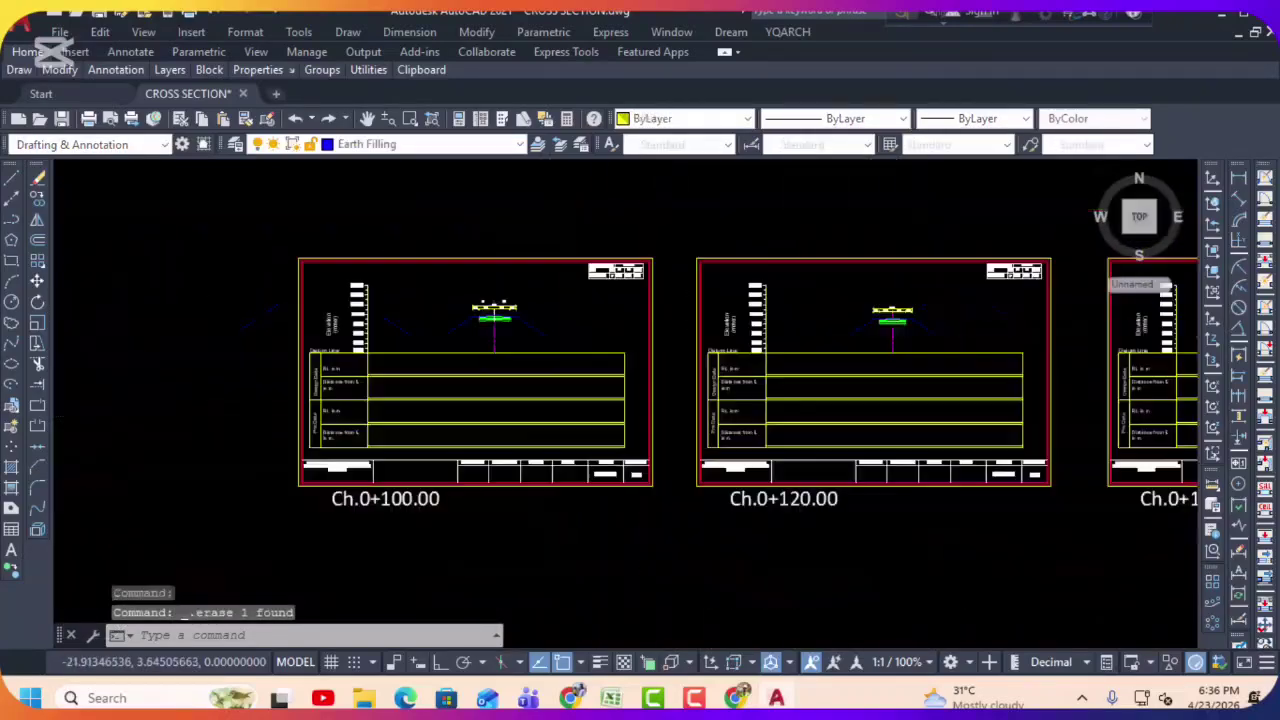
Step: Erase the yellow ground polylines from the Ch.0+140.00, Ch.0+160.00 and Ch.0+180.00 cross-sections
{"action": "scroll", "coordinate": [777, 341], "scroll_direction": "up", "scroll_amount": 8}
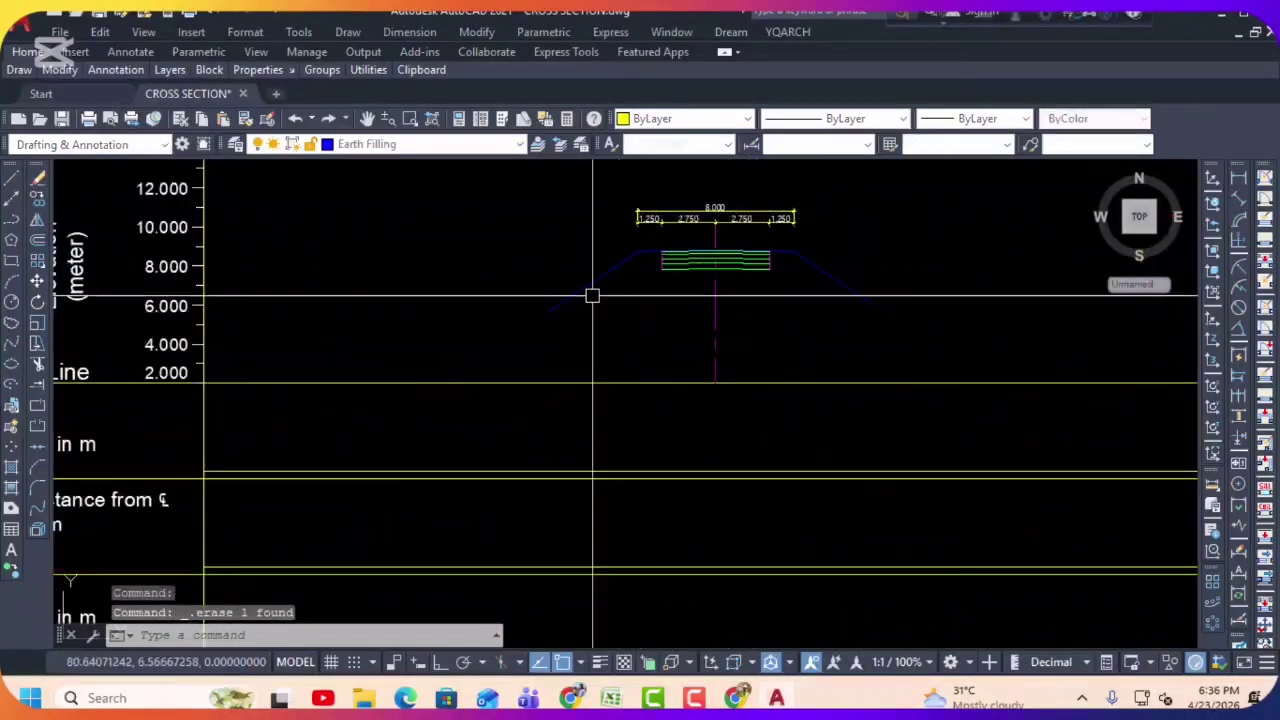
{"action": "scroll", "coordinate": [600, 334], "scroll_direction": "down", "scroll_amount": 4}
{"action": "scroll", "coordinate": [808, 331], "scroll_direction": "up", "scroll_amount": 4}
{"action": "scroll", "coordinate": [736, 298], "scroll_direction": "down", "scroll_amount": 4}
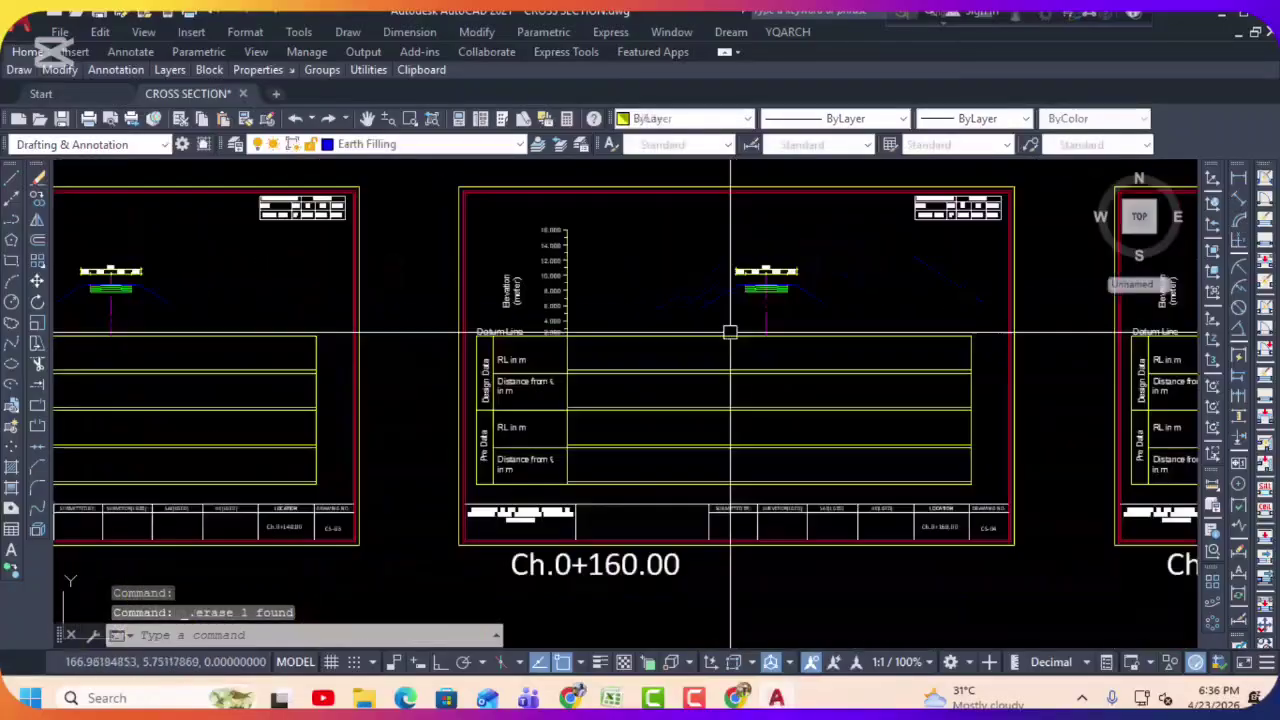
{"action": "middle_click_drag", "start_coordinate": [731, 329], "coordinate": [597, 329]}
{"action": "scroll", "coordinate": [848, 333], "scroll_direction": "up", "scroll_amount": 5}
{"action": "scroll", "coordinate": [853, 309], "scroll_direction": "down", "scroll_amount": 5}
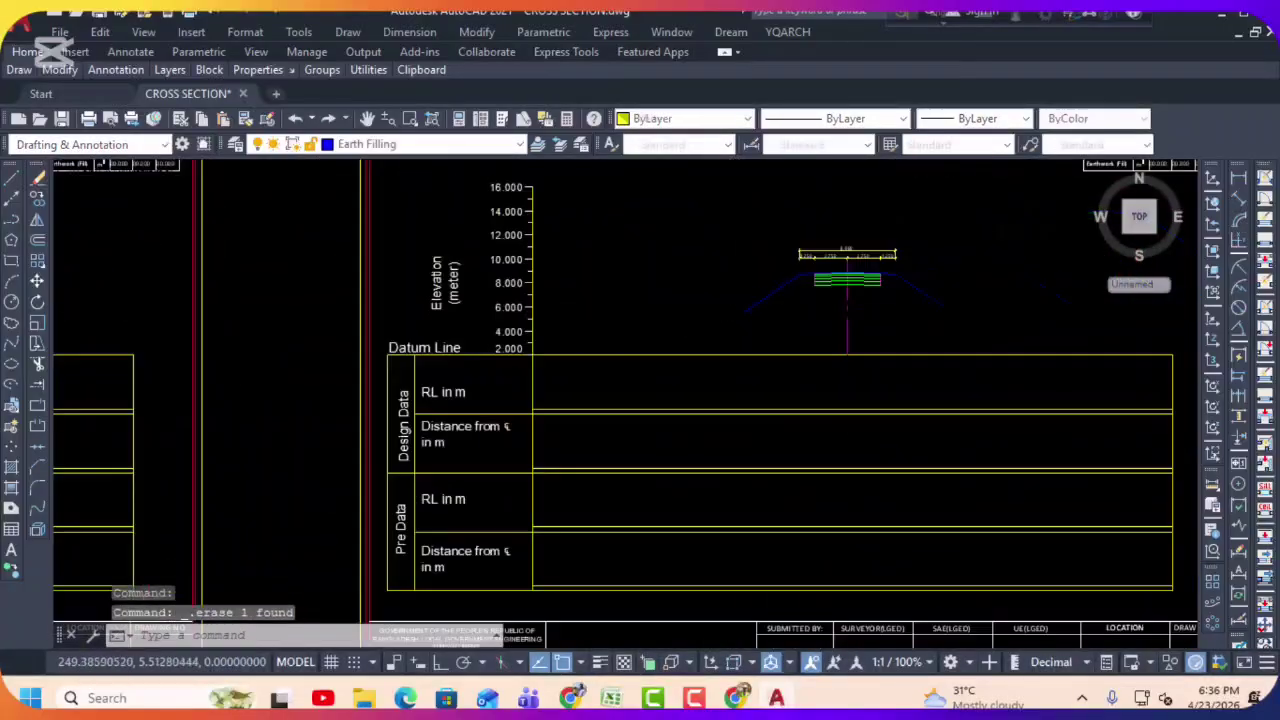
Step: Erase the ROST BC ground polylines from the cross-sections that directly follow Ch.0+180.00 in the row
{"action": "middle_click_drag", "start_coordinate": [840, 318], "coordinate": [614, 329]}
{"action": "scroll", "coordinate": [766, 306], "scroll_direction": "up", "scroll_amount": 5}
{"action": "left_click", "coordinate": [752, 311]}
{"action": "scroll", "coordinate": [749, 330], "scroll_direction": "down", "scroll_amount": 5}
{"action": "scroll", "coordinate": [657, 317], "scroll_direction": "up", "scroll_amount": 5}
{"action": "left_click", "coordinate": [657, 312]}
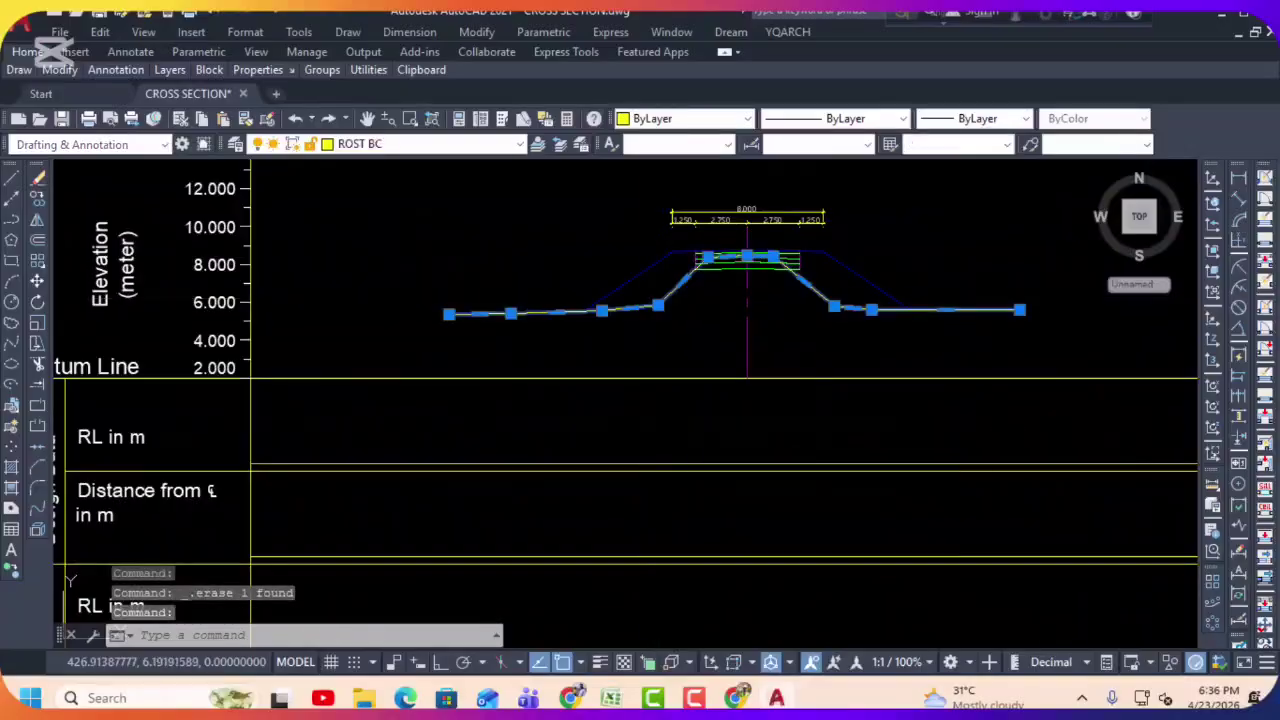
{"action": "scroll", "coordinate": [657, 316], "scroll_direction": "down", "scroll_amount": 5}
{"action": "middle_click_drag", "start_coordinate": [760, 330], "coordinate": [620, 330]}
{"action": "scroll", "coordinate": [788, 337], "scroll_direction": "up", "scroll_amount": 5}
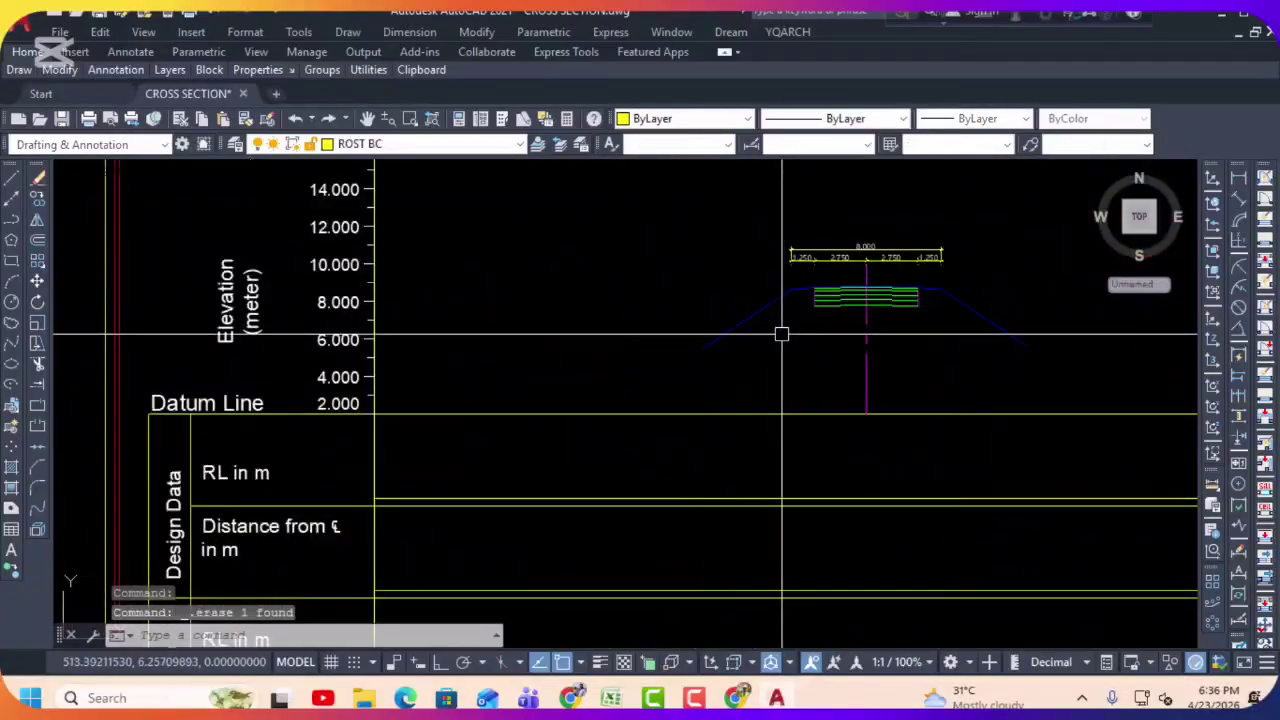
Step: Erase the yellow ROST BC ground polylines from the Ch.0+260.00 and Ch.0+280.00 cross-sections
{"action": "middle_click_drag", "start_coordinate": [781, 334], "coordinate": [500, 334]}
{"action": "left_click", "coordinate": [500, 334]}
{"action": "scroll", "coordinate": [280, 314], "scroll_direction": "down", "scroll_amount": 5}
{"action": "middle_click_drag", "start_coordinate": [280, 314], "coordinate": [337, 354]}
{"action": "scroll", "coordinate": [622, 328], "scroll_direction": "up", "scroll_amount": 5}
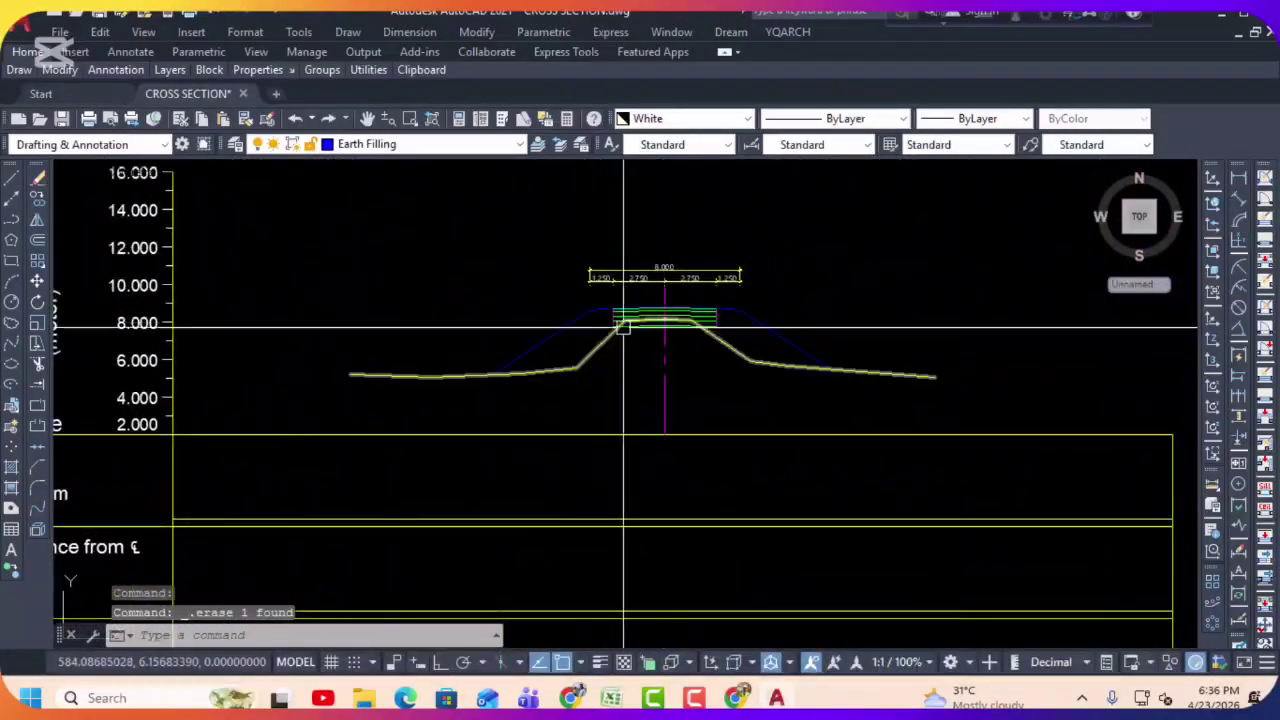
{"action": "scroll", "coordinate": [586, 340], "scroll_direction": "down", "scroll_amount": 5}
{"action": "middle_click_drag", "start_coordinate": [586, 340], "coordinate": [377, 354]}
{"action": "scroll", "coordinate": [585, 356], "scroll_direction": "up", "scroll_amount": 5}
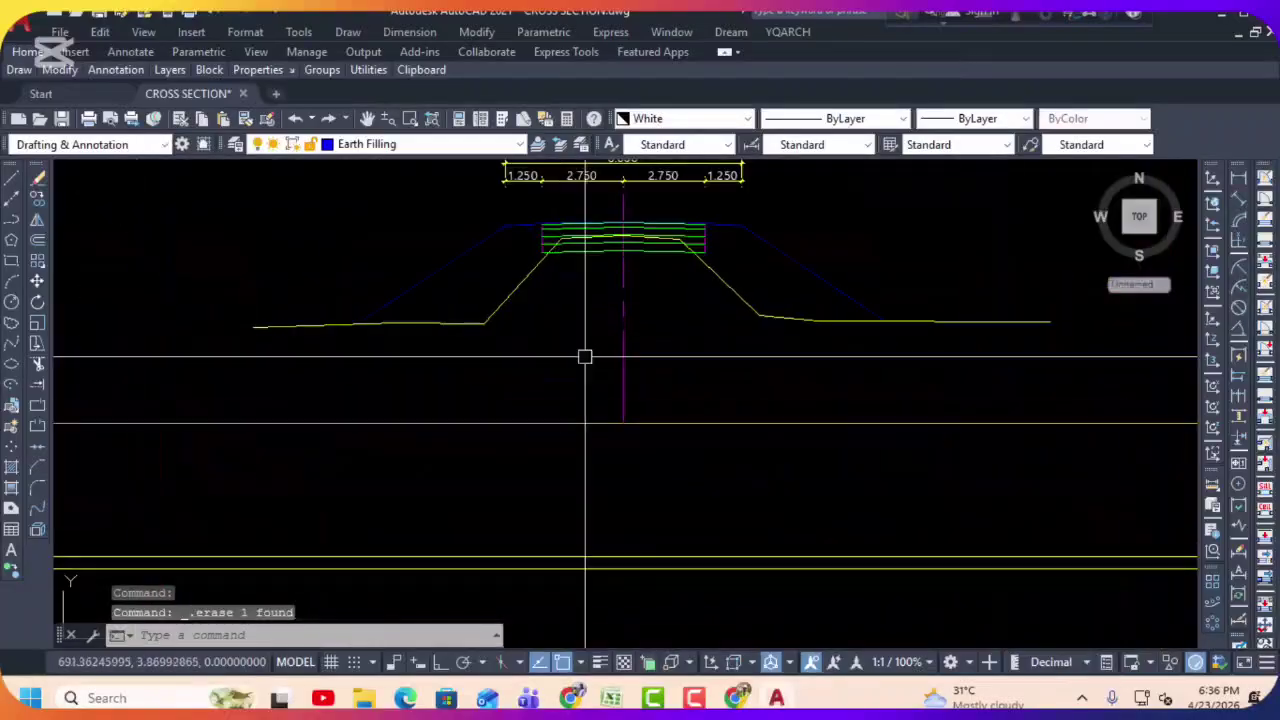
{"action": "scroll", "coordinate": [511, 301], "scroll_direction": "down", "scroll_amount": 5}
{"action": "middle_click_drag", "start_coordinate": [1100, 322], "coordinate": [687, 332]}
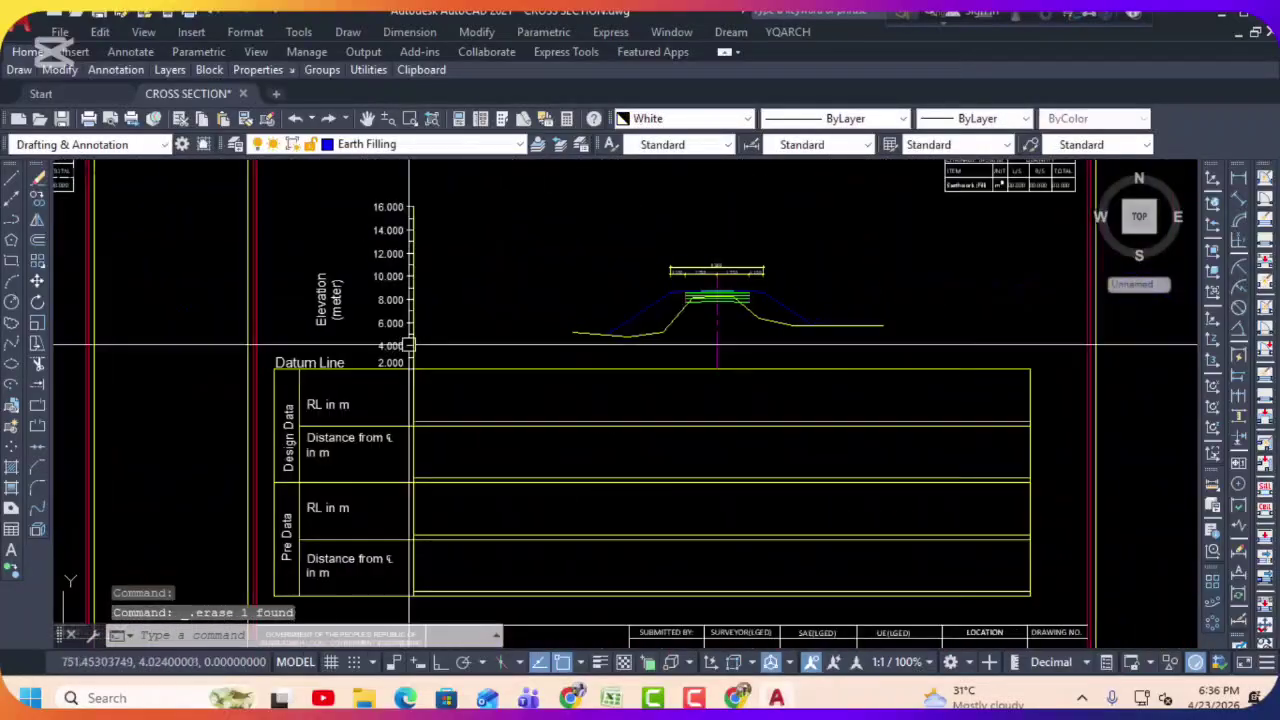
Step: Erase the yellow ground polylines from the Ch.0+300.00 and Ch.0+320.00 cross-sections
{"action": "scroll", "coordinate": [687, 332], "scroll_direction": "up", "scroll_amount": 5}
{"action": "scroll", "coordinate": [500, 331], "scroll_direction": "down", "scroll_amount": 5}
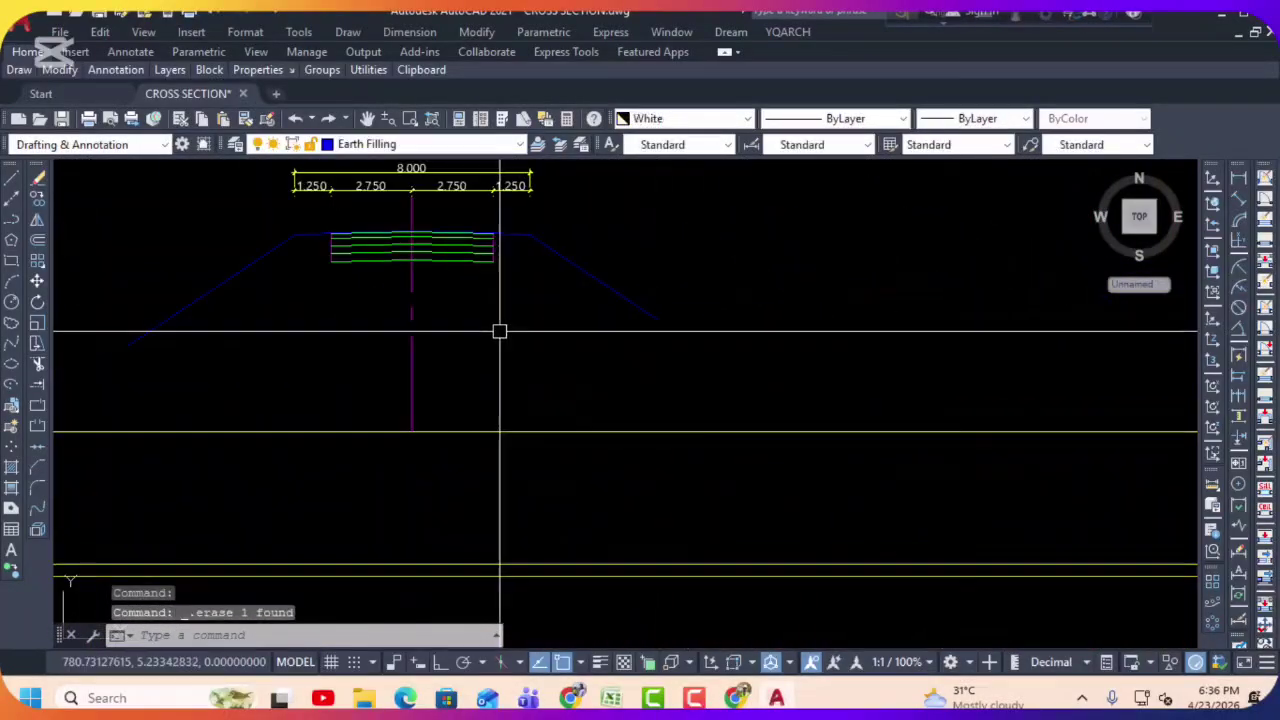
{"action": "middle_click_drag", "start_coordinate": [1083, 340], "coordinate": [626, 345]}
{"action": "scroll", "coordinate": [556, 349], "scroll_direction": "up", "scroll_amount": 5}
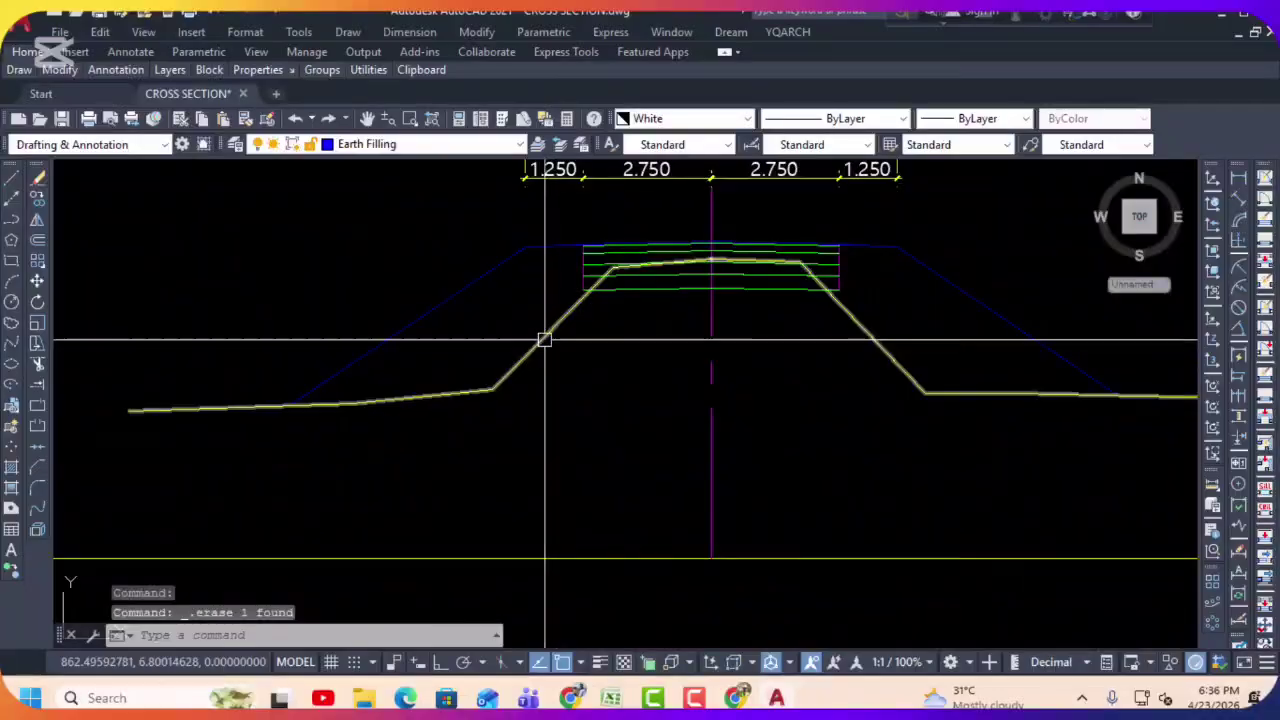
{"action": "scroll", "coordinate": [544, 340], "scroll_direction": "down", "scroll_amount": 6}
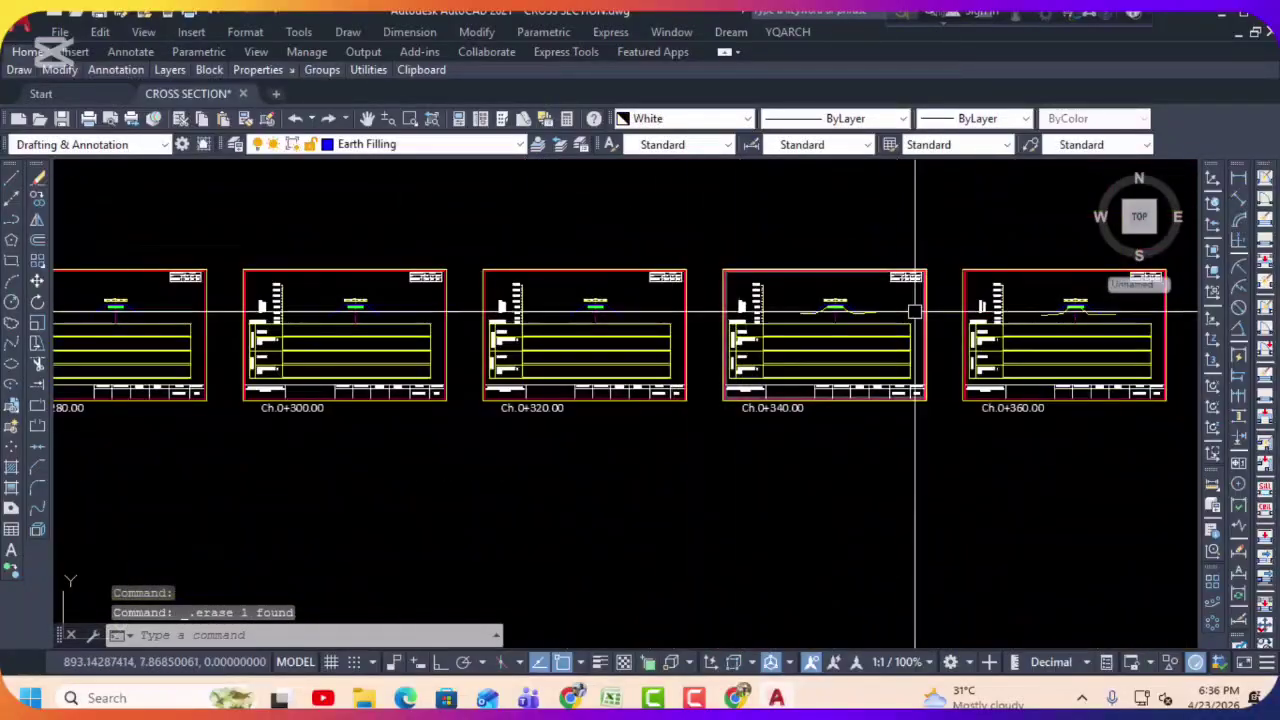
Step: Erase the yellow ground polylines from the Ch.0+340.00 and Ch.0+360.00 cross-sections
{"action": "scroll", "coordinate": [914, 312], "scroll_direction": "up", "scroll_amount": 5}
{"action": "scroll", "coordinate": [709, 319], "scroll_direction": "down", "scroll_amount": 5}
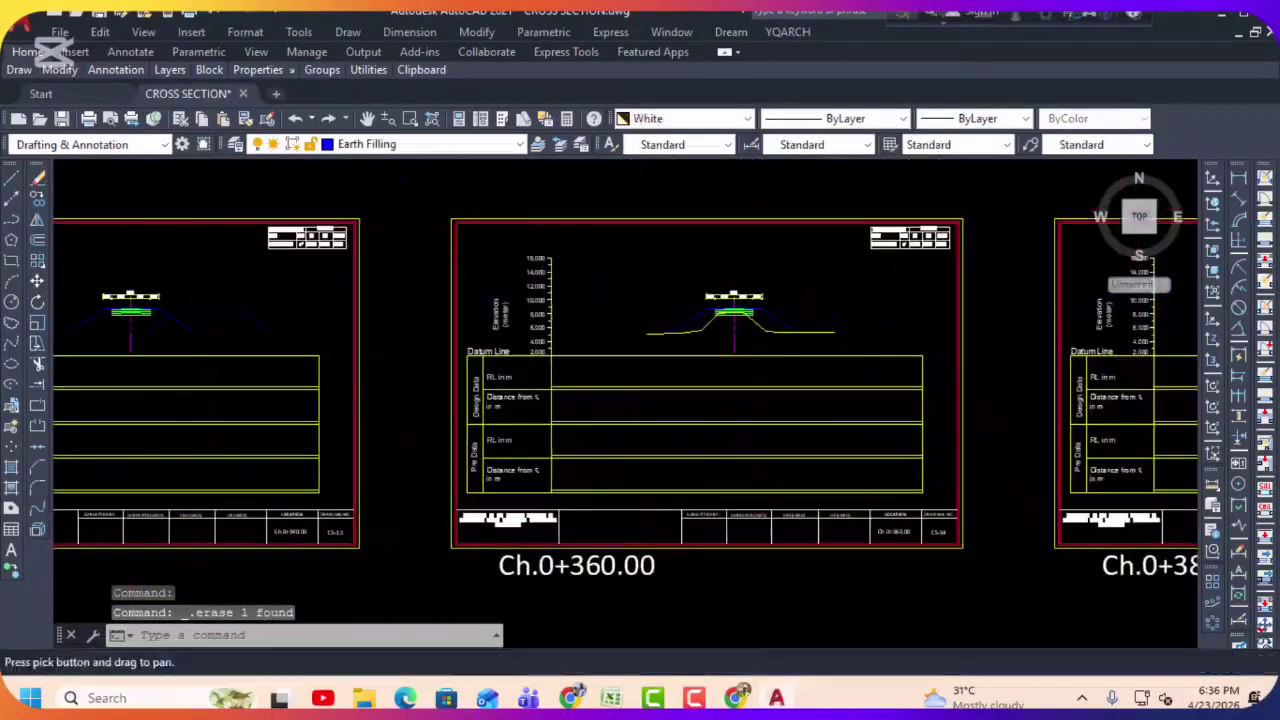
{"action": "scroll", "coordinate": [682, 331], "scroll_direction": "up", "scroll_amount": 5}
{"action": "left_click", "coordinate": [712, 337]}
{"action": "key", "text": "Escape"}
{"action": "scroll", "coordinate": [712, 337], "scroll_direction": "down", "scroll_amount": 6}
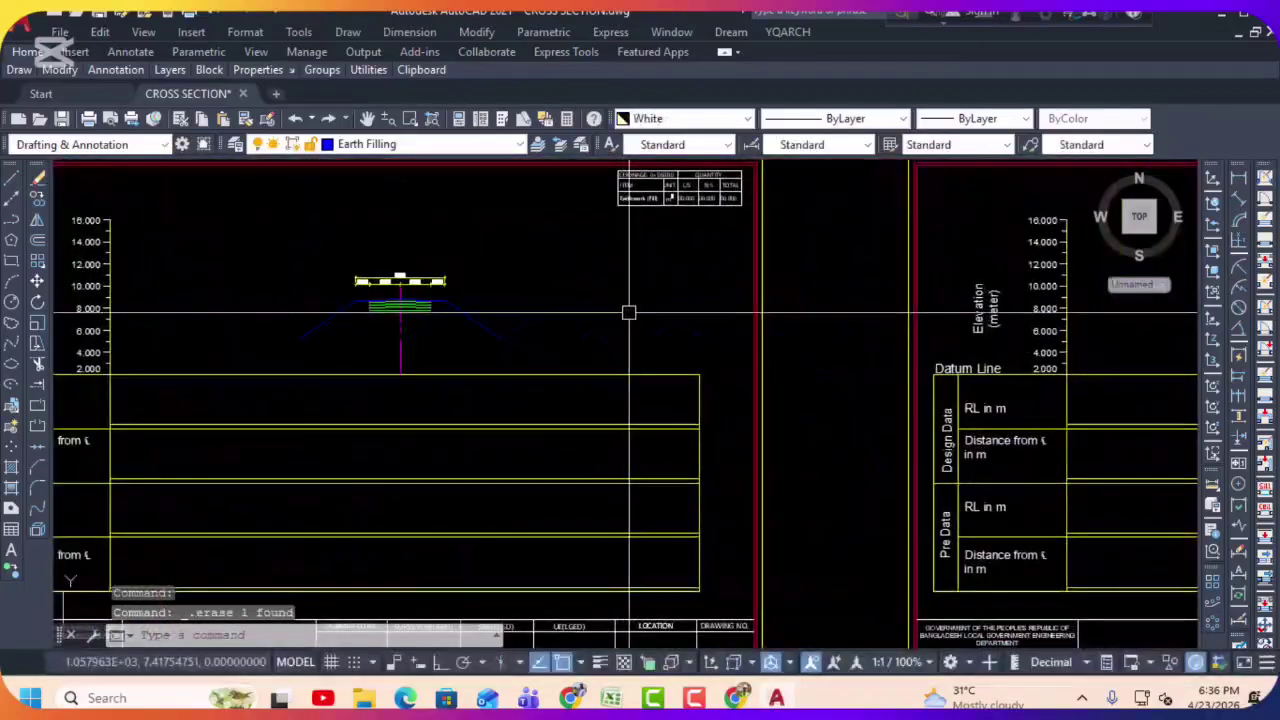
Step: Erase the yellow ground polylines from the Ch.0+380.00 and Ch.0+400.00 cross-sections
{"action": "scroll", "coordinate": [629, 330], "scroll_direction": "up", "scroll_amount": 5}
{"action": "scroll", "coordinate": [645, 313], "scroll_direction": "down", "scroll_amount": 5}
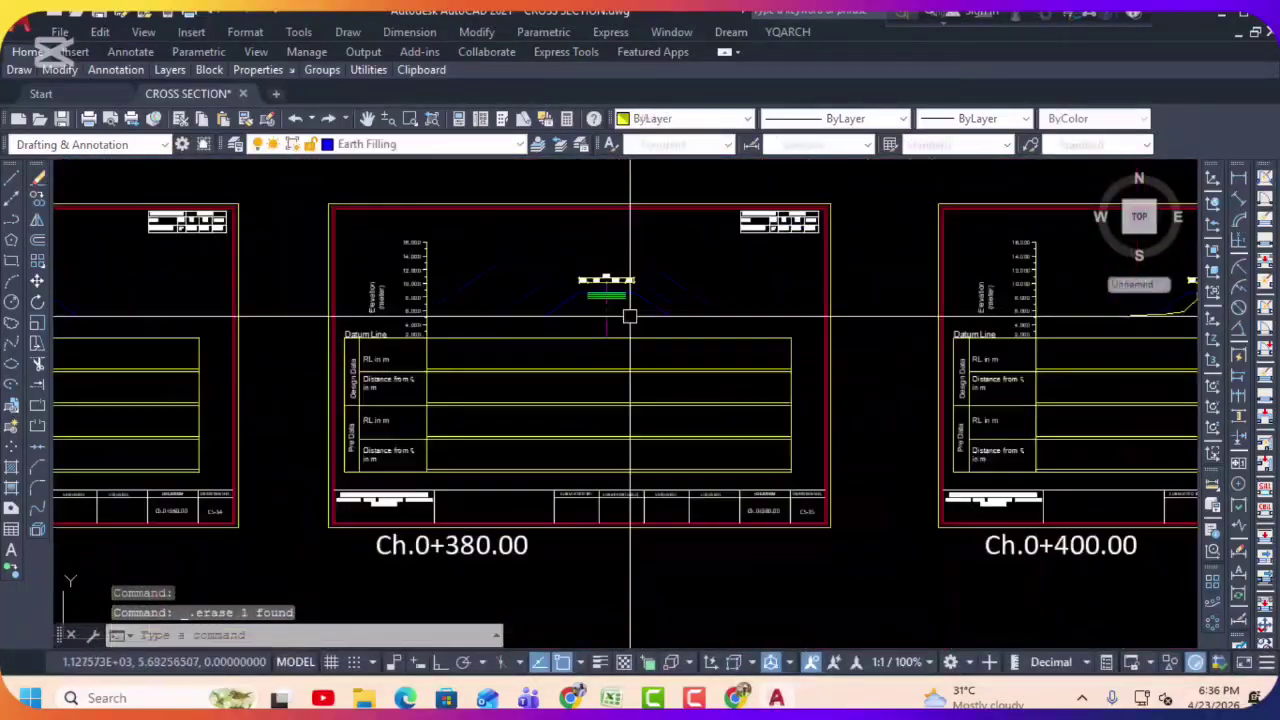
{"action": "scroll", "coordinate": [620, 314], "scroll_direction": "up", "scroll_amount": 3}
{"action": "scroll", "coordinate": [886, 330], "scroll_direction": "up", "scroll_amount": 3}
{"action": "left_click", "coordinate": [889, 316]}
{"action": "scroll", "coordinate": [889, 316], "scroll_direction": "down", "scroll_amount": 5}
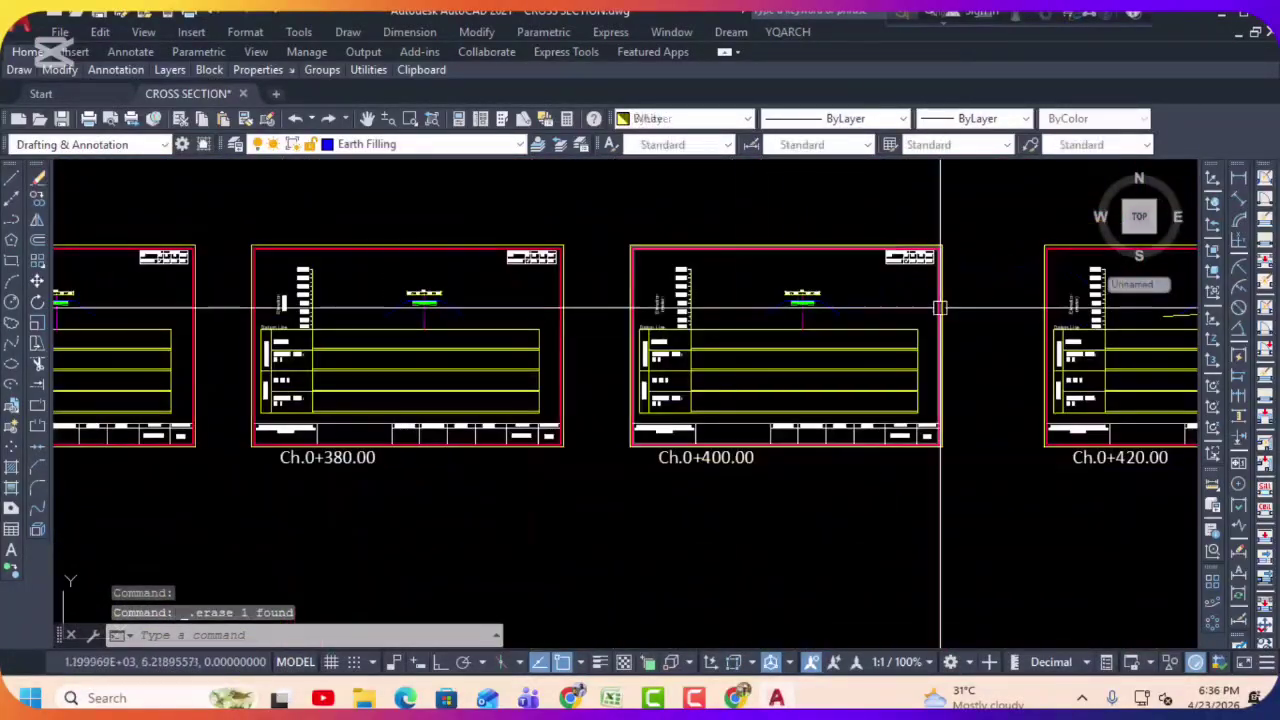
Step: Erase the ROST BC ground polylines from the Ch.0+420.00 and Ch.0+440.00 cross-sections
{"action": "scroll", "coordinate": [757, 351], "scroll_direction": "up", "scroll_amount": 4}
{"action": "key", "text": "Escape"}
{"action": "scroll", "coordinate": [690, 332], "scroll_direction": "down", "scroll_amount": 5}
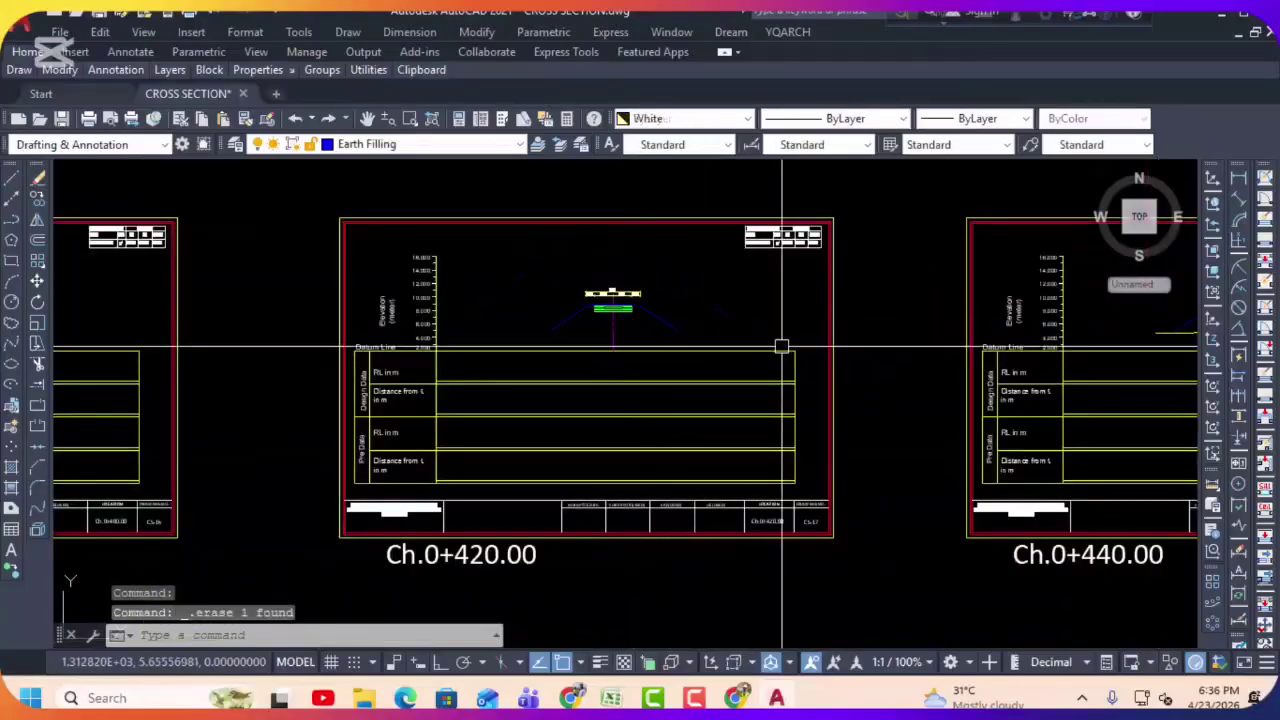
{"action": "middle_click_drag", "start_coordinate": [857, 343], "coordinate": [686, 337]}
{"action": "scroll", "coordinate": [737, 337], "scroll_direction": "up", "scroll_amount": 4}
{"action": "left_click", "coordinate": [751, 352]}
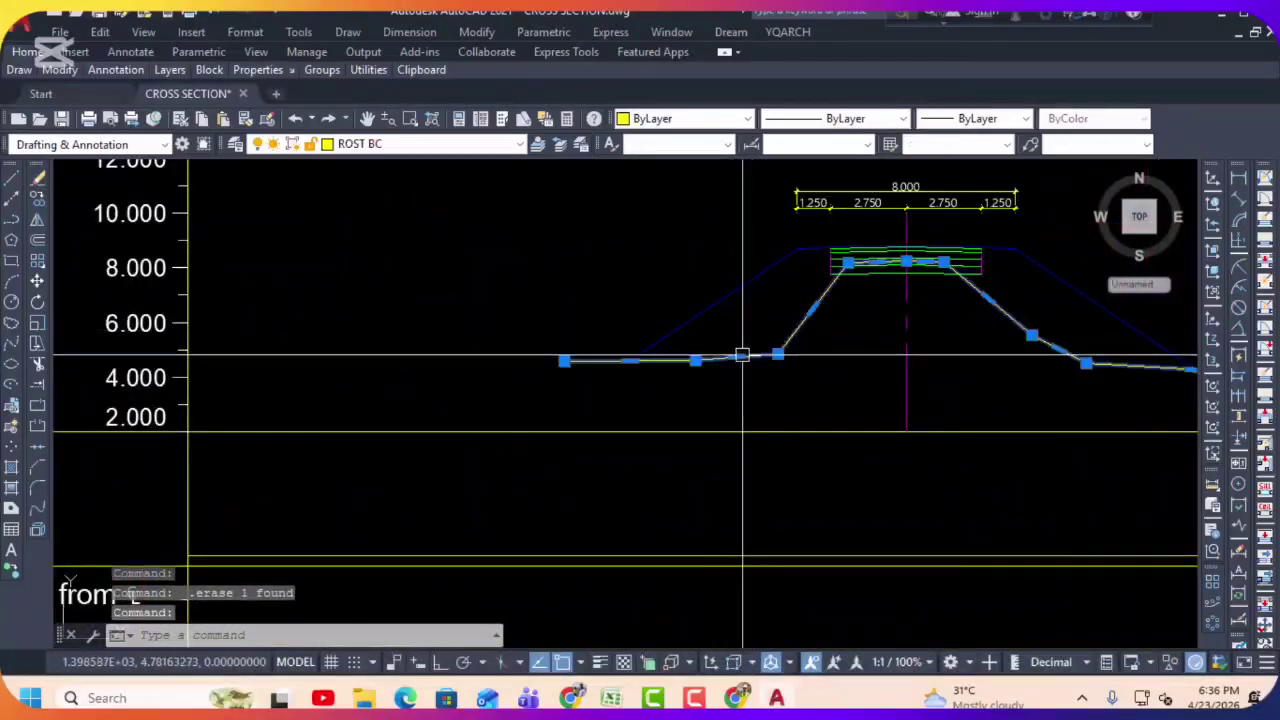
{"action": "key", "text": "Escape"}
Step: Erase the yellow ground polylines from the Ch.0+460.00 and Ch.0+480.00 cross-sections
{"action": "scroll", "coordinate": [743, 354], "scroll_direction": "down", "scroll_amount": 5}
{"action": "middle_click_drag", "start_coordinate": [906, 354], "coordinate": [412, 350]}
{"action": "scroll", "coordinate": [798, 333], "scroll_direction": "up", "scroll_amount": 4}
{"action": "scroll", "coordinate": [729, 310], "scroll_direction": "up", "scroll_amount": 4}
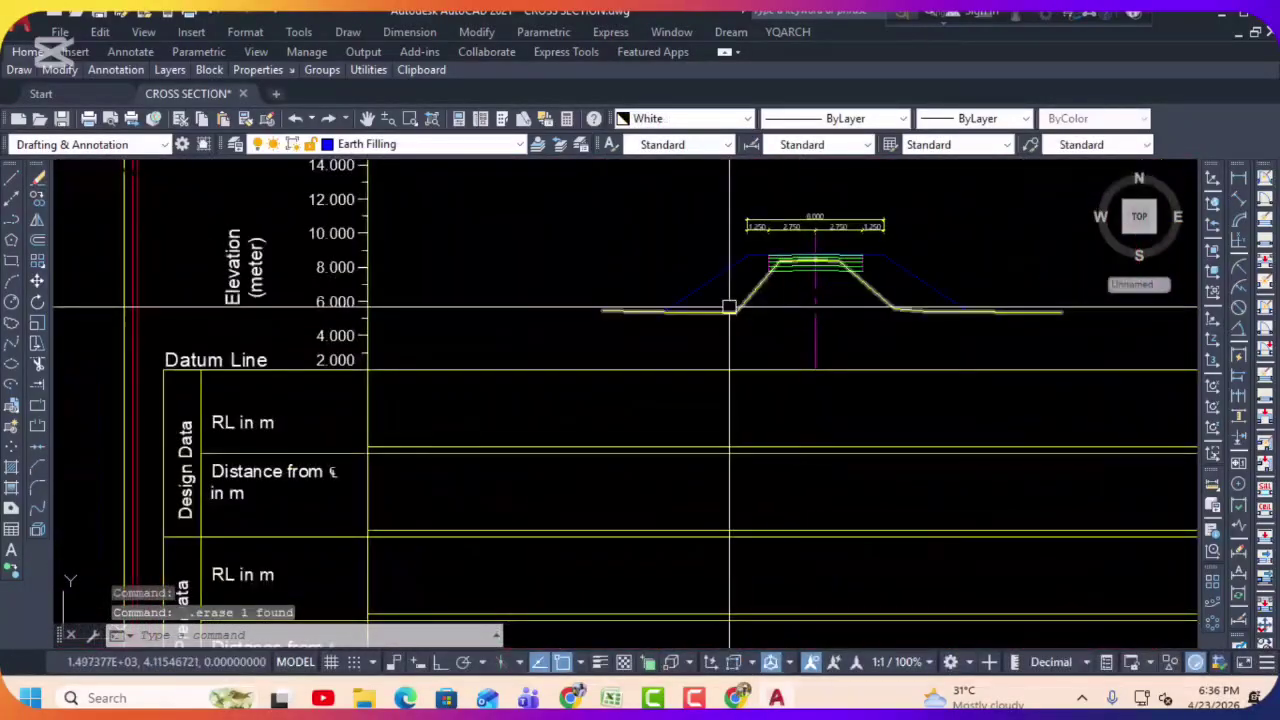
{"action": "scroll", "coordinate": [929, 323], "scroll_direction": "down", "scroll_amount": 8}
{"action": "middle_click_drag", "start_coordinate": [929, 323], "coordinate": [575, 327]}
{"action": "scroll", "coordinate": [575, 327], "scroll_direction": "up", "scroll_amount": 5}
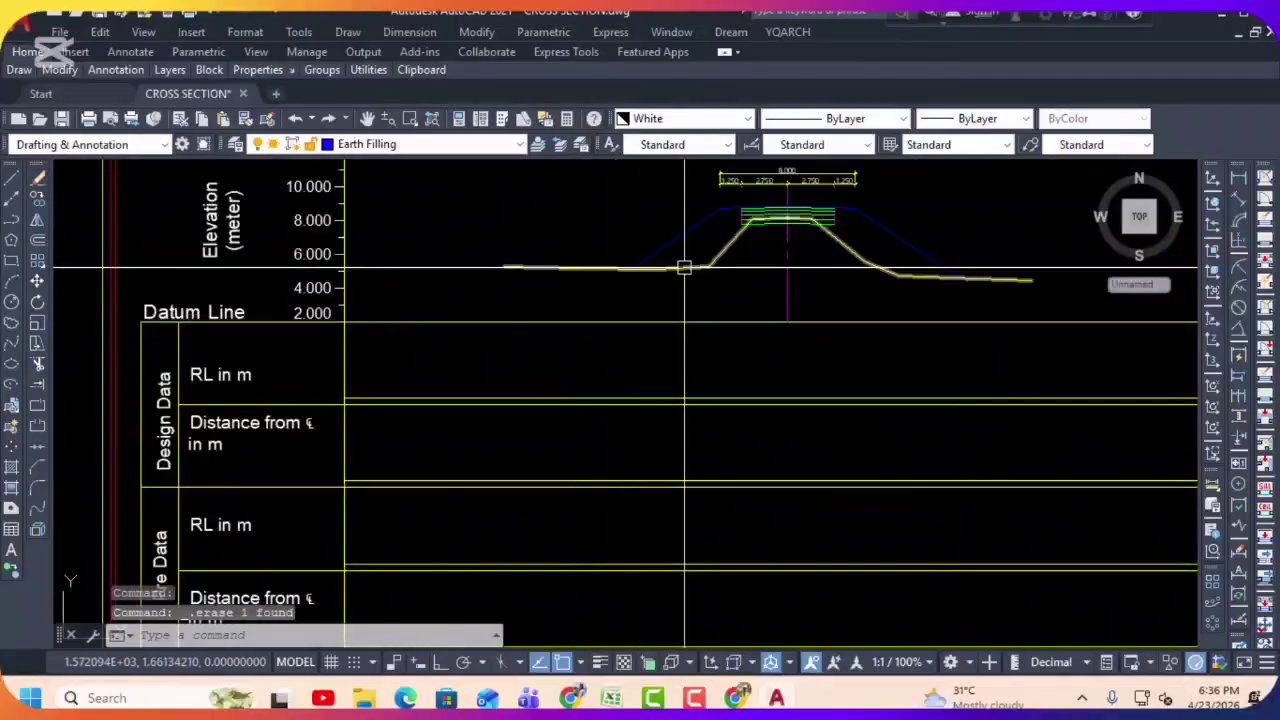
{"action": "left_click", "coordinate": [689, 266]}
{"action": "key", "text": "Delete"}
{"action": "scroll", "coordinate": [617, 289], "scroll_direction": "down", "scroll_amount": 5}
{"action": "middle_click_drag", "start_coordinate": [831, 313], "coordinate": [587, 313]}
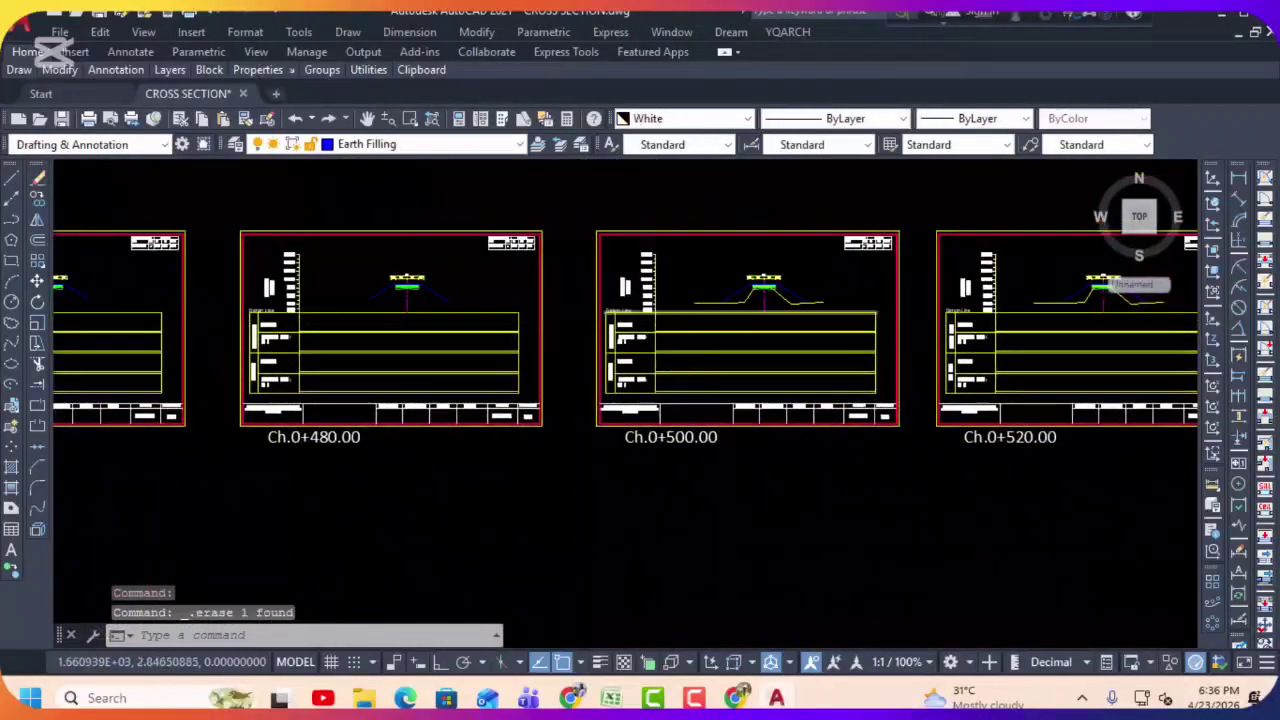
Step: Erase the yellow ground polylines from the Ch.0+500.00 and Ch.0+520.00 cross-sections at the end of the row
{"action": "scroll", "coordinate": [766, 280], "scroll_direction": "up", "scroll_amount": 5}
{"action": "left_click", "coordinate": [746, 289]}
{"action": "key", "text": "Delete"}
{"action": "scroll", "coordinate": [915, 299], "scroll_direction": "down", "scroll_amount": 4}
{"action": "middle_click_drag", "start_coordinate": [915, 299], "coordinate": [829, 277]}
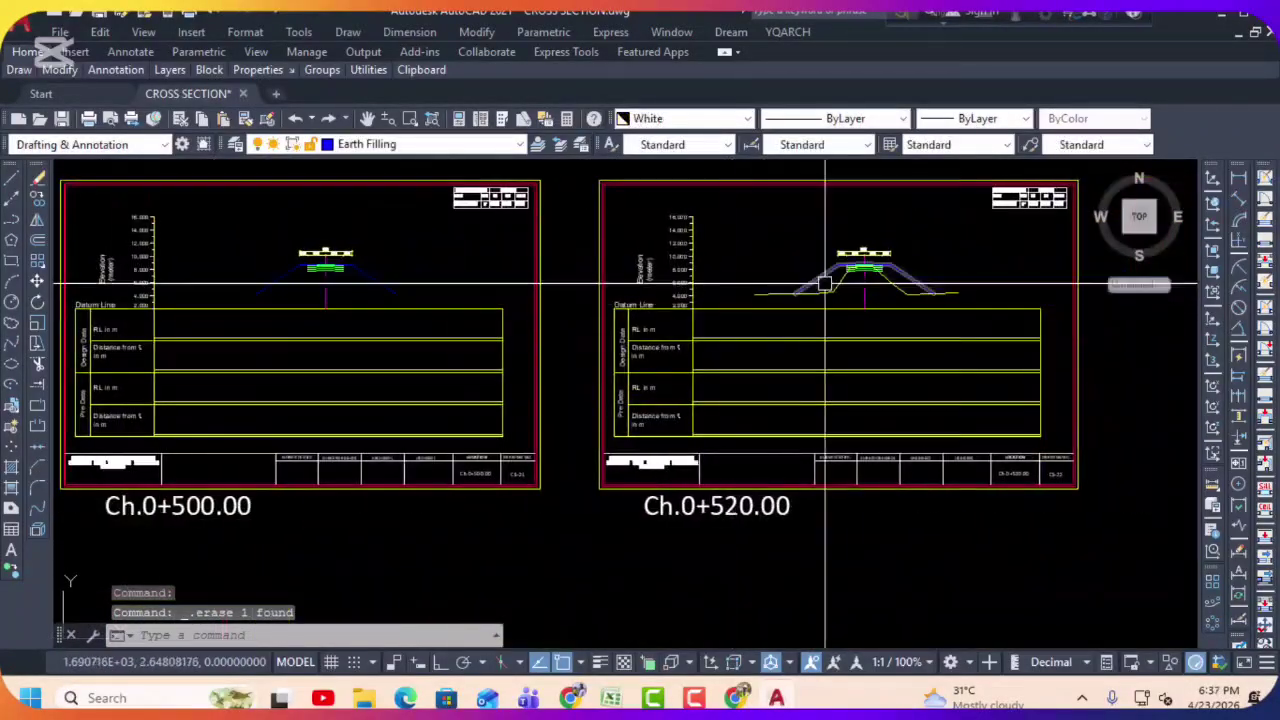
{"action": "scroll", "coordinate": [831, 286], "scroll_direction": "up", "scroll_amount": 5}
{"action": "left_click", "coordinate": [837, 286]}
{"action": "scroll", "coordinate": [702, 313], "scroll_direction": "down", "scroll_amount": 4}
Step: Restore the World coordinate system for the drawing
{"action": "scroll", "coordinate": [908, 300], "scroll_direction": "down", "scroll_amount": 10}
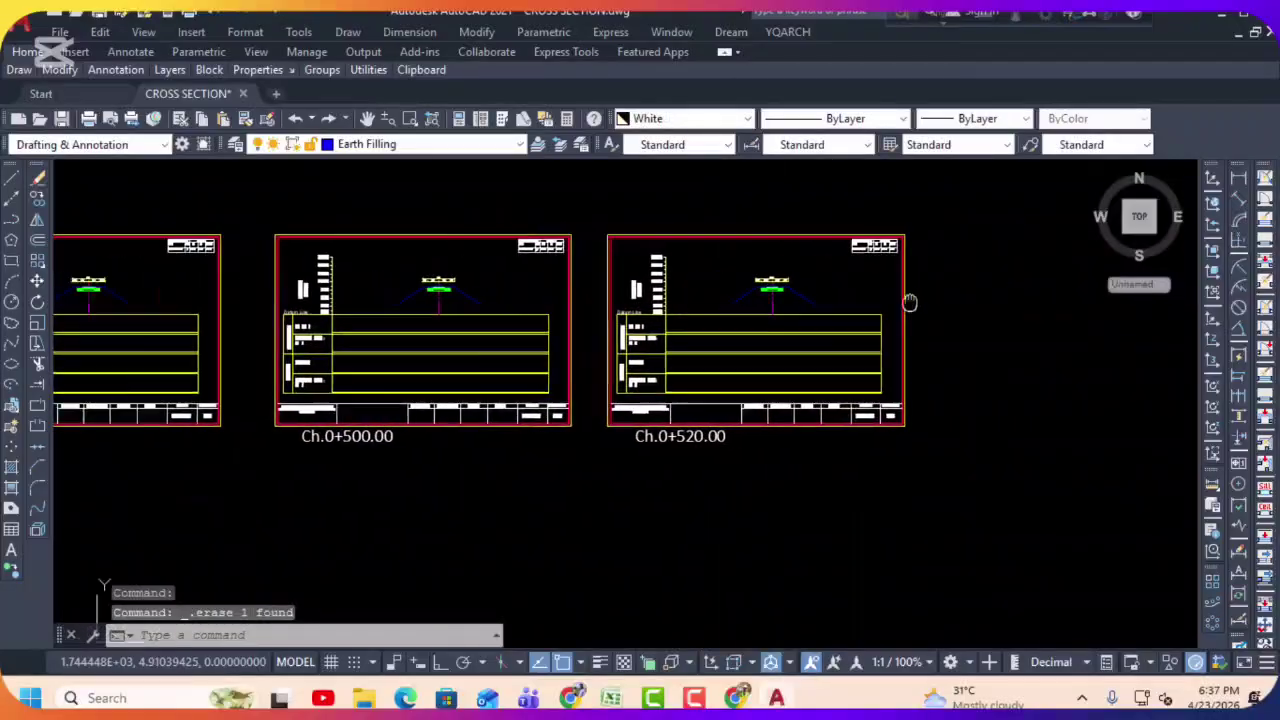
{"action": "scroll", "coordinate": [400, 308], "scroll_direction": "up", "scroll_amount": 8}
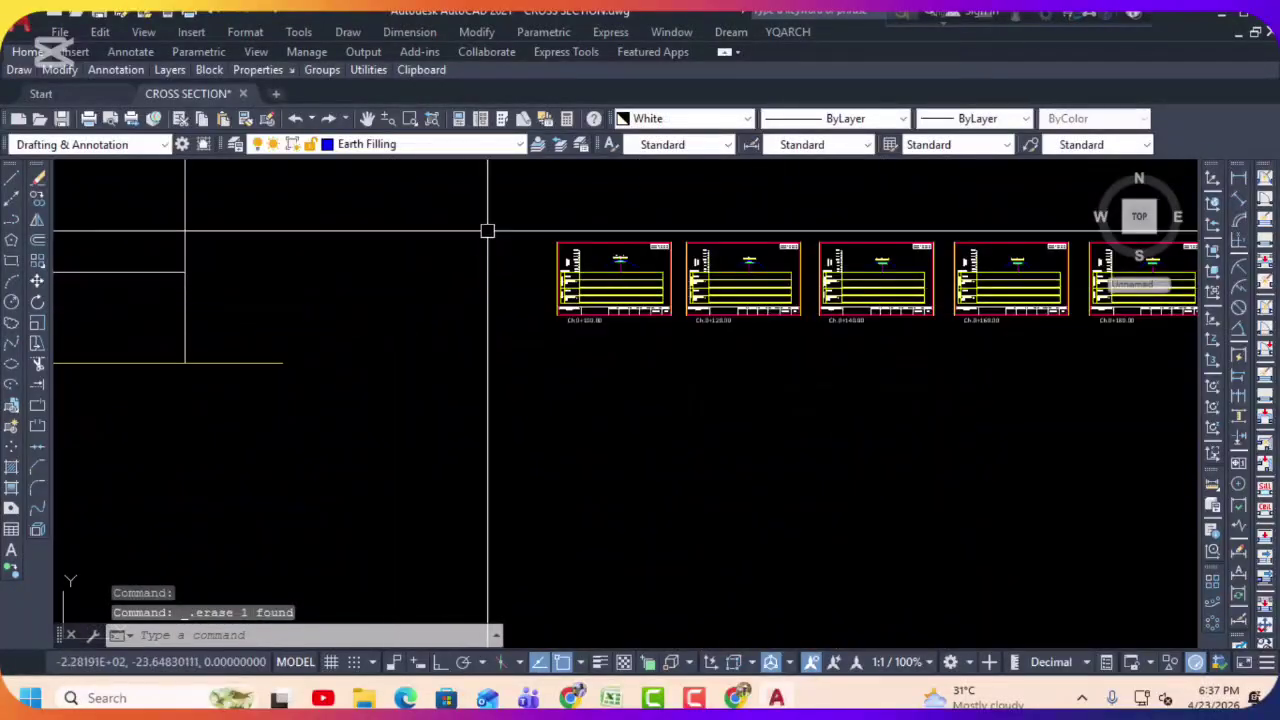
{"action": "left_click", "coordinate": [1214, 202]}
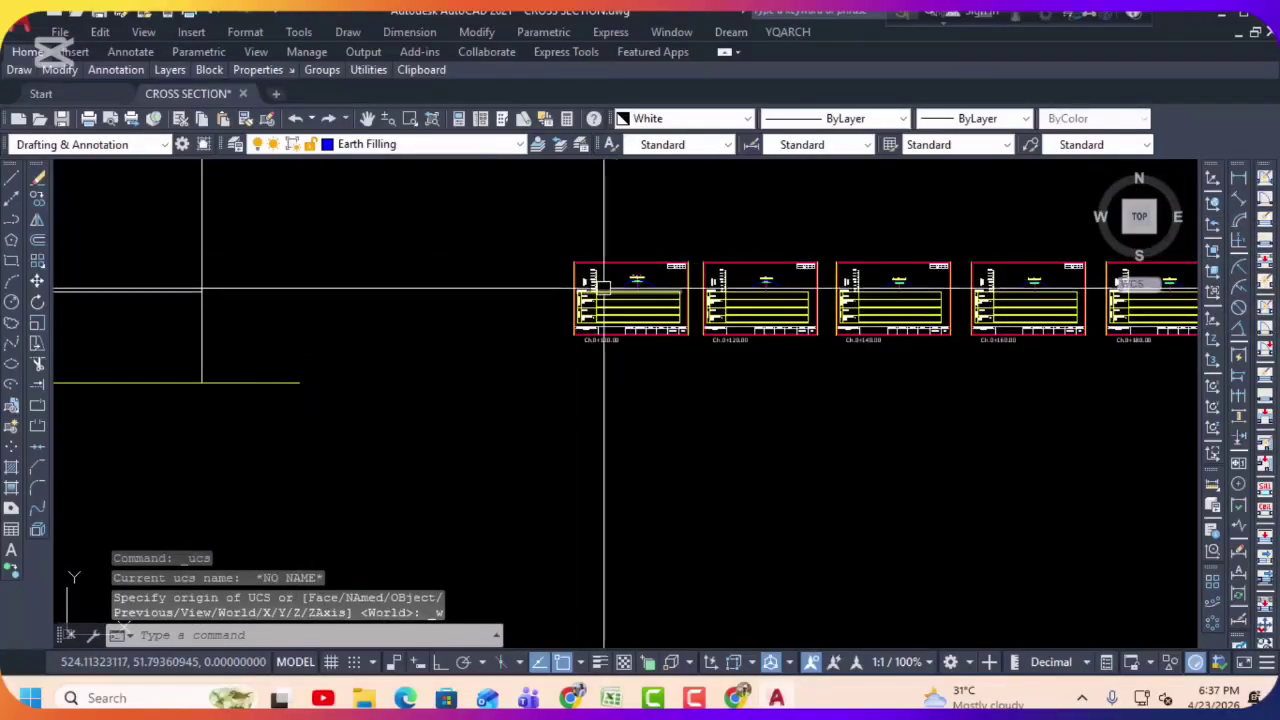
Step: Move the whole Ch.0+100.00 sheet horizontally with Ortho on, placing its centreline foot on the crossing of the long vertical and horizontal reference lines
{"action": "left_click", "coordinate": [539, 252]}
{"action": "left_click", "coordinate": [693, 363]}
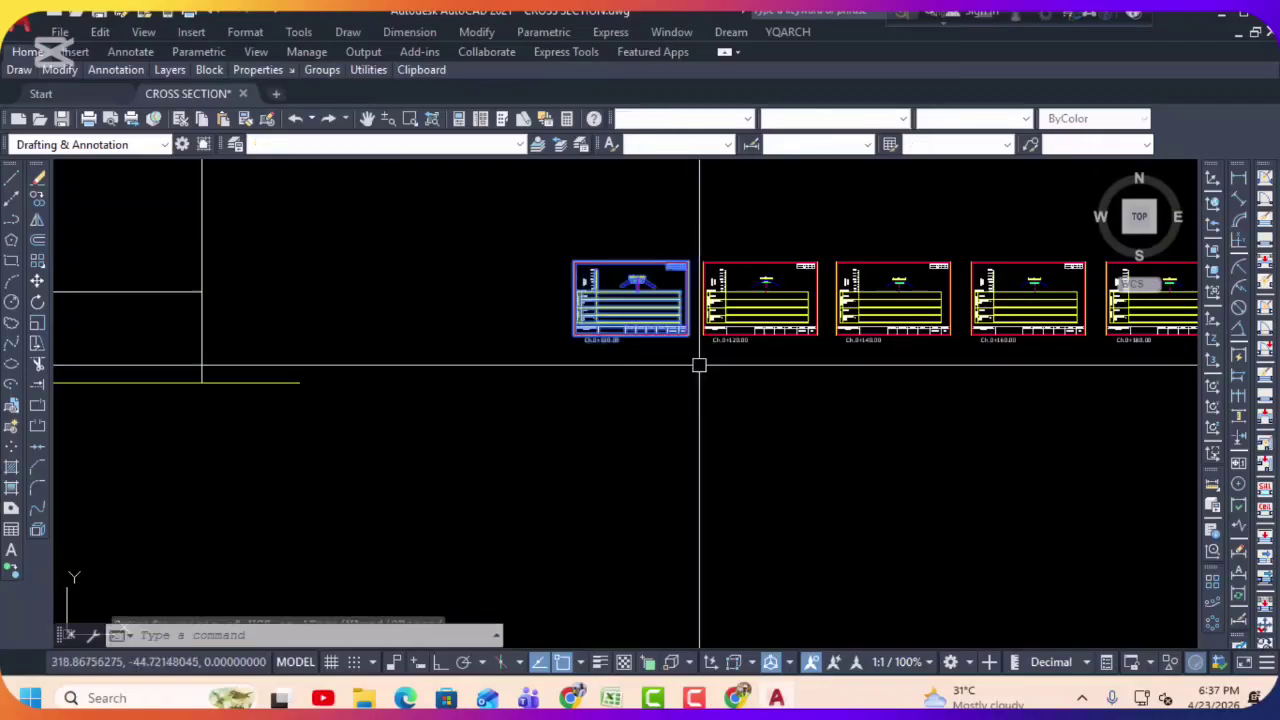
{"action": "type", "text": "m"}
{"action": "key", "text": "Return"}
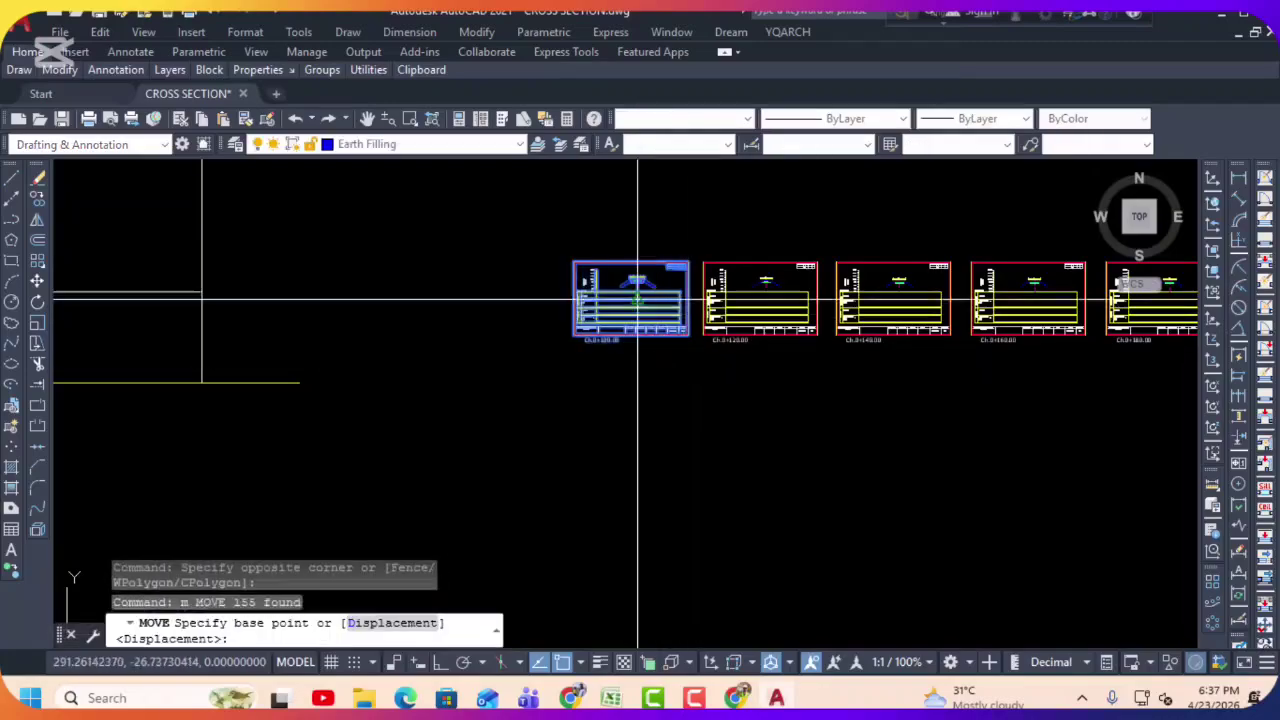
{"action": "scroll", "coordinate": [628, 267], "scroll_direction": "up", "scroll_amount": 5}
{"action": "left_click", "coordinate": [668, 240]}
{"action": "scroll", "coordinate": [657, 271], "scroll_direction": "down", "scroll_amount": 10}
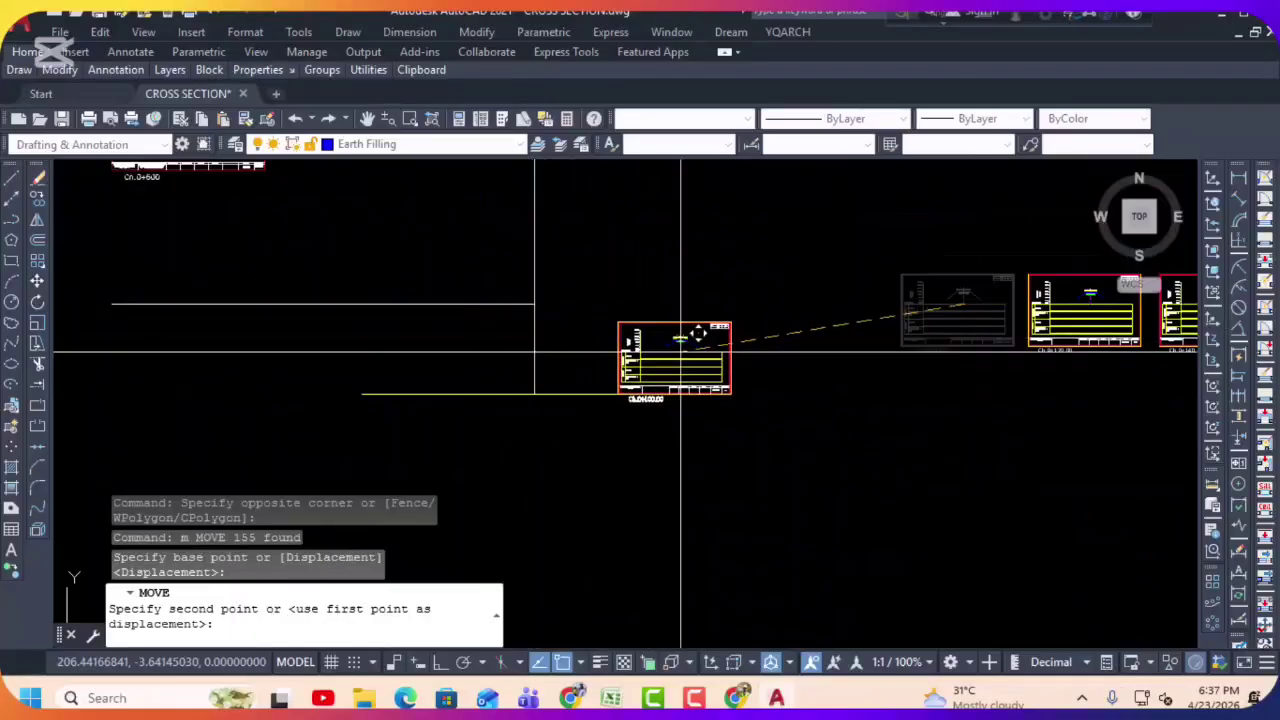
{"action": "key", "text": "F8"}
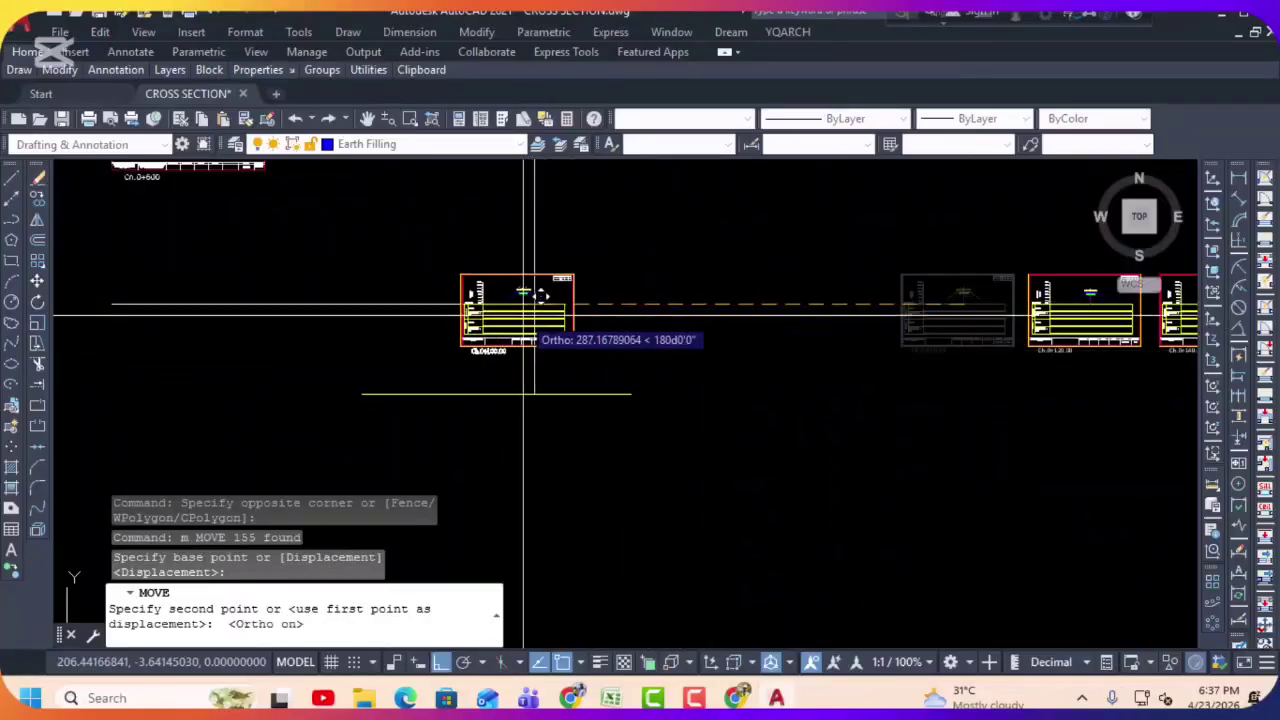
{"action": "scroll", "coordinate": [540, 300], "scroll_direction": "up", "scroll_amount": 4}
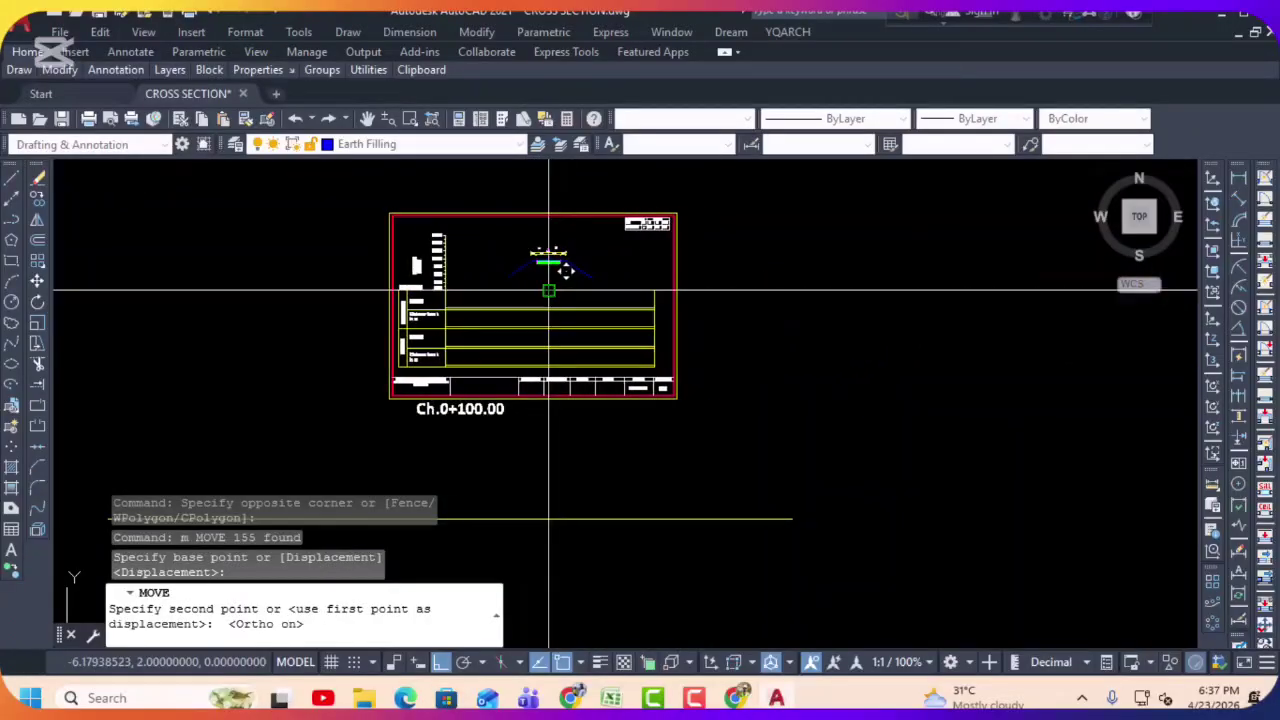
{"action": "scroll", "coordinate": [429, 334], "scroll_direction": "up", "scroll_amount": 6}
{"action": "key", "text": "Escape"}
{"action": "key", "text": "Escape"}
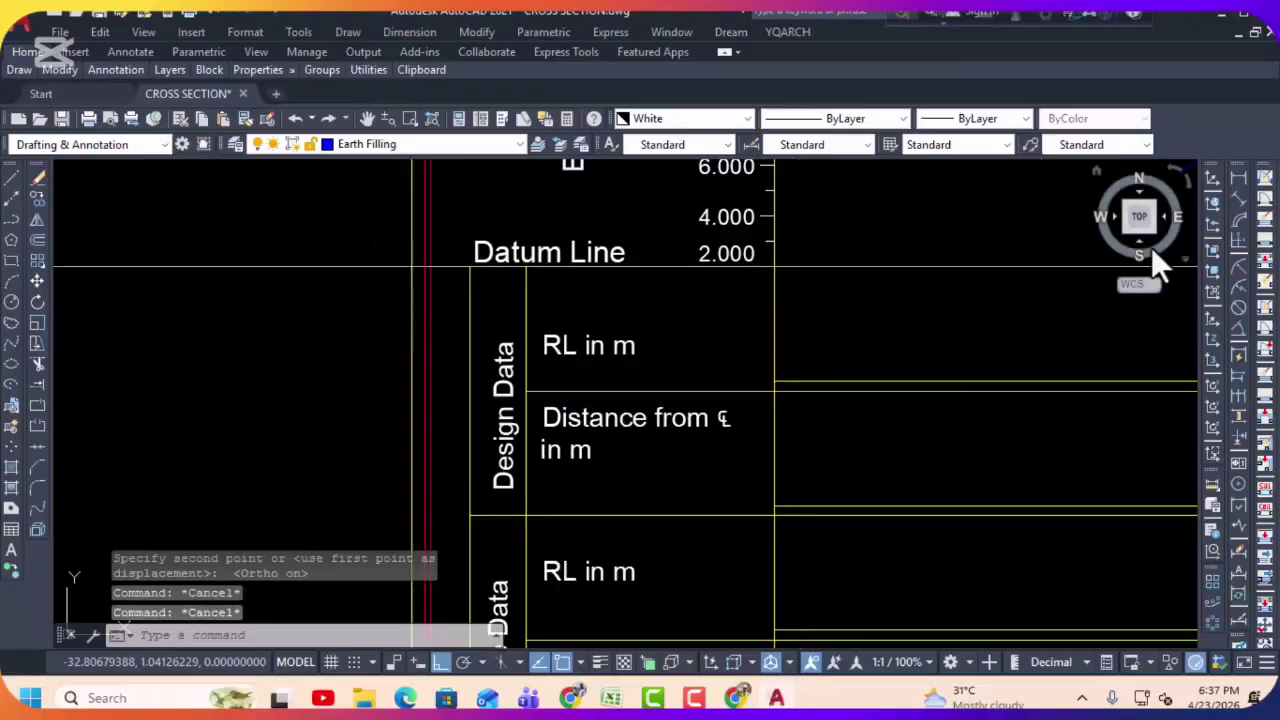
Step: Check the X and Y ordinates of the moved Ch.0+100.00 sheet's centreline foot without placing a dimension
{"action": "left_click", "coordinate": [1238, 243]}
{"action": "middle_click_drag", "start_coordinate": [930, 283], "coordinate": [265, 331]}
{"action": "left_click", "coordinate": [772, 318]}
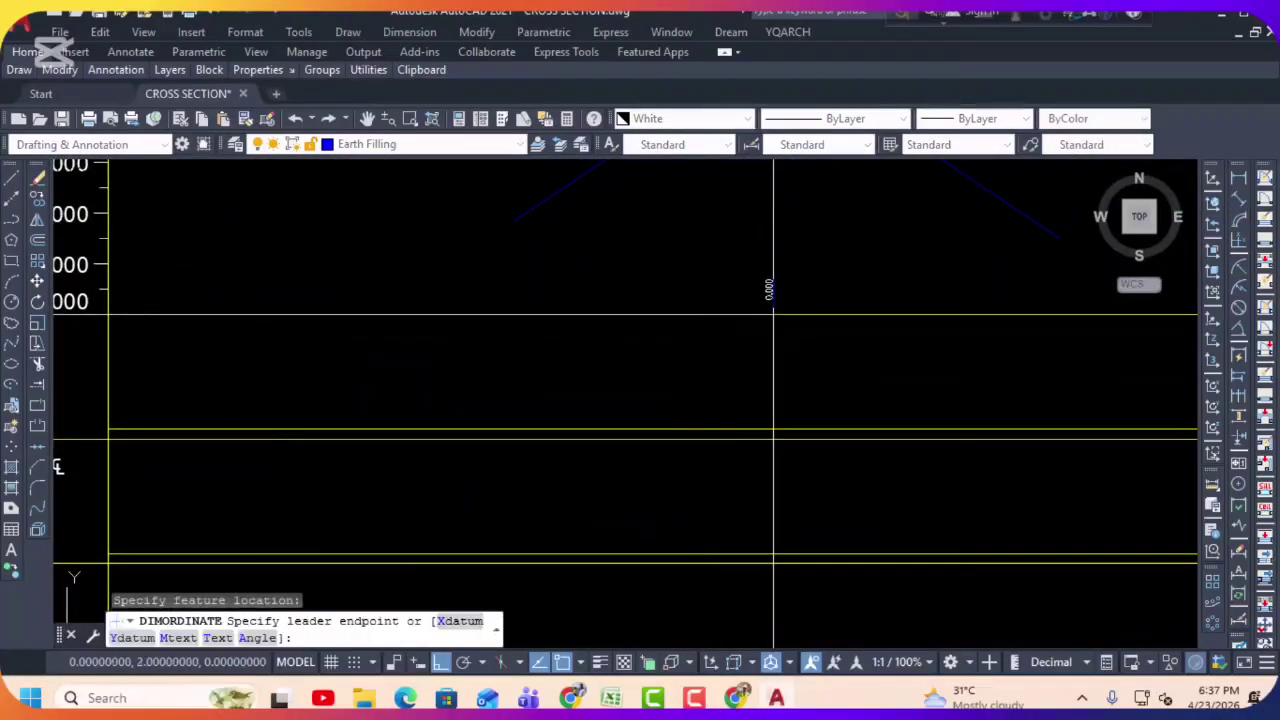
{"action": "scroll", "coordinate": [629, 434], "scroll_direction": "up", "scroll_amount": 5}
{"action": "scroll", "coordinate": [629, 434], "scroll_direction": "down", "scroll_amount": 5}
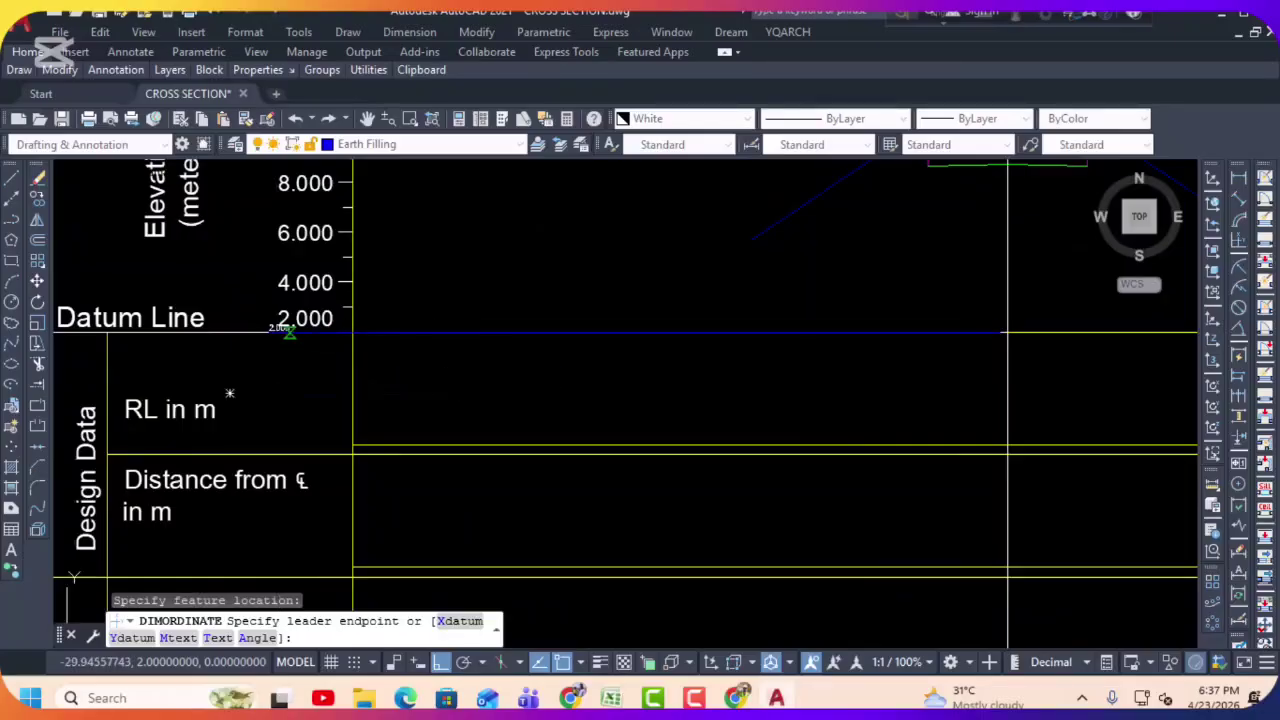
{"action": "scroll", "coordinate": [300, 336], "scroll_direction": "down", "scroll_amount": 3}
{"action": "key", "text": "Escape"}
{"action": "scroll", "coordinate": [491, 326], "scroll_direction": "down", "scroll_amount": 2}
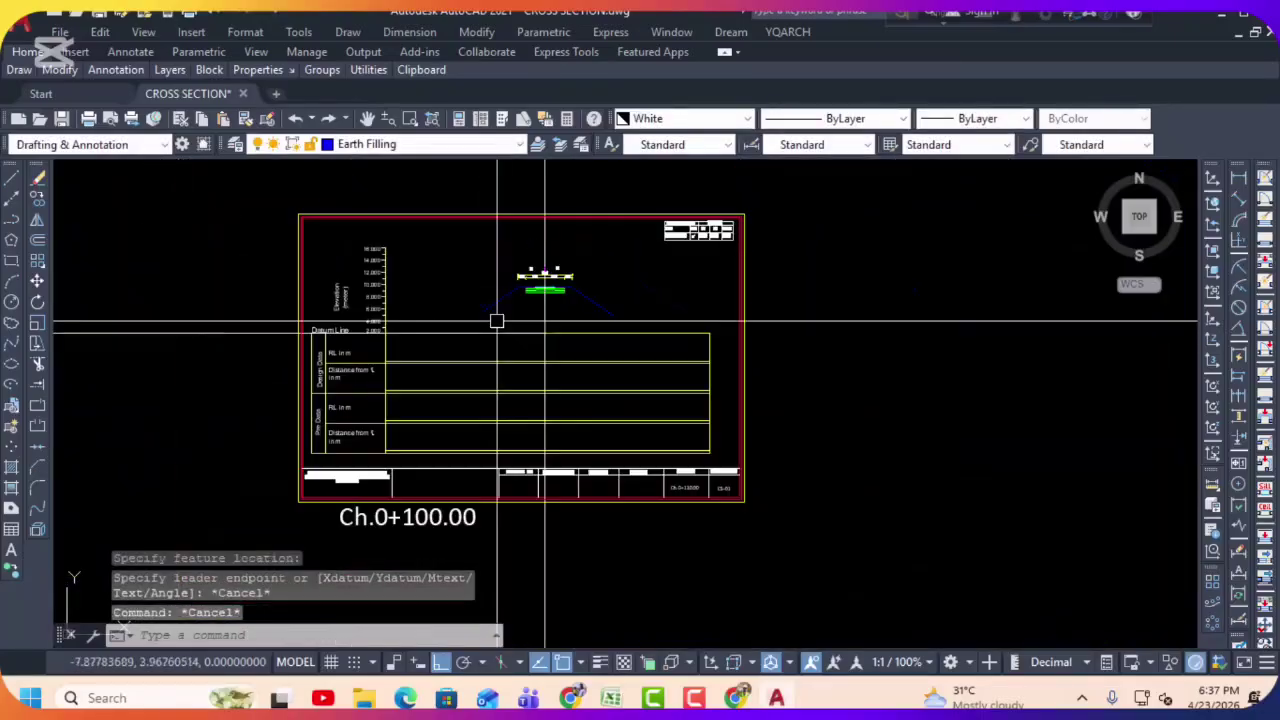
{"action": "middle_click_drag", "start_coordinate": [500, 320], "coordinate": [550, 330]}
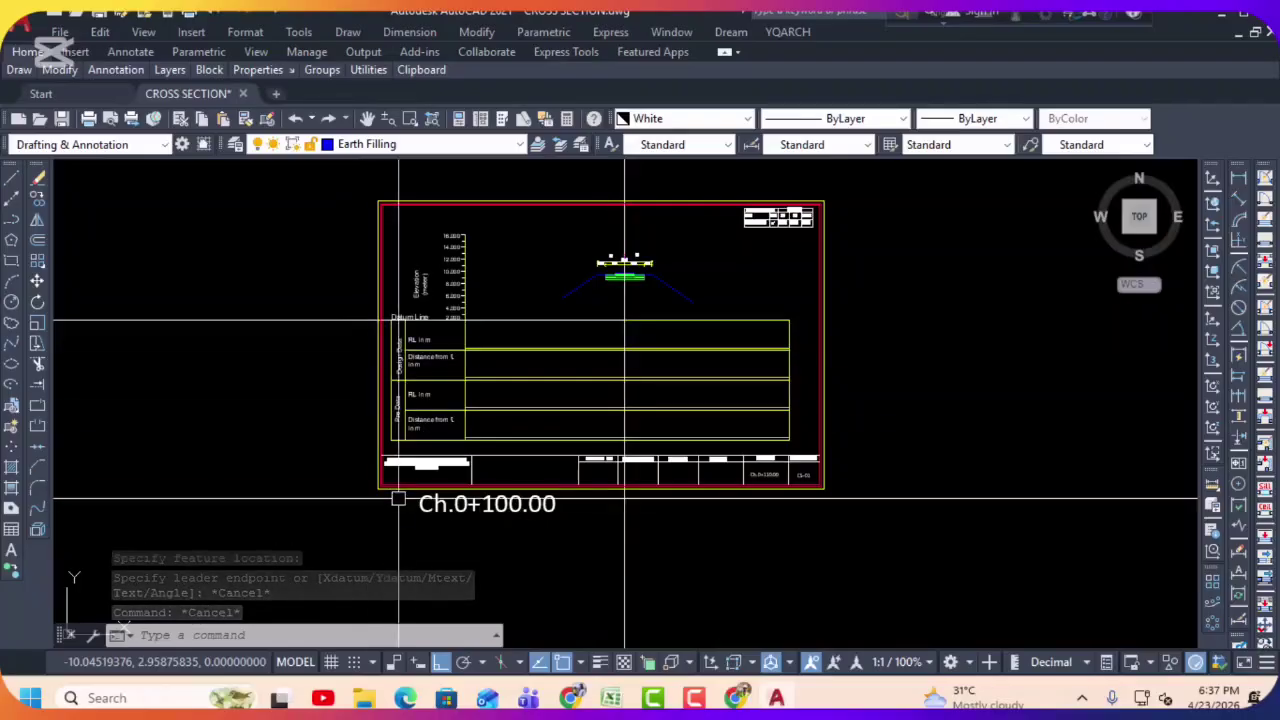
Step: Open the Quantity Calculation workbook in Excel and inspect how the formula in D3 joins the Ch.0+100.00 distance and elevation
{"action": "left_click", "coordinate": [1220, 14]}
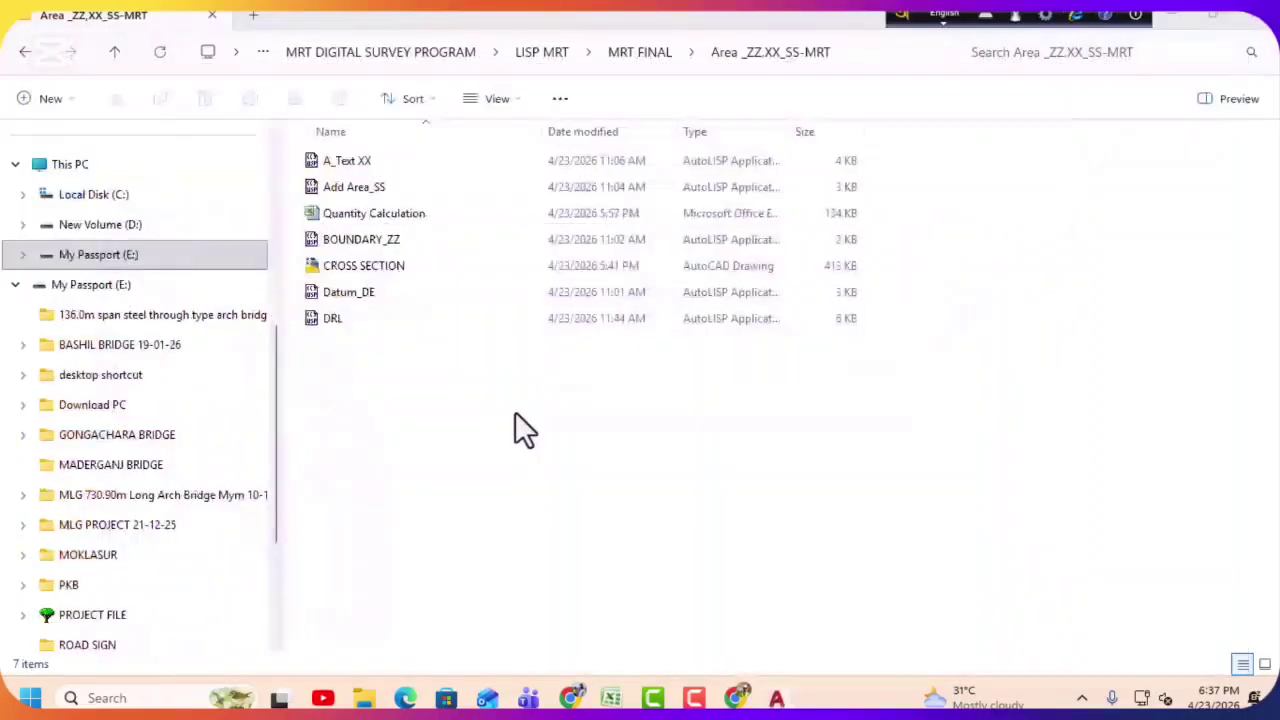
{"action": "left_click", "coordinate": [345, 370]}
{"action": "double_click", "coordinate": [367, 214]}
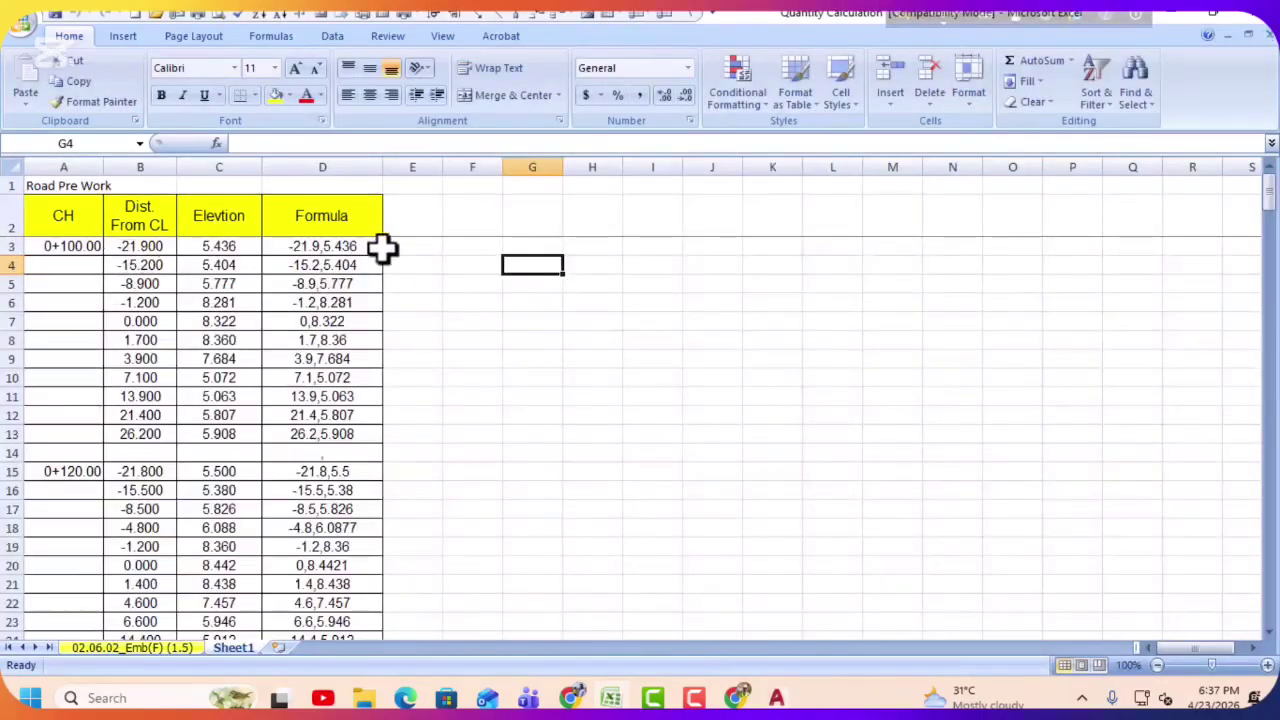
{"action": "left_click", "coordinate": [135, 250]}
{"action": "left_click", "coordinate": [310, 250]}
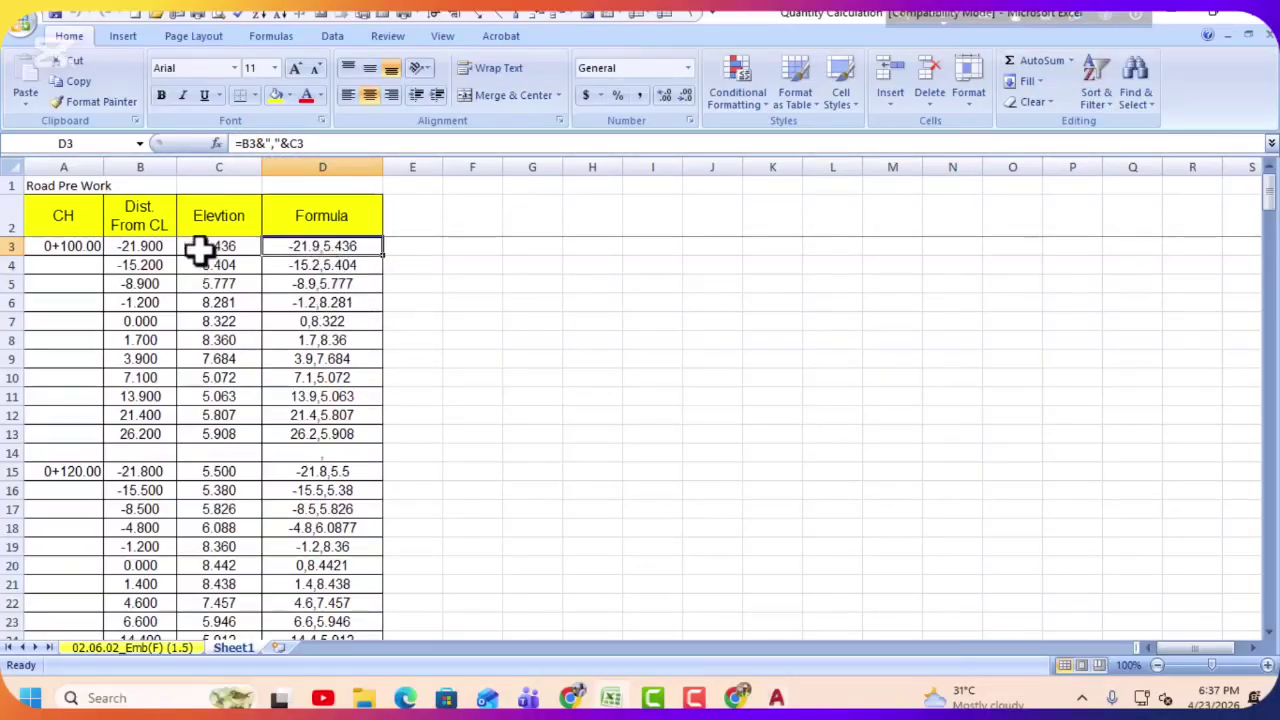
{"action": "left_click", "coordinate": [127, 246]}
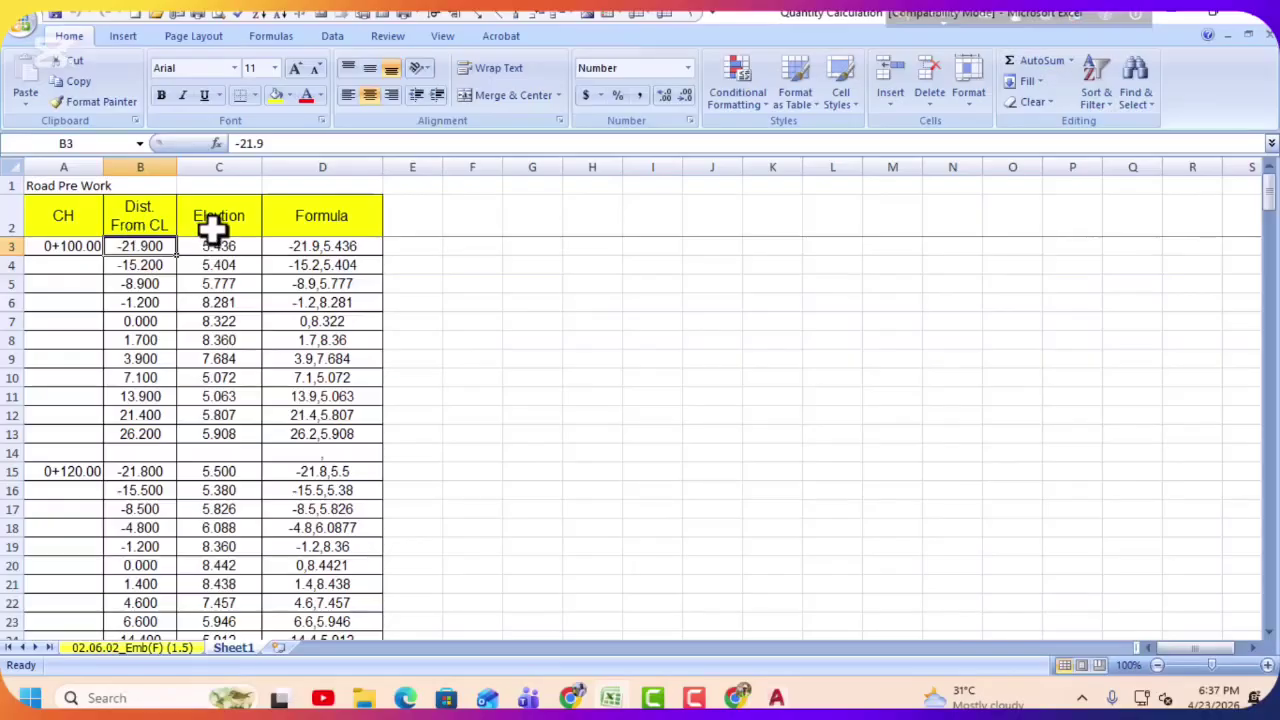
{"action": "left_click", "coordinate": [322, 250]}
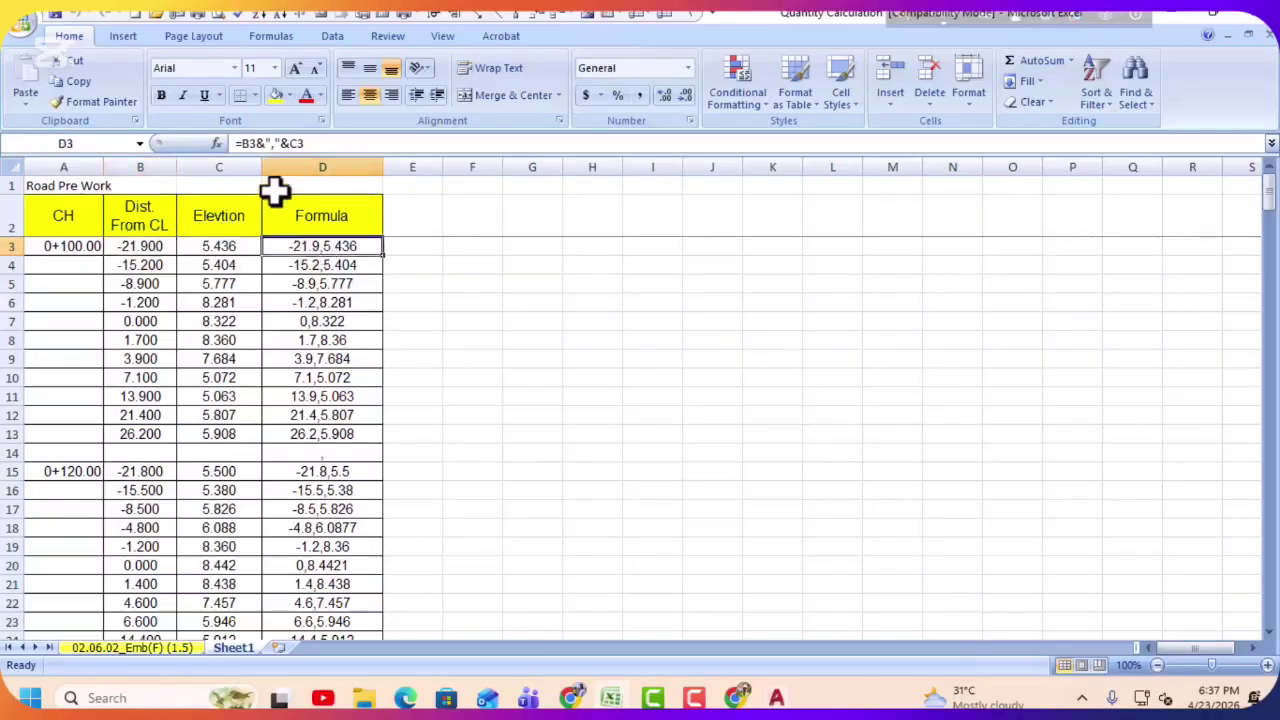
Step: Enter the trial formula =B3&","&C3 in F3, widen column F slightly, and fill the formula down to F13
{"action": "left_click", "coordinate": [465, 248]}
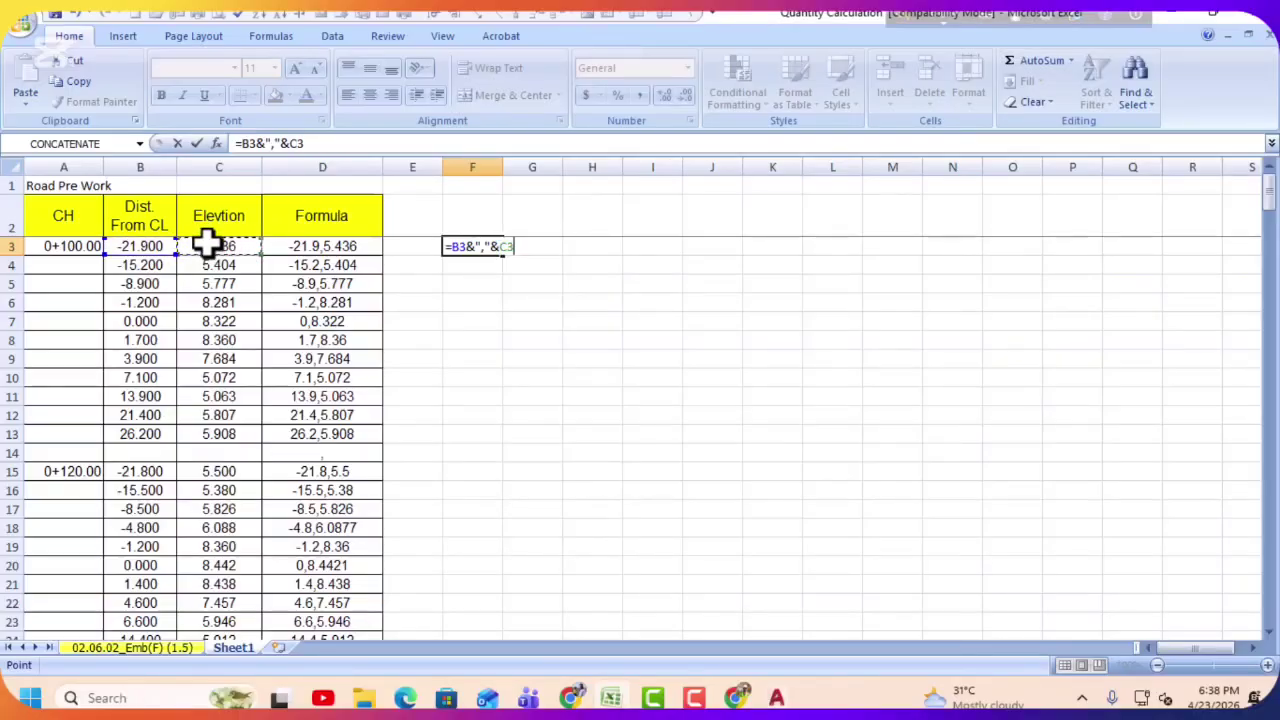
{"action": "key", "text": "Return"}
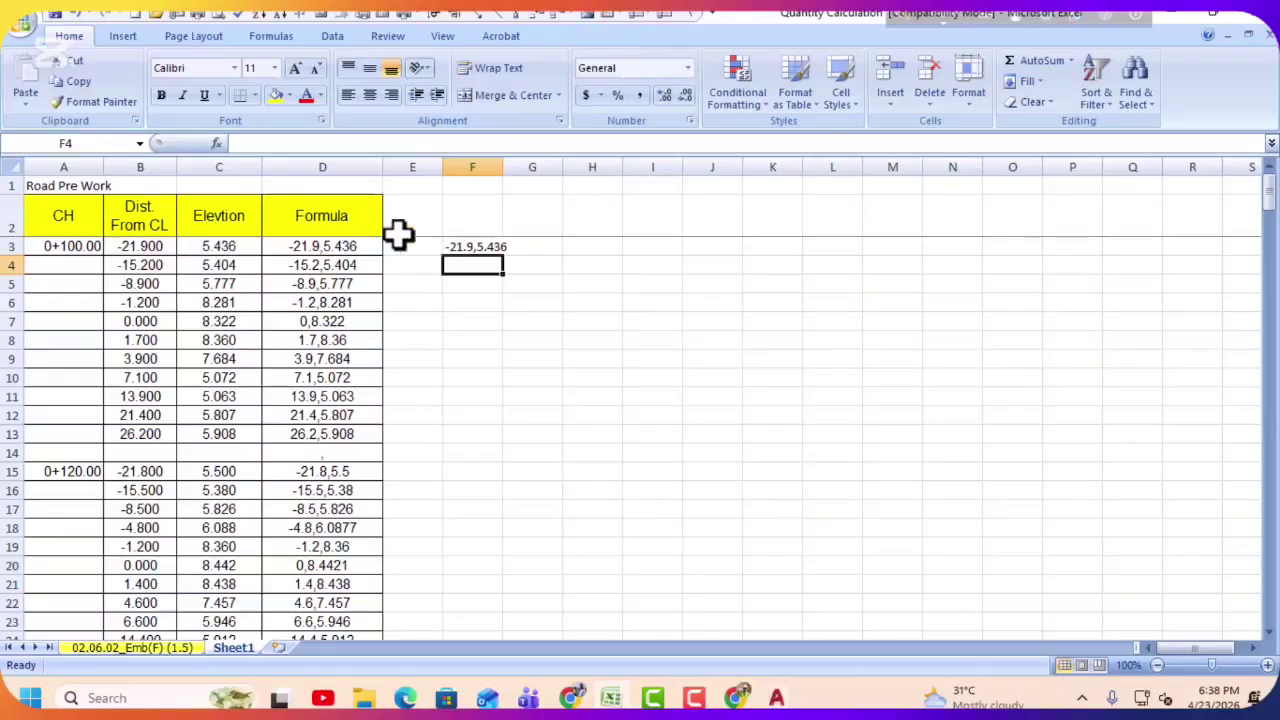
{"action": "left_click_drag", "start_coordinate": [502, 165], "coordinate": [517, 166]}
{"action": "left_click", "coordinate": [491, 249]}
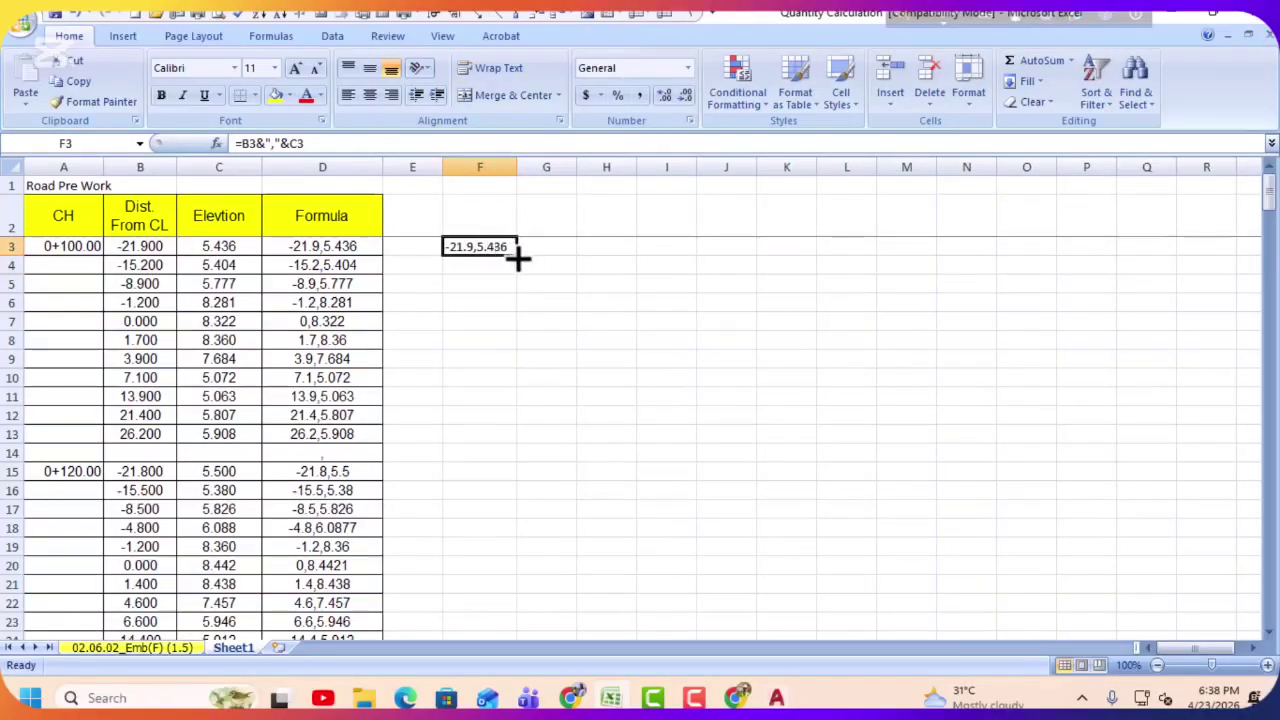
{"action": "left_click_drag", "start_coordinate": [518, 258], "coordinate": [517, 440]}
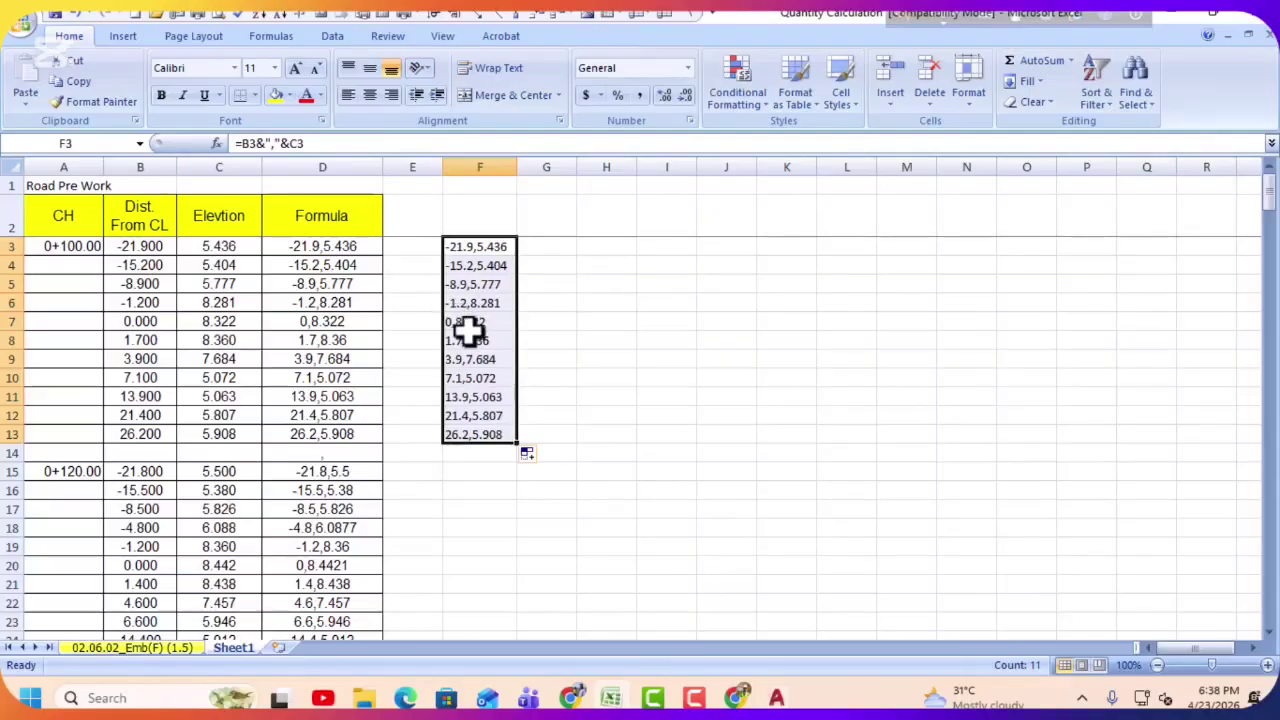
Step: Delete the trial formulas from F3:F13
{"action": "left_click_drag", "start_coordinate": [488, 248], "coordinate": [459, 427]}
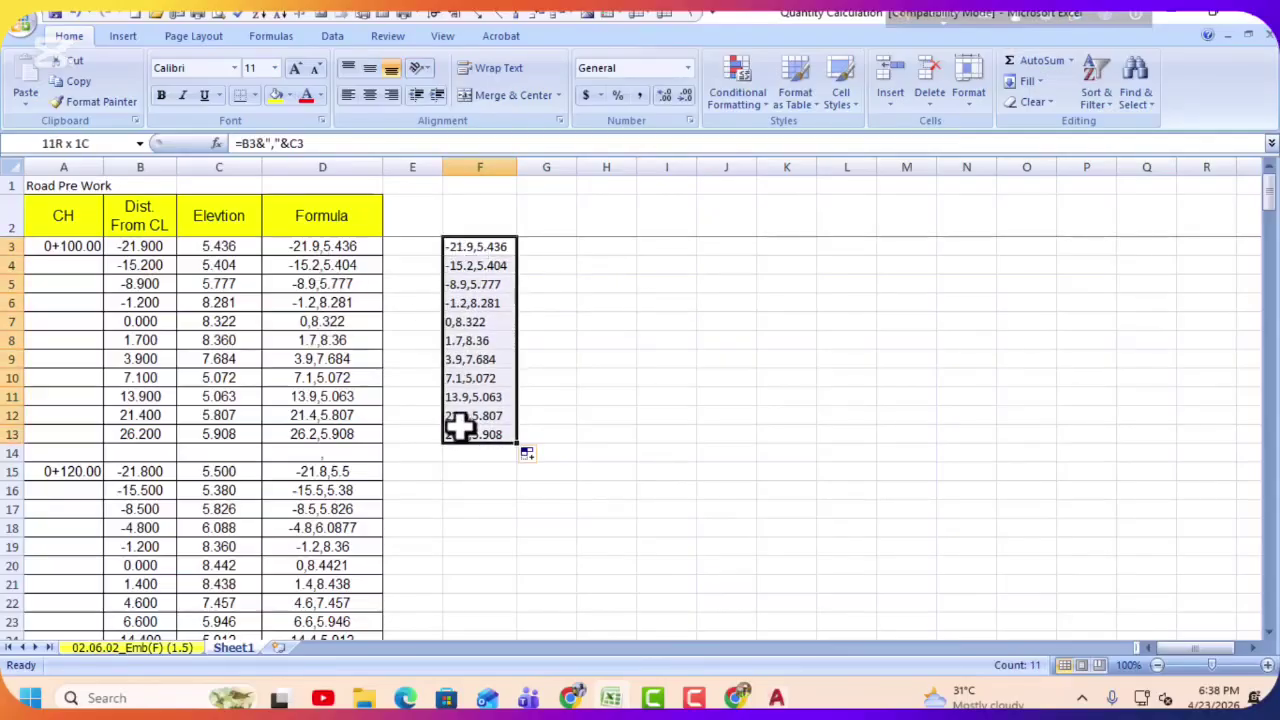
{"action": "key", "text": "Delete"}
{"action": "left_click", "coordinate": [620, 372]}
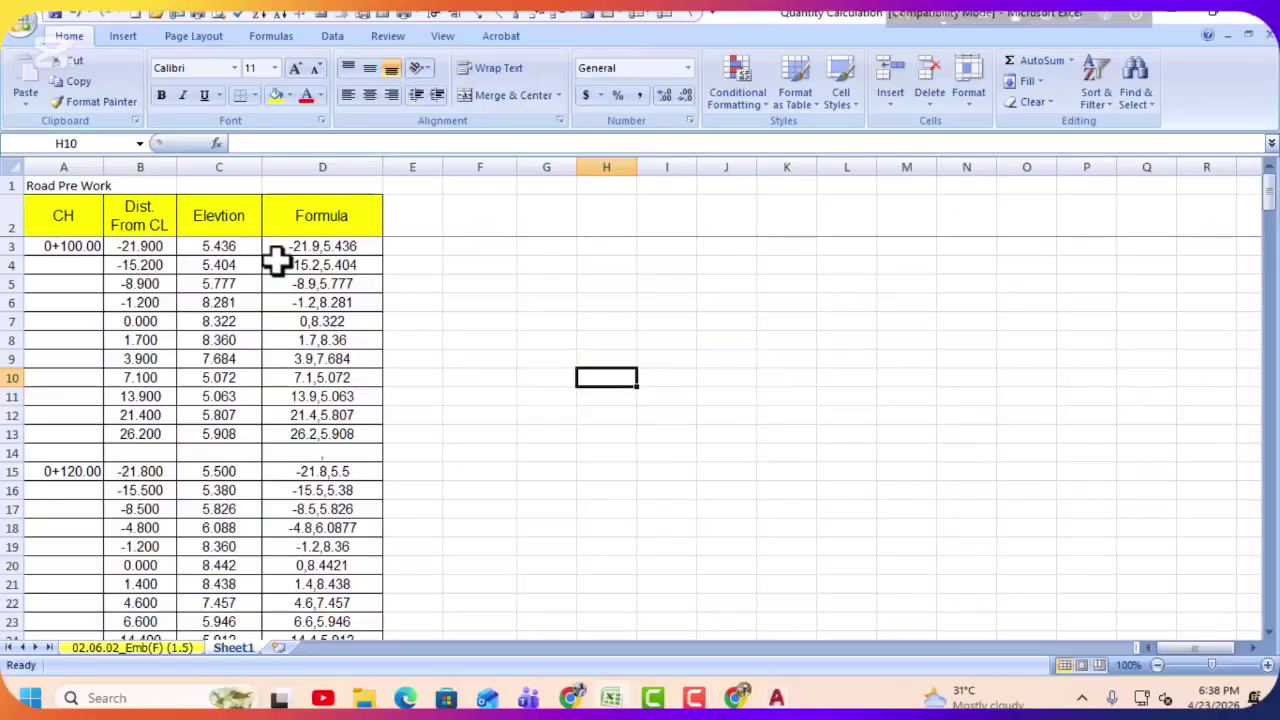
Step: Highlight the Ch.0+100.00 centreline row, B7:D7, with a yellow fill
{"action": "left_click_drag", "start_coordinate": [128, 320], "coordinate": [325, 318]}
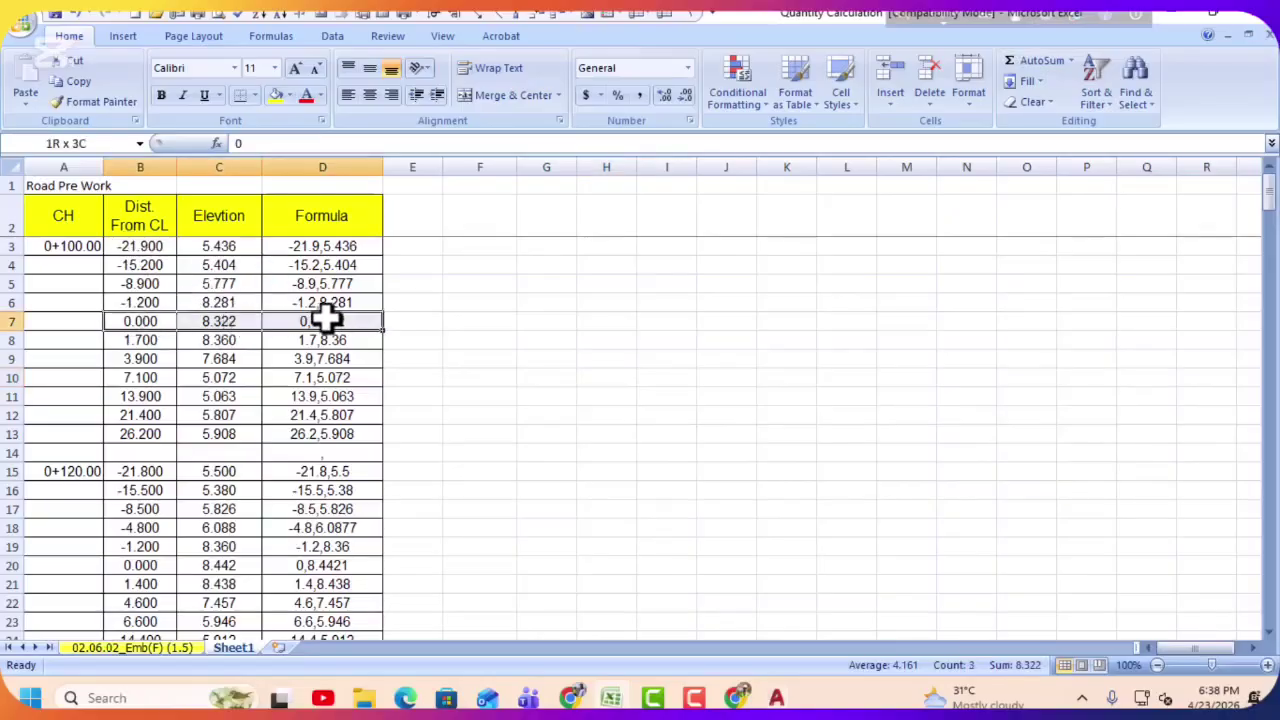
{"action": "left_click", "coordinate": [275, 96]}
{"action": "left_click", "coordinate": [172, 321]}
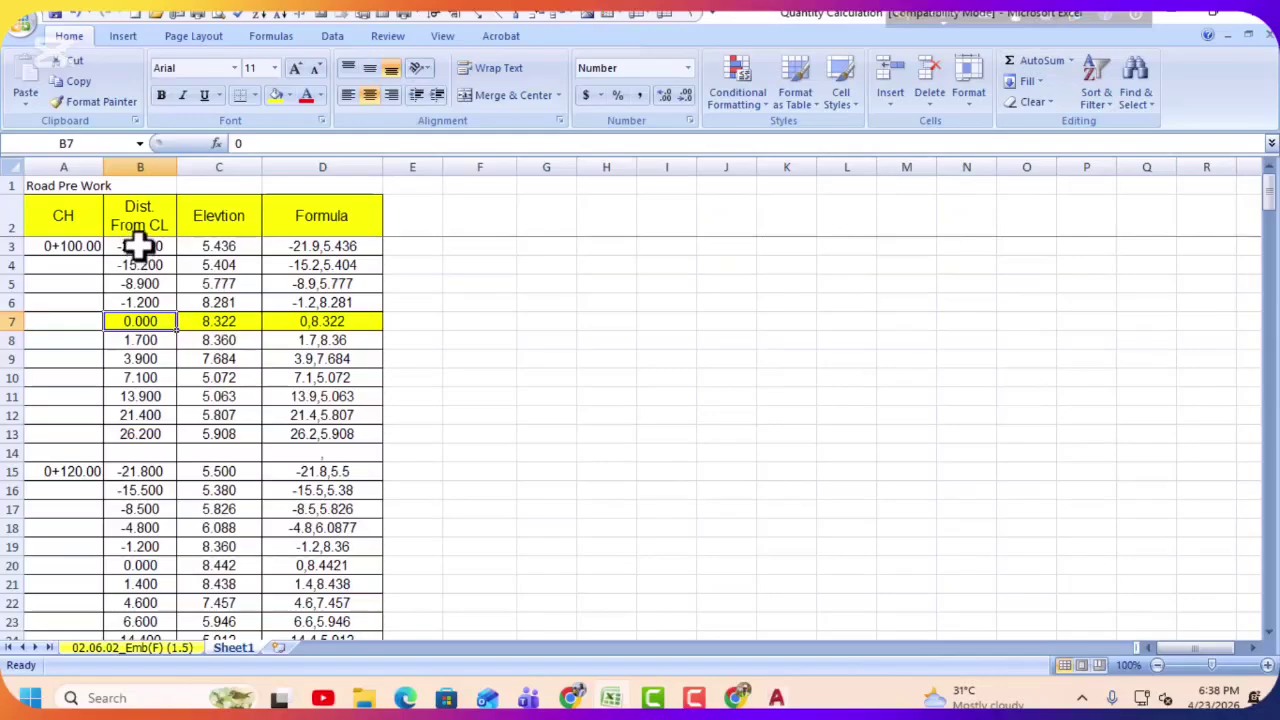
Step: Try a custom sort of B3:C7 by Column B values from Largest to Smallest, and undo the sort
{"action": "left_click_drag", "start_coordinate": [140, 245], "coordinate": [214, 313]}
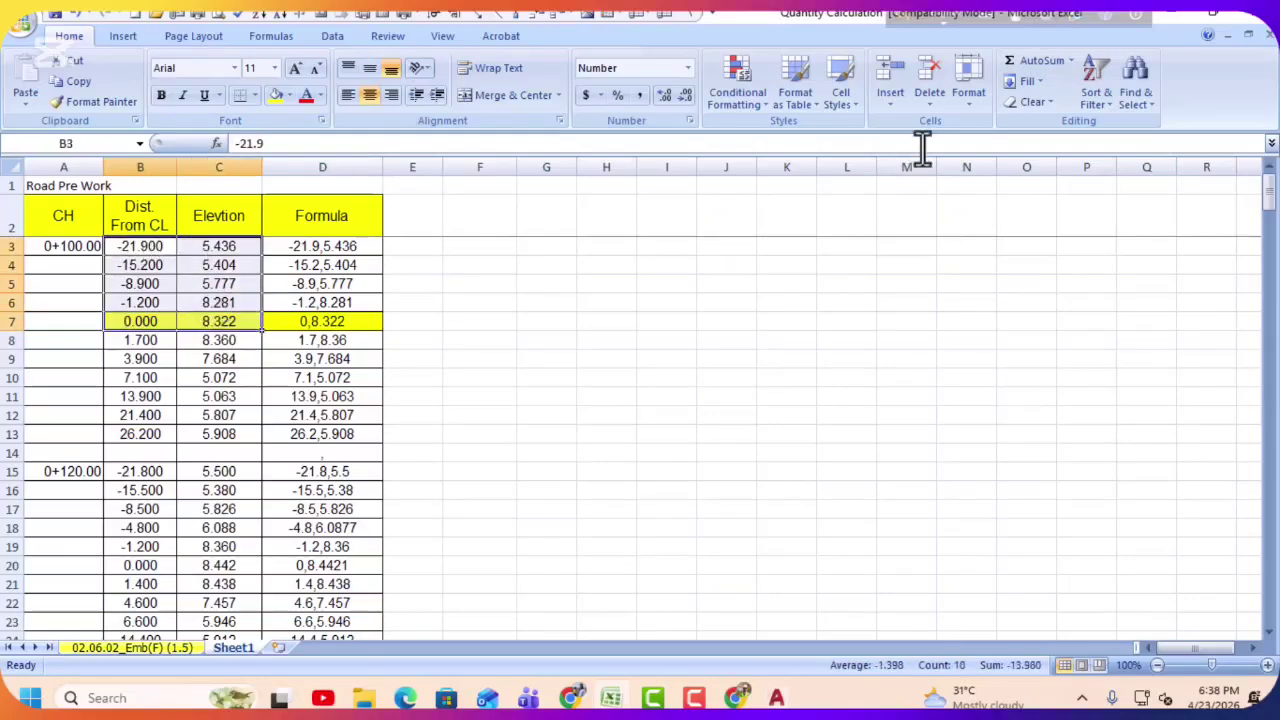
{"action": "left_click", "coordinate": [1095, 105]}
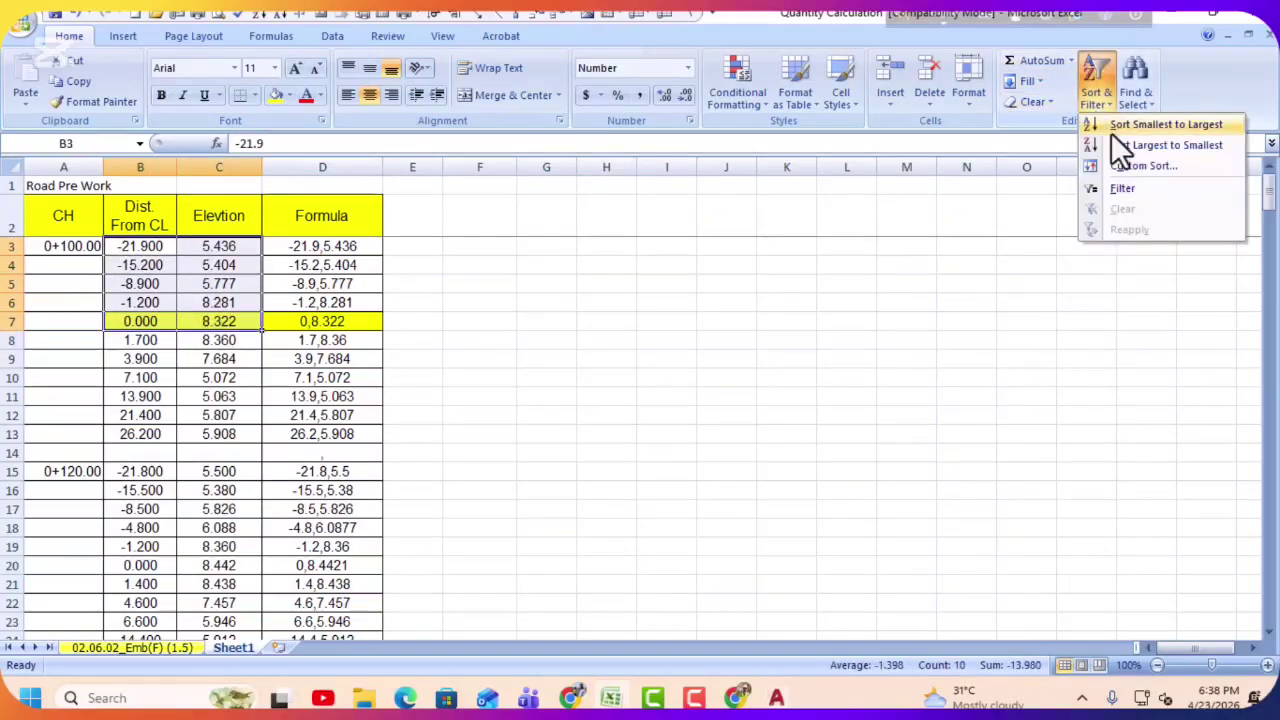
{"action": "left_click", "coordinate": [1125, 164]}
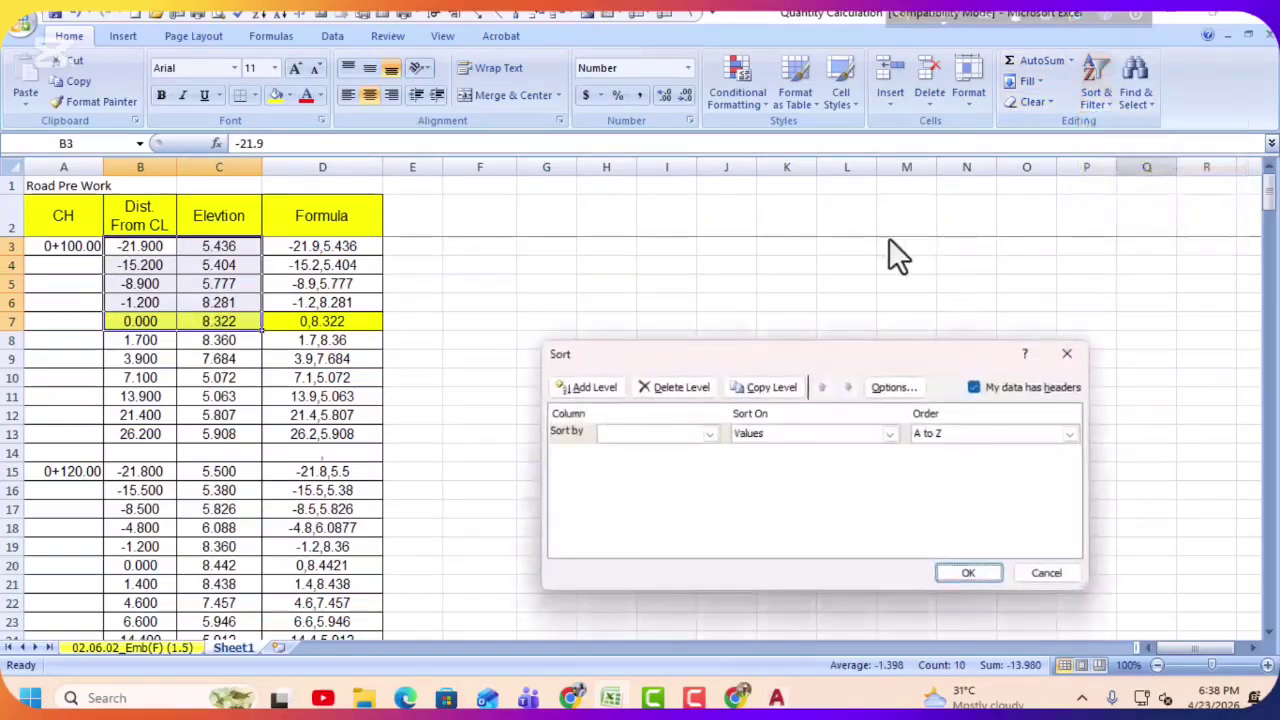
{"action": "left_click", "coordinate": [690, 440]}
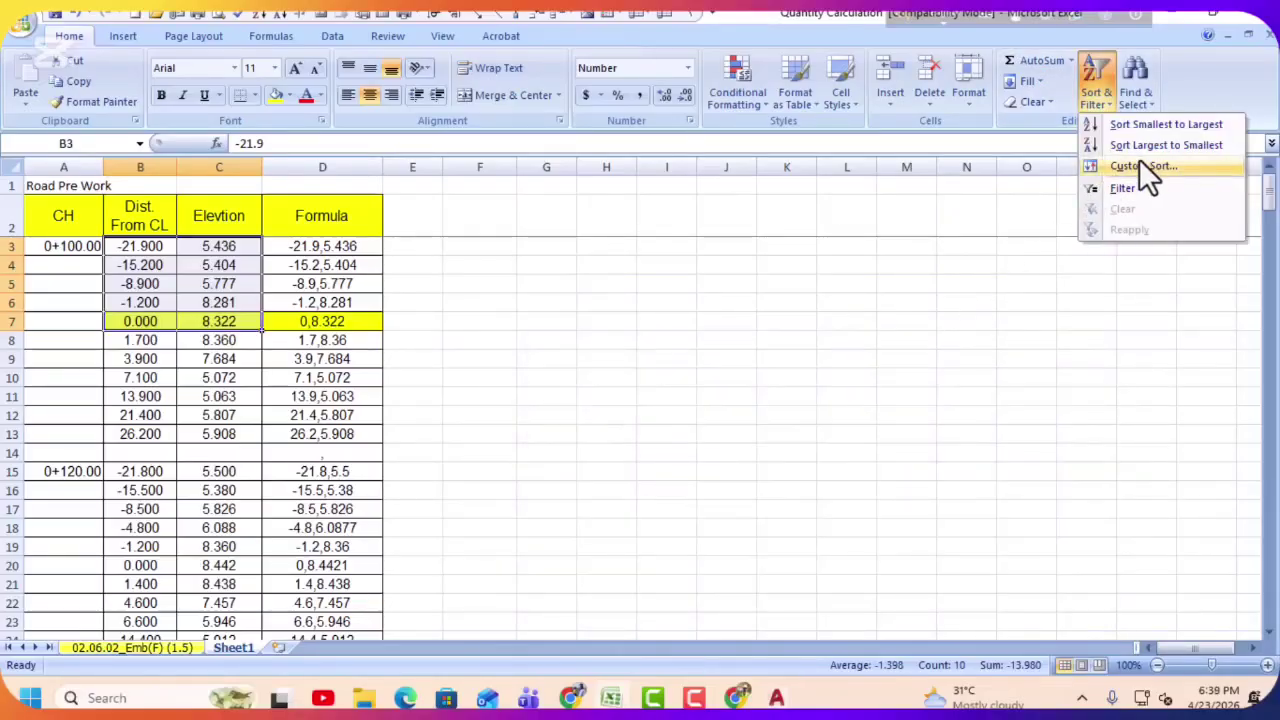
{"action": "left_click", "coordinate": [1139, 164]}
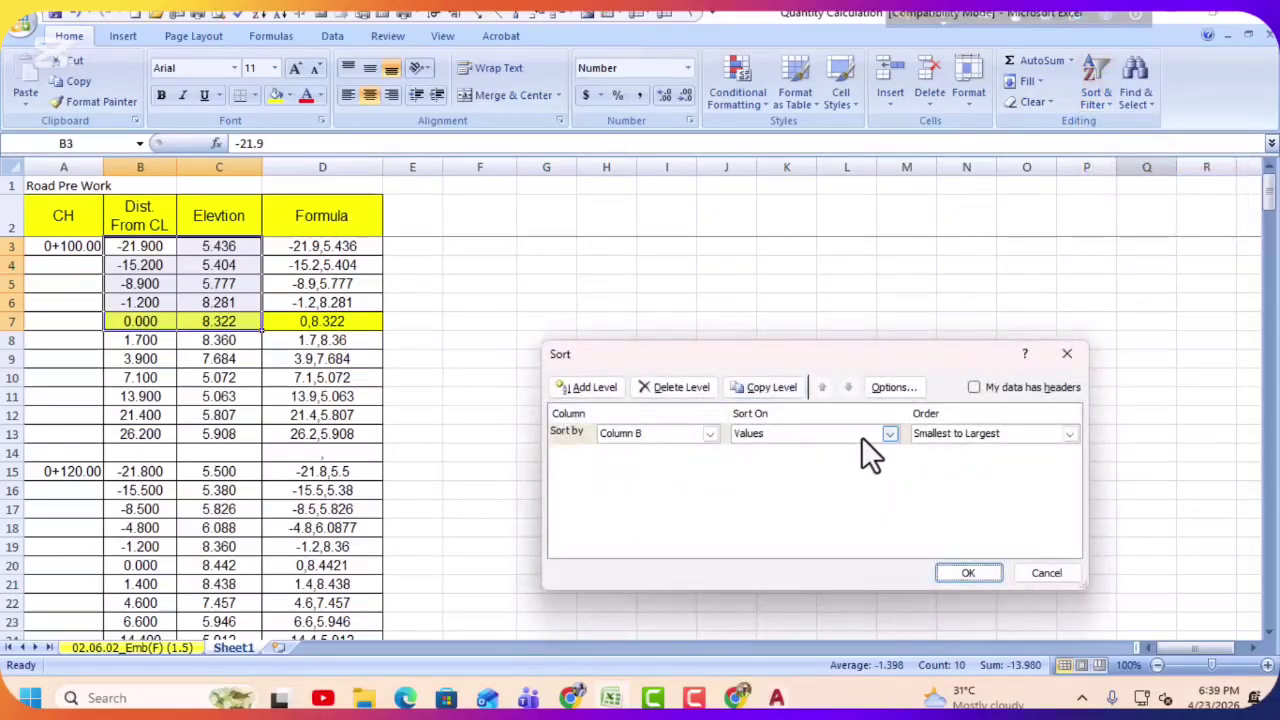
{"action": "left_click", "coordinate": [979, 433]}
{"action": "left_click", "coordinate": [955, 462]}
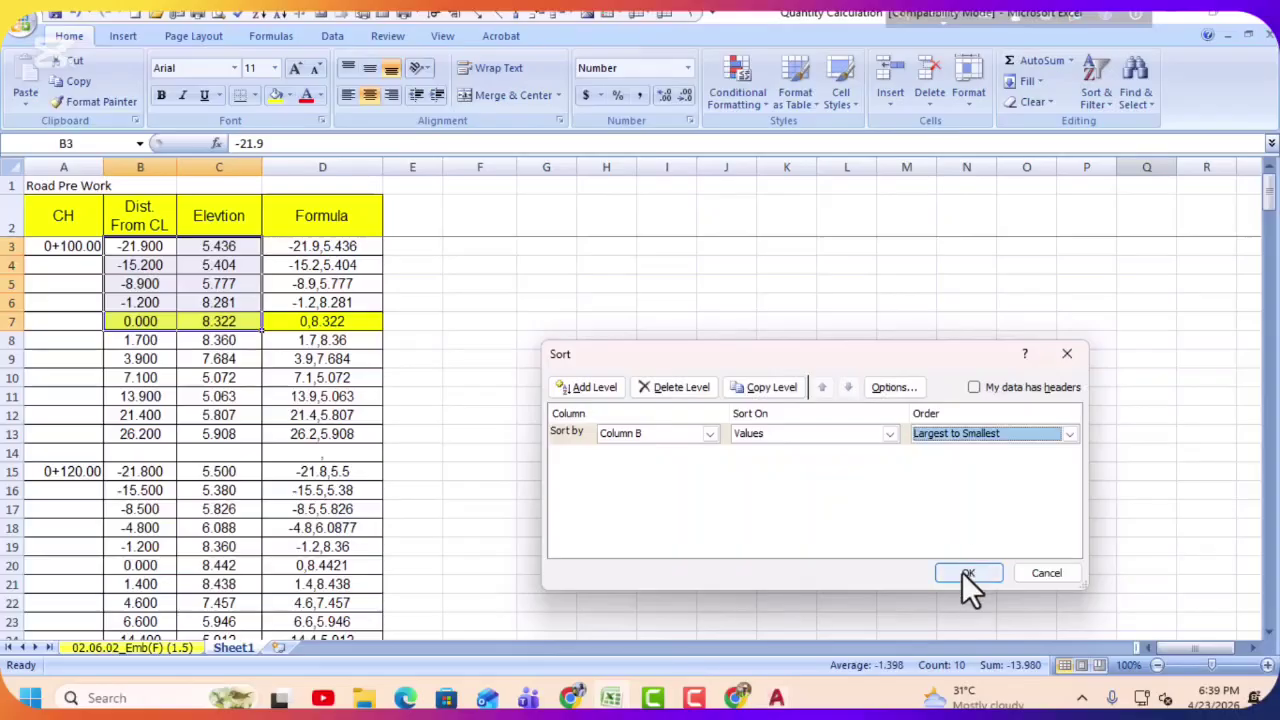
{"action": "left_click", "coordinate": [966, 573]}
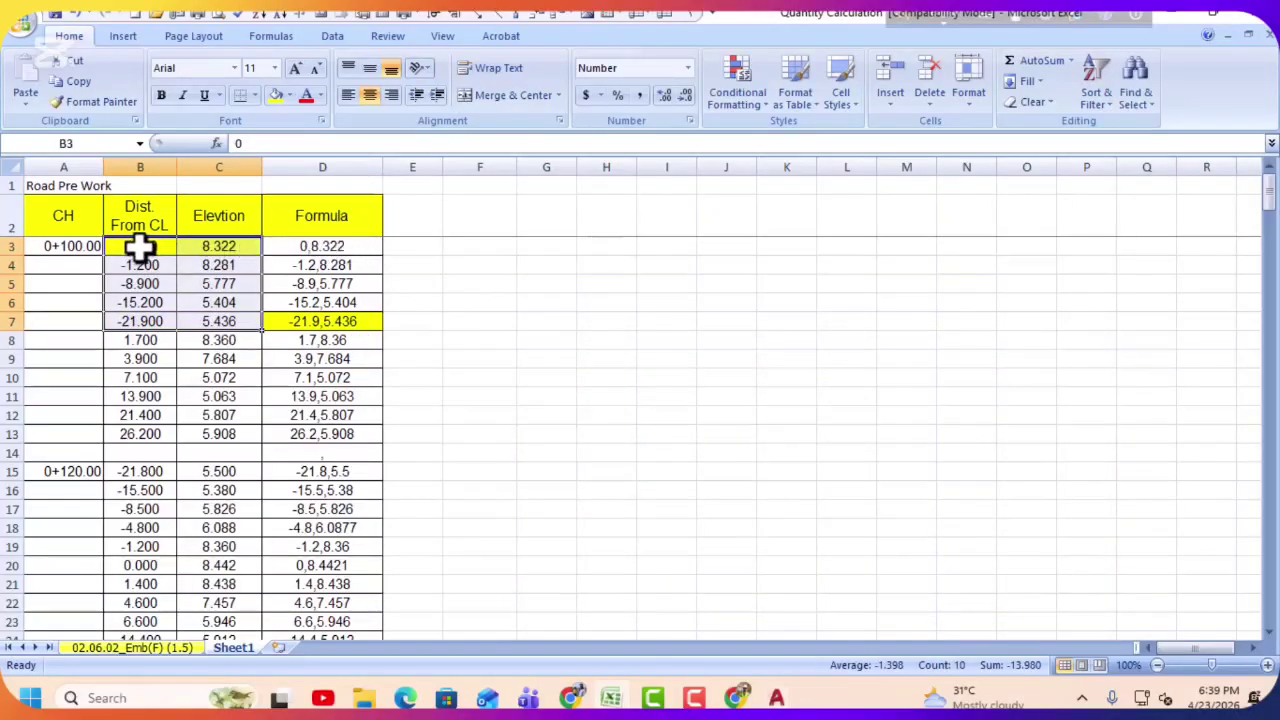
{"action": "left_click", "coordinate": [76, 14]}
{"action": "left_click", "coordinate": [606, 396]}
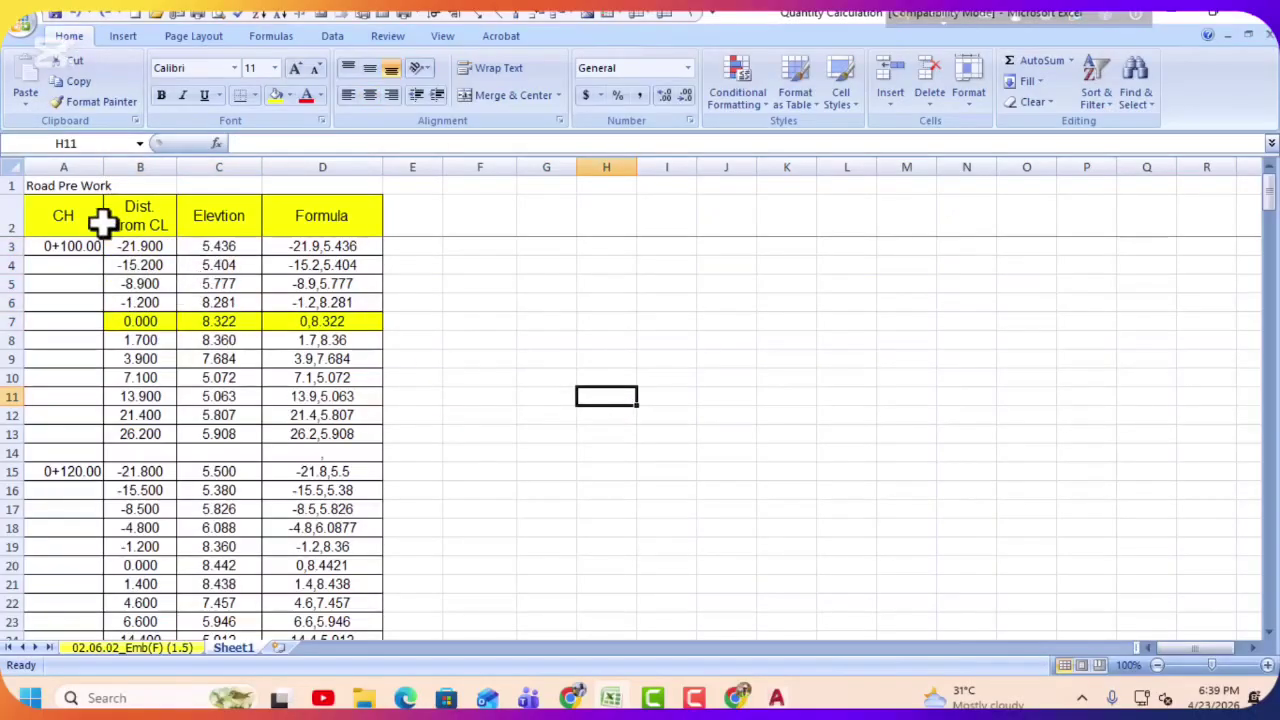
Step: Copy the Ch.0+100.00 coordinate strings in D3:D13 and switch to AutoCAD
{"action": "left_click_drag", "start_coordinate": [321, 245], "coordinate": [333, 427]}
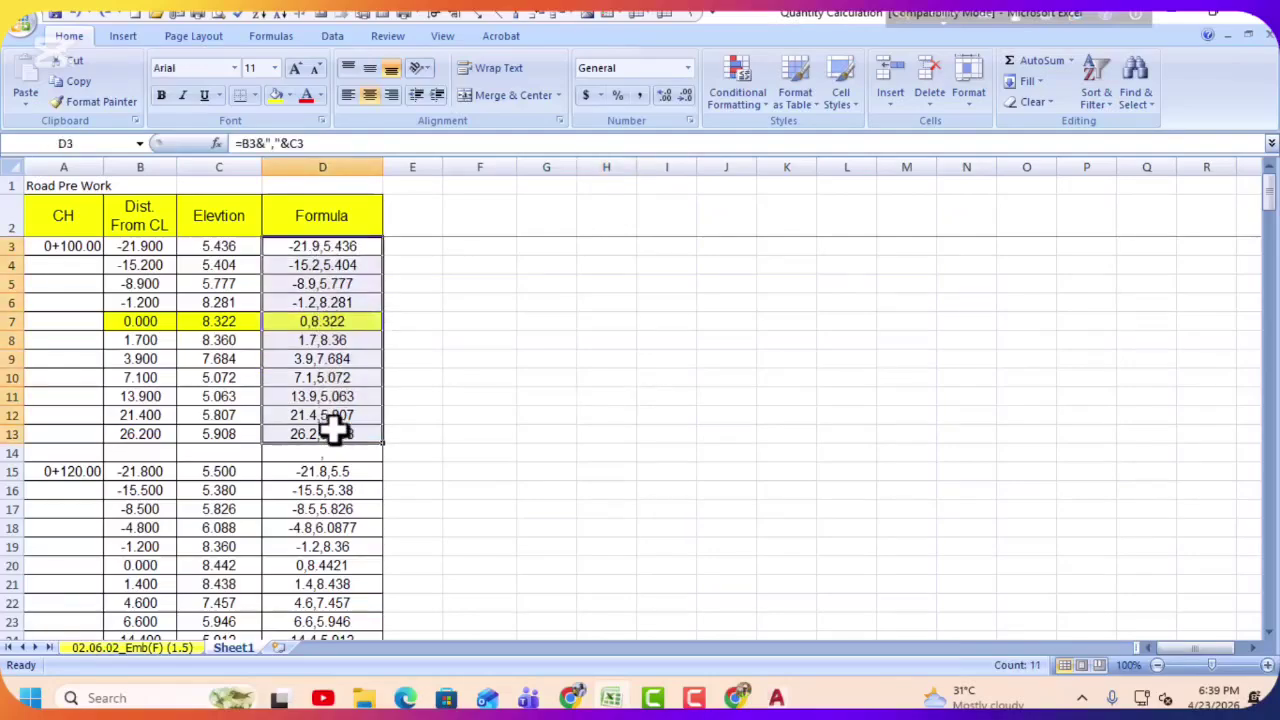
{"action": "right_click", "coordinate": [341, 372]}
{"action": "left_click", "coordinate": [393, 107]}
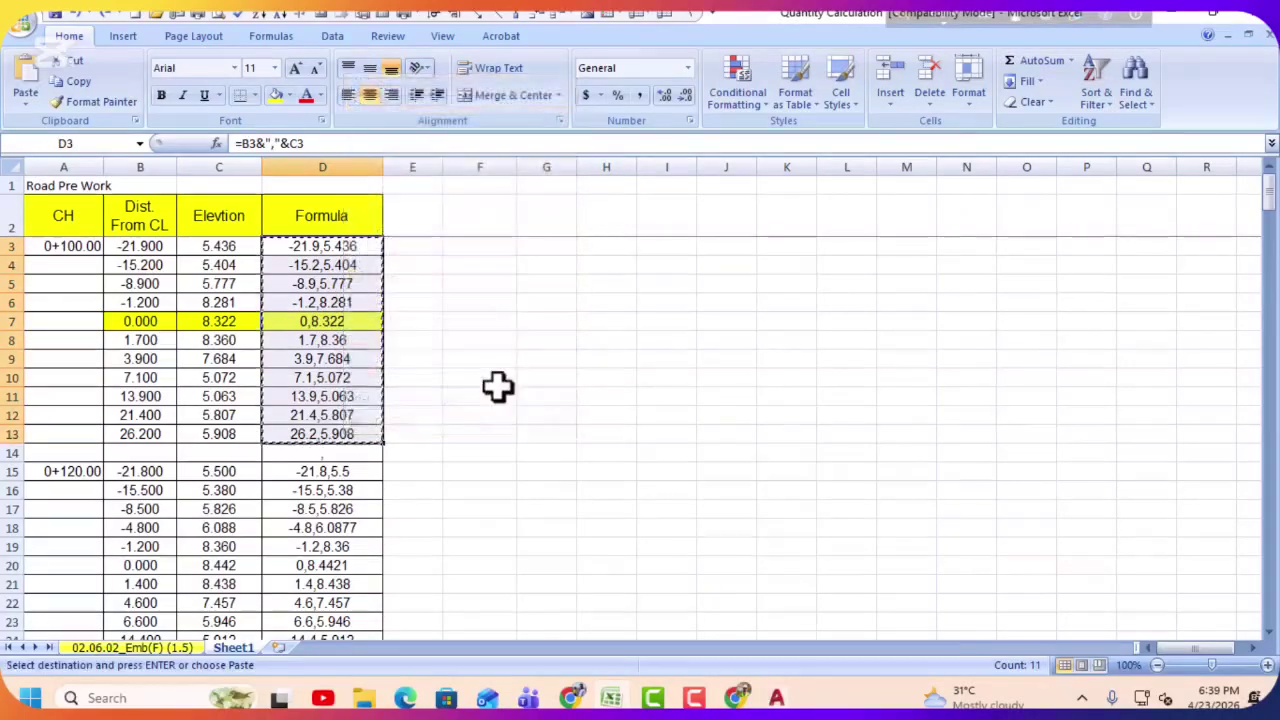
{"action": "left_click", "coordinate": [776, 698]}
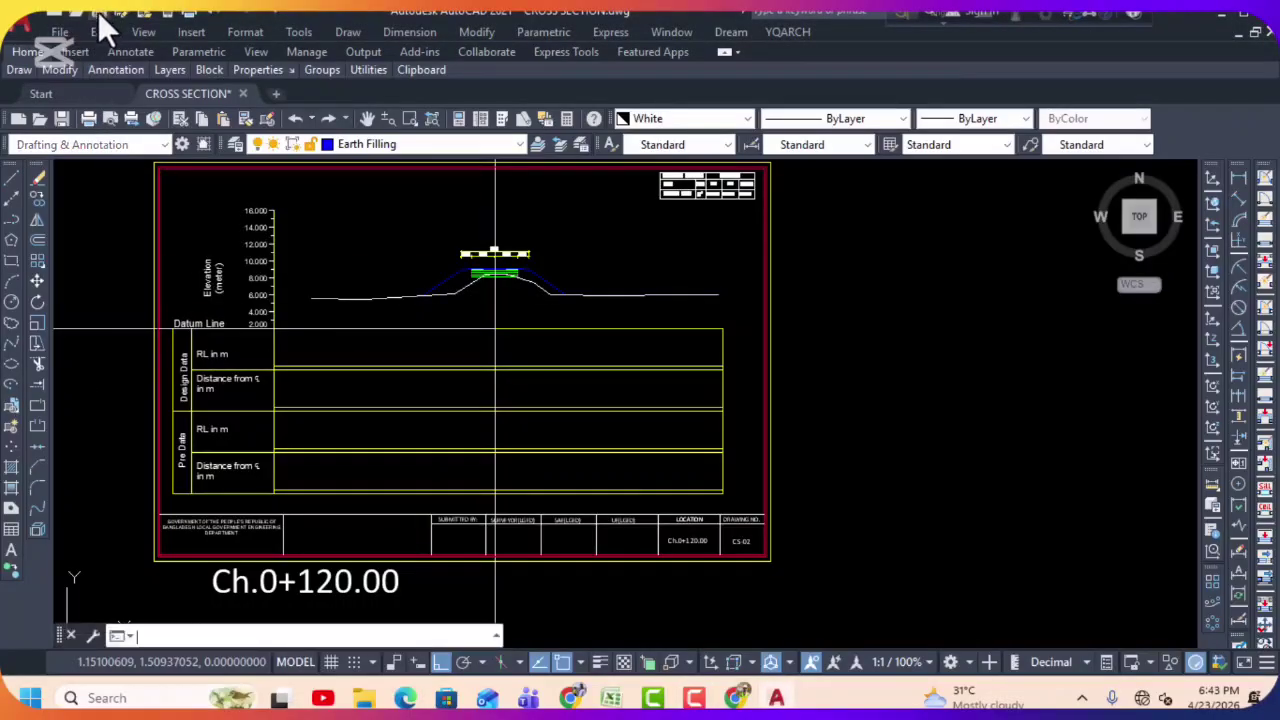
Step: Save the CROSS SECTION drawing and check the ground polyline's vertices on the Ch.0+120.00 sheet, leaving nothing selected
{"action": "key", "text": "ctrl+s"}
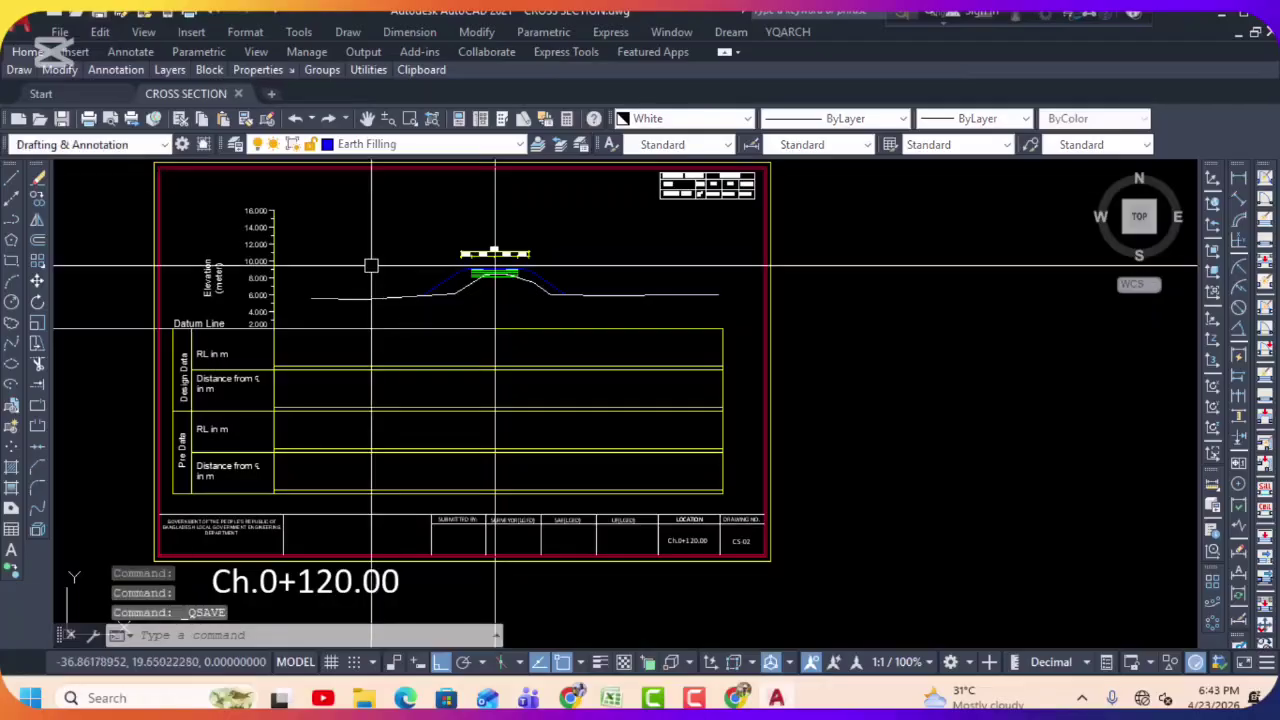
{"action": "middle_click_drag", "start_coordinate": [371, 263], "coordinate": [368, 284]}
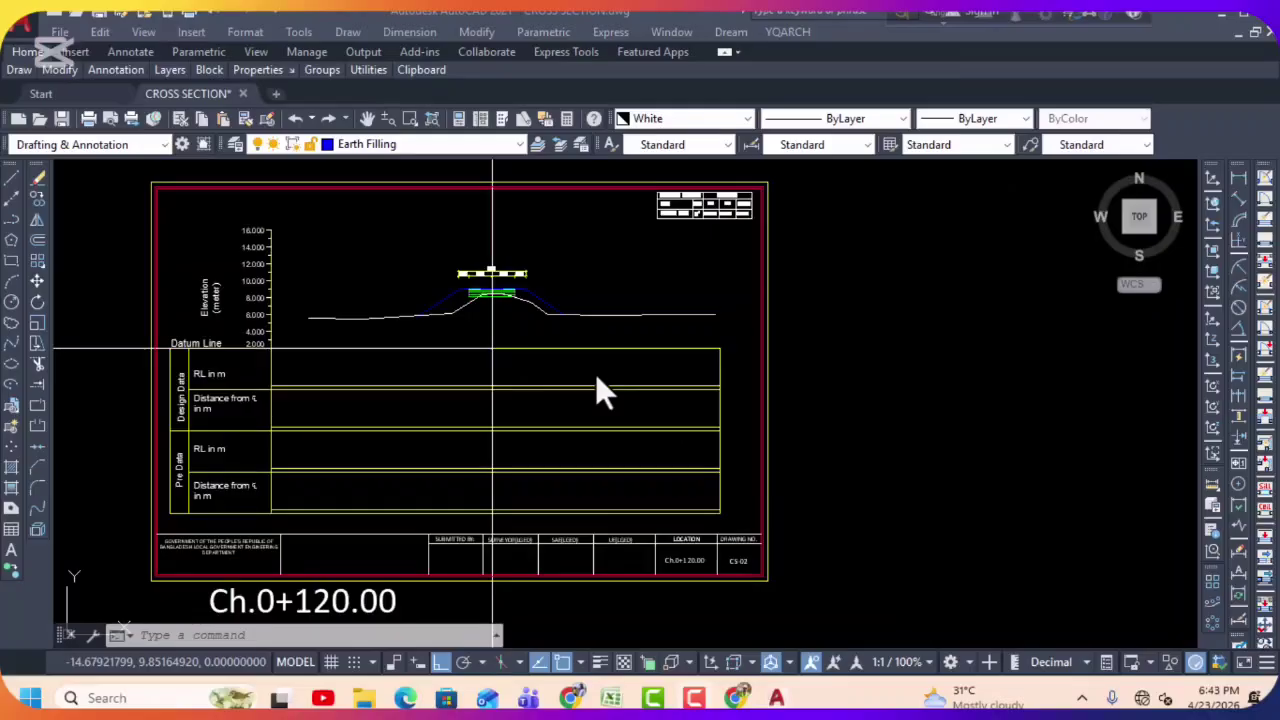
{"action": "left_click", "coordinate": [598, 318]}
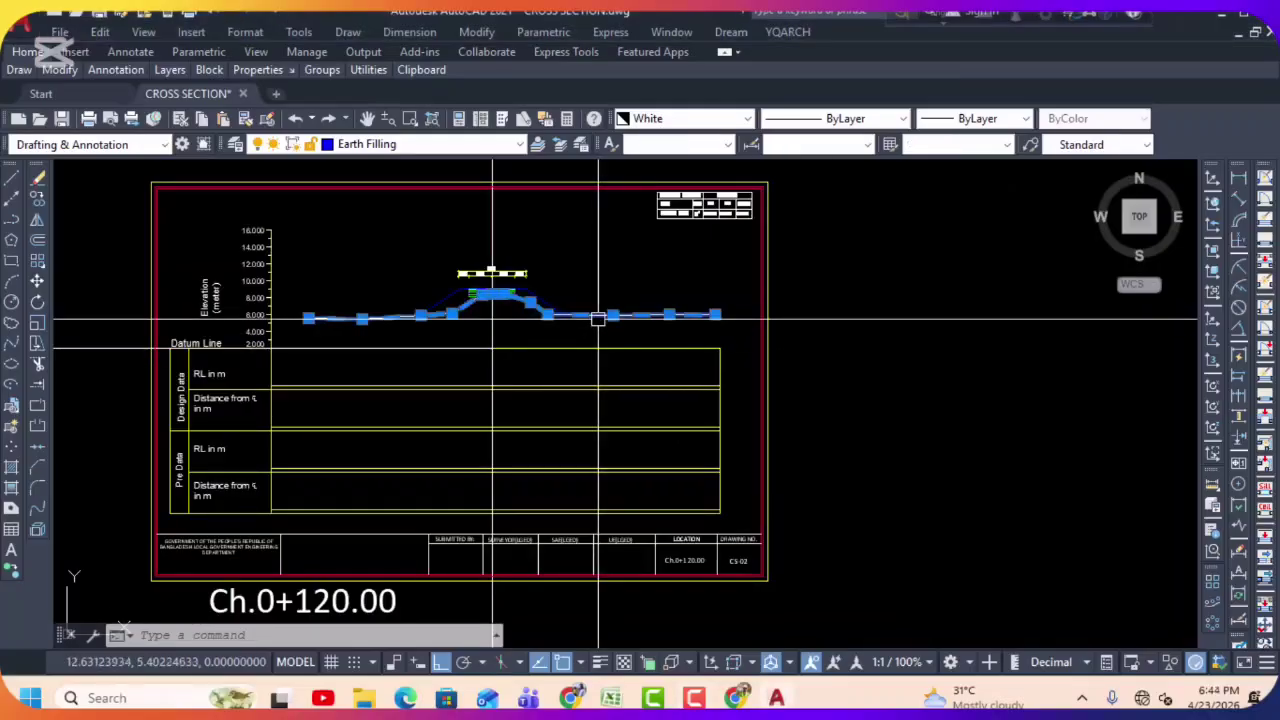
{"action": "key", "text": "Escape"}
{"action": "key", "text": "Escape"}
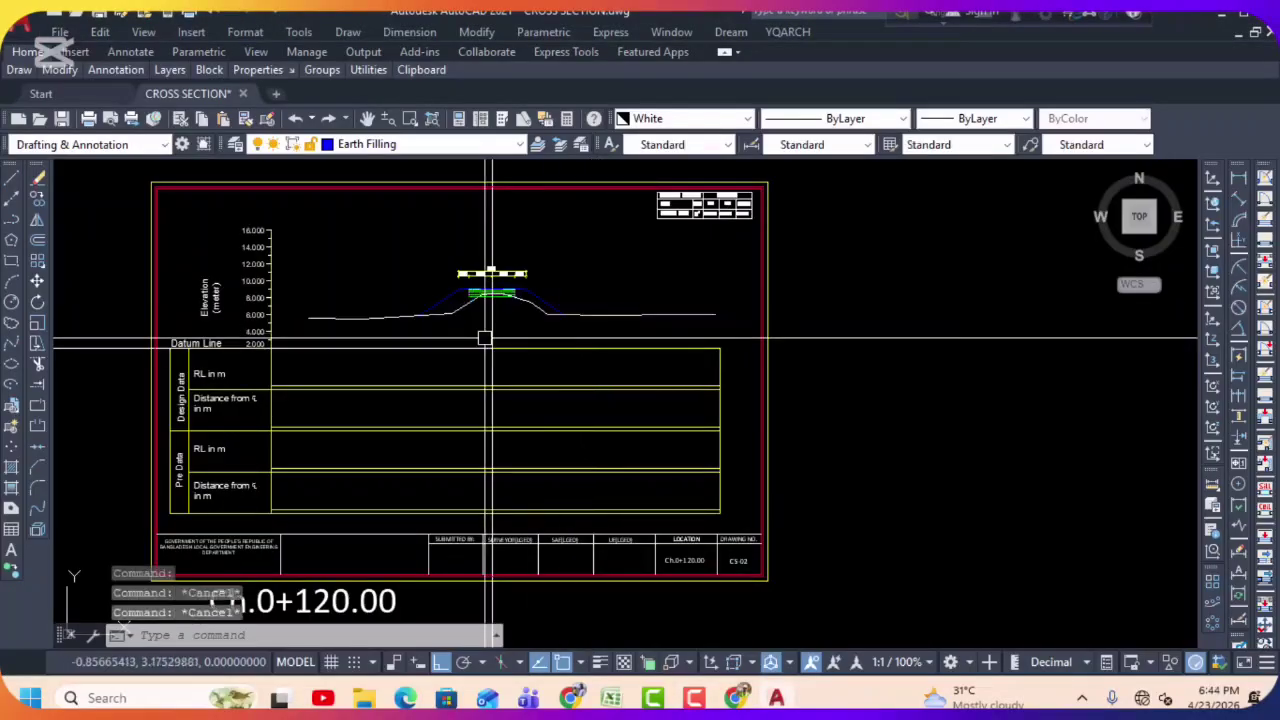
Step: Fill the Ch.0+120.00 Pre Data rows with DRL from the ground polyline, basing distance and RL where the centreline crosses each row's base line
{"action": "type", "text": "D"}
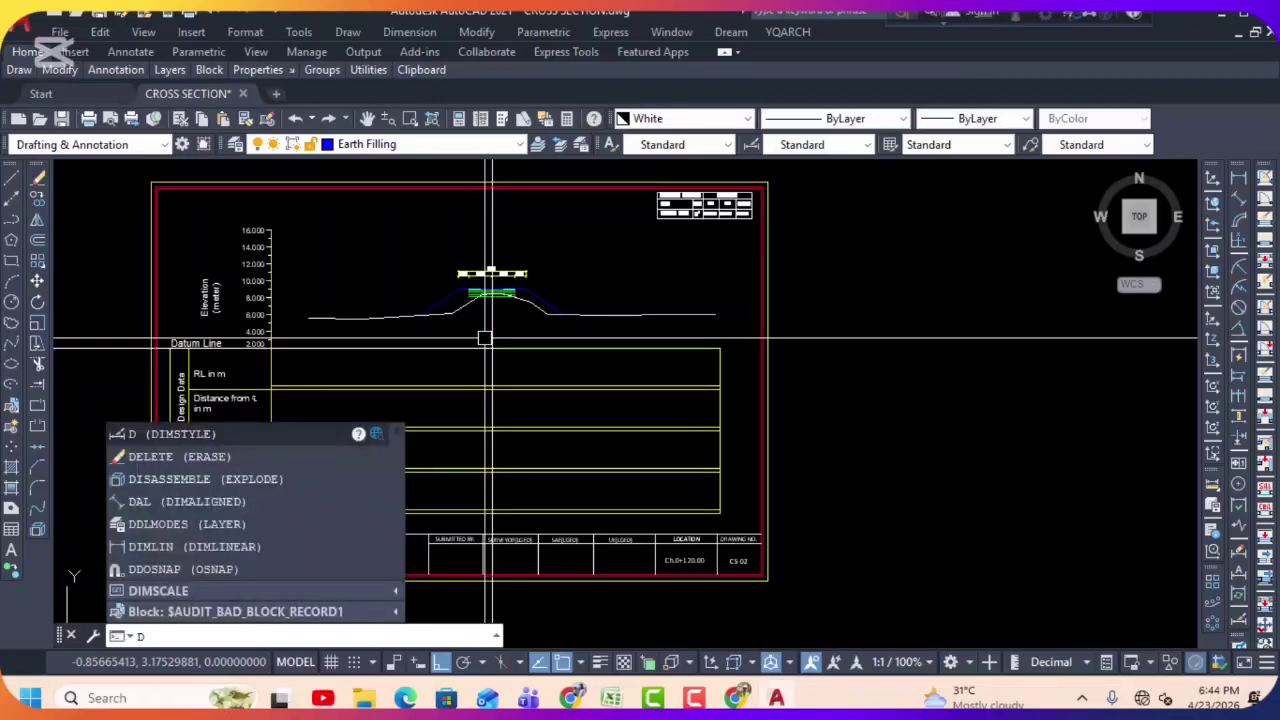
{"action": "type", "text": "RL"}
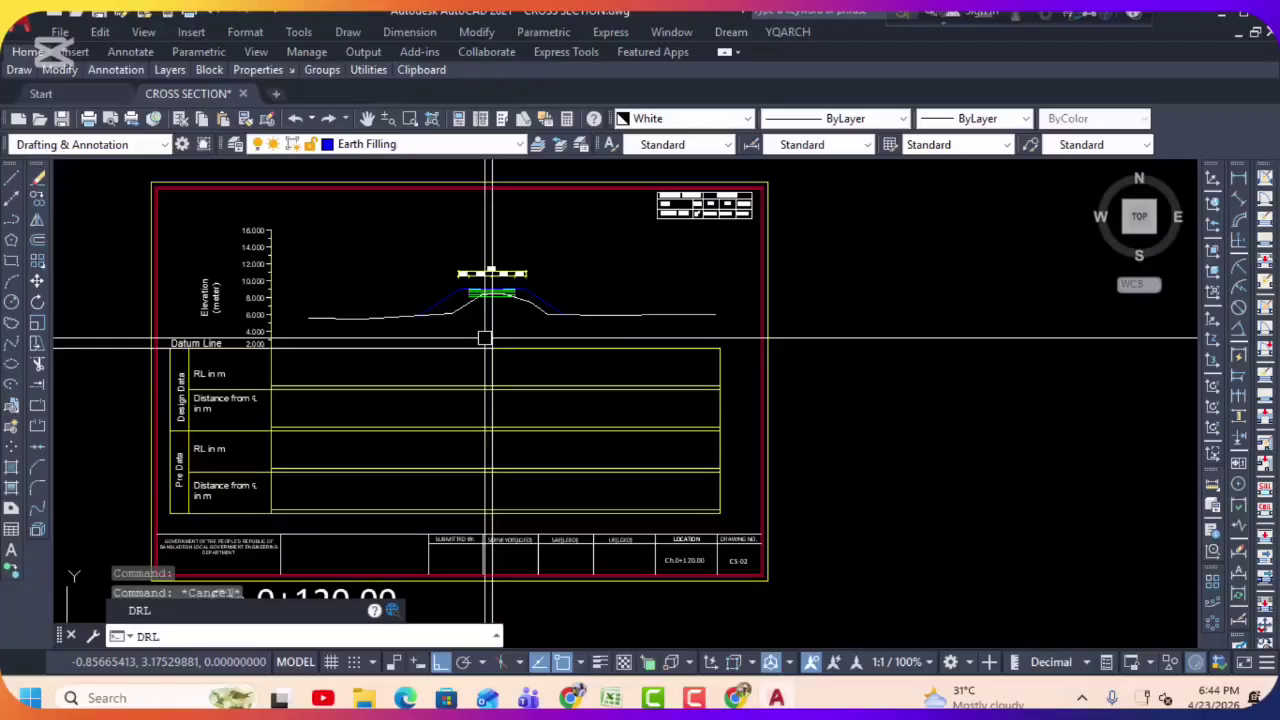
{"action": "key", "text": "Return"}
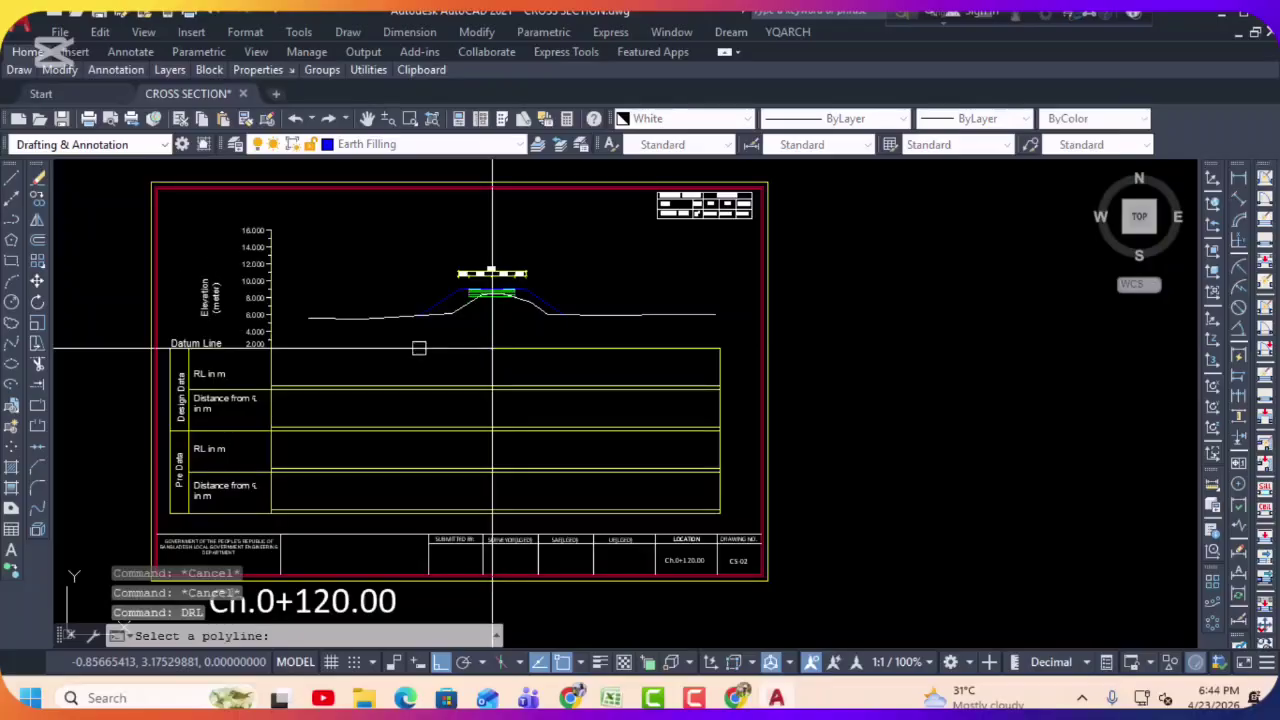
{"action": "left_click", "coordinate": [449, 311]}
{"action": "scroll", "coordinate": [466, 514], "scroll_direction": "up", "scroll_amount": 5}
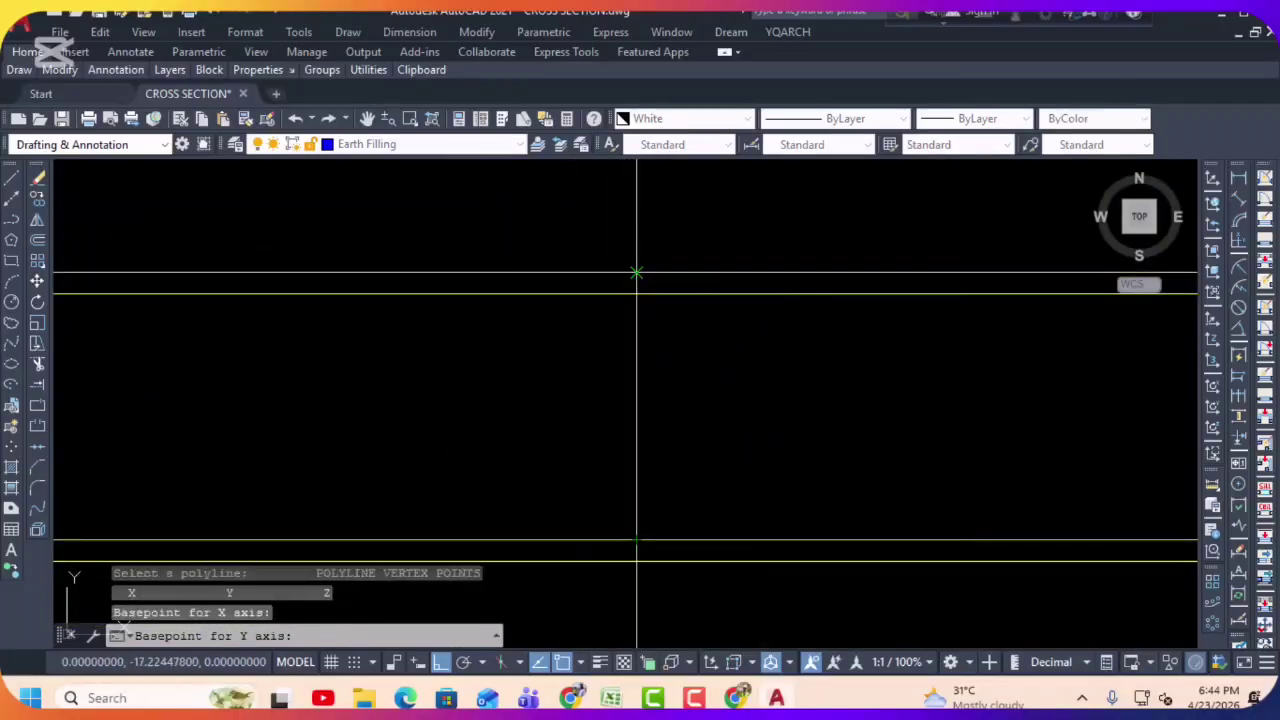
{"action": "left_click", "coordinate": [636, 272]}
{"action": "scroll", "coordinate": [636, 272], "scroll_direction": "down", "scroll_amount": 6}
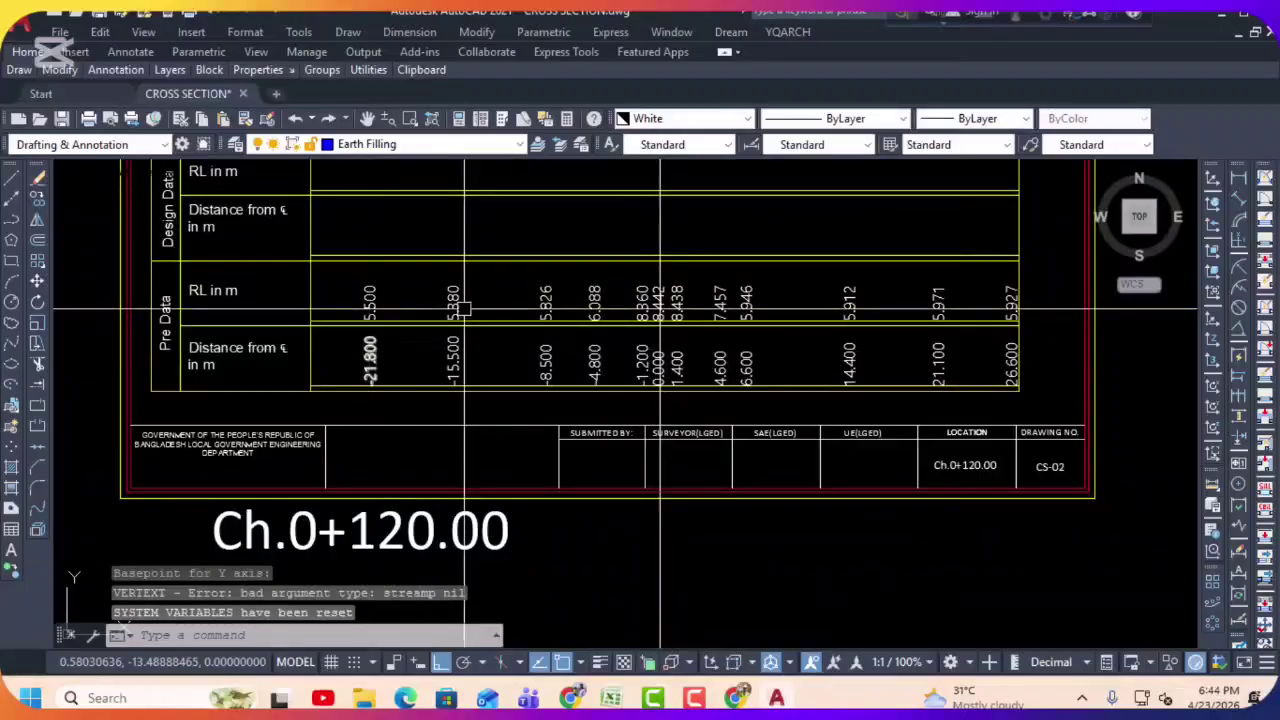
{"action": "middle_click_drag", "start_coordinate": [689, 181], "coordinate": [613, 342]}
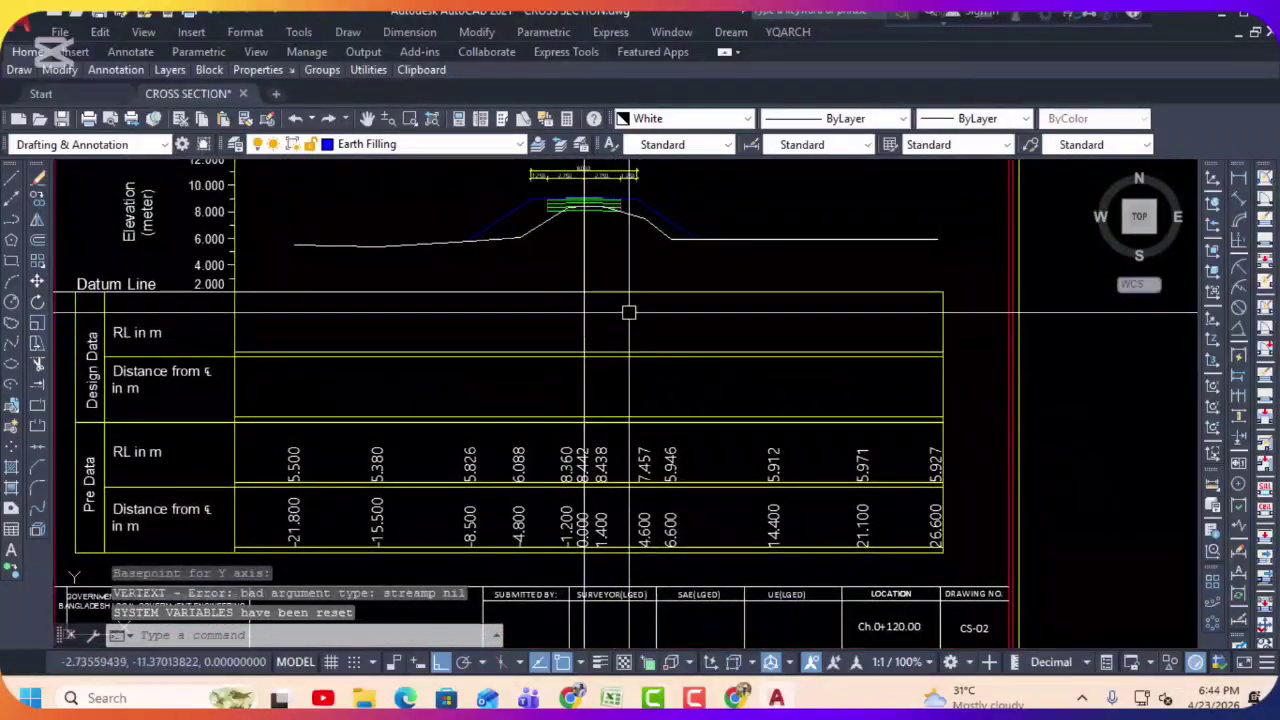
Step: Fill the Ch.0+120.00 Design Data rows with DRL from the blue design polyline, using the centreline crossings of the distance and RL base lines
{"action": "key", "text": "Return"}
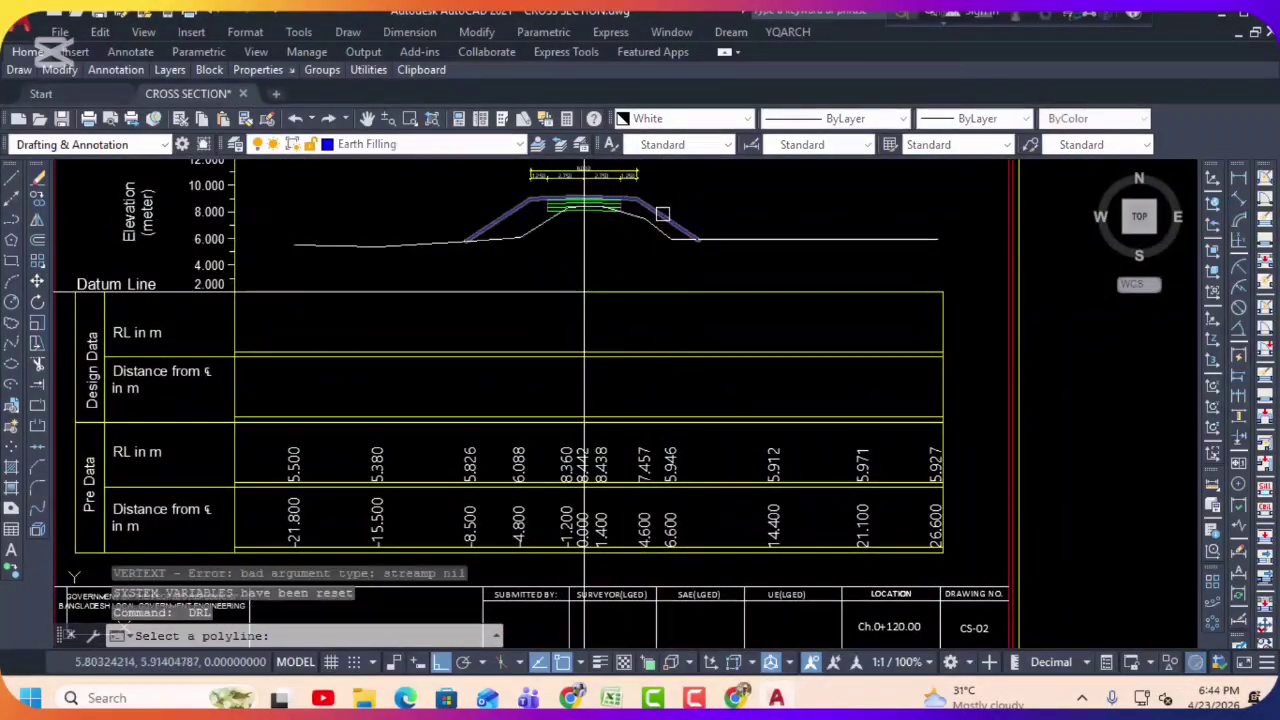
{"action": "left_click", "coordinate": [662, 213]}
{"action": "scroll", "coordinate": [584, 402], "scroll_direction": "up", "scroll_amount": 4}
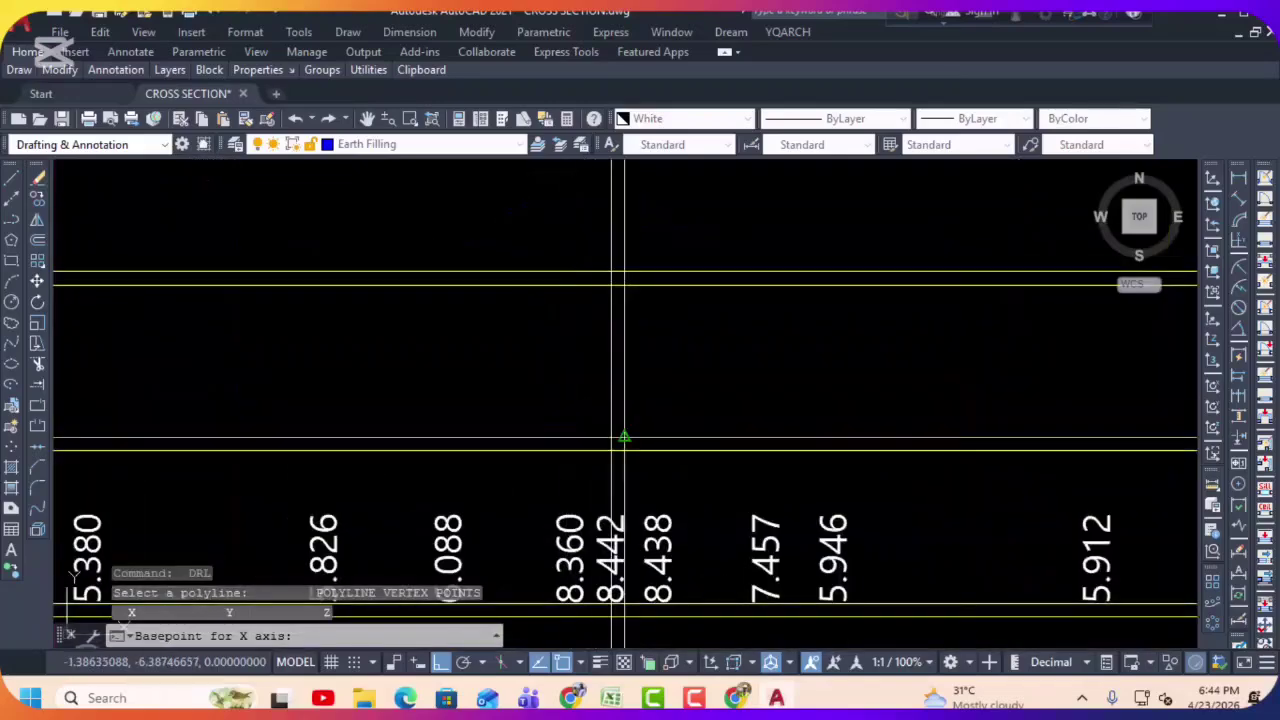
{"action": "left_click", "coordinate": [612, 437]}
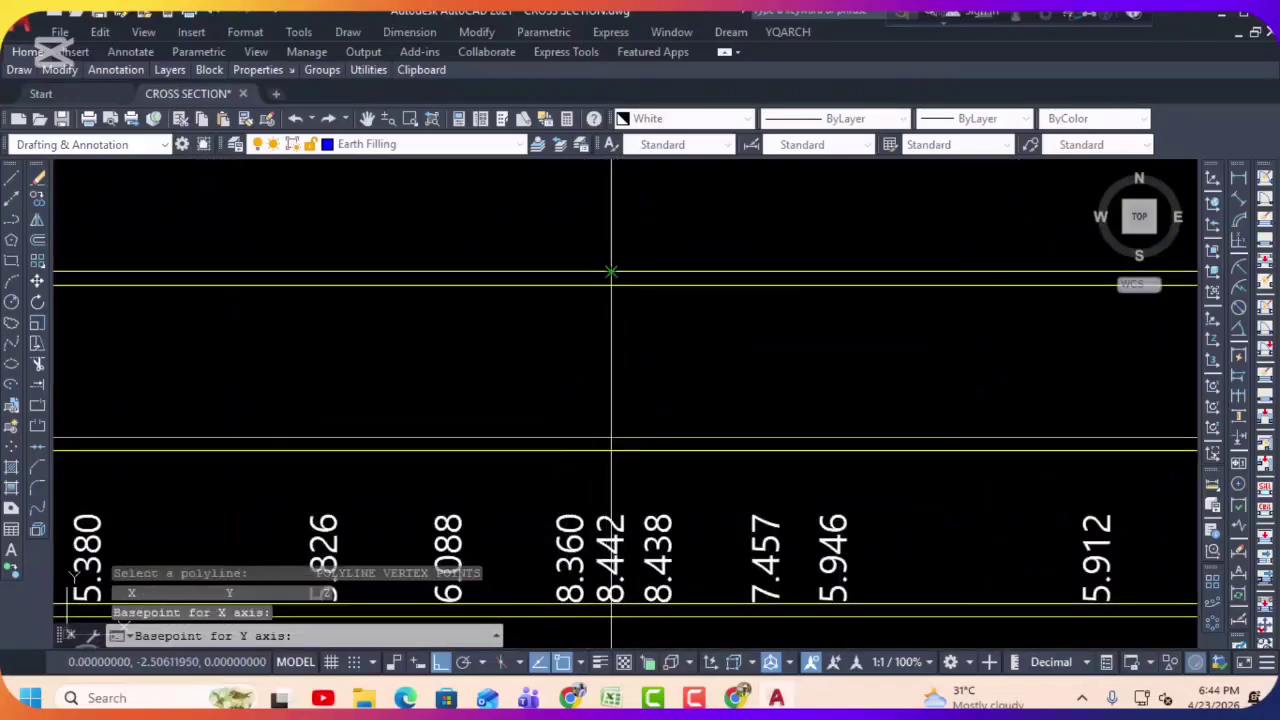
{"action": "left_click", "coordinate": [612, 272]}
{"action": "scroll", "coordinate": [589, 480], "scroll_direction": "down", "scroll_amount": 2}
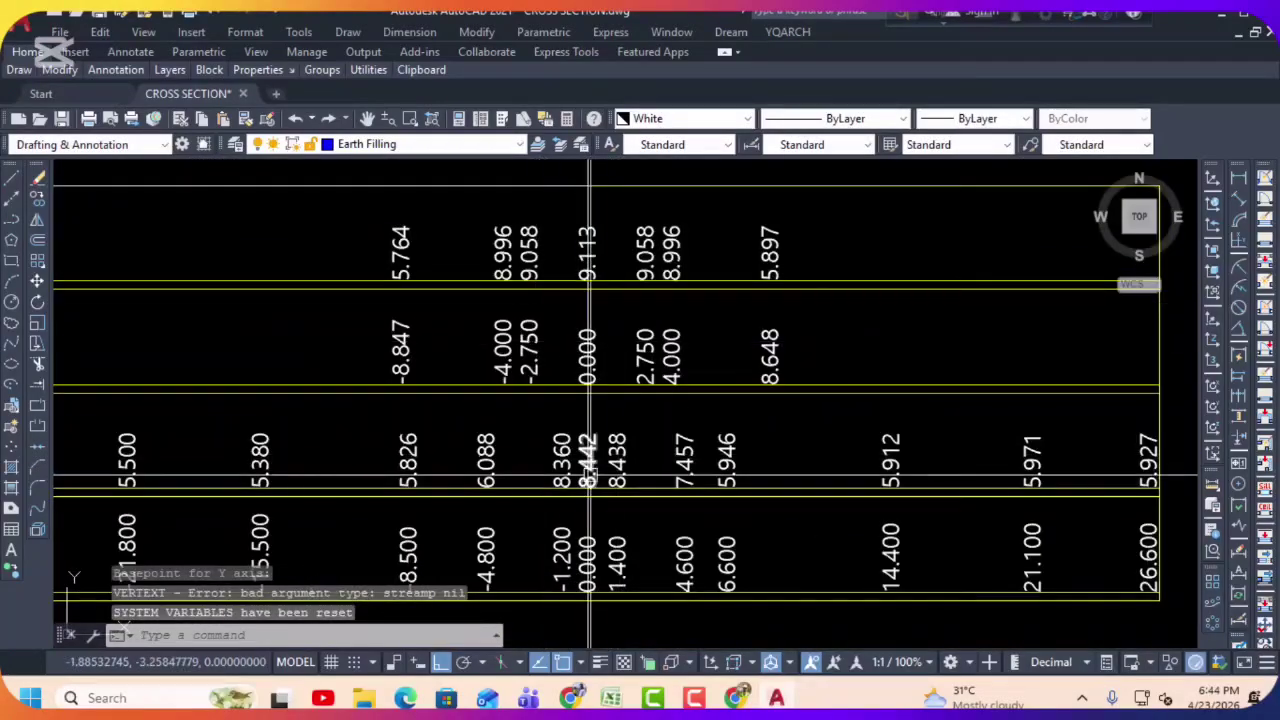
{"action": "scroll", "coordinate": [589, 480], "scroll_direction": "down", "scroll_amount": 4}
{"action": "scroll", "coordinate": [270, 420], "scroll_direction": "up", "scroll_amount": 2}
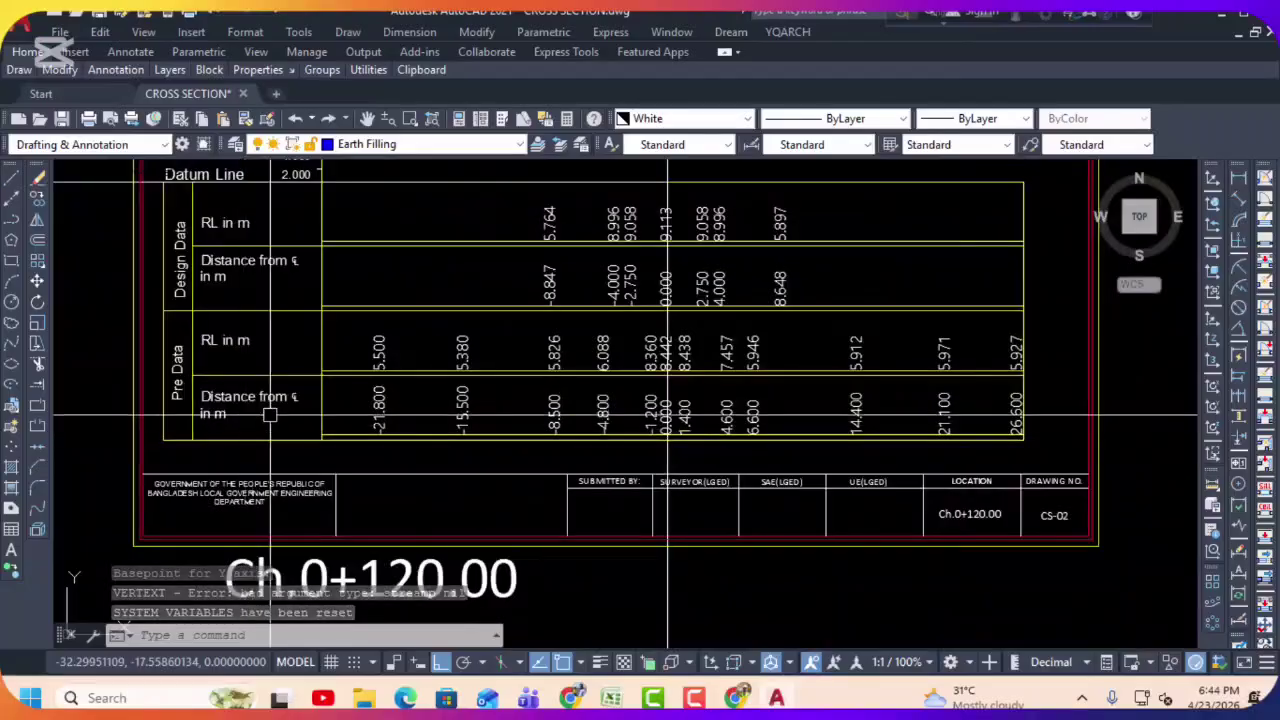
{"action": "scroll", "coordinate": [664, 415], "scroll_direction": "up", "scroll_amount": 4}
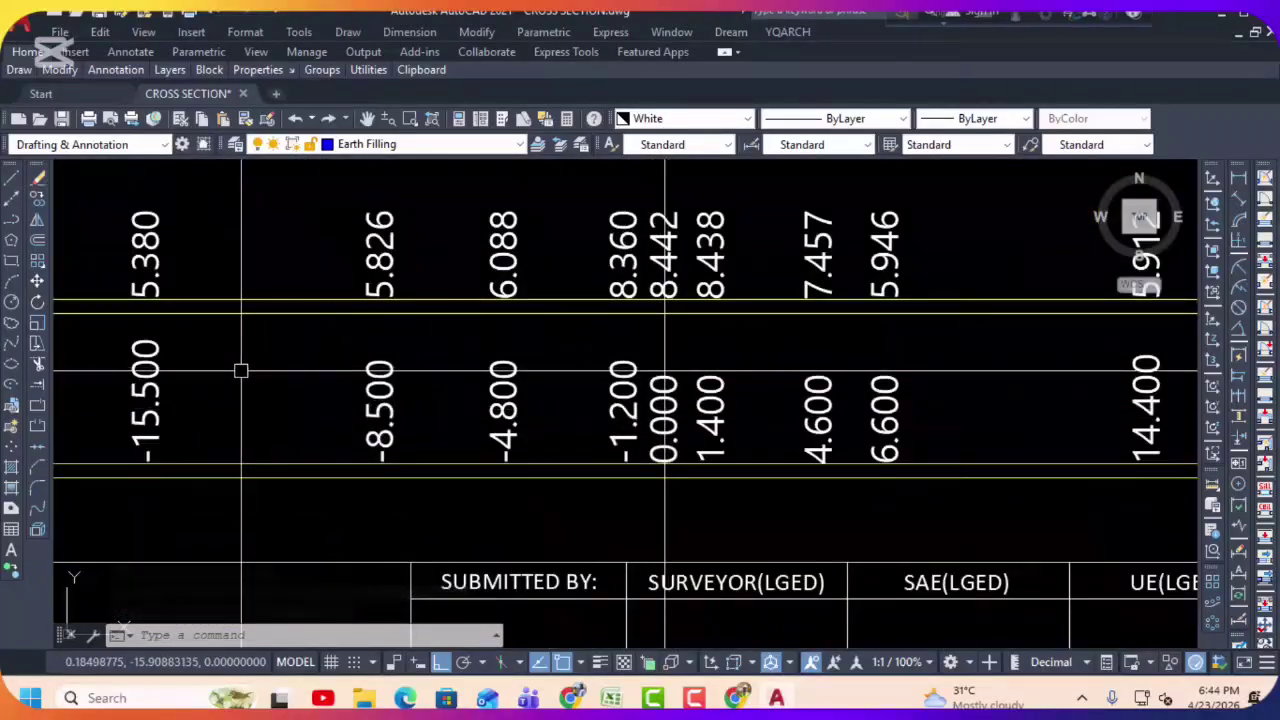
Step: Review the filled Design Data and Pre Data rows and the cross-section profile on the Ch.0+120.00 sheet
{"action": "scroll", "coordinate": [662, 413], "scroll_direction": "down", "scroll_amount": 2}
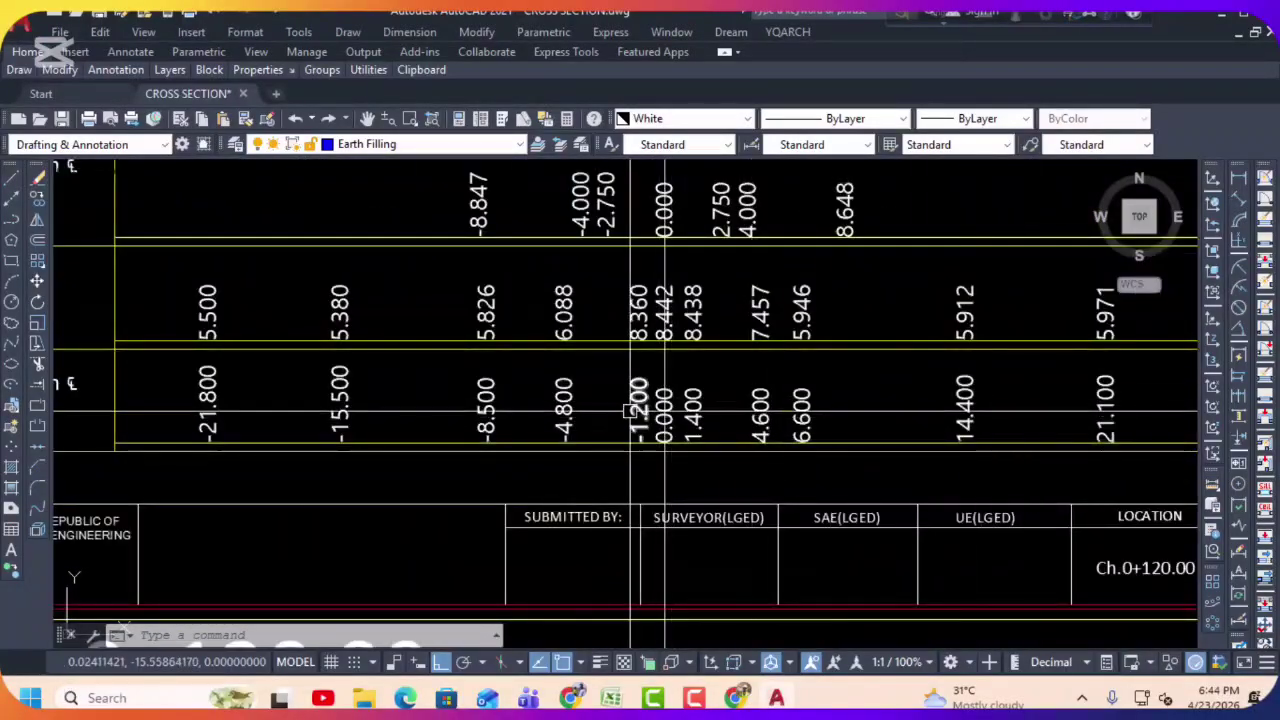
{"action": "scroll", "coordinate": [631, 413], "scroll_direction": "down", "scroll_amount": 2}
{"action": "middle_click_drag", "start_coordinate": [631, 417], "coordinate": [613, 471]}
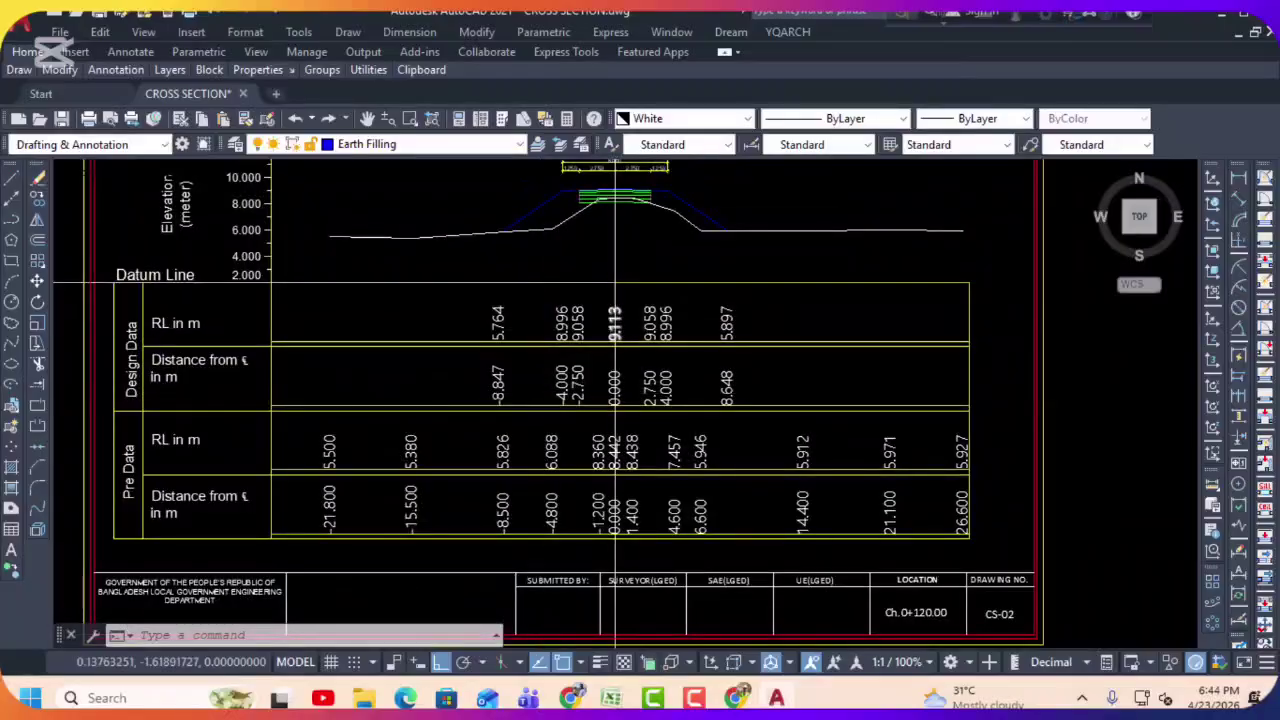
{"action": "scroll", "coordinate": [614, 322], "scroll_direction": "up", "scroll_amount": 2}
{"action": "middle_click_drag", "start_coordinate": [590, 390], "coordinate": [586, 334]}
{"action": "scroll", "coordinate": [586, 337], "scroll_direction": "down", "scroll_amount": 4}
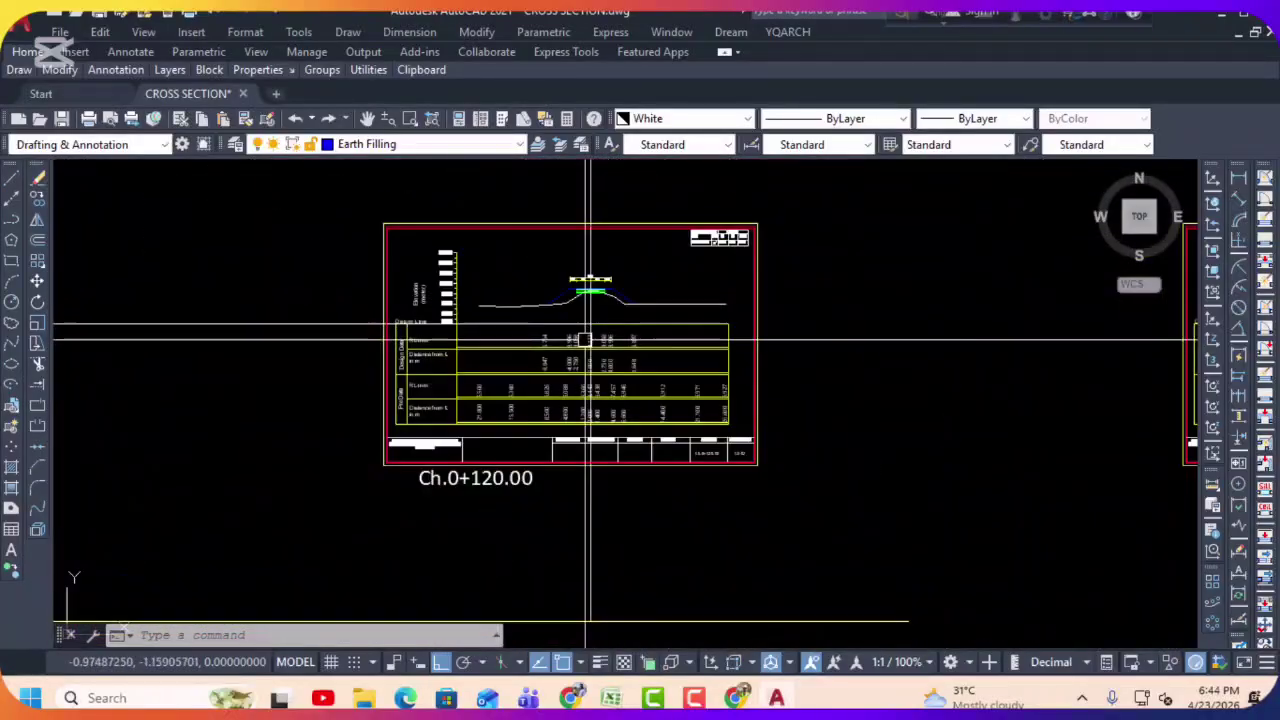
{"action": "scroll", "coordinate": [570, 341], "scroll_direction": "down", "scroll_amount": 2}
{"action": "key", "text": "Escape"}
{"action": "key", "text": "Escape"}
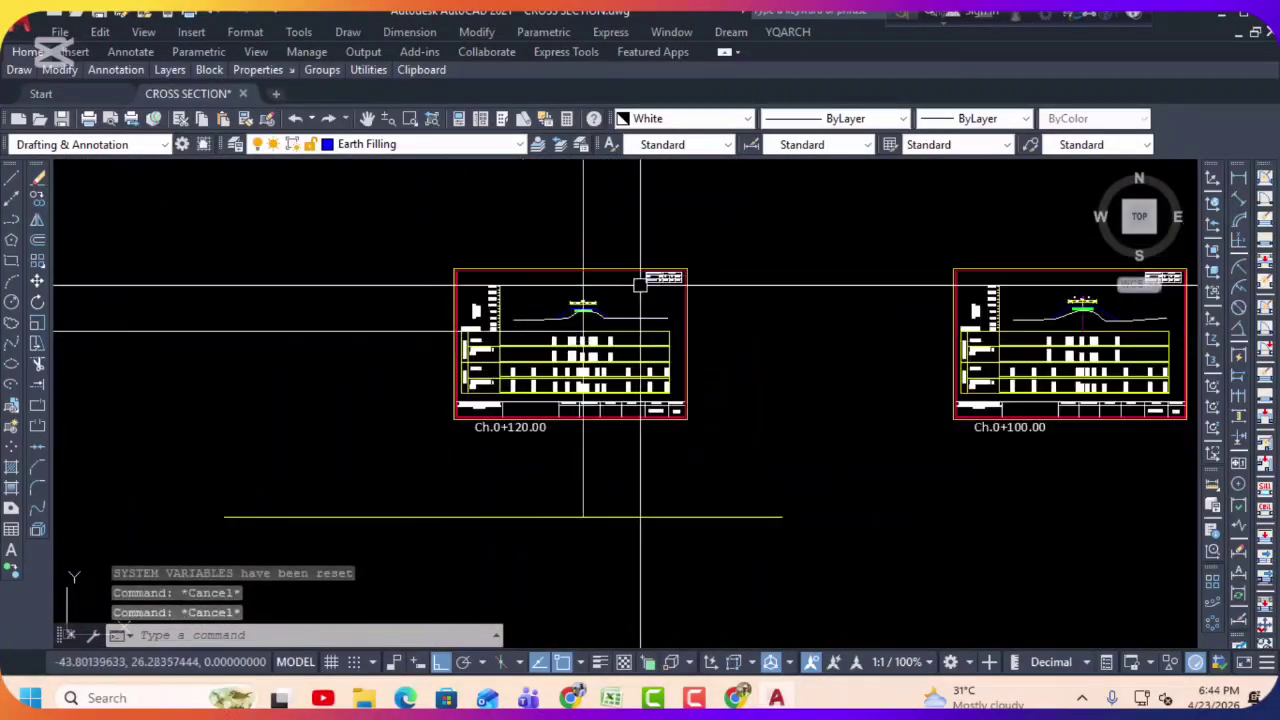
Step: Move the whole Ch.0+120.00 sheet by its upper-left frame corner to just right of the Ch.0+100.00 sheet, keeping their tops aligned
{"action": "left_click", "coordinate": [450, 243]}
{"action": "left_click", "coordinate": [845, 449]}
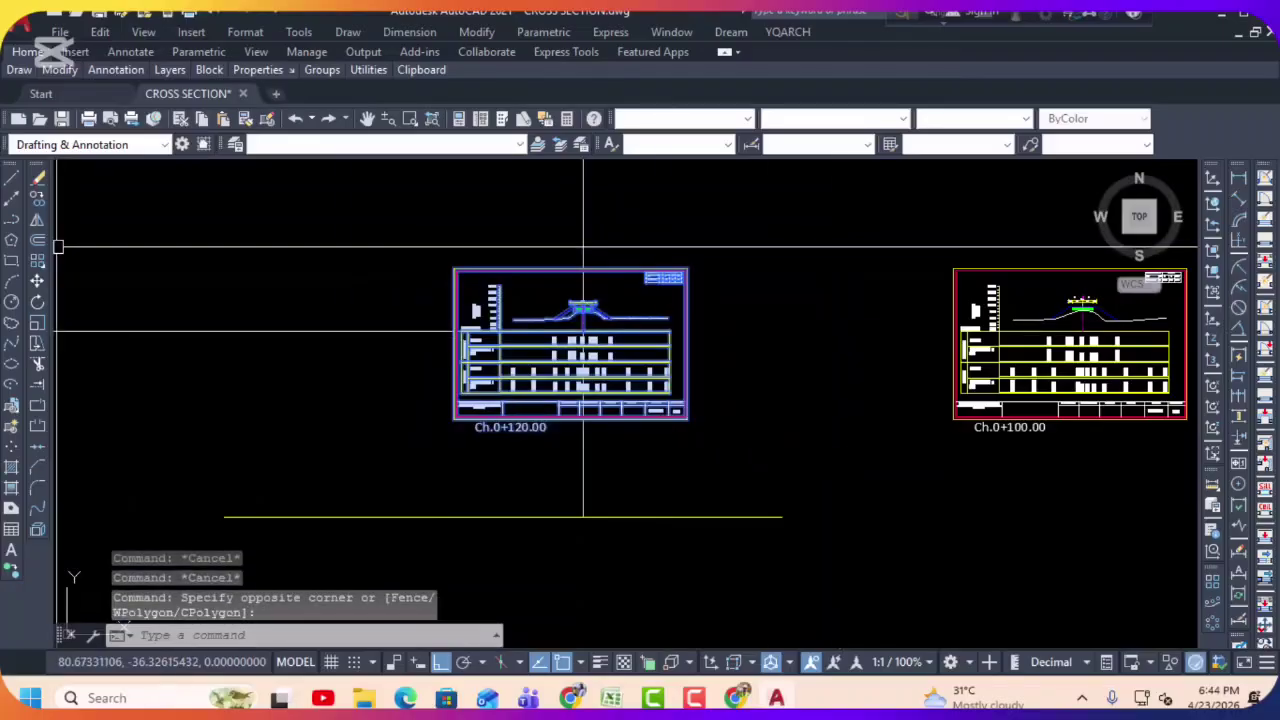
{"action": "type", "text": "m"}
{"action": "key", "text": "Return"}
{"action": "left_click", "coordinate": [455, 268]}
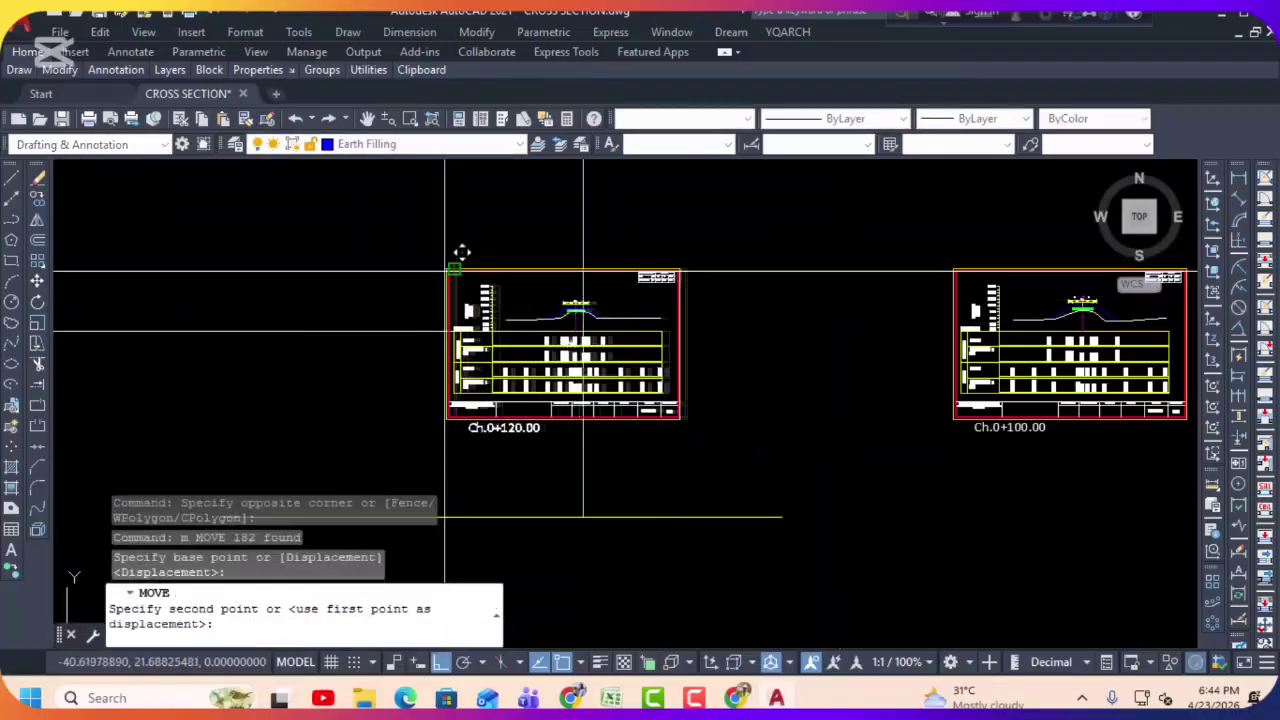
{"action": "scroll", "coordinate": [445, 275], "scroll_direction": "down", "scroll_amount": 4}
{"action": "scroll", "coordinate": [610, 290], "scroll_direction": "up", "scroll_amount": 5}
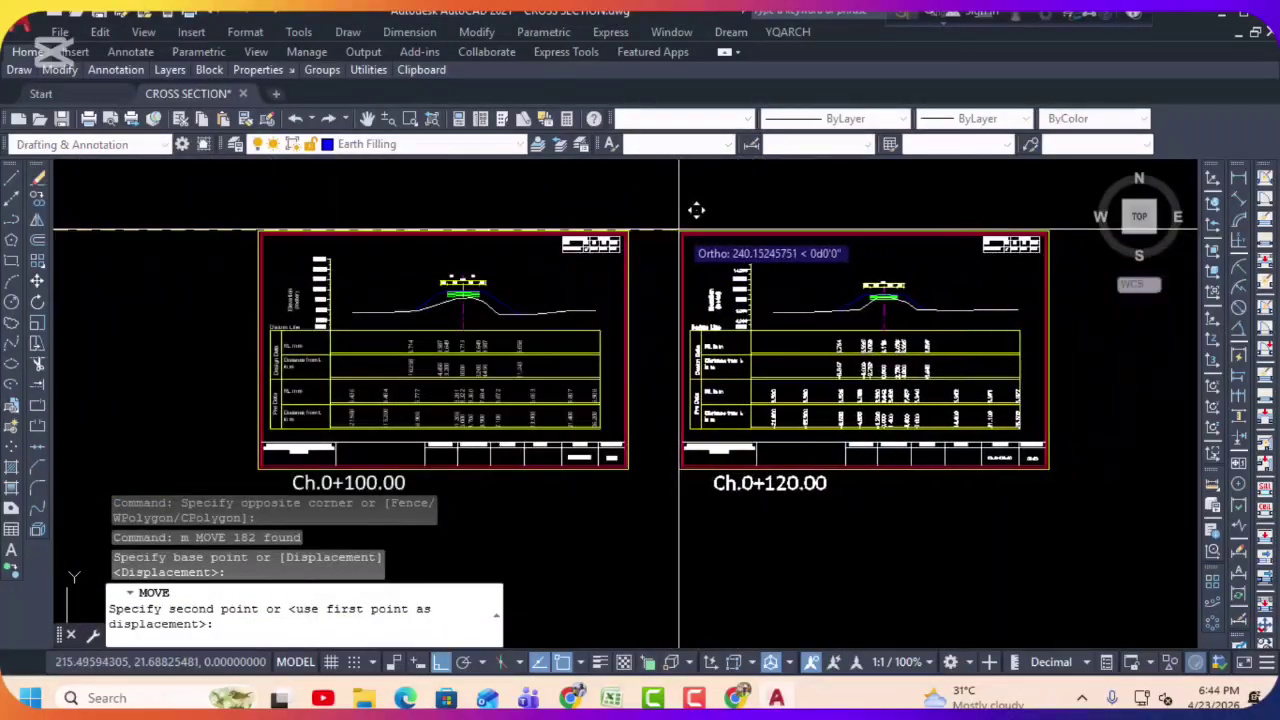
{"action": "left_click", "coordinate": [683, 230]}
Step: Move the blank Ch.0+140.00 sheet horizontally from its centreline and datum line intersection onto the vertical reference line at X = 0
{"action": "scroll", "coordinate": [660, 300], "scroll_direction": "down", "scroll_amount": 4}
{"action": "middle_click_drag", "start_coordinate": [751, 349], "coordinate": [600, 309]}
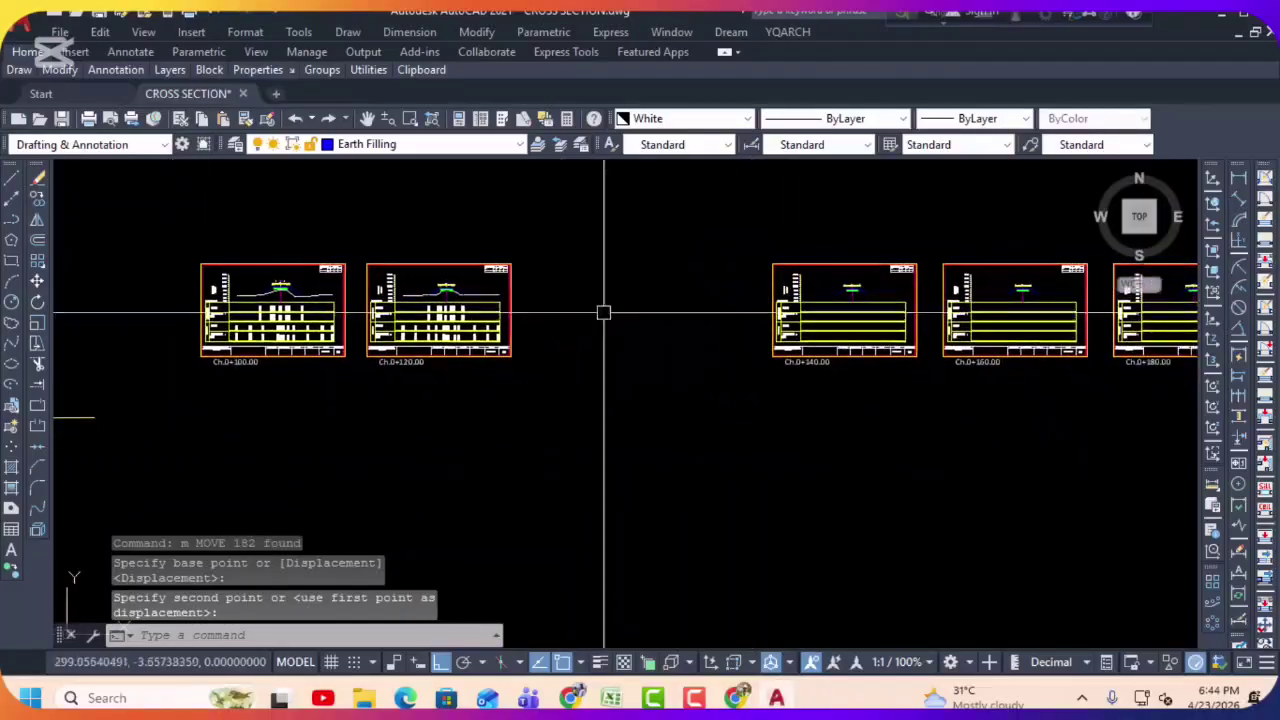
{"action": "left_click", "coordinate": [729, 229]}
{"action": "left_click", "coordinate": [928, 399]}
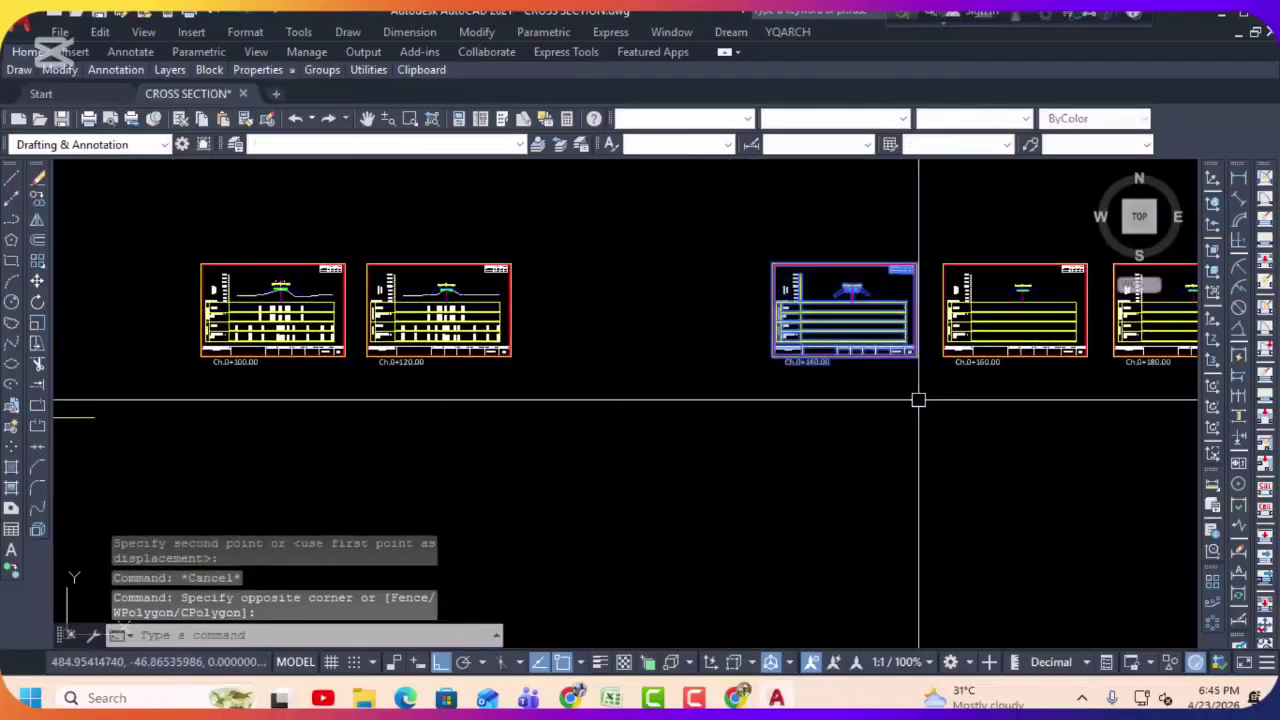
{"action": "type", "text": "m"}
{"action": "key", "text": "Return"}
{"action": "scroll", "coordinate": [871, 306], "scroll_direction": "up", "scroll_amount": 5}
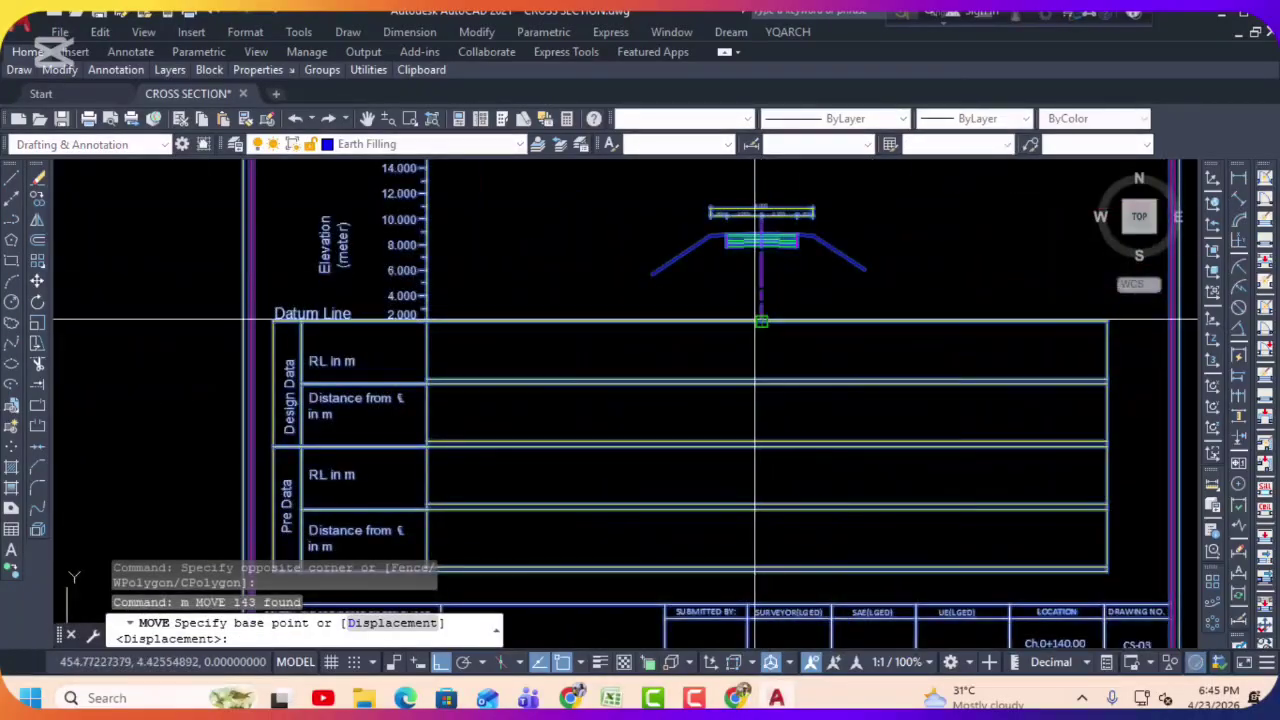
{"action": "left_click", "coordinate": [761, 321]}
{"action": "scroll", "coordinate": [790, 325], "scroll_direction": "down", "scroll_amount": 8}
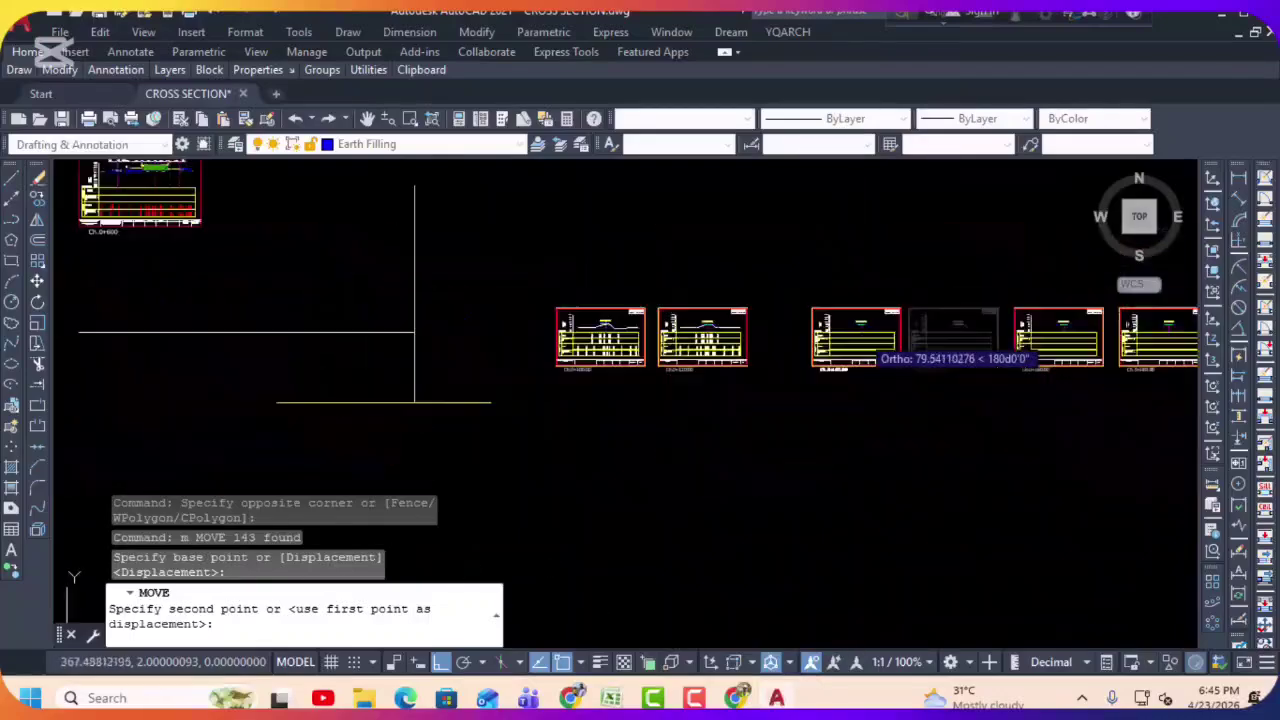
{"action": "scroll", "coordinate": [445, 390], "scroll_direction": "up", "scroll_amount": 8}
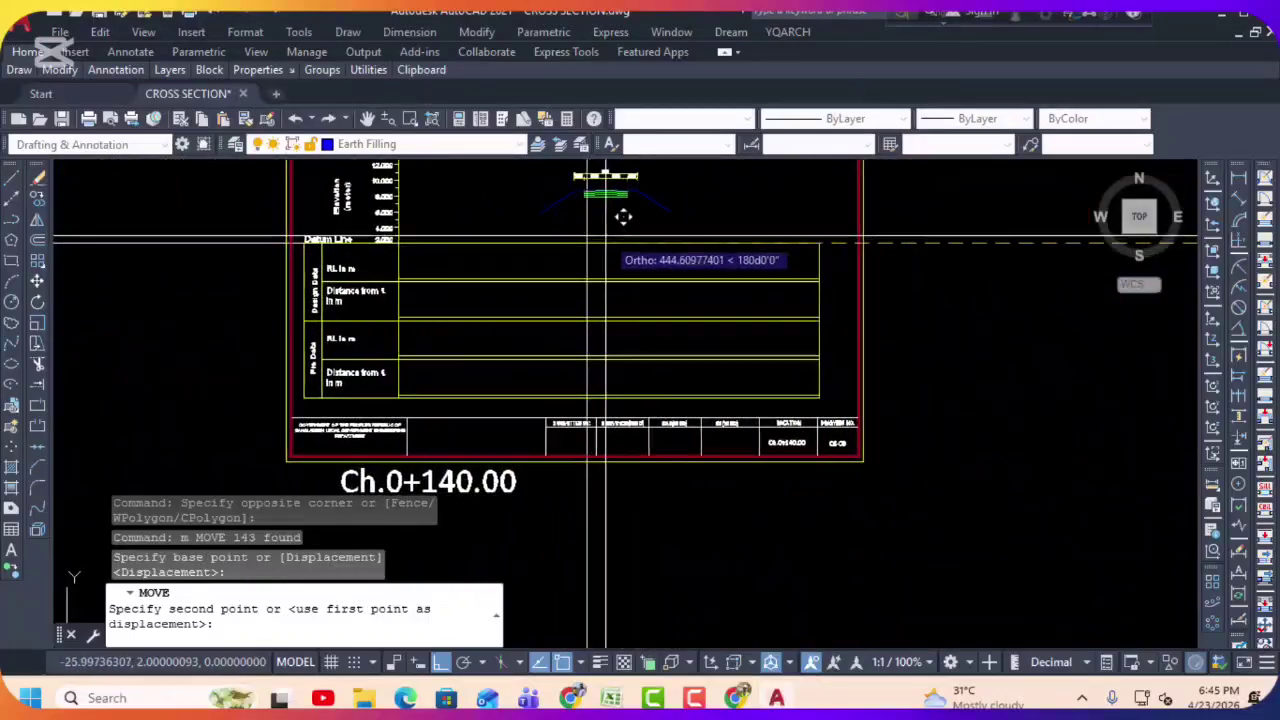
{"action": "left_click", "coordinate": [586, 223]}
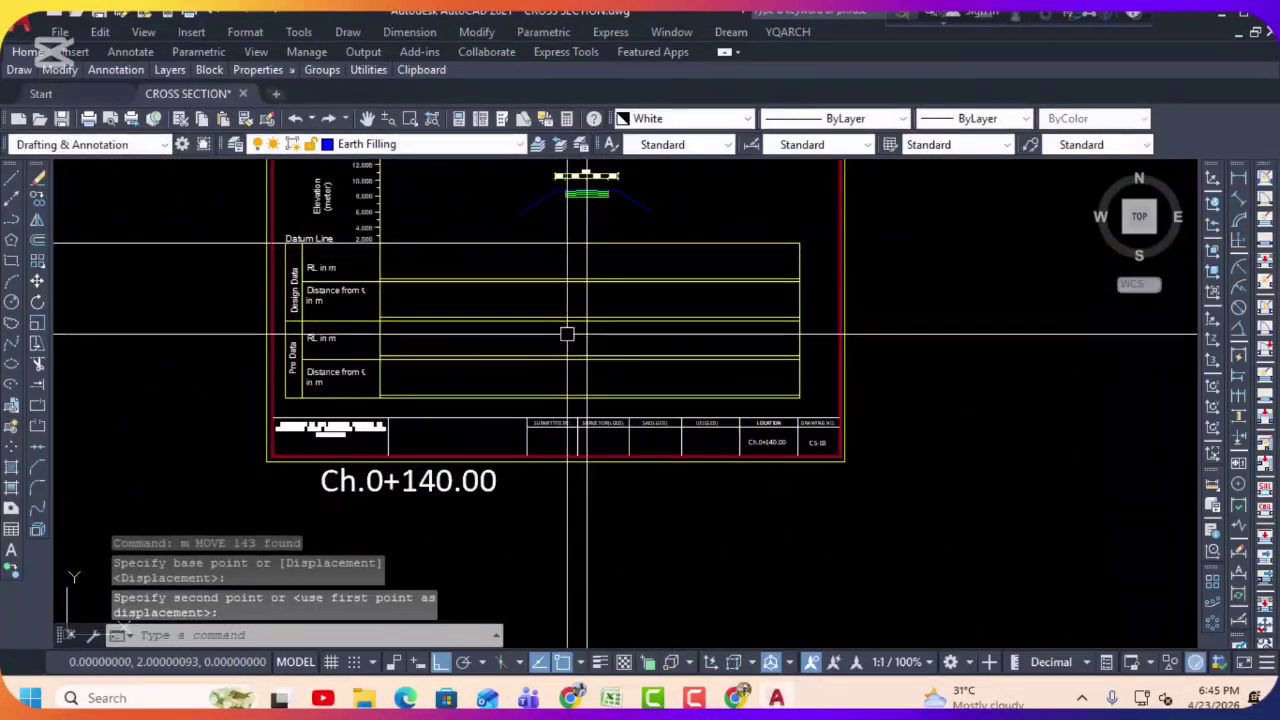
{"action": "key", "text": "Escape"}
Step: Switch to Excel, copy the Ch.0+140.00 coordinate strings in D28:D40, and return to AutoCAD
{"action": "scroll", "coordinate": [474, 460], "scroll_direction": "down", "scroll_amount": 2}
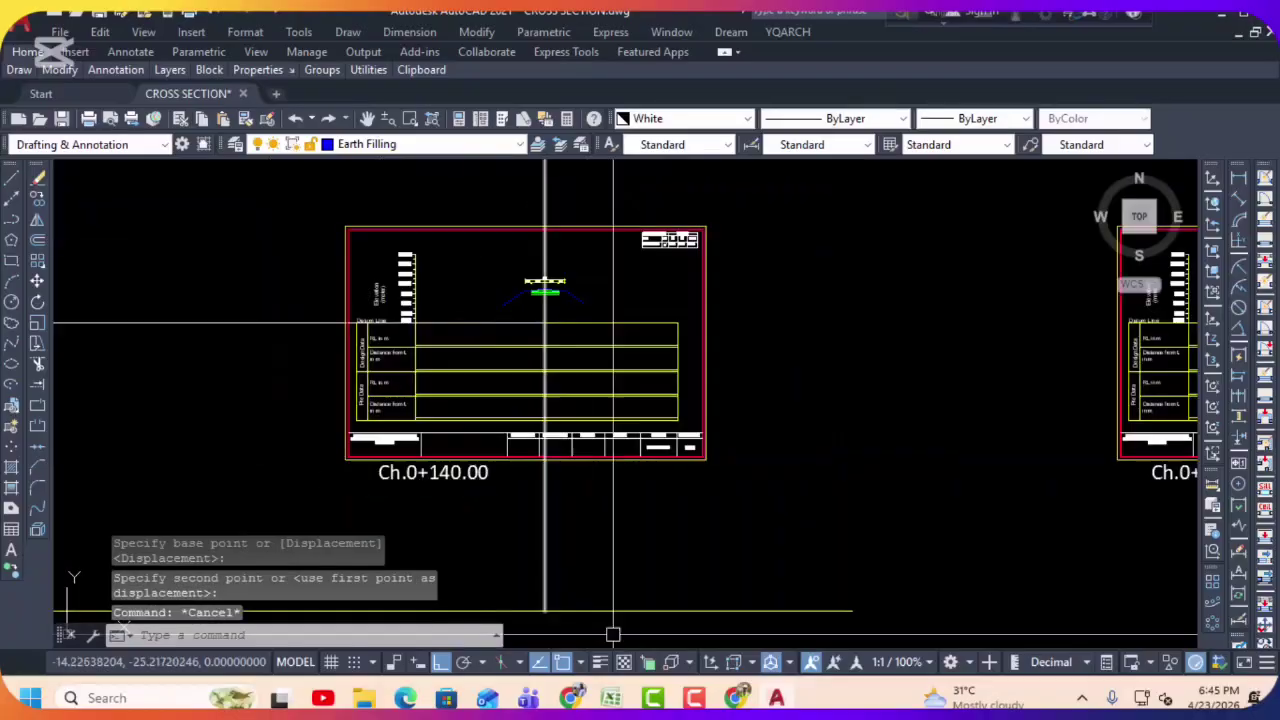
{"action": "left_click", "coordinate": [611, 698]}
{"action": "scroll", "coordinate": [457, 363], "scroll_direction": "down", "scroll_amount": 4}
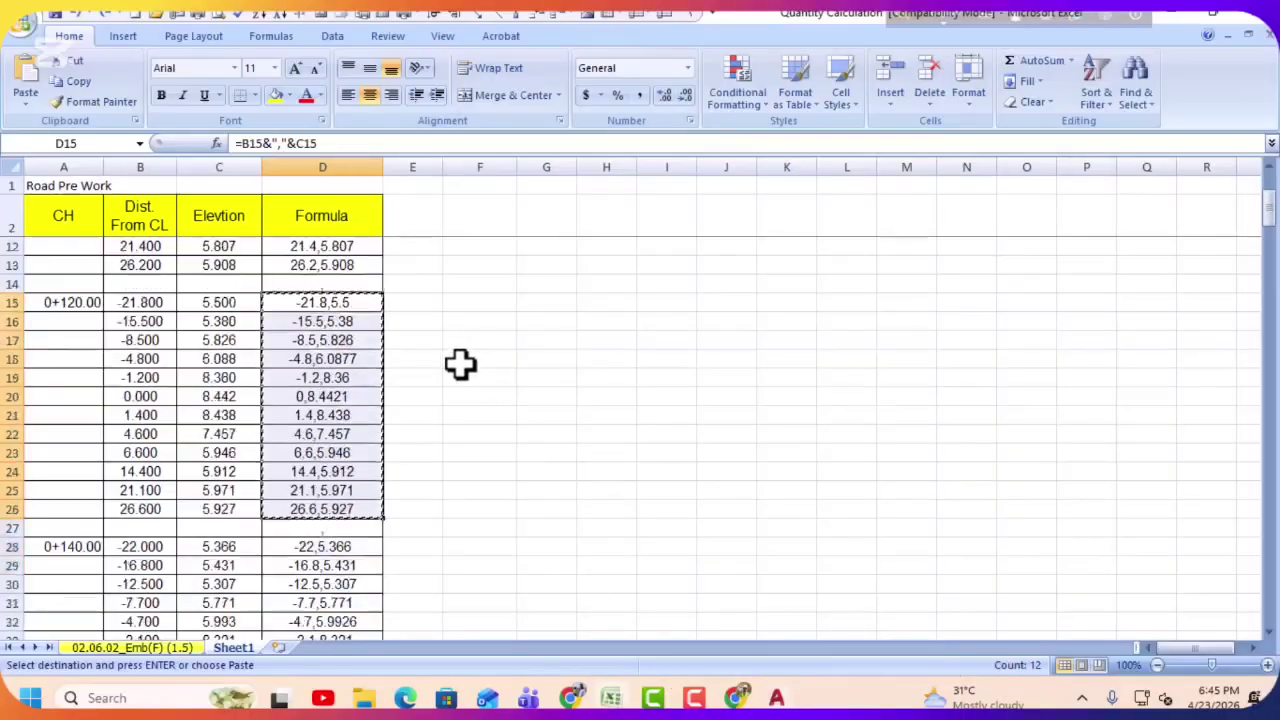
{"action": "left_click_drag", "start_coordinate": [308, 382], "coordinate": [318, 605]}
{"action": "right_click", "coordinate": [316, 537]}
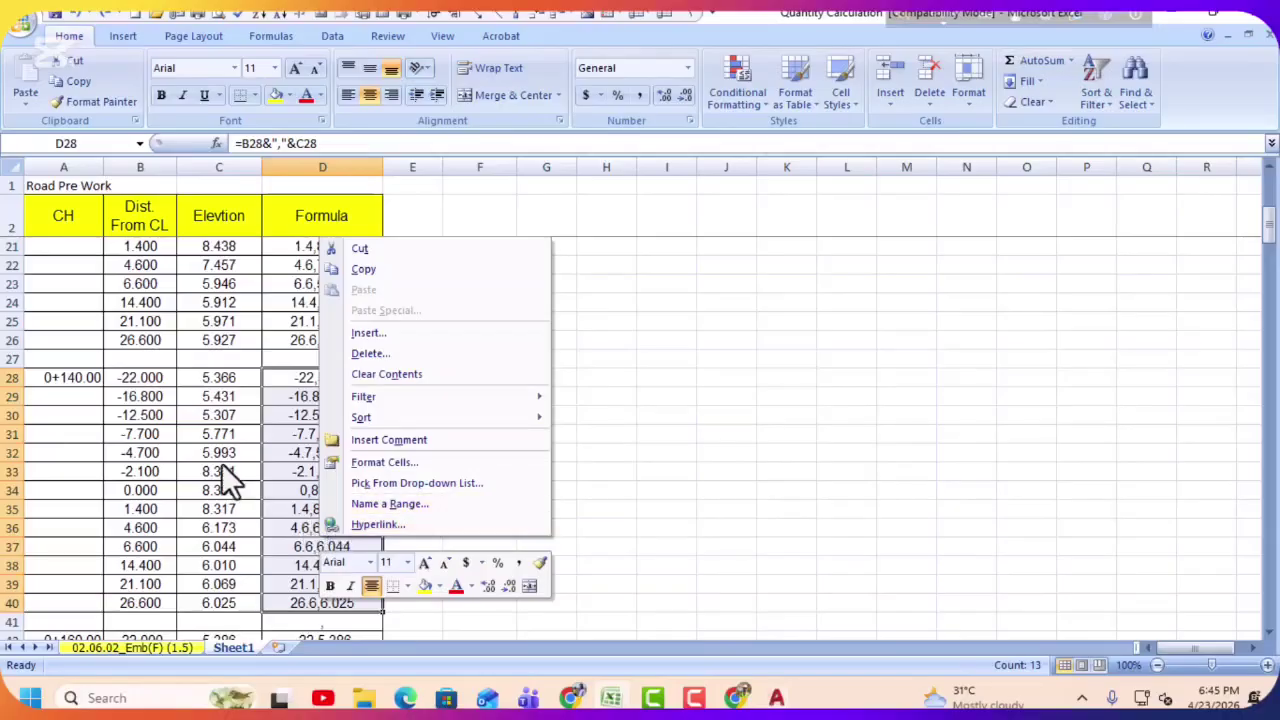
{"action": "left_click", "coordinate": [367, 267]}
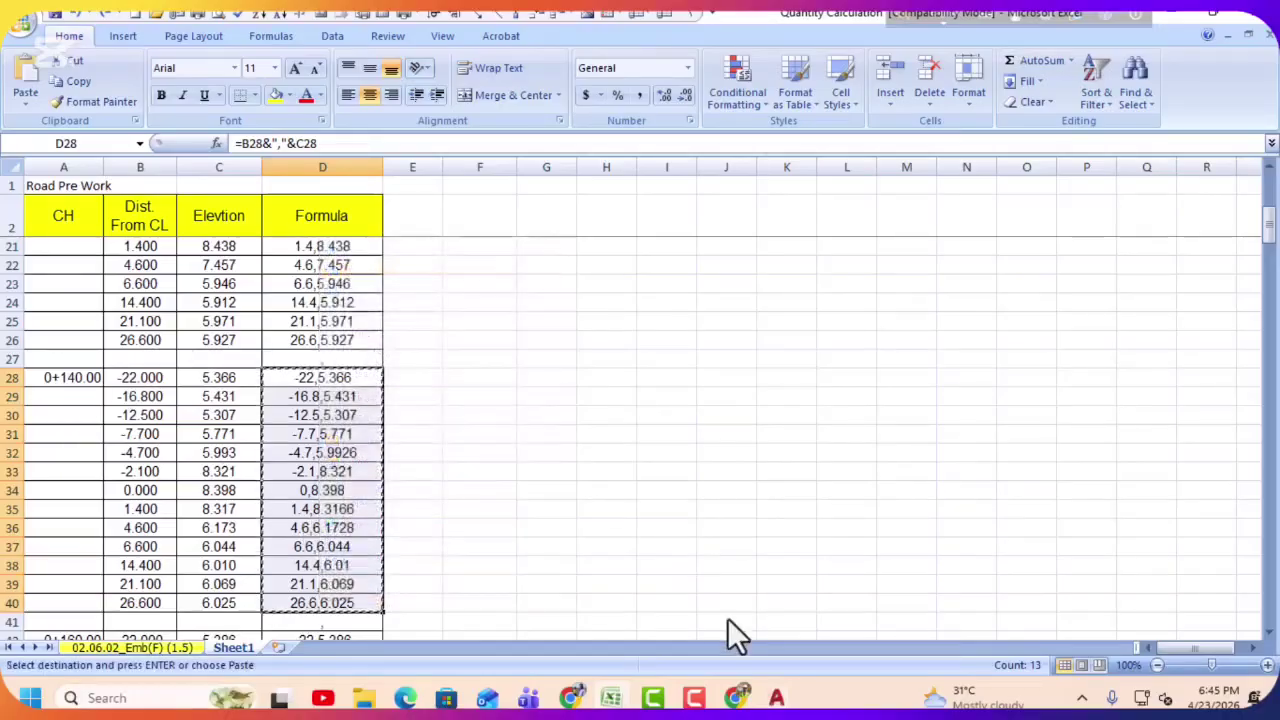
{"action": "left_click", "coordinate": [776, 698]}
Step: Draw the Ch.0+140.00 ground line as a polyline through the copied coordinates, ending at 26.6,6.025
{"action": "type", "text": "p"}
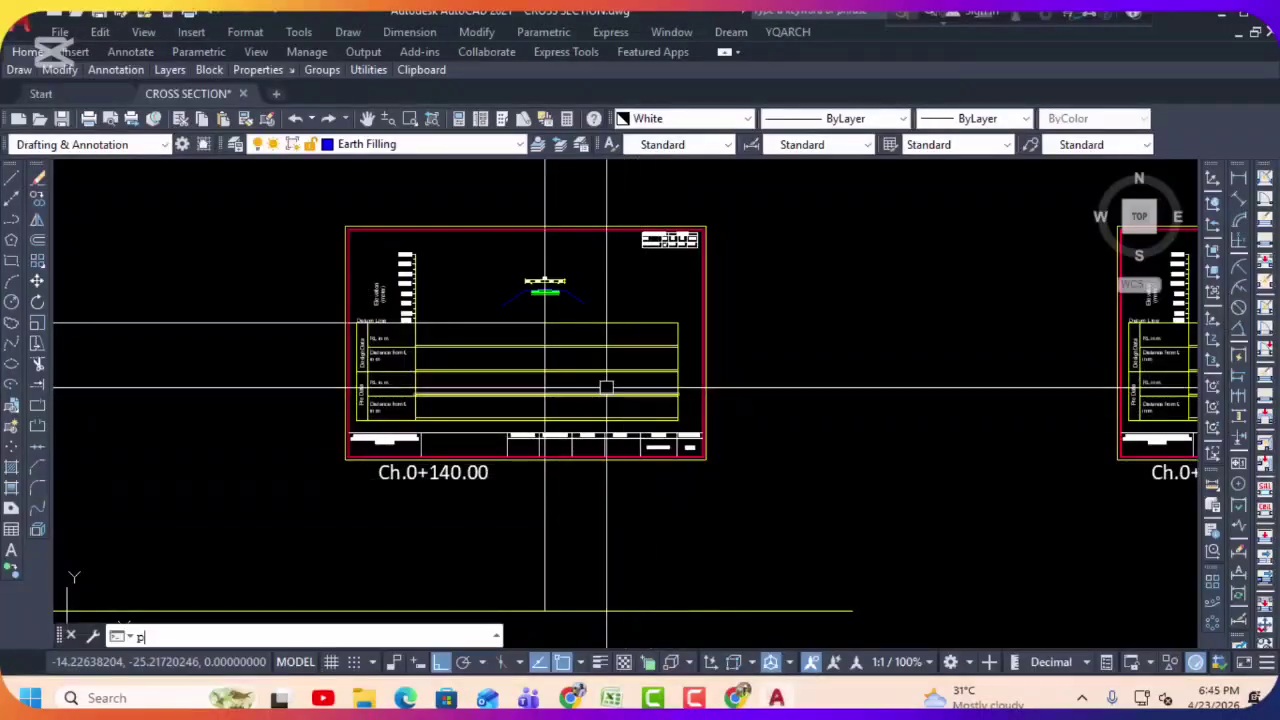
{"action": "type", "text": "l"}
{"action": "key", "text": "Return"}
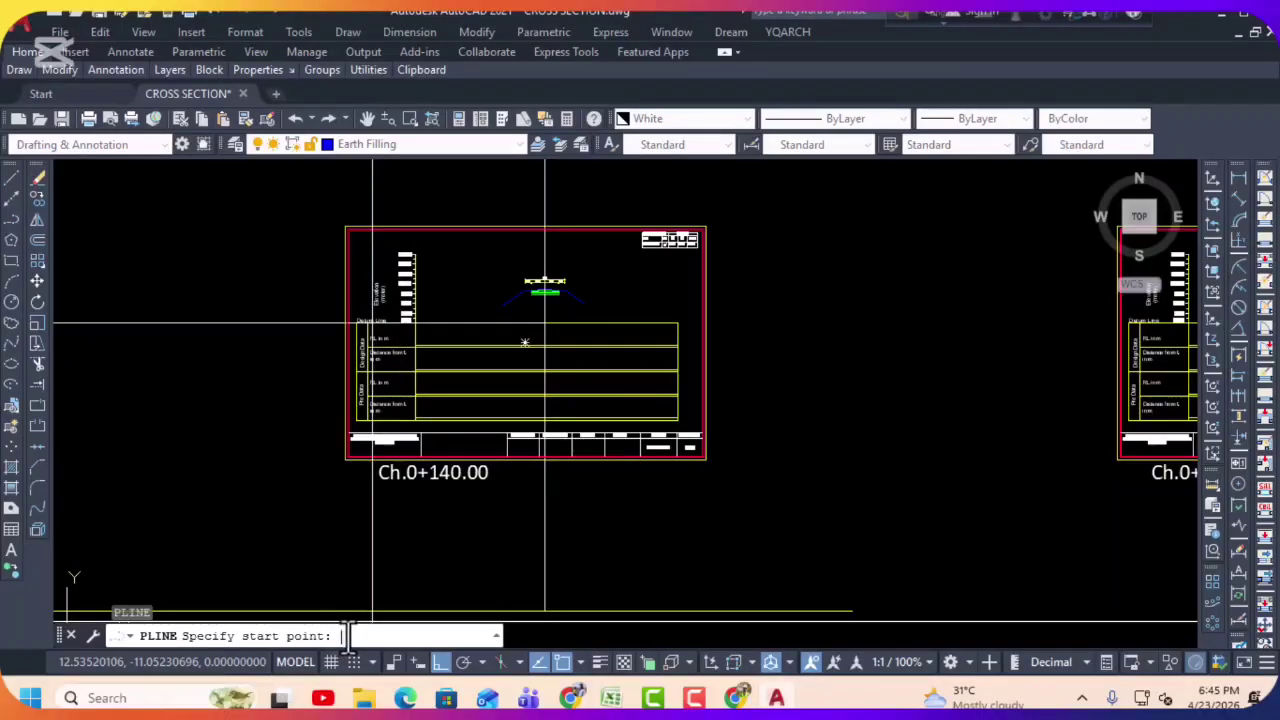
{"action": "key", "text": "ctrl+v"}
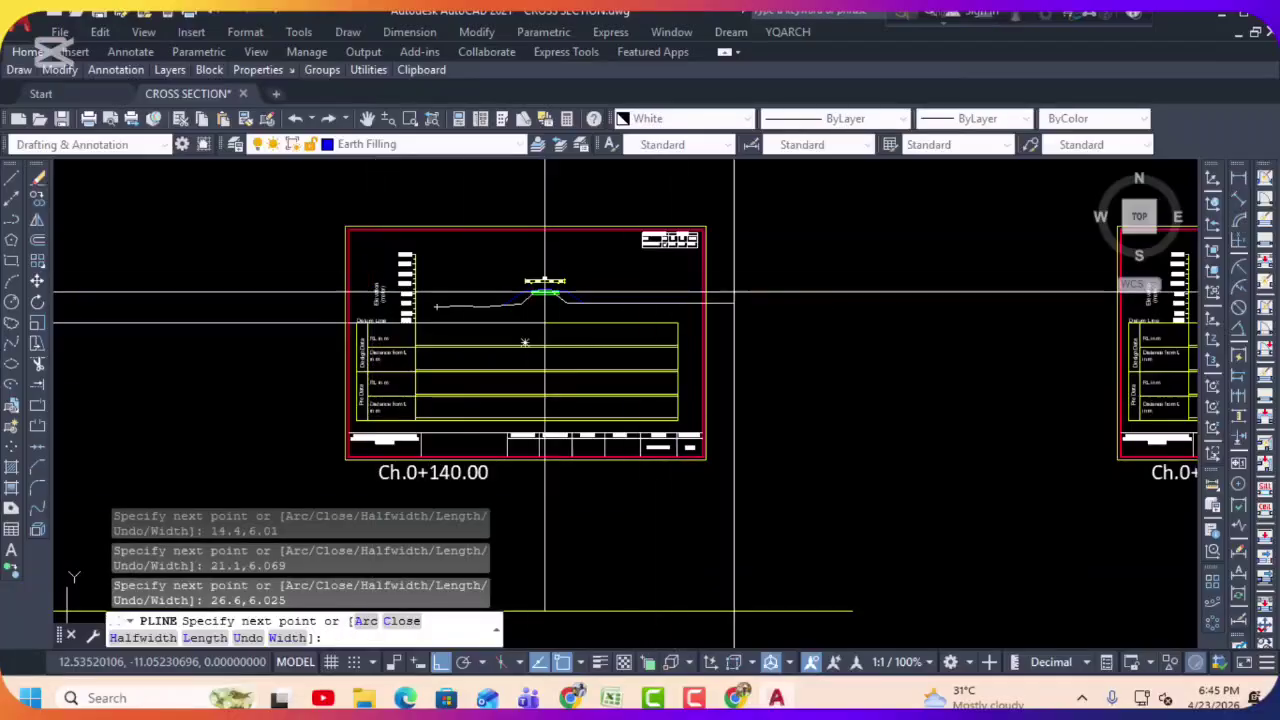
{"action": "key", "text": "Escape"}
{"action": "key", "text": "Escape"}
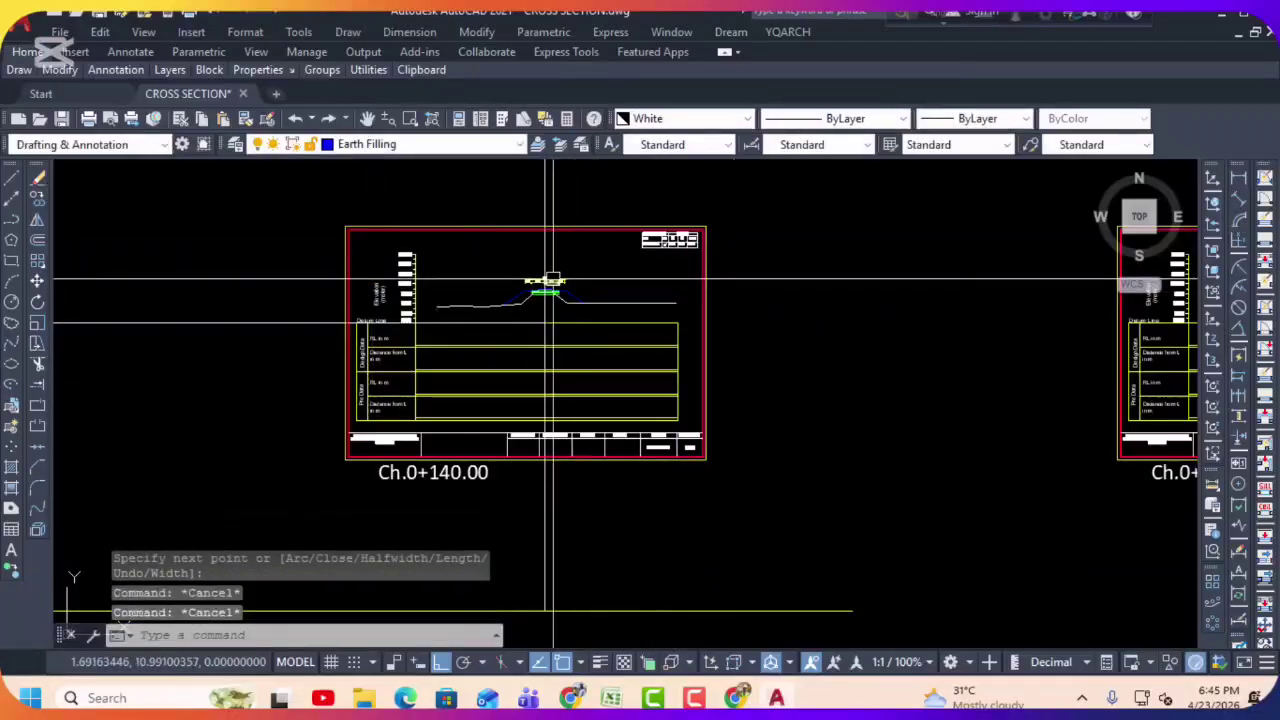
Step: Fill the Ch.0+140.00 Pre Data rows with DRL from the ground polyline, using the centreline crossings of the distance and RL base lines
{"action": "type", "text": "DRL"}
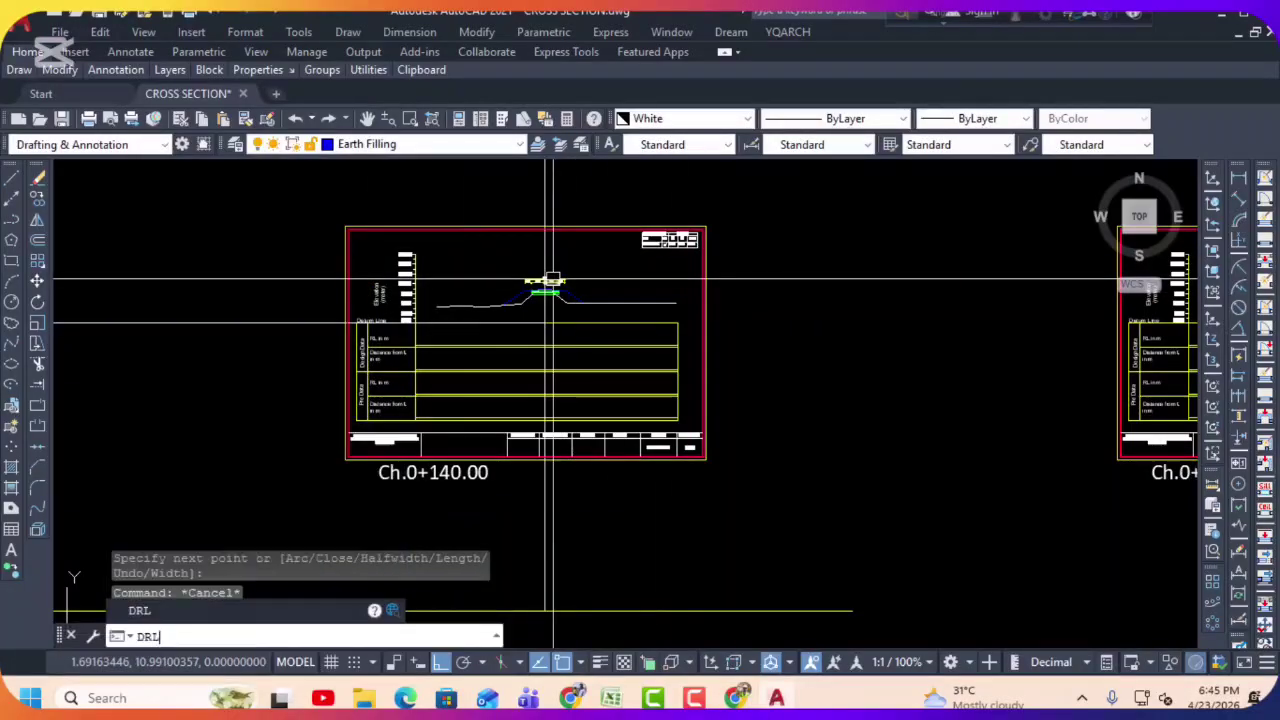
{"action": "key", "text": "Return"}
{"action": "scroll", "coordinate": [540, 283], "scroll_direction": "up", "scroll_amount": 4}
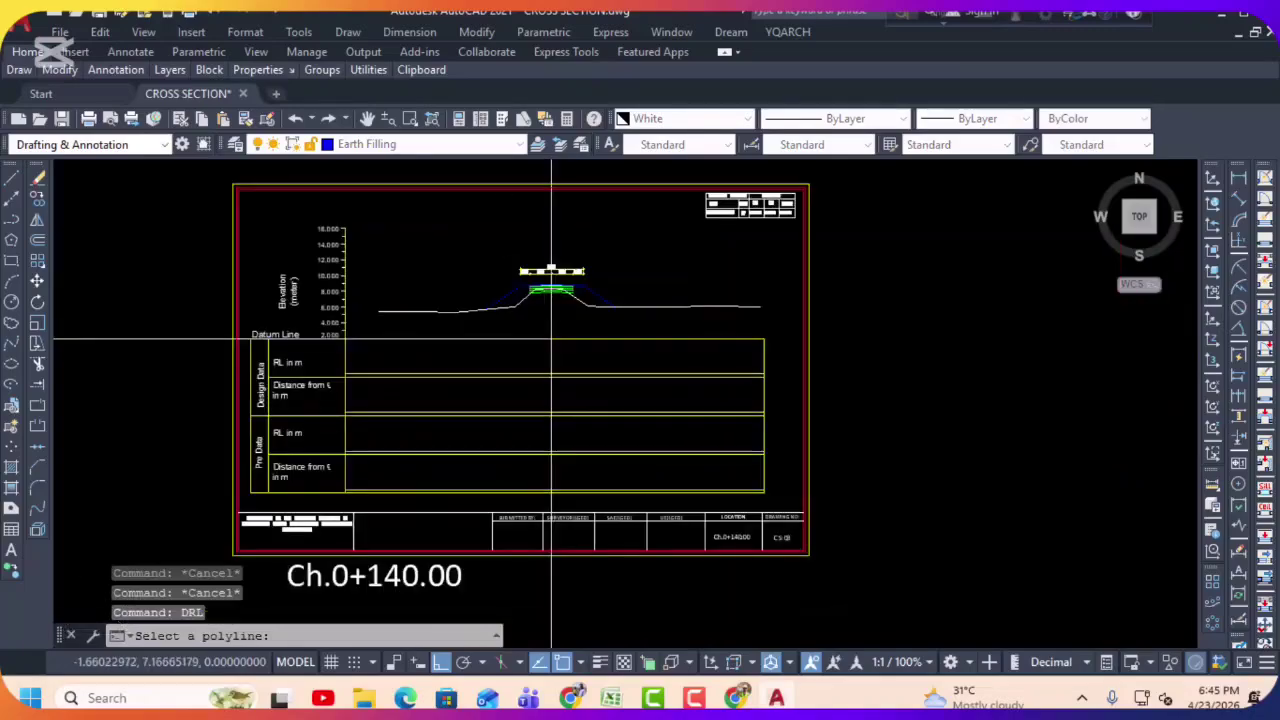
{"action": "left_click", "coordinate": [603, 304]}
{"action": "middle_click_drag", "start_coordinate": [557, 450], "coordinate": [557, 265]}
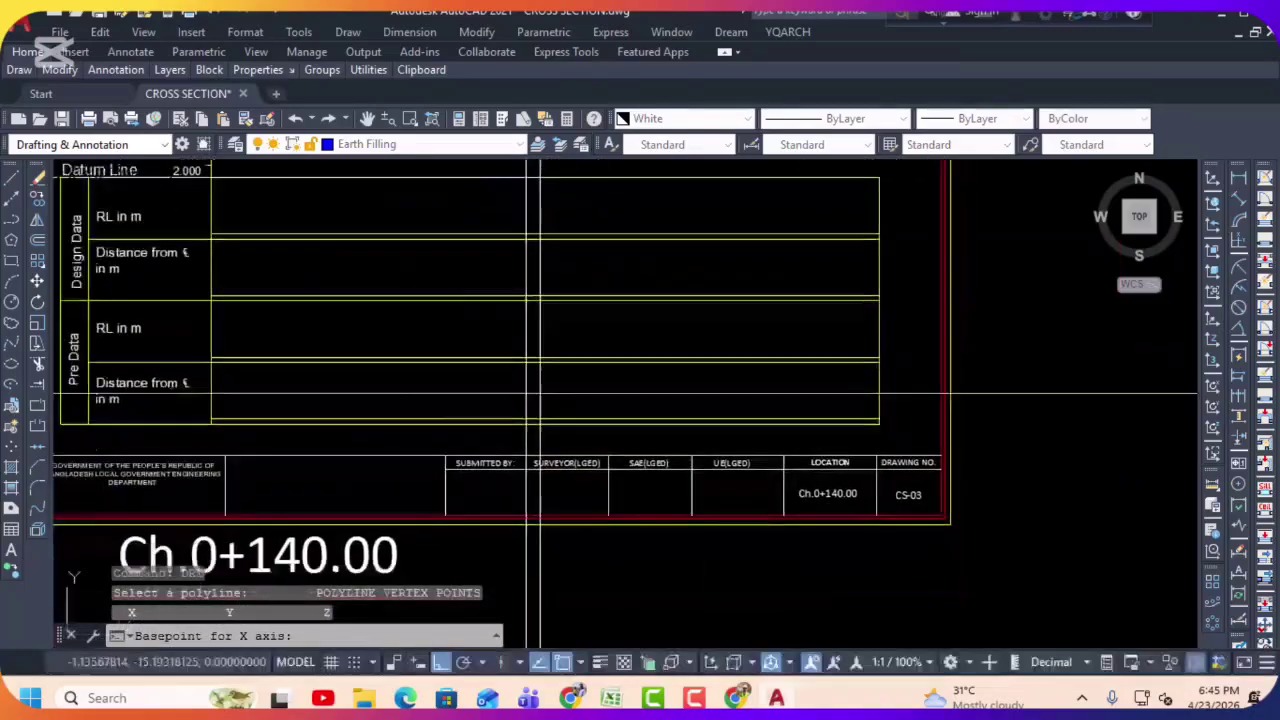
{"action": "scroll", "coordinate": [557, 418], "scroll_direction": "up", "scroll_amount": 4}
{"action": "left_click", "coordinate": [577, 423]}
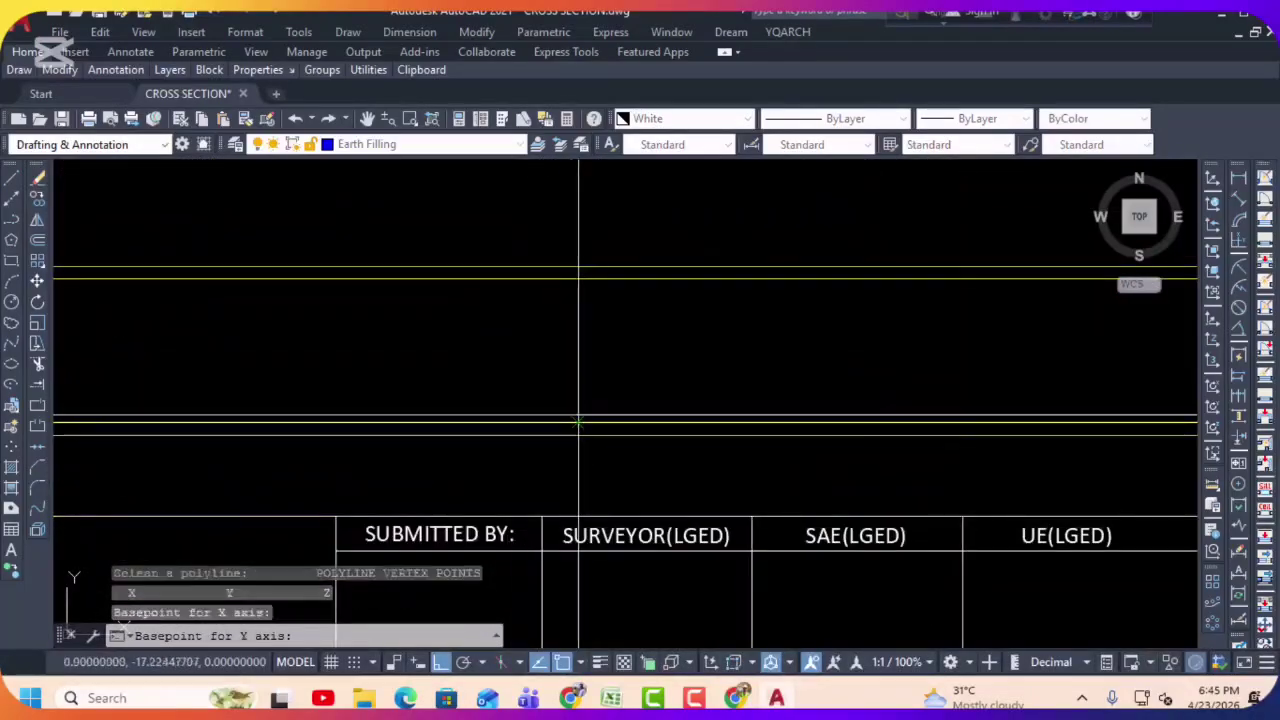
{"action": "left_click", "coordinate": [578, 266]}
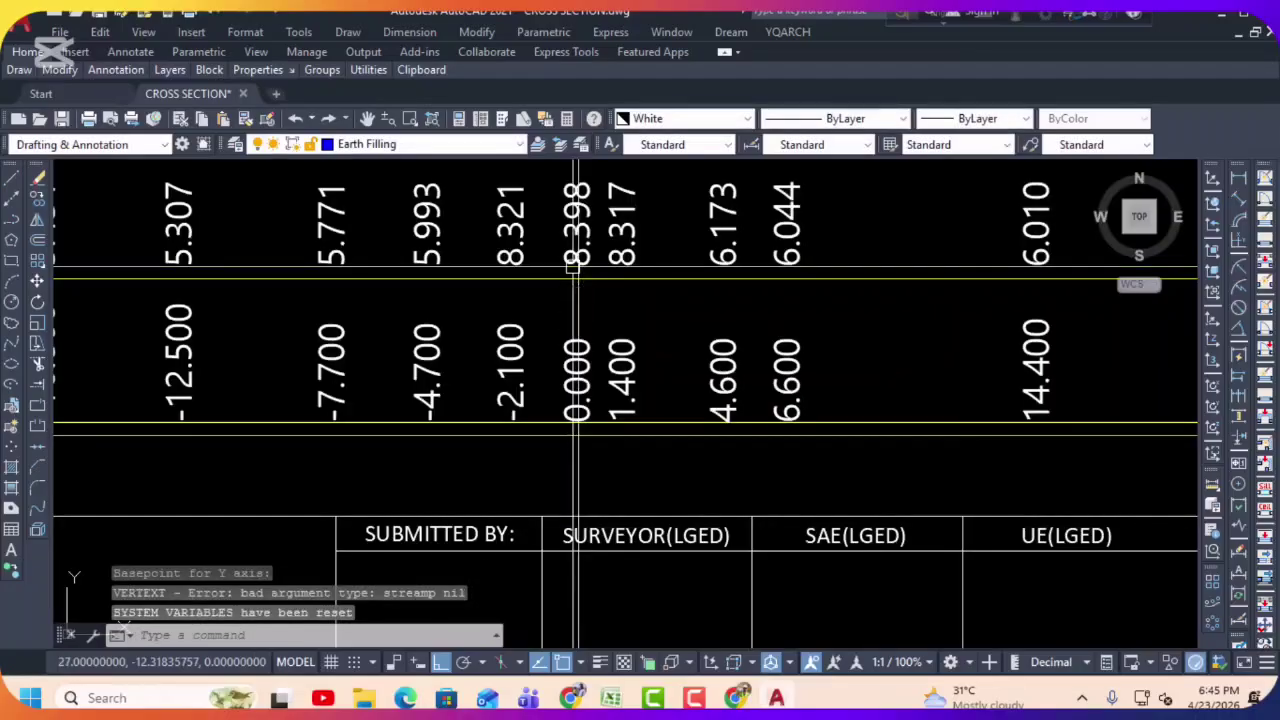
Step: Fill the Ch.0+140.00 Design Data rows with DRL from the blue design polyline, basing distance and RL where the centreline crosses each row's base line
{"action": "scroll", "coordinate": [580, 240], "scroll_direction": "down", "scroll_amount": 6}
{"action": "key", "text": "Return"}
{"action": "scroll", "coordinate": [590, 299], "scroll_direction": "up", "scroll_amount": 6}
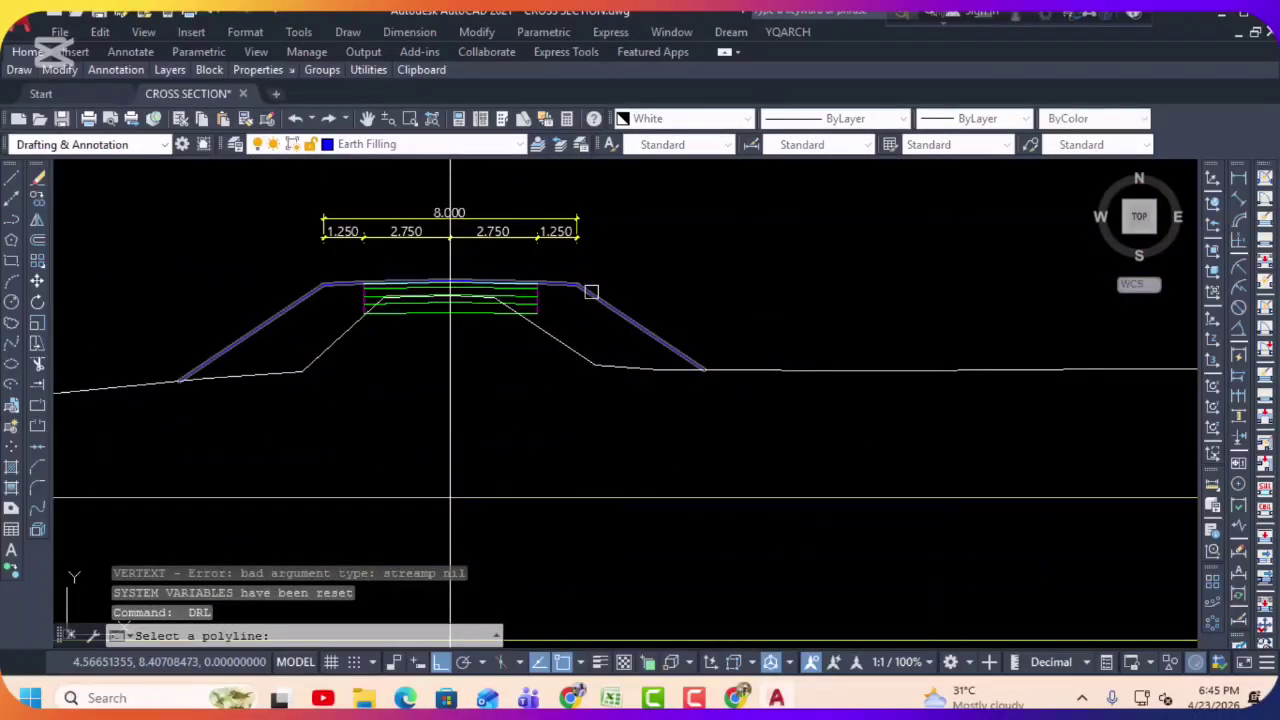
{"action": "left_click", "coordinate": [591, 291]}
{"action": "middle_click_drag", "start_coordinate": [591, 291], "coordinate": [513, 523]}
{"action": "left_click", "coordinate": [513, 525]}
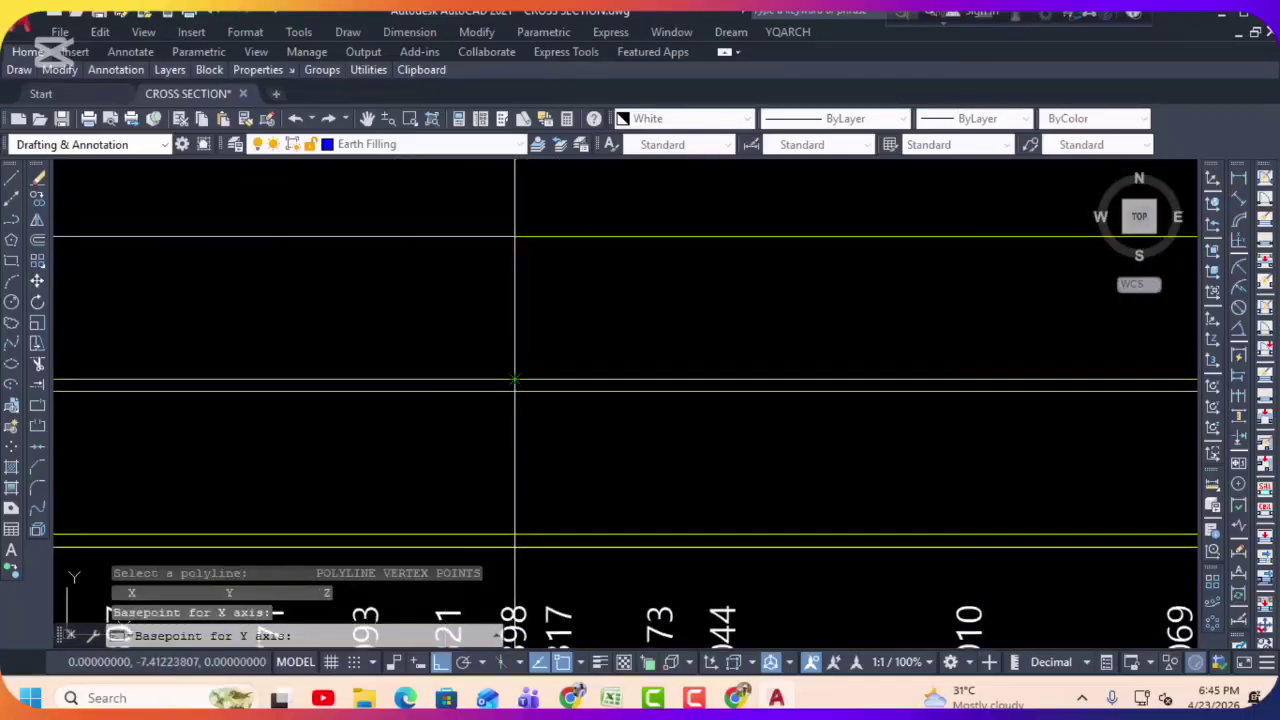
{"action": "left_click", "coordinate": [515, 380]}
Step: Check the filled data rows on the Ch.0+140.00 sheet and compare them with the Ch.0+100.00 and Ch.0+120.00 sheets
{"action": "scroll", "coordinate": [520, 385], "scroll_direction": "down", "scroll_amount": 5}
{"action": "scroll", "coordinate": [452, 340], "scroll_direction": "up", "scroll_amount": 3}
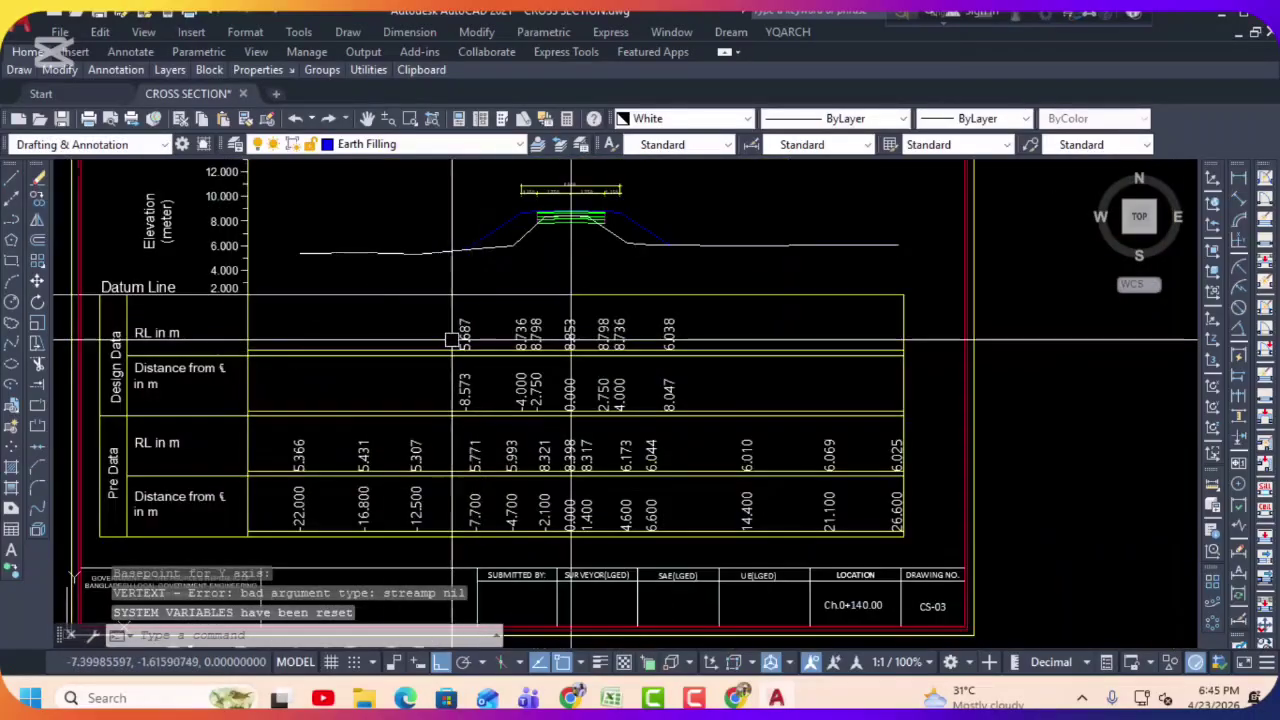
{"action": "scroll", "coordinate": [452, 340], "scroll_direction": "down", "scroll_amount": 6}
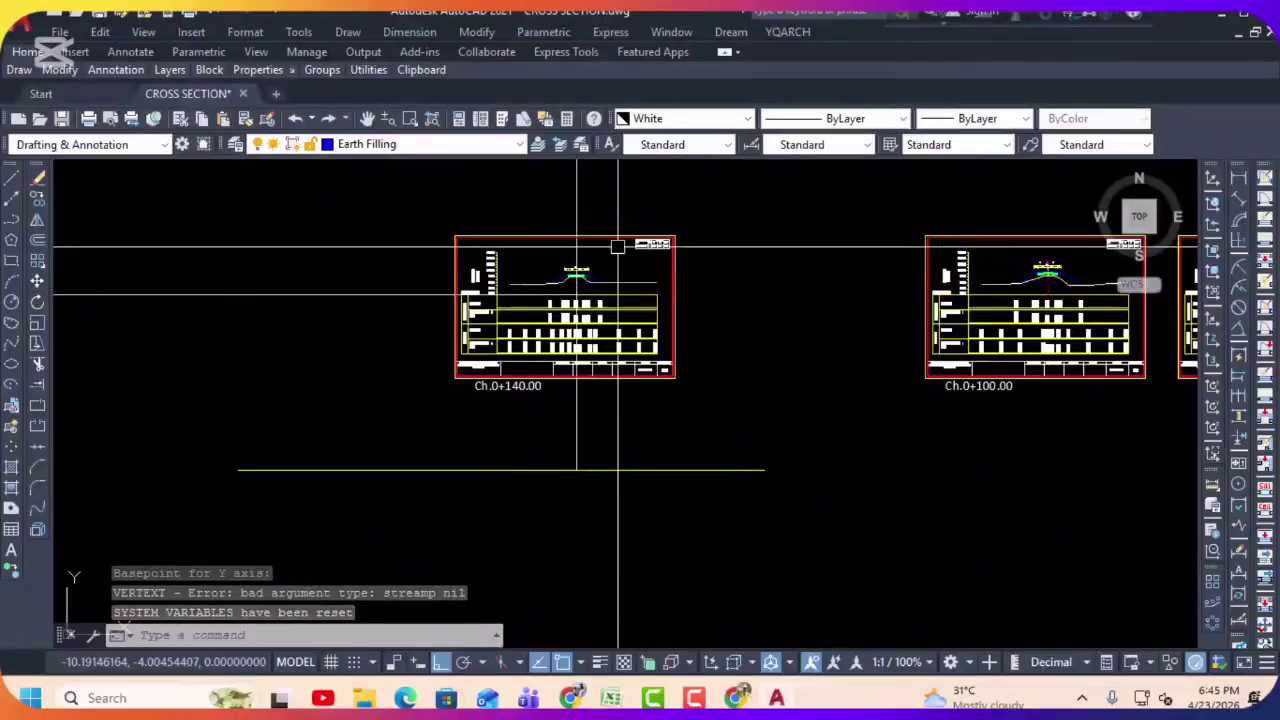
{"action": "scroll", "coordinate": [617, 245], "scroll_direction": "up", "scroll_amount": 3}
{"action": "scroll", "coordinate": [500, 286], "scroll_direction": "down", "scroll_amount": 4}
{"action": "middle_click_drag", "start_coordinate": [920, 310], "coordinate": [650, 310]}
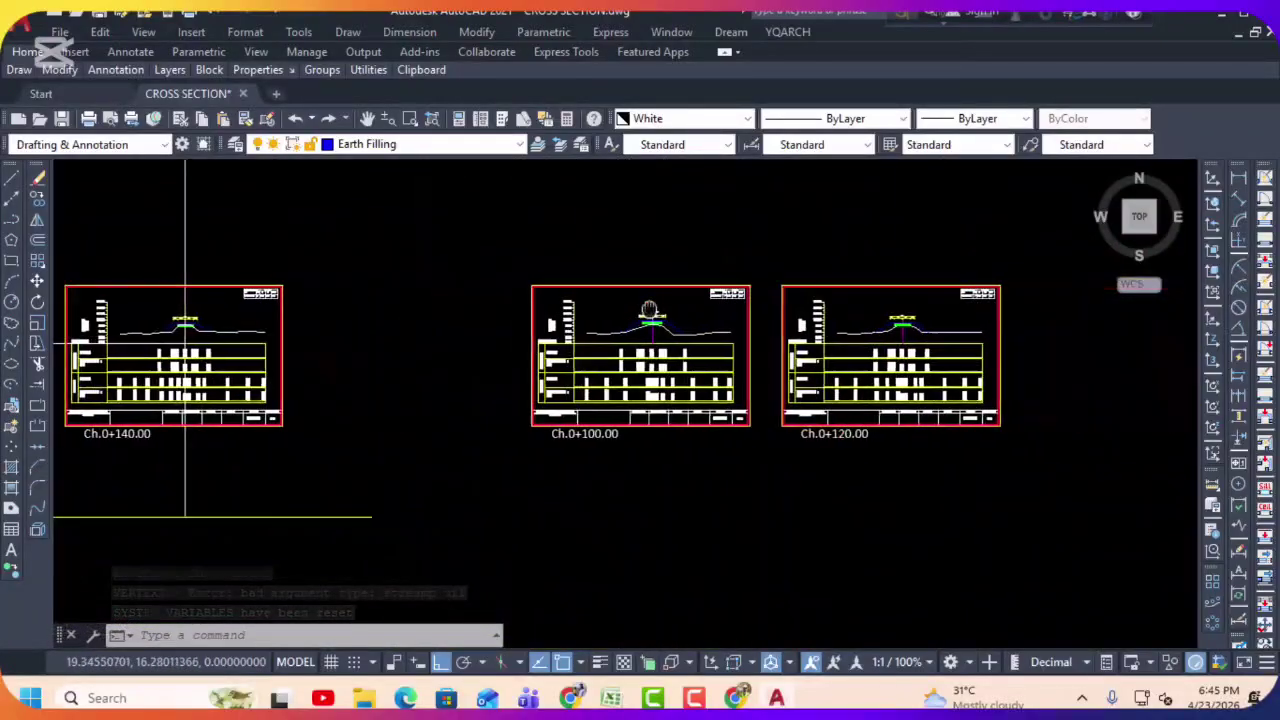
{"action": "scroll", "coordinate": [880, 294], "scroll_direction": "down", "scroll_amount": 1}
{"action": "scroll", "coordinate": [891, 286], "scroll_direction": "up", "scroll_amount": 4}
{"action": "scroll", "coordinate": [883, 286], "scroll_direction": "down", "scroll_amount": 3}
{"action": "middle_click_drag", "start_coordinate": [824, 329], "coordinate": [836, 293]}
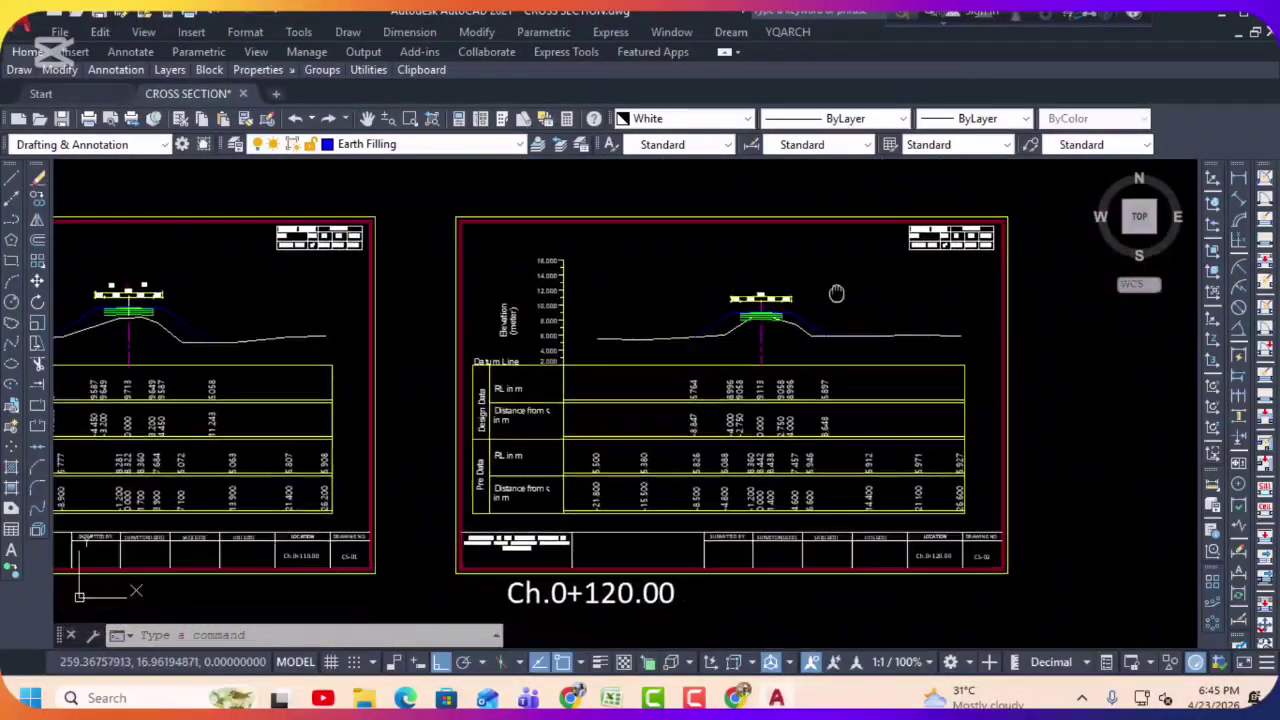
{"action": "scroll", "coordinate": [836, 293], "scroll_direction": "down", "scroll_amount": 4}
{"action": "middle_click_drag", "start_coordinate": [214, 280], "coordinate": [500, 271]}
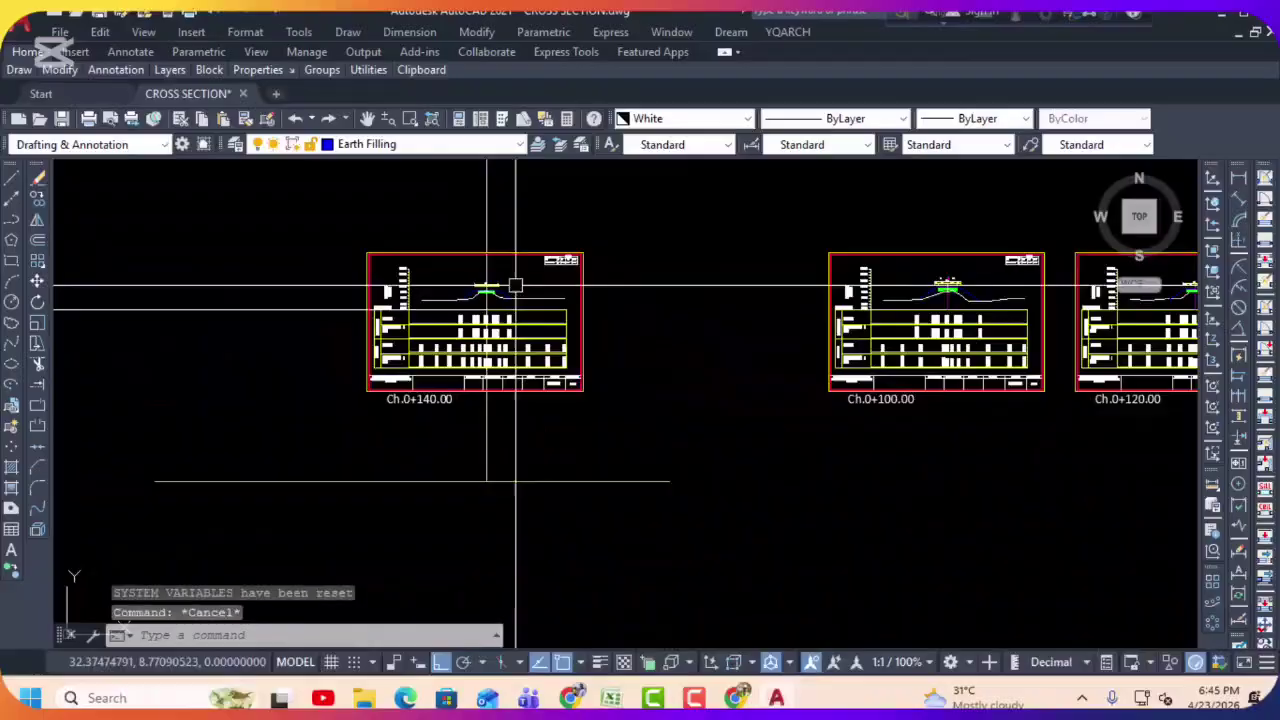
Step: Move the finished Ch.0+140.00 sheet into the row of completed sheets, directly after the Ch.0+120.00 sheet and level with it
{"action": "left_click", "coordinate": [350, 232]}
{"action": "left_click", "coordinate": [630, 410]}
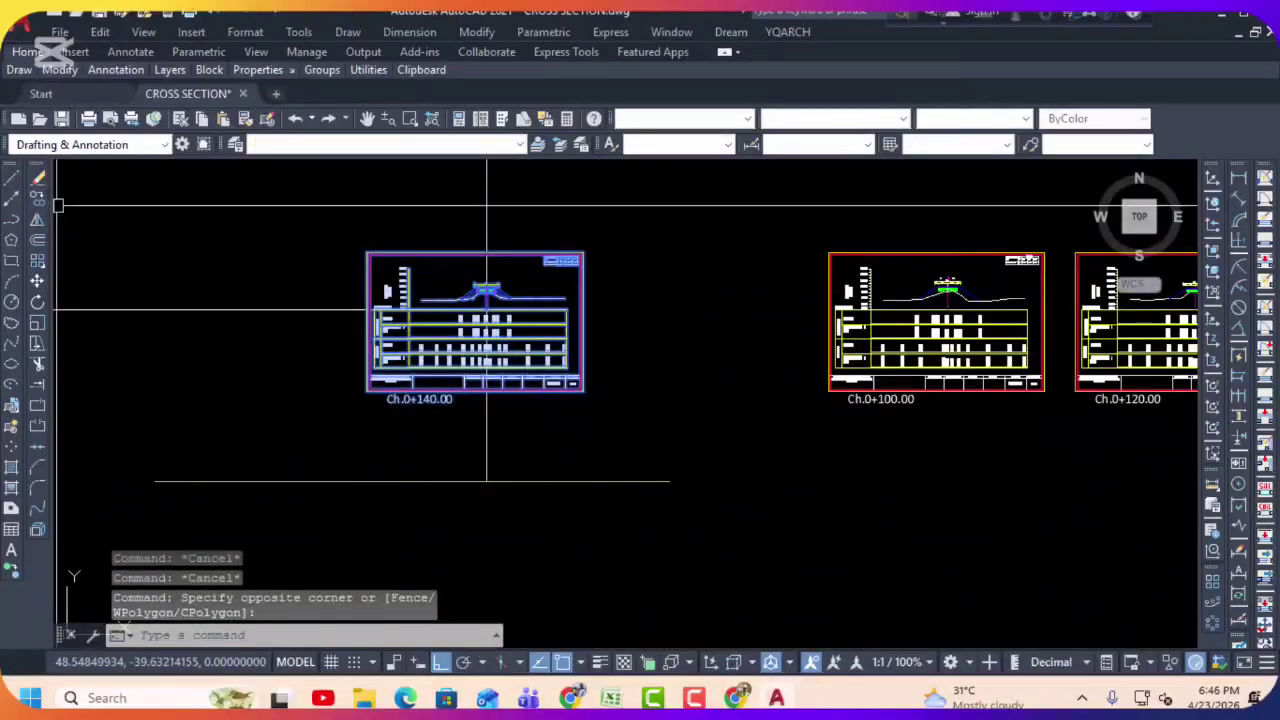
{"action": "type", "text": "m"}
{"action": "key", "text": "Return"}
{"action": "left_click", "coordinate": [367, 253]}
{"action": "scroll", "coordinate": [400, 251], "scroll_direction": "down", "scroll_amount": 6}
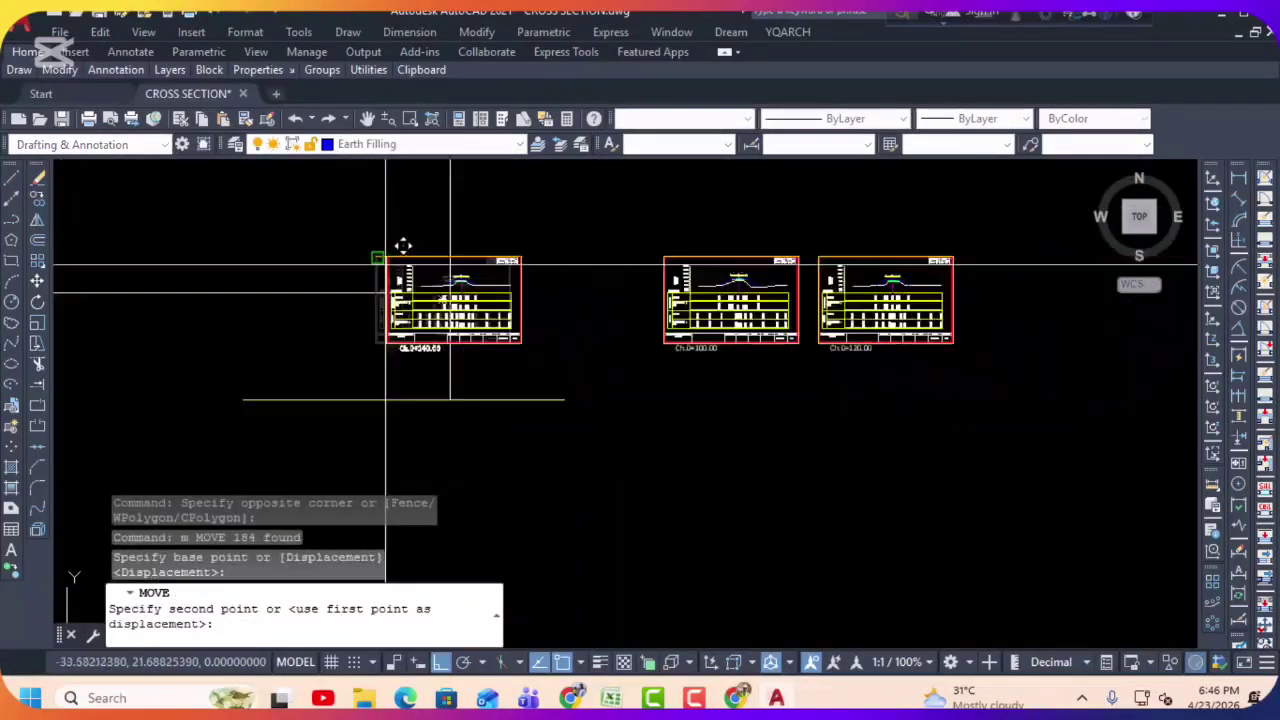
{"action": "scroll", "coordinate": [571, 277], "scroll_direction": "up", "scroll_amount": 6}
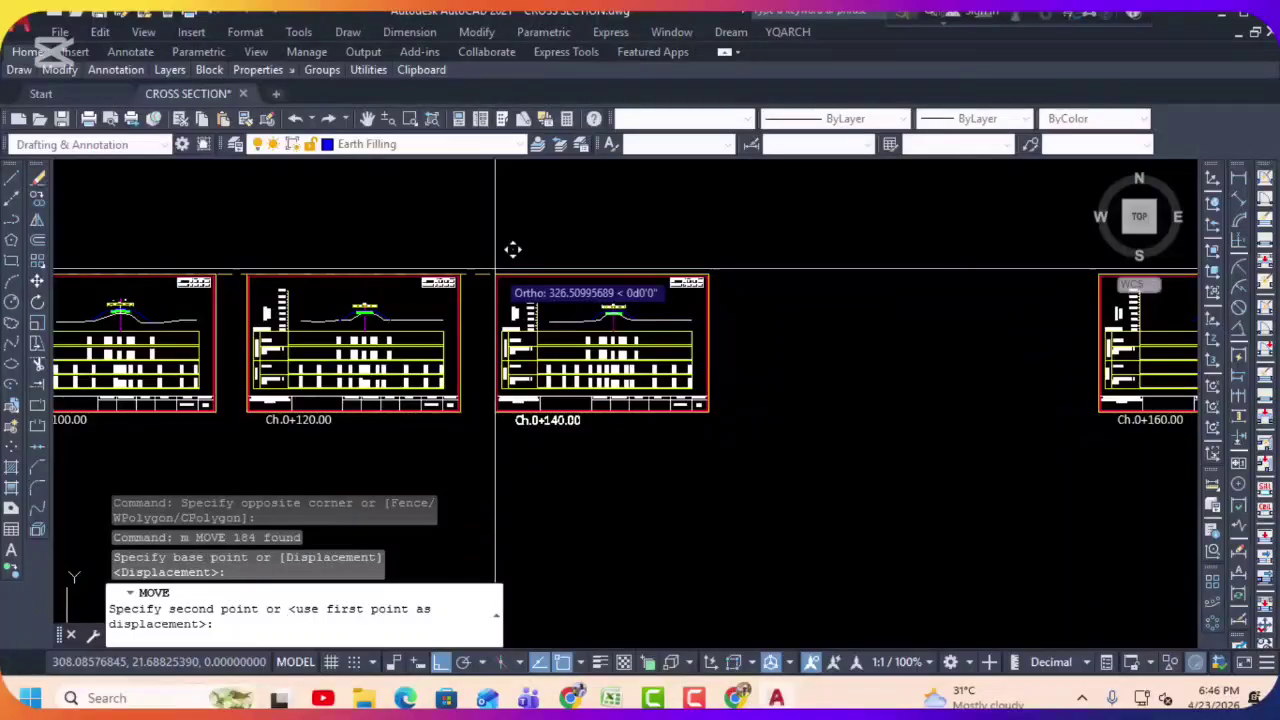
{"action": "scroll", "coordinate": [570, 265], "scroll_direction": "down", "scroll_amount": 3}
Step: Create a boundary around the left-side fill on the Ch.0+120.00 sheet and write its area into the Earthwork (Fill) L/S and TOTAL cells
{"action": "scroll", "coordinate": [520, 300], "scroll_direction": "up", "scroll_amount": 8}
{"action": "key", "text": "Escape"}
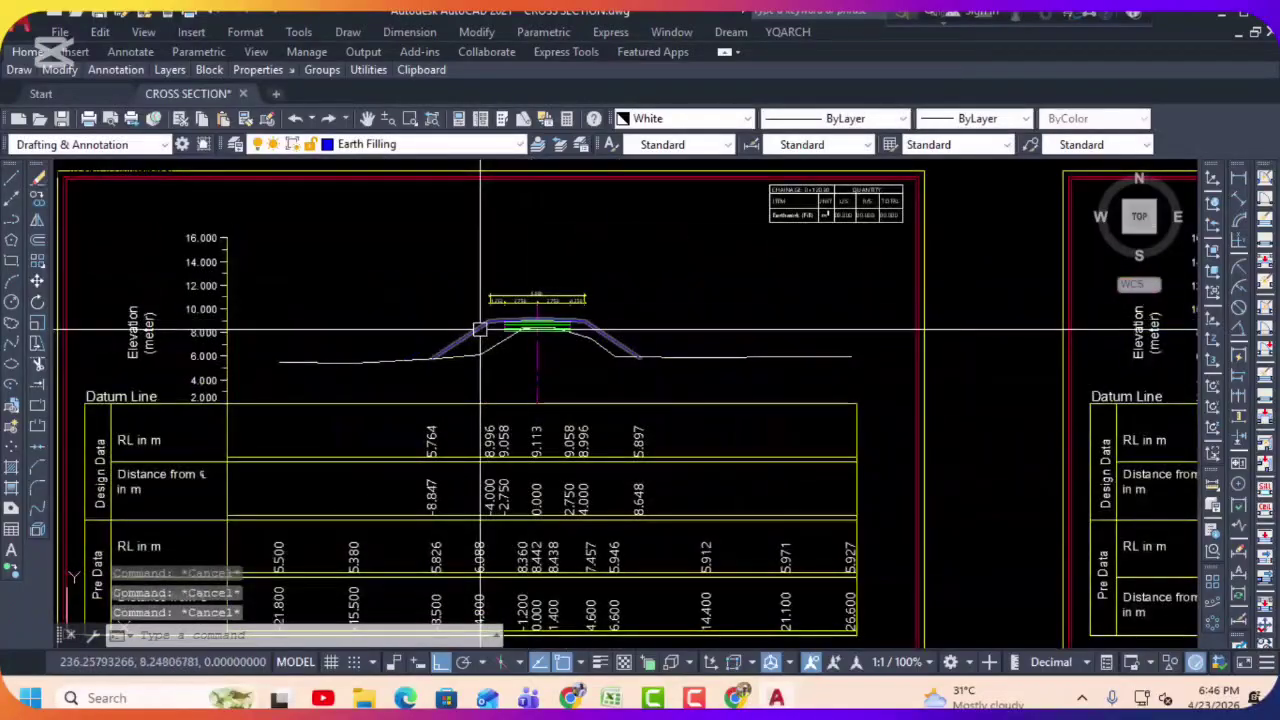
{"action": "type", "text": "h"}
{"action": "key", "text": "Return"}
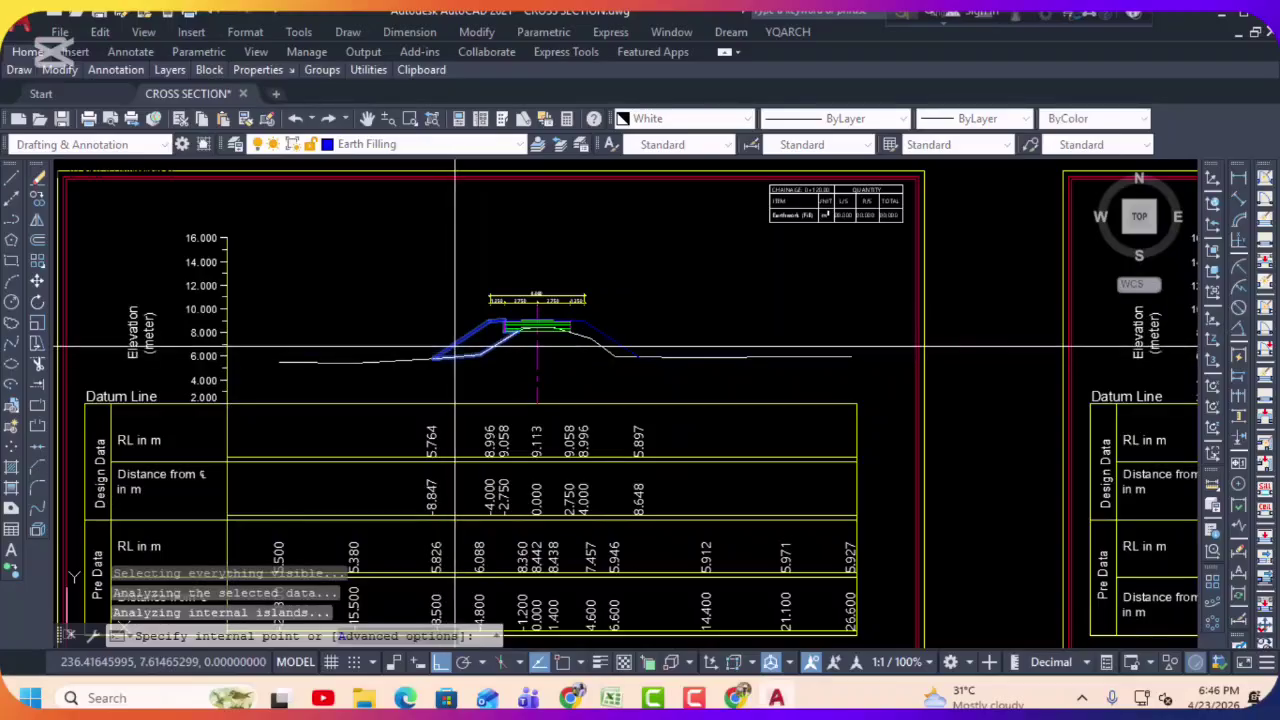
{"action": "key", "text": "Return"}
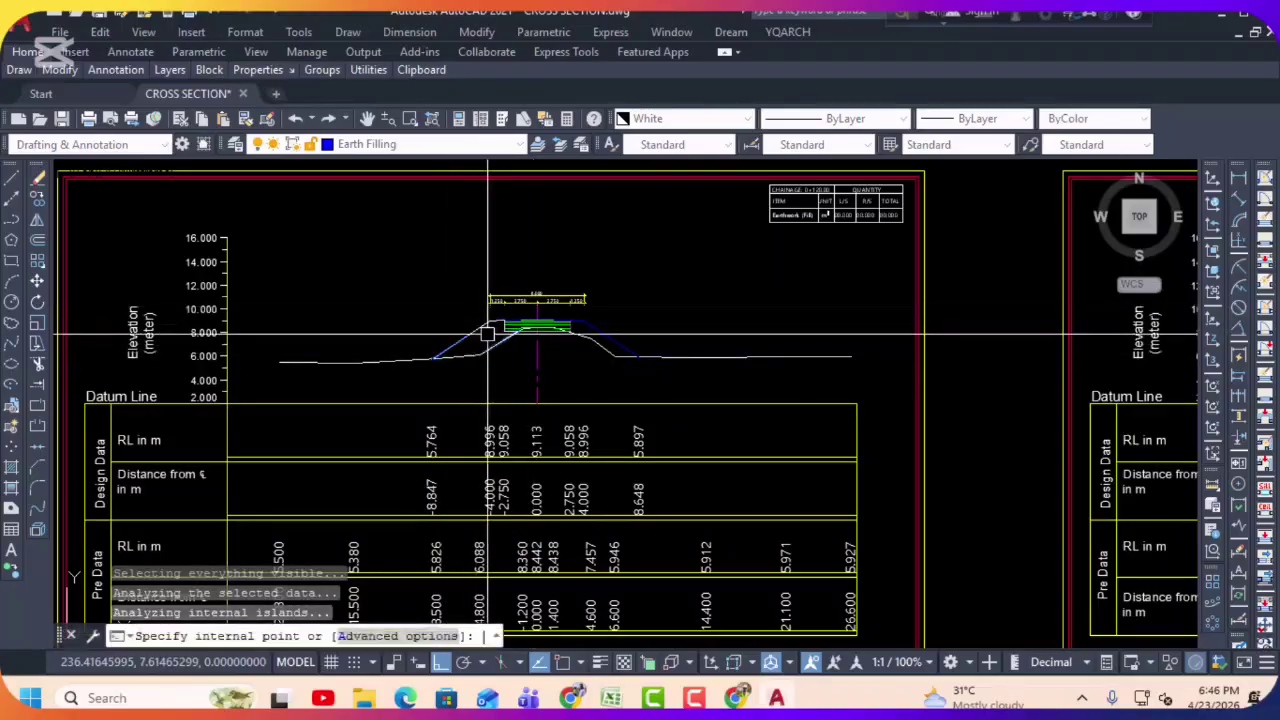
{"action": "type", "text": "xx"}
{"action": "key", "text": "Return"}
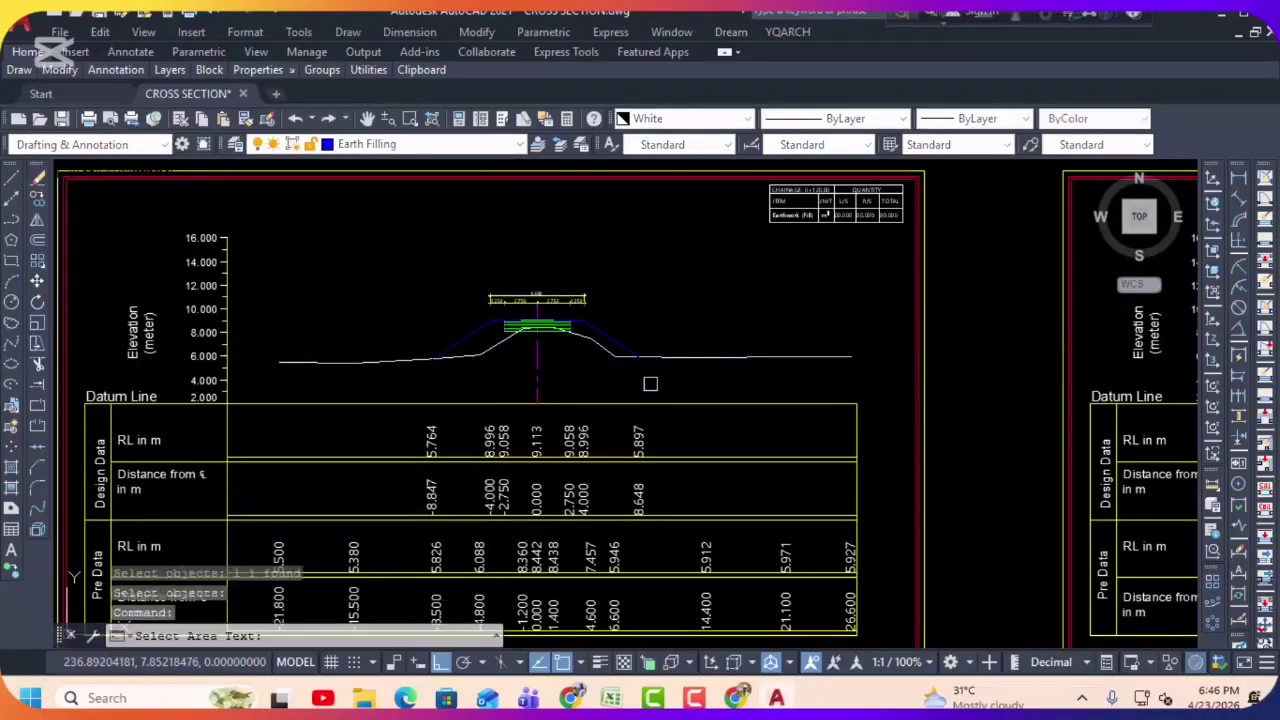
{"action": "scroll", "coordinate": [827, 214], "scroll_direction": "up", "scroll_amount": 6}
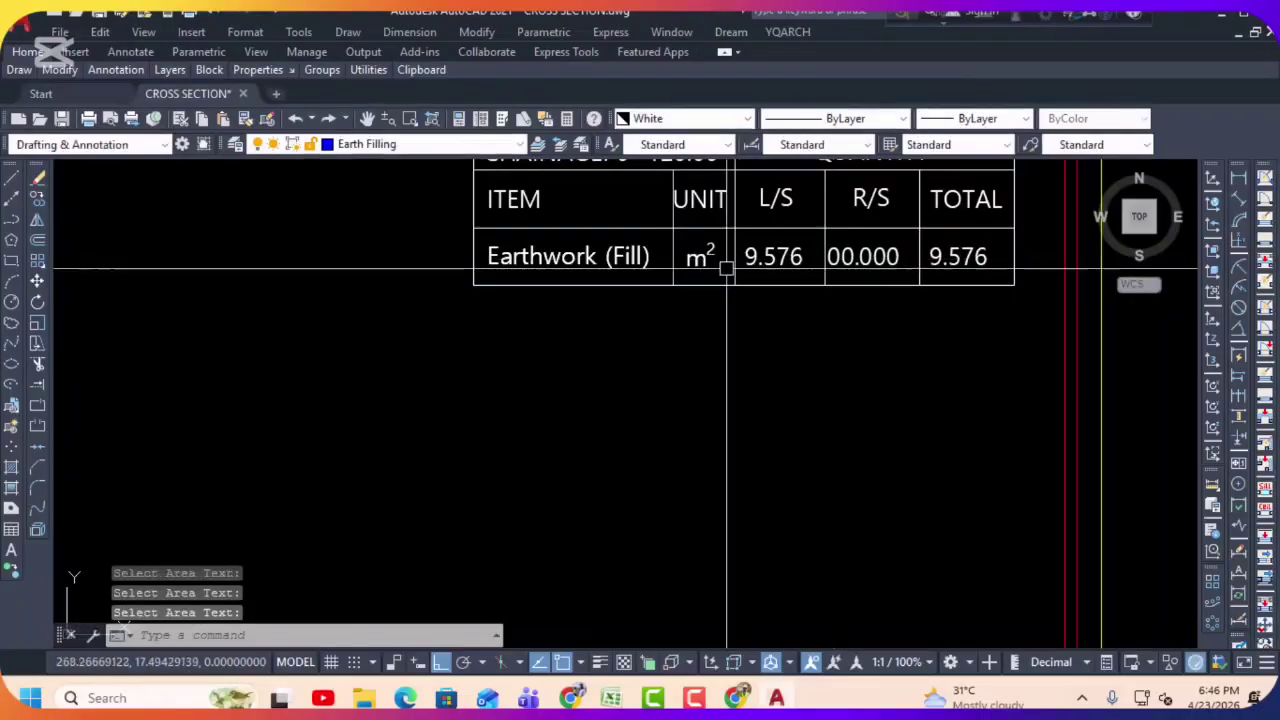
{"action": "type", "text": "esc"}
{"action": "key", "text": "Return"}
{"action": "key", "text": "Escape"}
Step: Create a boundary around the right-side fill at Ch.0+120.00, write its area into the R/S cell and add it to TOTAL
{"action": "scroll", "coordinate": [694, 265], "scroll_direction": "down", "scroll_amount": 6}
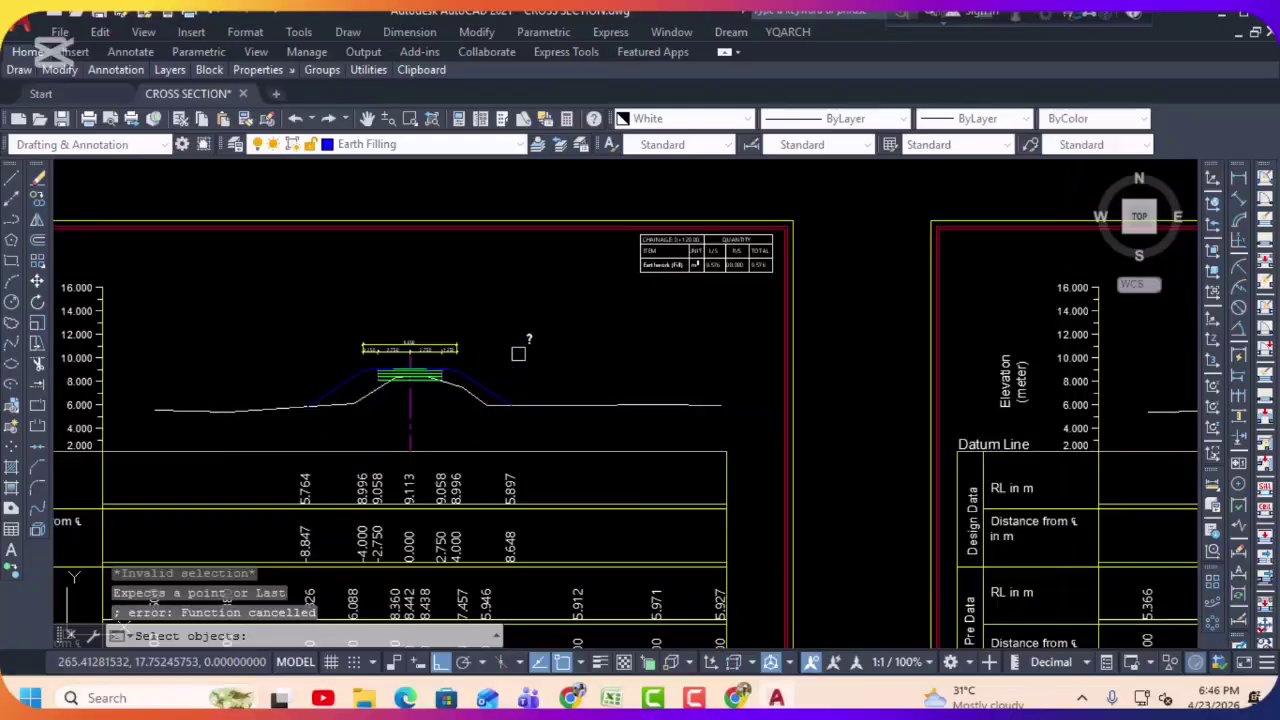
{"action": "key", "text": "Escape"}
{"action": "key", "text": "Return"}
{"action": "scroll", "coordinate": [537, 380], "scroll_direction": "up", "scroll_amount": 5}
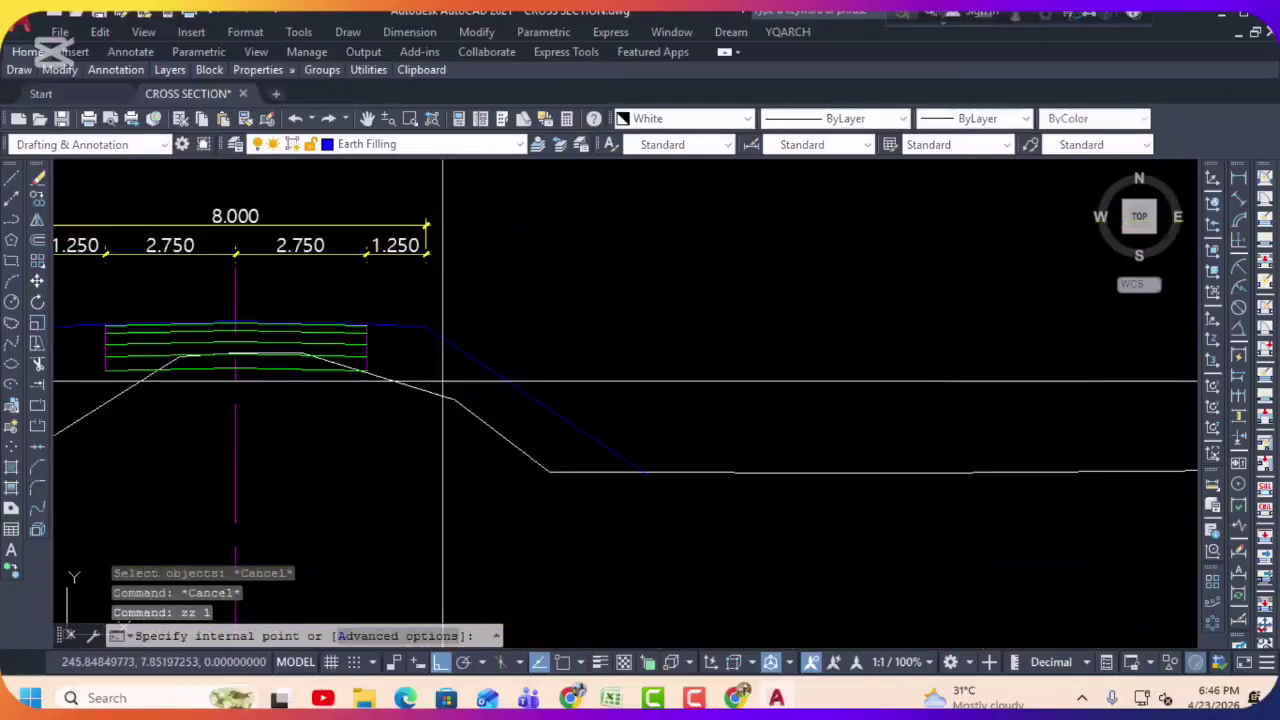
{"action": "left_click", "coordinate": [441, 377]}
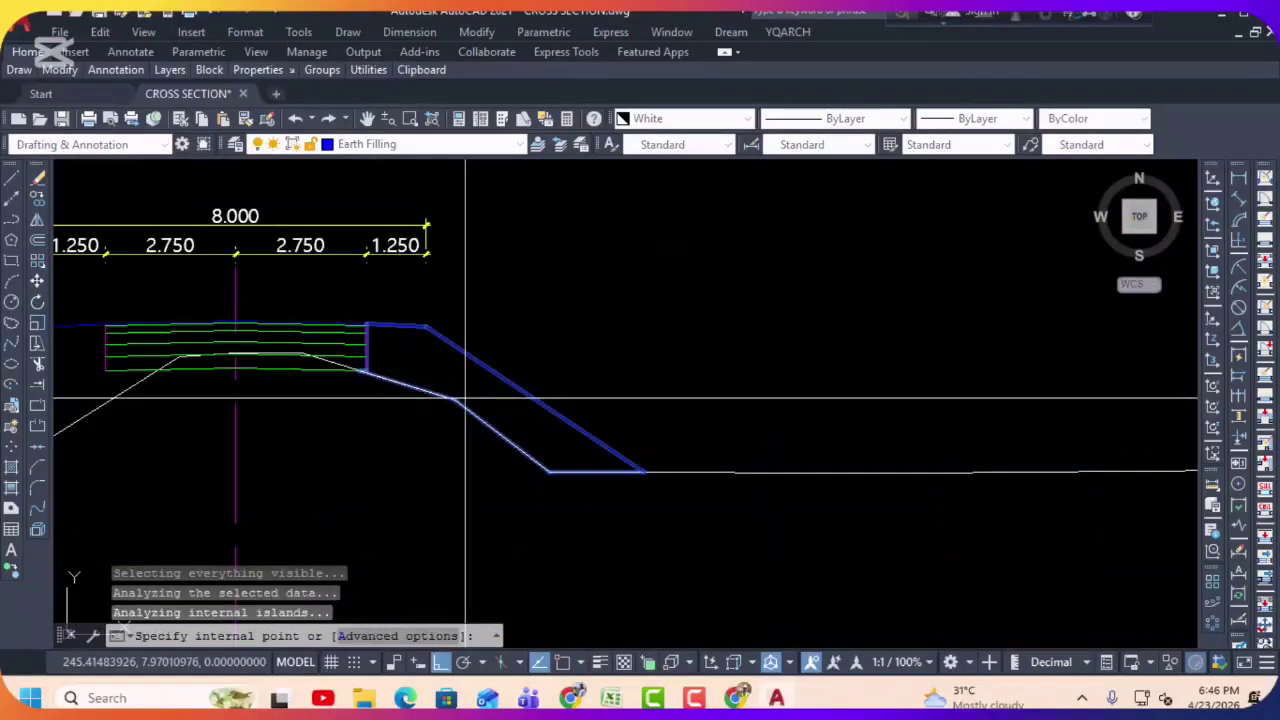
{"action": "key", "text": "Return"}
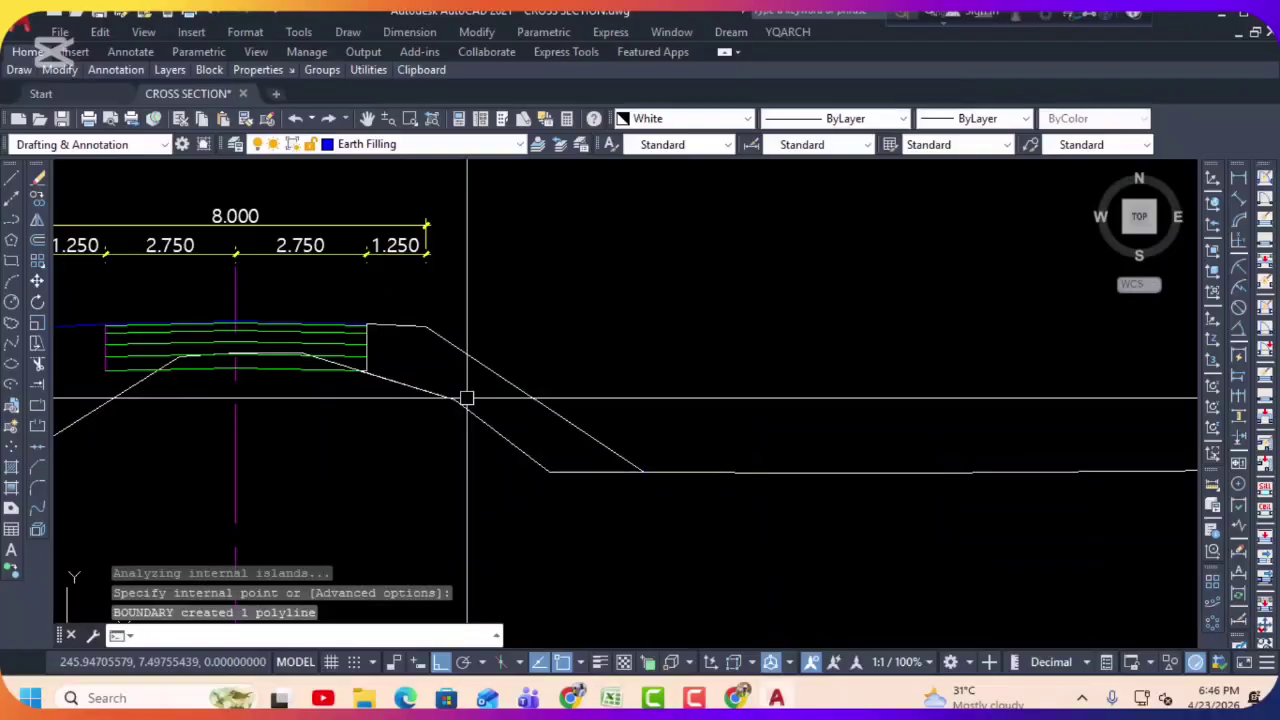
{"action": "key", "text": "Return"}
{"action": "scroll", "coordinate": [467, 399], "scroll_direction": "down", "scroll_amount": 2}
{"action": "middle_click_drag", "start_coordinate": [768, 266], "coordinate": [415, 490]}
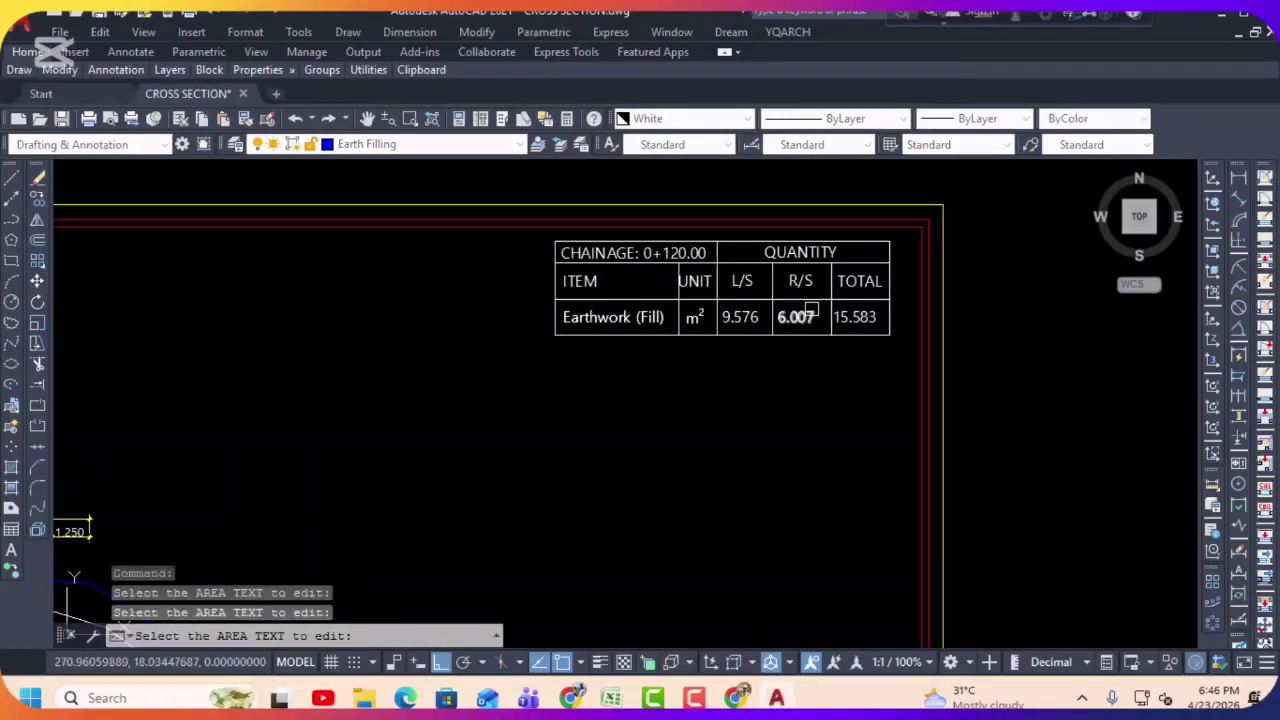
{"action": "scroll", "coordinate": [808, 314], "scroll_direction": "up", "scroll_amount": 4}
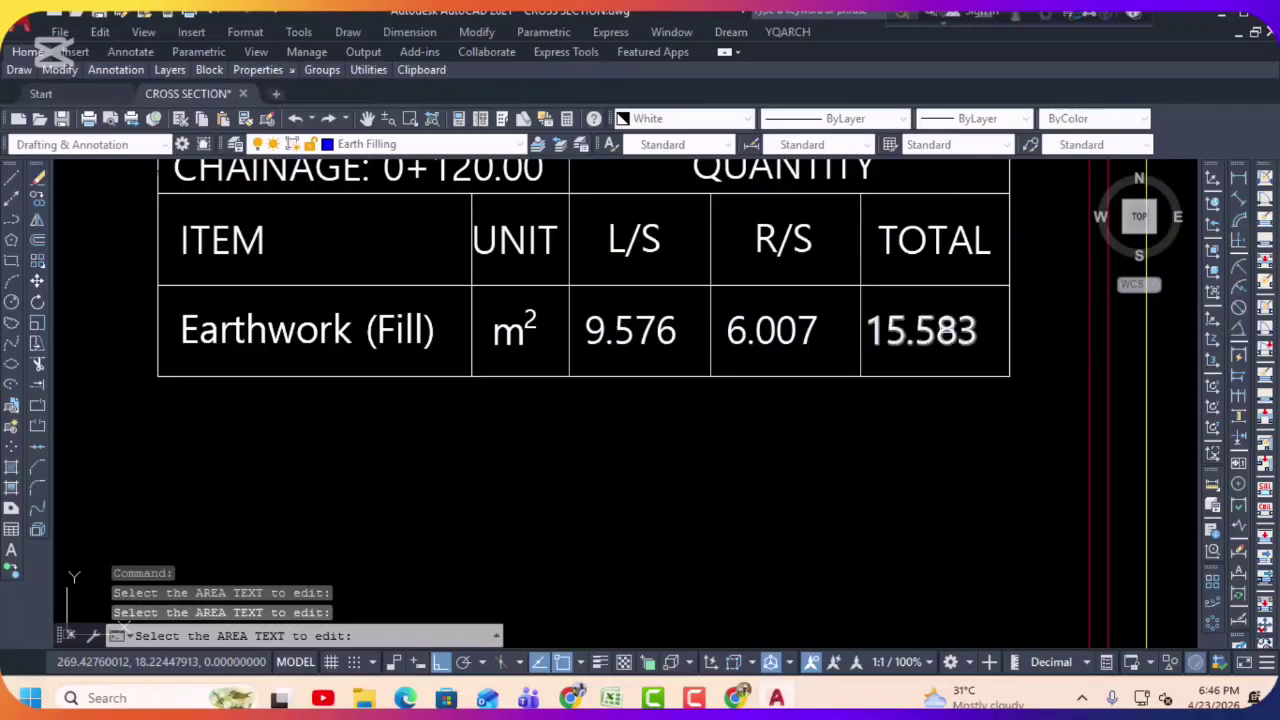
{"action": "key", "text": "Escape"}
Step: Create a boundary around the left-side fill on the Ch.0+140.00 sheet and write its area into the Earthwork (Fill) L/S and TOTAL cells
{"action": "scroll", "coordinate": [775, 340], "scroll_direction": "down", "scroll_amount": 12}
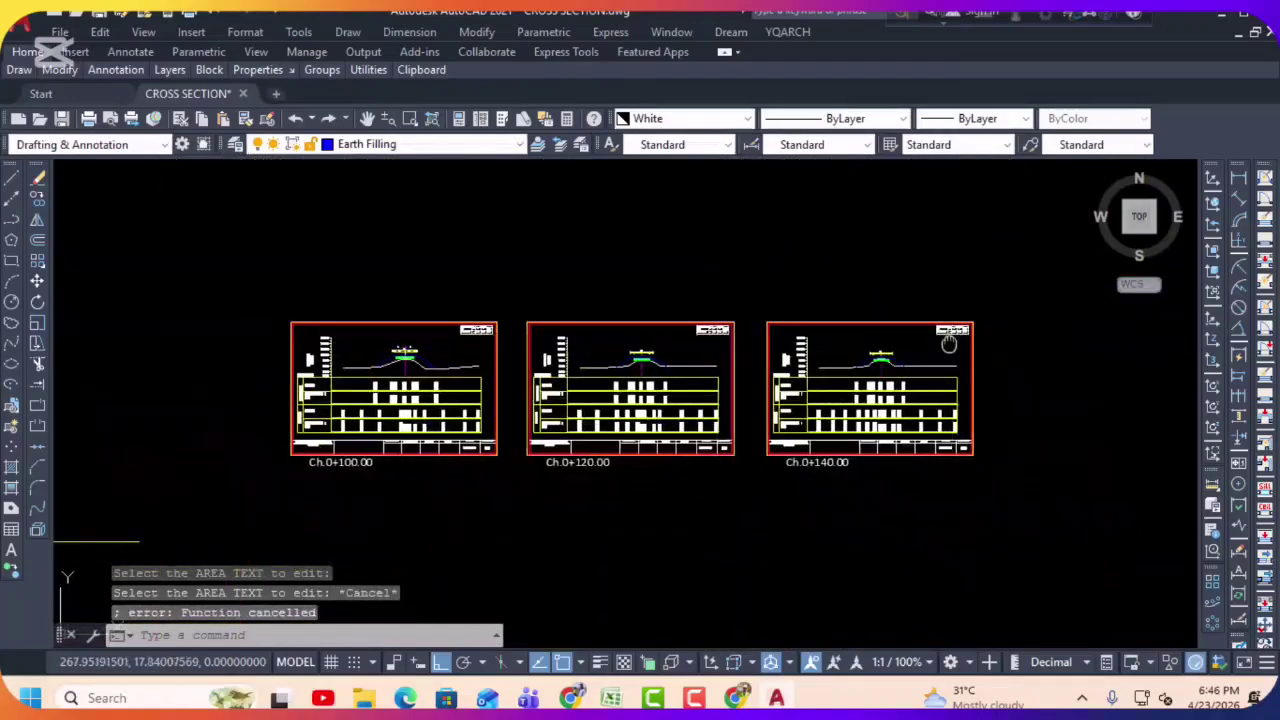
{"action": "key", "text": "Escape"}
{"action": "key", "text": "Escape"}
{"action": "type", "text": "aa"}
{"action": "key", "text": "Return"}
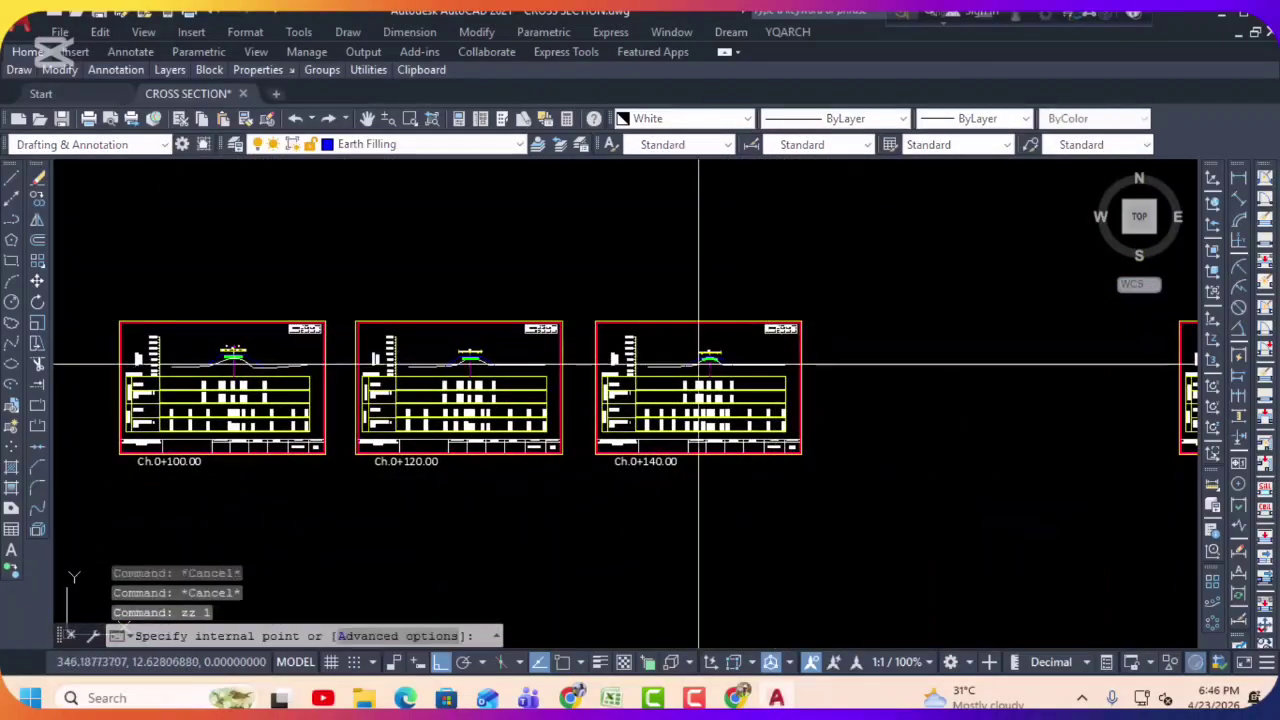
{"action": "scroll", "coordinate": [700, 351], "scroll_direction": "up", "scroll_amount": 6}
{"action": "left_click", "coordinate": [700, 355]}
{"action": "key", "text": "Return"}
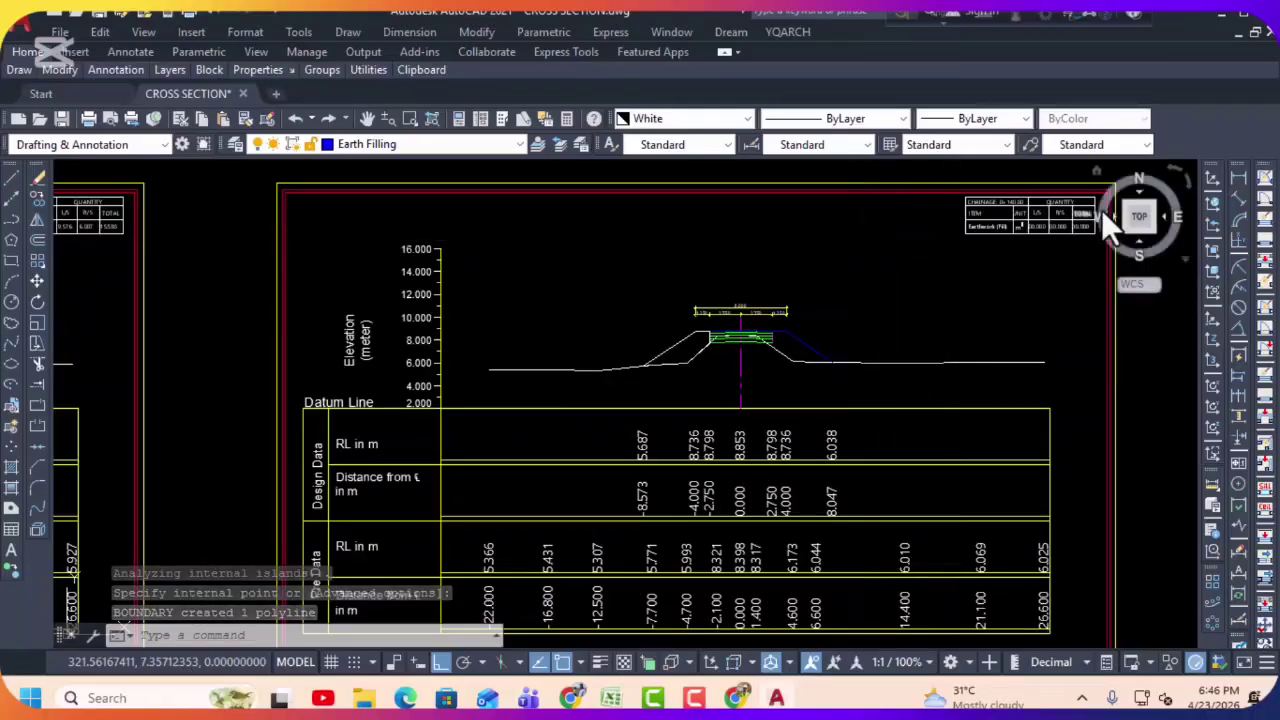
{"action": "scroll", "coordinate": [1028, 226], "scroll_direction": "up", "scroll_amount": 6}
{"action": "middle_click_drag", "start_coordinate": [987, 243], "coordinate": [795, 243]}
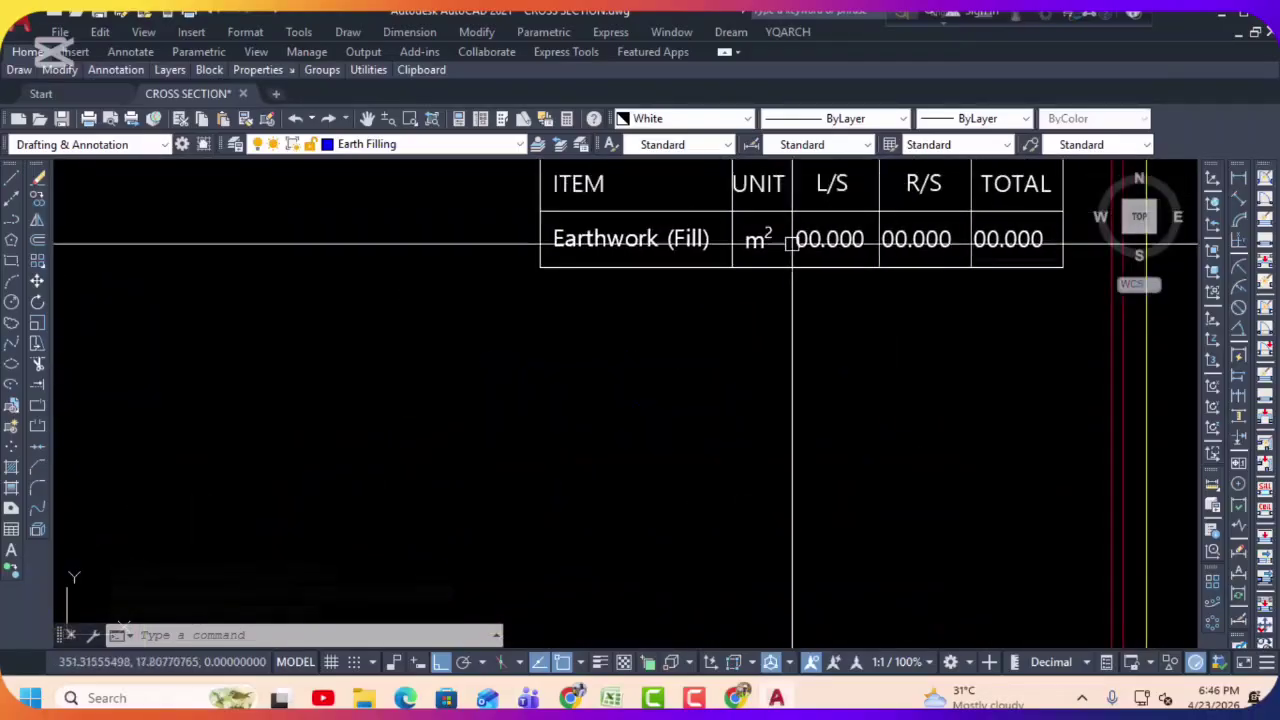
{"action": "scroll", "coordinate": [830, 243], "scroll_direction": "down", "scroll_amount": 2}
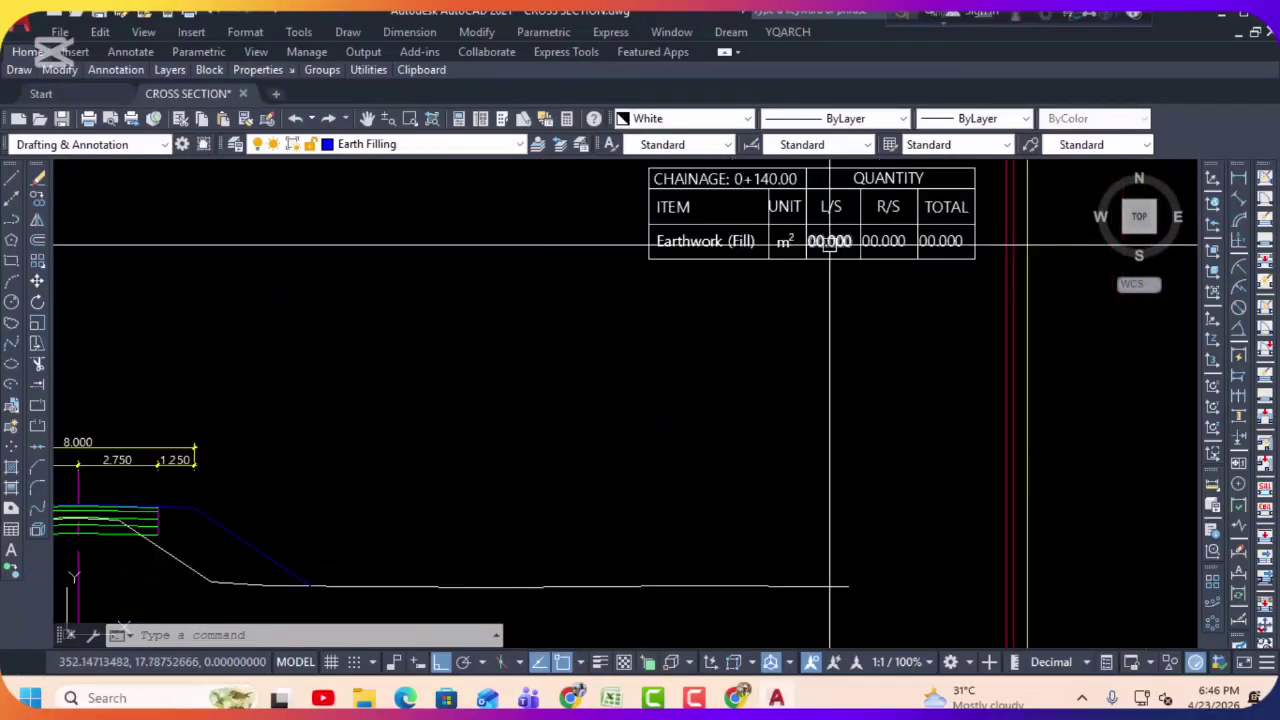
{"action": "type", "text": "ae"}
{"action": "key", "text": "Return"}
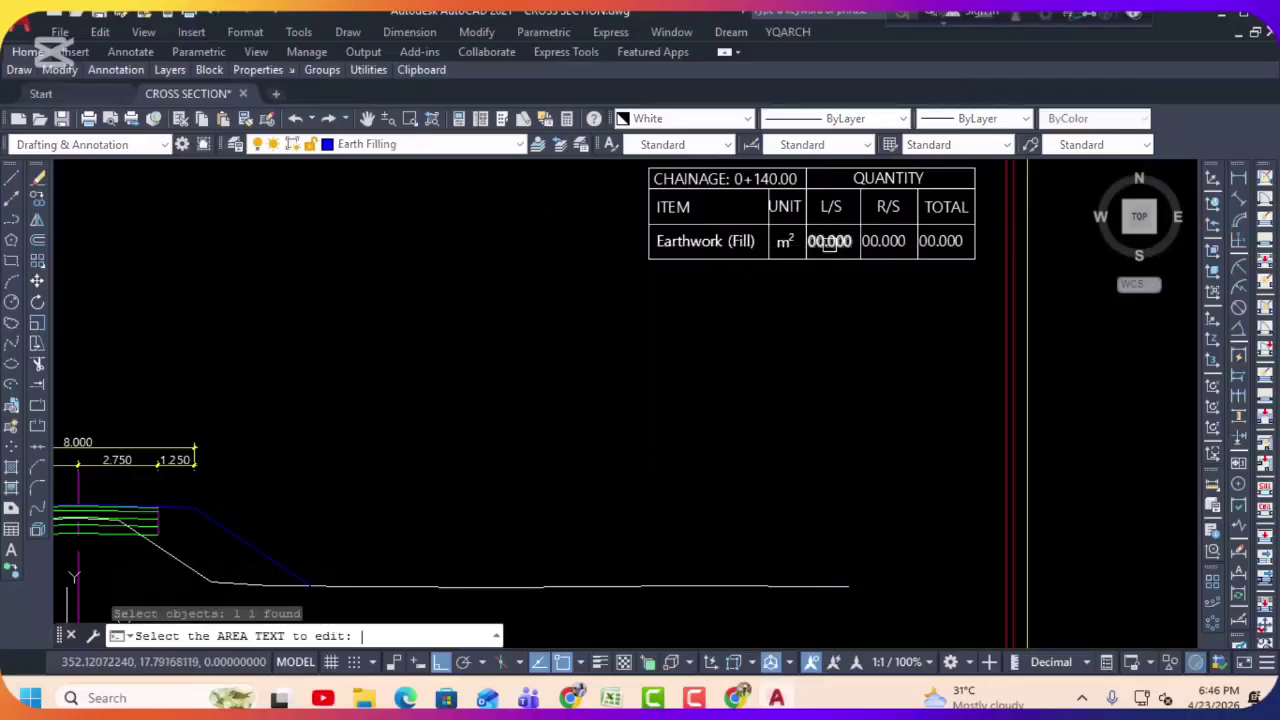
{"action": "scroll", "coordinate": [830, 241], "scroll_direction": "up", "scroll_amount": 2}
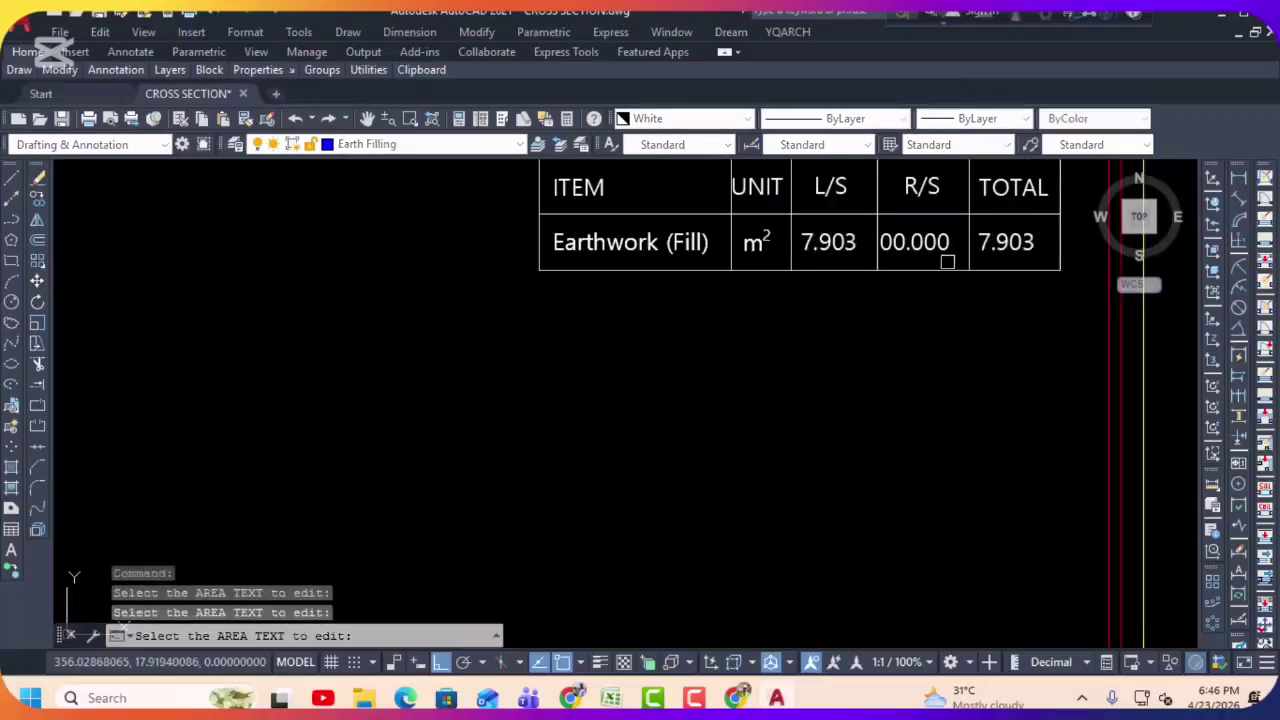
{"action": "key", "text": "Escape"}
Step: Create a boundary around the right-side fill at Ch.0+140.00, write its area into the R/S cell and add it to TOTAL
{"action": "type", "text": "zz"}
{"action": "key", "text": "Return"}
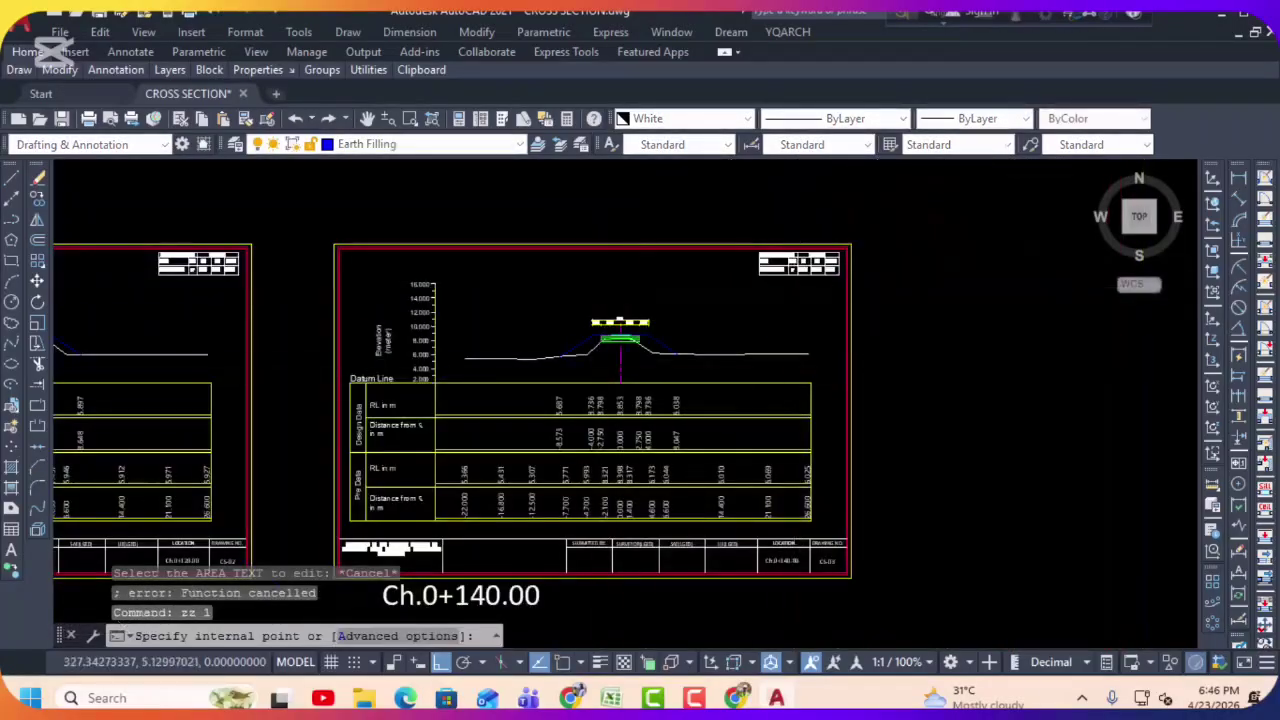
{"action": "scroll", "coordinate": [628, 367], "scroll_direction": "up", "scroll_amount": 7}
{"action": "left_click", "coordinate": [698, 300]}
{"action": "key", "text": "Return"}
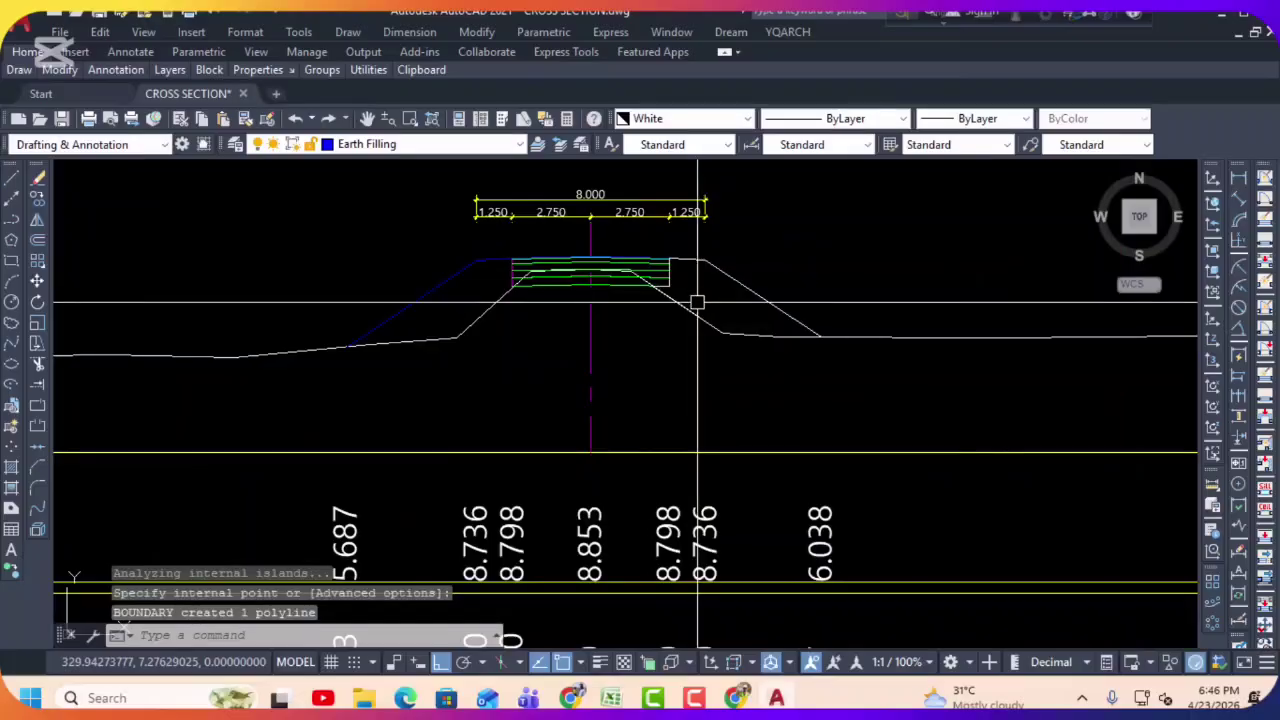
{"action": "type", "text": "ae"}
{"action": "key", "text": "Return"}
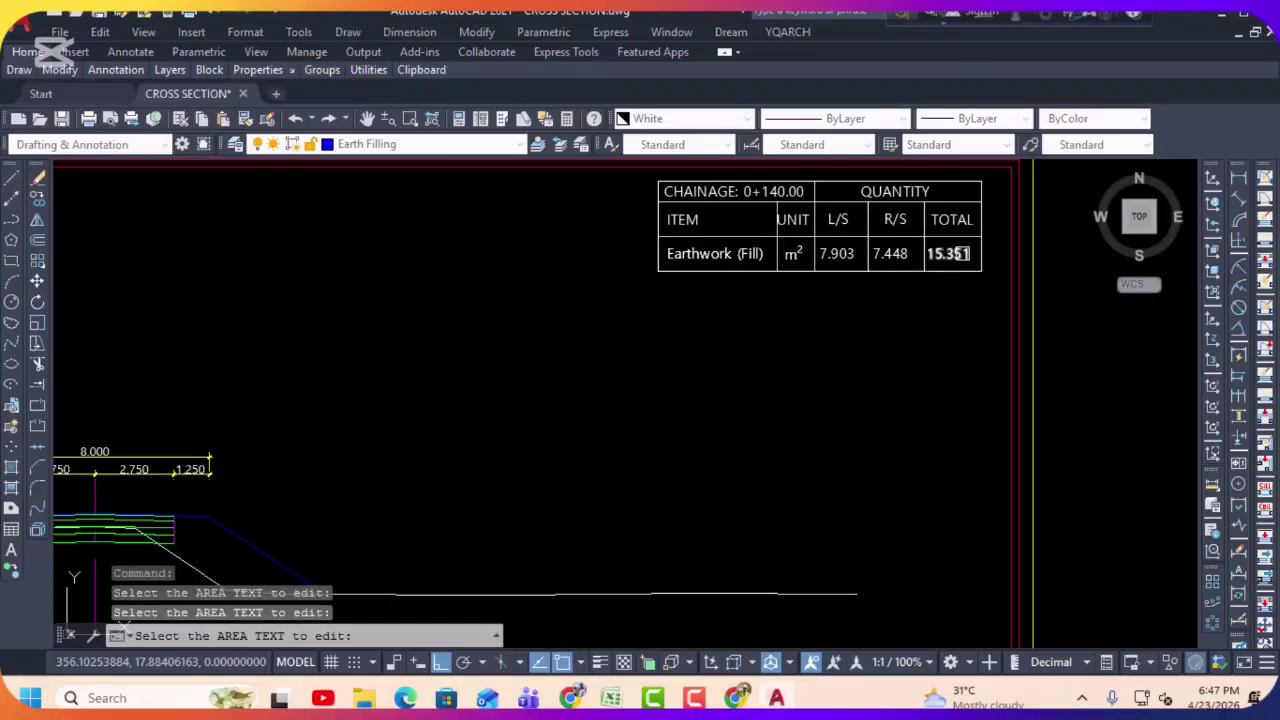
{"action": "scroll", "coordinate": [962, 254], "scroll_direction": "up", "scroll_amount": 2}
{"action": "key", "text": "Escape"}
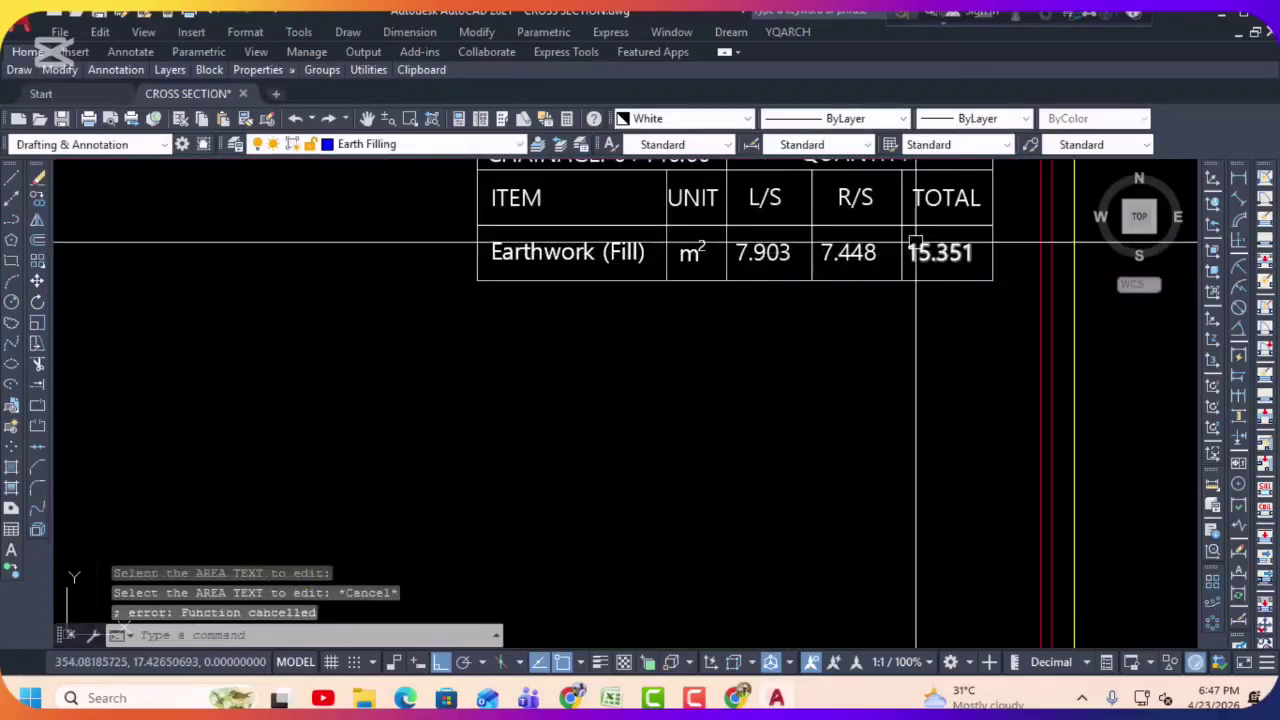
{"action": "scroll", "coordinate": [916, 242], "scroll_direction": "down", "scroll_amount": 5}
{"action": "middle_click_drag", "start_coordinate": [883, 297], "coordinate": [591, 309]}
{"action": "scroll", "coordinate": [641, 305], "scroll_direction": "down", "scroll_amount": 1}
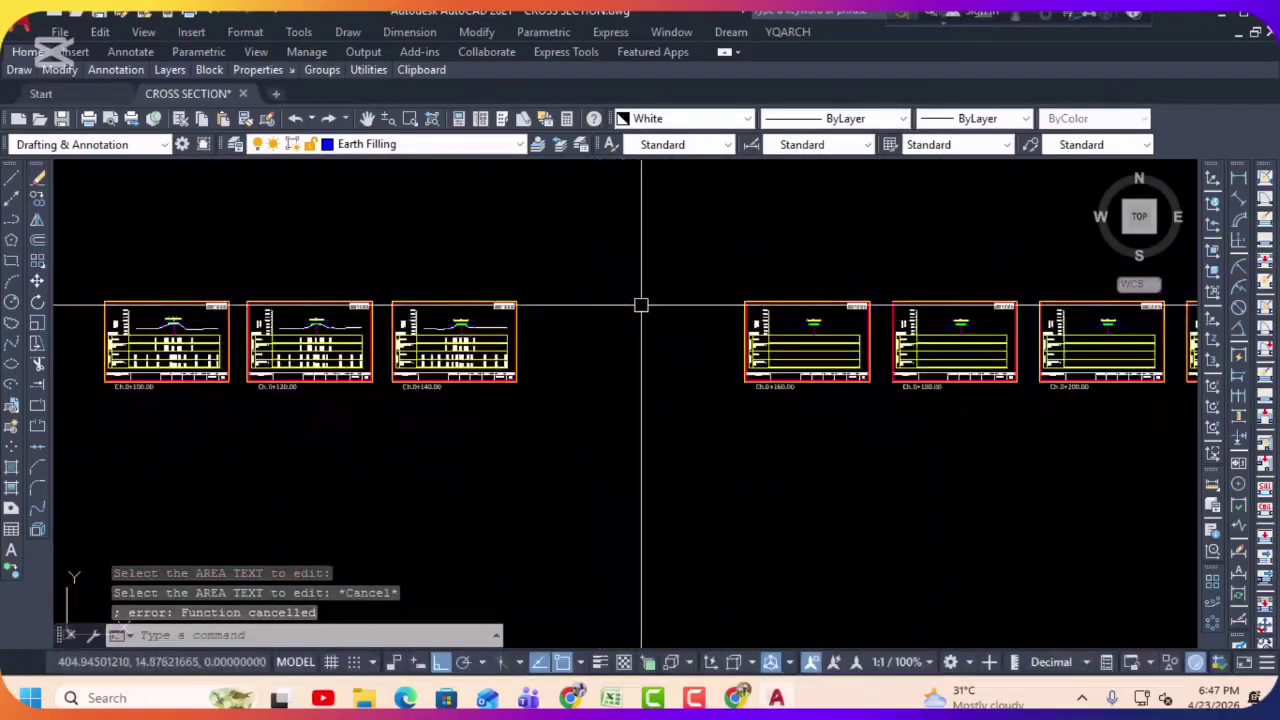
{"action": "key", "text": "Escape"}
{"action": "left_click", "coordinate": [651, 279]}
{"action": "left_click", "coordinate": [873, 407]}
{"action": "type", "text": "m"}
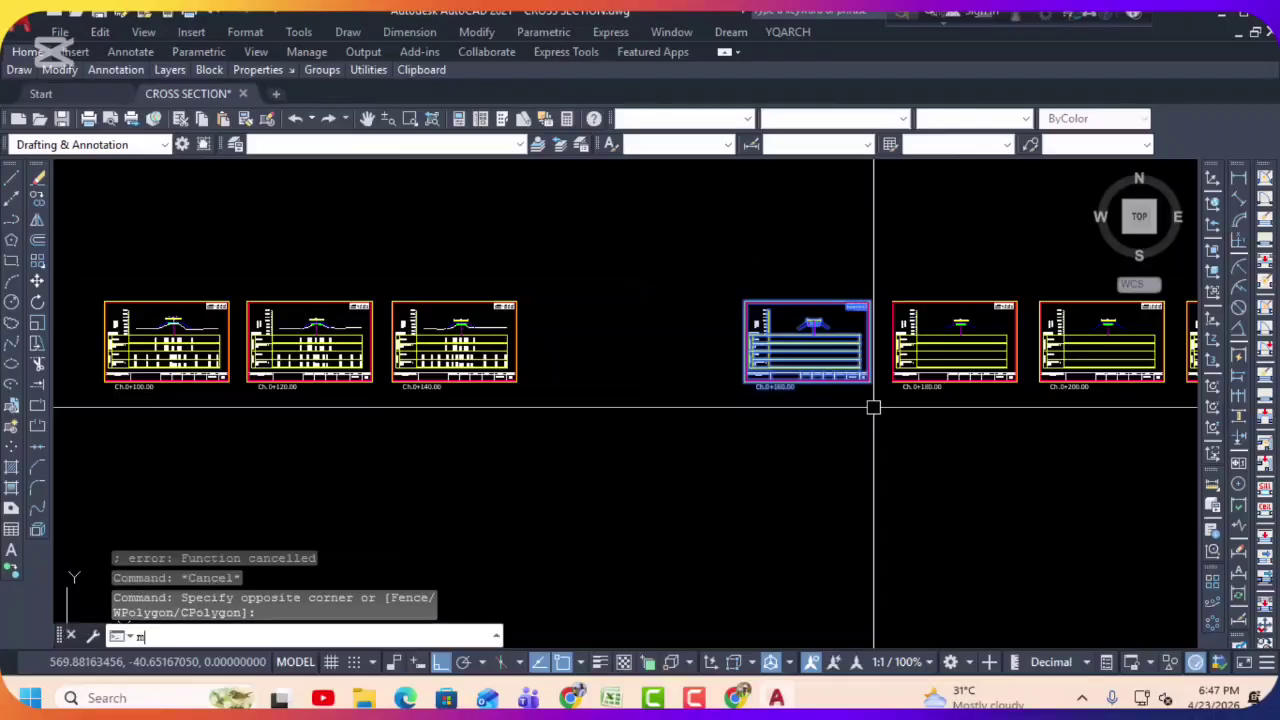
{"action": "key", "text": "Return"}
{"action": "scroll", "coordinate": [826, 348], "scroll_direction": "up", "scroll_amount": 8}
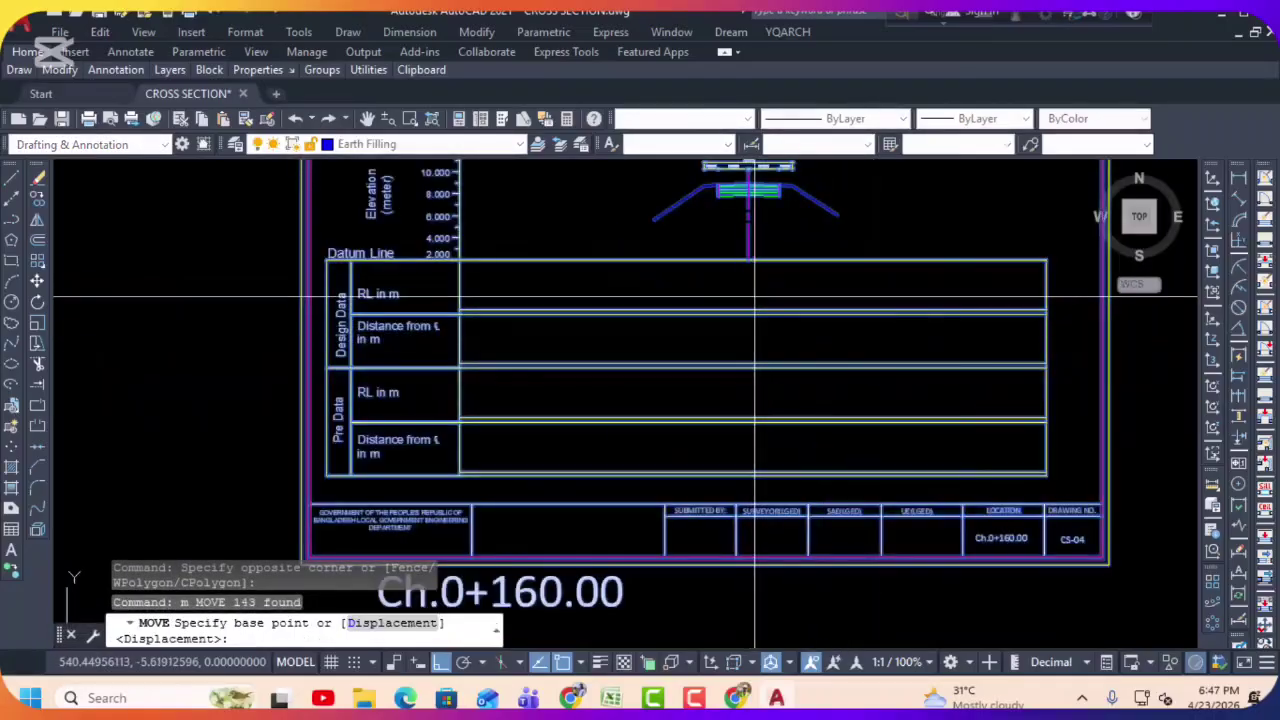
{"action": "left_click", "coordinate": [748, 238]}
{"action": "scroll", "coordinate": [762, 262], "scroll_direction": "down", "scroll_amount": 6}
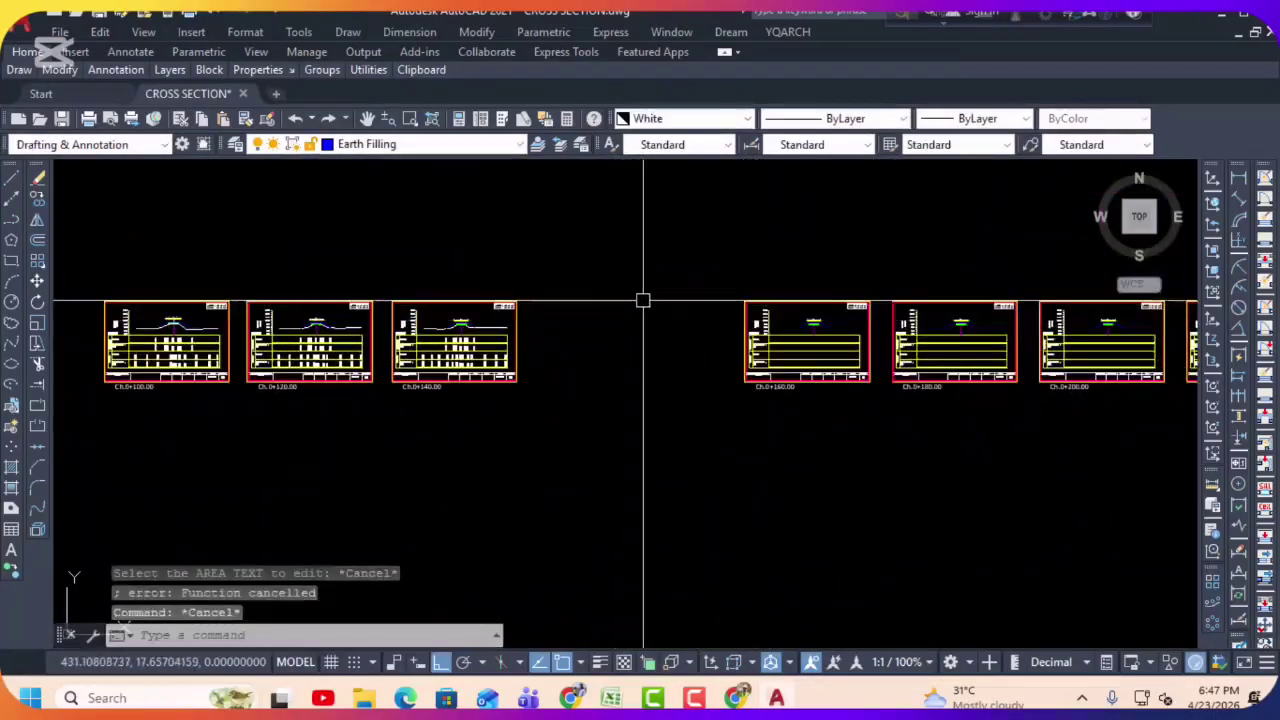
Step: Move the Ch.0+160.00 sheet from its centreline and datum line crossing to the crossing of the reference lines at 0,2
{"action": "left_click", "coordinate": [651, 279]}
{"action": "left_click", "coordinate": [873, 407]}
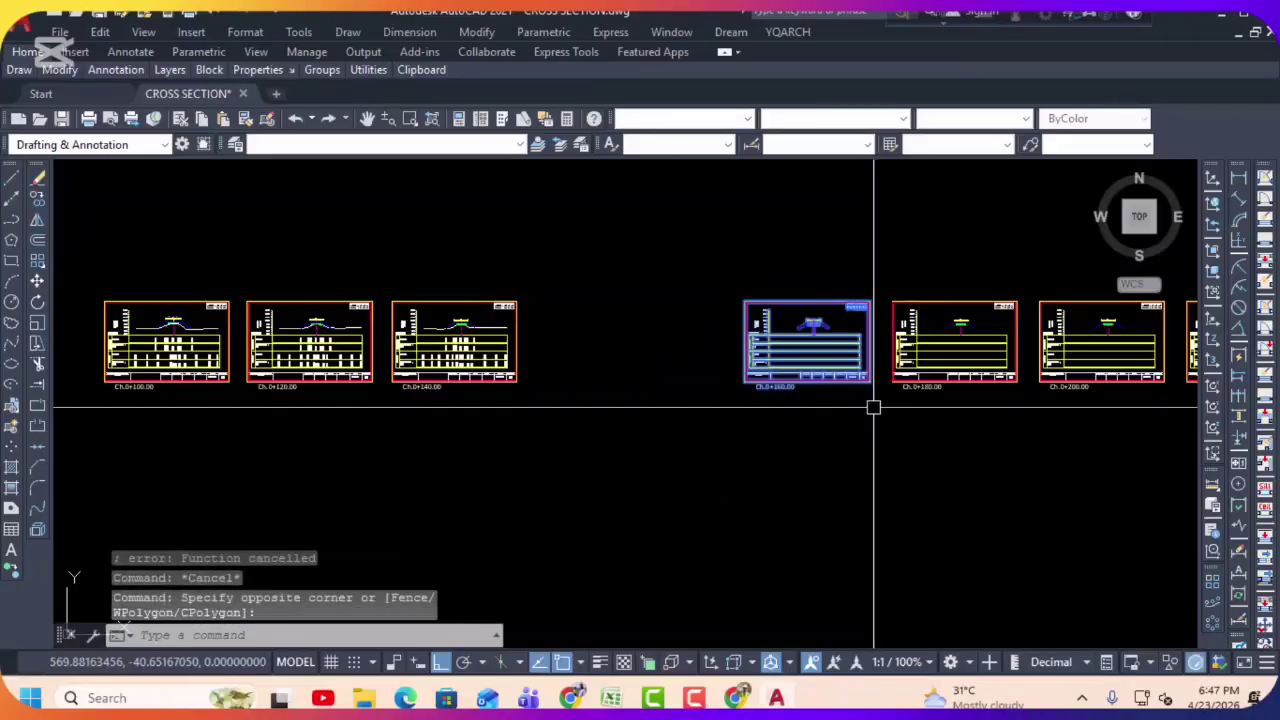
{"action": "type", "text": "m"}
{"action": "key", "text": "Return"}
{"action": "scroll", "coordinate": [830, 360], "scroll_direction": "up", "scroll_amount": 8}
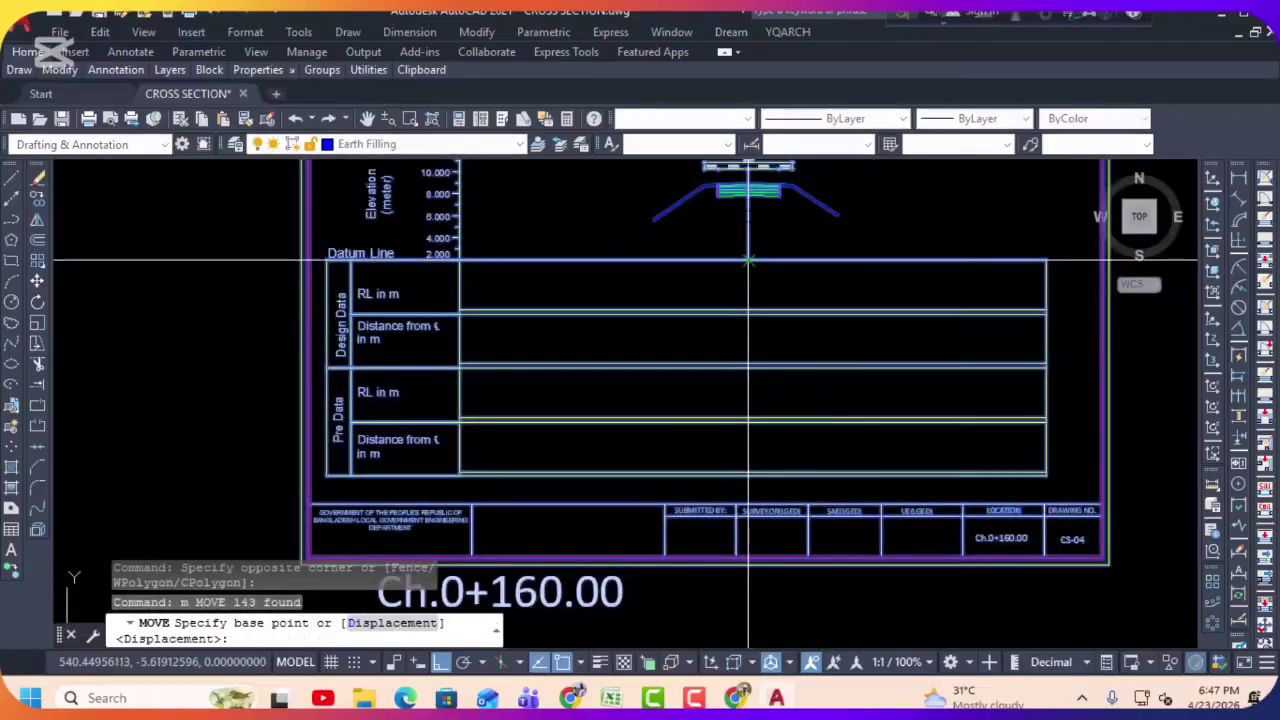
{"action": "left_click", "coordinate": [748, 260]}
{"action": "scroll", "coordinate": [755, 265], "scroll_direction": "down", "scroll_amount": 6}
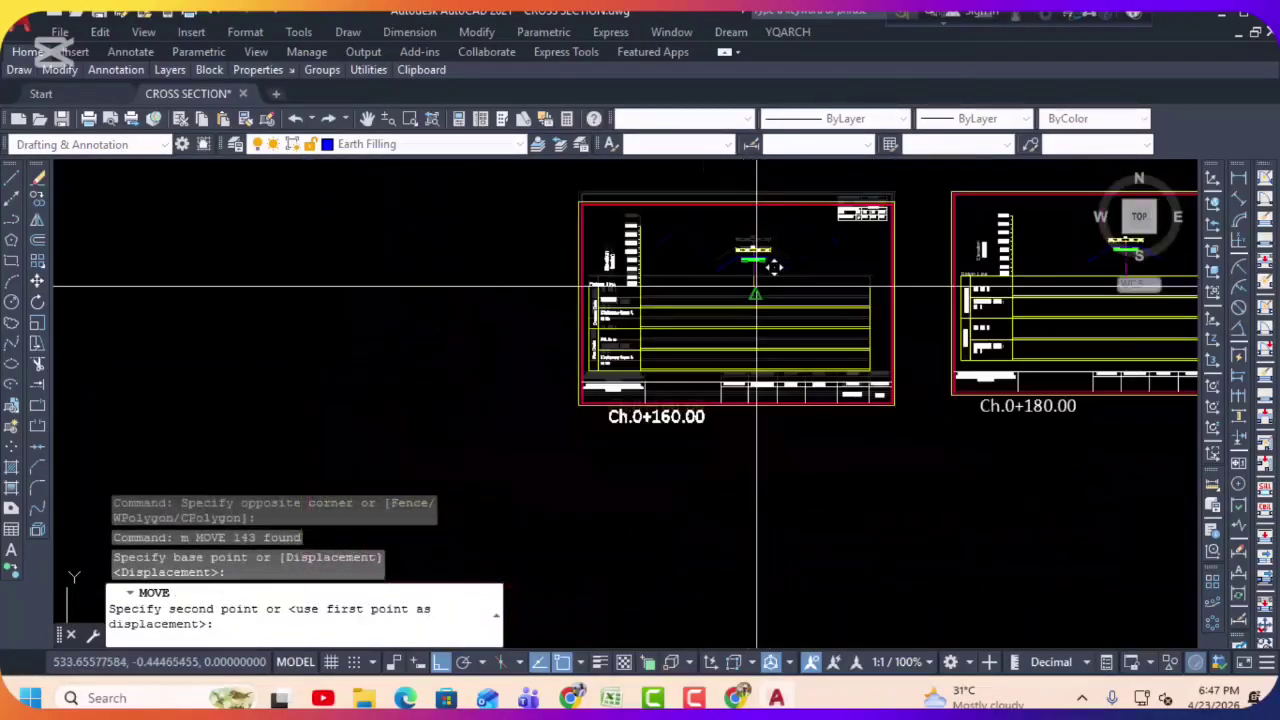
{"action": "middle_click_drag", "start_coordinate": [314, 371], "coordinate": [934, 400]}
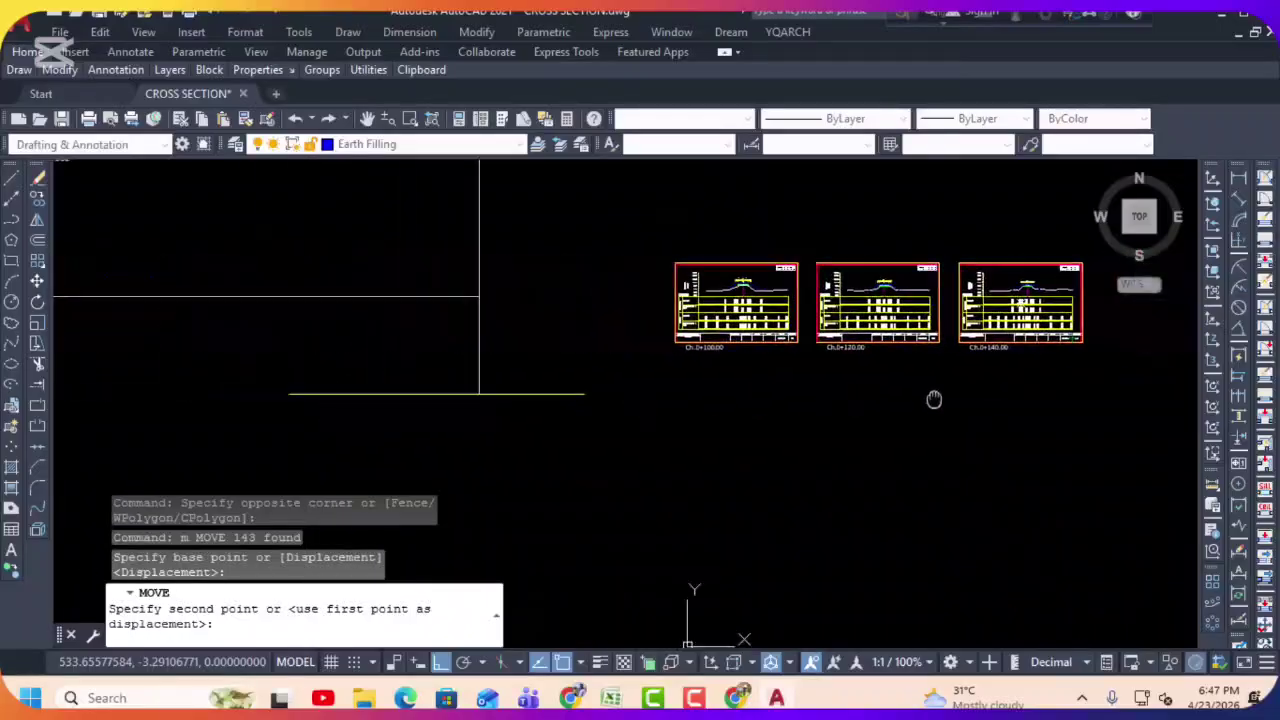
{"action": "scroll", "coordinate": [505, 360], "scroll_direction": "up", "scroll_amount": 7}
{"action": "left_click", "coordinate": [522, 335]}
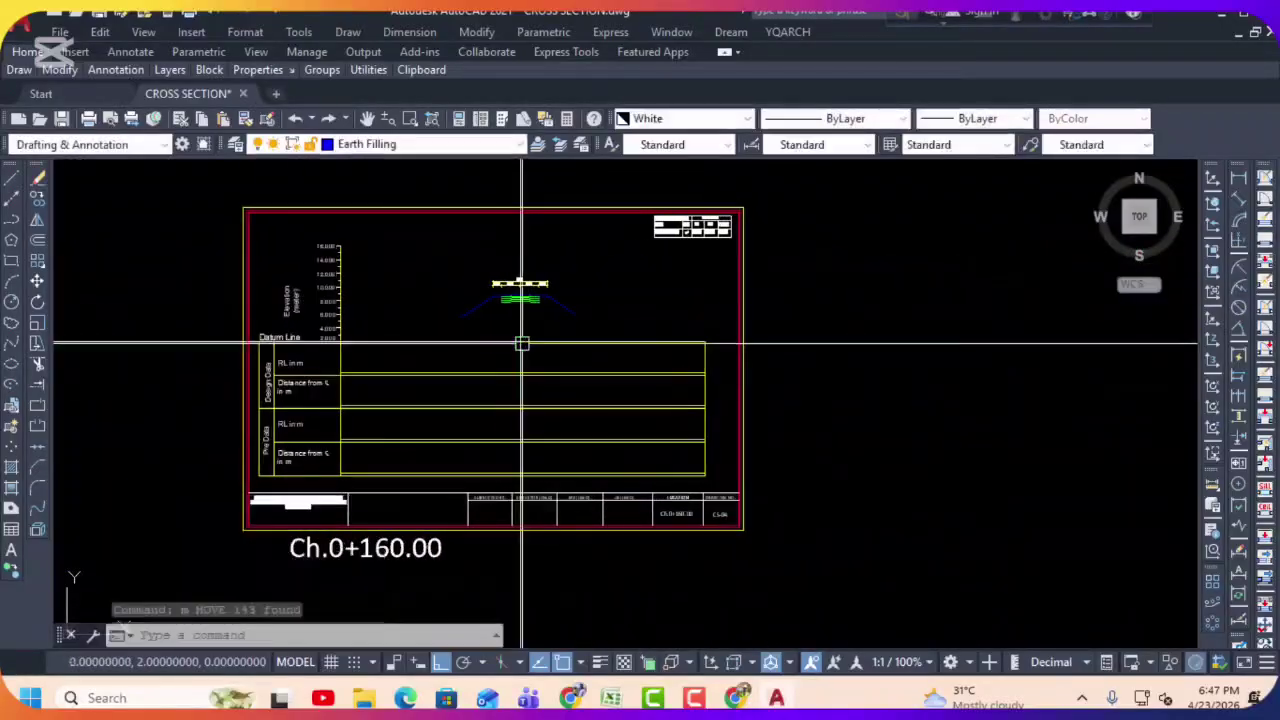
{"action": "middle_click_drag", "start_coordinate": [461, 346], "coordinate": [669, 352]}
{"action": "key", "text": "Escape"}
{"action": "key", "text": "Escape"}
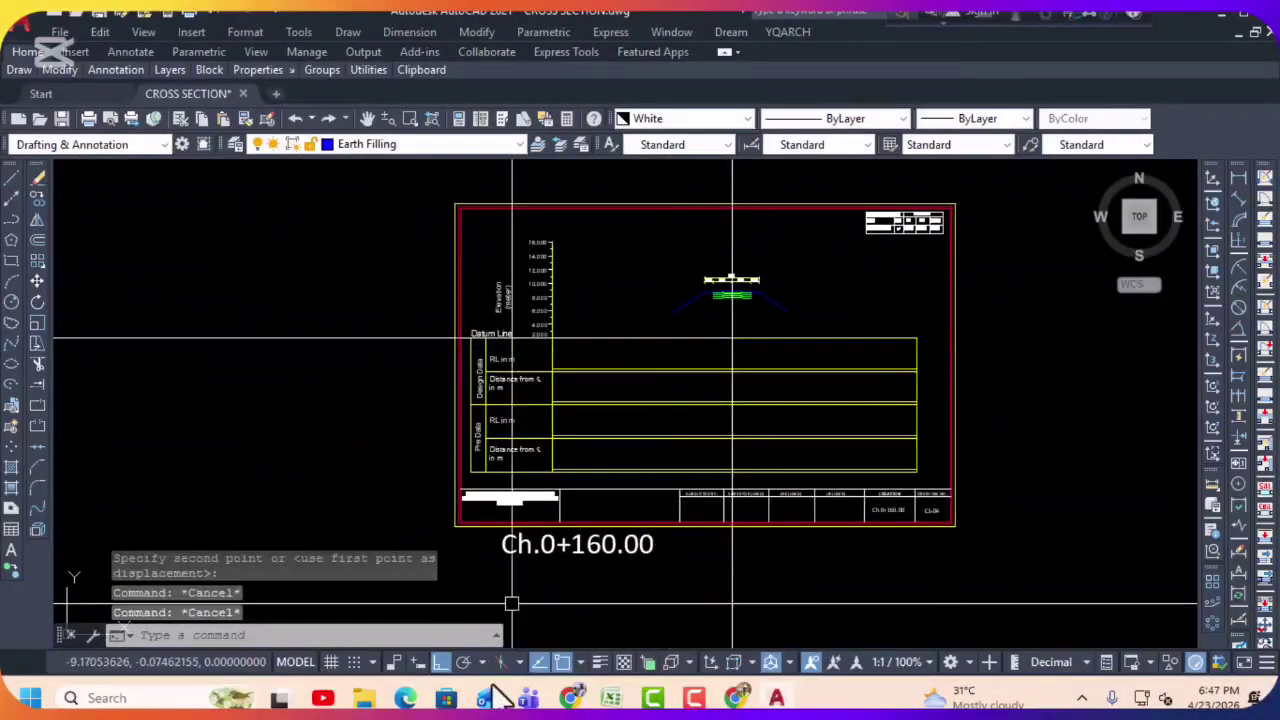
Step: Switch to the Excel workbook and copy the 0+160.00 coordinate strings in D42:D54
{"action": "left_click", "coordinate": [606, 700]}
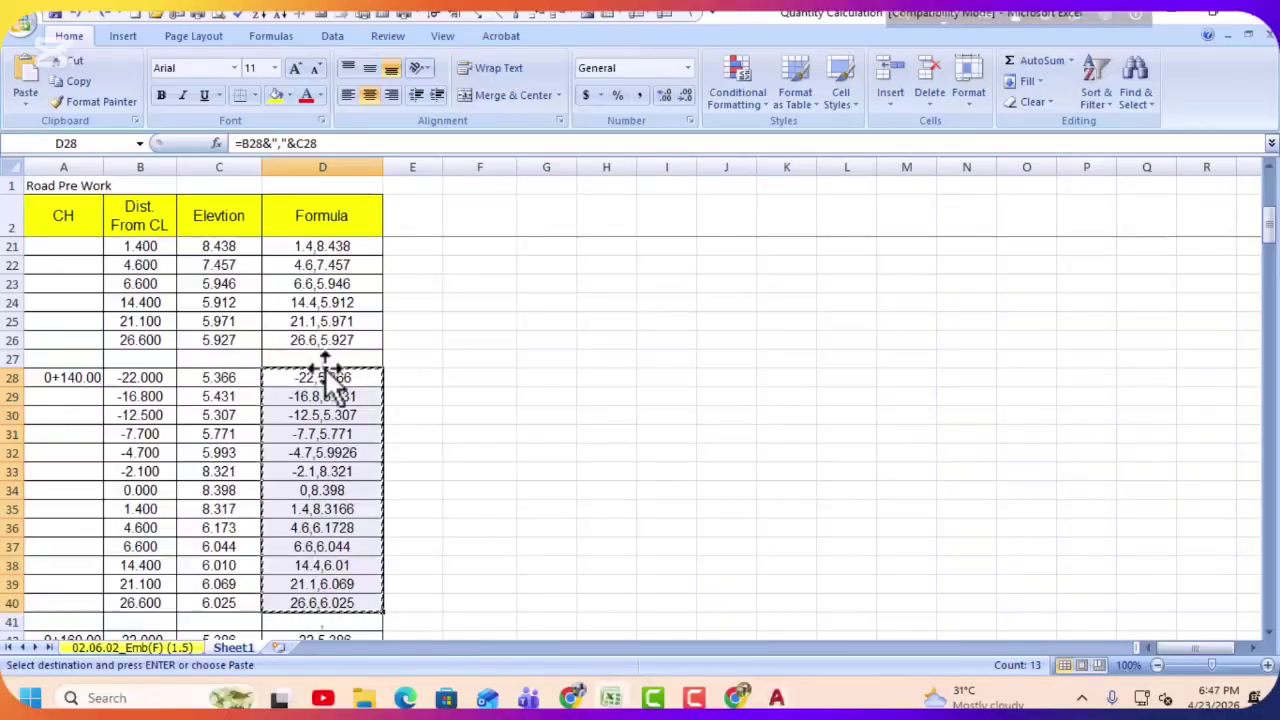
{"action": "scroll", "coordinate": [390, 385], "scroll_direction": "down", "scroll_amount": 3}
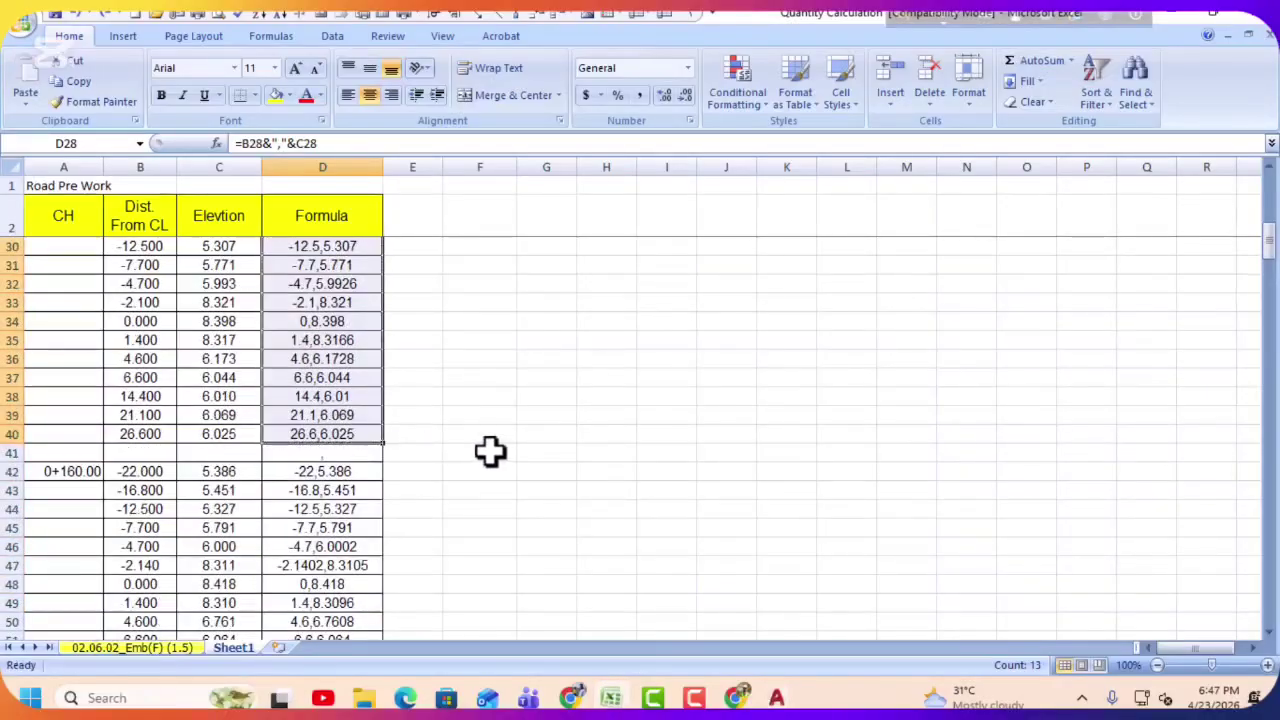
{"action": "scroll", "coordinate": [345, 470], "scroll_direction": "down", "scroll_amount": 1}
{"action": "left_click_drag", "start_coordinate": [291, 410], "coordinate": [309, 547]}
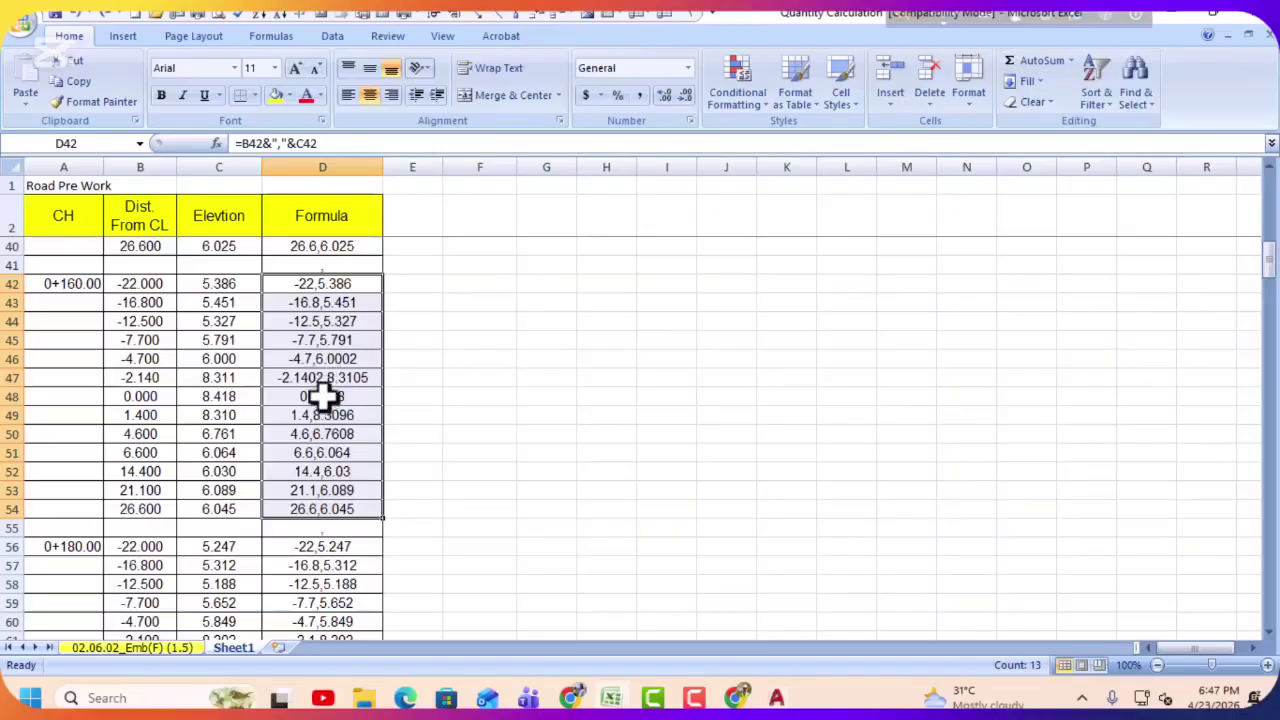
{"action": "right_click", "coordinate": [325, 377]}
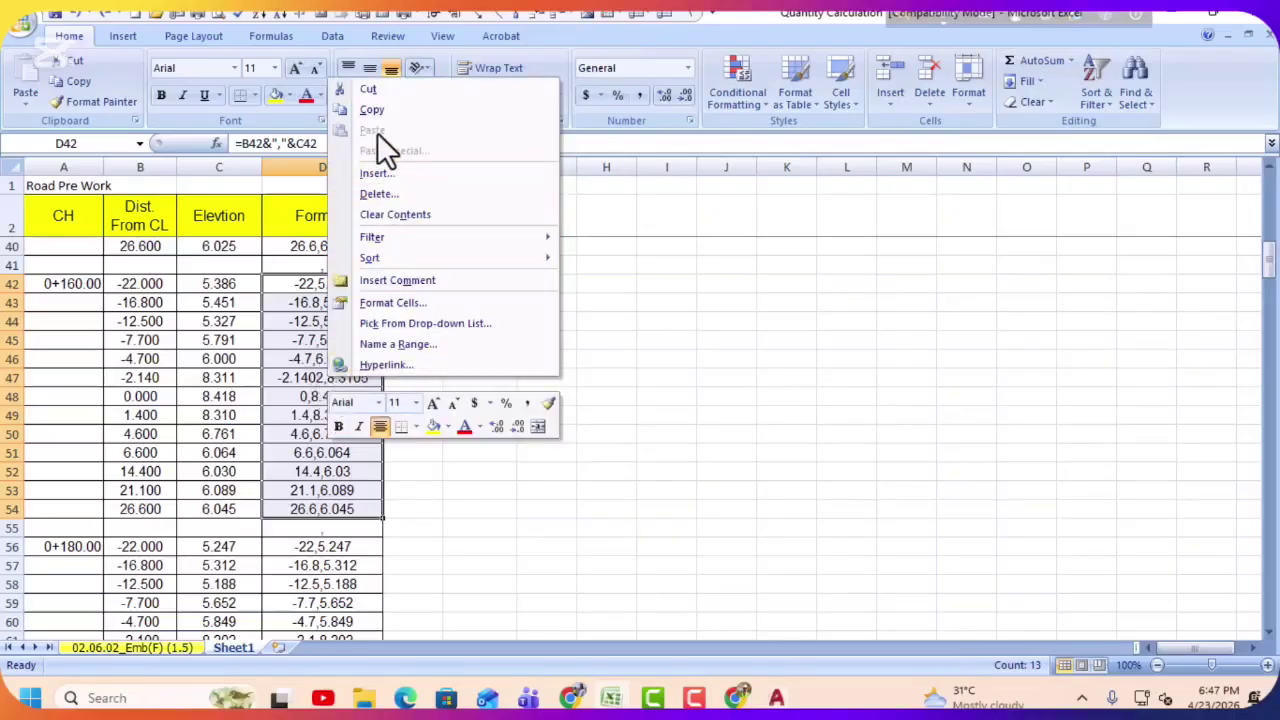
{"action": "left_click", "coordinate": [376, 106]}
Step: Switch to AutoCAD and draw the Ch.0+160.00 ground line as a polyline through the copied coordinates
{"action": "left_click", "coordinate": [776, 697]}
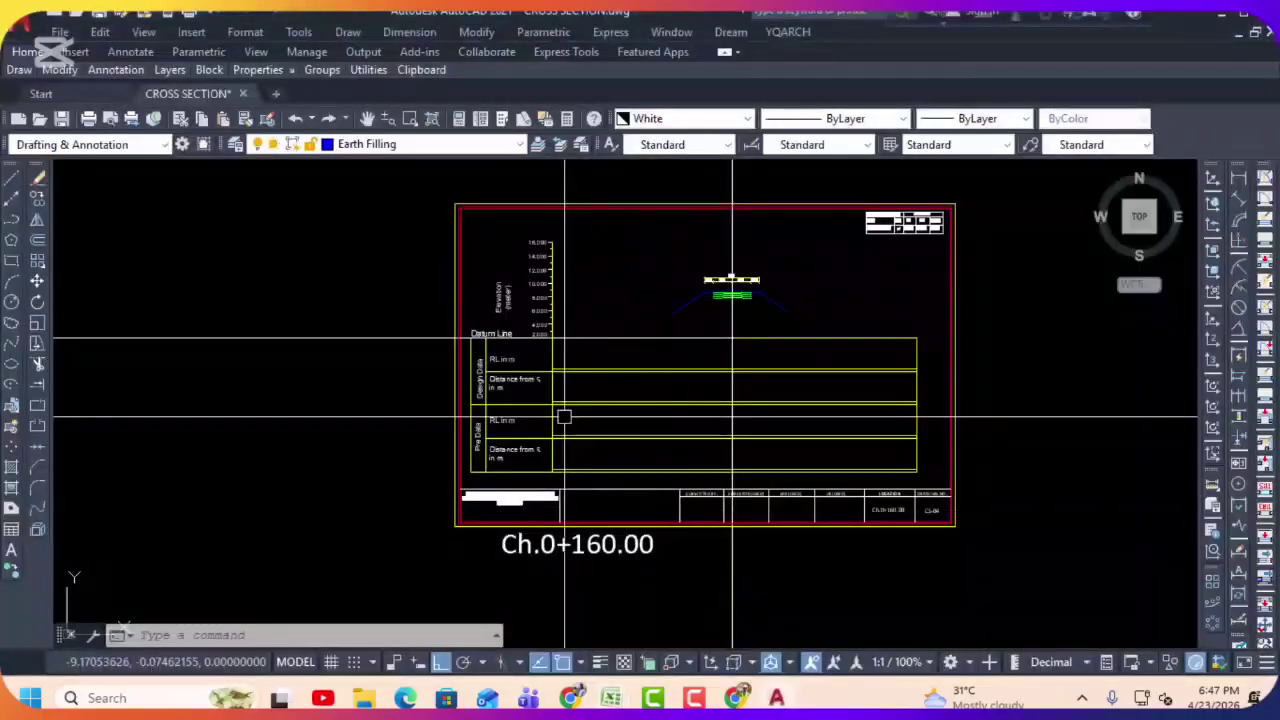
{"action": "type", "text": "pl"}
{"action": "key", "text": "Return"}
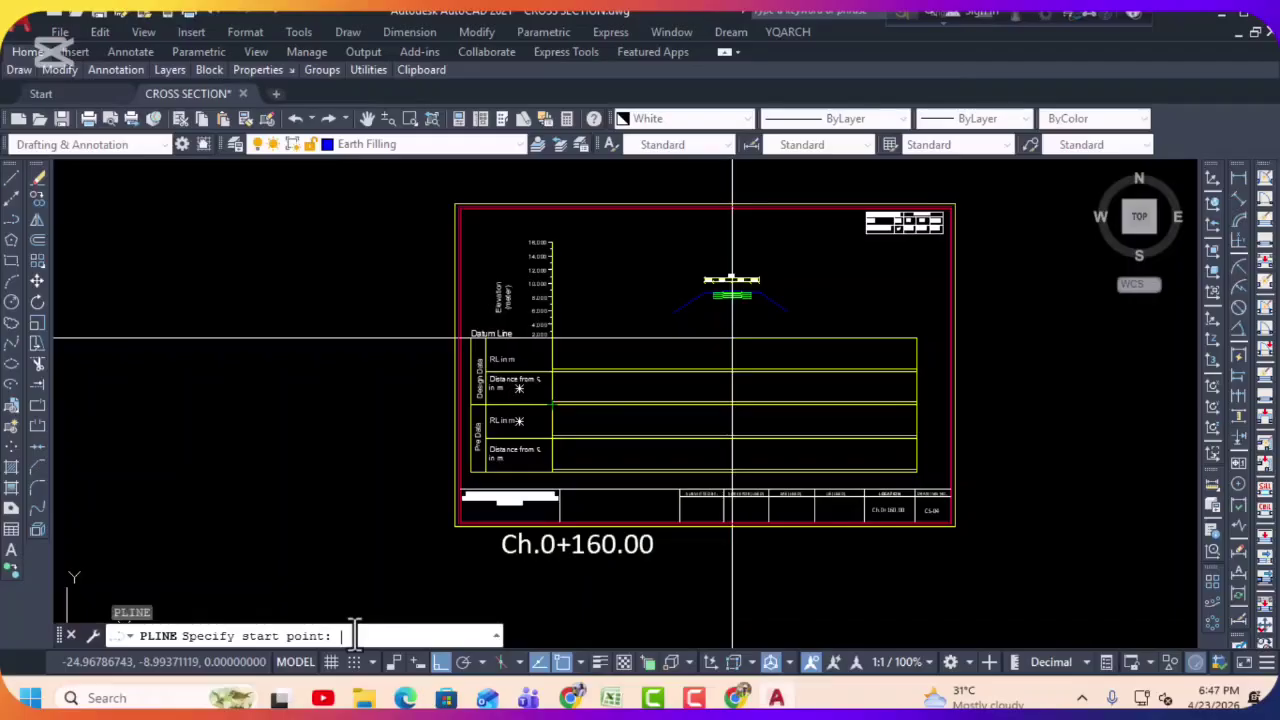
{"action": "key", "text": "ctrl+v"}
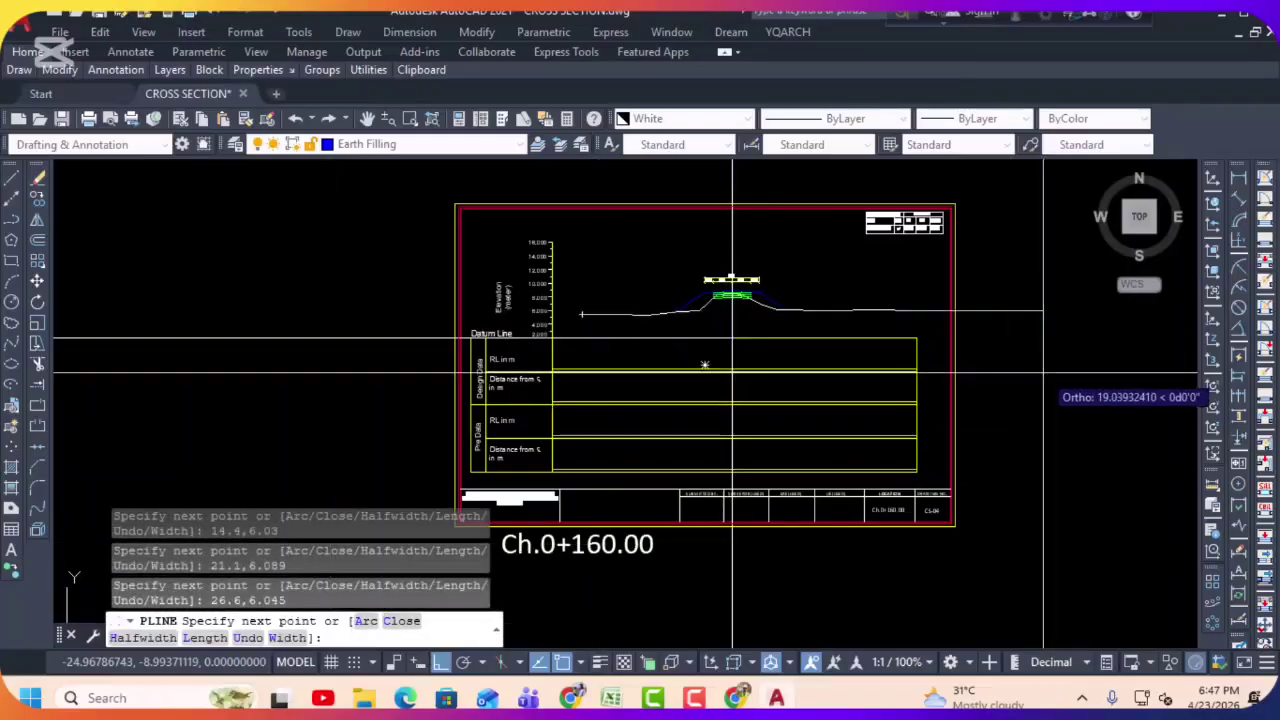
{"action": "key", "text": "Return"}
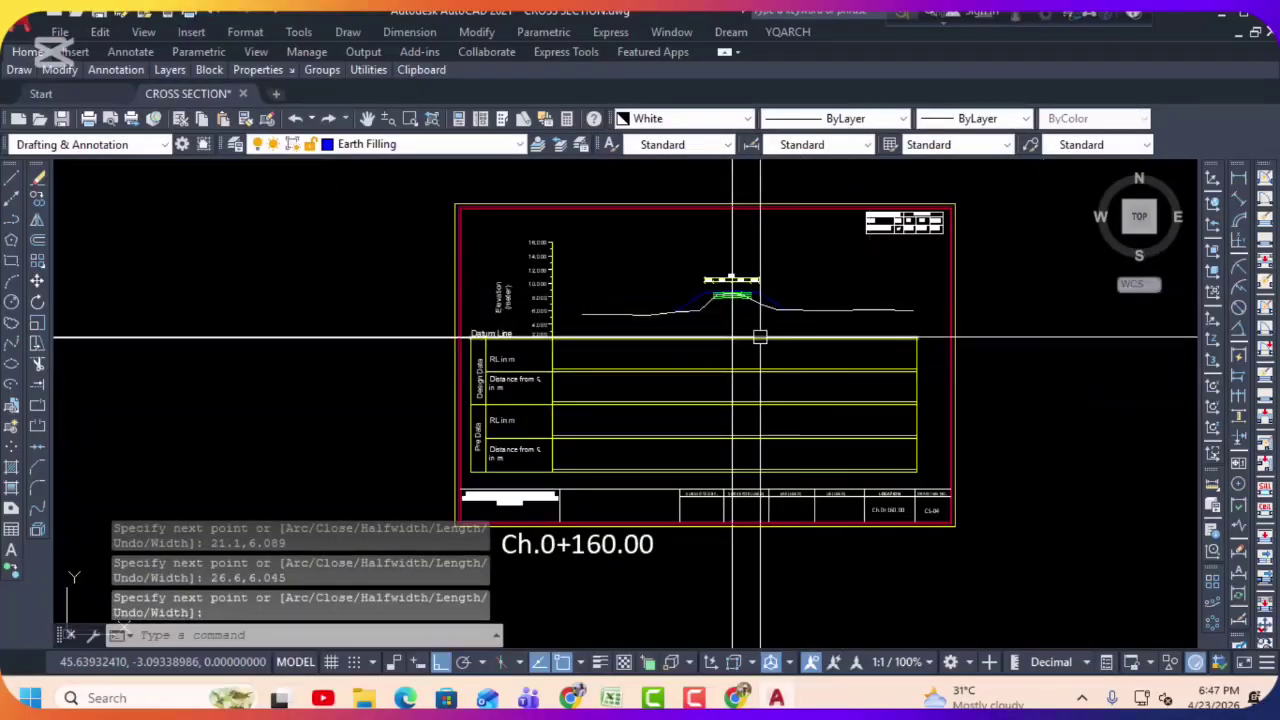
{"action": "middle_click_drag", "start_coordinate": [760, 337], "coordinate": [727, 347]}
{"action": "key", "text": "Escape"}
Step: Run DRL on the Ch.0+160.00 ground line to fill the Pre Data distance and RL rows from their centreline base points
{"action": "type", "text": "l"}
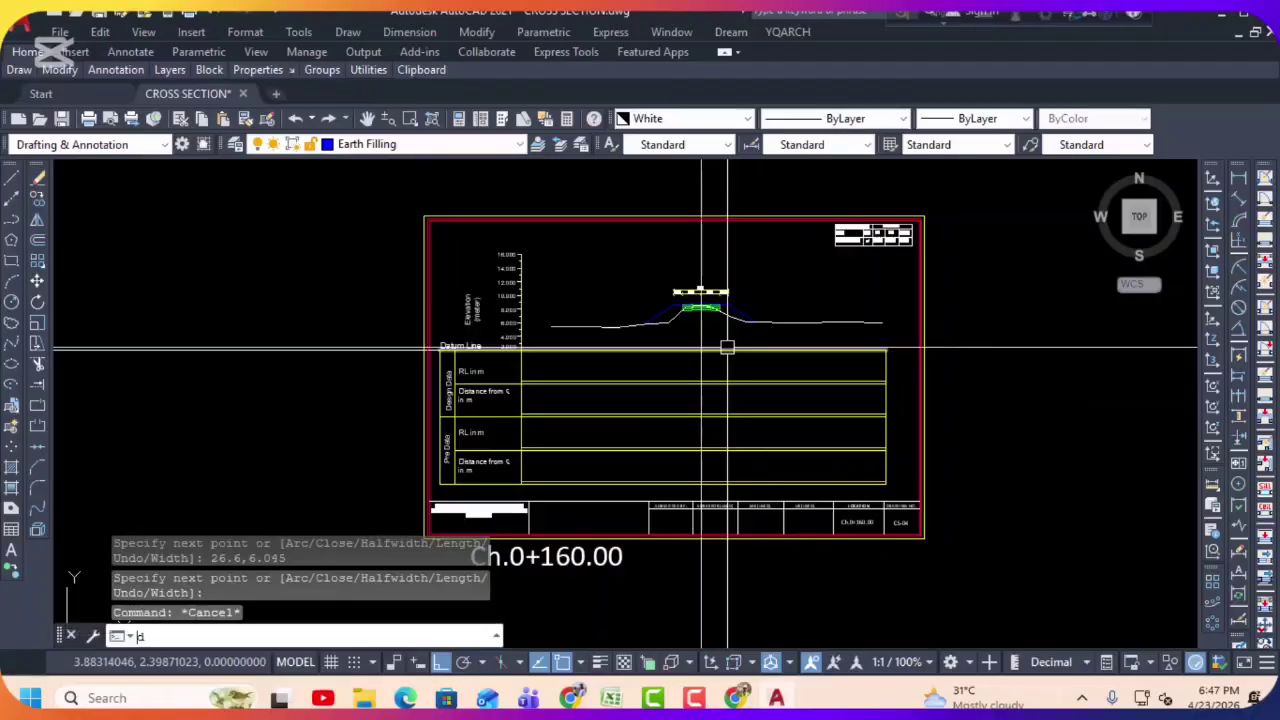
{"action": "type", "text": "rl"}
{"action": "key", "text": "Return"}
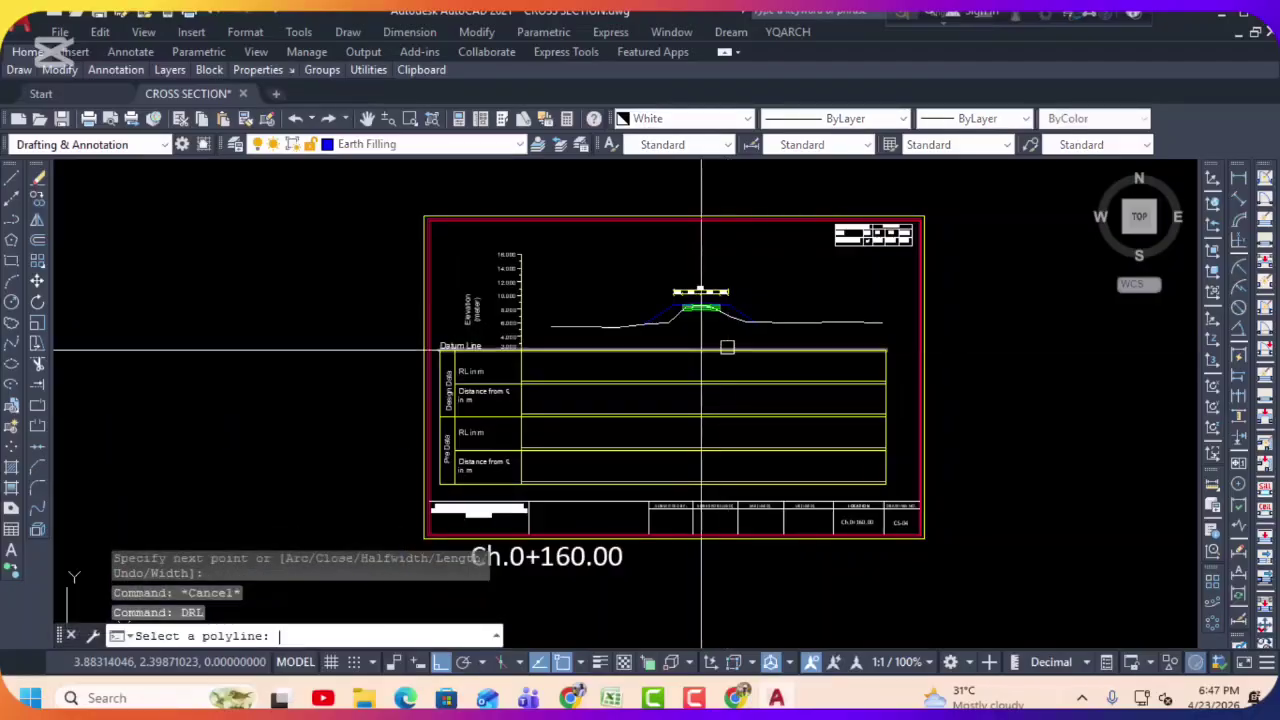
{"action": "scroll", "coordinate": [665, 357], "scroll_direction": "up", "scroll_amount": 5}
{"action": "left_click", "coordinate": [666, 247]}
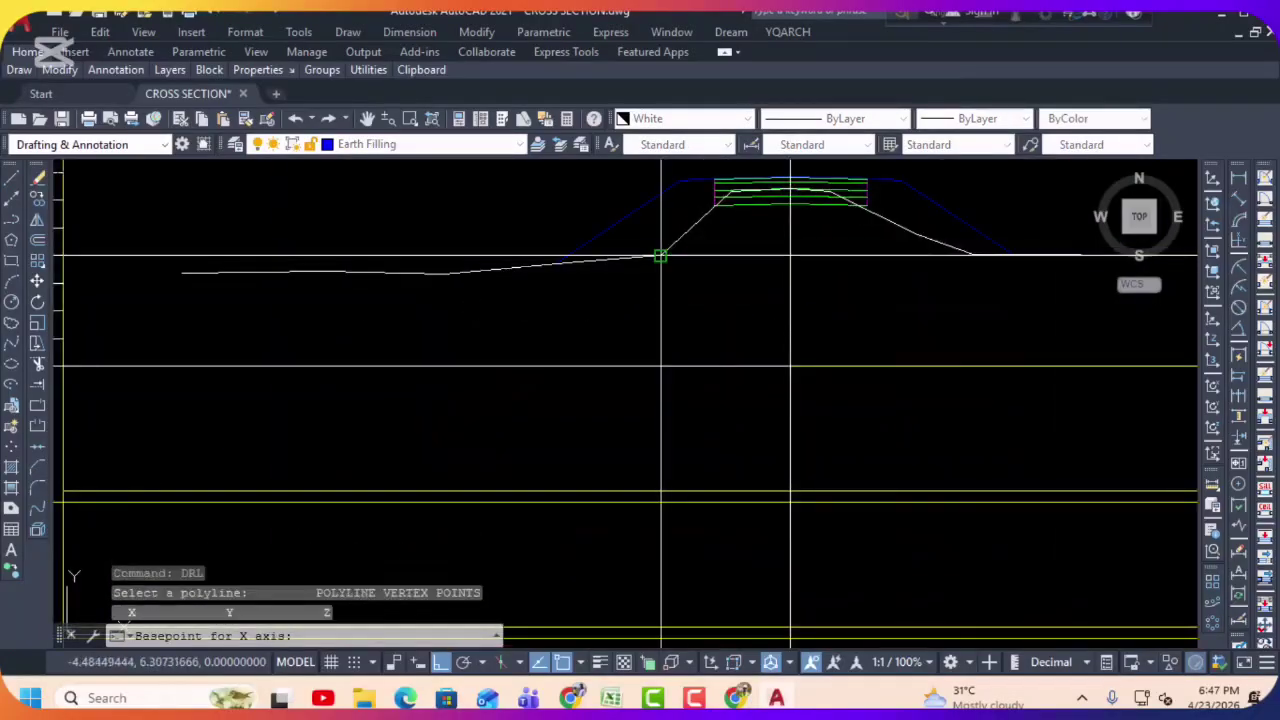
{"action": "scroll", "coordinate": [701, 467], "scroll_direction": "up", "scroll_amount": 4}
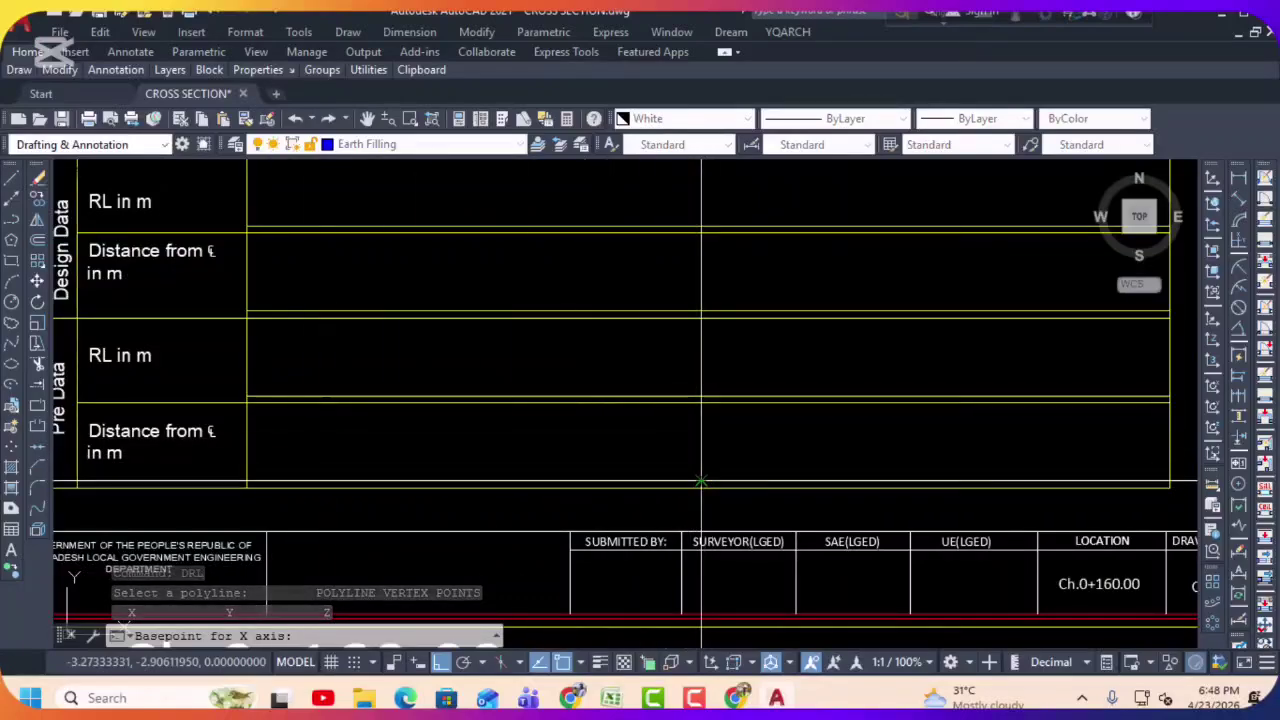
{"action": "left_click", "coordinate": [701, 485]}
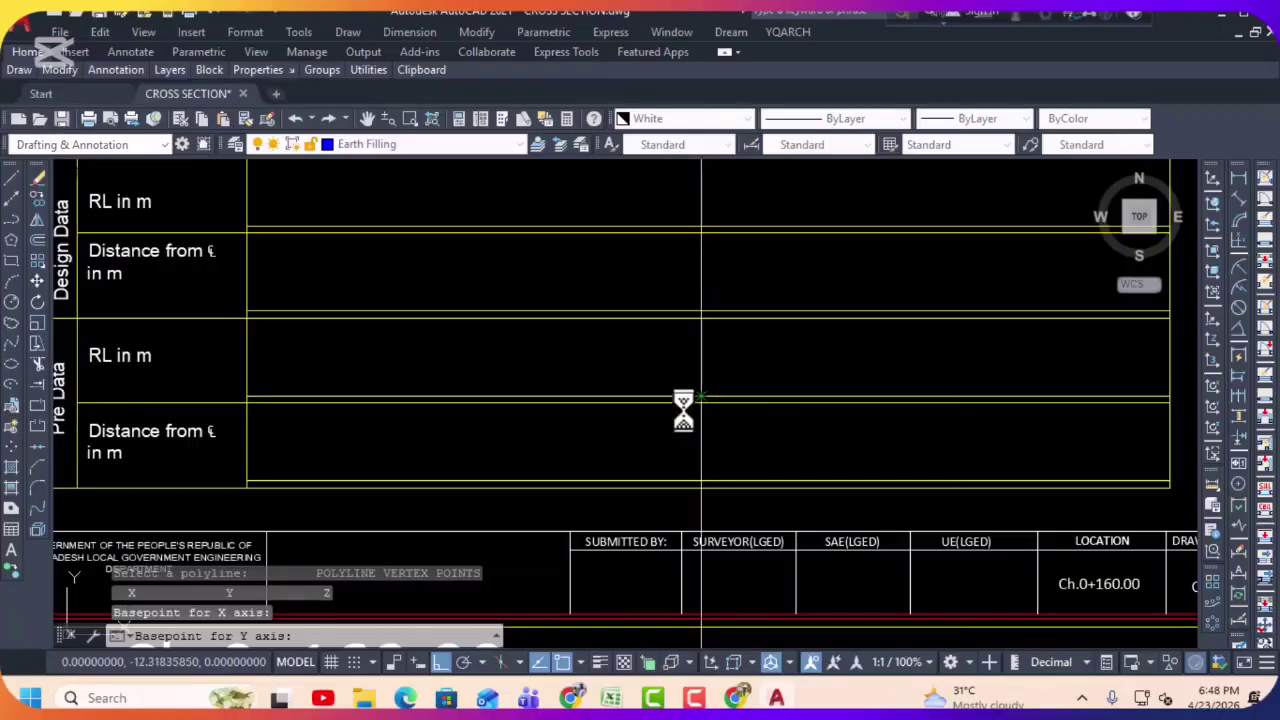
Step: Run DRL on the blue design line to fill the Design Data distance and RL rows at Ch.0+160.00 from their centreline base points
{"action": "key", "text": "space"}
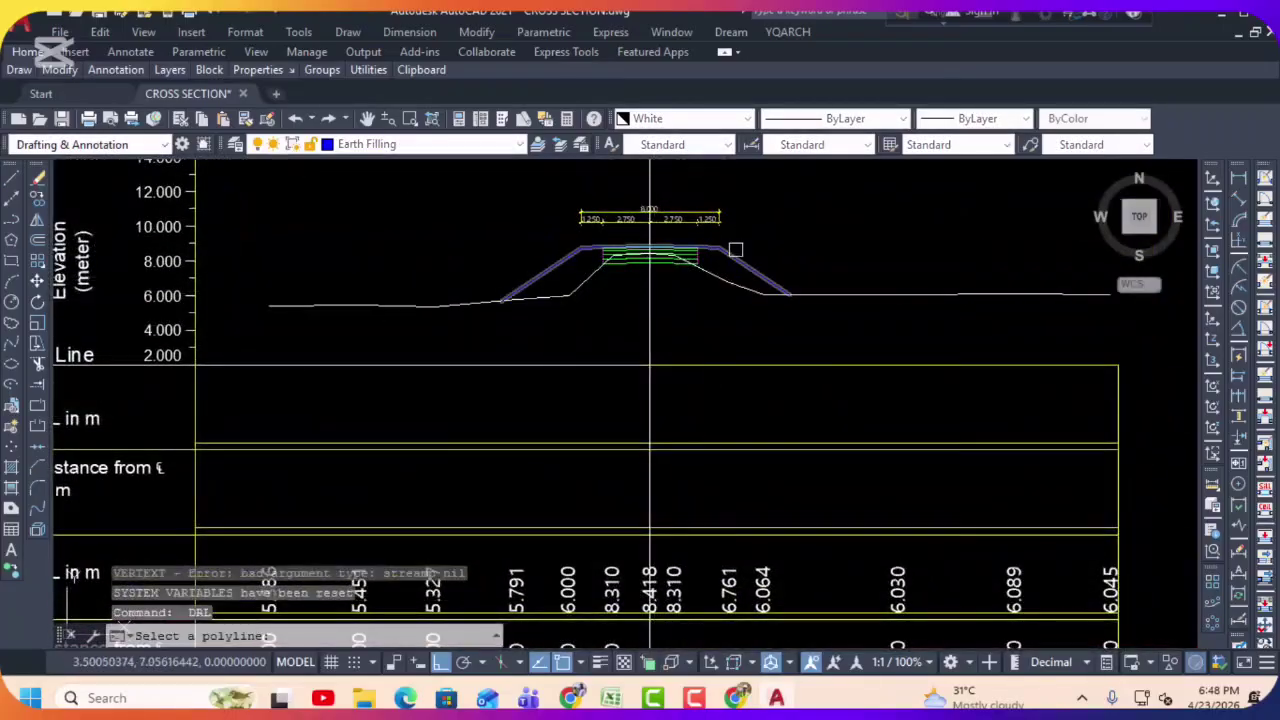
{"action": "left_click", "coordinate": [735, 249]}
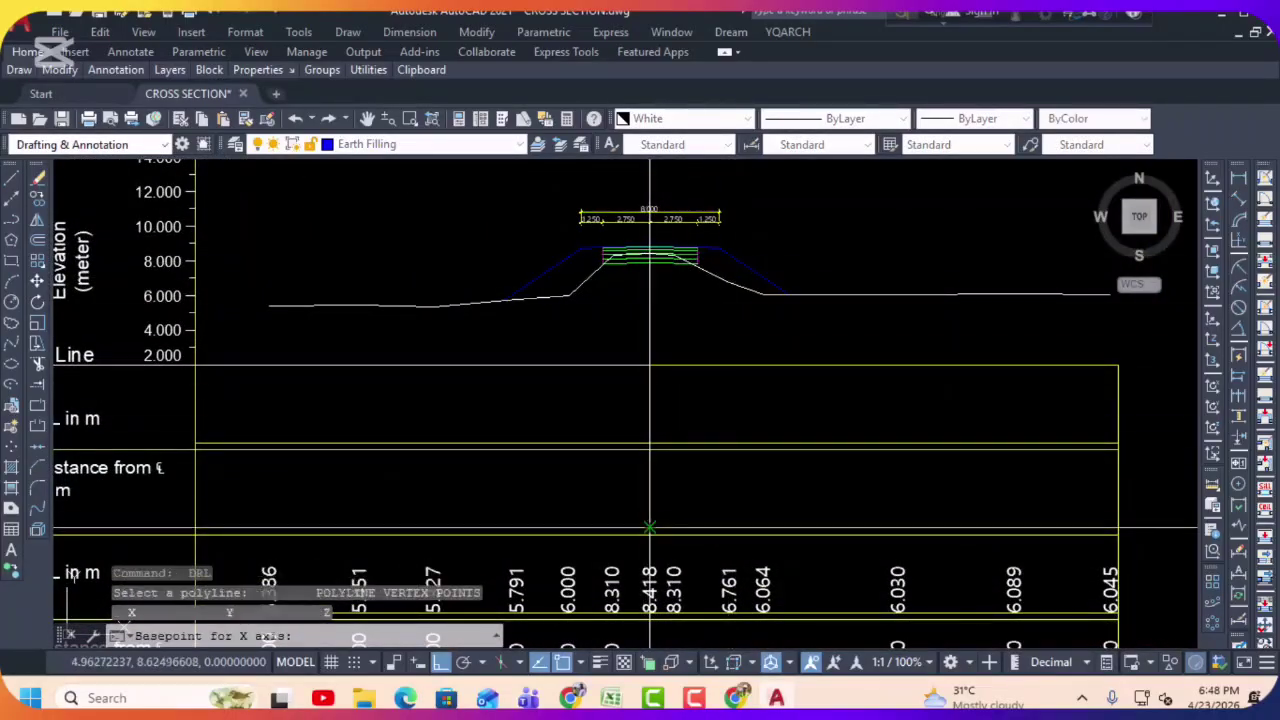
{"action": "left_click", "coordinate": [650, 527]}
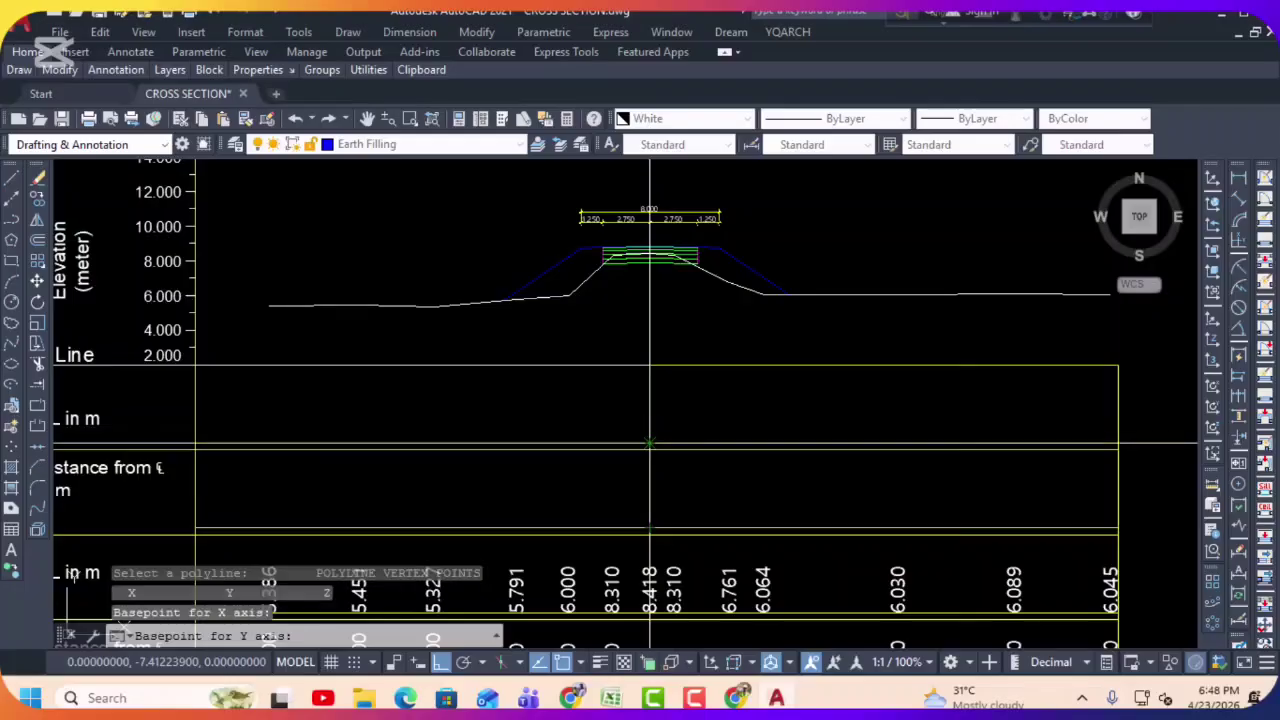
{"action": "left_click", "coordinate": [650, 443]}
{"action": "scroll", "coordinate": [652, 400], "scroll_direction": "down", "scroll_amount": 5}
{"action": "key", "text": "Escape"}
{"action": "key", "text": "Escape"}
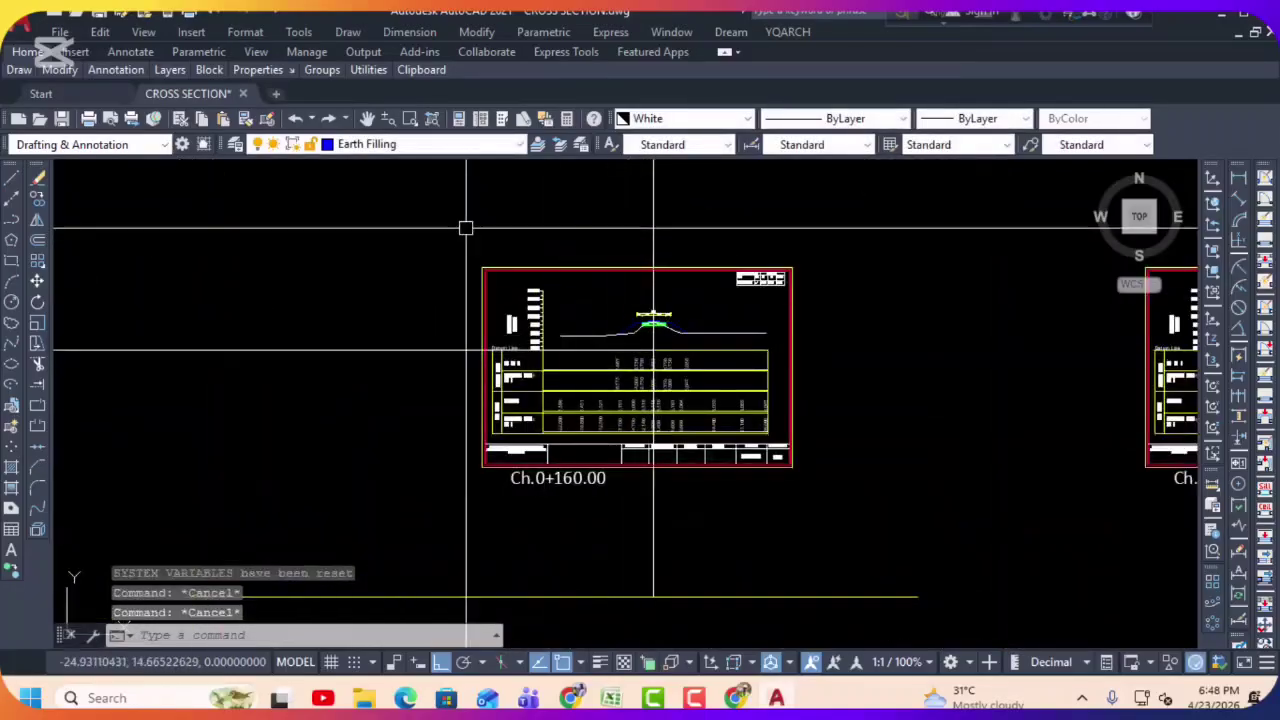
Step: Move the completed Ch.0+160.00 sheet by its upper-left corner into the row beside the Ch.0+140.00 sheet
{"action": "left_click", "coordinate": [466, 228]}
{"action": "left_click", "coordinate": [838, 505]}
{"action": "type", "text": "m"}
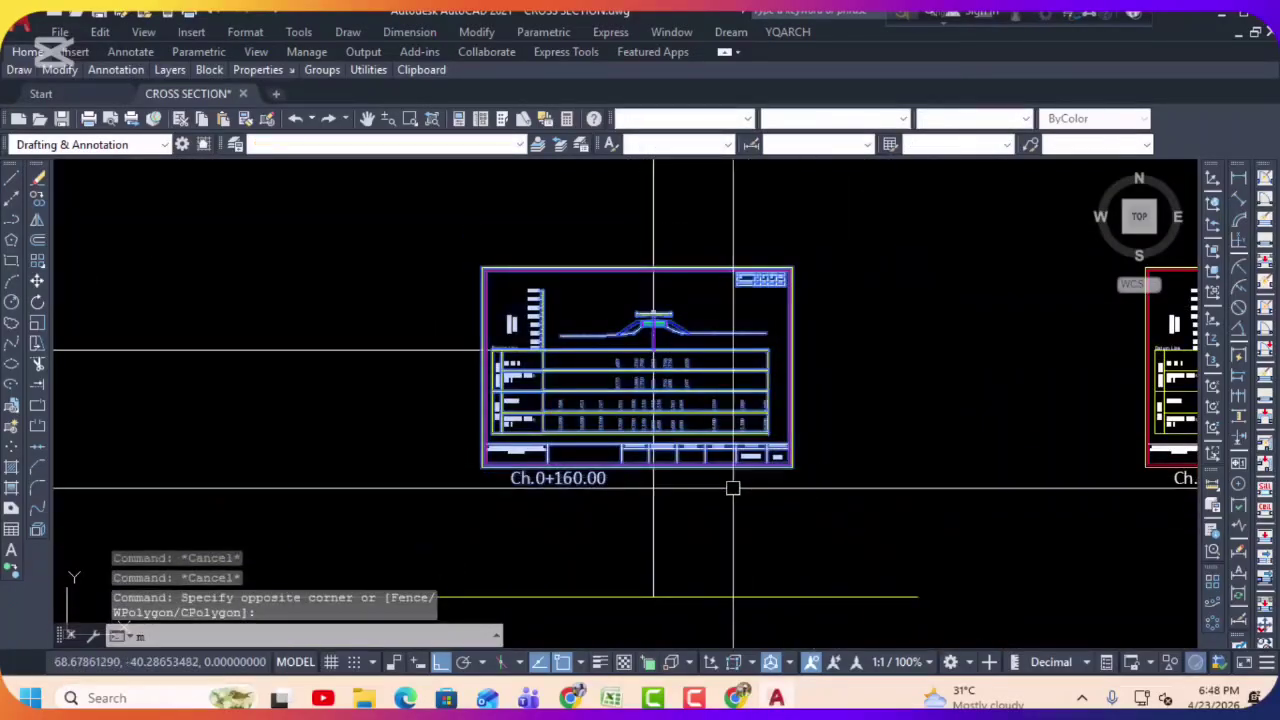
{"action": "key", "text": "Return"}
{"action": "left_click", "coordinate": [481, 268]}
{"action": "scroll", "coordinate": [490, 280], "scroll_direction": "down", "scroll_amount": 4}
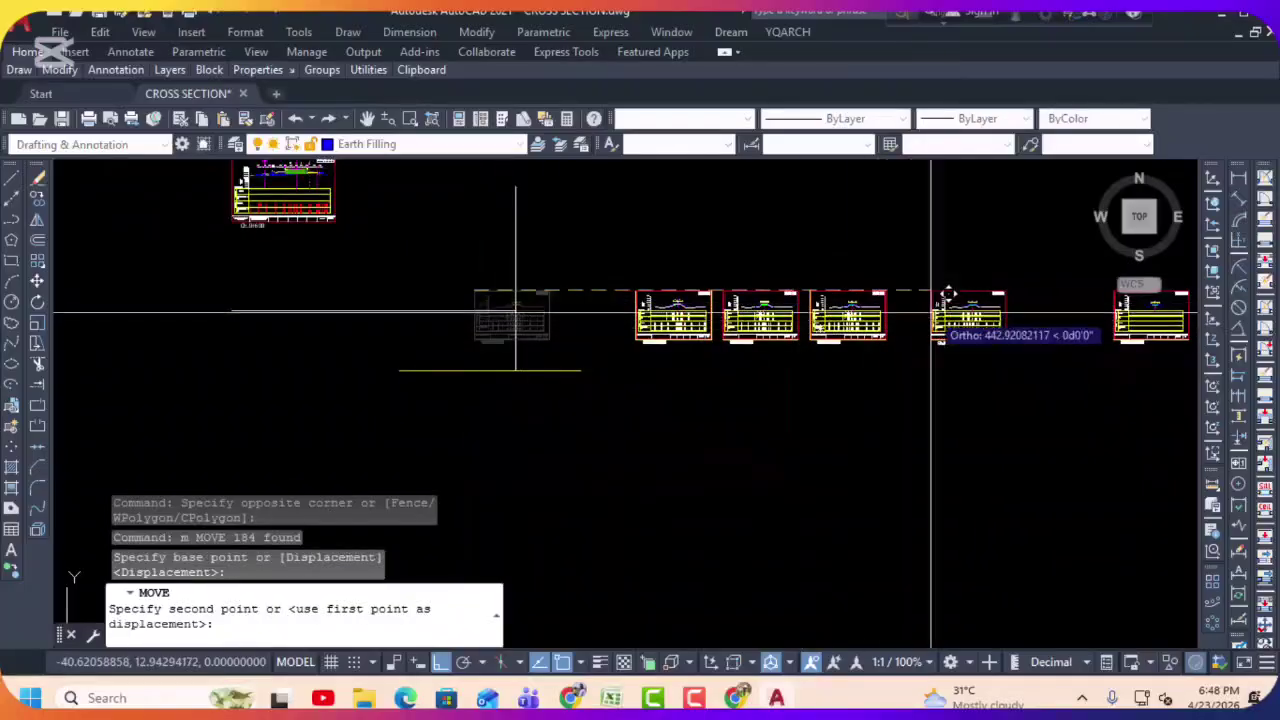
{"action": "scroll", "coordinate": [901, 273], "scroll_direction": "up", "scroll_amount": 4}
{"action": "left_click", "coordinate": [829, 245]}
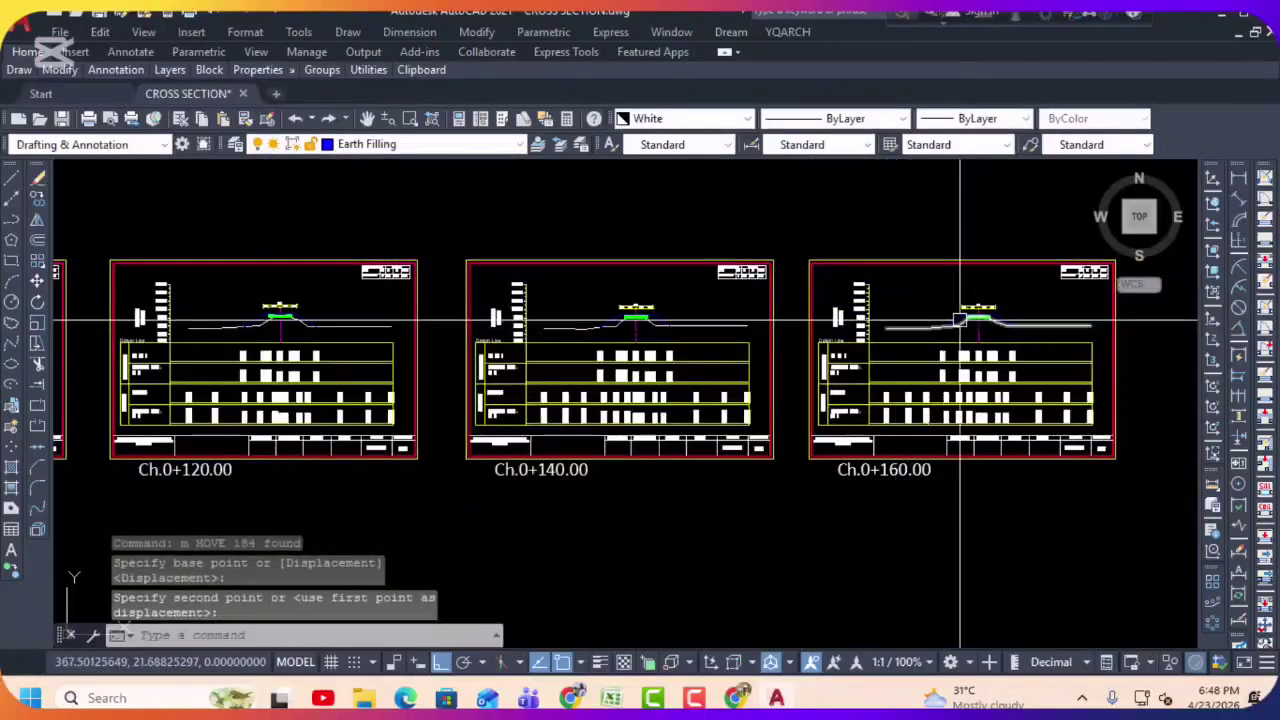
{"action": "middle_click_drag", "start_coordinate": [1000, 319], "coordinate": [820, 327]}
{"action": "scroll", "coordinate": [868, 316], "scroll_direction": "up", "scroll_amount": 2}
{"action": "key", "text": "Escape"}
{"action": "key", "text": "Escape"}
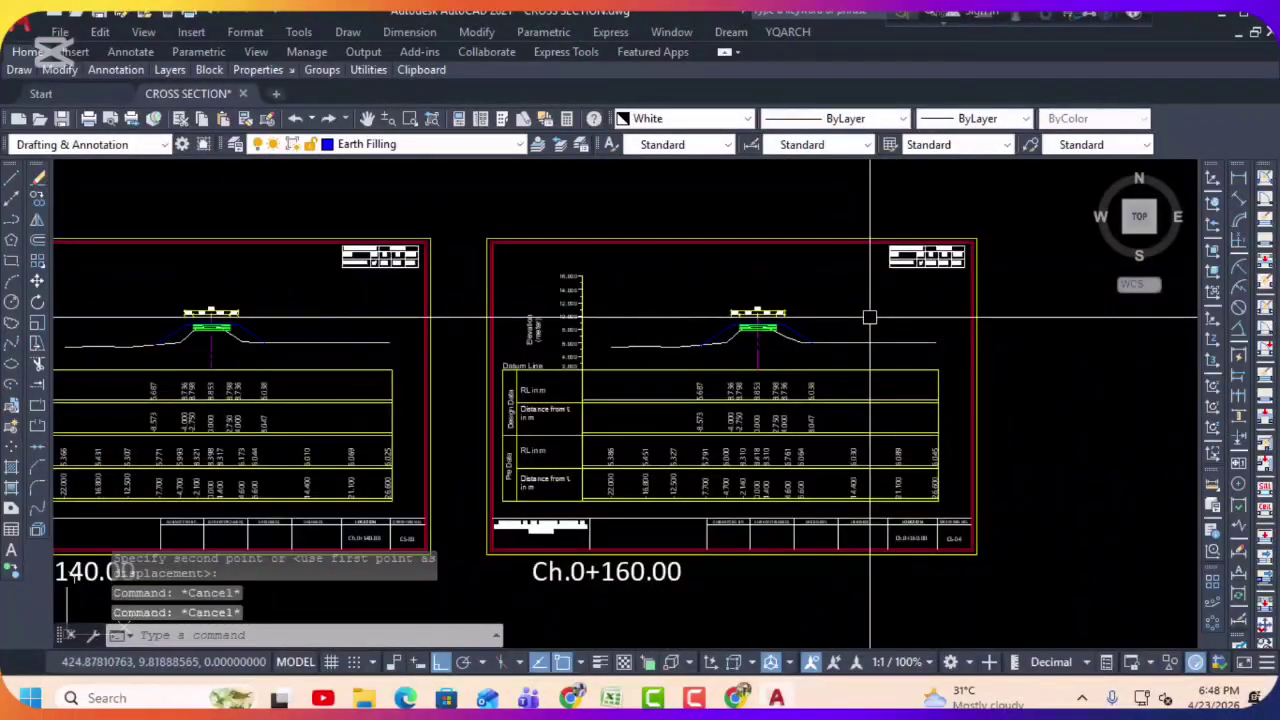
Step: Create a boundary around the left-side fill at Ch.0+160.00 and write its area into the Earthwork (Fill) L/S and TOTAL cells
{"action": "type", "text": "h"}
{"action": "key", "text": "Return"}
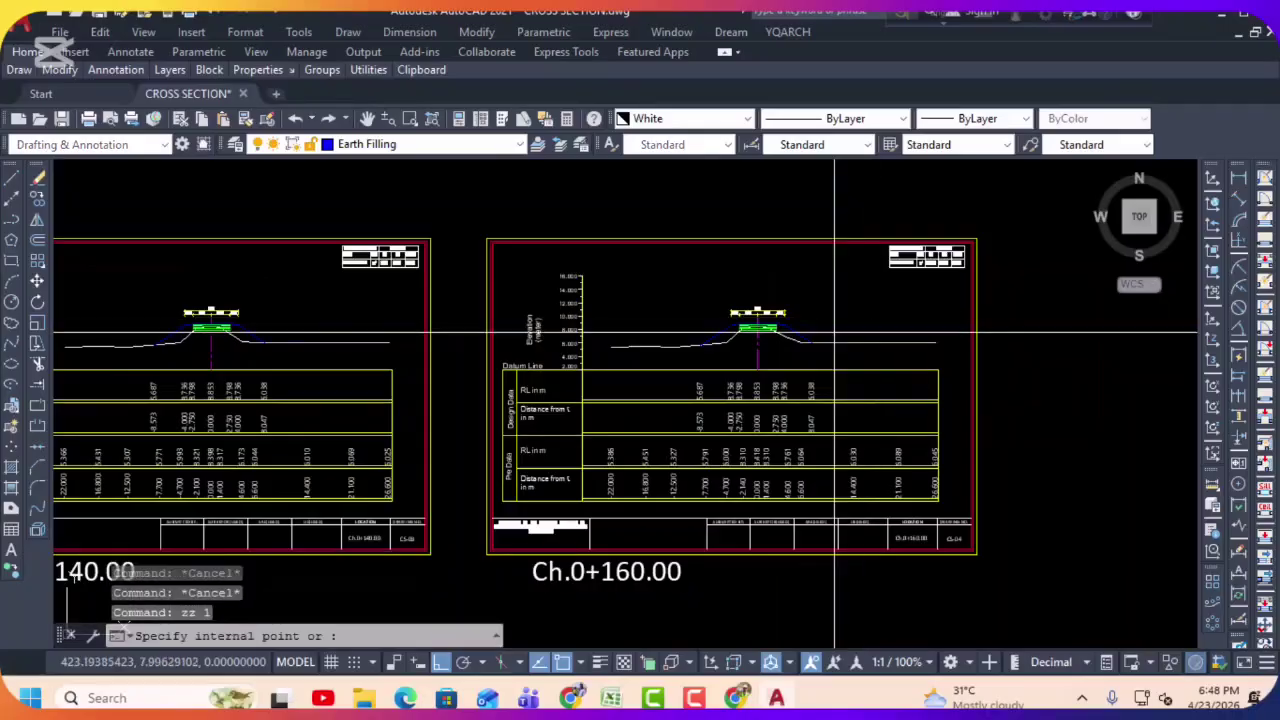
{"action": "scroll", "coordinate": [740, 318], "scroll_direction": "up", "scroll_amount": 5}
{"action": "left_click", "coordinate": [655, 333]}
{"action": "key", "text": "Return"}
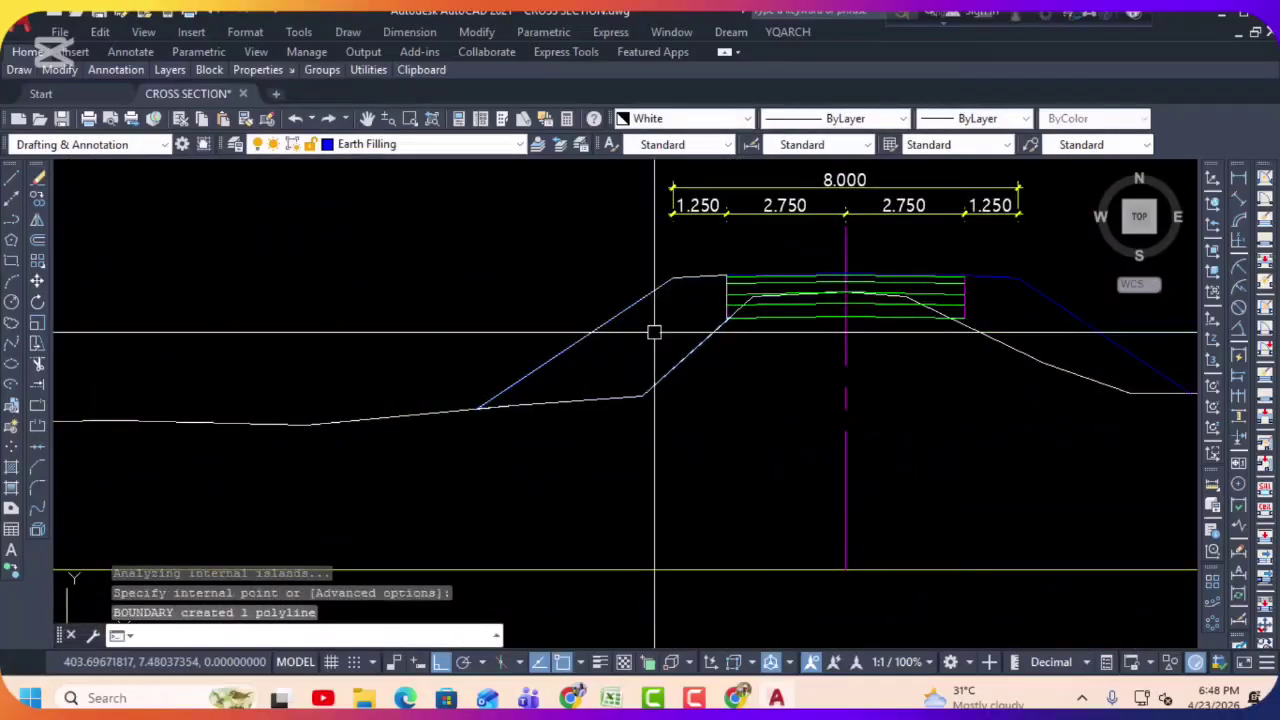
{"action": "key", "text": "Return"}
{"action": "scroll", "coordinate": [500, 330], "scroll_direction": "down", "scroll_amount": 3}
{"action": "middle_click_drag", "start_coordinate": [1150, 320], "coordinate": [629, 355]}
{"action": "scroll", "coordinate": [624, 325], "scroll_direction": "up", "scroll_amount": 2}
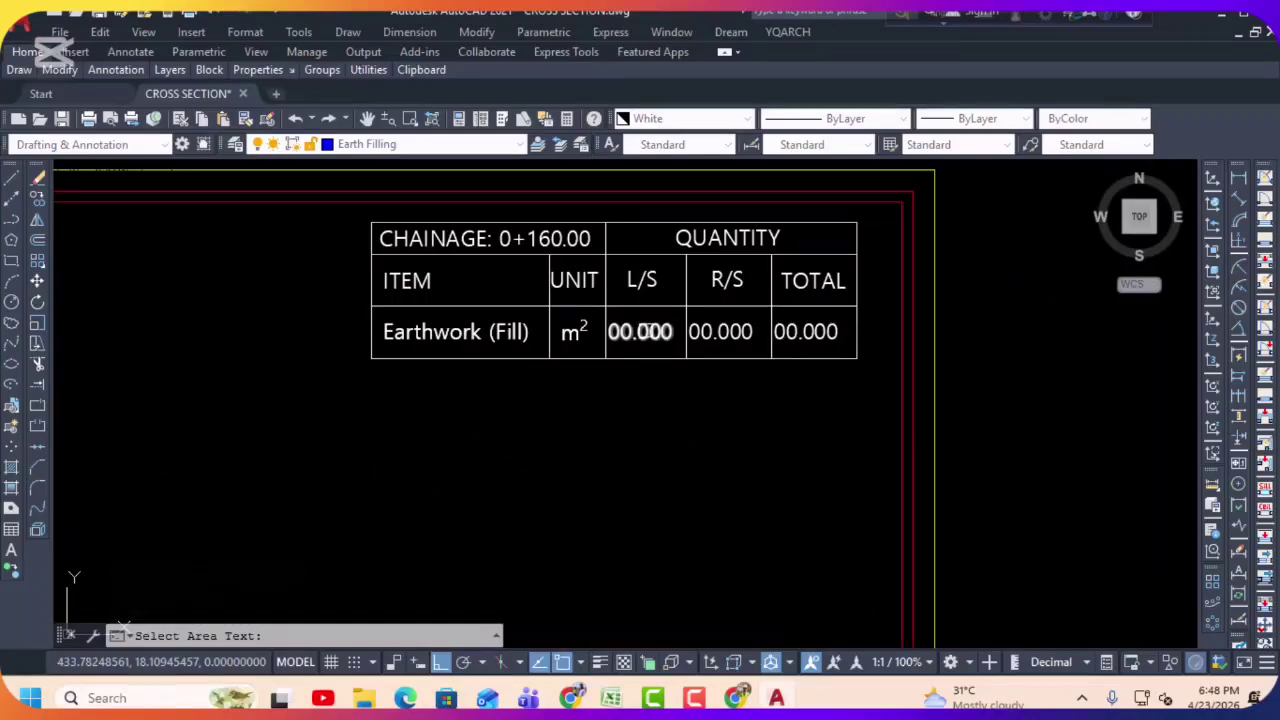
{"action": "left_click", "coordinate": [788, 331]}
Step: Create a boundary around the right-side fill at Ch.0+160.00, write its area into the R/S cell and add it to TOTAL
{"action": "type", "text": "zz"}
{"action": "key", "text": "Return"}
{"action": "scroll", "coordinate": [772, 325], "scroll_direction": "down", "scroll_amount": 4}
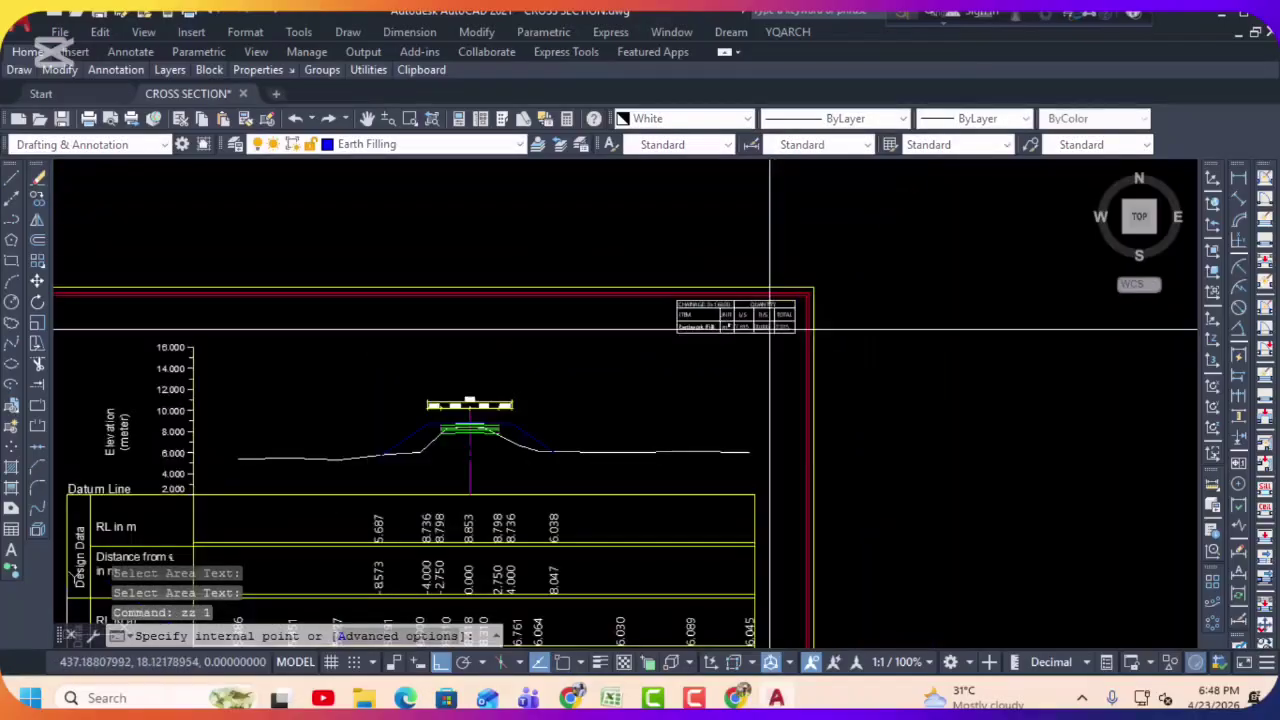
{"action": "scroll", "coordinate": [521, 420], "scroll_direction": "up", "scroll_amount": 5}
{"action": "left_click", "coordinate": [521, 420]}
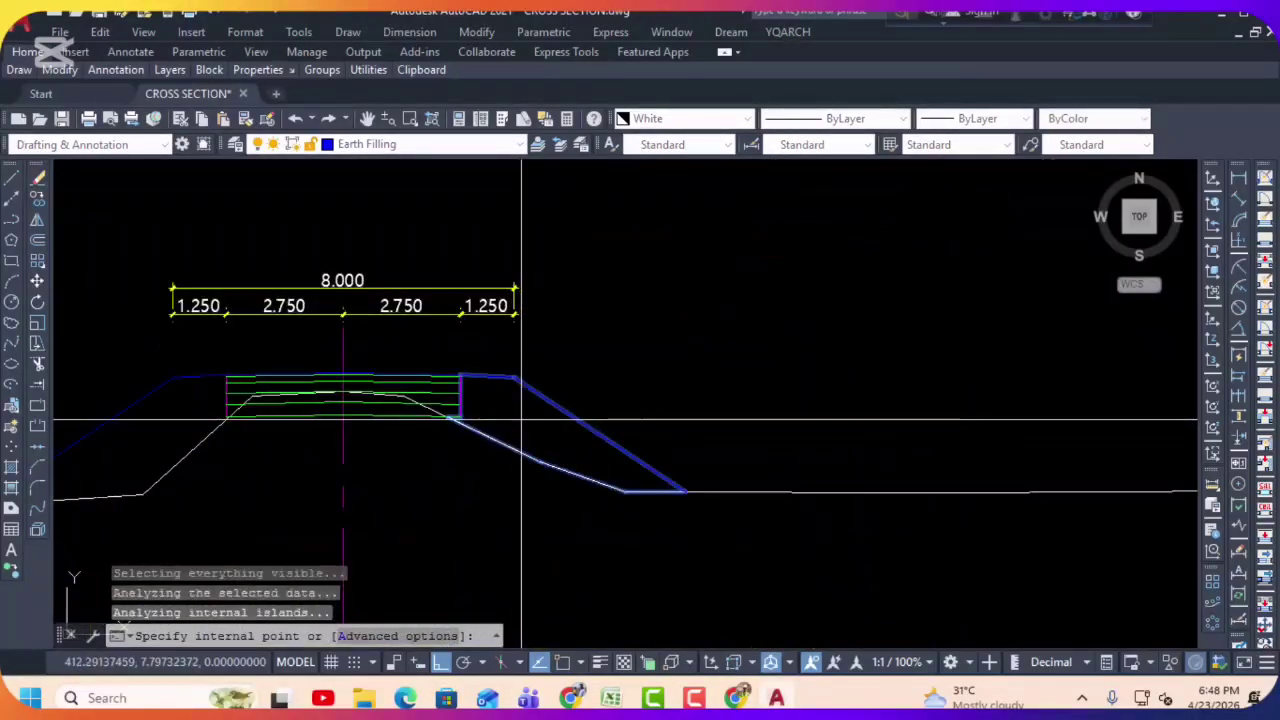
{"action": "key", "text": "Return"}
{"action": "type", "text": "ss"}
{"action": "key", "text": "Return"}
{"action": "scroll", "coordinate": [521, 420], "scroll_direction": "down", "scroll_amount": 5}
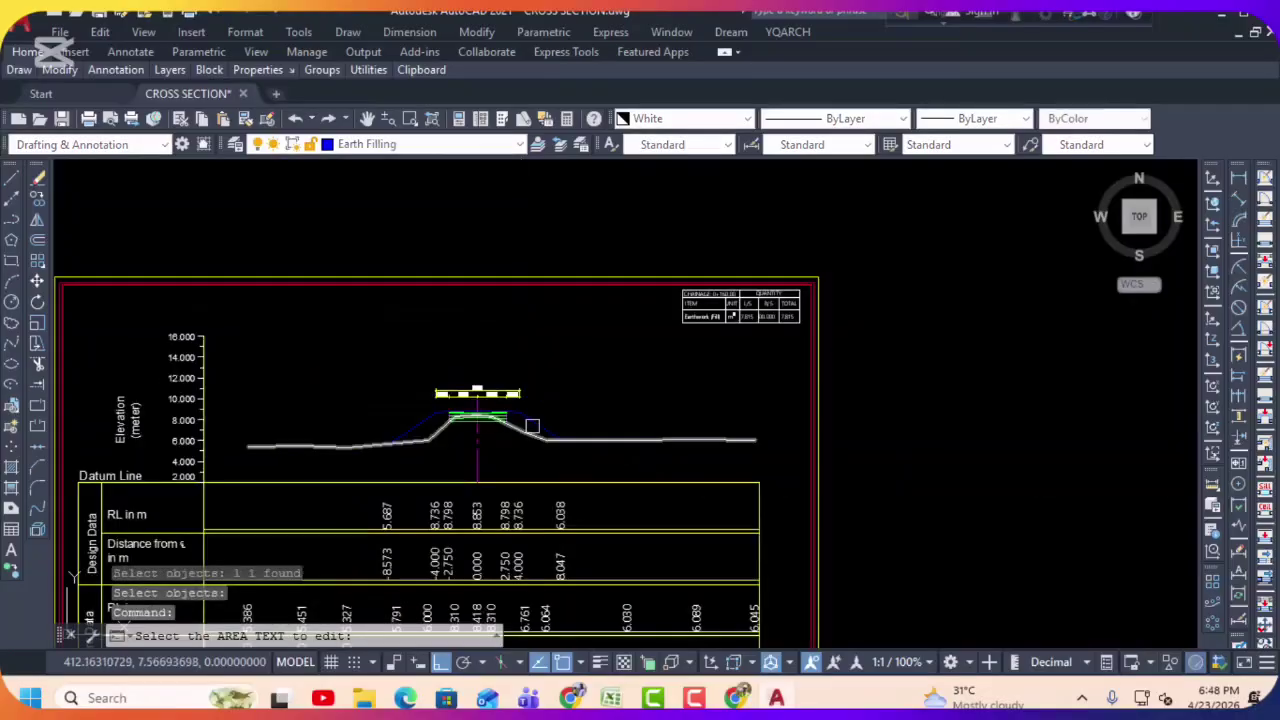
{"action": "scroll", "coordinate": [777, 315], "scroll_direction": "up", "scroll_amount": 8}
{"action": "left_click", "coordinate": [740, 318]}
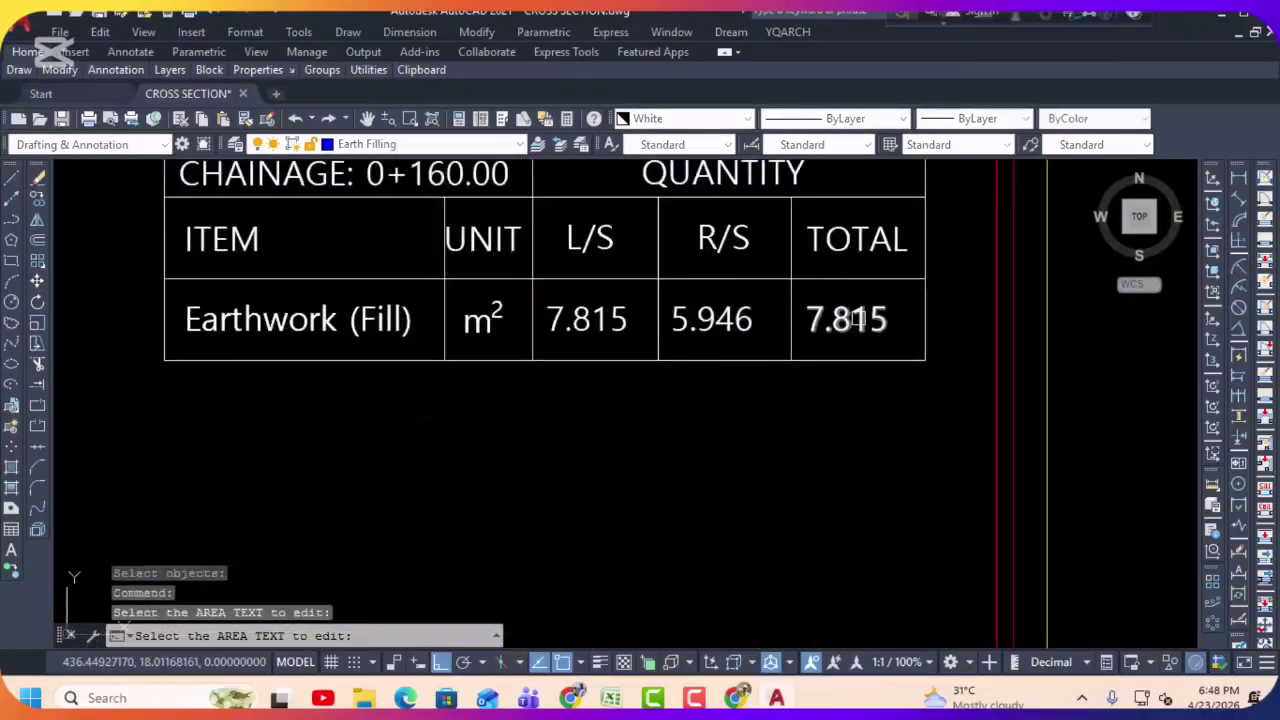
{"action": "key", "text": "Escape"}
{"action": "scroll", "coordinate": [808, 353], "scroll_direction": "down", "scroll_amount": 8}
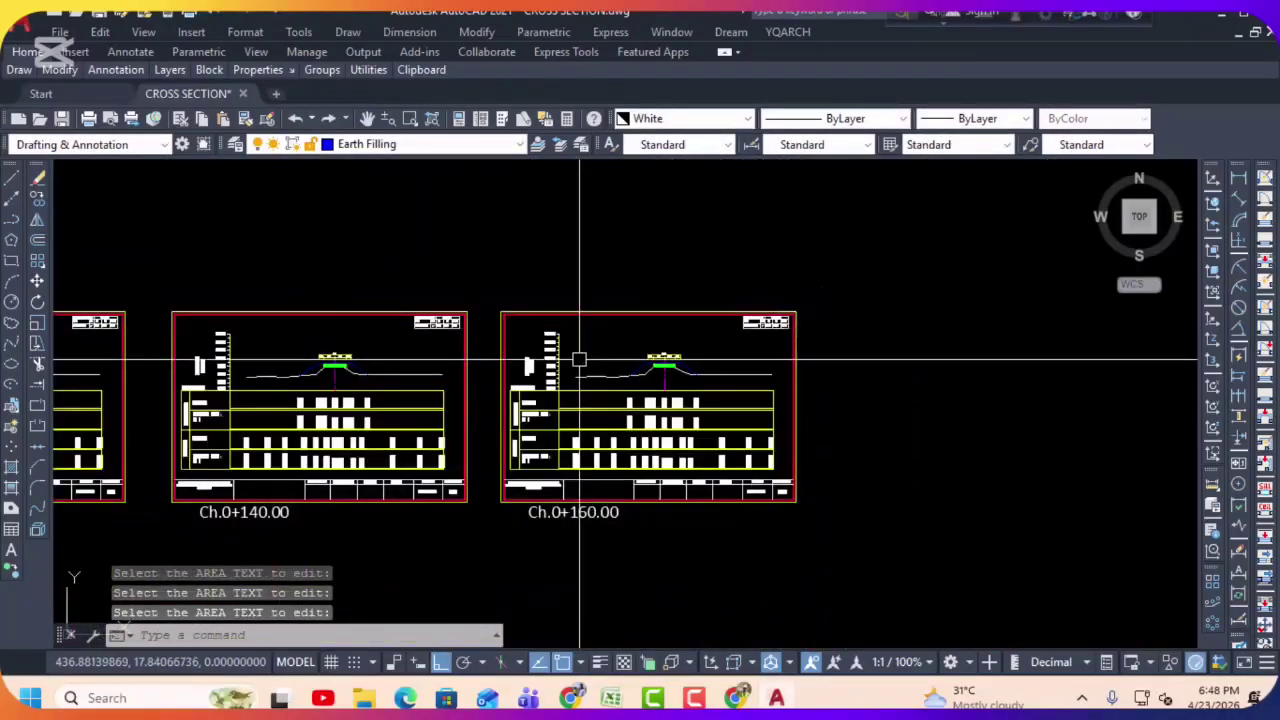
{"action": "middle_click_drag", "start_coordinate": [580, 360], "coordinate": [645, 360]}
{"action": "scroll", "coordinate": [643, 320], "scroll_direction": "down", "scroll_amount": 5}
{"action": "scroll", "coordinate": [638, 322], "scroll_direction": "up", "scroll_amount": 3}
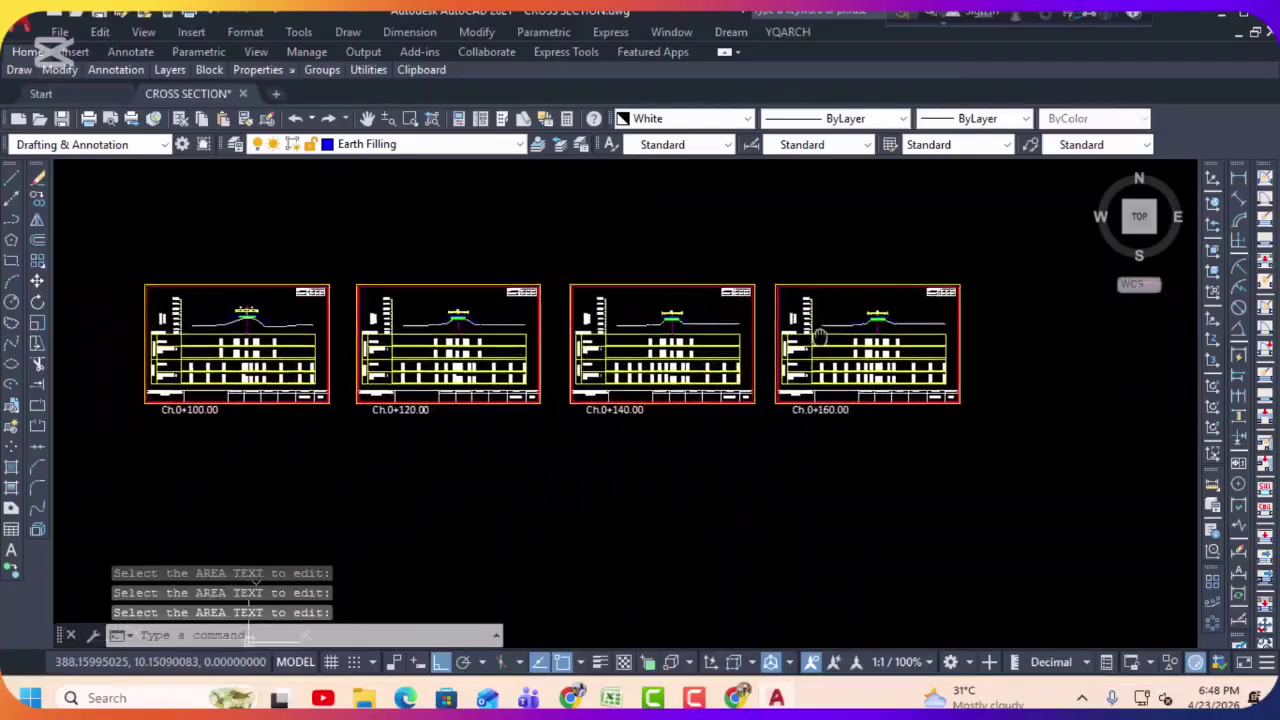
{"action": "middle_click_drag", "start_coordinate": [844, 444], "coordinate": [550, 420]}
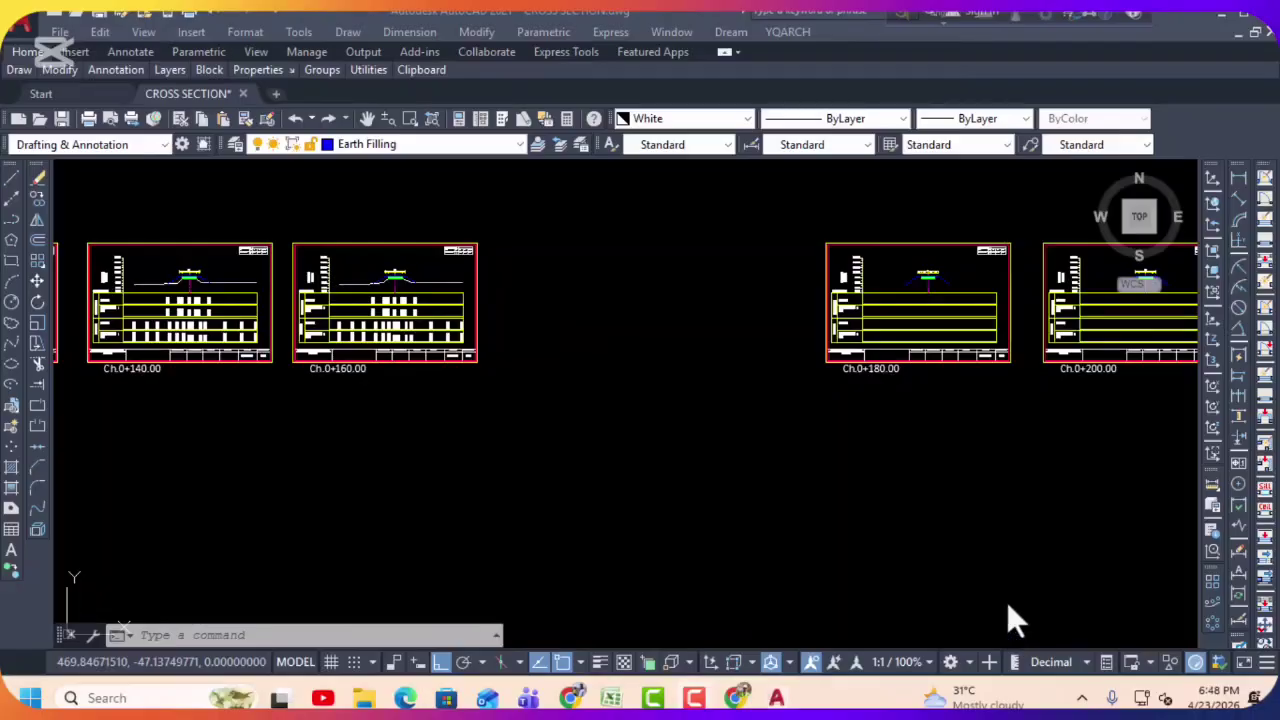
{"action": "middle_click_drag", "start_coordinate": [986, 423], "coordinate": [729, 430]}
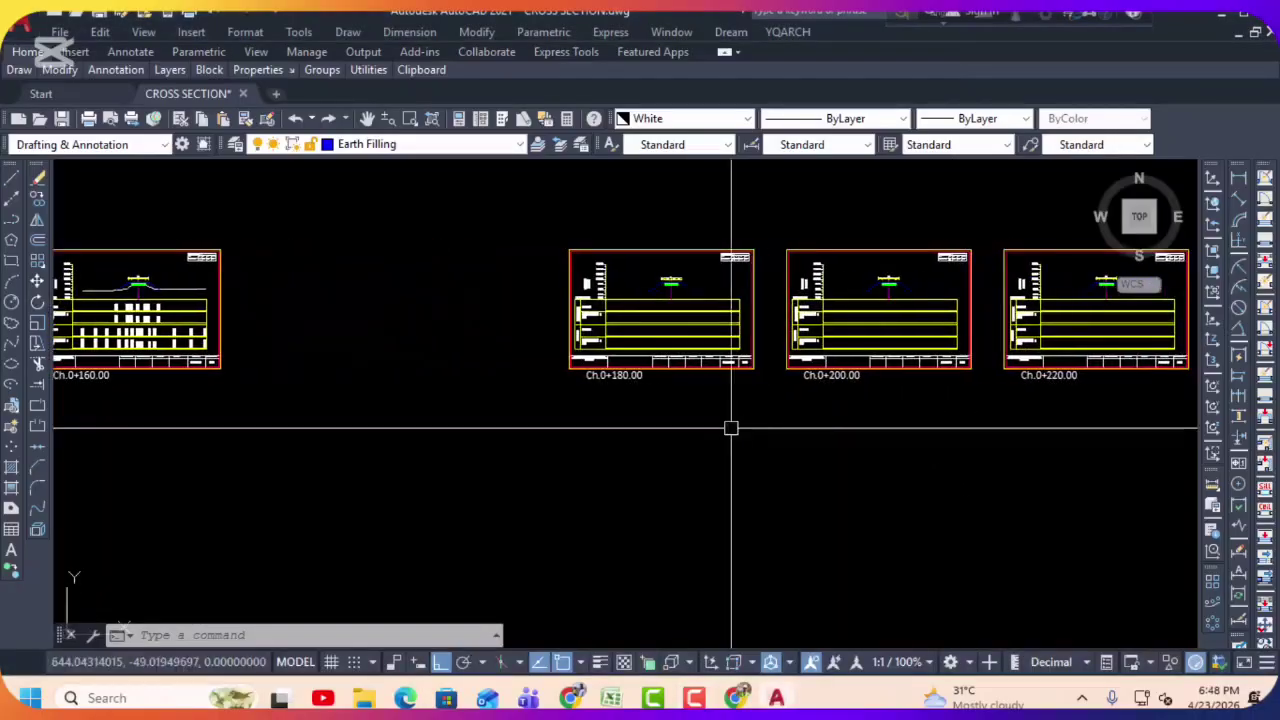
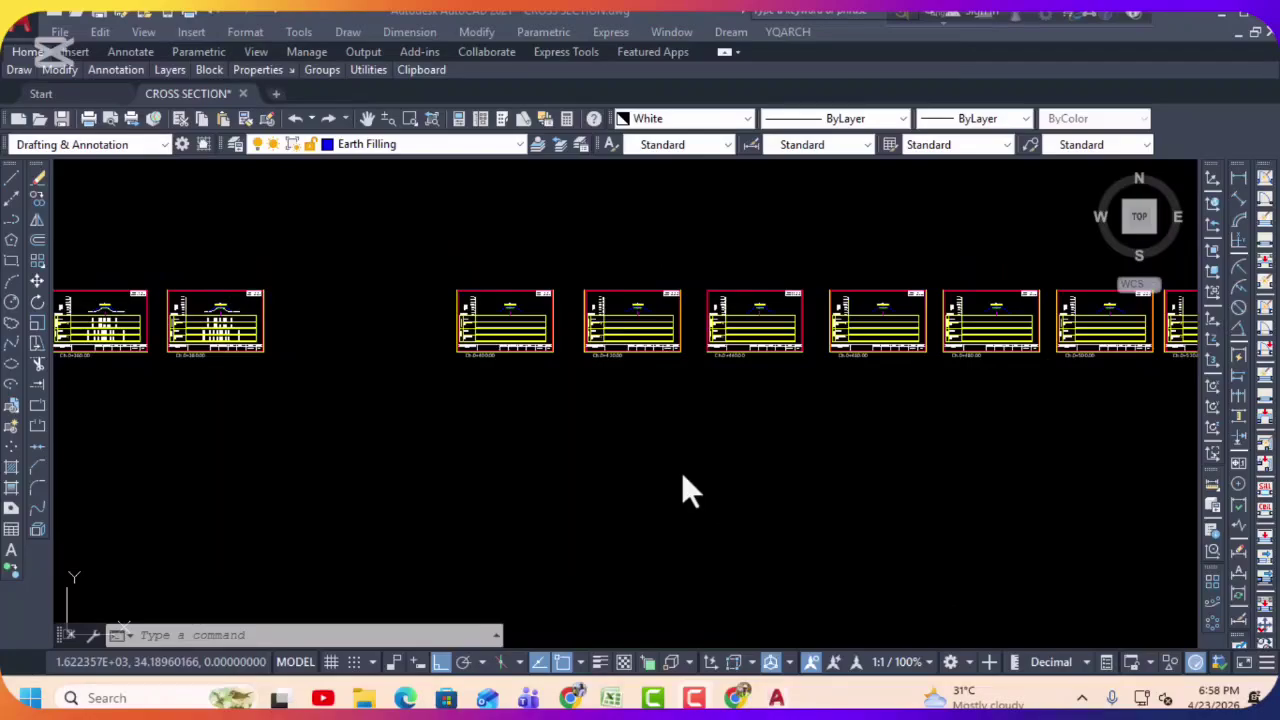
{"action": "key", "text": "Escape"}
{"action": "scroll", "coordinate": [553, 326], "scroll_direction": "down", "scroll_amount": 3}
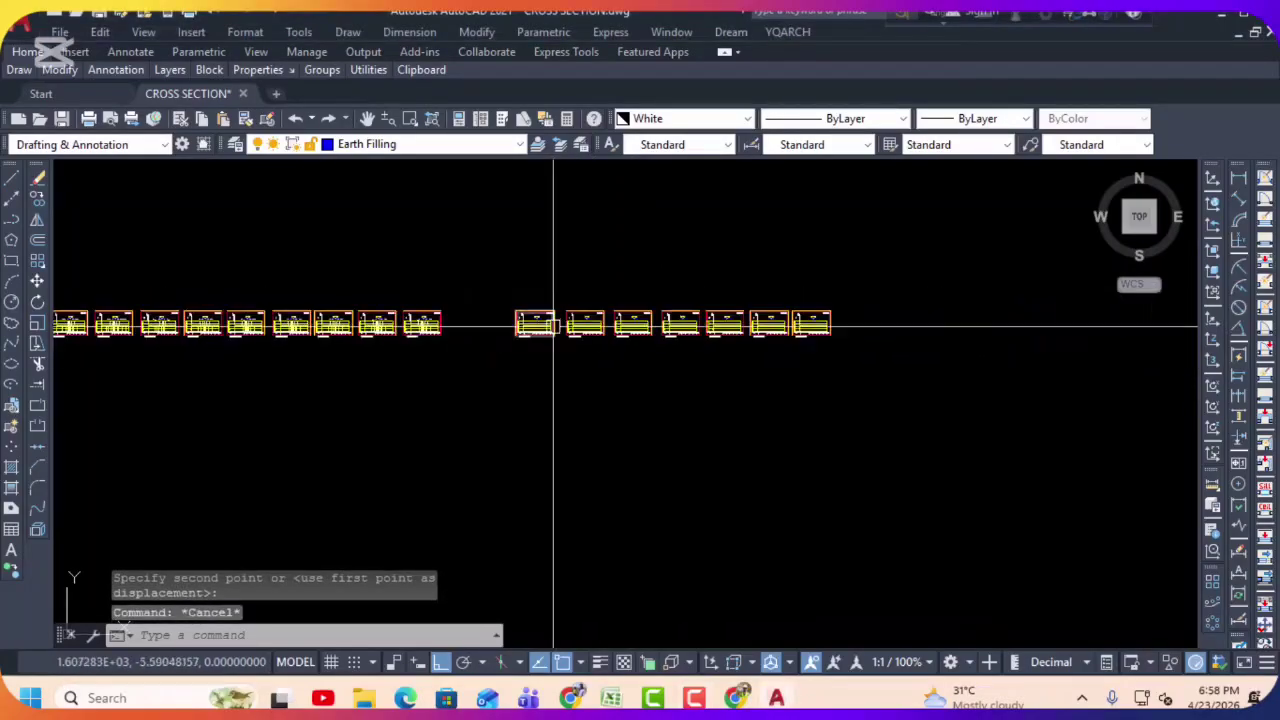
{"action": "left_click", "coordinate": [561, 279]}
{"action": "scroll", "coordinate": [562, 345], "scroll_direction": "up", "scroll_amount": 5}
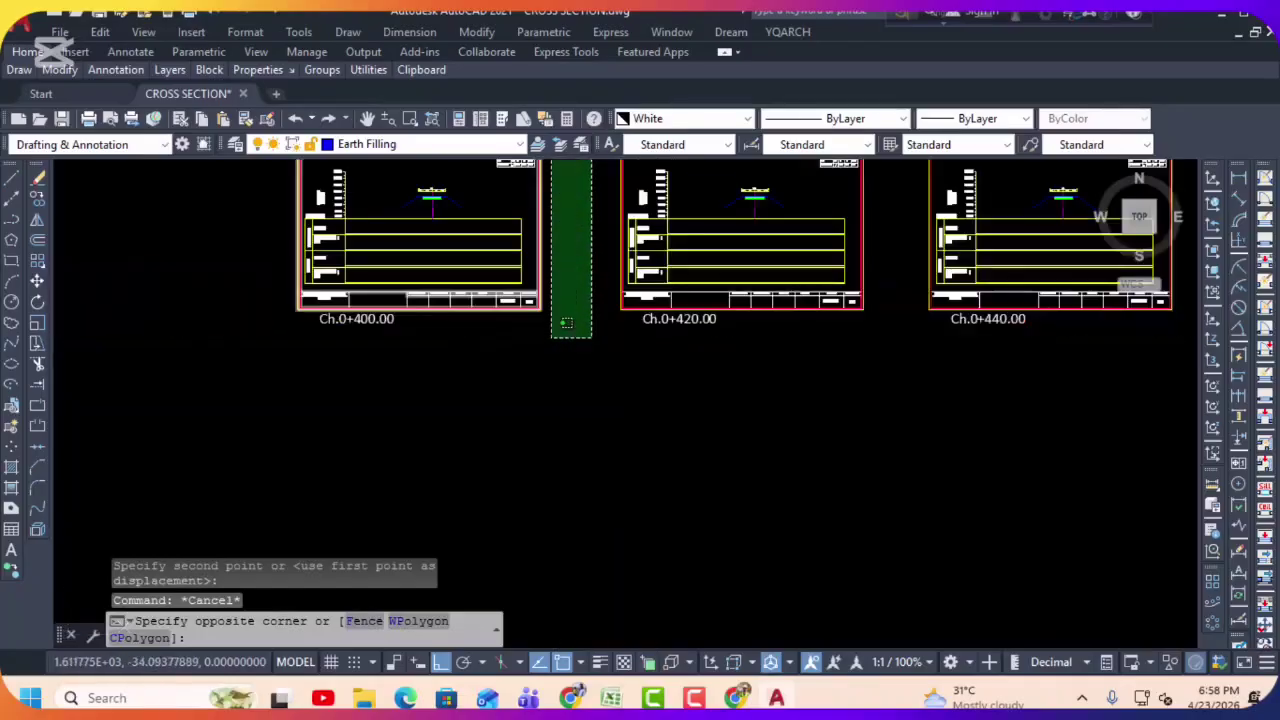
{"action": "key", "text": "Escape"}
{"action": "scroll", "coordinate": [451, 286], "scroll_direction": "down", "scroll_amount": 3}
Step: Move the whole Ch.0+400.00 sheet from its centreline and datum line intersection to the guide line crossing at 0,2
{"action": "left_click", "coordinate": [443, 251]}
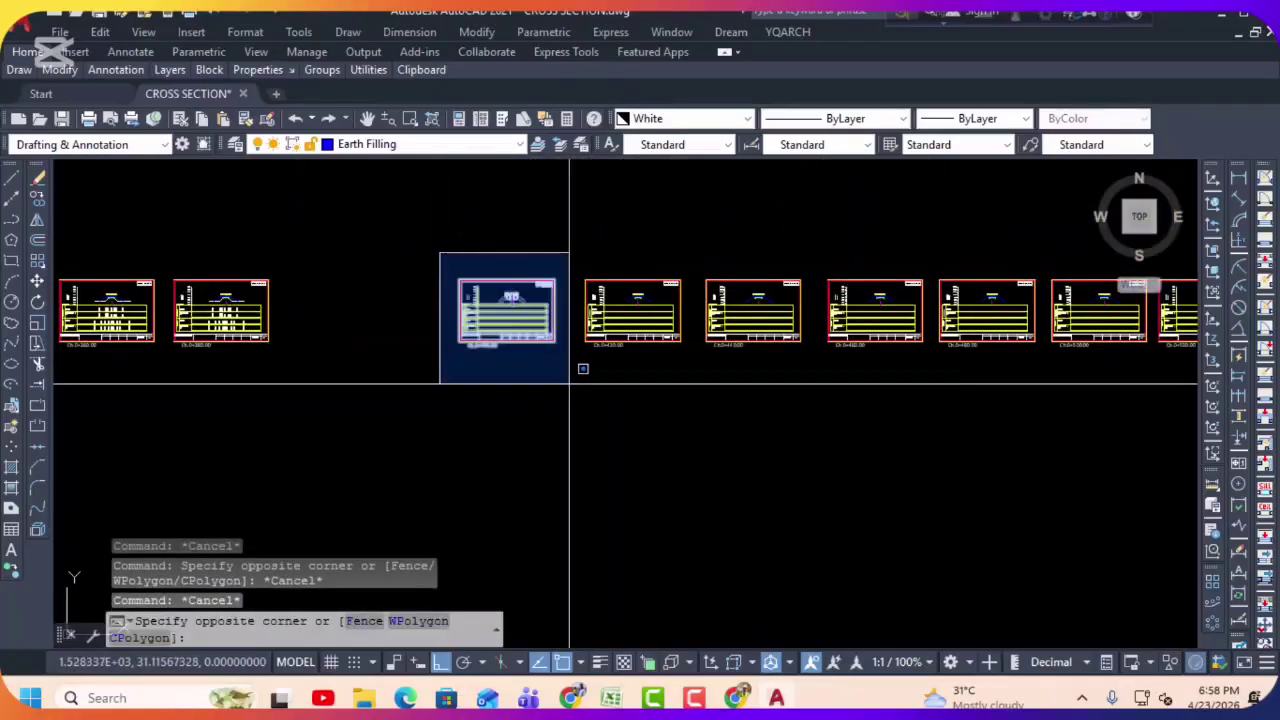
{"action": "left_click", "coordinate": [563, 380]}
{"action": "type", "text": "m"}
{"action": "key", "text": "Return"}
{"action": "scroll", "coordinate": [506, 308], "scroll_direction": "up", "scroll_amount": 5}
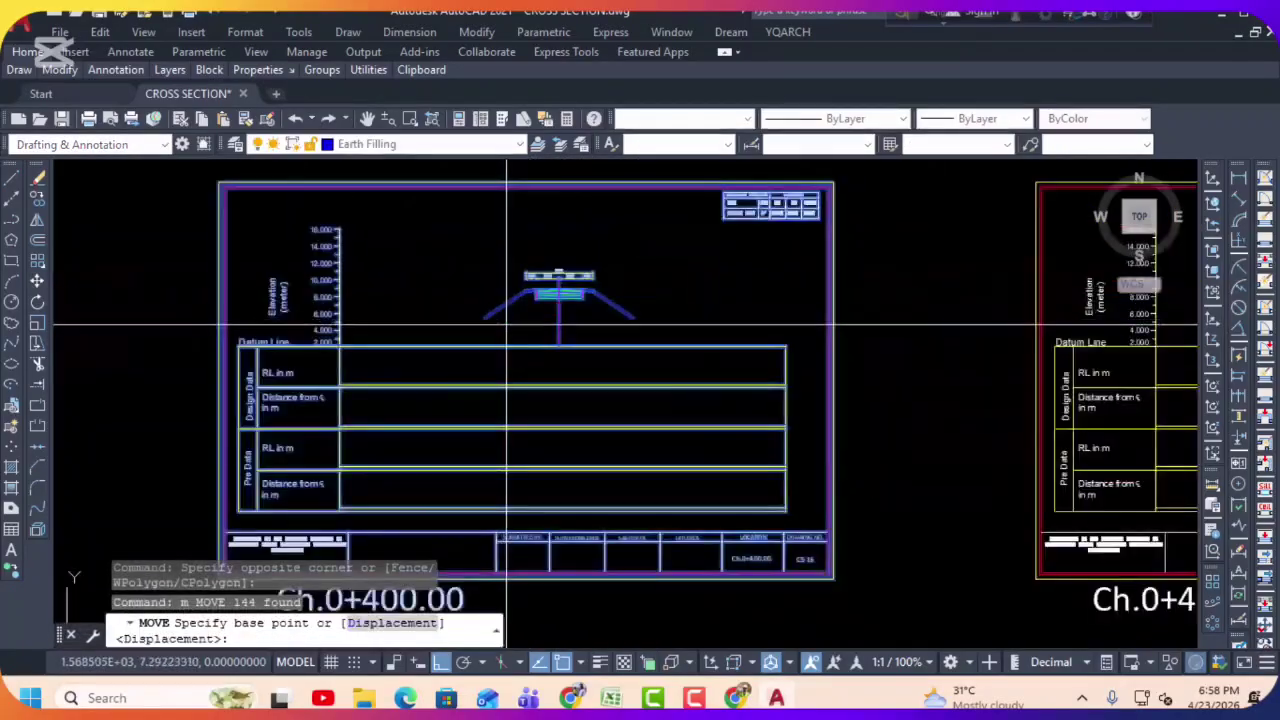
{"action": "left_click", "coordinate": [559, 347]}
{"action": "scroll", "coordinate": [600, 330], "scroll_direction": "down", "scroll_amount": 7}
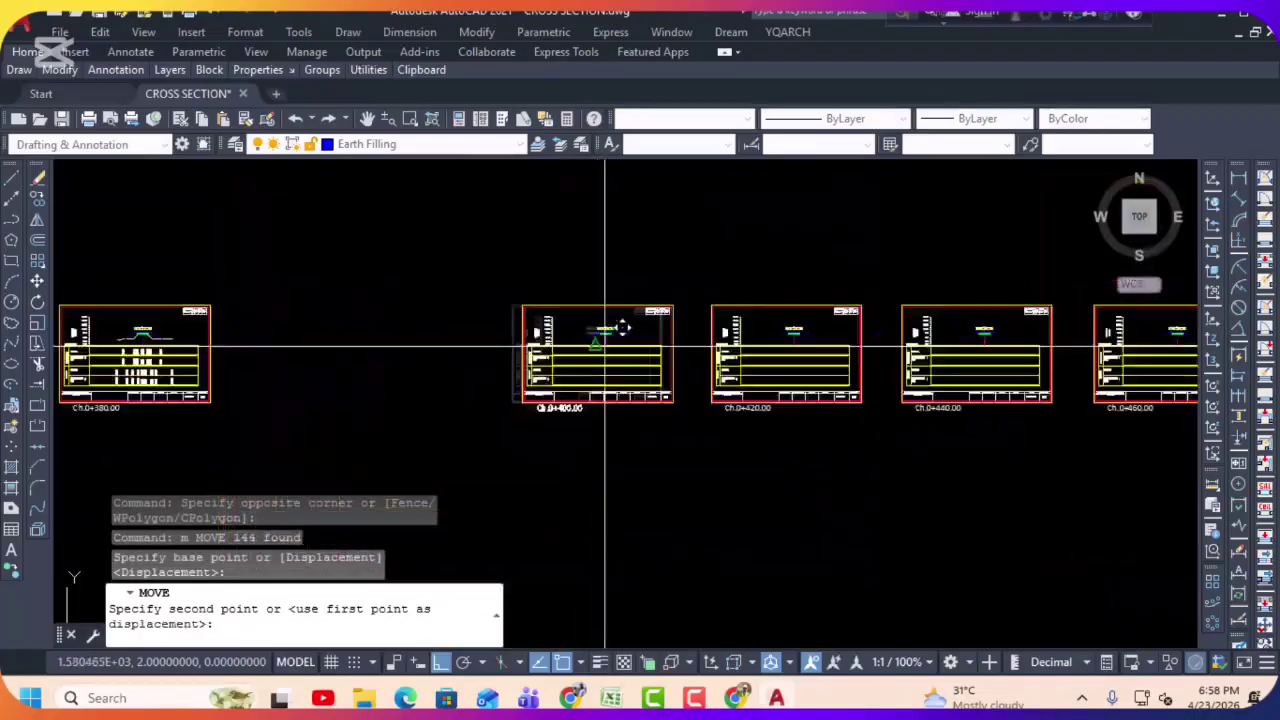
{"action": "scroll", "coordinate": [534, 330], "scroll_direction": "up", "scroll_amount": 6}
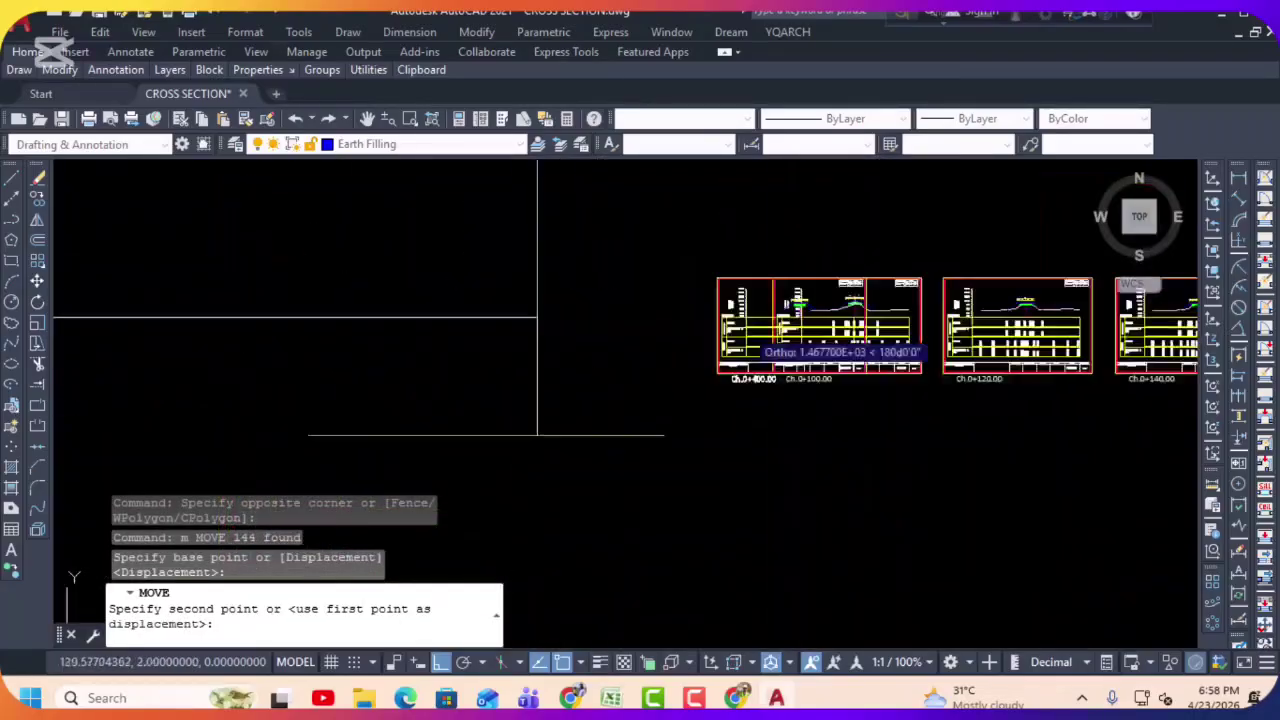
{"action": "left_click", "coordinate": [537, 317]}
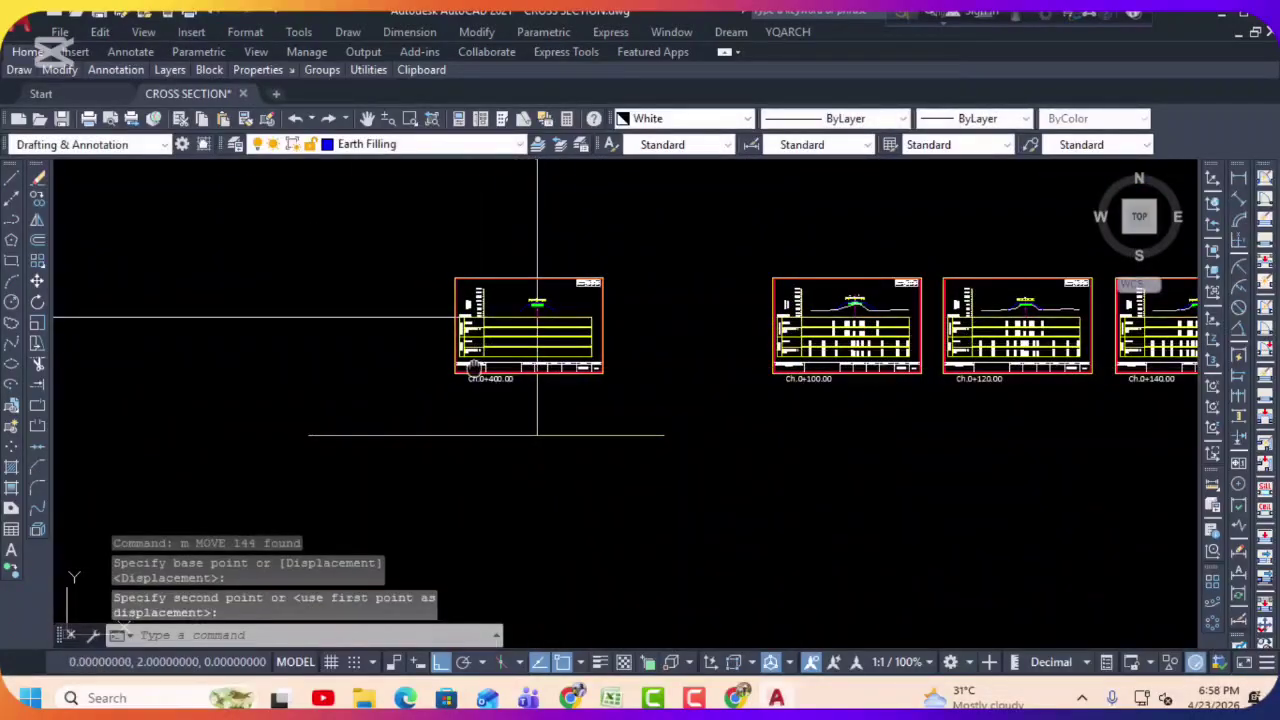
{"action": "scroll", "coordinate": [583, 370], "scroll_direction": "up", "scroll_amount": 4}
{"action": "middle_click_drag", "start_coordinate": [583, 370], "coordinate": [513, 393]}
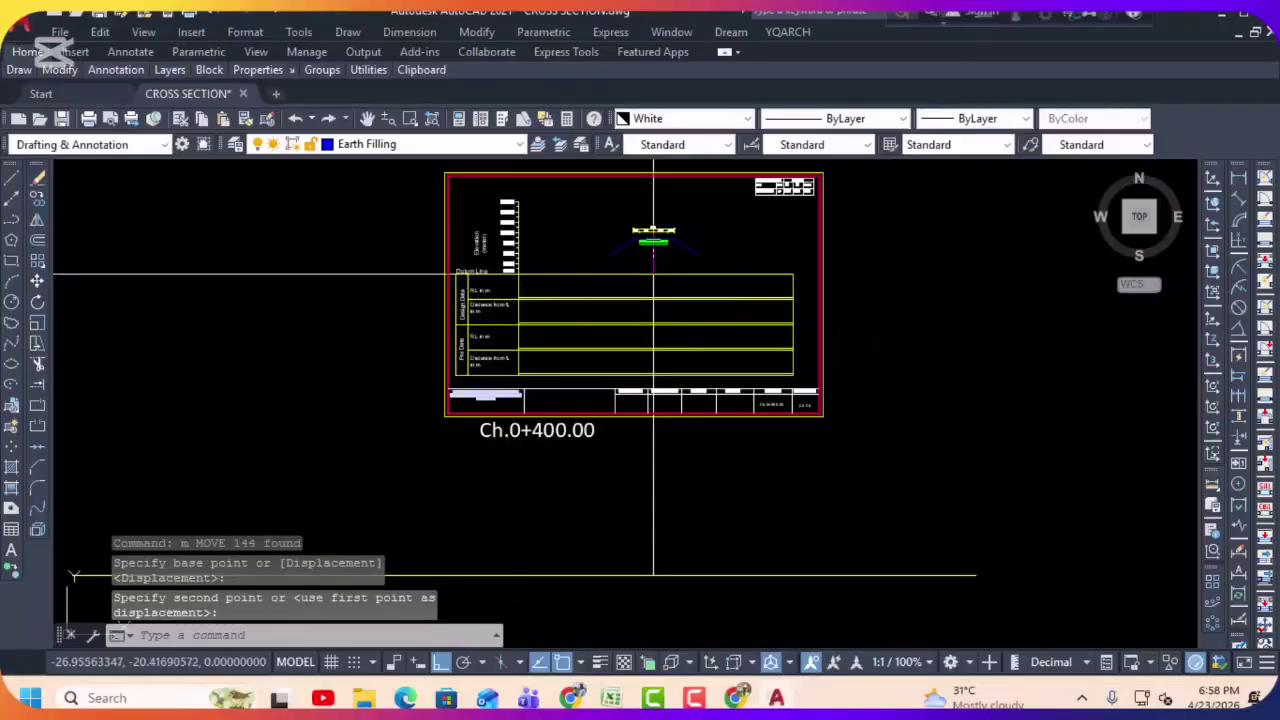
{"action": "key", "text": "Escape"}
{"action": "key", "text": "Escape"}
{"action": "key", "text": "Escape"}
{"action": "middle_click_drag", "start_coordinate": [633, 222], "coordinate": [586, 286]}
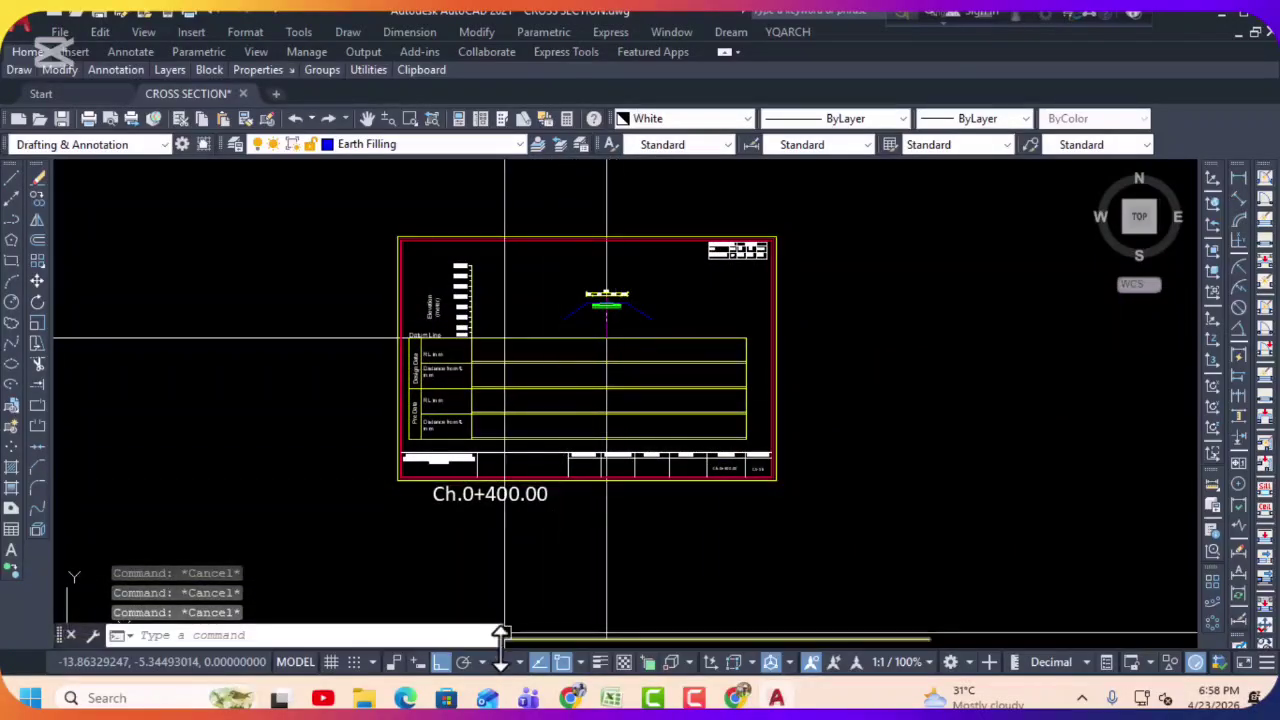
Step: Switch to the Excel workbook and copy the 0+400.00 coordinate pairs in D178:D186 of the Formula column
{"action": "left_click", "coordinate": [610, 698]}
{"action": "scroll", "coordinate": [343, 466], "scroll_direction": "down", "scroll_amount": 3}
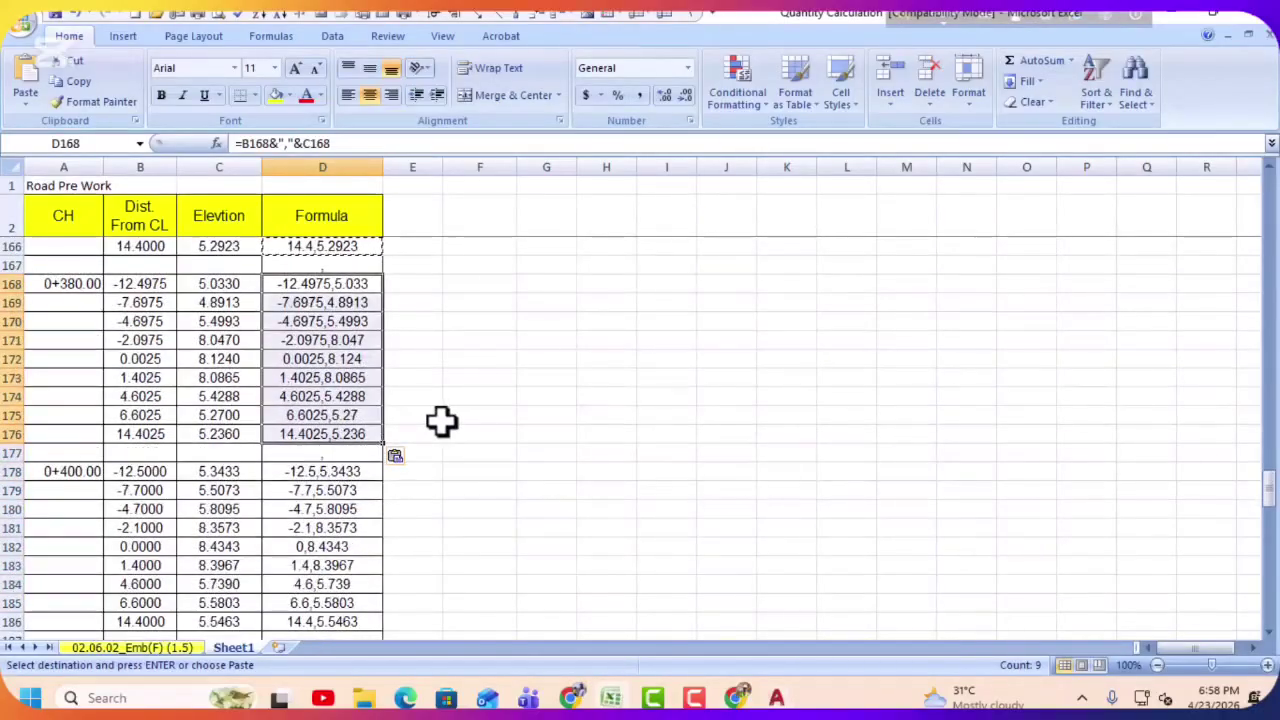
{"action": "left_click", "coordinate": [465, 415]}
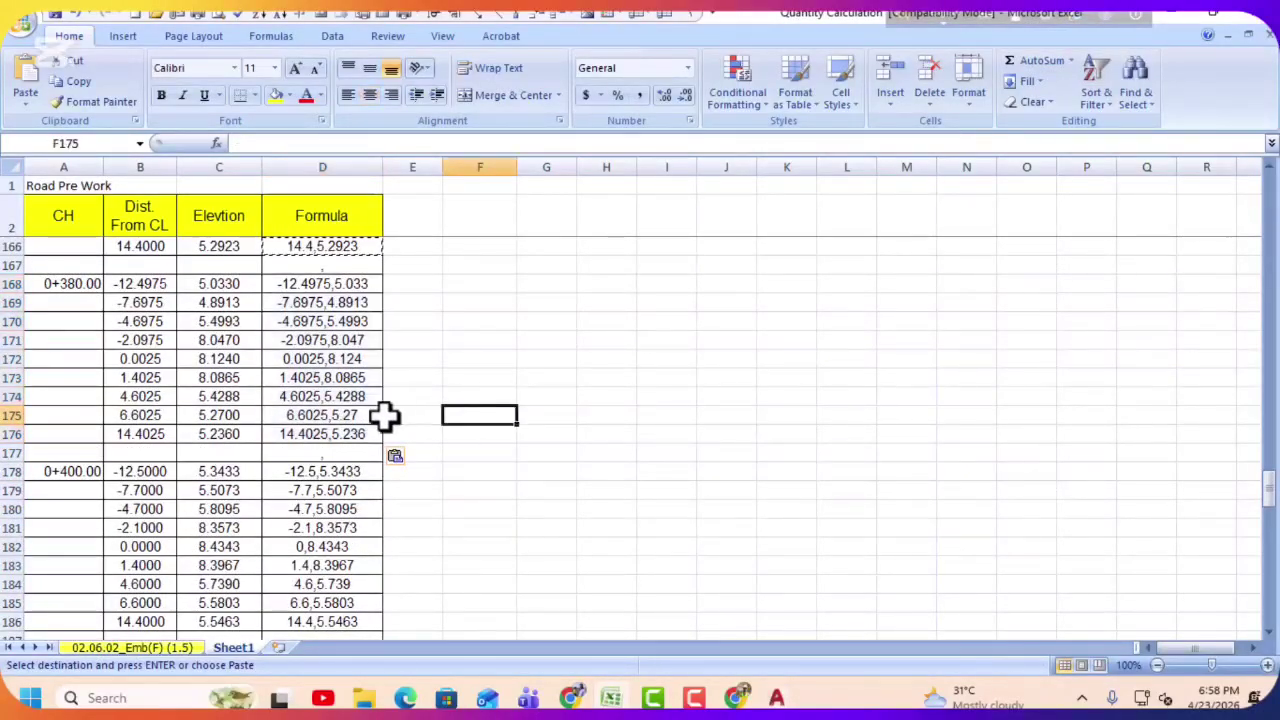
{"action": "left_click_drag", "start_coordinate": [307, 472], "coordinate": [316, 570]}
{"action": "right_click", "coordinate": [320, 452]}
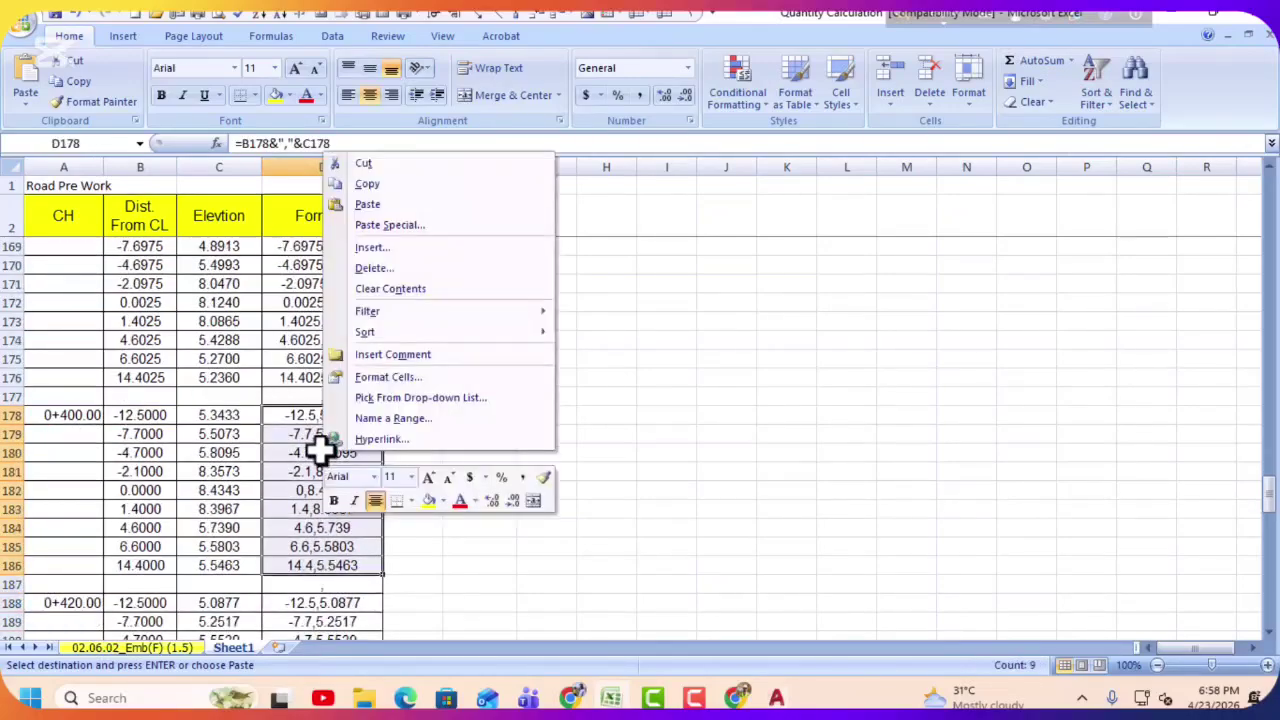
{"action": "left_click", "coordinate": [368, 184]}
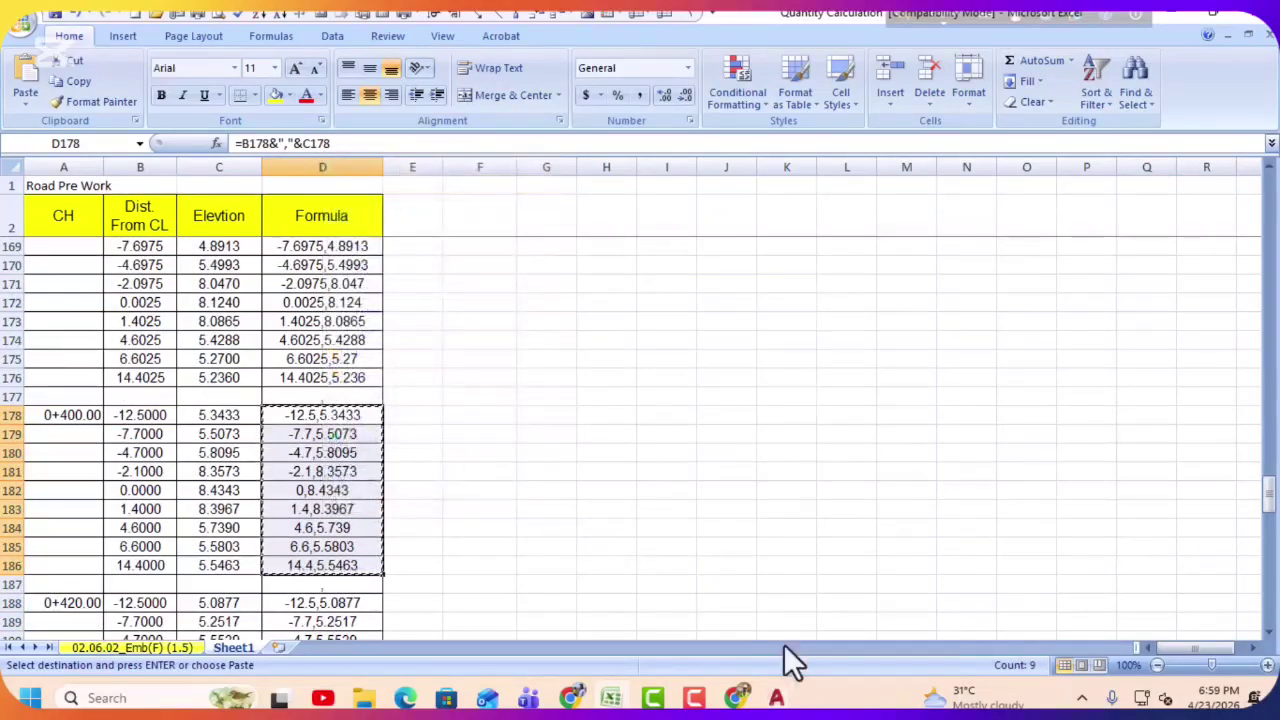
Step: Switch back to AutoCAD and draw the Ch.0+400.00 ground line as a polyline from the copied coordinates
{"action": "left_click", "coordinate": [776, 697]}
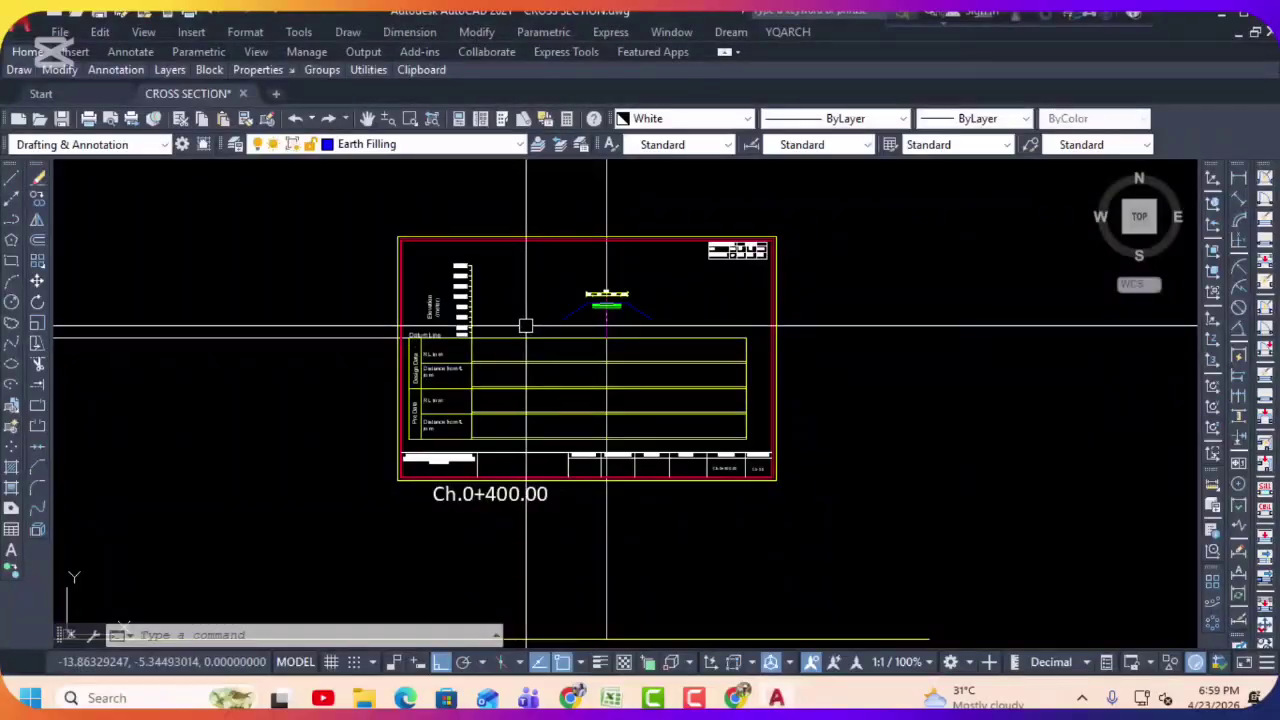
{"action": "type", "text": "pl"}
{"action": "key", "text": "Return"}
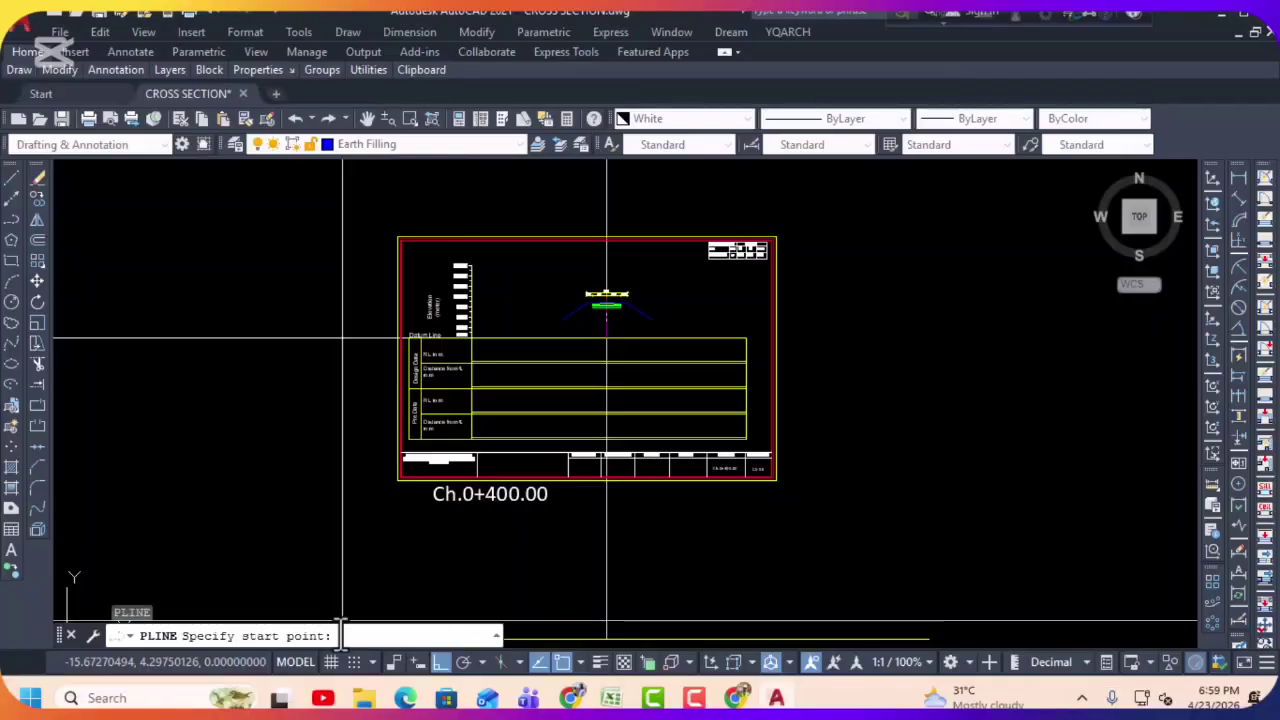
{"action": "left_click", "coordinate": [620, 543]}
{"action": "key", "text": "Escape"}
{"action": "key", "text": "Escape"}
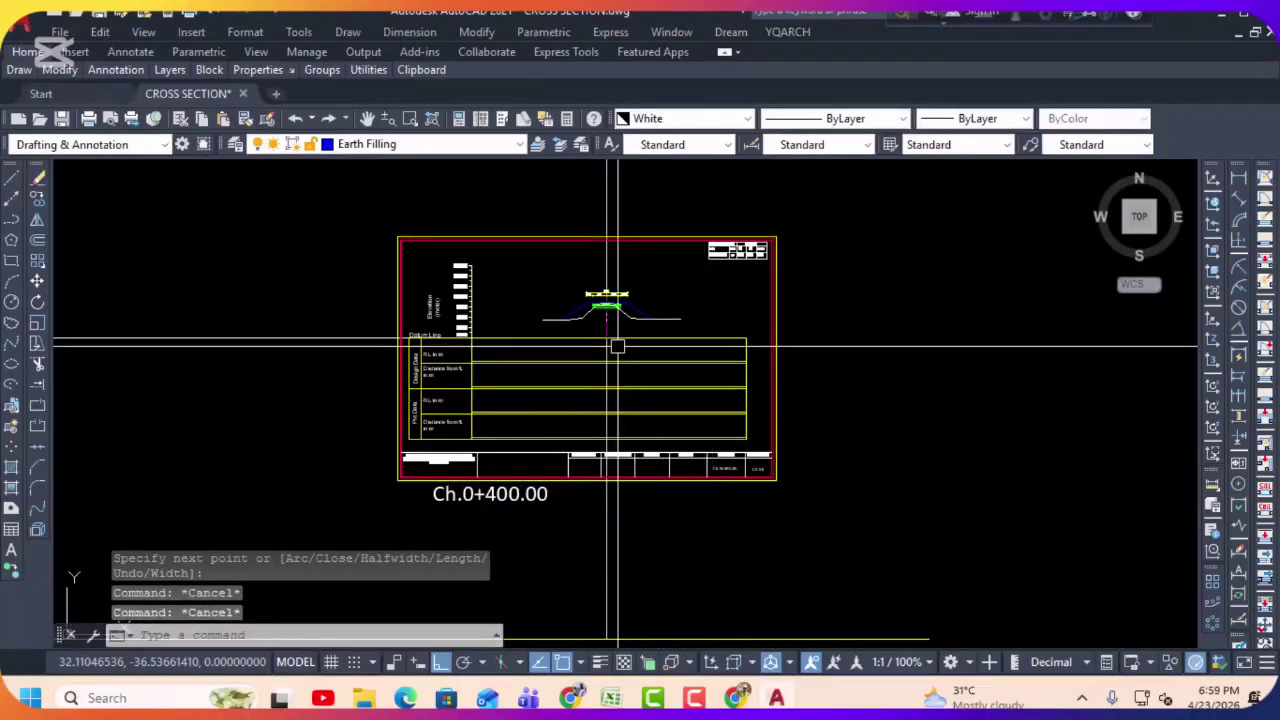
Step: Run DRL on the ground line to fill the Pre Data distance and RL rows at Ch.0+400.00 from their centreline base points
{"action": "scroll", "coordinate": [604, 311], "scroll_direction": "up", "scroll_amount": 5}
{"action": "scroll", "coordinate": [602, 309], "scroll_direction": "up", "scroll_amount": 5}
{"action": "scroll", "coordinate": [640, 308], "scroll_direction": "down", "scroll_amount": 5}
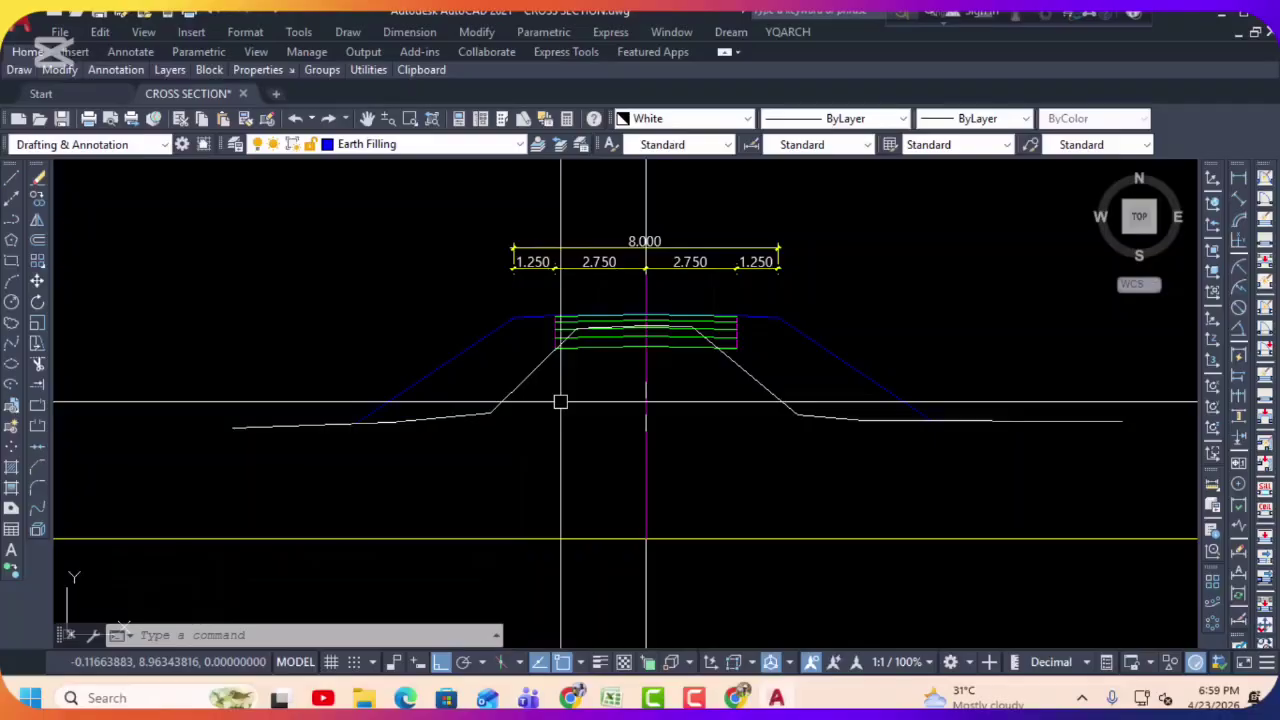
{"action": "type", "text": "DRL"}
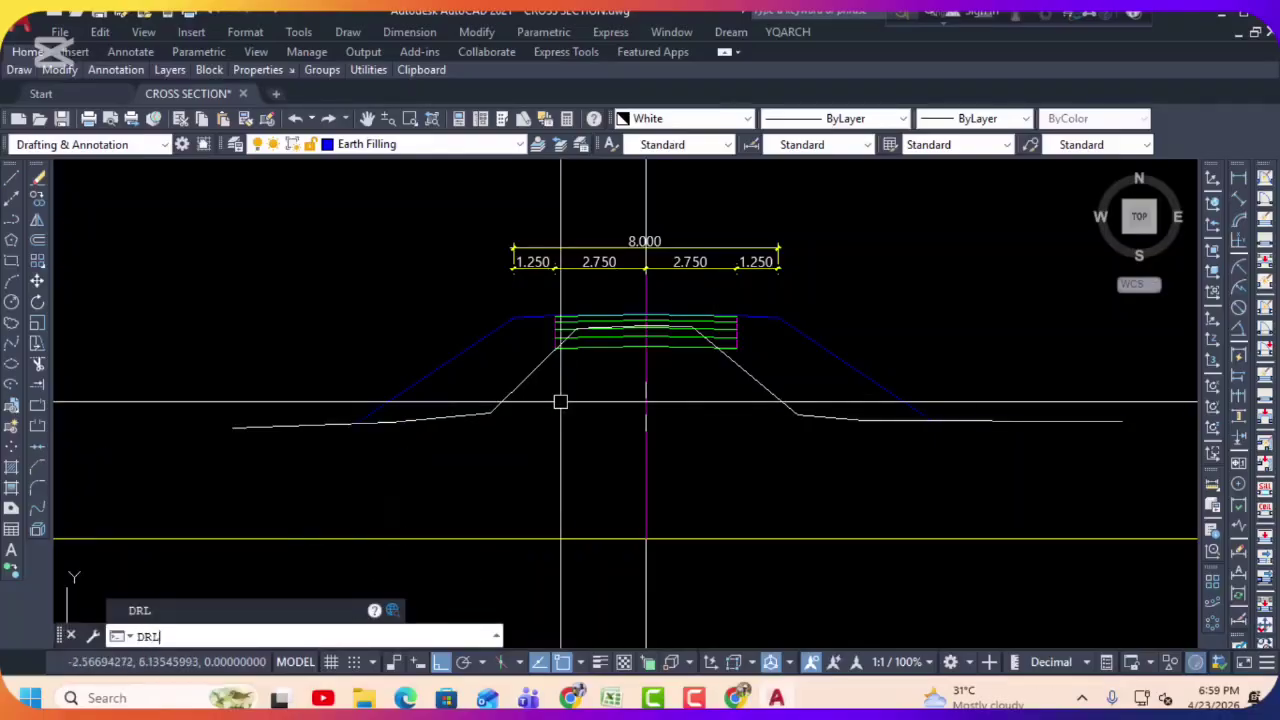
{"action": "key", "text": "Return"}
{"action": "left_click", "coordinate": [531, 372]}
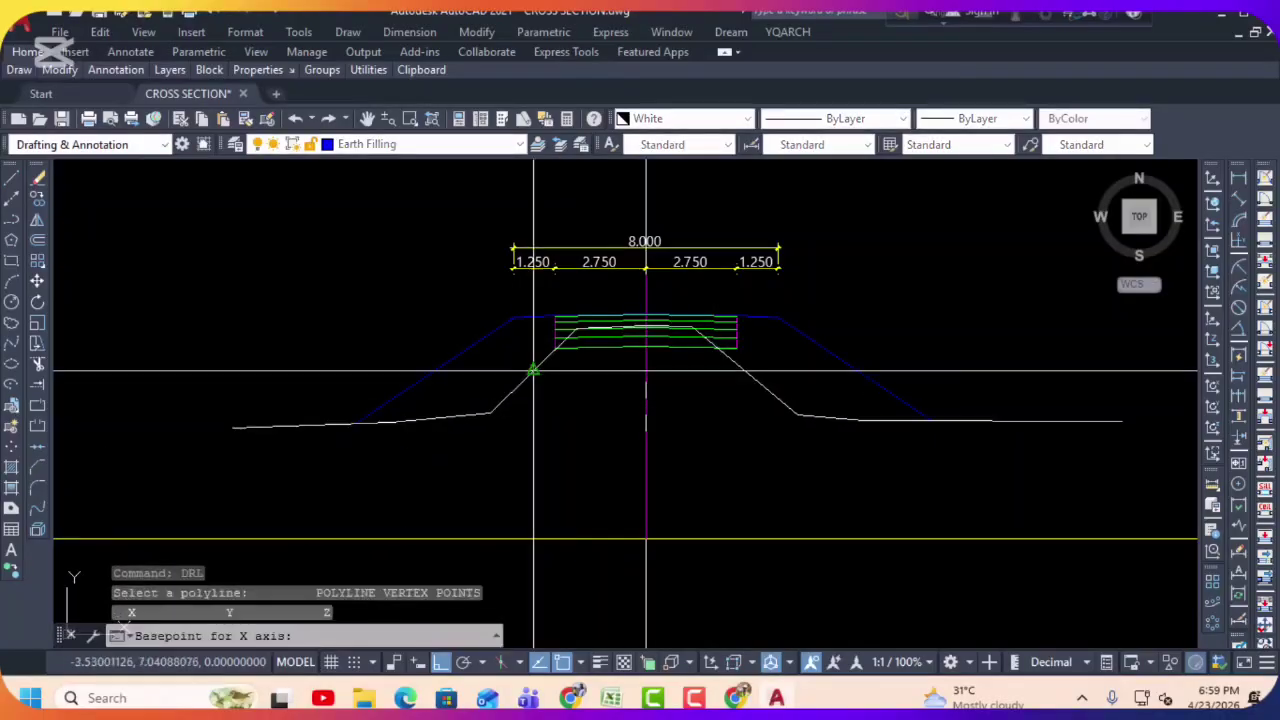
{"action": "scroll", "coordinate": [549, 368], "scroll_direction": "down", "scroll_amount": 5}
{"action": "scroll", "coordinate": [549, 368], "scroll_direction": "up", "scroll_amount": 5}
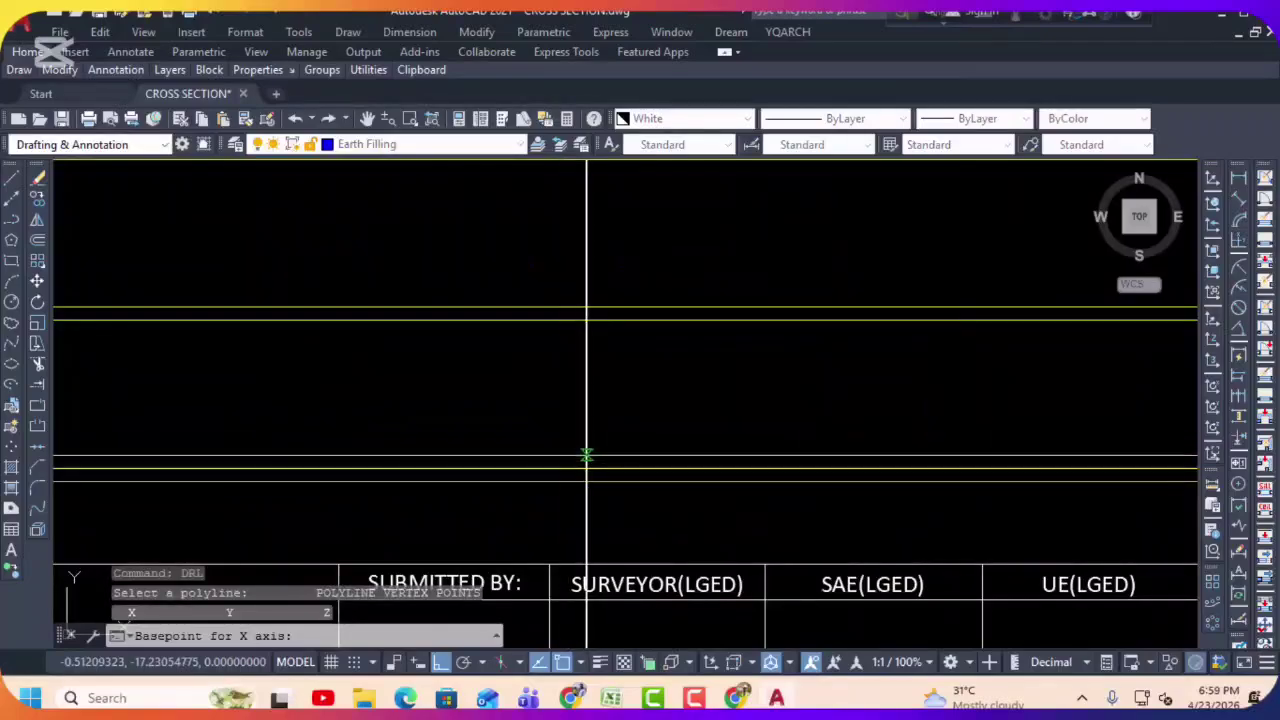
{"action": "left_click", "coordinate": [587, 468]}
{"action": "scroll", "coordinate": [587, 308], "scroll_direction": "down", "scroll_amount": 5}
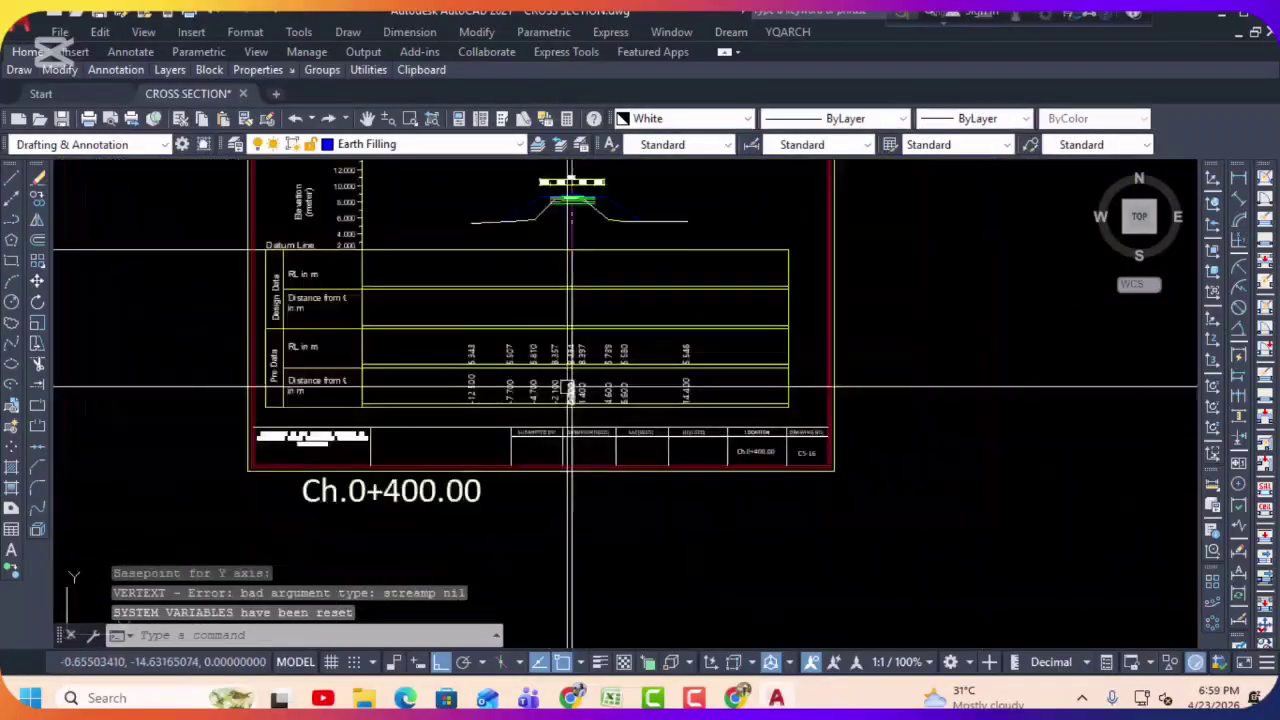
Step: Run DRL on the blue design line to fill the Design Data distance and RL rows at Ch.0+400.00 from their centreline base points
{"action": "key", "text": "Return"}
{"action": "left_click", "coordinate": [571, 315]}
{"action": "scroll", "coordinate": [571, 315], "scroll_direction": "up", "scroll_amount": 5}
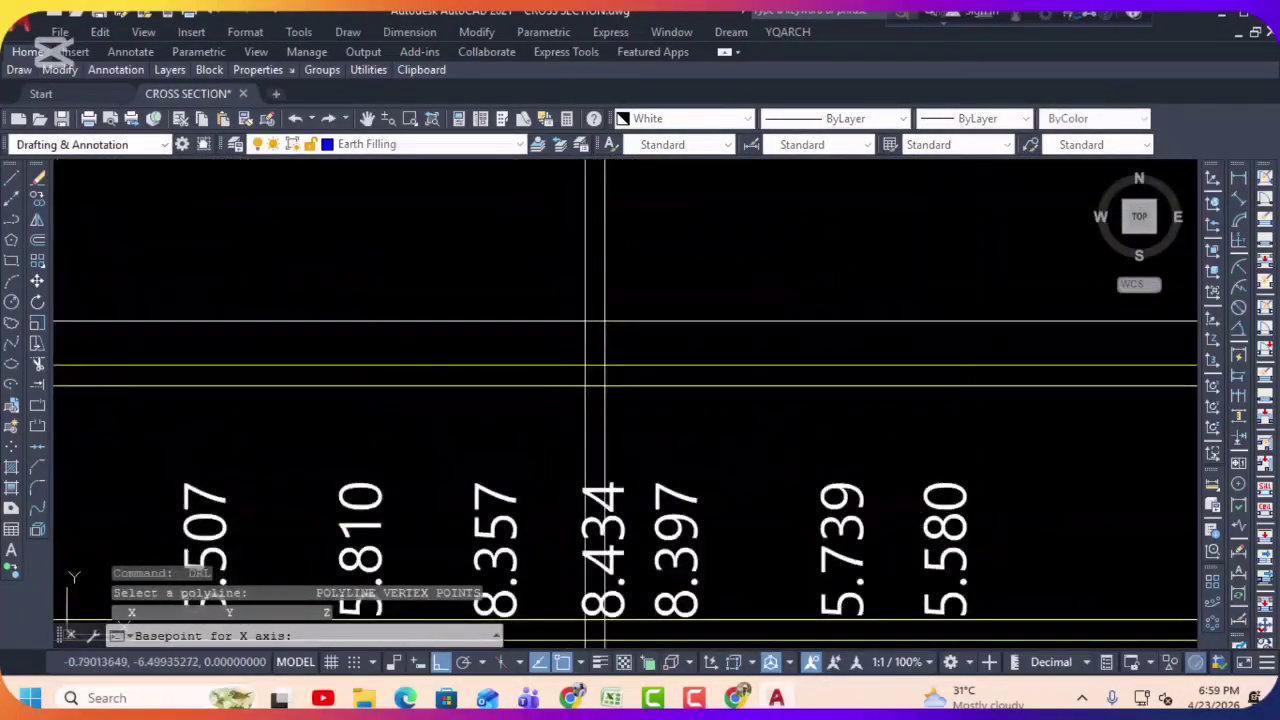
{"action": "left_click", "coordinate": [597, 362]}
{"action": "scroll", "coordinate": [609, 234], "scroll_direction": "up", "scroll_amount": 2}
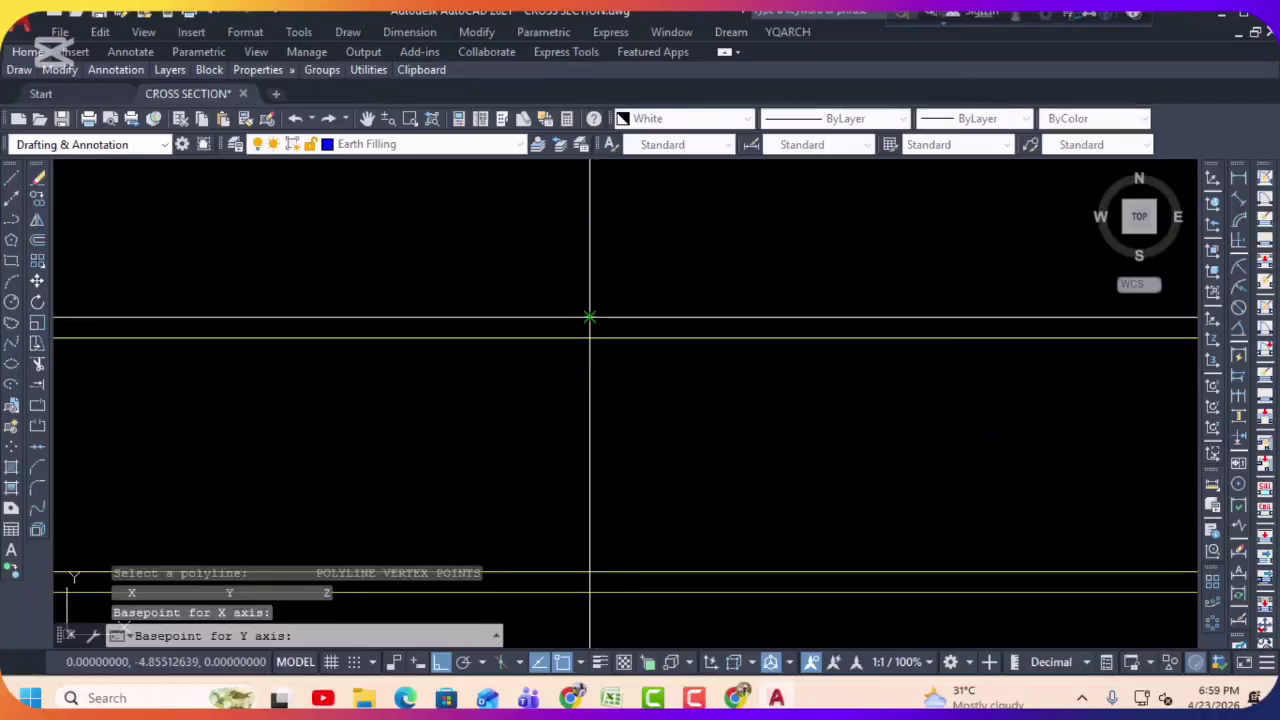
{"action": "key", "text": "Escape"}
{"action": "key", "text": "Escape"}
{"action": "scroll", "coordinate": [590, 317], "scroll_direction": "down", "scroll_amount": 8}
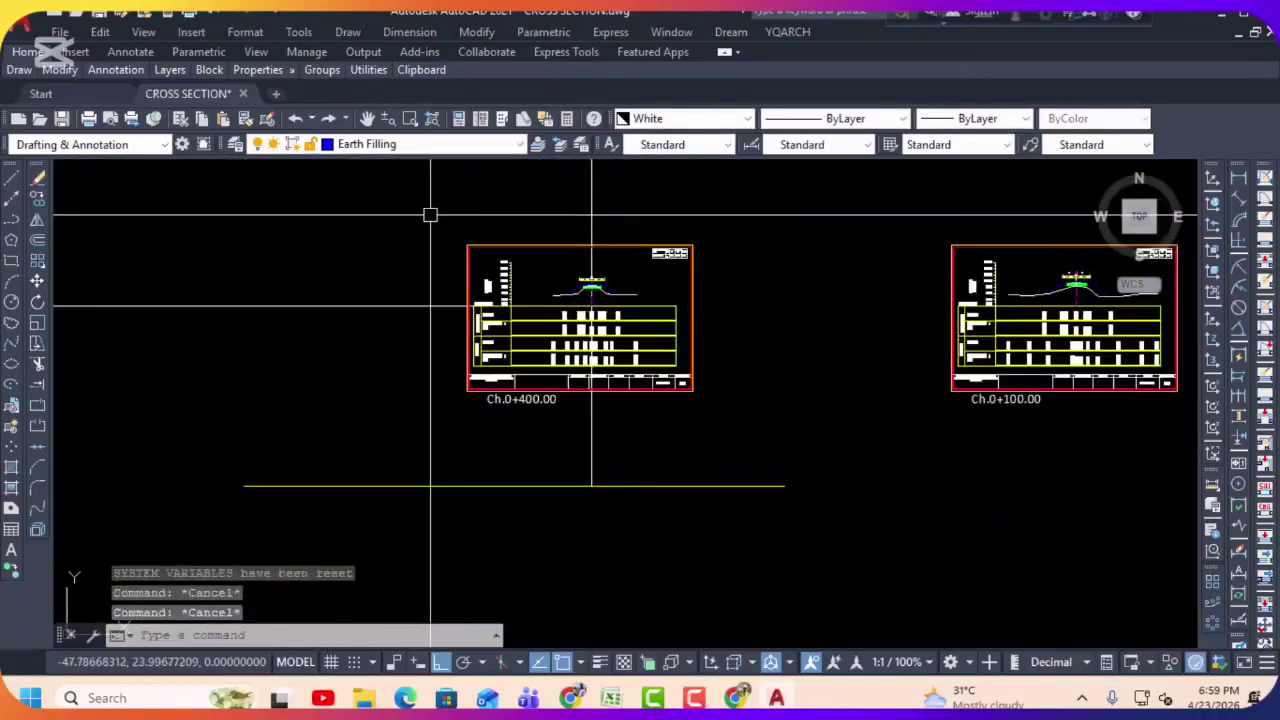
Step: Copy the completed Ch.0+400.00 sheet by its upper-left corner into the row beside the Ch.0+380.00 sheet
{"action": "left_click", "coordinate": [430, 215]}
{"action": "left_click", "coordinate": [765, 429]}
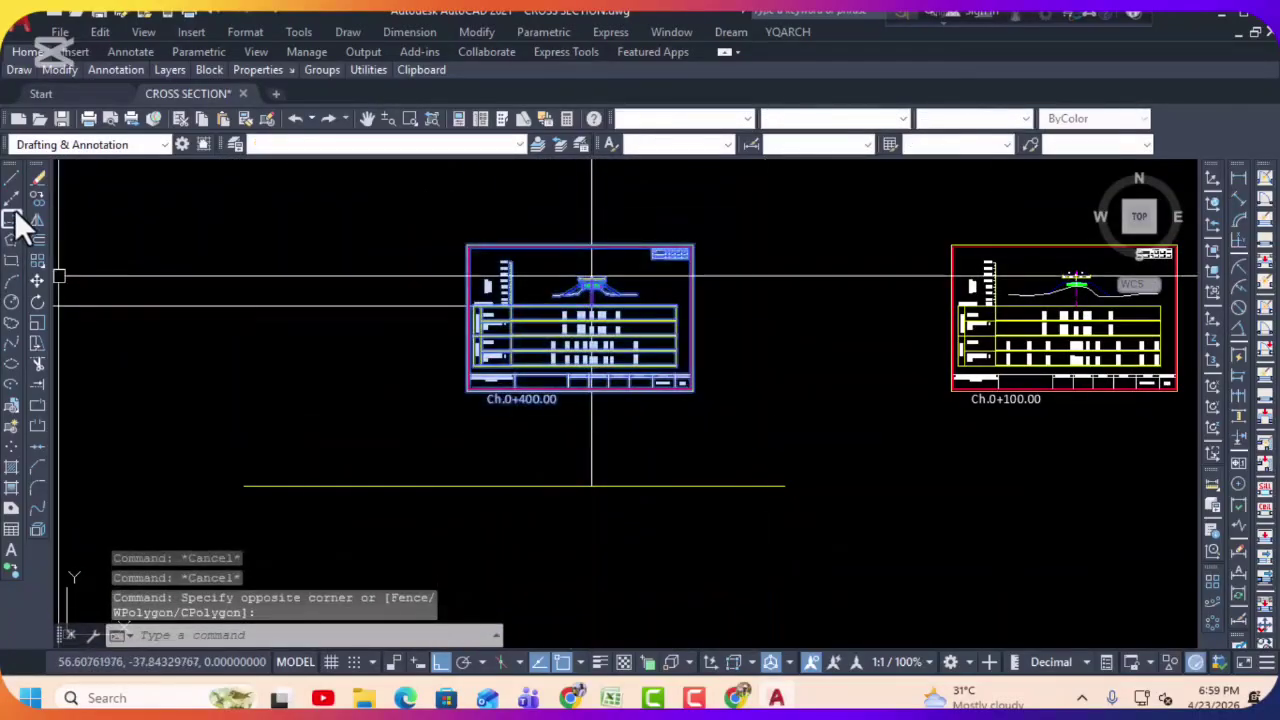
{"action": "left_click", "coordinate": [37, 197]}
{"action": "left_click", "coordinate": [467, 245]}
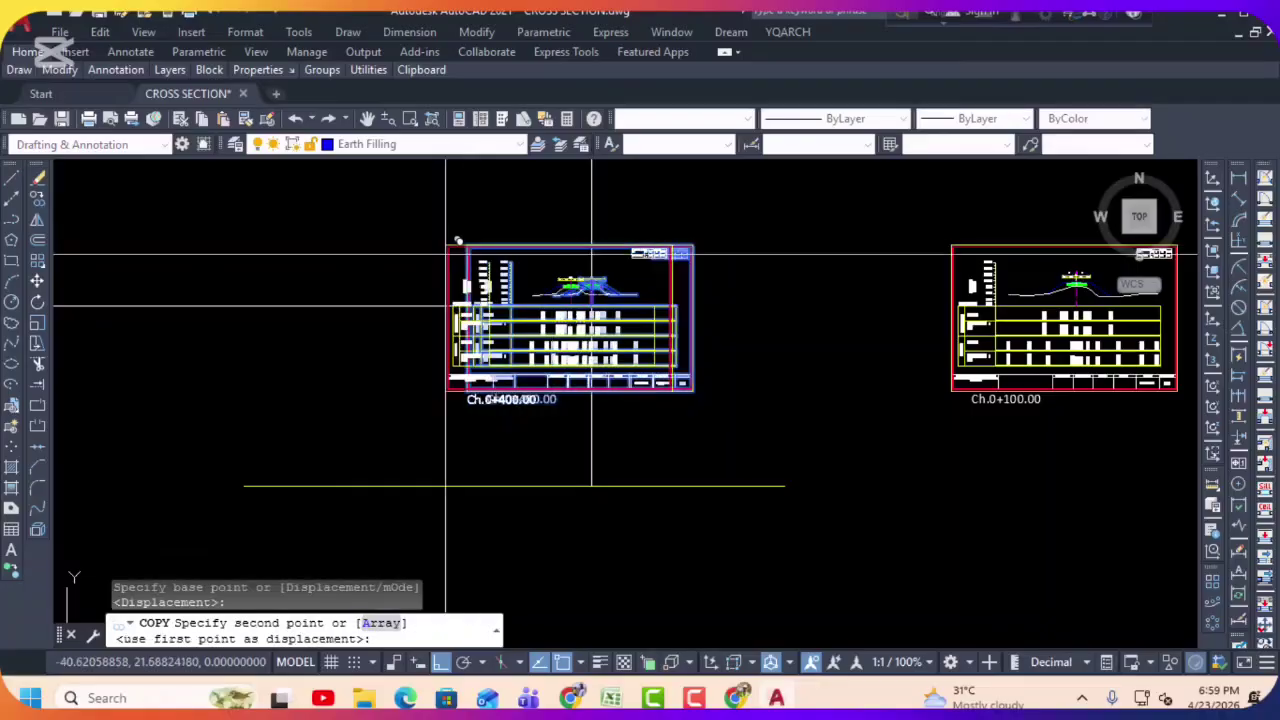
{"action": "scroll", "coordinate": [480, 270], "scroll_direction": "down", "scroll_amount": 5}
{"action": "middle_click_drag", "start_coordinate": [258, 295], "coordinate": [400, 295]}
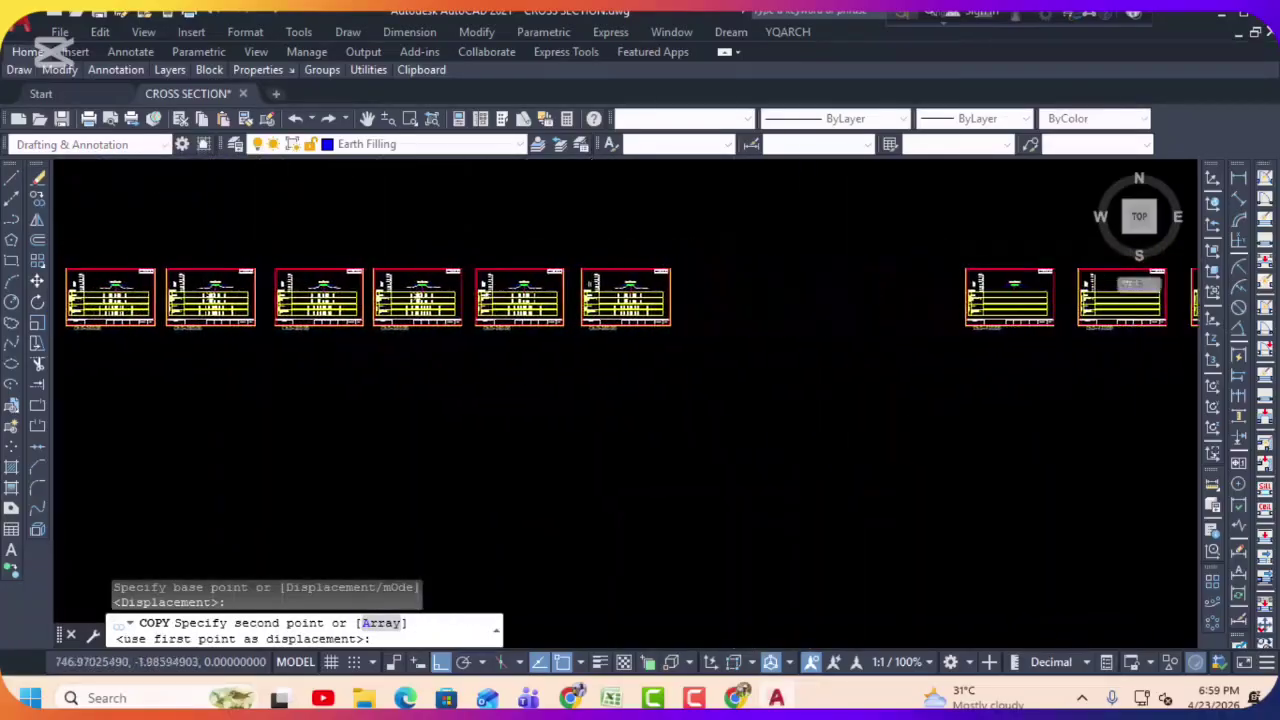
{"action": "scroll", "coordinate": [700, 265], "scroll_direction": "up", "scroll_amount": 4}
{"action": "left_click", "coordinate": [666, 250]}
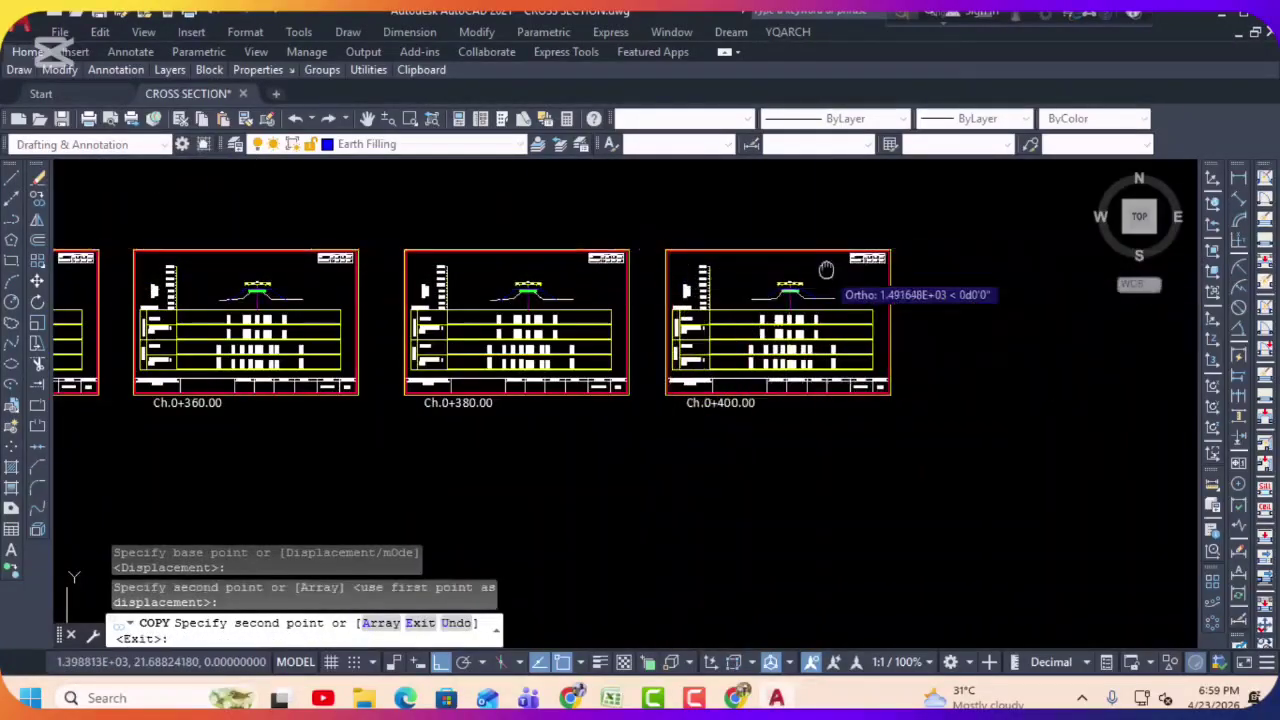
{"action": "middle_click_drag", "start_coordinate": [829, 271], "coordinate": [591, 271]}
{"action": "key", "text": "Escape"}
{"action": "middle_click_drag", "start_coordinate": [714, 289], "coordinate": [378, 294]}
{"action": "left_click", "coordinate": [633, 235]}
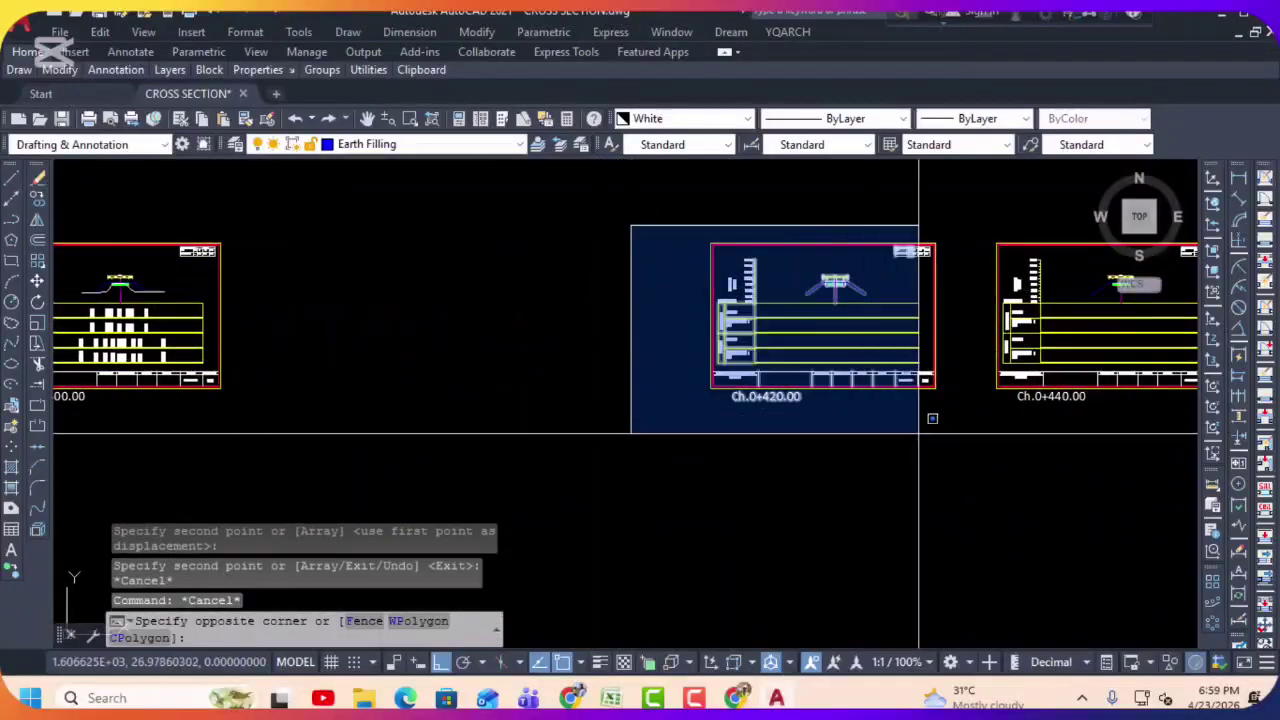
{"action": "left_click", "coordinate": [958, 435]}
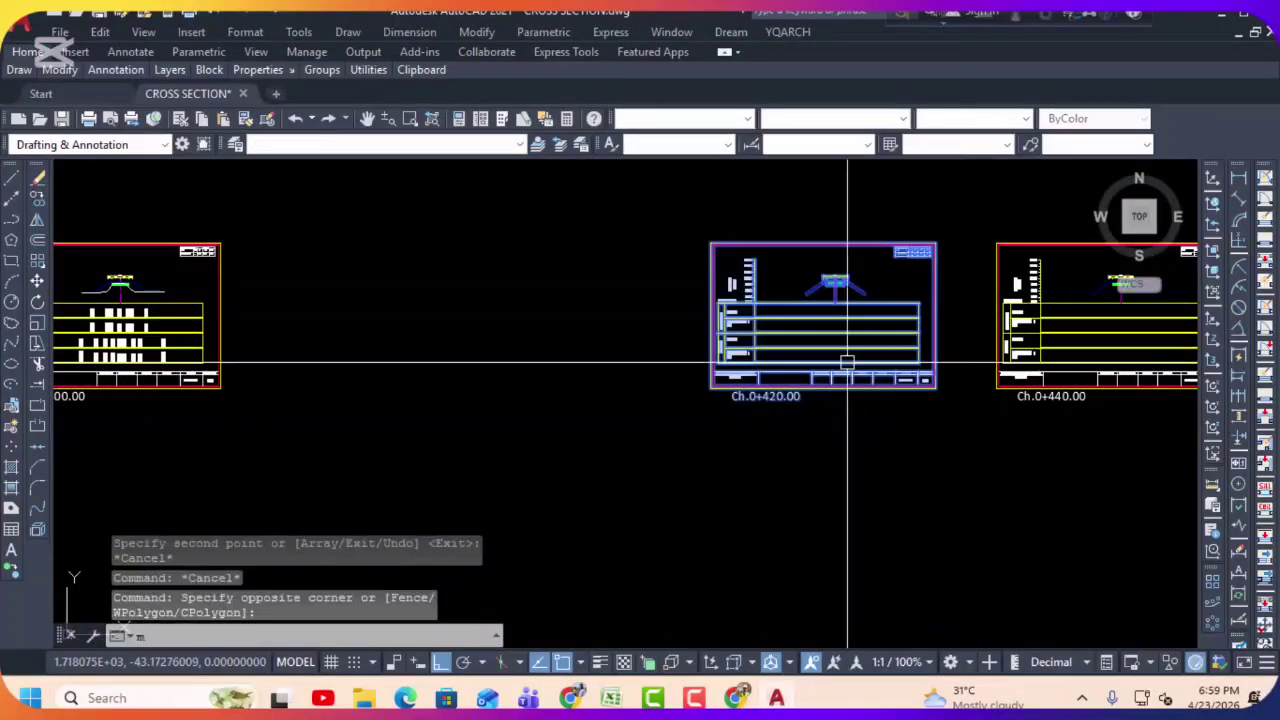
{"action": "type", "text": "m"}
{"action": "key", "text": "Return"}
{"action": "scroll", "coordinate": [829, 303], "scroll_direction": "up", "scroll_amount": 5}
{"action": "left_click", "coordinate": [838, 250]}
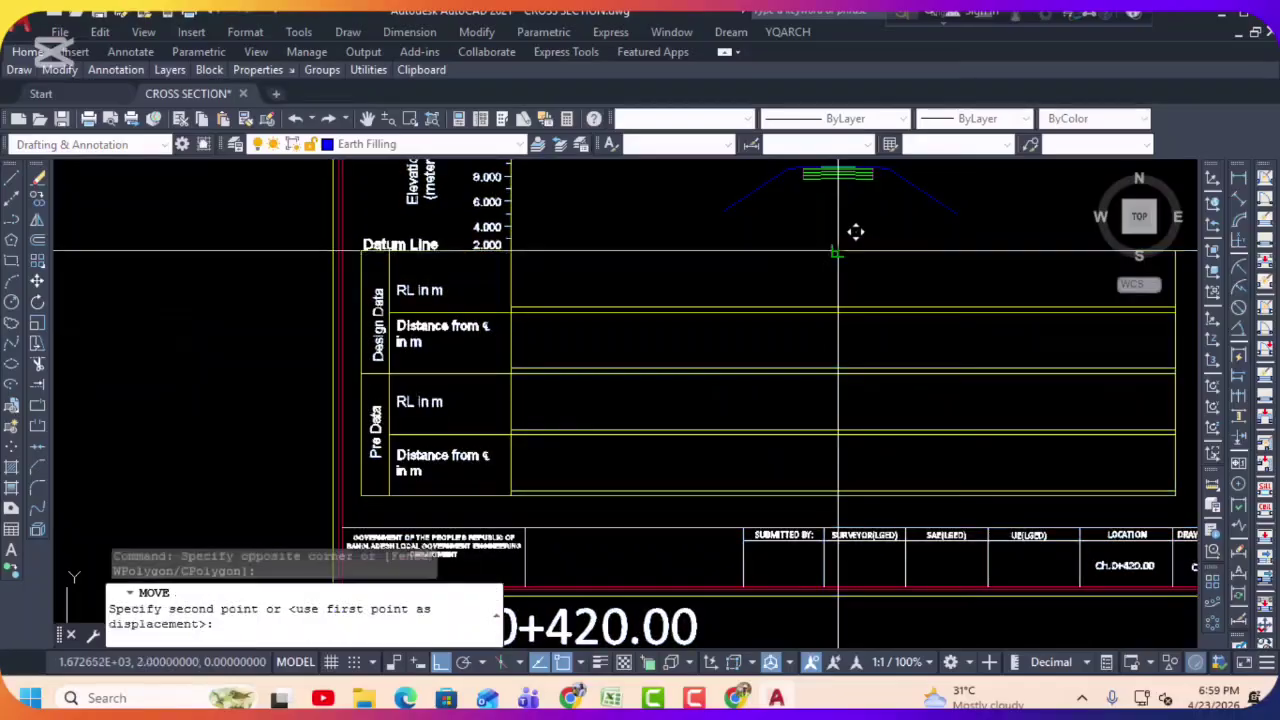
{"action": "scroll", "coordinate": [877, 283], "scroll_direction": "down", "scroll_amount": 8}
{"action": "middle_click_drag", "start_coordinate": [857, 294], "coordinate": [809, 388]}
{"action": "scroll", "coordinate": [406, 343], "scroll_direction": "up", "scroll_amount": 6}
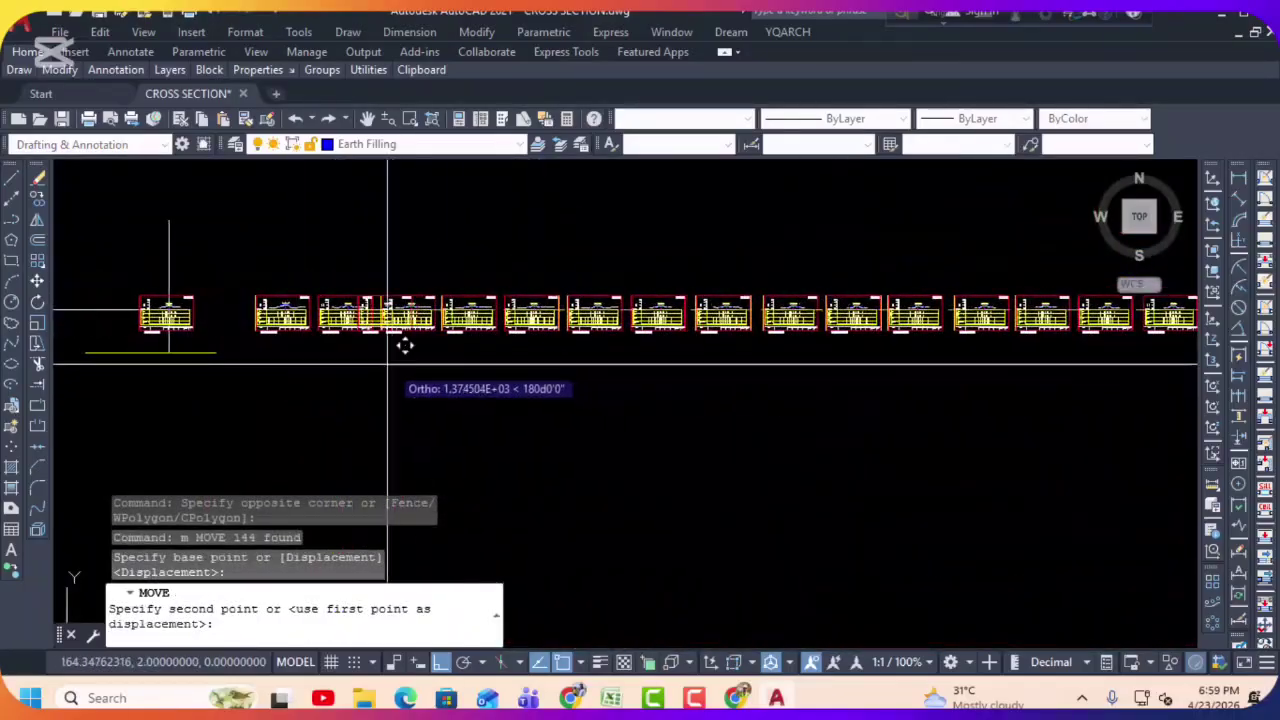
{"action": "scroll", "coordinate": [780, 320], "scroll_direction": "up", "scroll_amount": 6}
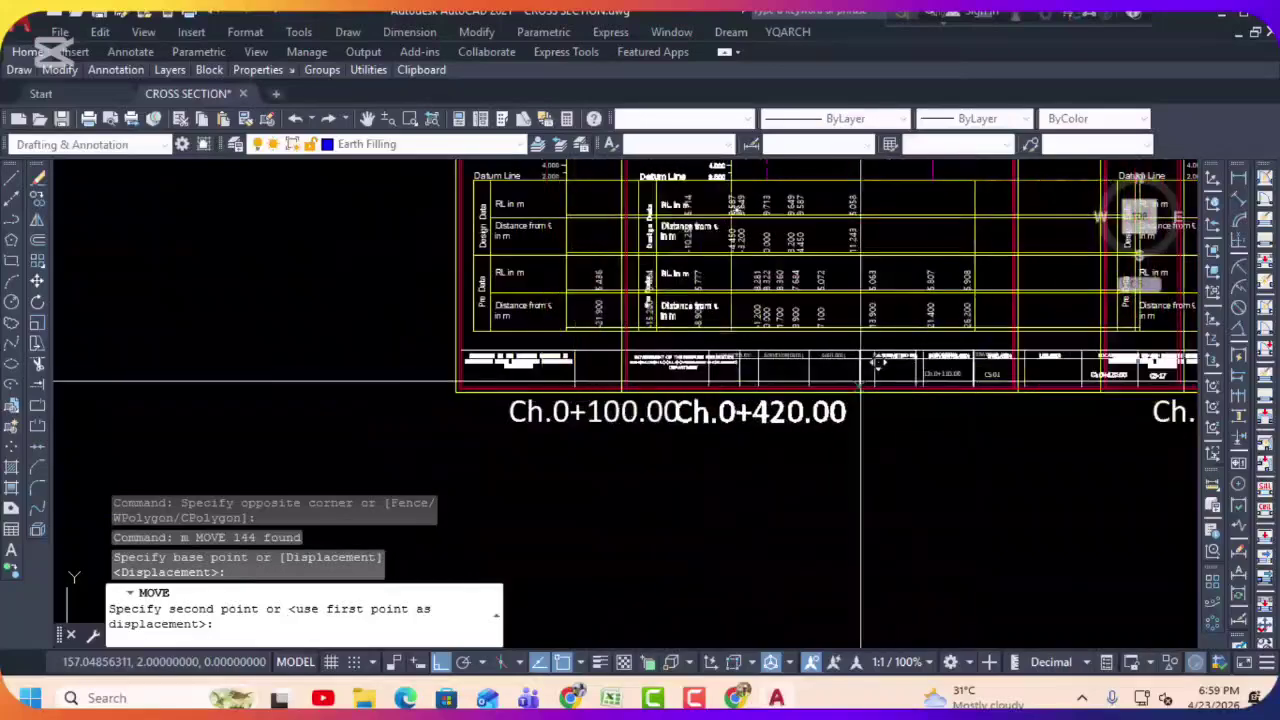
{"action": "scroll", "coordinate": [508, 410], "scroll_direction": "down", "scroll_amount": 6}
{"action": "left_click", "coordinate": [548, 378]}
{"action": "key", "text": "Escape"}
{"action": "key", "text": "Escape"}
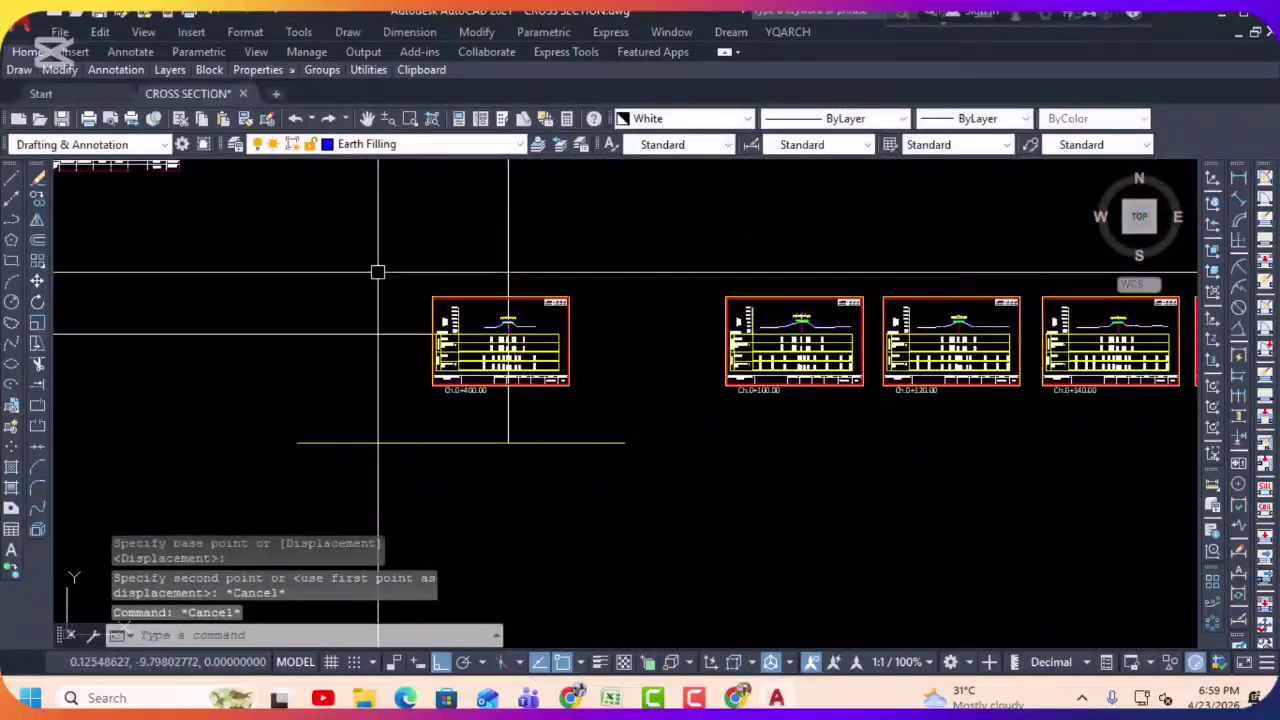
Step: Delete the original Ch.0+400.00 sheet at the guide line crossing, keeping its copy in the row
{"action": "left_click", "coordinate": [378, 271]}
{"action": "left_click", "coordinate": [585, 405]}
{"action": "key", "text": "Delete"}
{"action": "scroll", "coordinate": [563, 400], "scroll_direction": "down", "scroll_amount": 4}
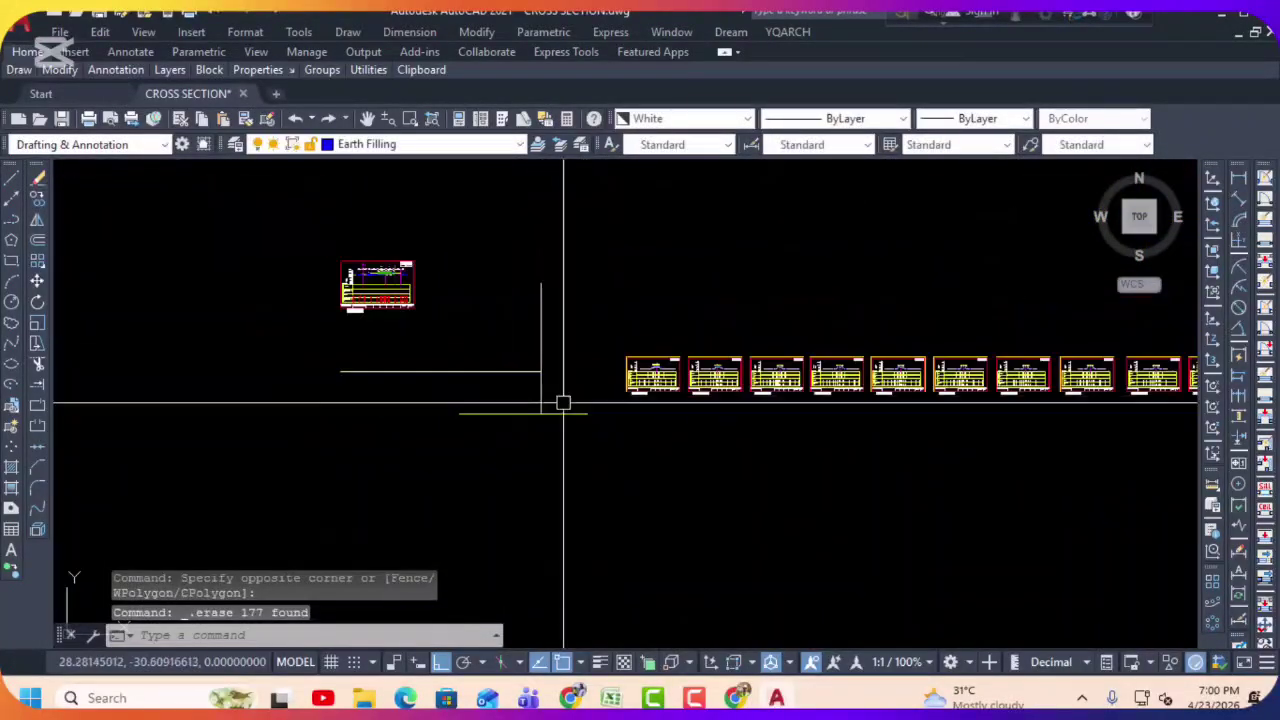
Step: Move the Ch.0+420.00 sheet by its datum line and centreline intersection onto the guide line crossing
{"action": "middle_click_drag", "start_coordinate": [563, 400], "coordinate": [429, 329]}
{"action": "scroll", "coordinate": [707, 325], "scroll_direction": "up", "scroll_amount": 6}
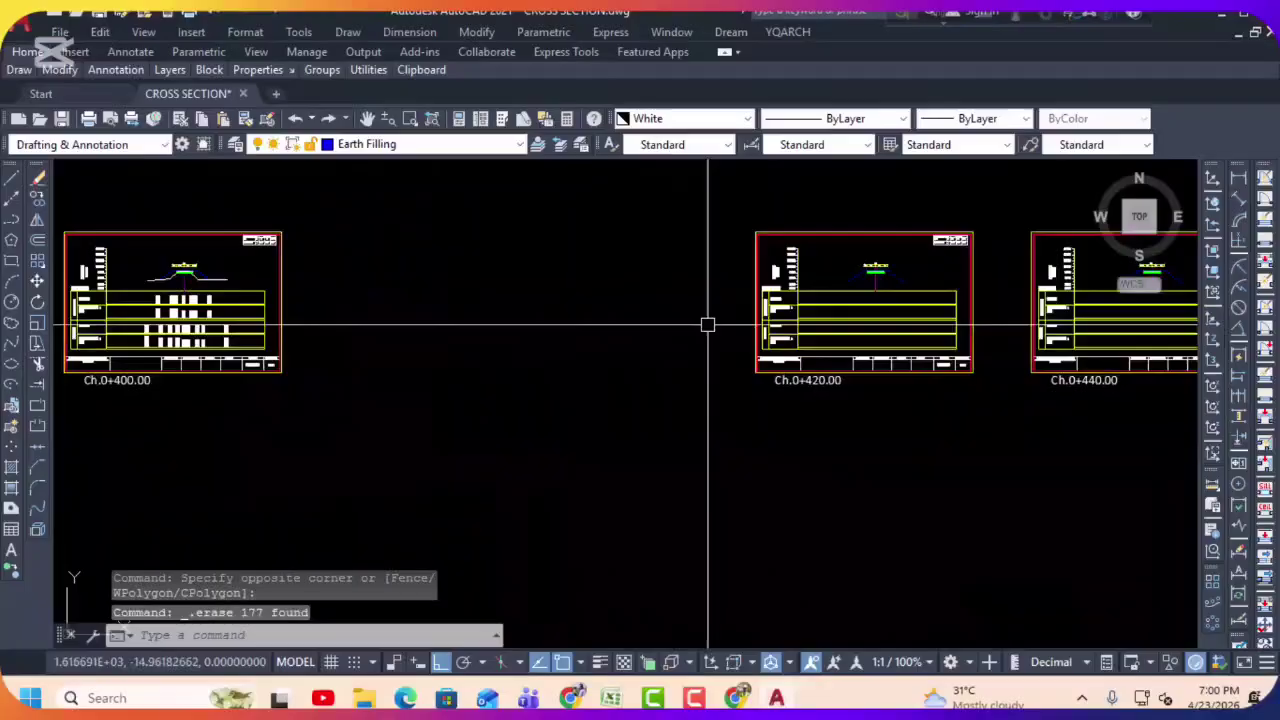
{"action": "left_click", "coordinate": [691, 229]}
{"action": "left_click", "coordinate": [990, 425]}
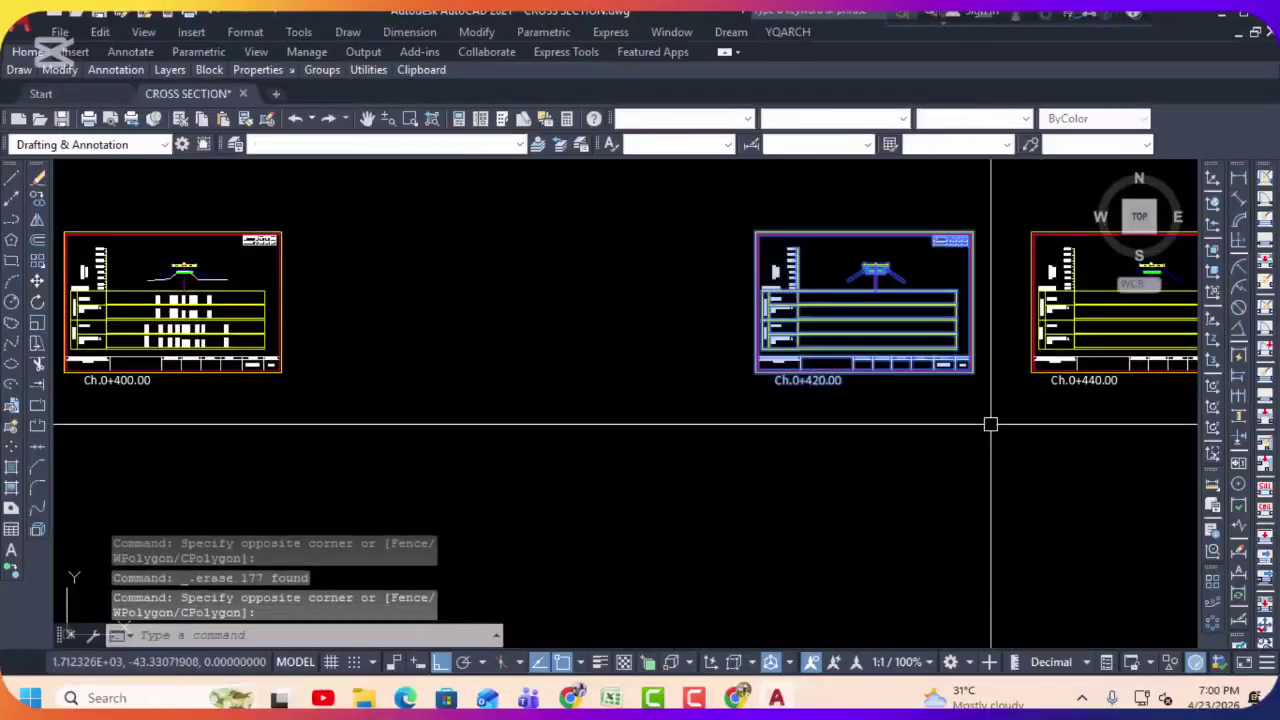
{"action": "type", "text": "m"}
{"action": "key", "text": "Return"}
{"action": "scroll", "coordinate": [870, 295], "scroll_direction": "up", "scroll_amount": 6}
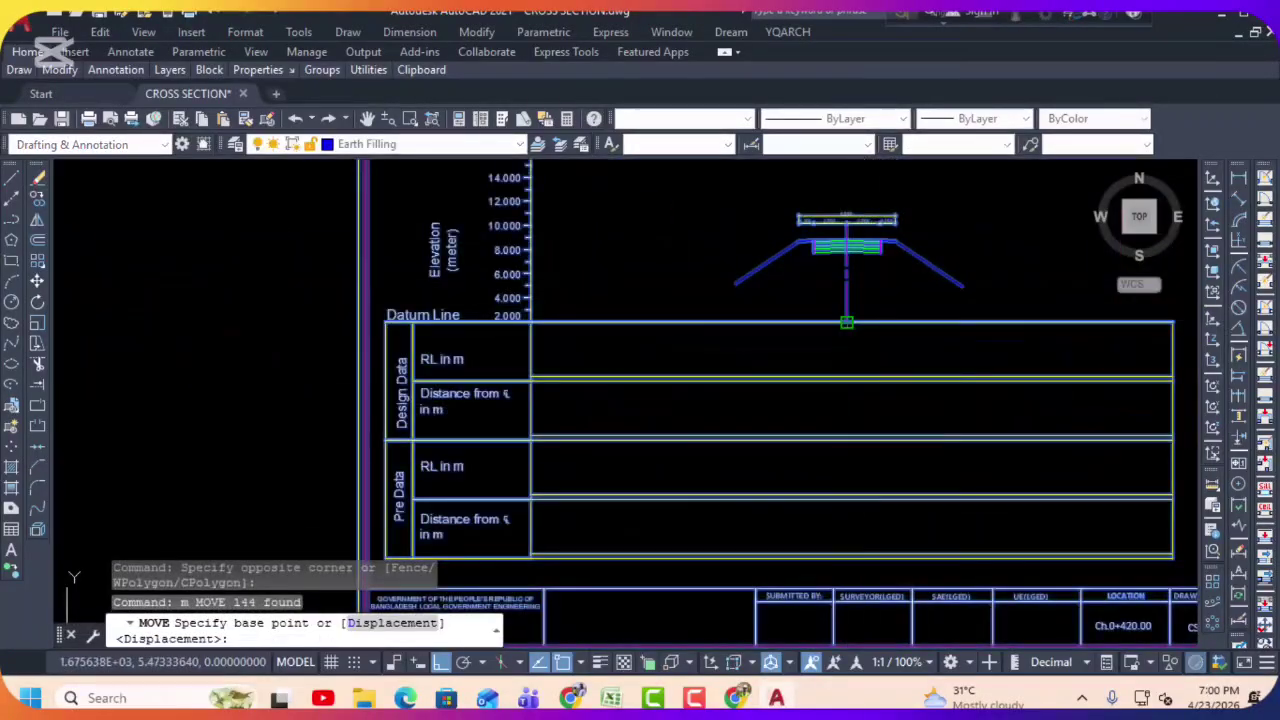
{"action": "scroll", "coordinate": [846, 322], "scroll_direction": "down", "scroll_amount": 8}
{"action": "middle_click_drag", "start_coordinate": [903, 294], "coordinate": [698, 396]}
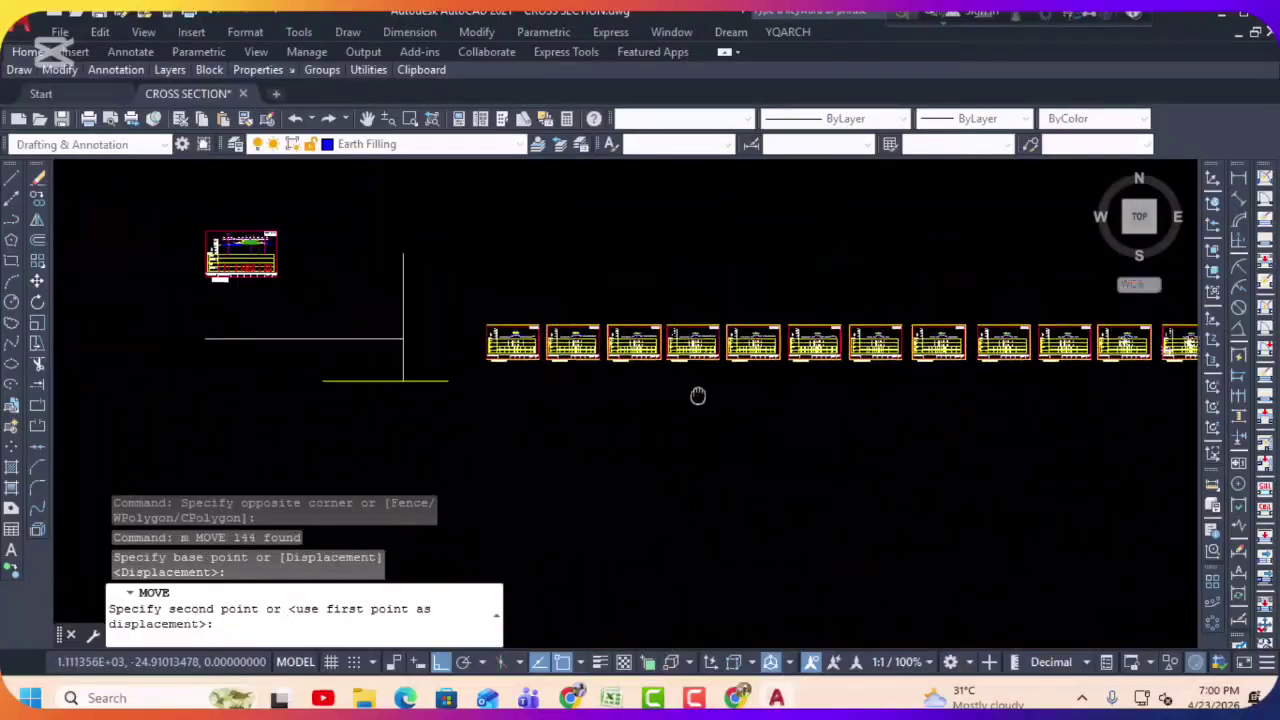
{"action": "scroll", "coordinate": [623, 351], "scroll_direction": "up", "scroll_amount": 6}
{"action": "left_click", "coordinate": [613, 311]}
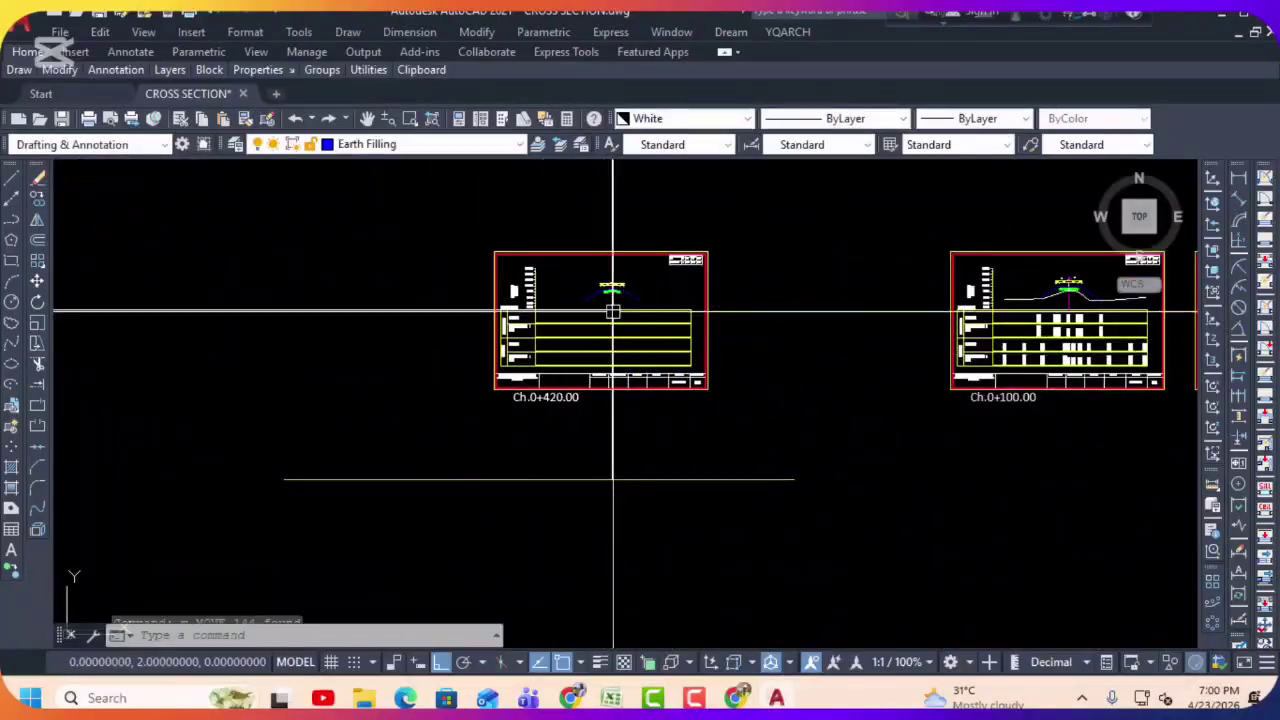
{"action": "scroll", "coordinate": [613, 311], "scroll_direction": "up", "scroll_amount": 2}
{"action": "key", "text": "Escape"}
{"action": "key", "text": "Escape"}
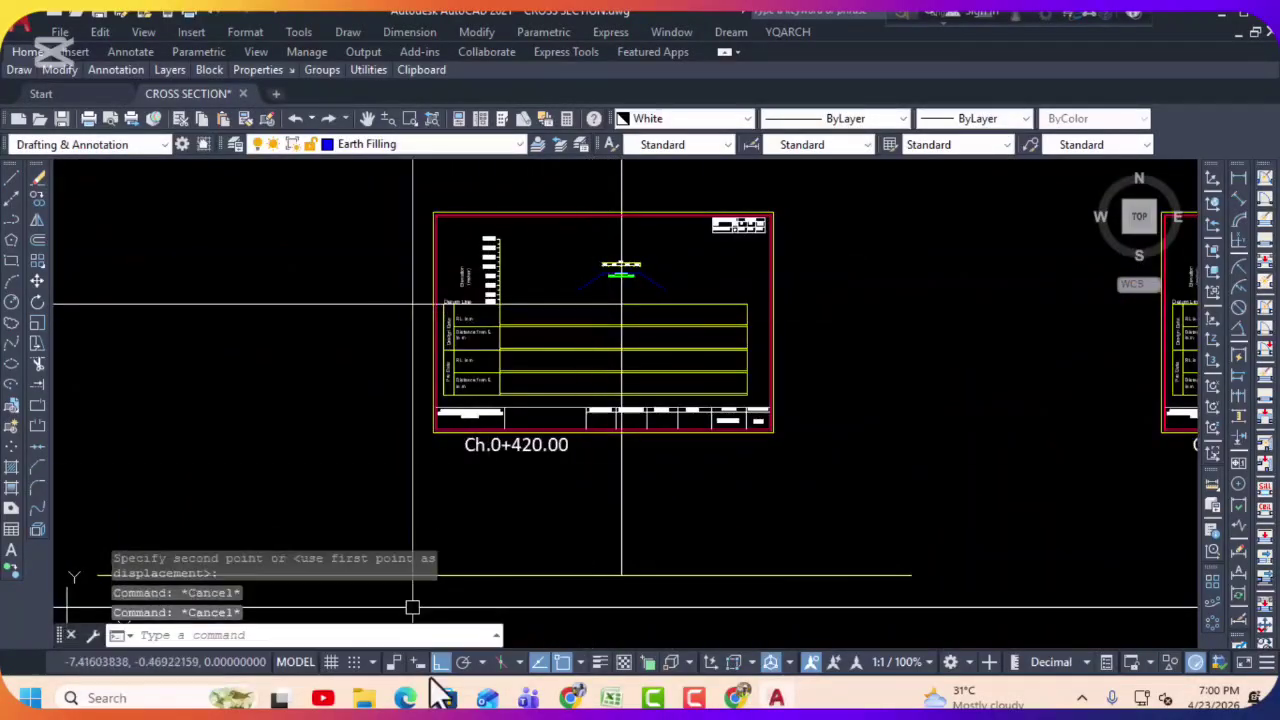
Step: Copy the Ch.0+420.00 coordinate formulas in D188:D196 of the Excel sheet and return to AutoCAD
{"action": "left_click", "coordinate": [611, 698]}
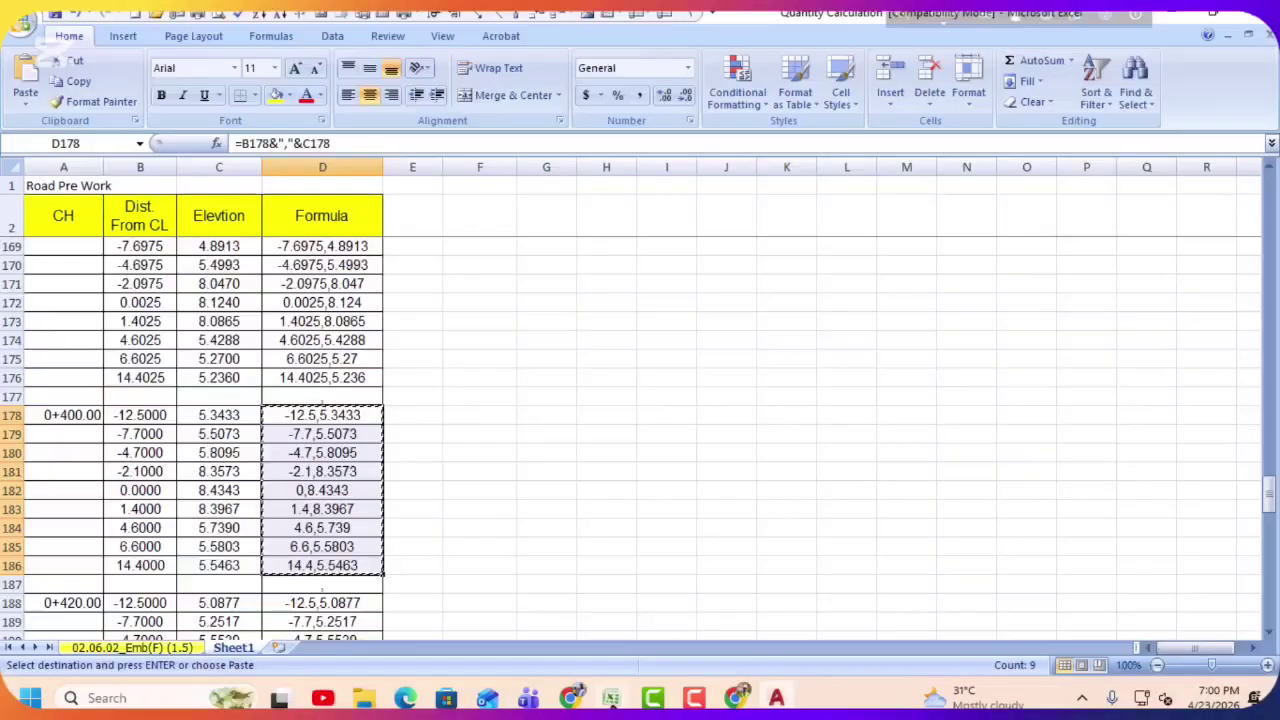
{"action": "scroll", "coordinate": [380, 537], "scroll_direction": "down", "scroll_amount": 3}
{"action": "left_click", "coordinate": [307, 437]}
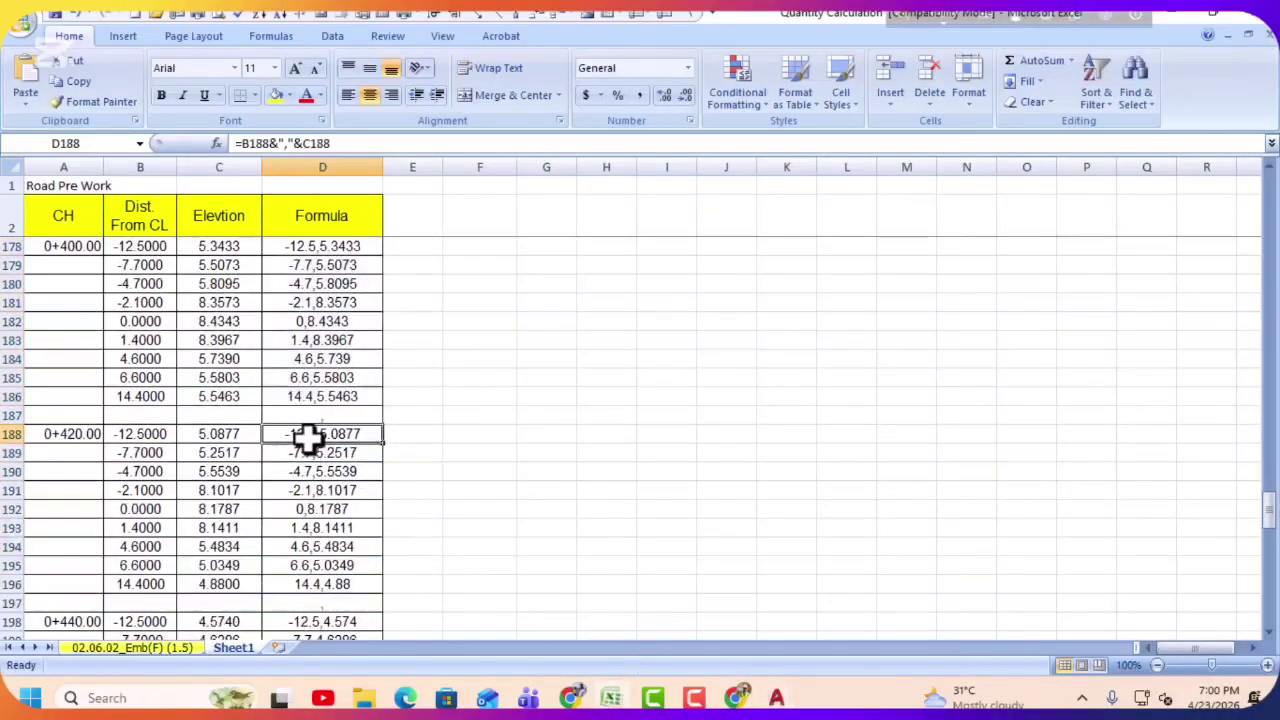
{"action": "left_click_drag", "start_coordinate": [310, 435], "coordinate": [320, 585]}
{"action": "right_click", "coordinate": [318, 508]}
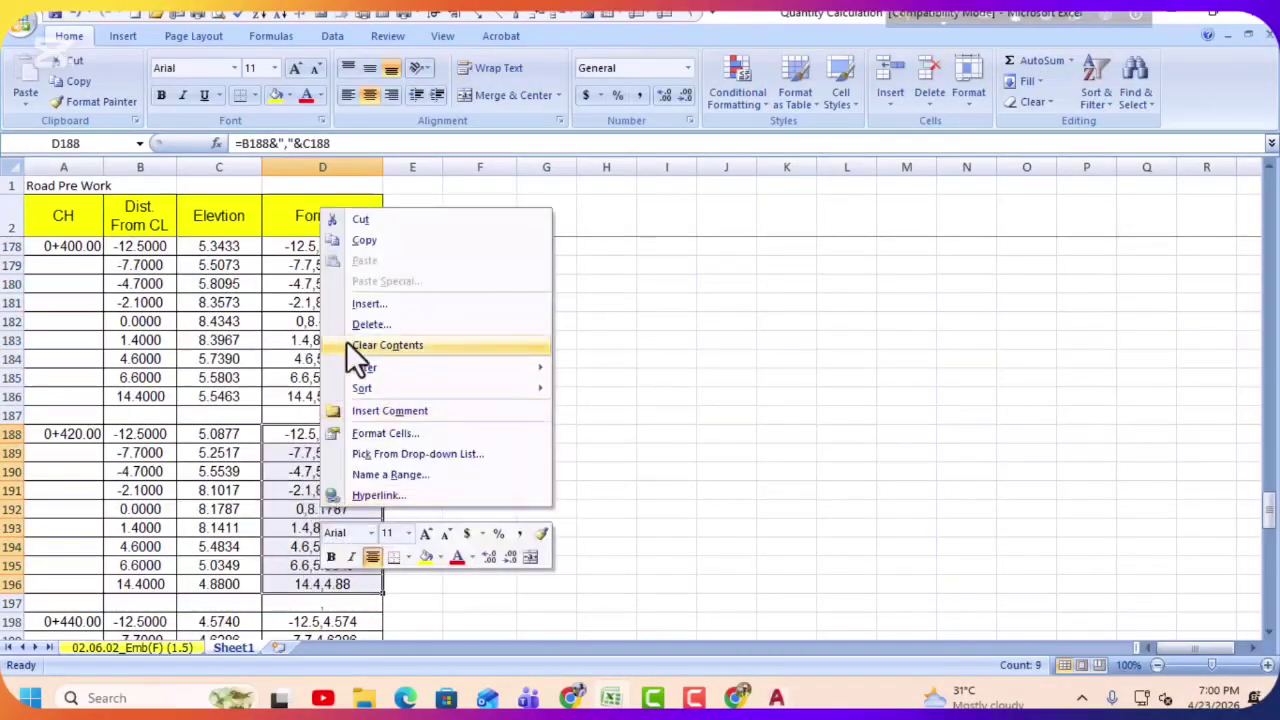
{"action": "left_click", "coordinate": [372, 241]}
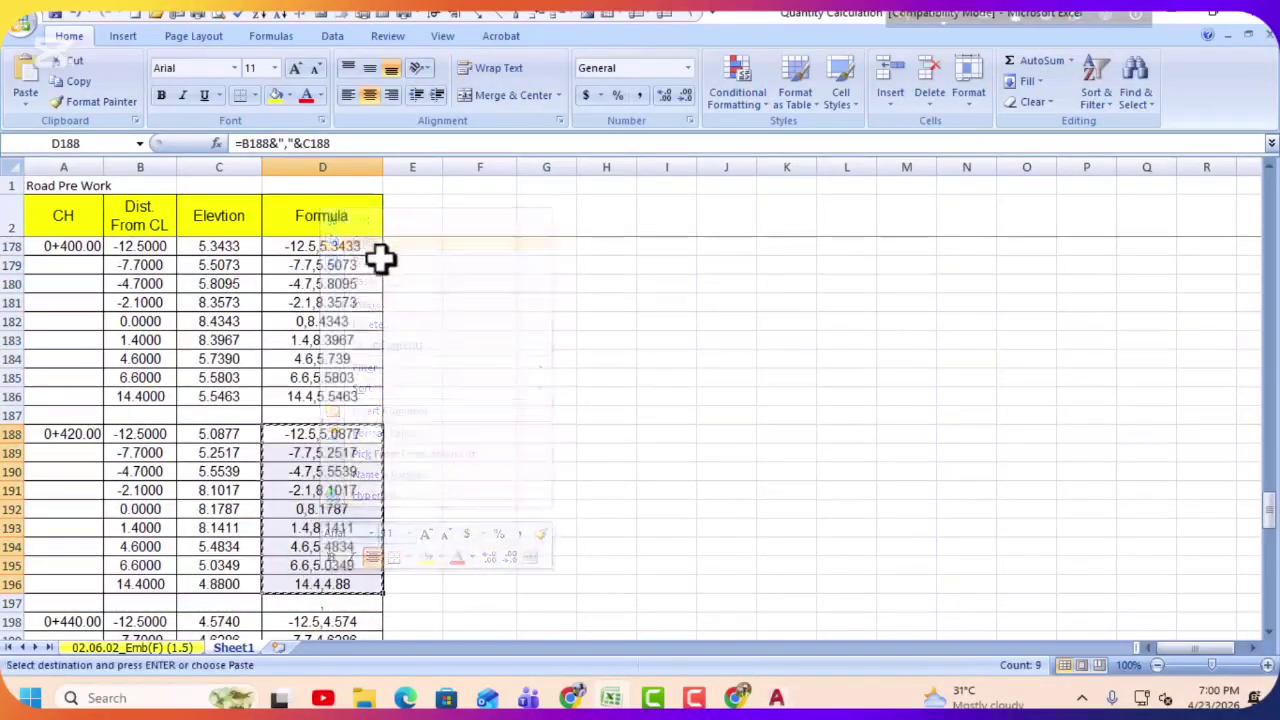
{"action": "left_click", "coordinate": [776, 697]}
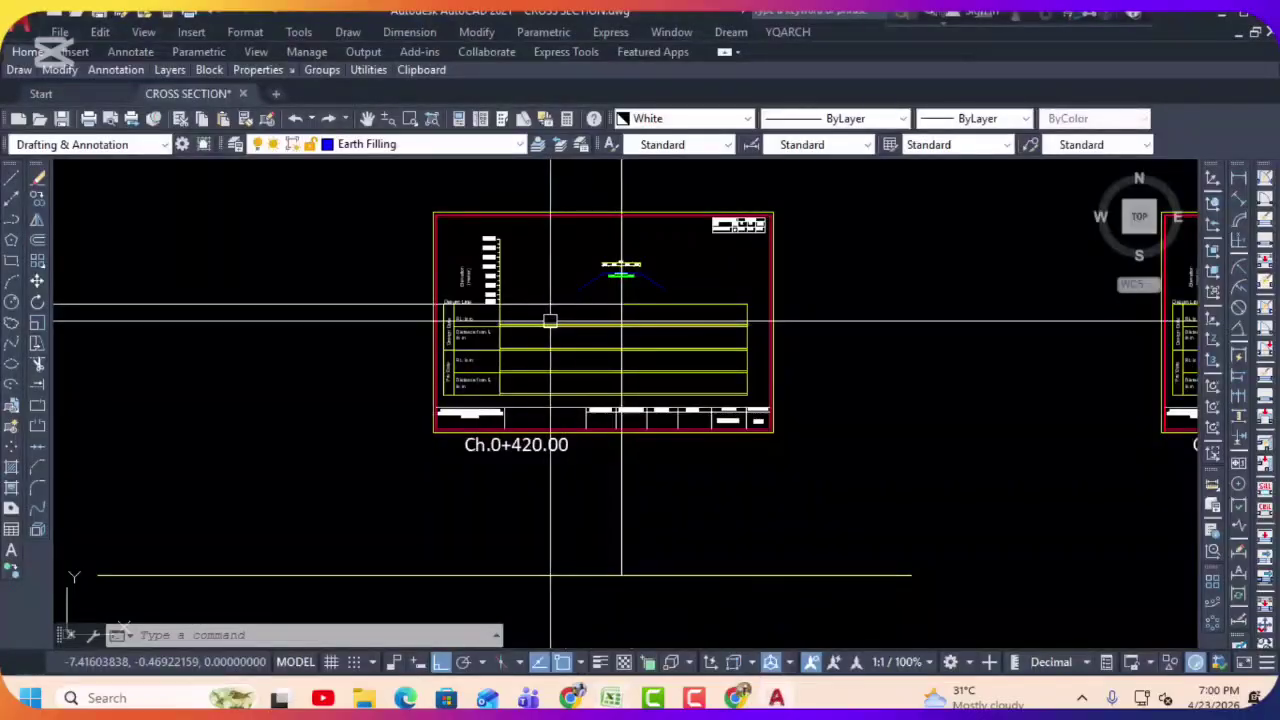
{"action": "type", "text": "pl"}
{"action": "key", "text": "Return"}
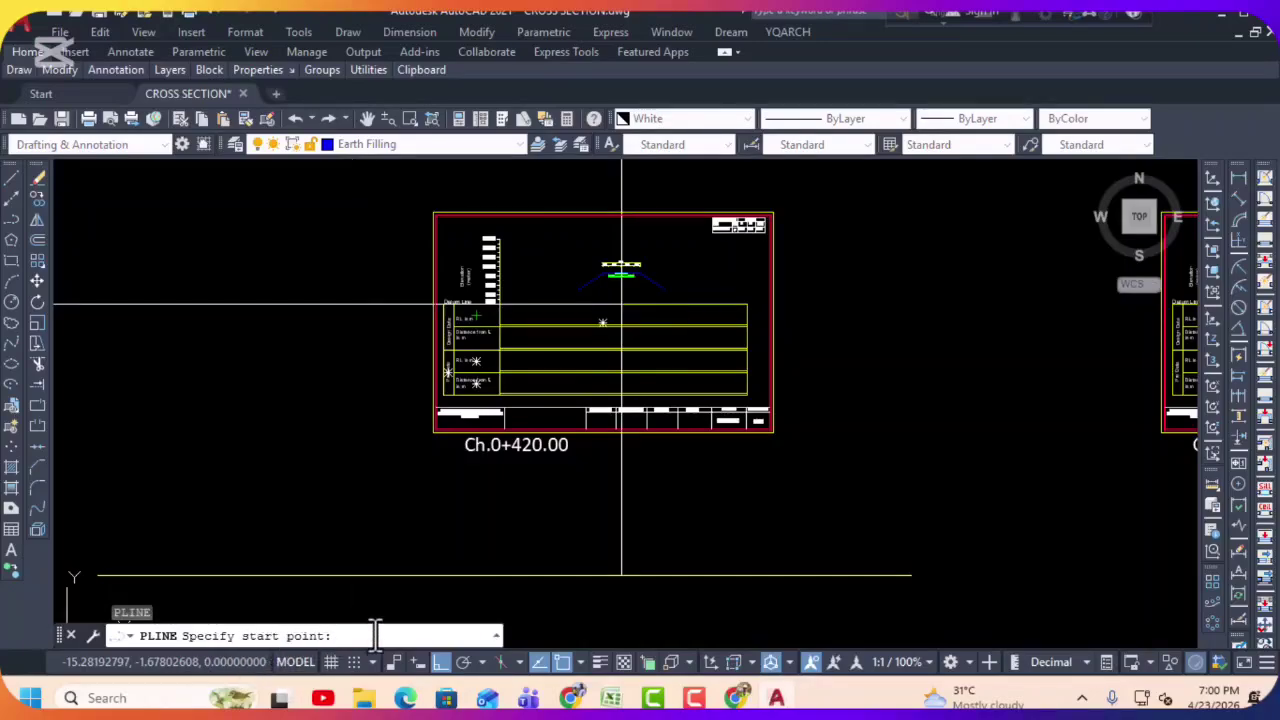
{"action": "key", "text": "Escape"}
{"action": "key", "text": "ctrl+v"}
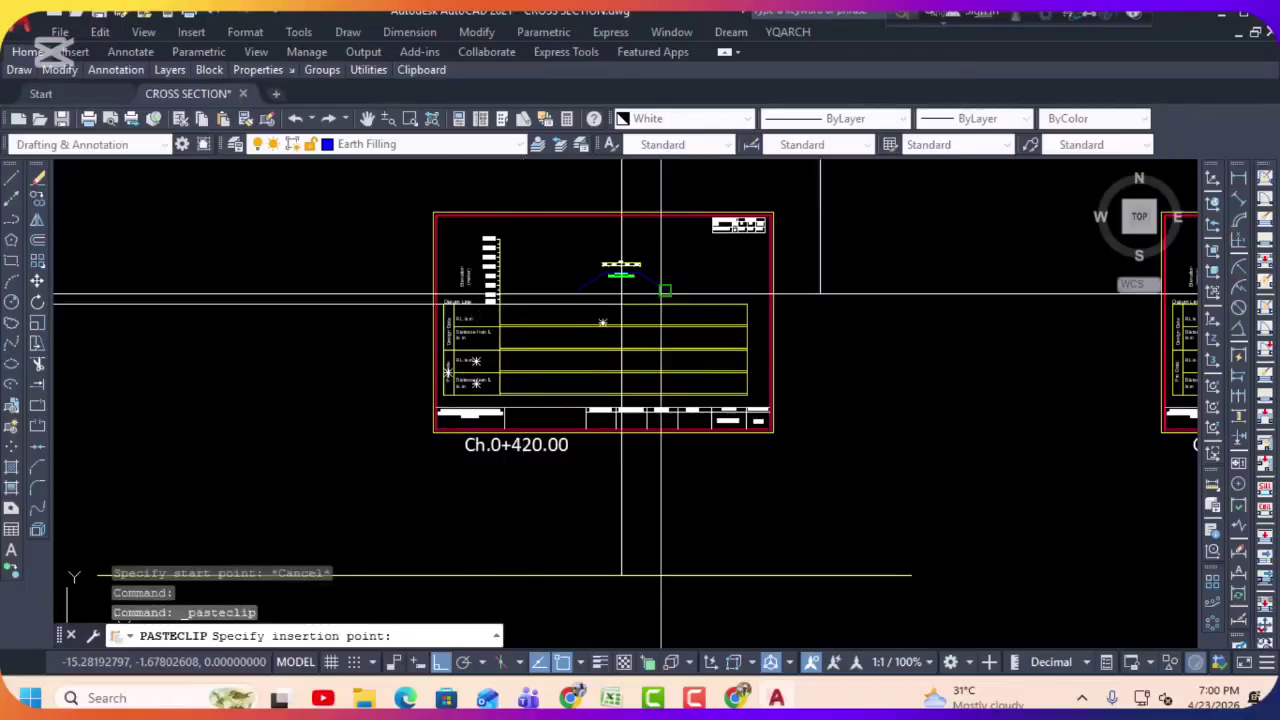
{"action": "key", "text": "Escape"}
{"action": "key", "text": "Escape"}
{"action": "key", "text": "Escape"}
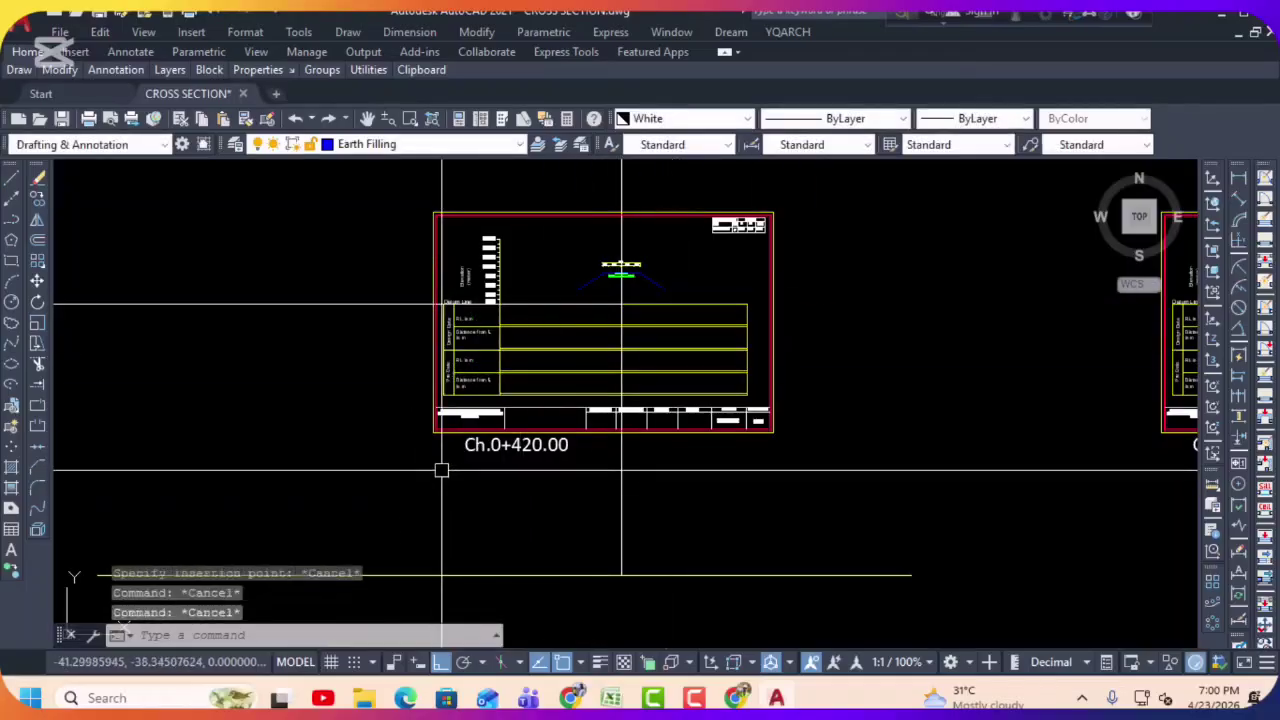
Step: Recopy D188:D196 in Excel and paste the coordinates into a polyline in AutoCAD as the Ch.0+420.00 ground line
{"action": "left_click", "coordinate": [612, 698]}
{"action": "right_click", "coordinate": [310, 445]}
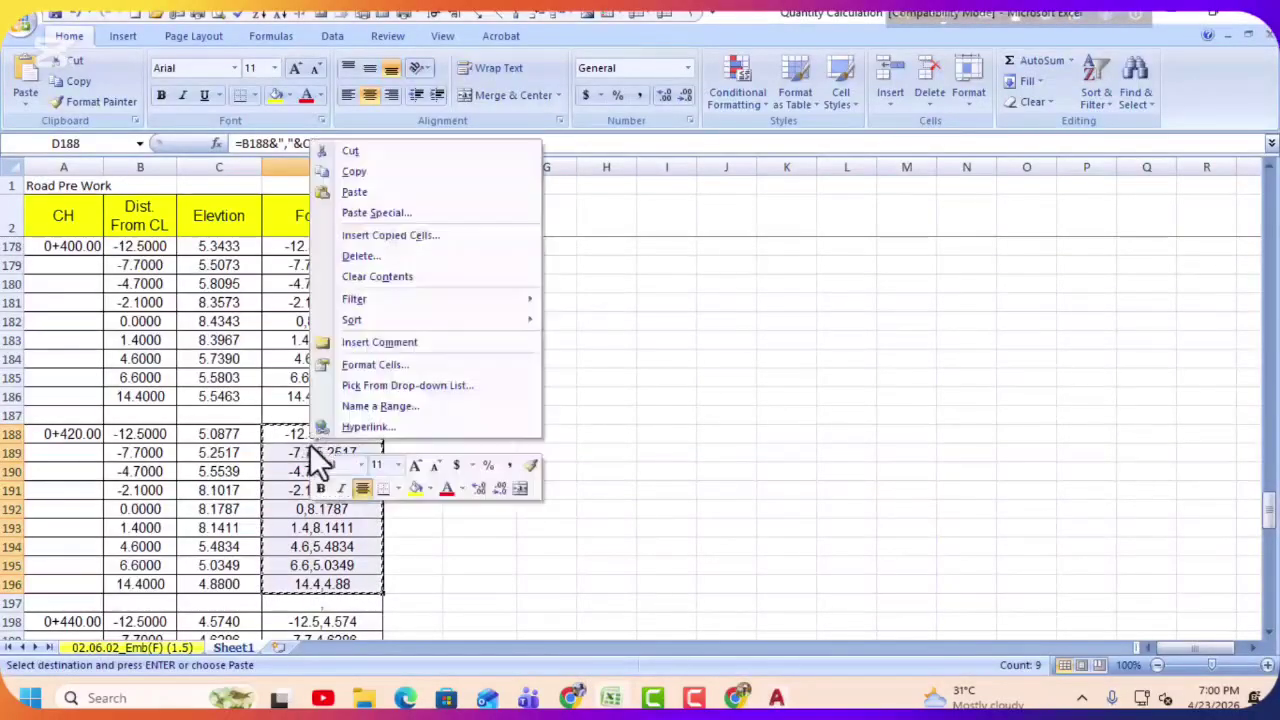
{"action": "left_click", "coordinate": [337, 171]}
{"action": "key", "text": "alt+Tab"}
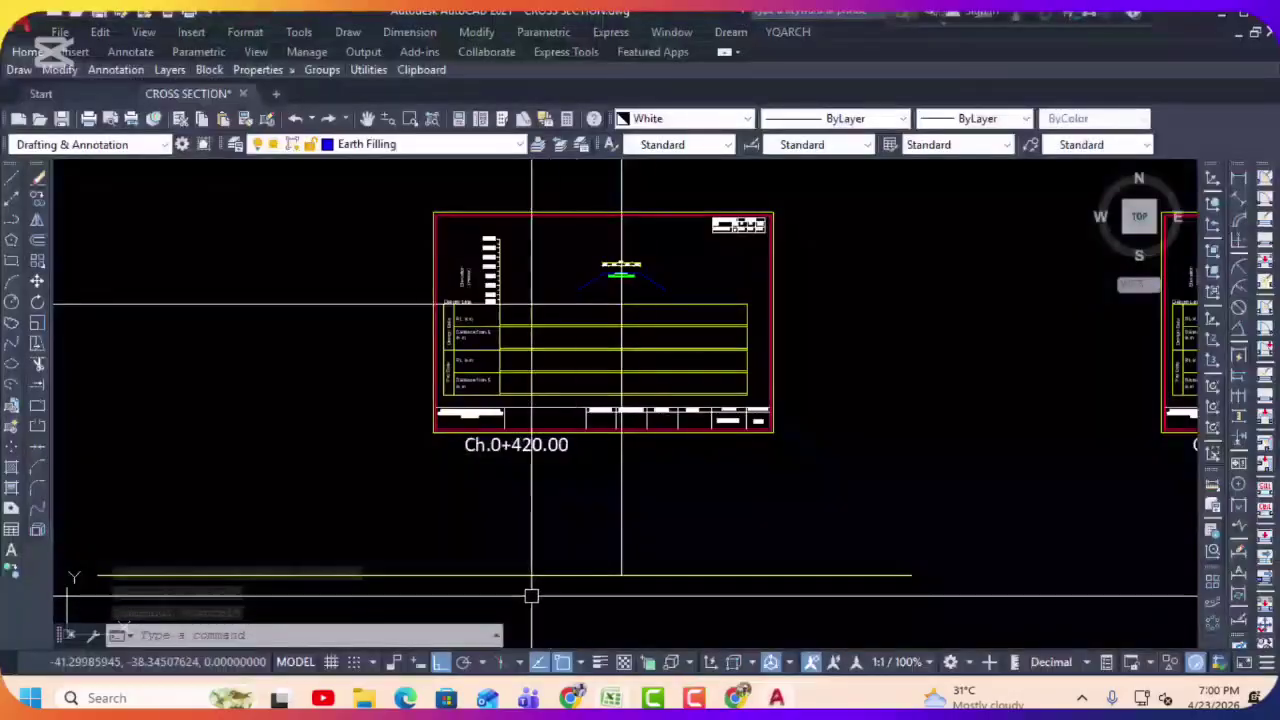
{"action": "type", "text": "p"}
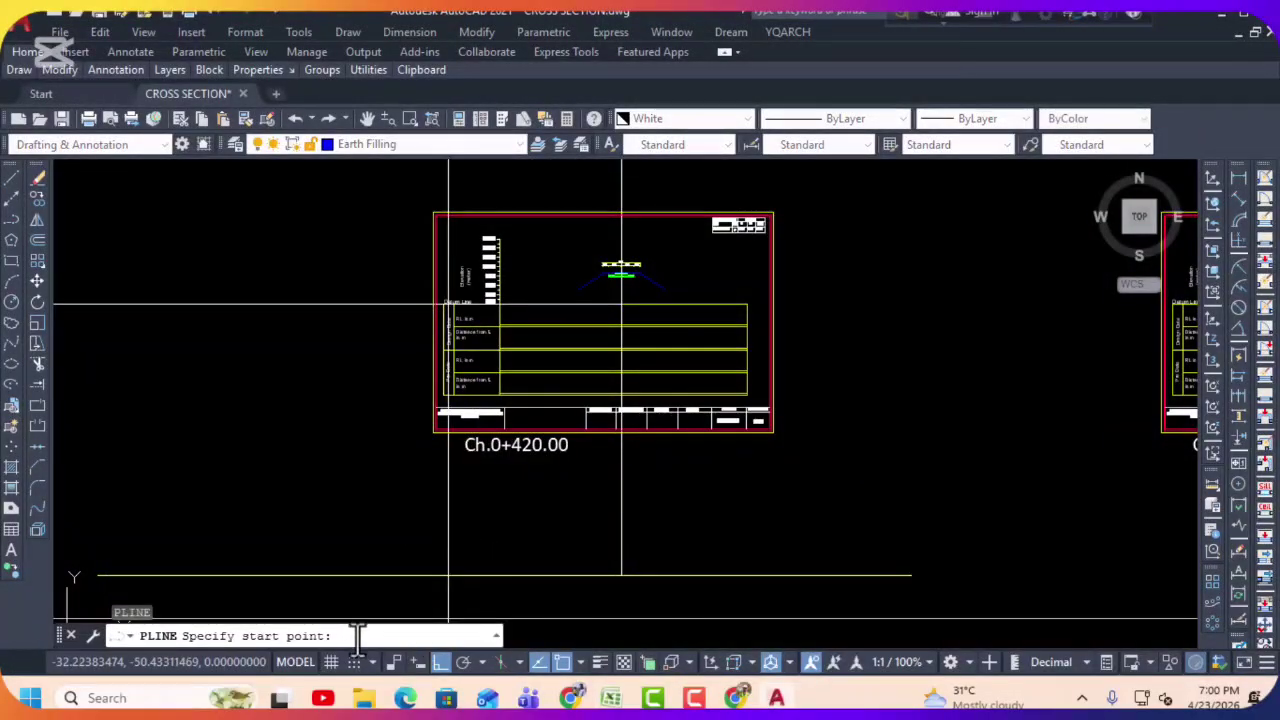
{"action": "key", "text": "ctrl+v"}
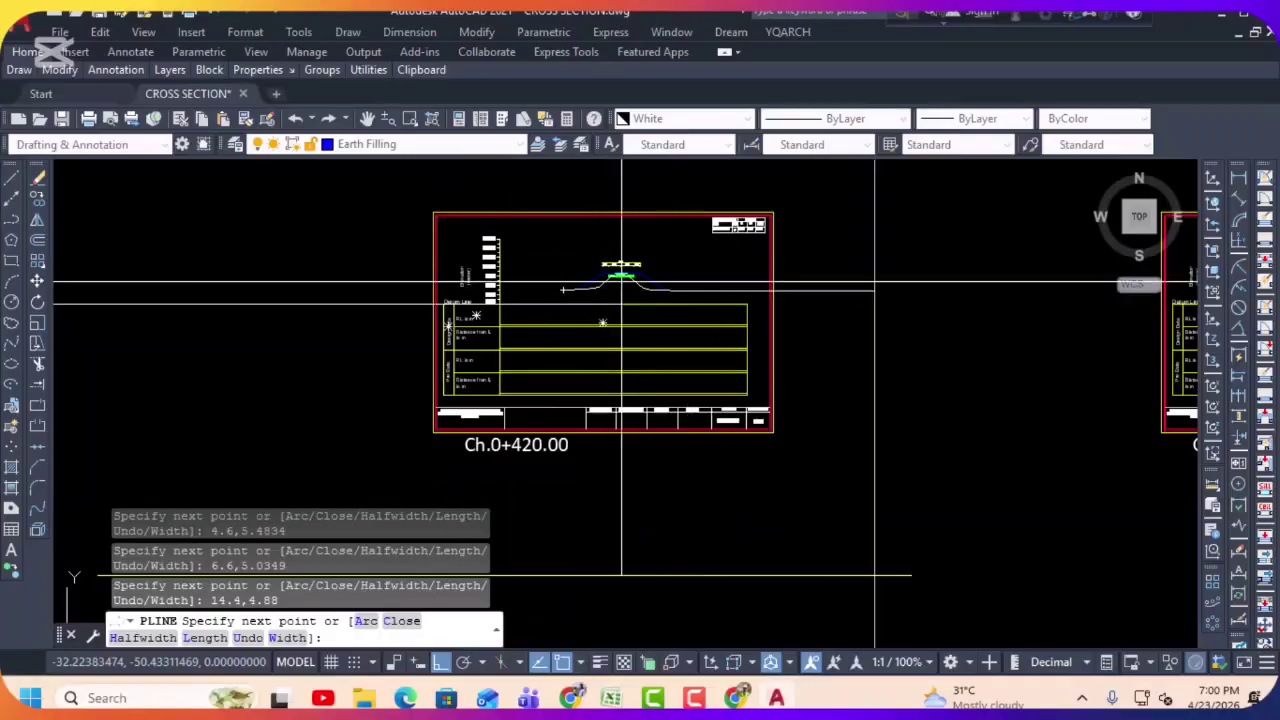
{"action": "key", "text": "Escape"}
Step: Run DRL on the ground line to fill the Pre Data distance and RL rows at Ch.0+420.00 from their centreline base points
{"action": "scroll", "coordinate": [624, 297], "scroll_direction": "up", "scroll_amount": 3}
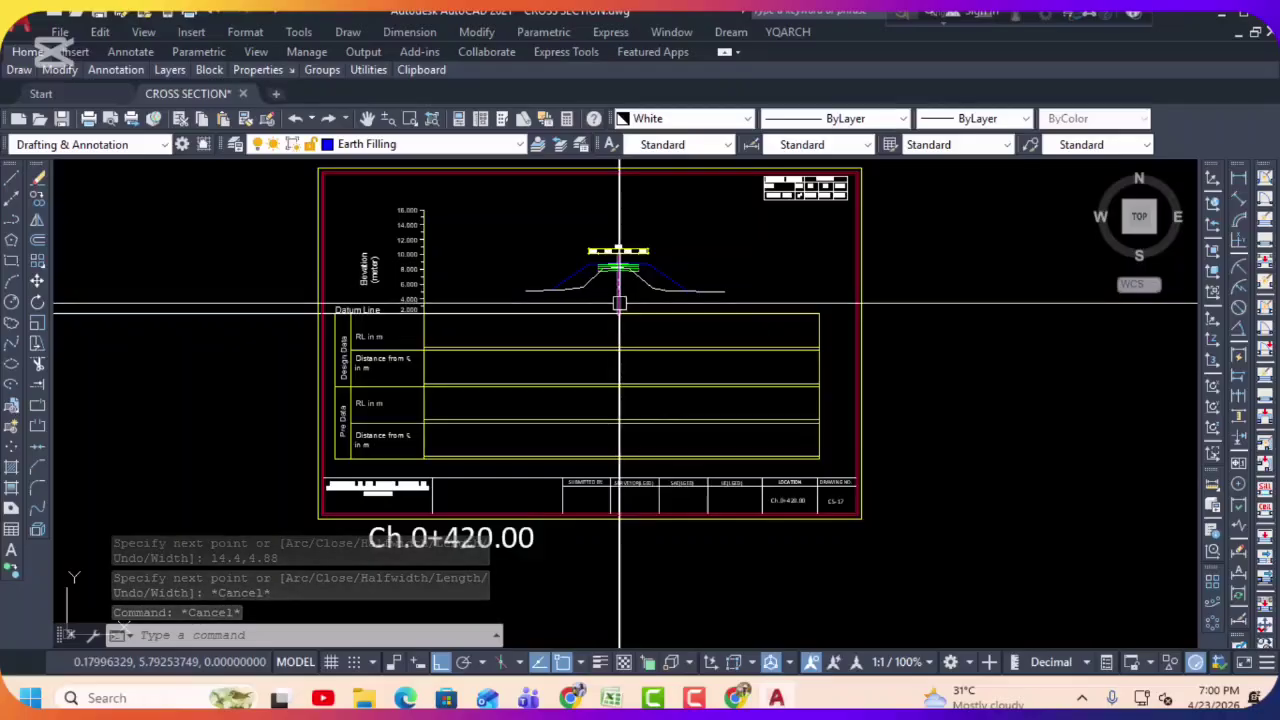
{"action": "type", "text": "dr"}
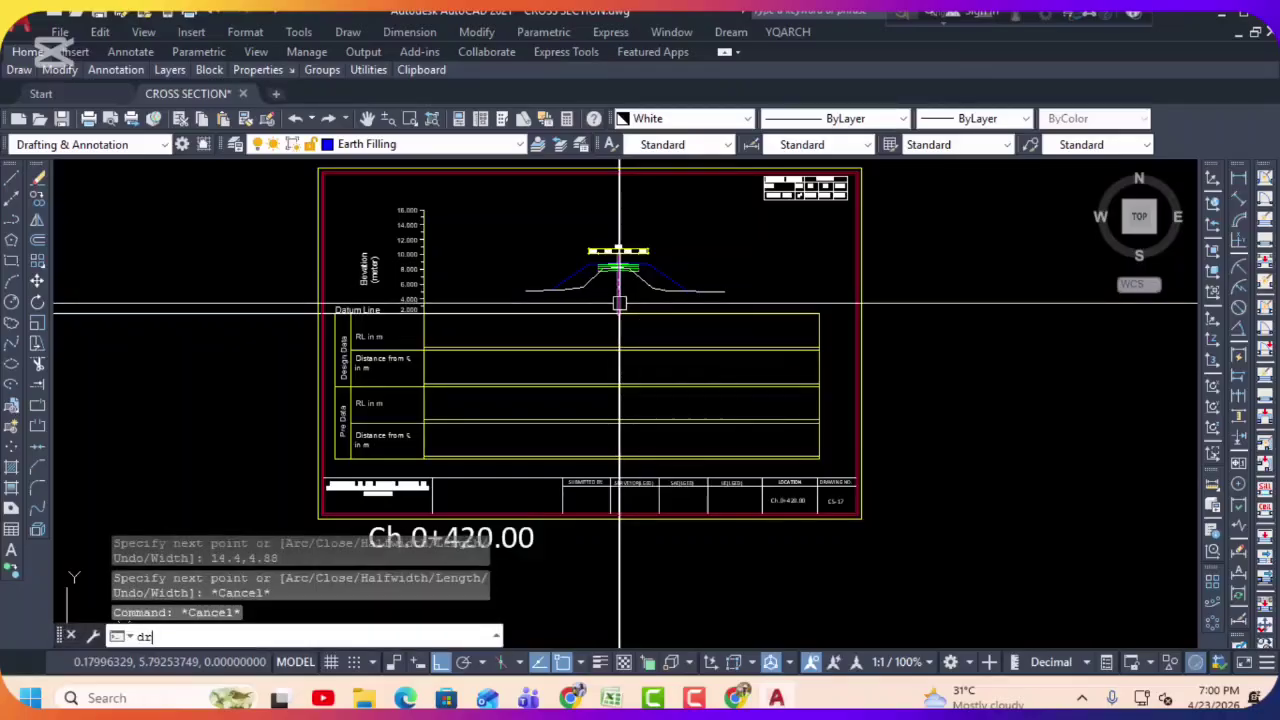
{"action": "type", "text": "l"}
{"action": "key", "text": "Return"}
{"action": "scroll", "coordinate": [590, 275], "scroll_direction": "up", "scroll_amount": 4}
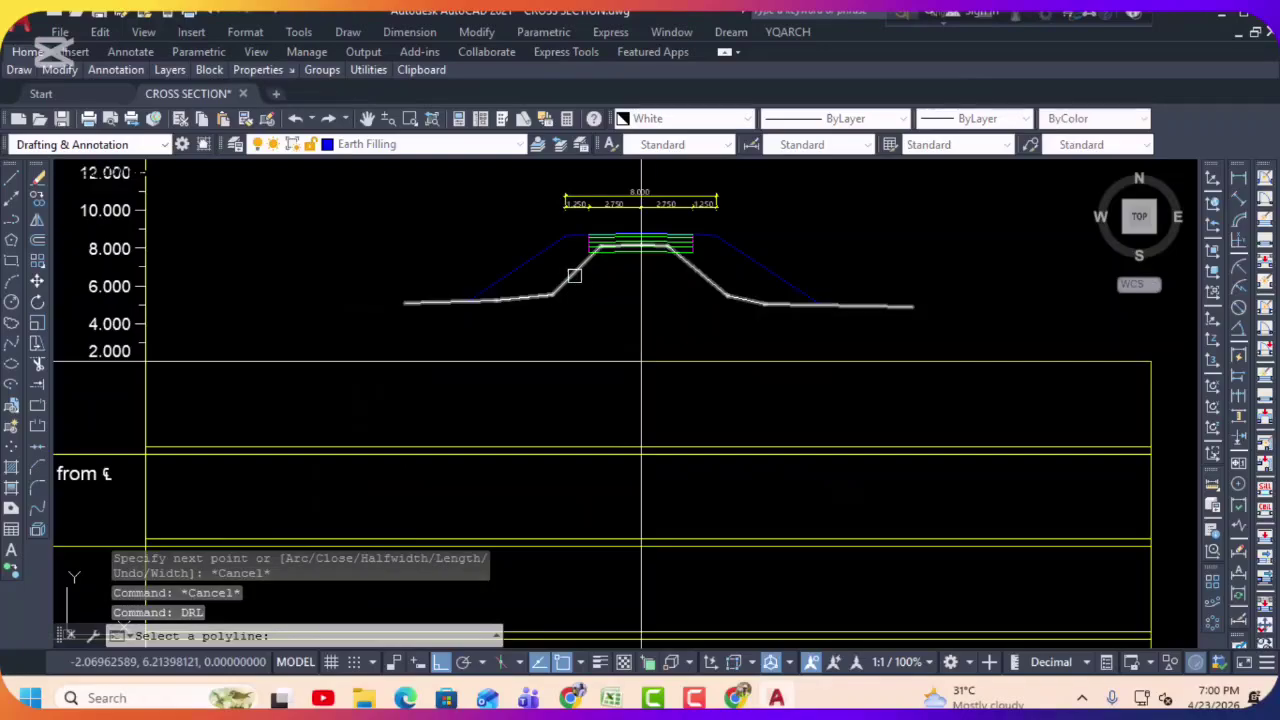
{"action": "left_click", "coordinate": [574, 275]}
{"action": "middle_click_drag", "start_coordinate": [574, 640], "coordinate": [574, 445]}
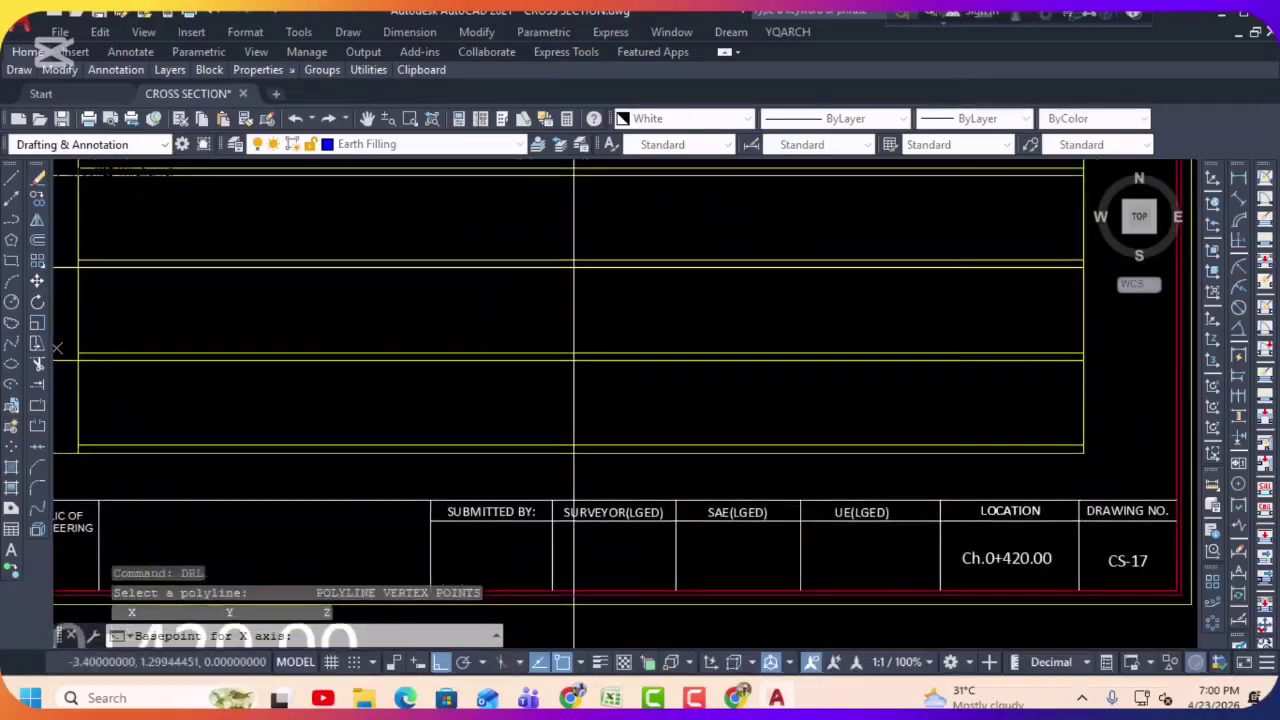
{"action": "left_click", "coordinate": [574, 445]}
{"action": "middle_click_drag", "start_coordinate": [566, 372], "coordinate": [737, 375]}
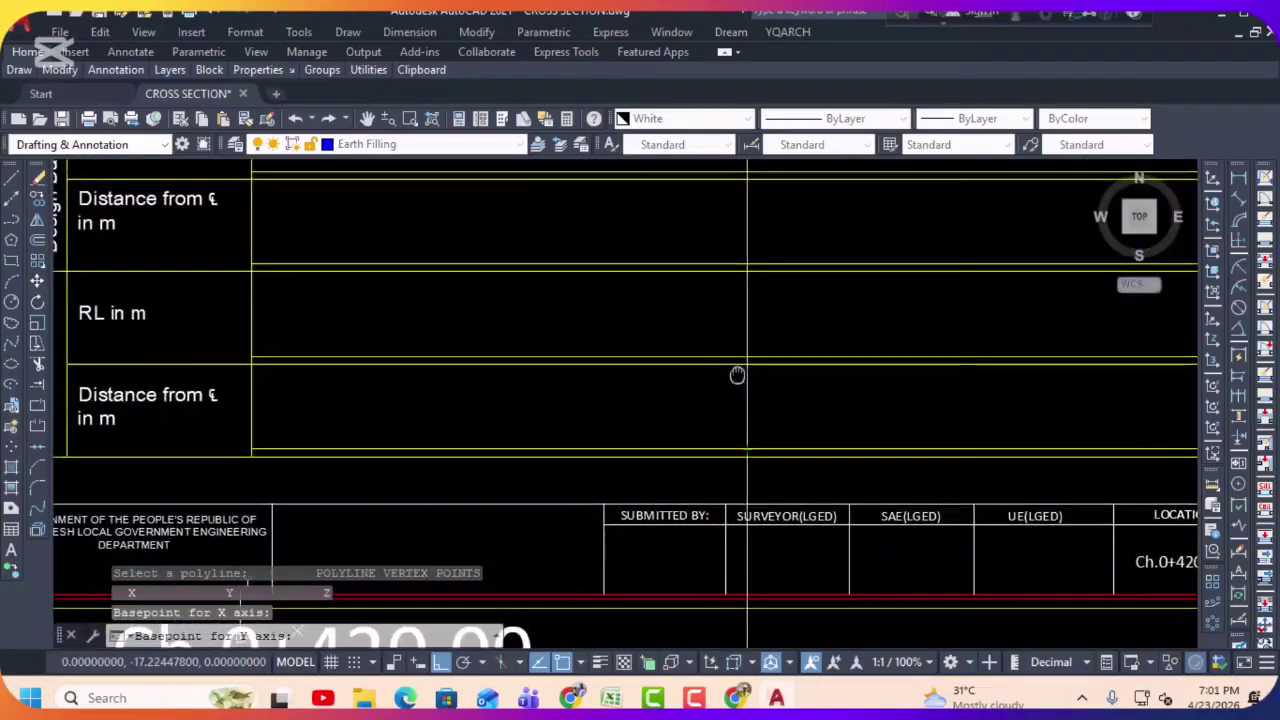
{"action": "left_click", "coordinate": [557, 425]}
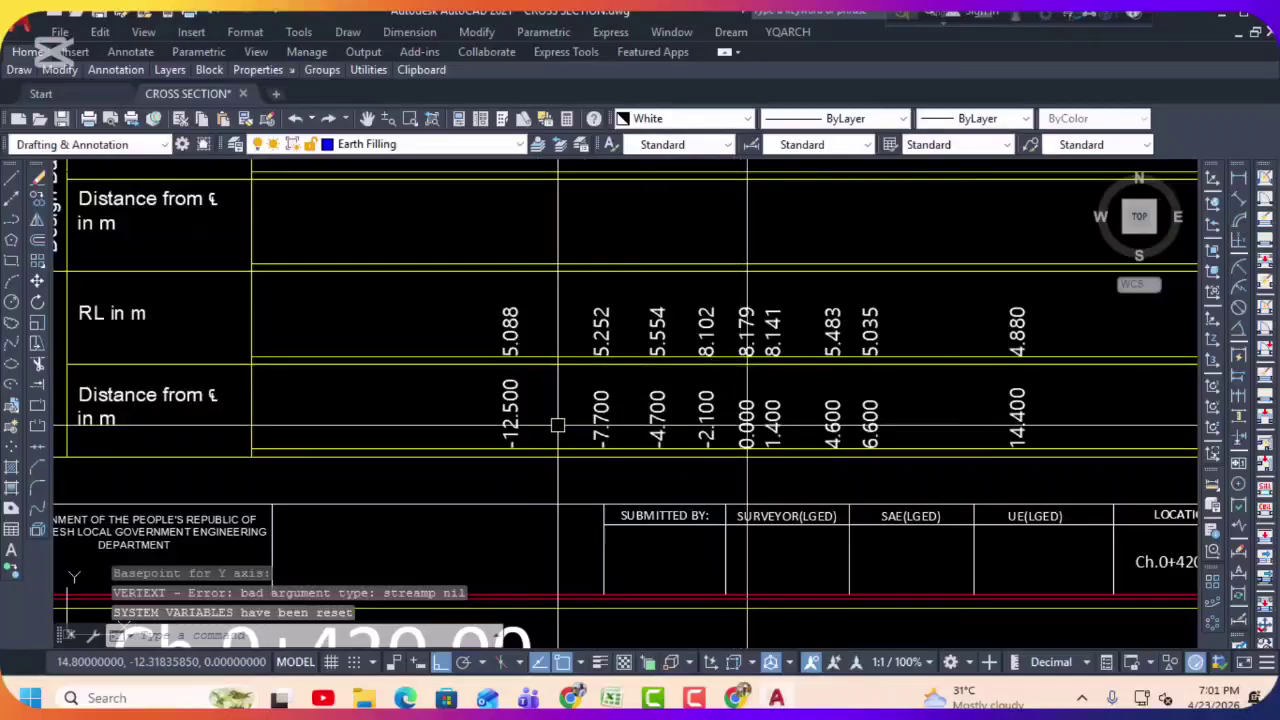
Step: Run DRL on the blue design line to fill the Design Data distance and RL rows at Ch.0+420.00 from their centreline base points
{"action": "middle_click_drag", "start_coordinate": [703, 240], "coordinate": [509, 463]}
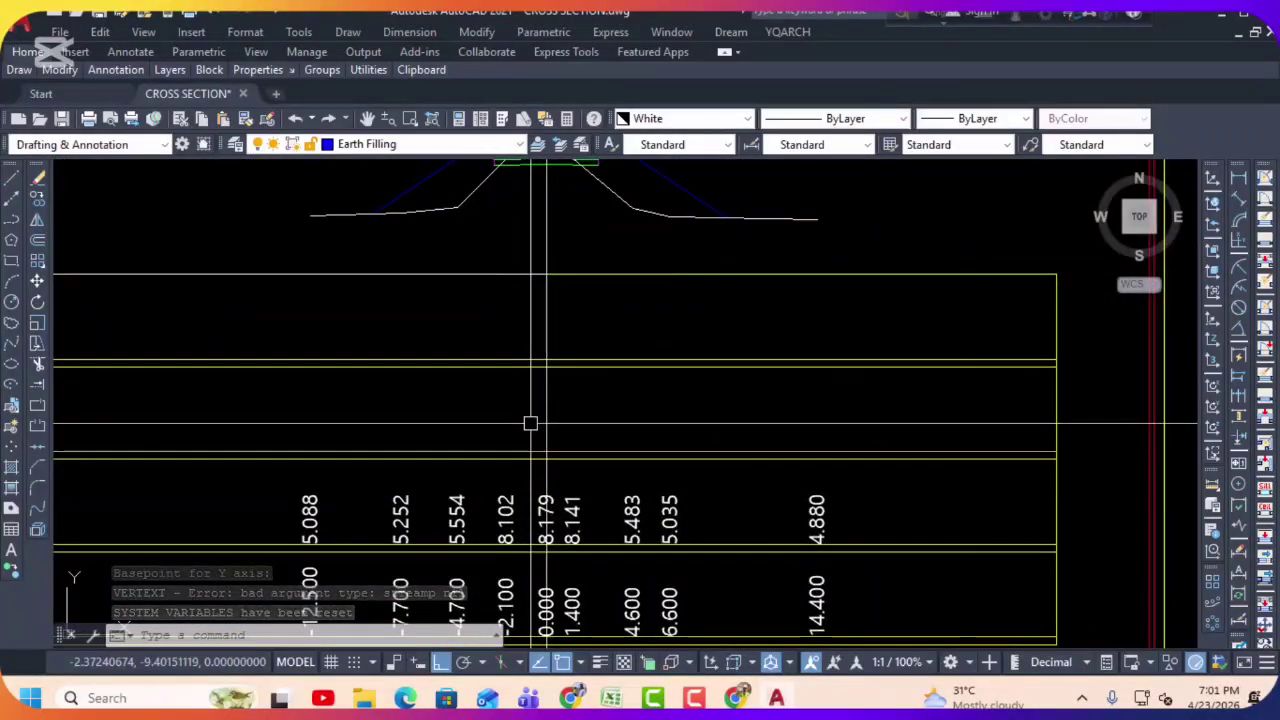
{"action": "type", "text": "DRL"}
{"action": "key", "text": "Return"}
{"action": "middle_click_drag", "start_coordinate": [654, 181], "coordinate": [654, 288]}
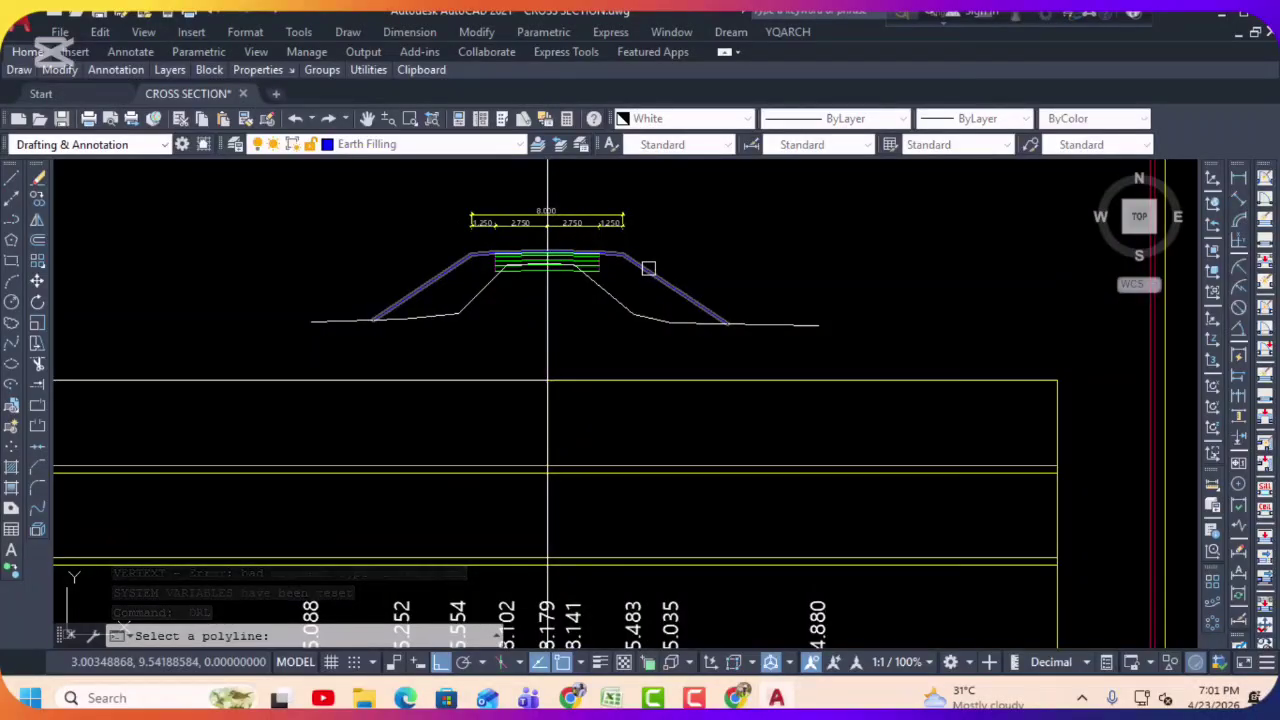
{"action": "left_click", "coordinate": [648, 268]}
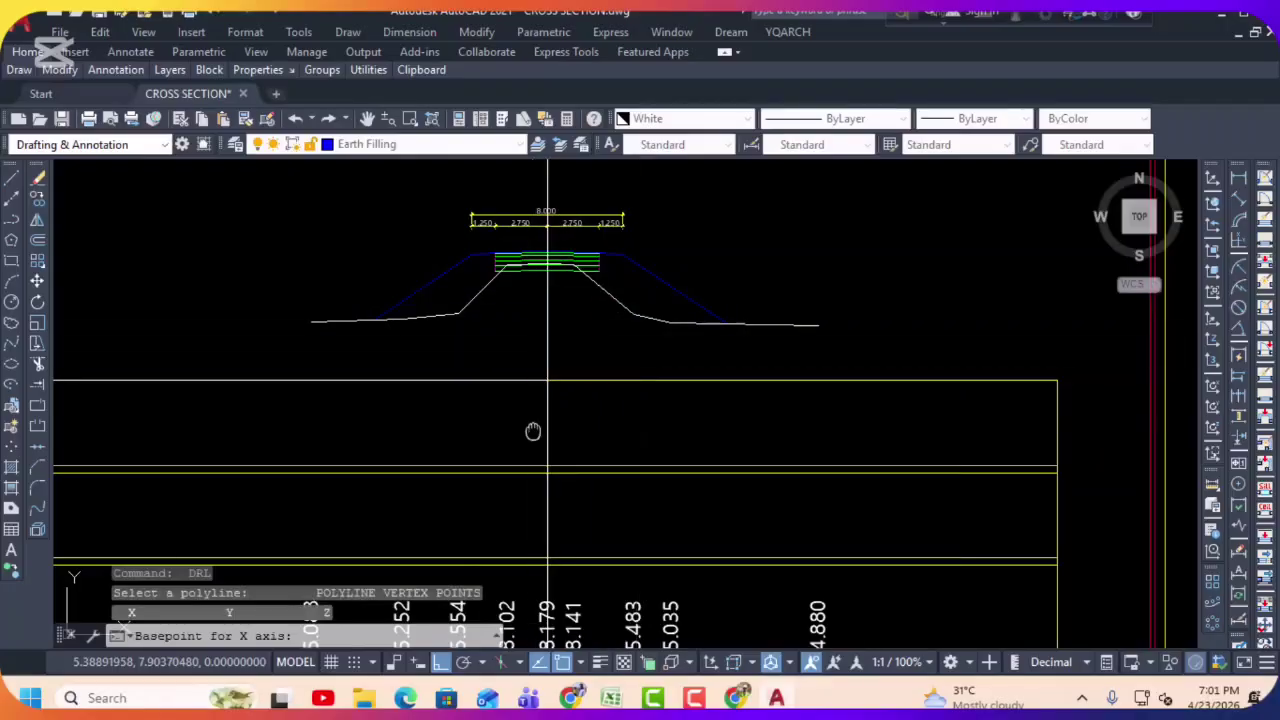
{"action": "middle_click_drag", "start_coordinate": [531, 429], "coordinate": [582, 412]}
{"action": "left_click", "coordinate": [582, 412]}
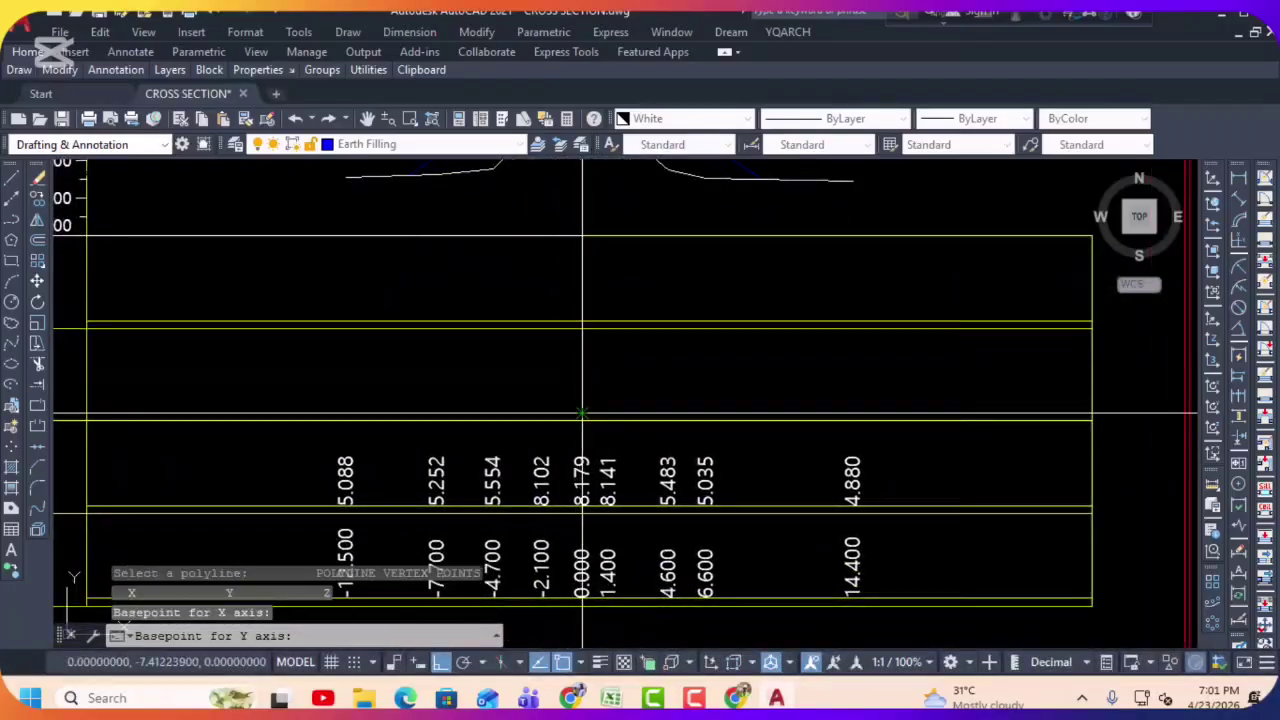
{"action": "left_click", "coordinate": [582, 320]}
Step: Move the completed Ch.0+420.00 sheet by its upper-left corner into the row beside the Ch.0+400.00 sheet
{"action": "scroll", "coordinate": [582, 320], "scroll_direction": "down", "scroll_amount": 5}
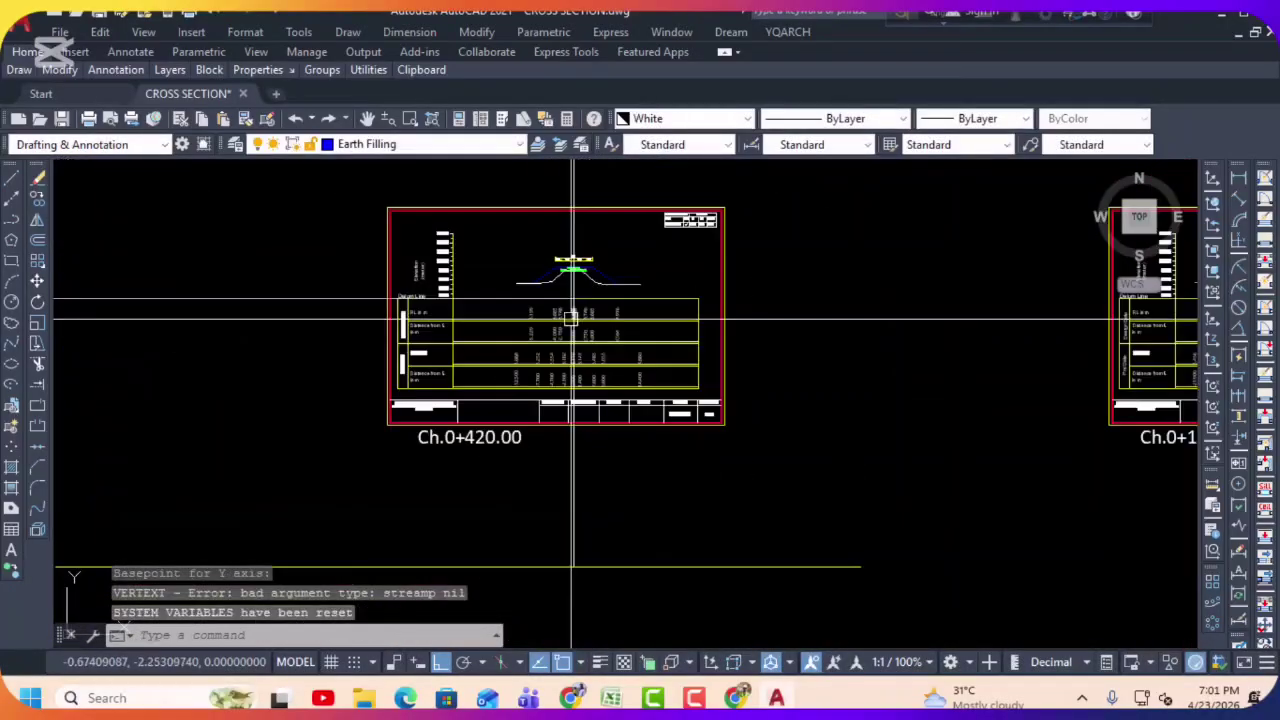
{"action": "left_click", "coordinate": [349, 186]}
{"action": "left_click", "coordinate": [803, 477]}
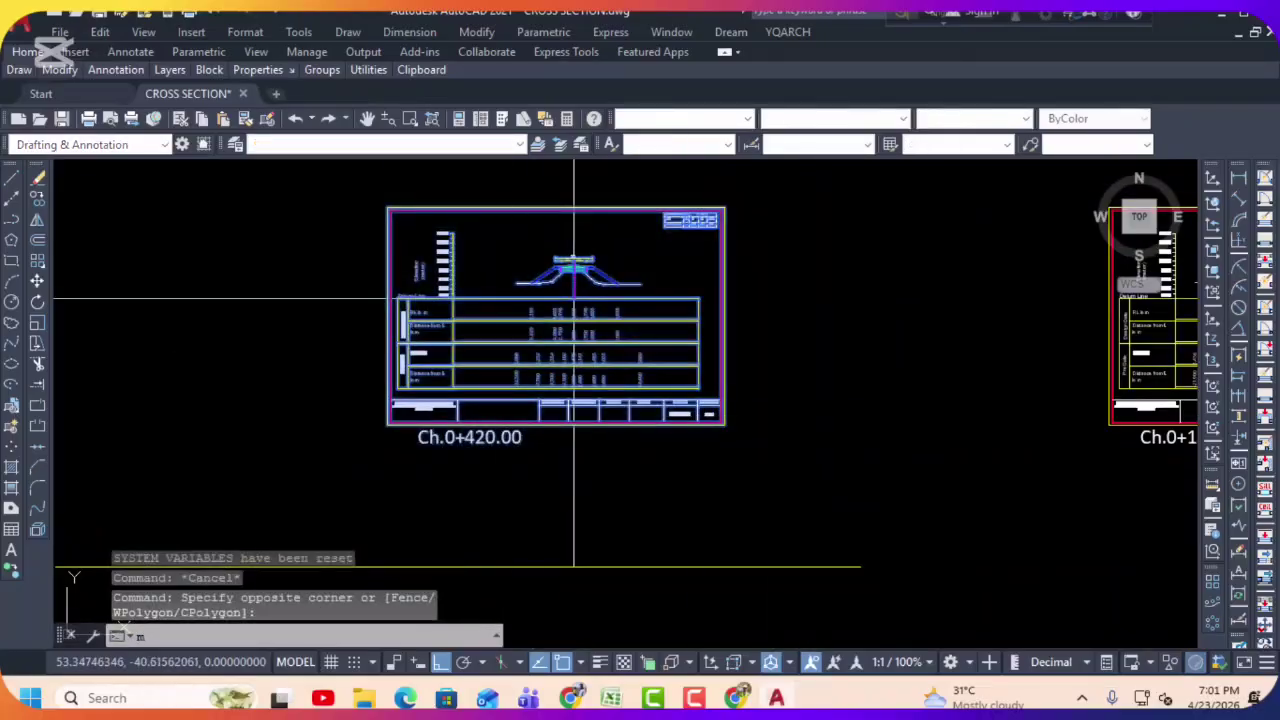
{"action": "type", "text": "m"}
{"action": "key", "text": "Return"}
{"action": "left_click", "coordinate": [387, 209]}
{"action": "scroll", "coordinate": [573, 245], "scroll_direction": "down", "scroll_amount": 3}
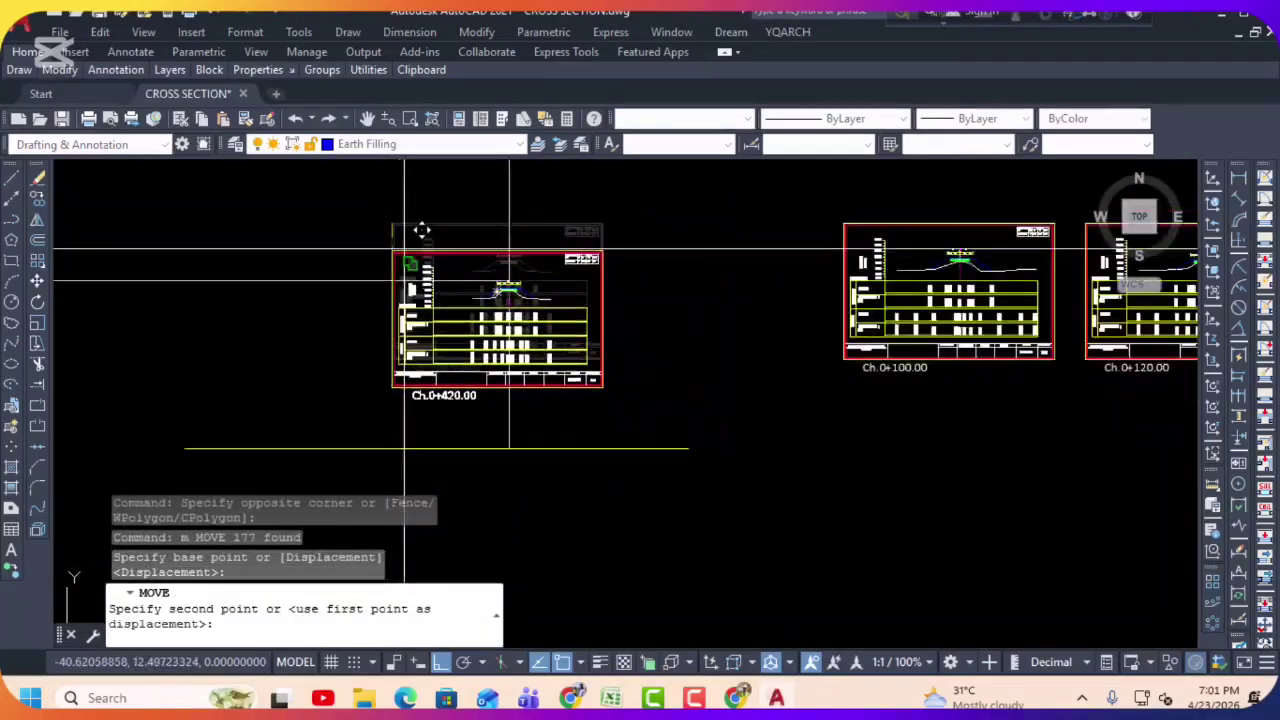
{"action": "scroll", "coordinate": [503, 314], "scroll_direction": "down", "scroll_amount": 6}
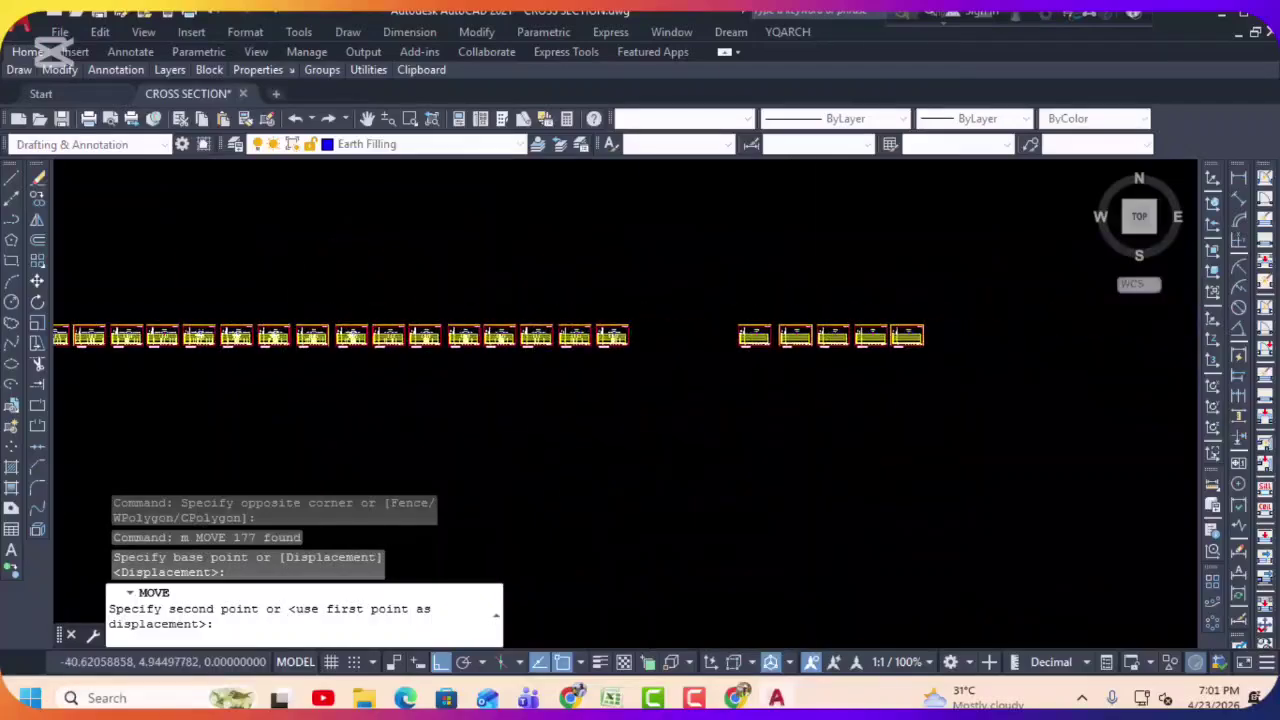
{"action": "scroll", "coordinate": [630, 275], "scroll_direction": "up", "scroll_amount": 5}
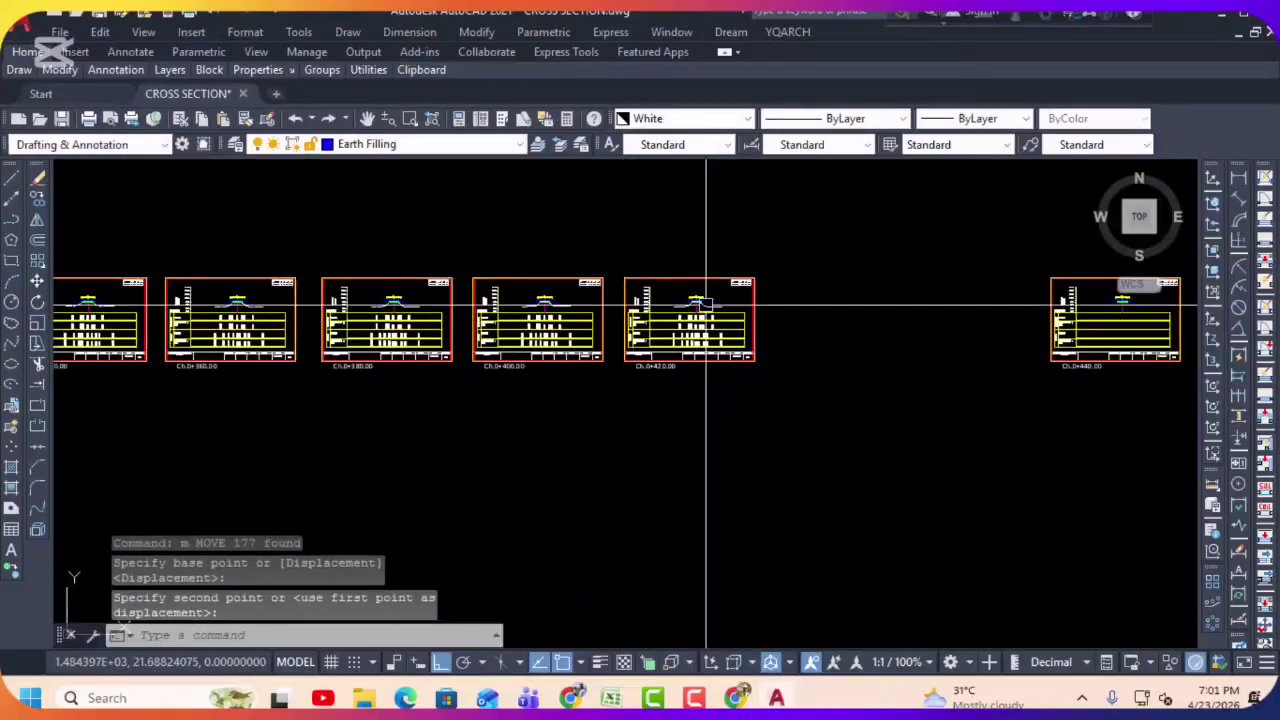
{"action": "key", "text": "Escape"}
{"action": "key", "text": "Escape"}
Step: Delete the five unfilled sheets from Ch.0+440.00 onward at the end of the row
{"action": "scroll", "coordinate": [524, 260], "scroll_direction": "down", "scroll_amount": 3}
{"action": "left_click", "coordinate": [524, 261]}
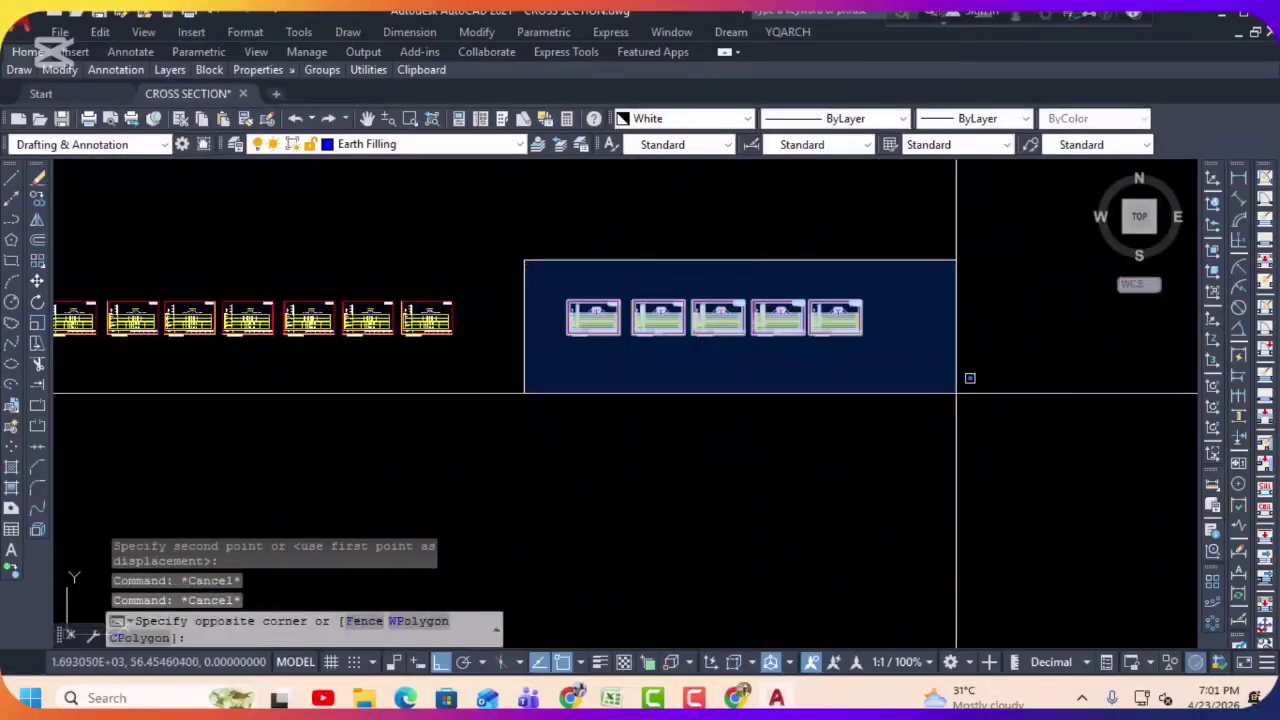
{"action": "left_click", "coordinate": [955, 393]}
{"action": "key", "text": "Delete"}
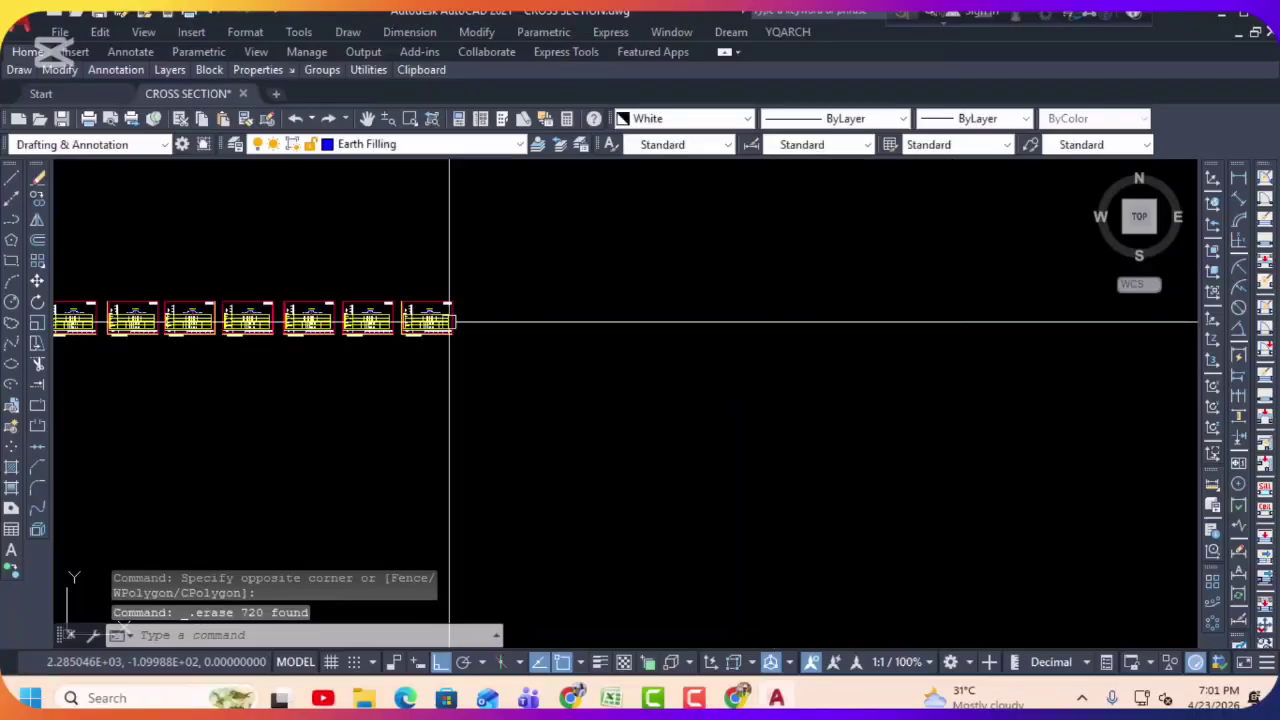
Step: Examine the earthwork quantity tables along the row of cross-section sheets to find where filling the quantities has to continue
{"action": "scroll", "coordinate": [449, 311], "scroll_direction": "up", "scroll_amount": 5}
{"action": "scroll", "coordinate": [771, 331], "scroll_direction": "up", "scroll_amount": 3}
{"action": "scroll", "coordinate": [766, 331], "scroll_direction": "down", "scroll_amount": 2}
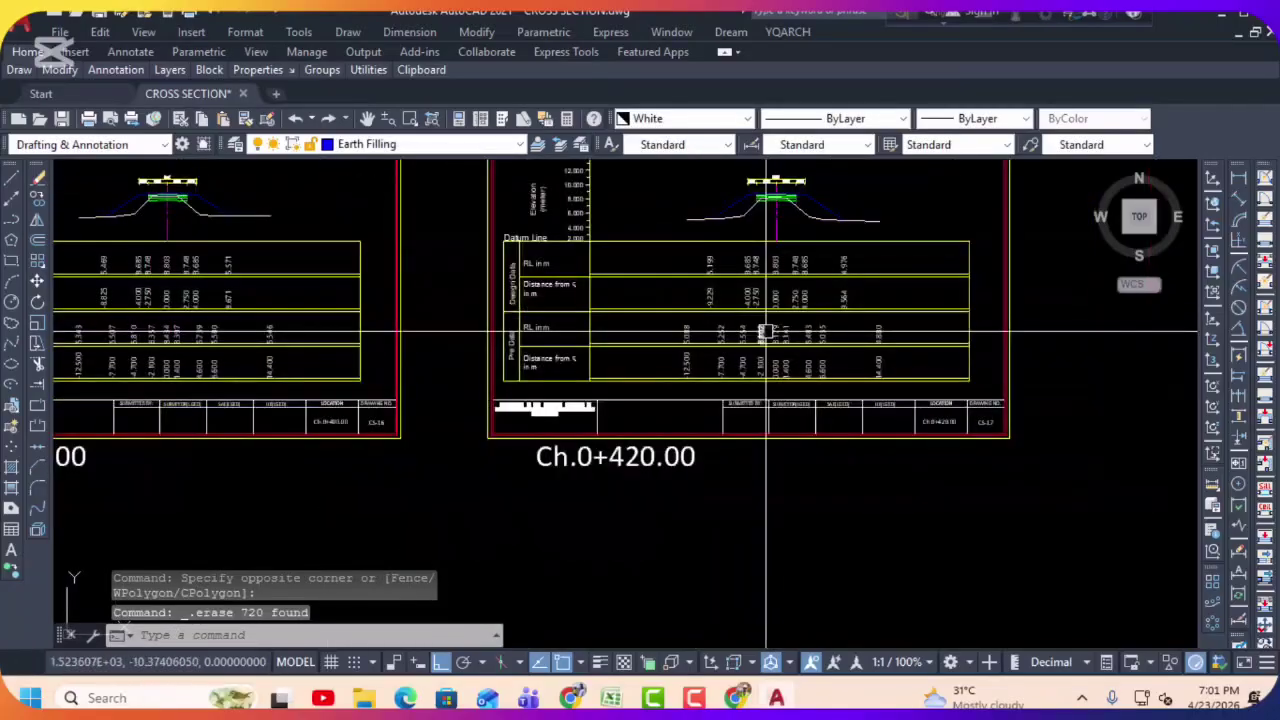
{"action": "scroll", "coordinate": [754, 301], "scroll_direction": "down", "scroll_amount": 5}
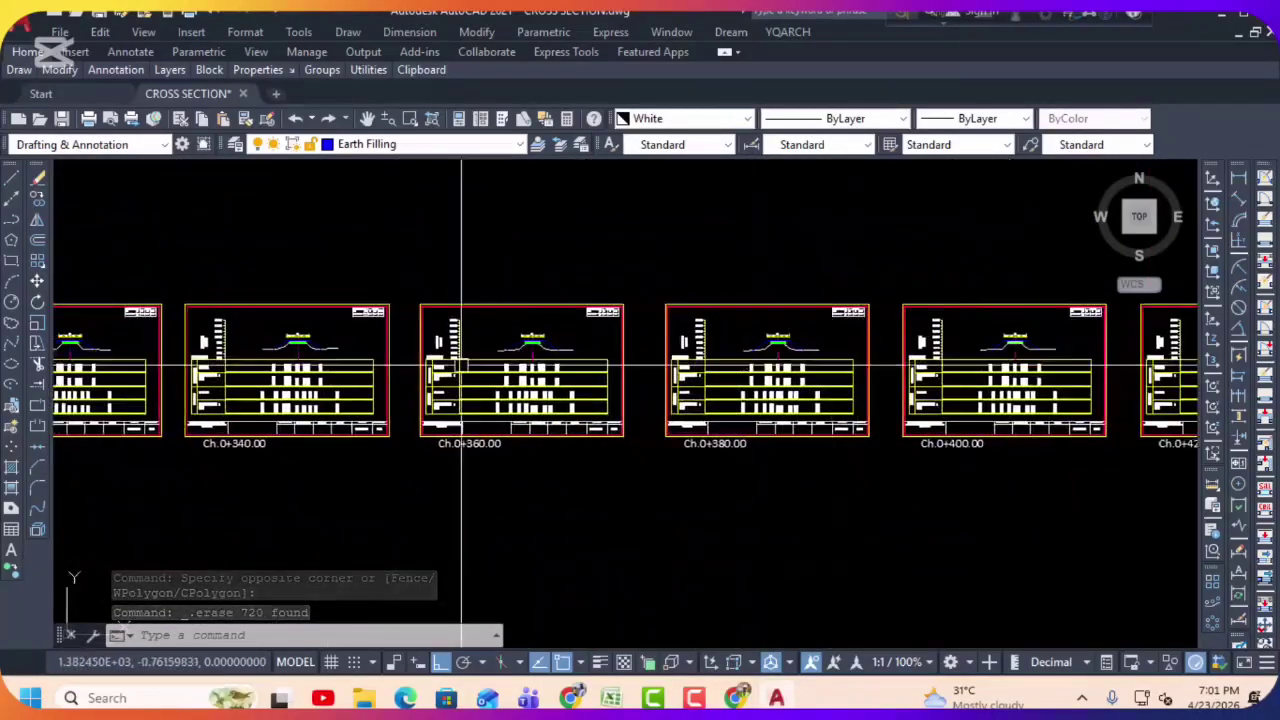
{"action": "scroll", "coordinate": [392, 358], "scroll_direction": "left", "scroll_amount": 10}
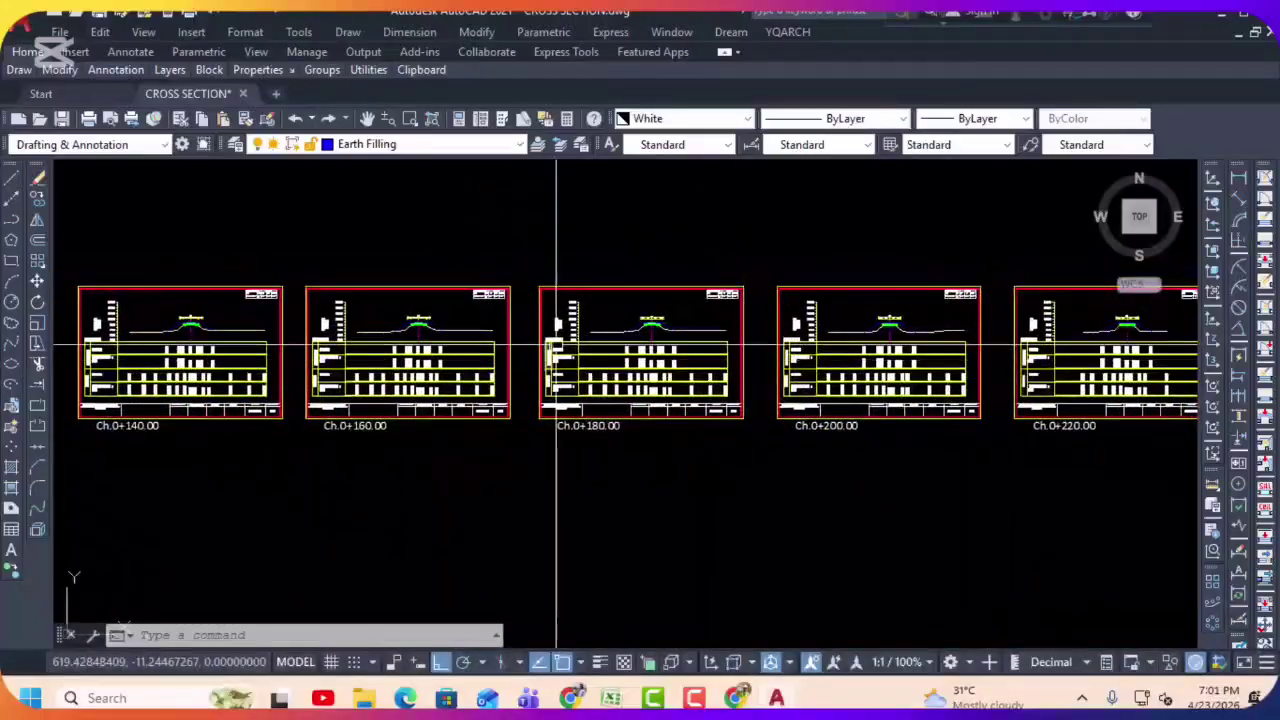
{"action": "scroll", "coordinate": [629, 300], "scroll_direction": "left", "scroll_amount": 3}
{"action": "scroll", "coordinate": [614, 320], "scroll_direction": "up", "scroll_amount": 6}
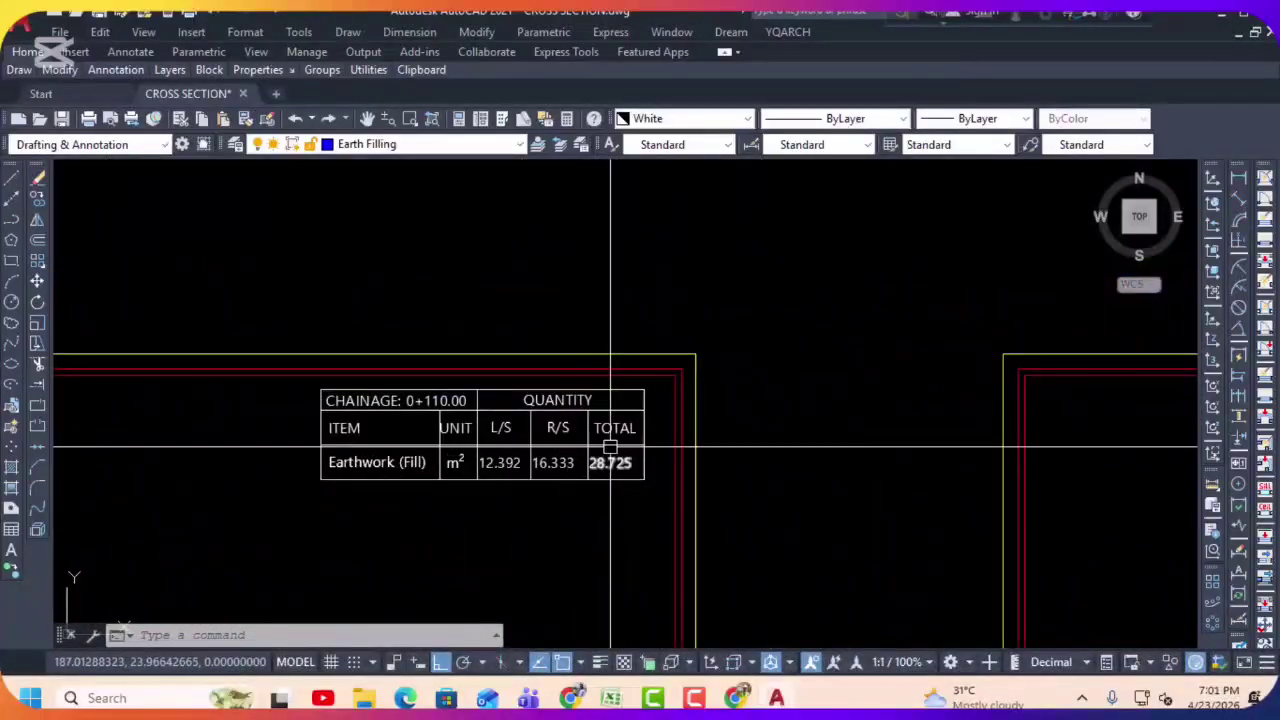
{"action": "scroll", "coordinate": [476, 320], "scroll_direction": "down", "scroll_amount": 2}
{"action": "scroll", "coordinate": [271, 300], "scroll_direction": "right", "scroll_amount": 10}
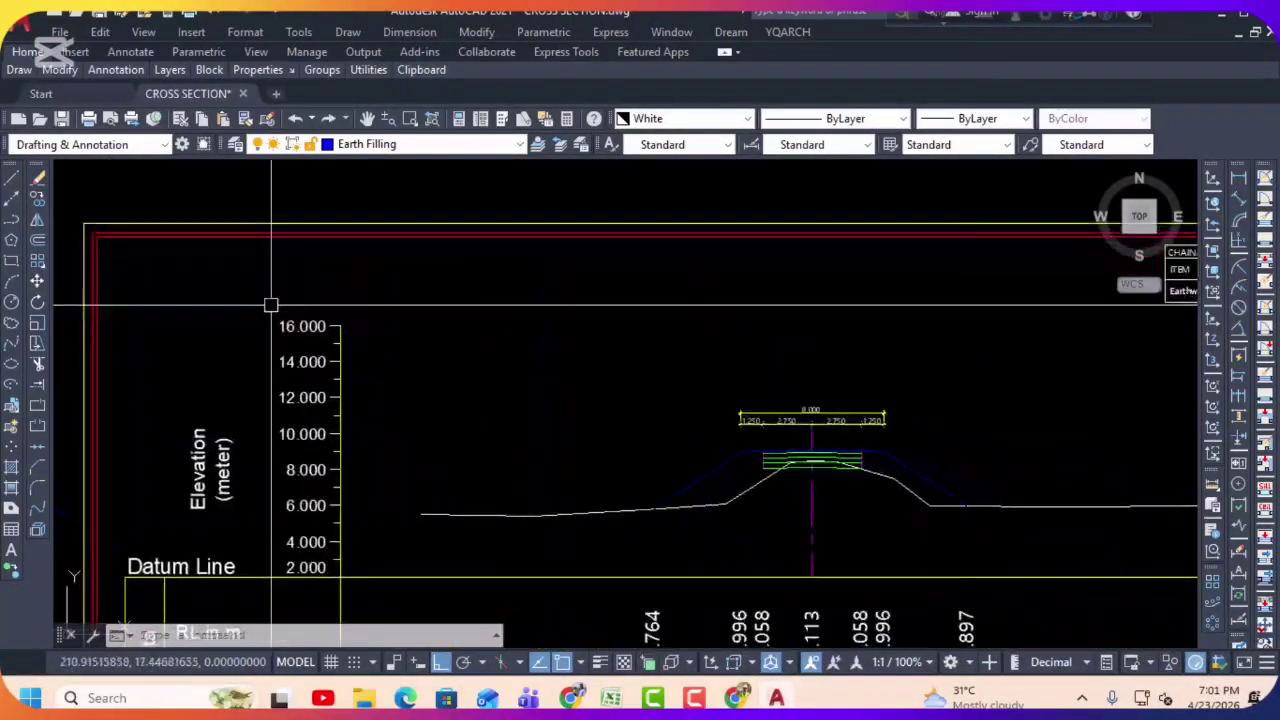
{"action": "scroll", "coordinate": [920, 347], "scroll_direction": "right", "scroll_amount": 15}
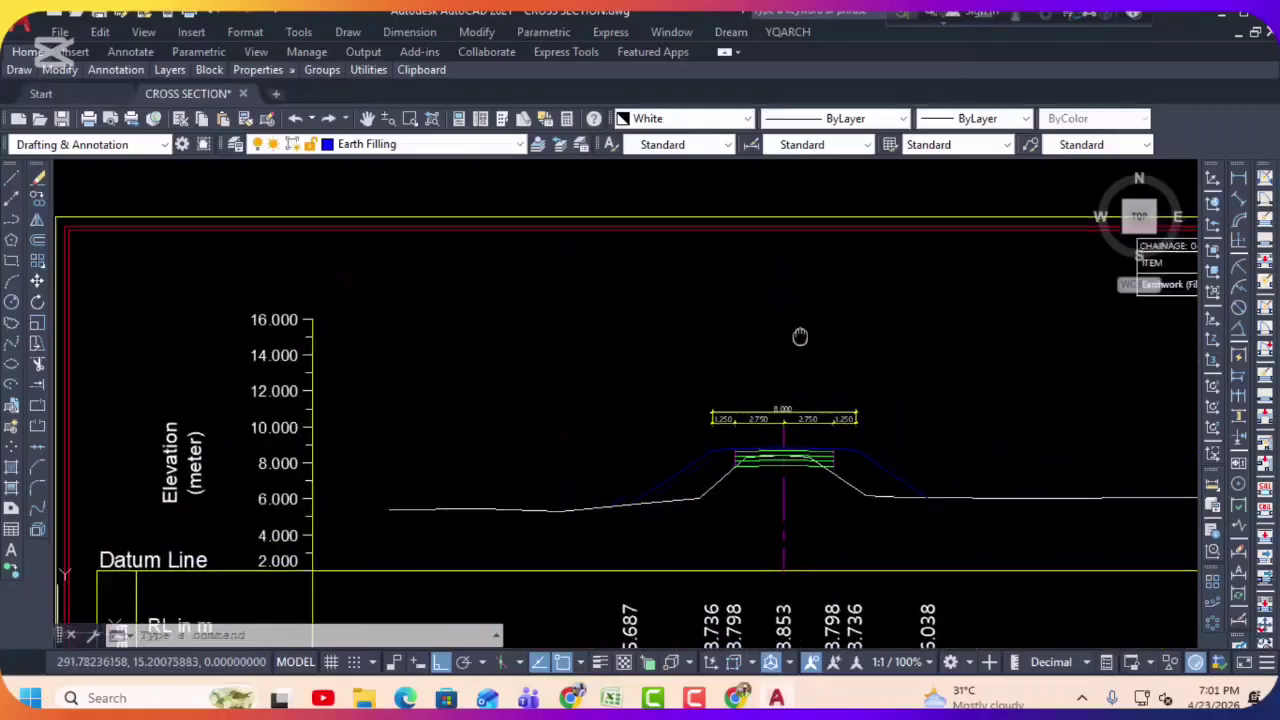
{"action": "scroll", "coordinate": [961, 301], "scroll_direction": "right", "scroll_amount": 20}
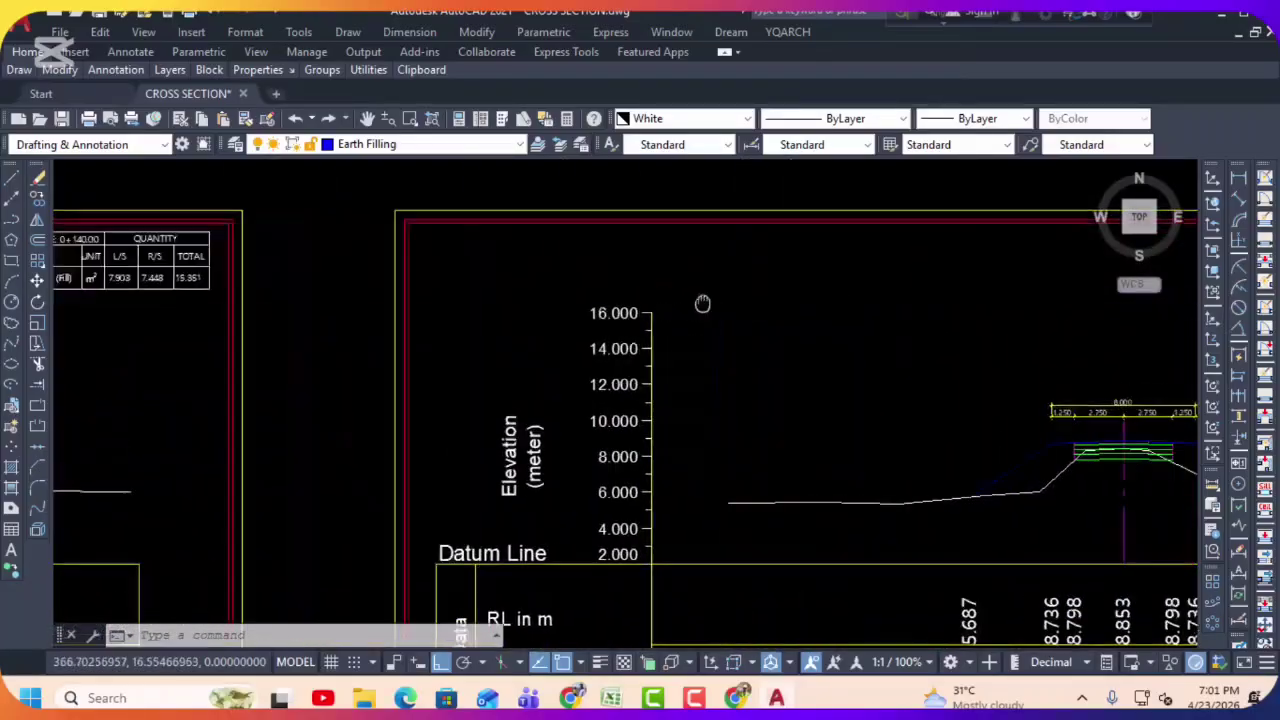
{"action": "scroll", "coordinate": [940, 314], "scroll_direction": "right", "scroll_amount": 20}
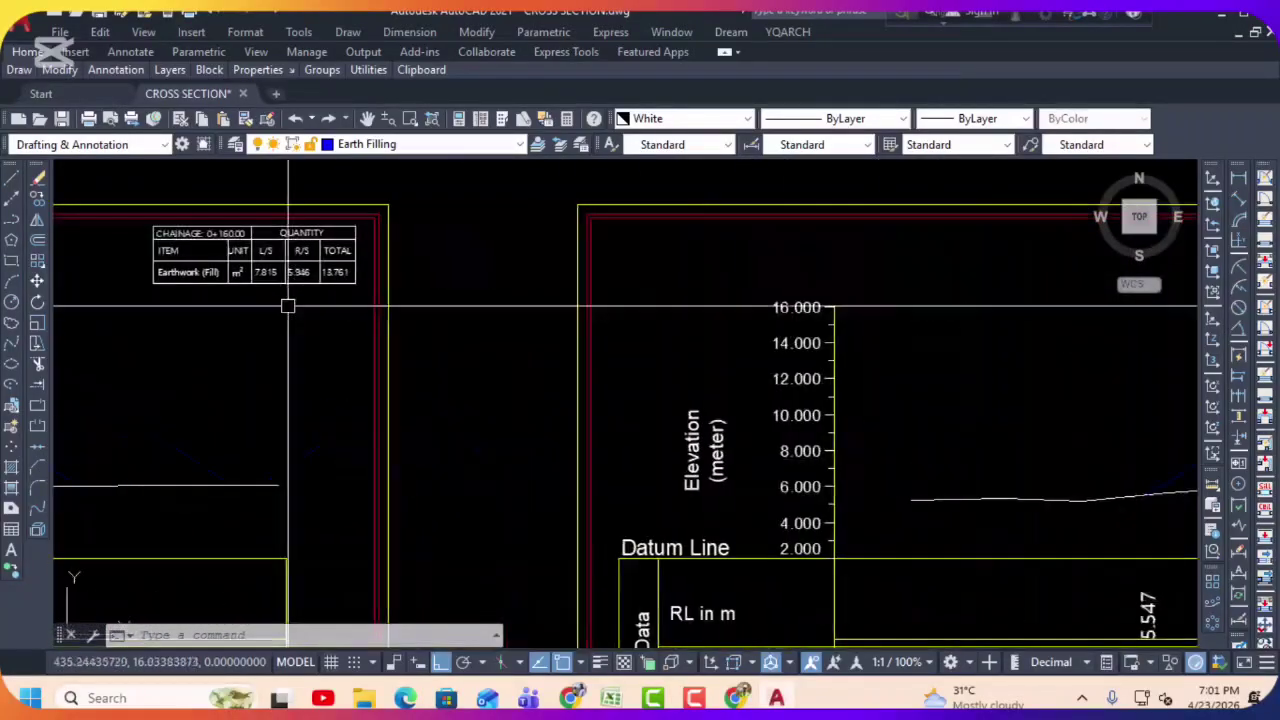
{"action": "scroll", "coordinate": [838, 352], "scroll_direction": "down", "scroll_amount": 5}
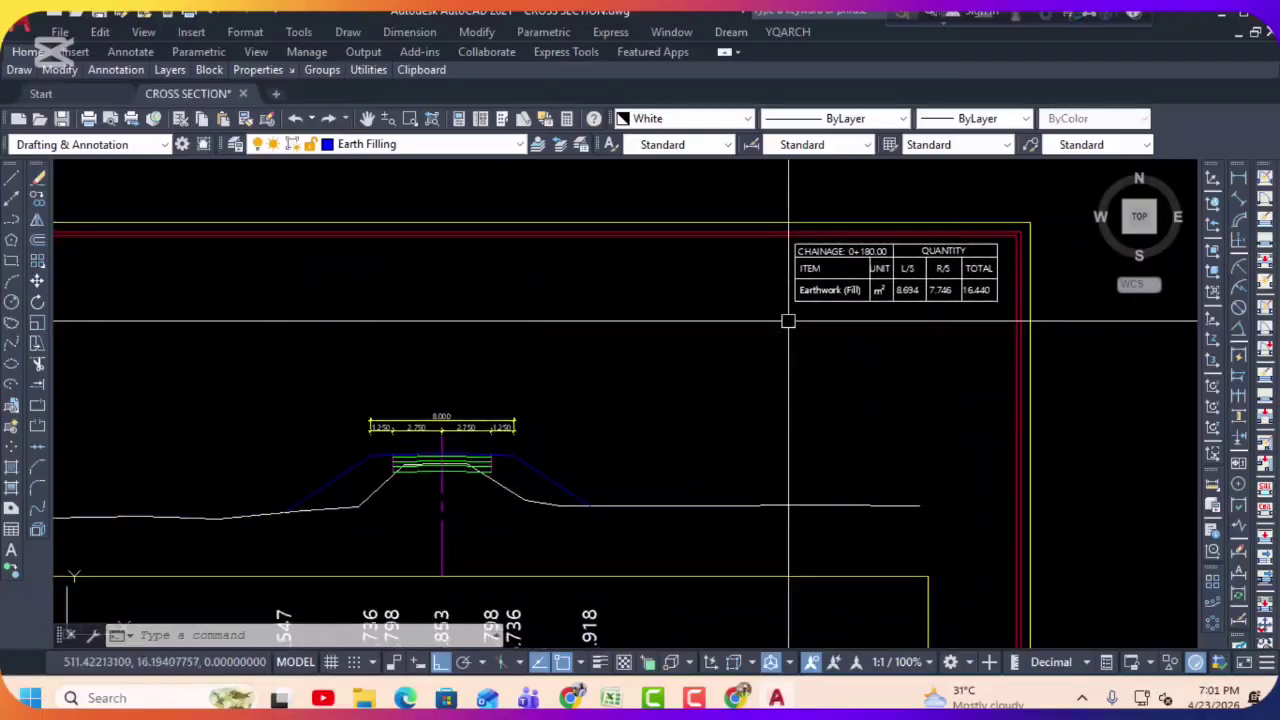
{"action": "middle_click_drag", "start_coordinate": [794, 323], "coordinate": [490, 340]}
{"action": "scroll", "coordinate": [649, 340], "scroll_direction": "up", "scroll_amount": 2}
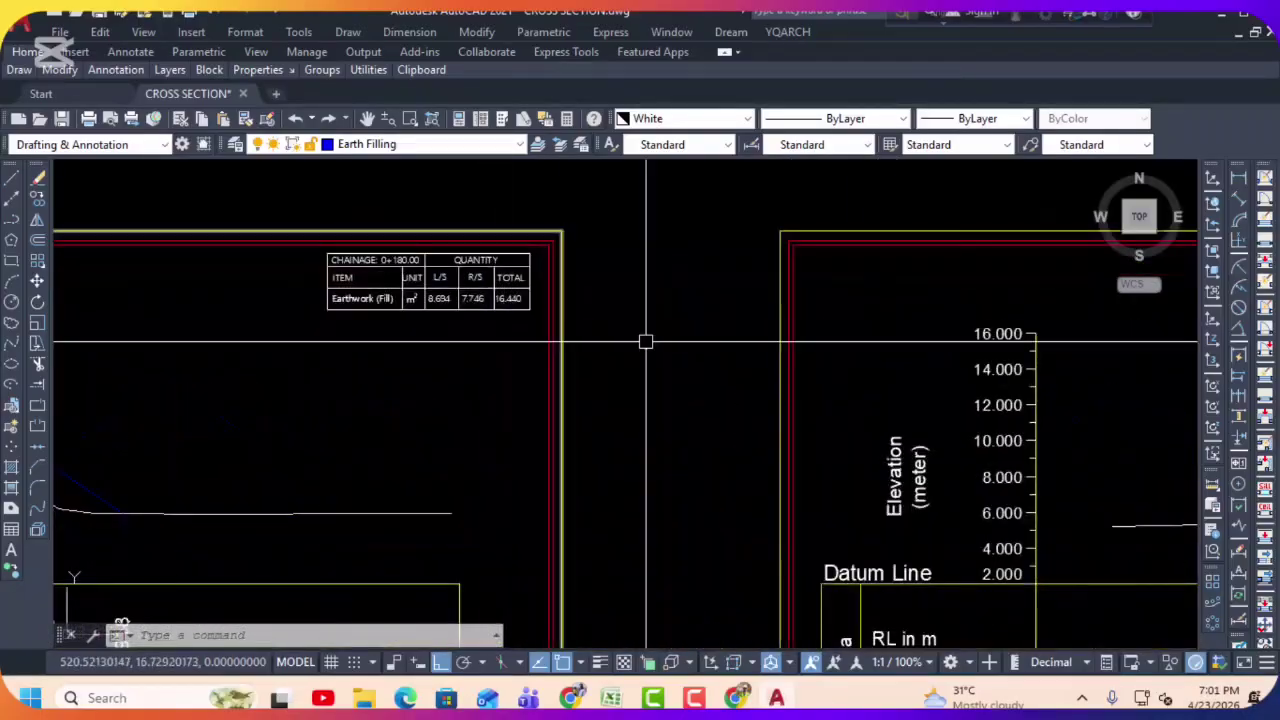
{"action": "scroll", "coordinate": [649, 340], "scroll_direction": "down", "scroll_amount": 5}
{"action": "middle_click_drag", "start_coordinate": [673, 330], "coordinate": [788, 328]}
{"action": "scroll", "coordinate": [749, 320], "scroll_direction": "up", "scroll_amount": 5}
{"action": "scroll", "coordinate": [749, 320], "scroll_direction": "down", "scroll_amount": 5}
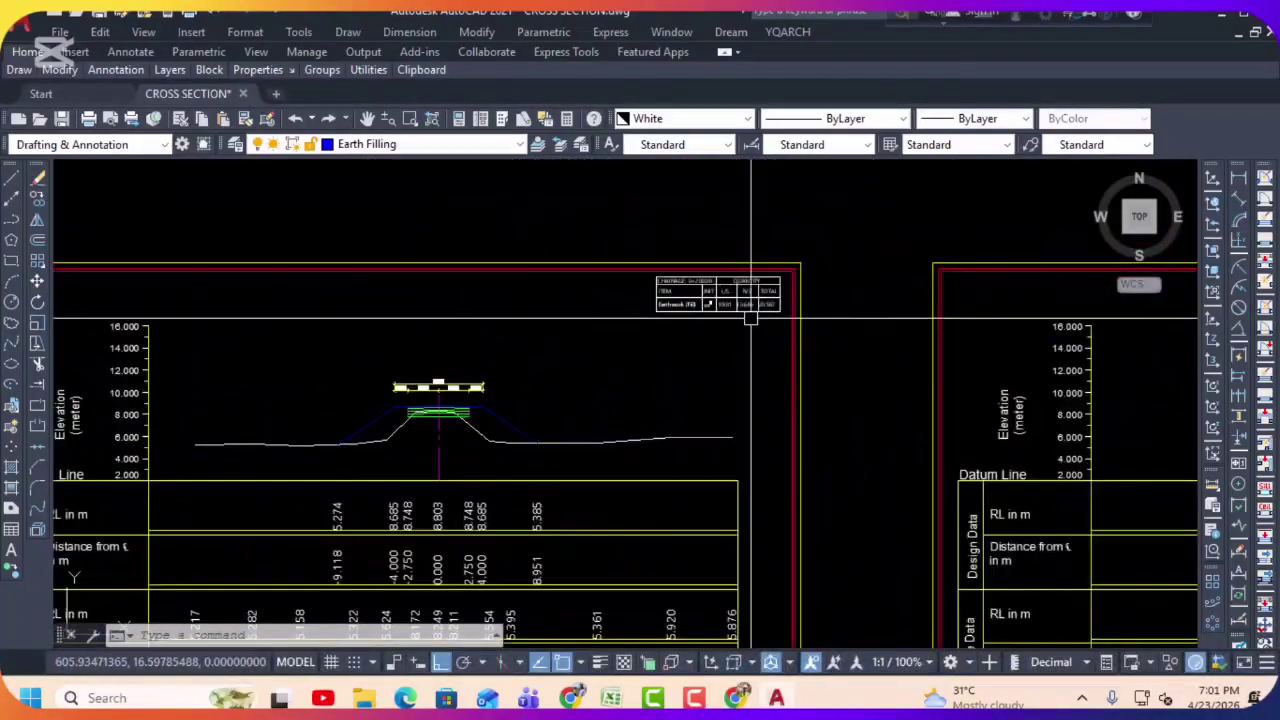
{"action": "scroll", "coordinate": [429, 320], "scroll_direction": "up", "scroll_amount": 3}
{"action": "scroll", "coordinate": [1095, 337], "scroll_direction": "up", "scroll_amount": 2}
{"action": "middle_click_drag", "start_coordinate": [988, 331], "coordinate": [917, 286]}
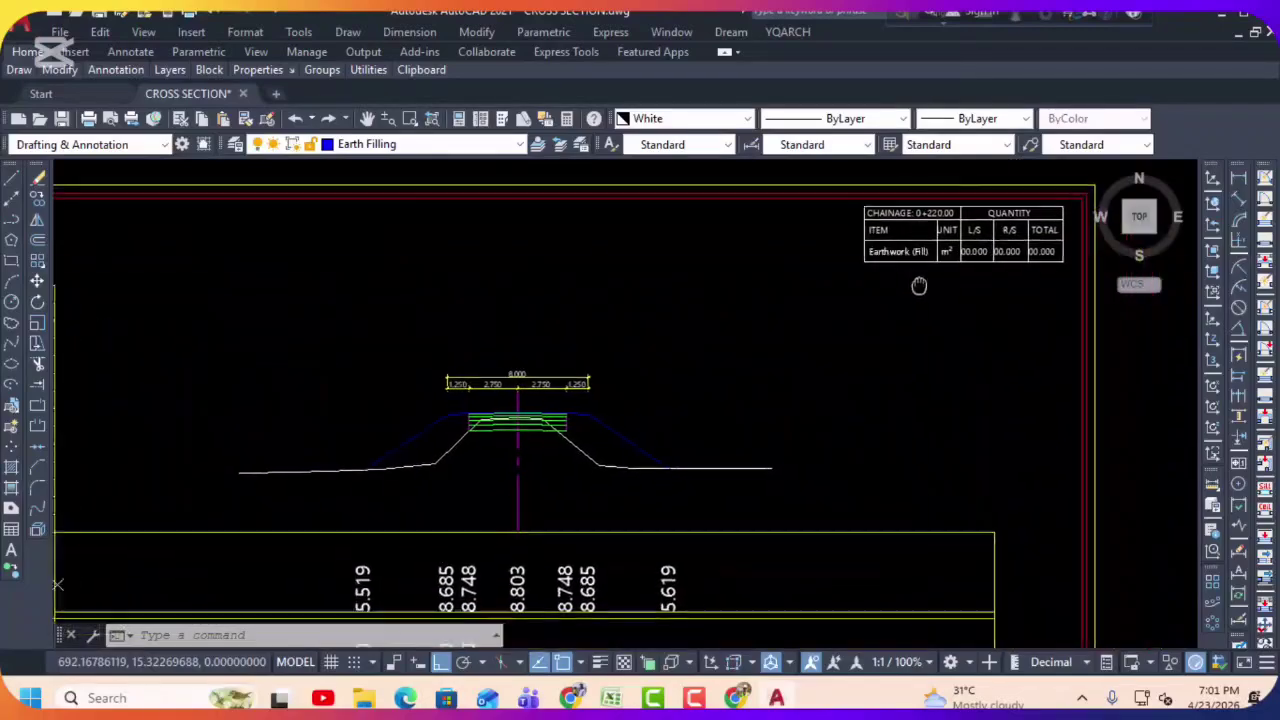
{"action": "scroll", "coordinate": [912, 280], "scroll_direction": "down", "scroll_amount": 2}
{"action": "scroll", "coordinate": [594, 311], "scroll_direction": "up", "scroll_amount": 2}
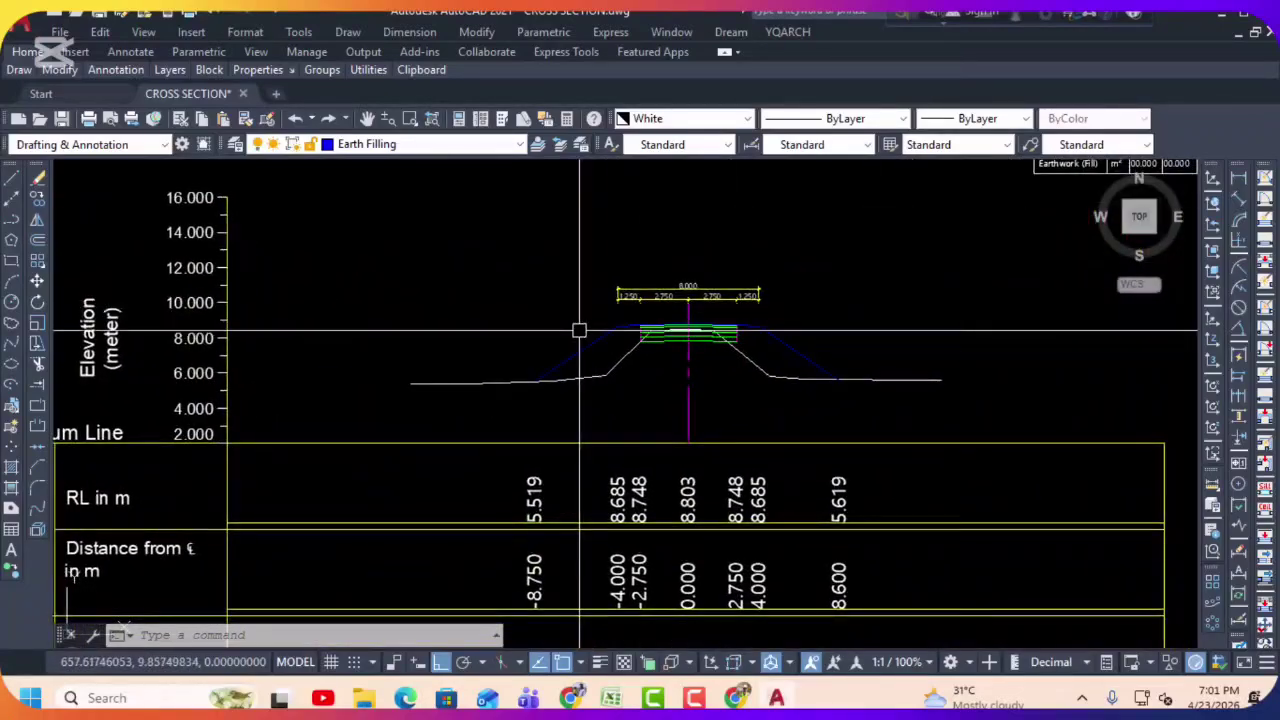
{"action": "key", "text": "Escape"}
{"action": "type", "text": "z"}
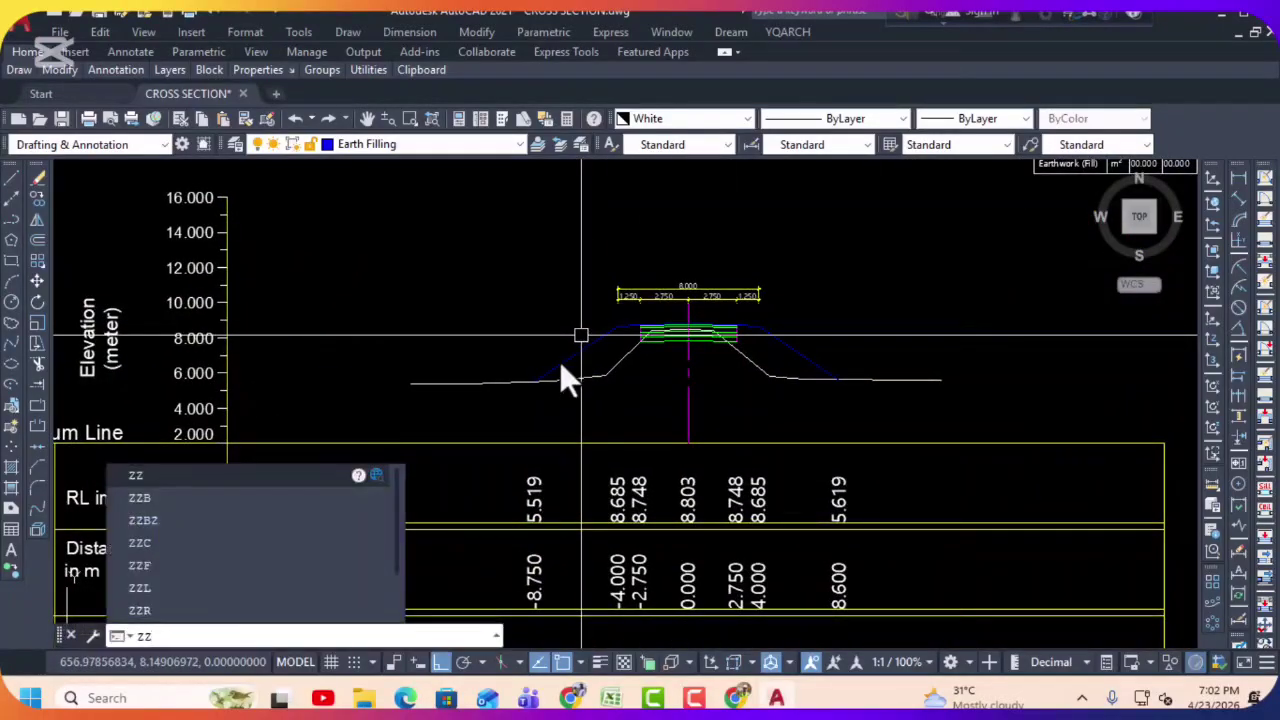
{"action": "scroll", "coordinate": [560, 362], "scroll_direction": "up", "scroll_amount": 8}
{"action": "key", "text": "Escape"}
{"action": "left_click", "coordinate": [558, 352]}
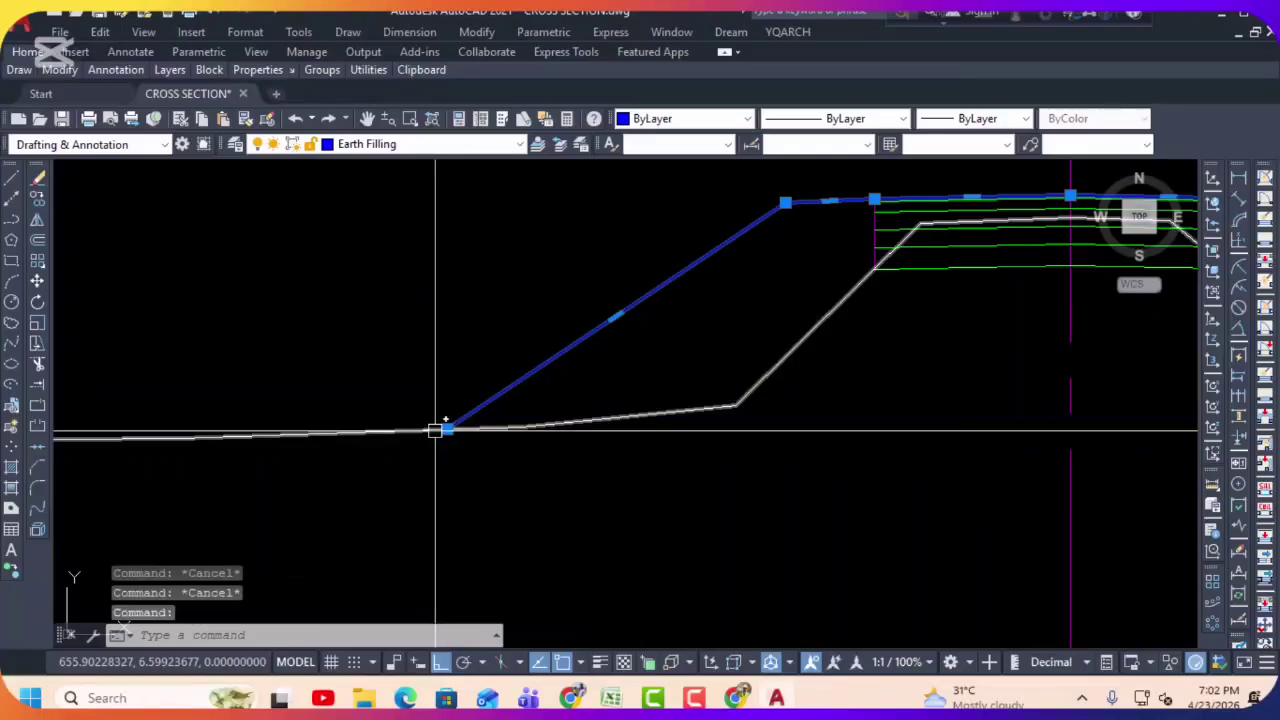
{"action": "key", "text": "Escape"}
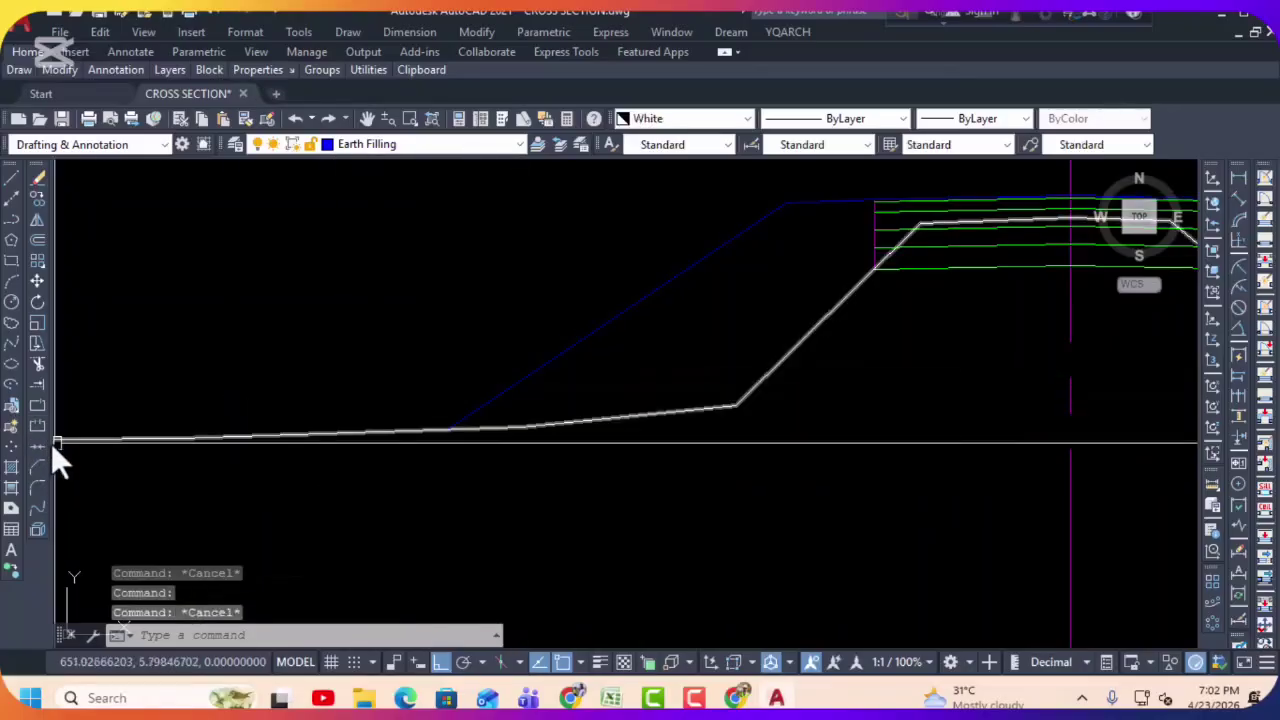
{"action": "scroll", "coordinate": [560, 350], "scroll_direction": "down", "scroll_amount": 4}
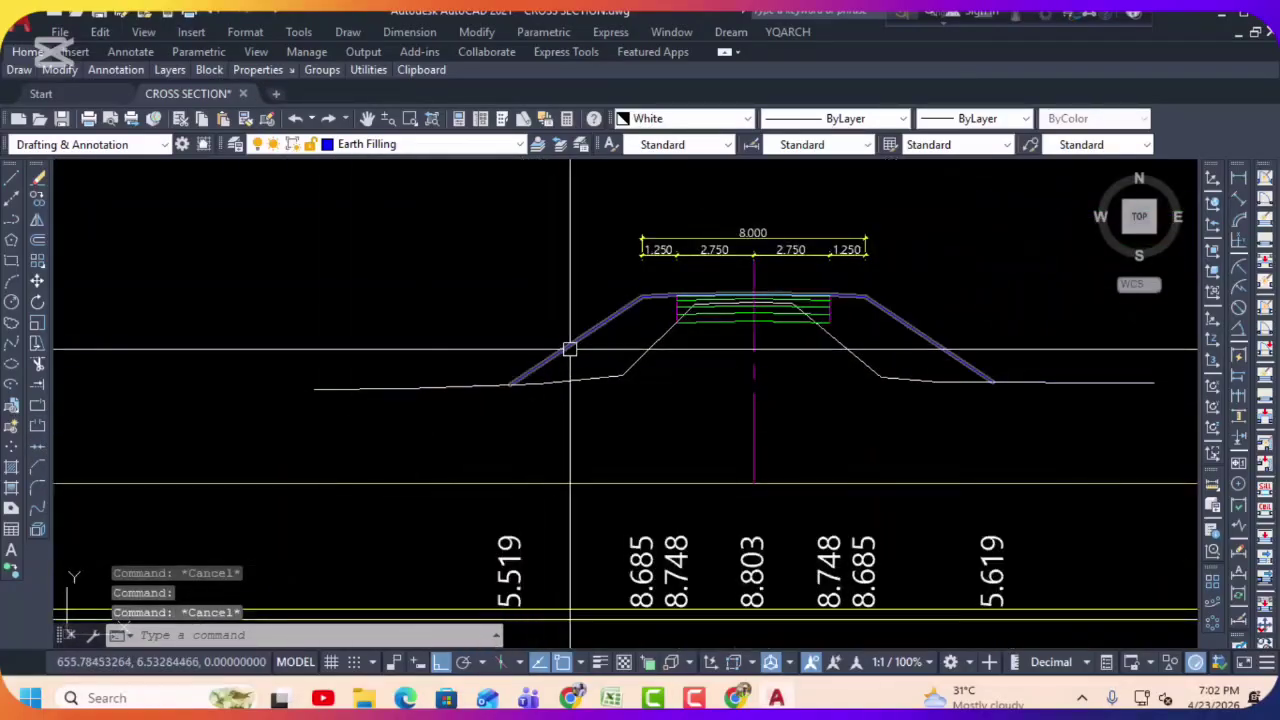
{"action": "mouse_move", "coordinate": [569, 349]}
{"action": "key", "text": "Escape"}
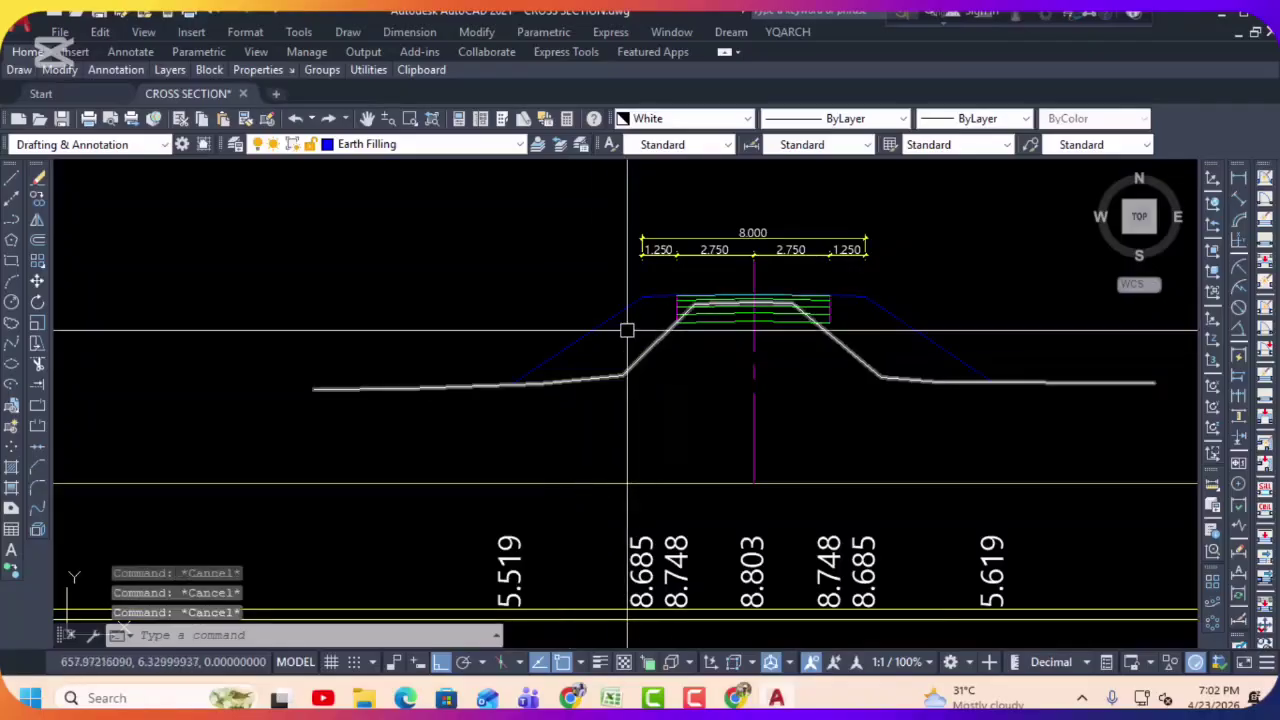
Step: Run ZZ to create a boundary polyline around the left-side fill area between the design and ground lines at Ch.0+220.00
{"action": "type", "text": "zz"}
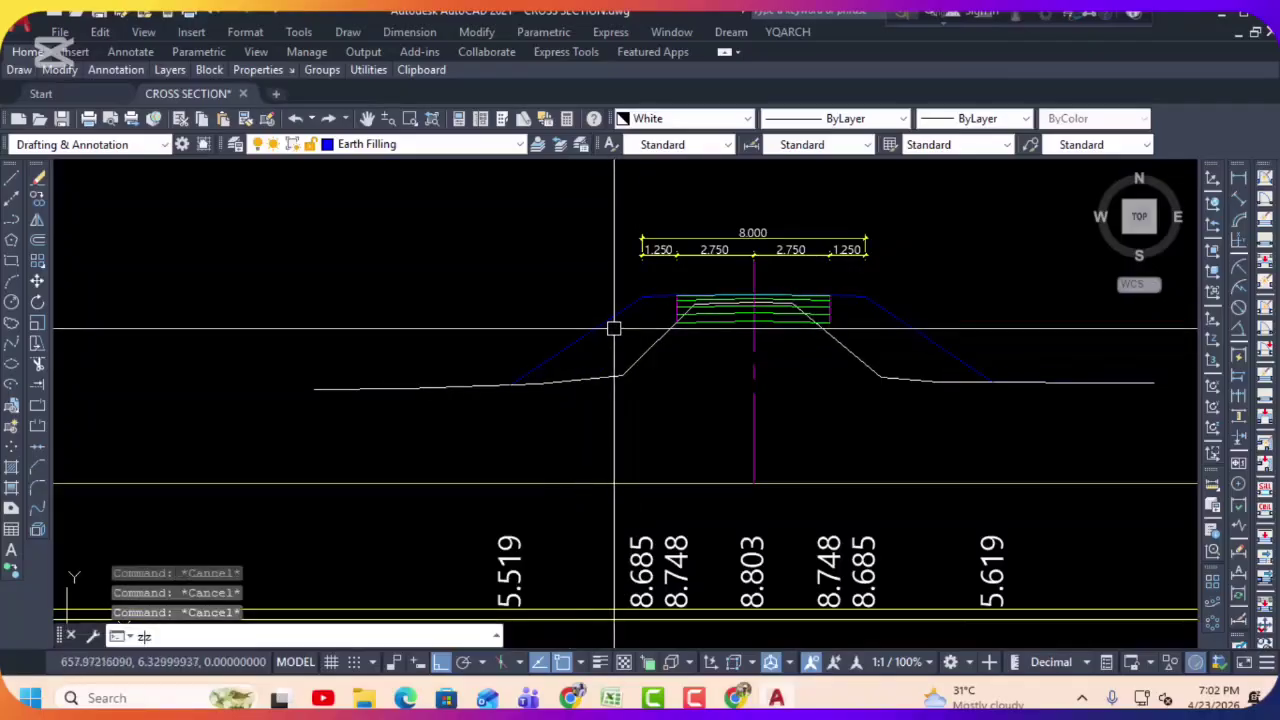
{"action": "key", "text": "Return"}
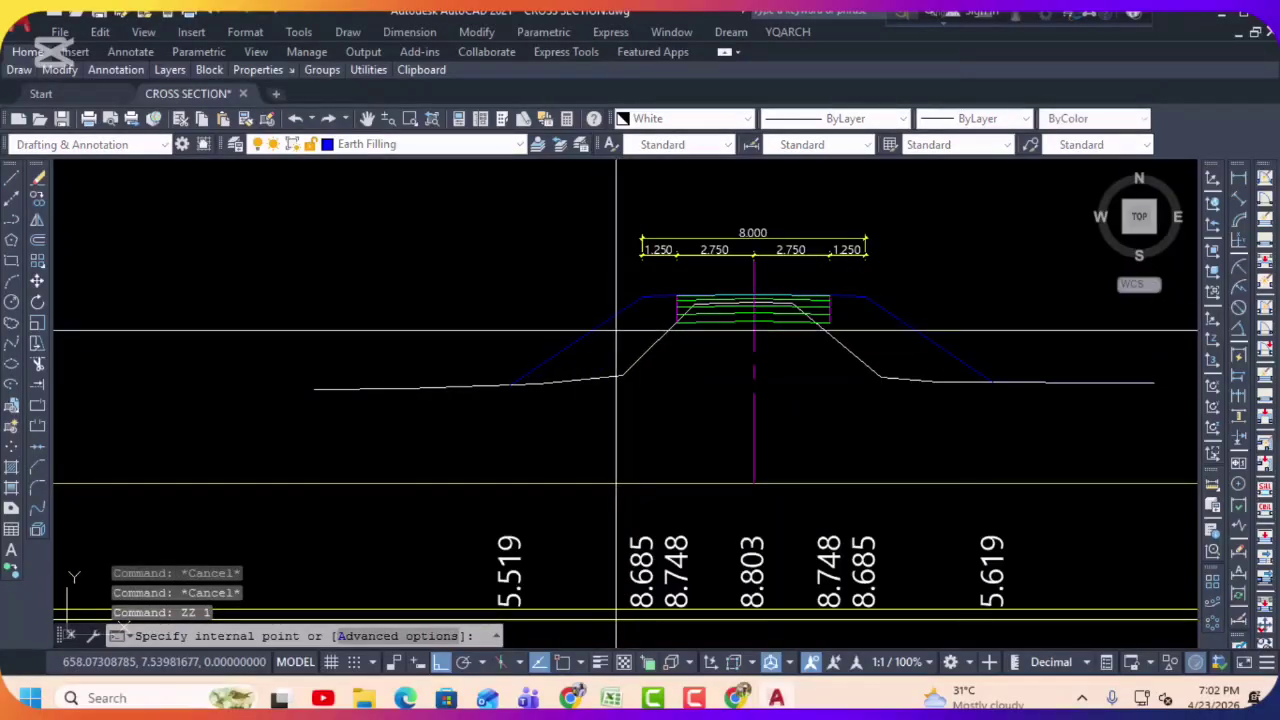
{"action": "scroll", "coordinate": [615, 310], "scroll_direction": "up", "scroll_amount": 4}
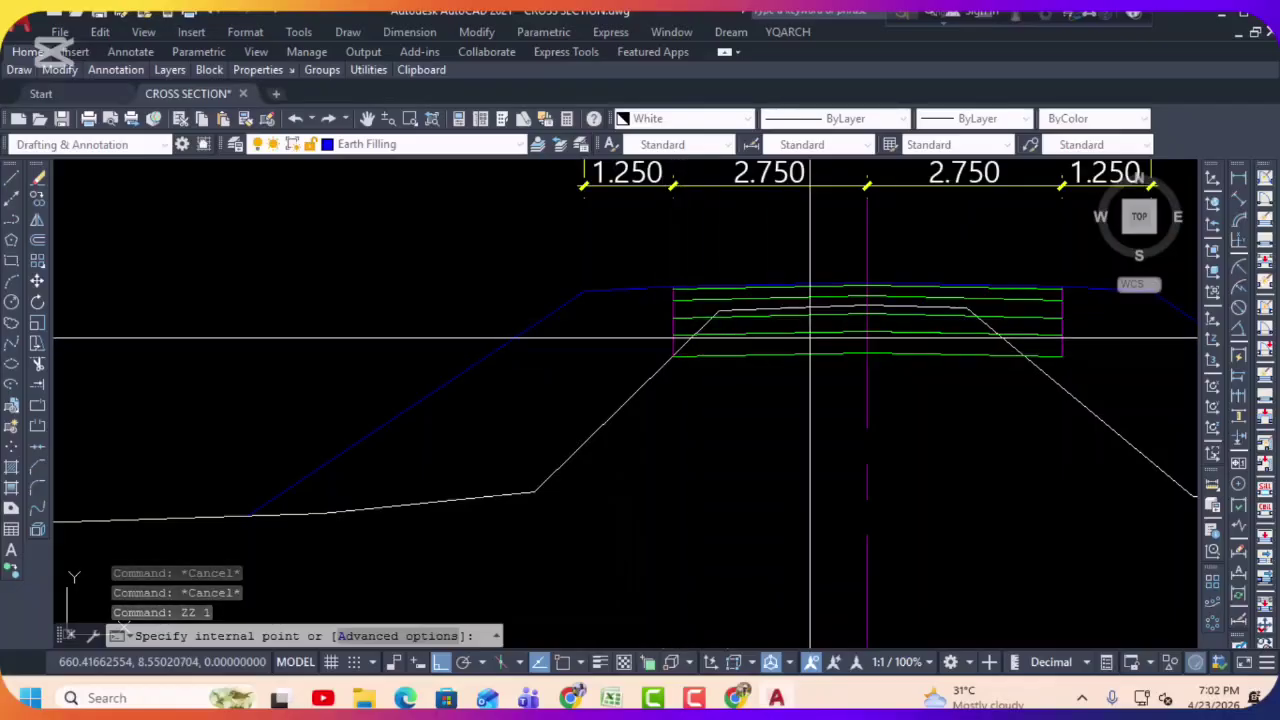
{"action": "left_click", "coordinate": [522, 407]}
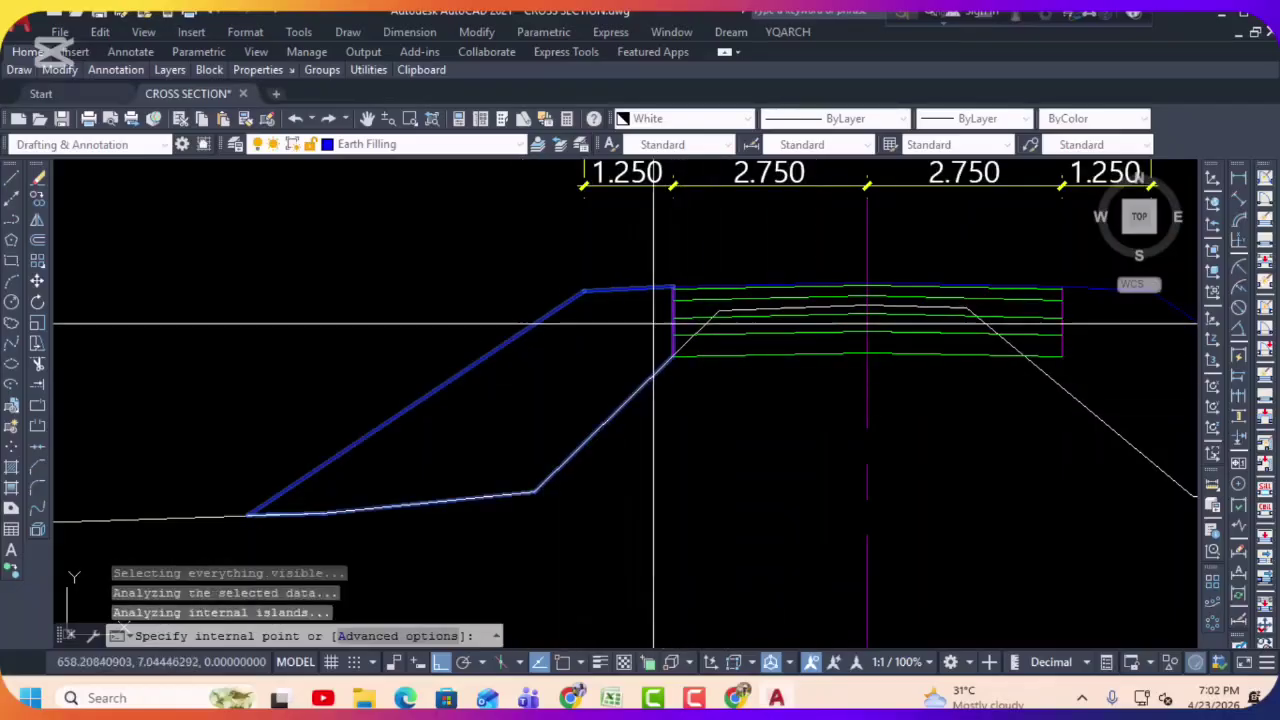
{"action": "scroll", "coordinate": [486, 408], "scroll_direction": "up", "scroll_amount": 2}
{"action": "scroll", "coordinate": [575, 348], "scroll_direction": "down", "scroll_amount": 2}
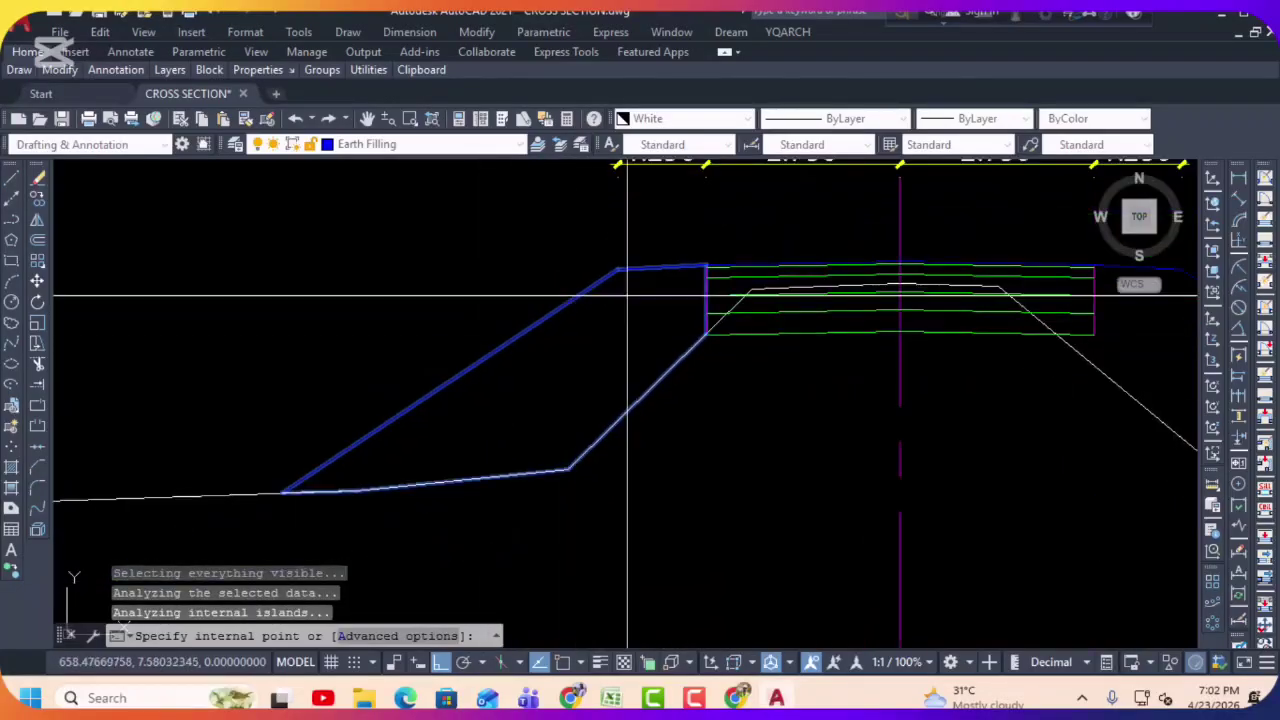
{"action": "key", "text": "Return"}
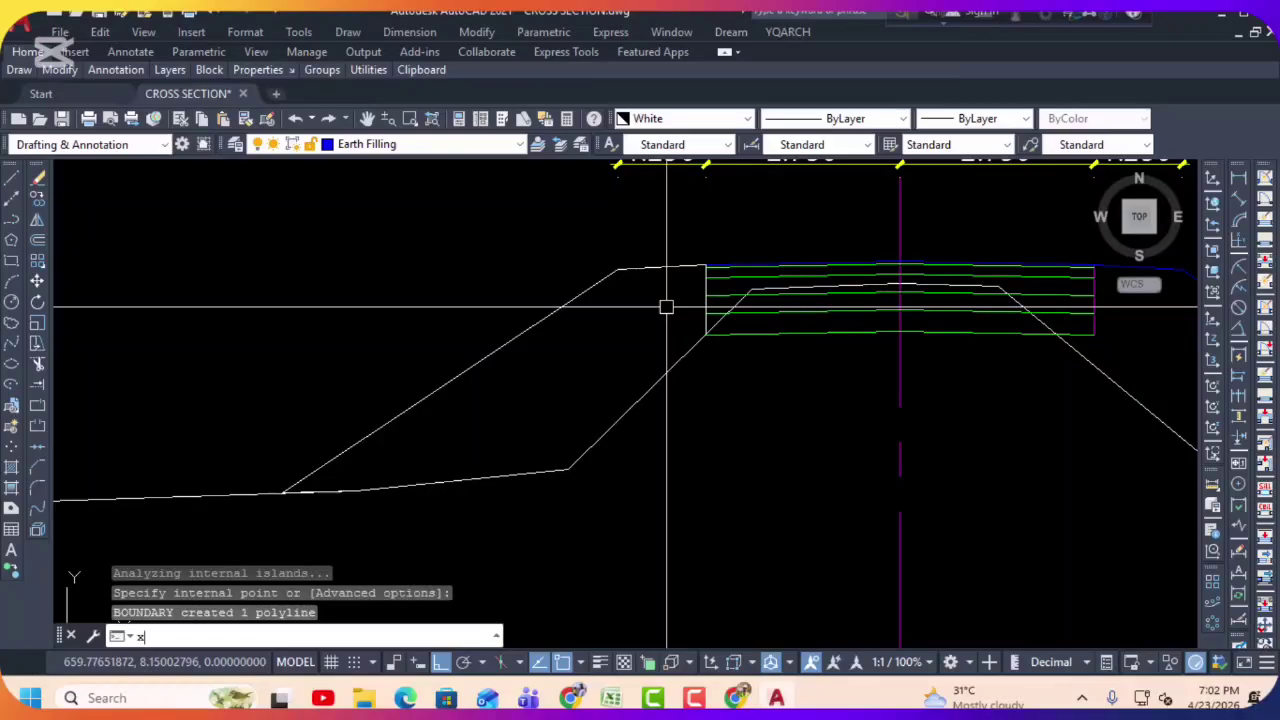
Step: Run the area-text routine on the left boundary to fill the L/S Earthwork (Fill) quantity in the Ch.0+220.00 table
{"action": "type", "text": "sa"}
{"action": "key", "text": "Return"}
{"action": "scroll", "coordinate": [611, 294], "scroll_direction": "down", "scroll_amount": 5}
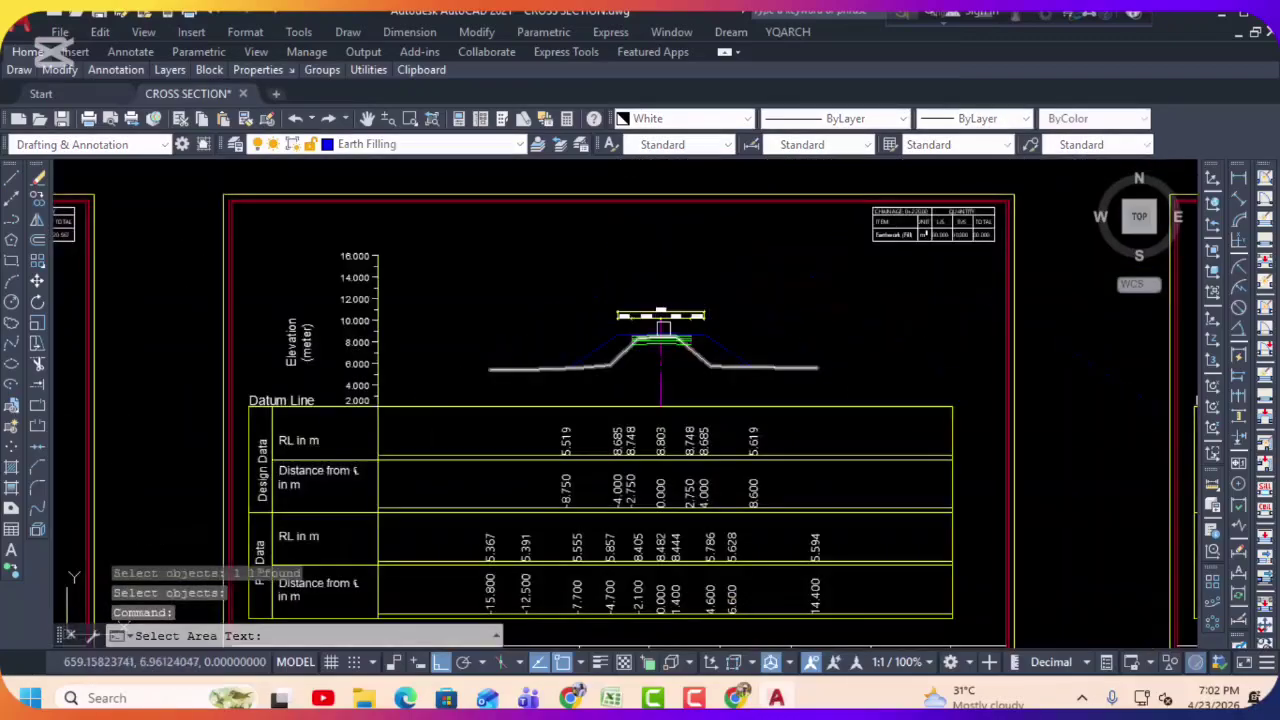
{"action": "scroll", "coordinate": [940, 230], "scroll_direction": "up", "scroll_amount": 6}
{"action": "left_click", "coordinate": [1039, 209]}
{"action": "mouse_move", "coordinate": [1039, 209]}
{"action": "middle_mouse_down"}
{"action": "mouse_move", "coordinate": [749, 300]}
{"action": "mouse_move", "coordinate": [762, 271]}
{"action": "mouse_move", "coordinate": [779, 291]}
{"action": "middle_mouse_up"}
{"action": "scroll", "coordinate": [762, 271], "scroll_direction": "down", "scroll_amount": 3}
{"action": "scroll", "coordinate": [654, 391], "scroll_direction": "down", "scroll_amount": 2}
{"action": "scroll", "coordinate": [751, 306], "scroll_direction": "up", "scroll_amount": 2}
{"action": "middle_click_drag", "start_coordinate": [735, 333], "coordinate": [890, 329]}
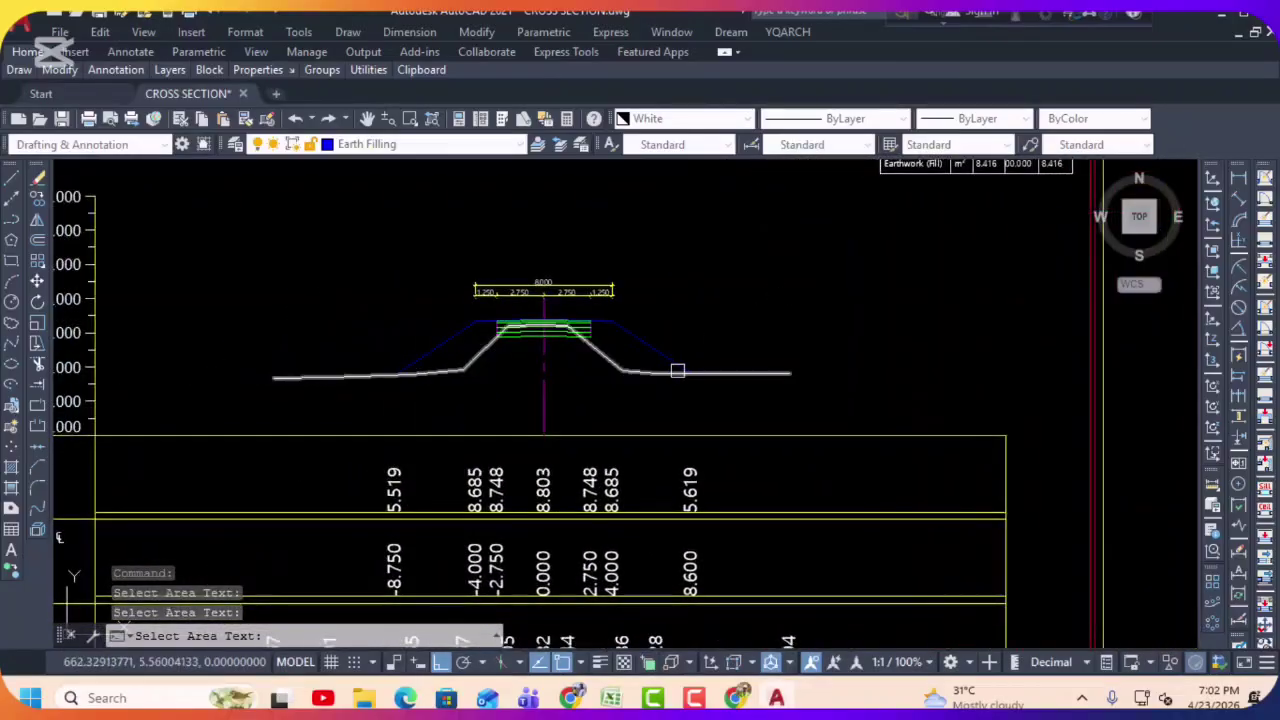
Step: Run ZZ to create a boundary polyline around the right-side fill area between the design and ground lines at Ch.0+220.00
{"action": "type", "text": "zz"}
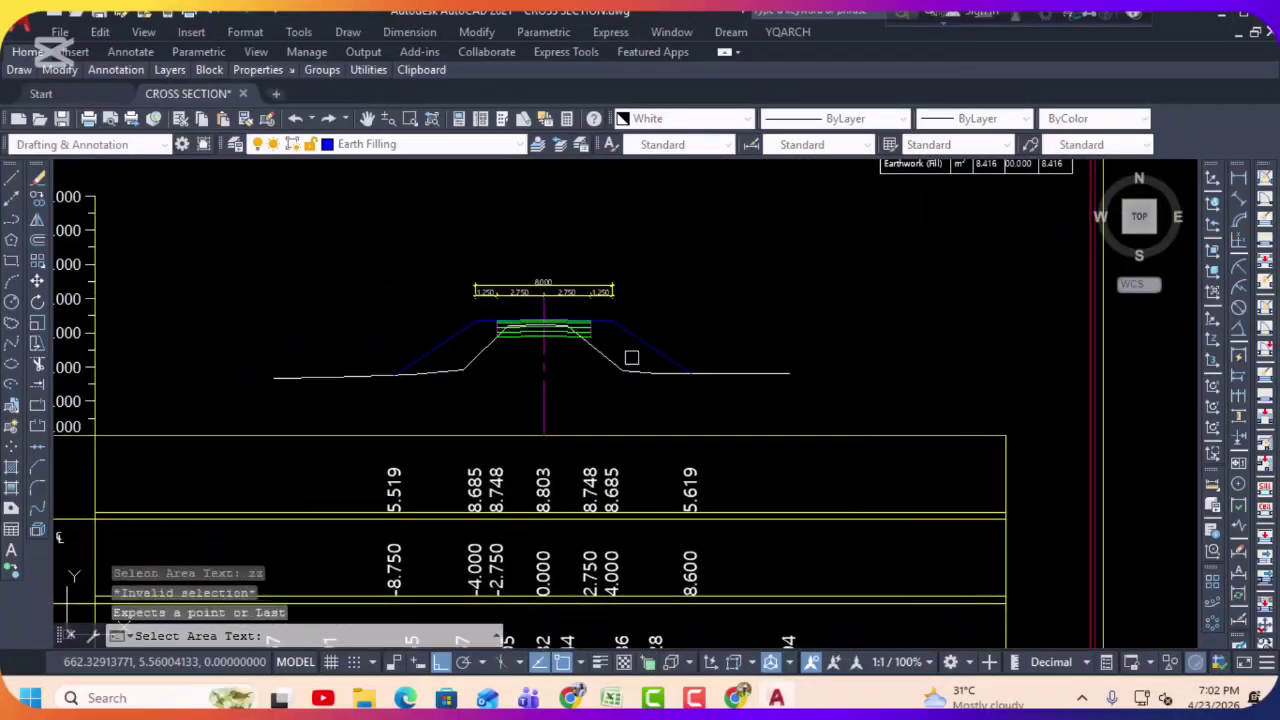
{"action": "key", "text": "Escape"}
{"action": "type", "text": "rj"}
{"action": "key", "text": "Return"}
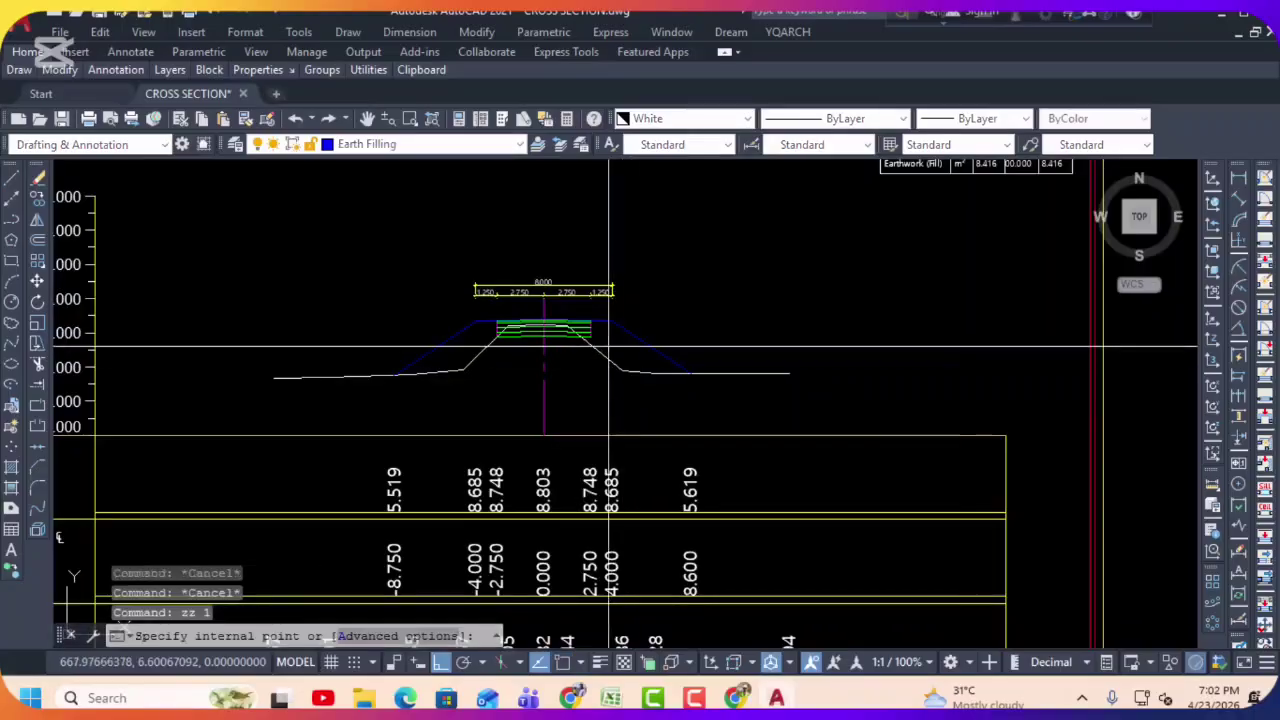
{"action": "left_click", "coordinate": [604, 371]}
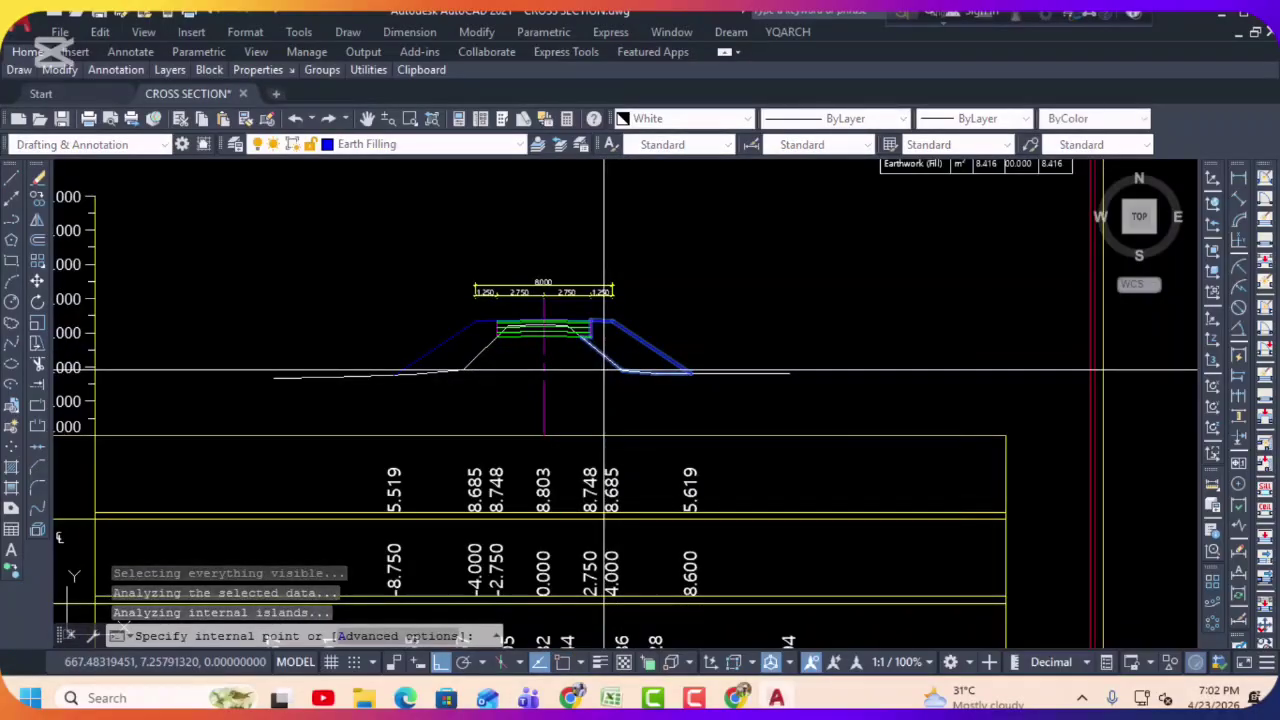
{"action": "key", "text": "Return"}
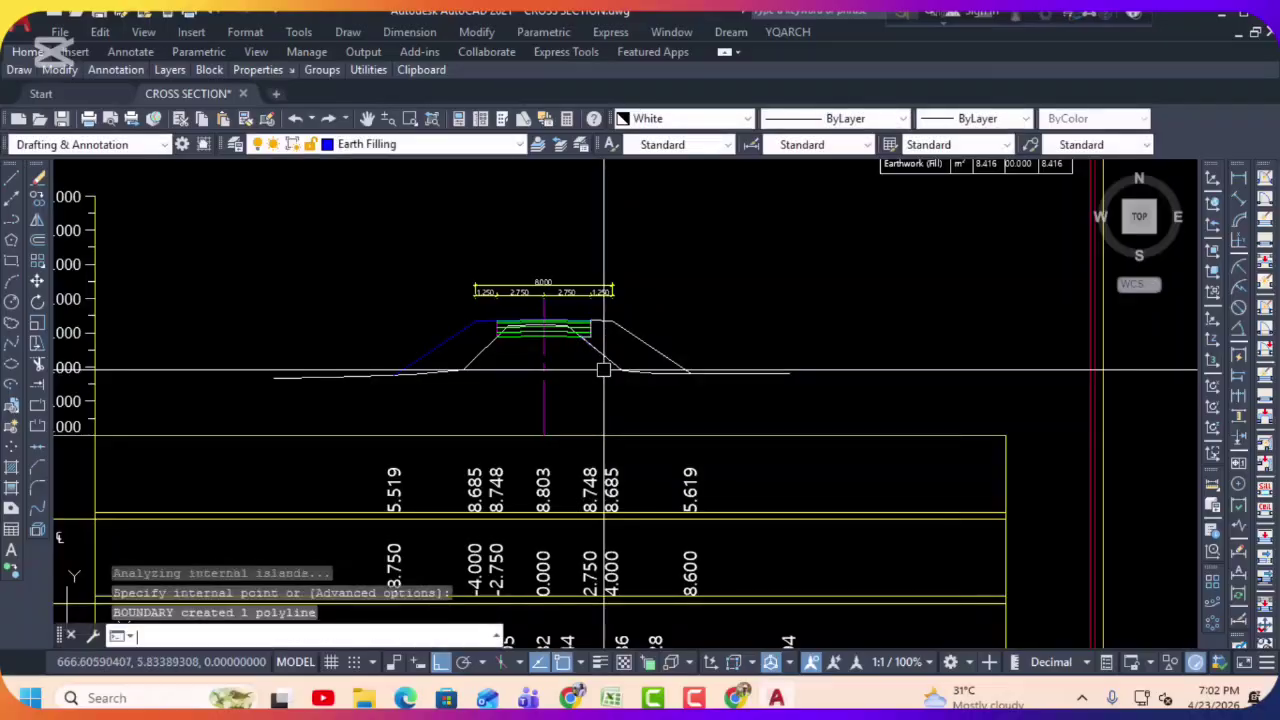
Step: Run the area-text editing routine on the right boundary to fill the R/S Earthwork (Fill) quantity in the Ch.0+220.00 table
{"action": "type", "text": "ss"}
{"action": "key", "text": "Return"}
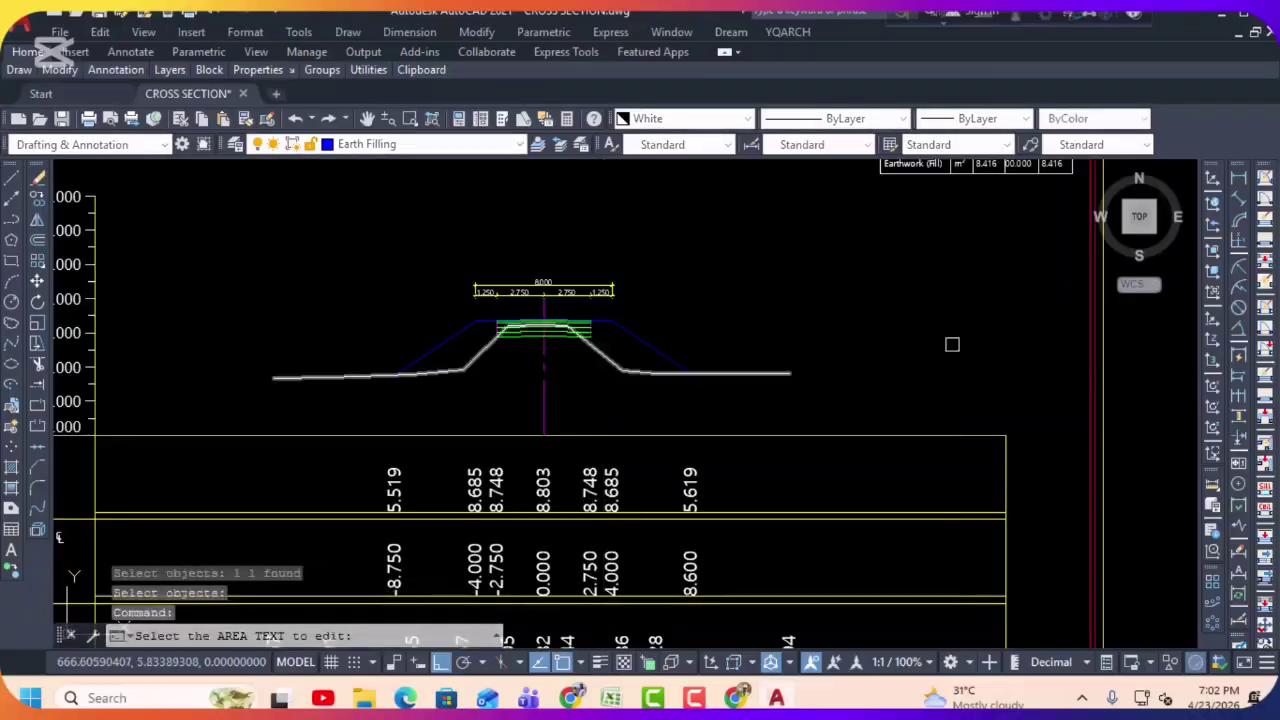
{"action": "scroll", "coordinate": [951, 346], "scroll_direction": "down", "scroll_amount": 3}
{"action": "scroll", "coordinate": [733, 349], "scroll_direction": "up", "scroll_amount": 5}
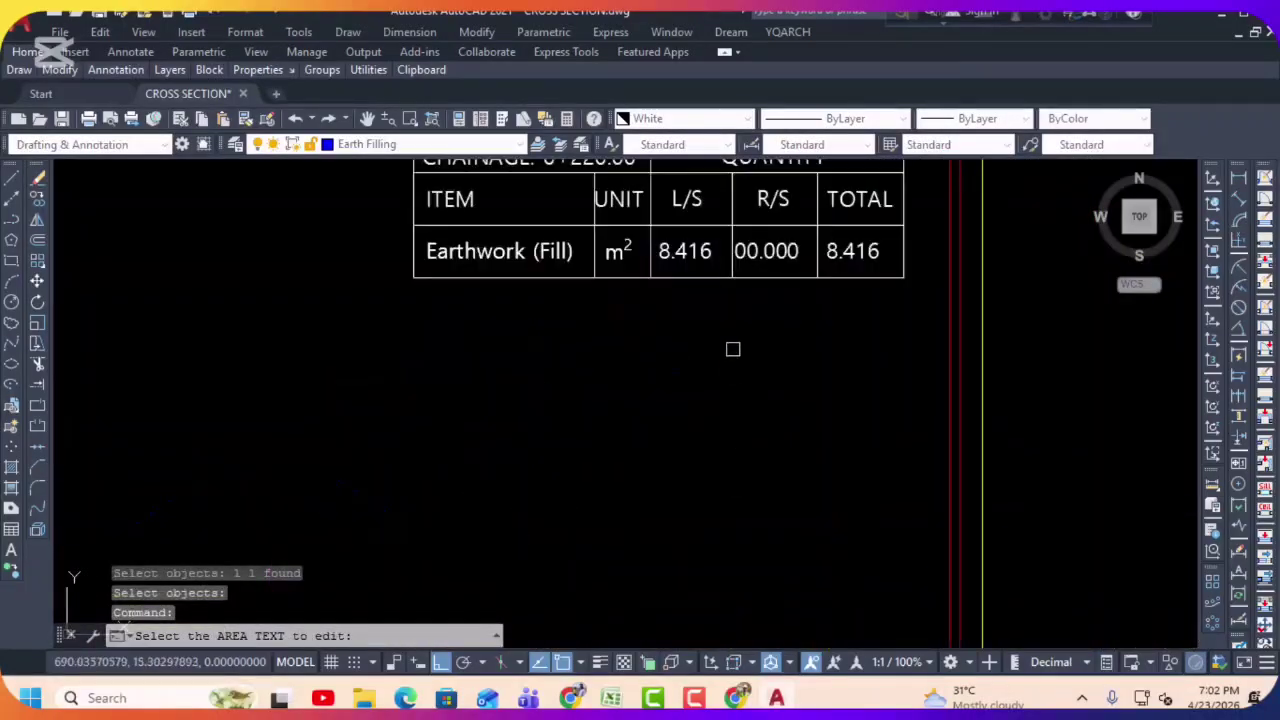
{"action": "left_click", "coordinate": [778, 251]}
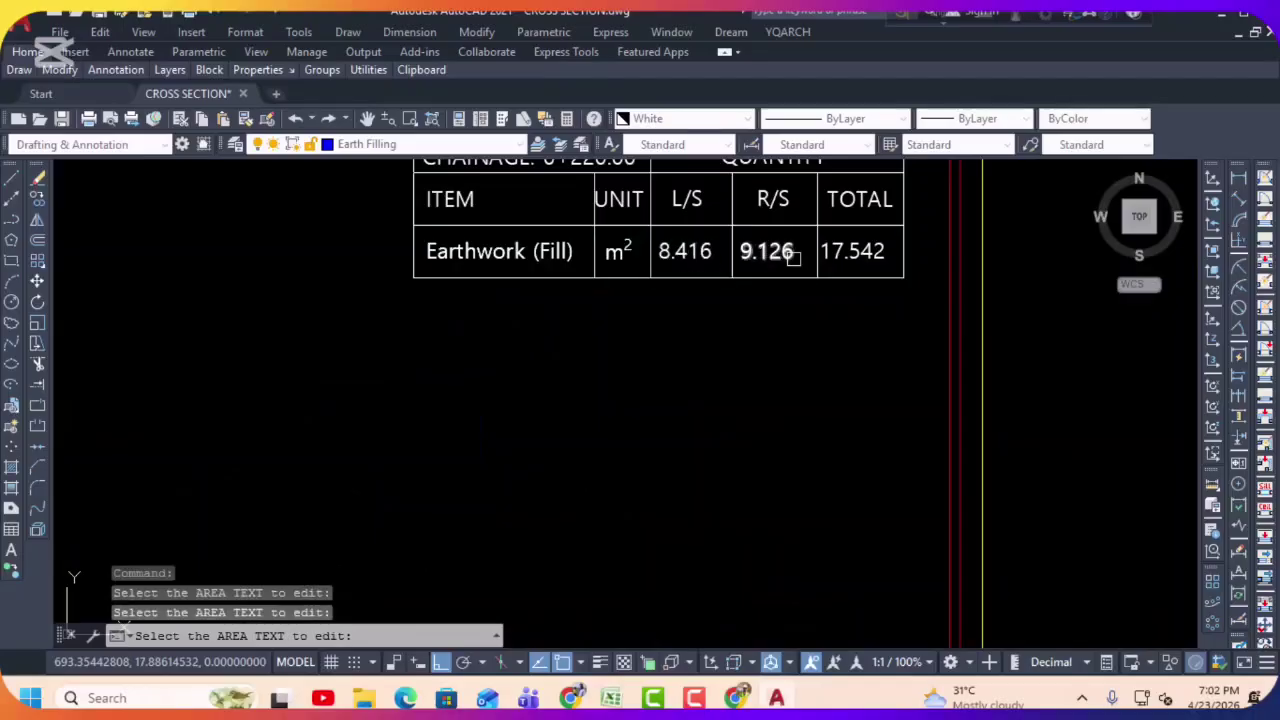
{"action": "scroll", "coordinate": [838, 259], "scroll_direction": "down", "scroll_amount": 5}
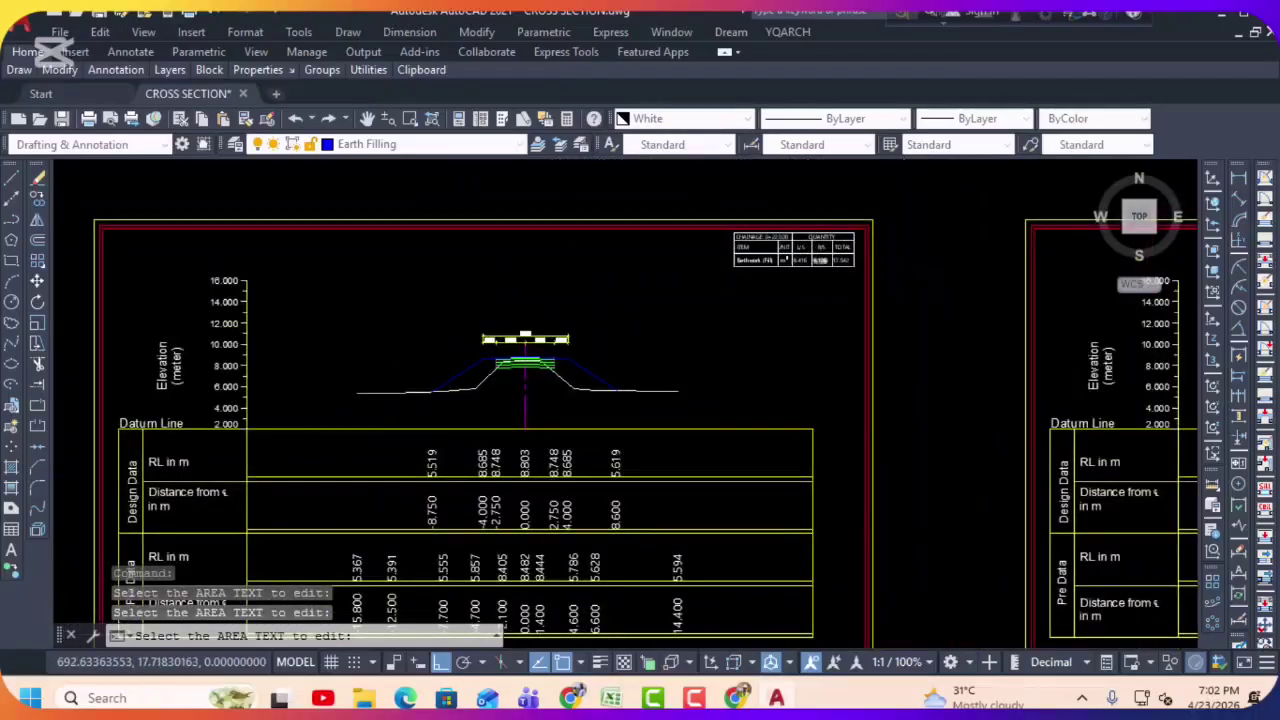
{"action": "scroll", "coordinate": [819, 260], "scroll_direction": "down", "scroll_amount": 2}
{"action": "middle_click_drag", "start_coordinate": [594, 349], "coordinate": [768, 380]}
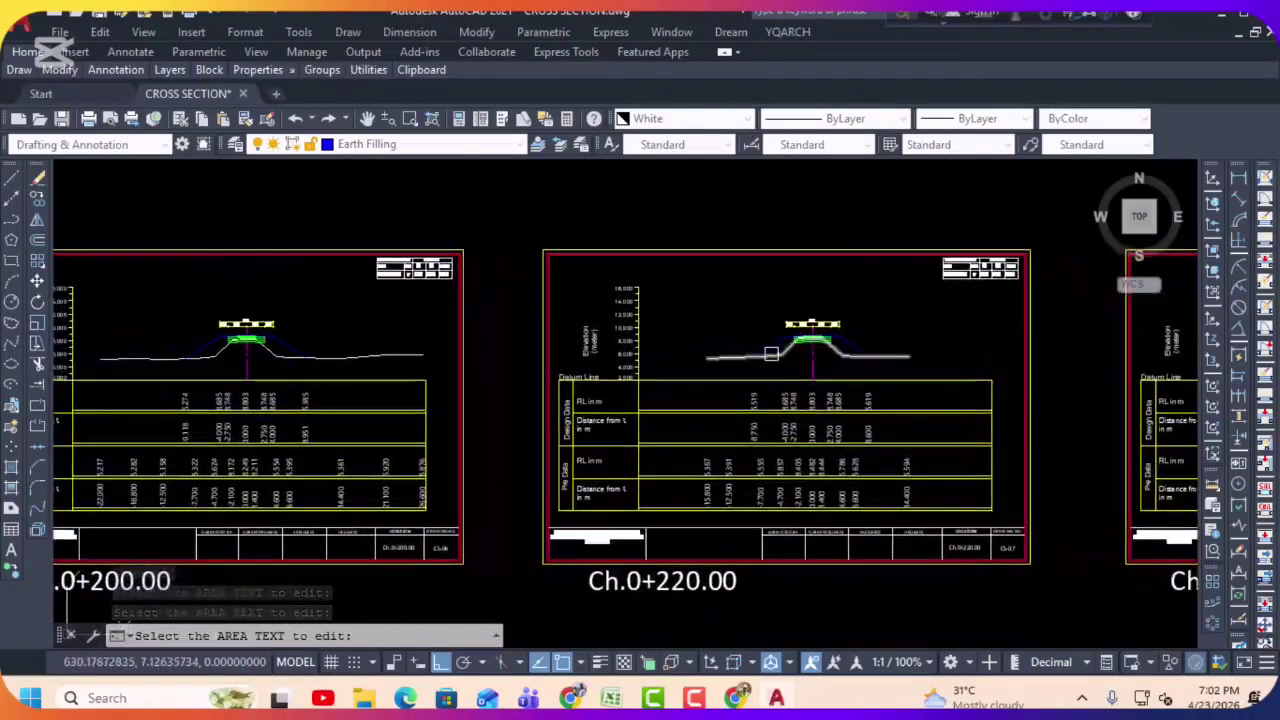
Step: Copy the Ch.0+200.00 earthwork quantity table into the Ch.0+220.00 sheet, leaving it clear of the existing table
{"action": "key", "text": "Escape"}
{"action": "scroll", "coordinate": [241, 211], "scroll_direction": "up", "scroll_amount": 3}
{"action": "left_click", "coordinate": [256, 202]}
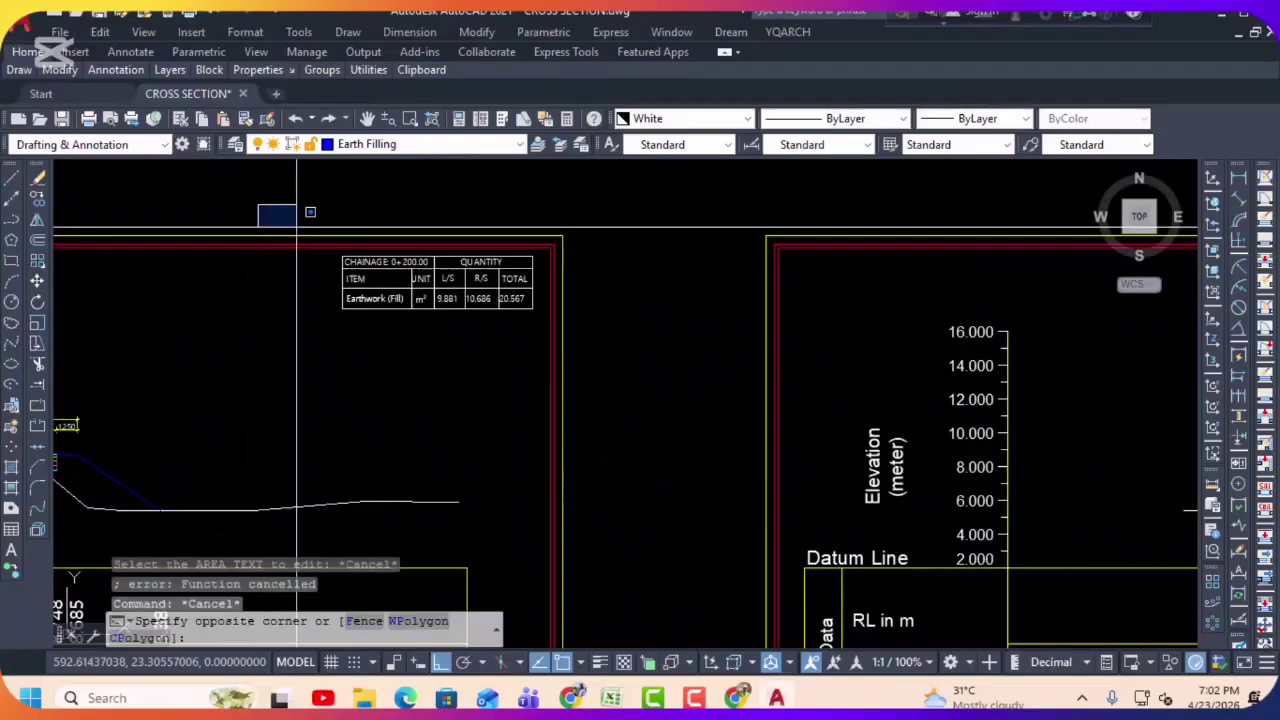
{"action": "left_click", "coordinate": [656, 358]}
{"action": "left_click", "coordinate": [38, 218]}
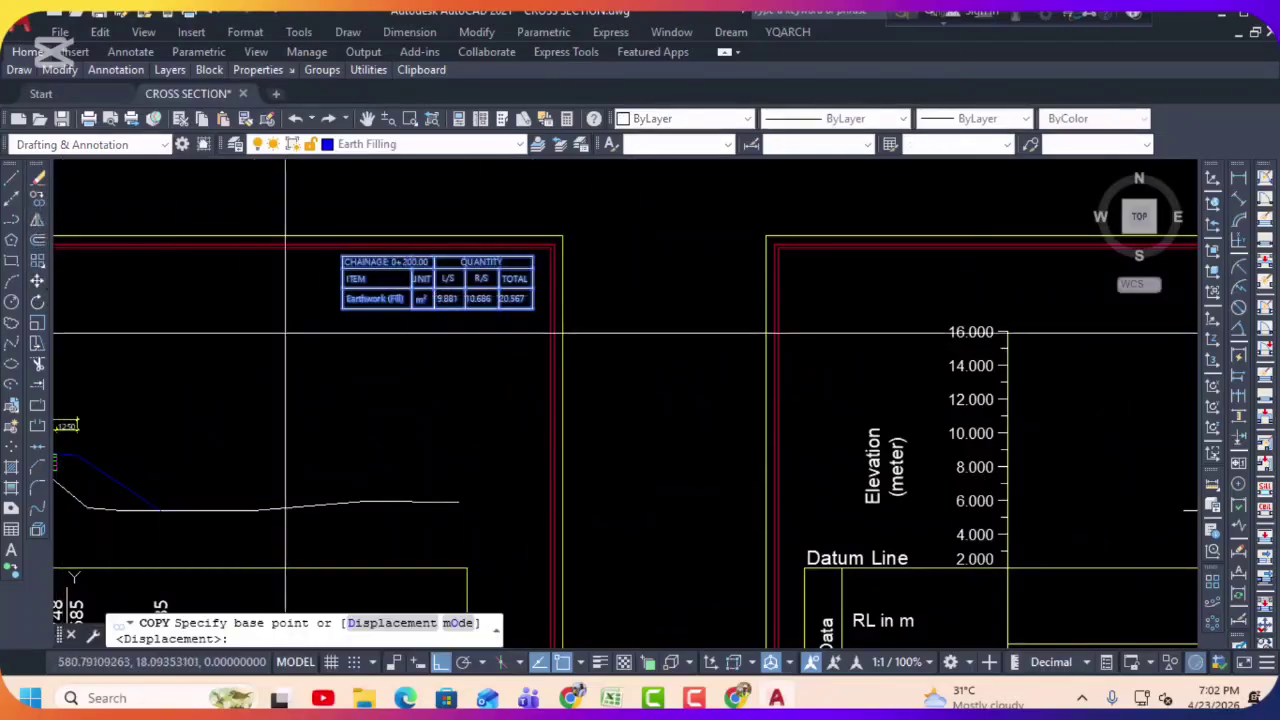
{"action": "left_click", "coordinate": [342, 308]}
{"action": "middle_click_drag", "start_coordinate": [1045, 390], "coordinate": [315, 454]}
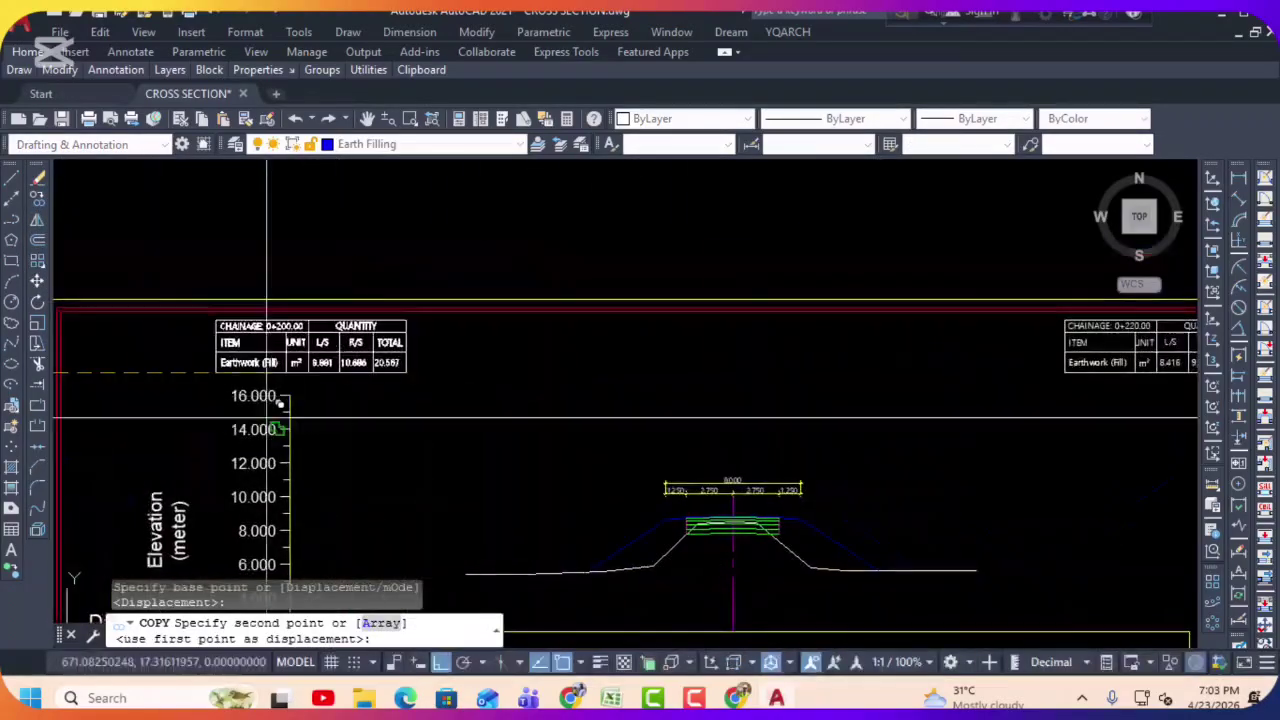
{"action": "left_click", "coordinate": [730, 420]}
{"action": "key", "text": "Escape"}
Step: Move the copied 0+200.00 quantity table horizontally to sit just beside the 0+220.00 table
{"action": "scroll", "coordinate": [860, 326], "scroll_direction": "up", "scroll_amount": 4}
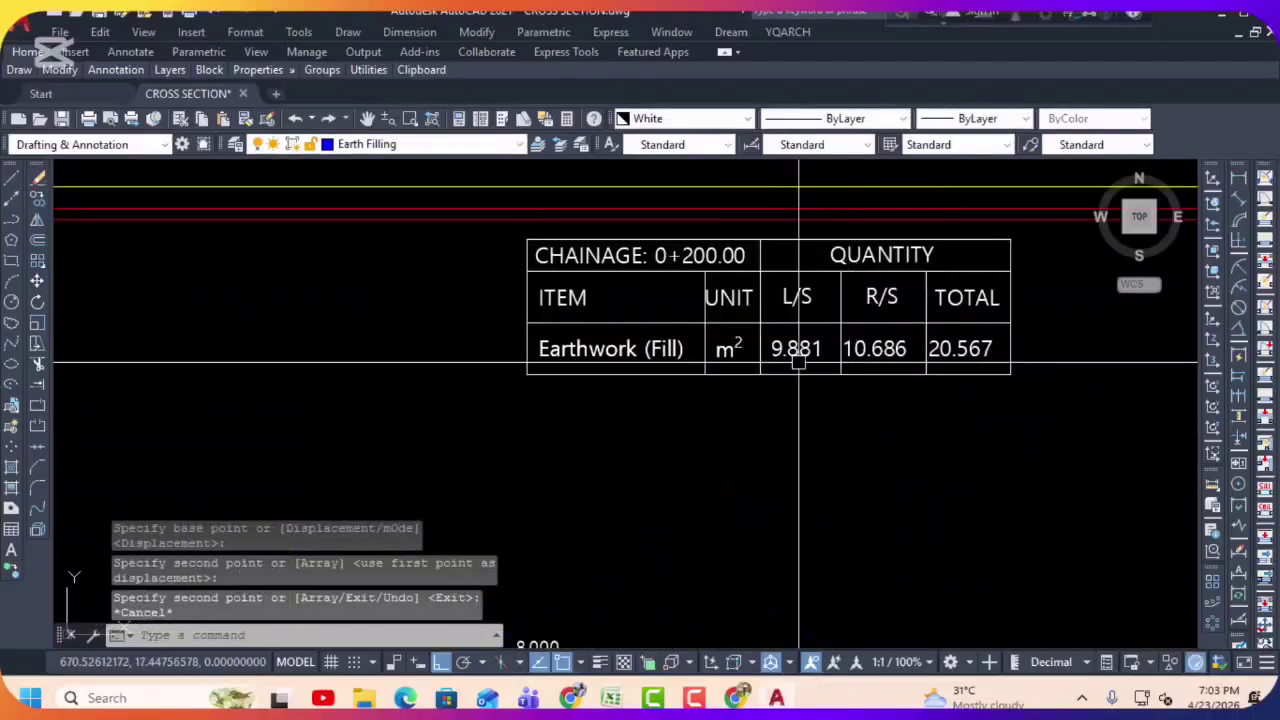
{"action": "scroll", "coordinate": [860, 326], "scroll_direction": "down", "scroll_amount": 3}
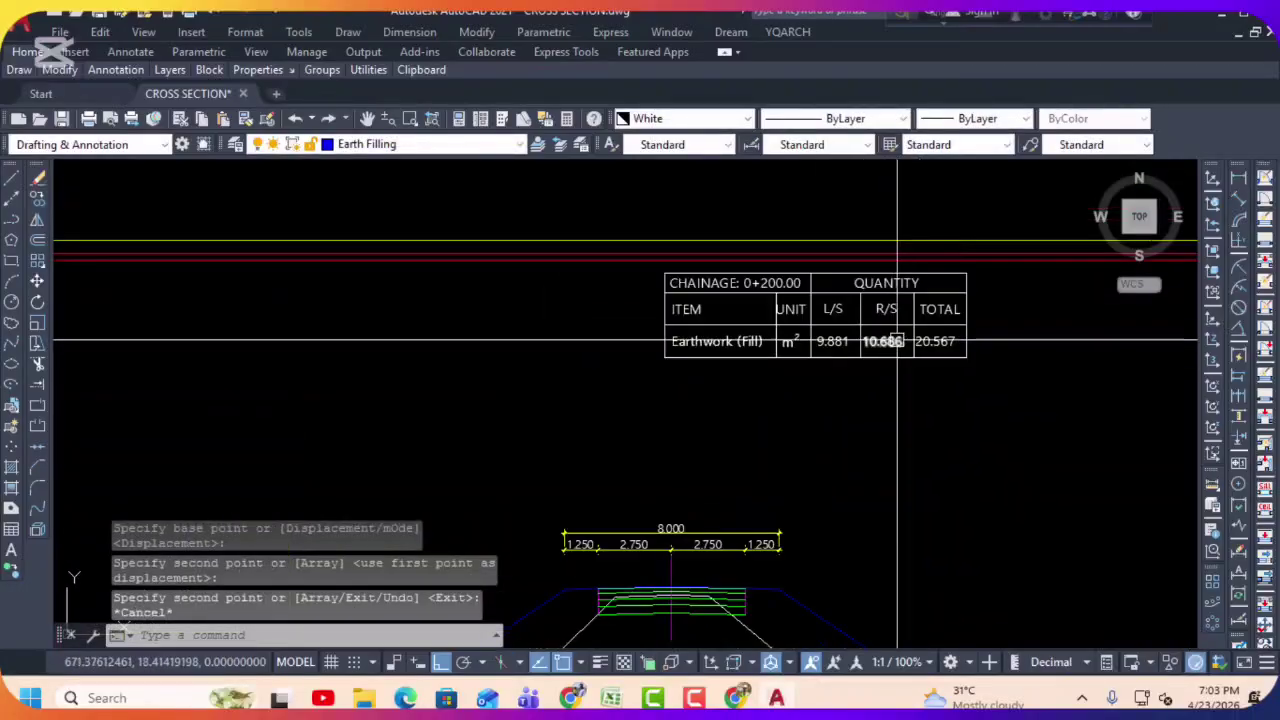
{"action": "middle_click_drag", "start_coordinate": [900, 243], "coordinate": [271, 289]}
{"action": "left_click", "coordinate": [222, 260]}
{"action": "left_click", "coordinate": [672, 447]}
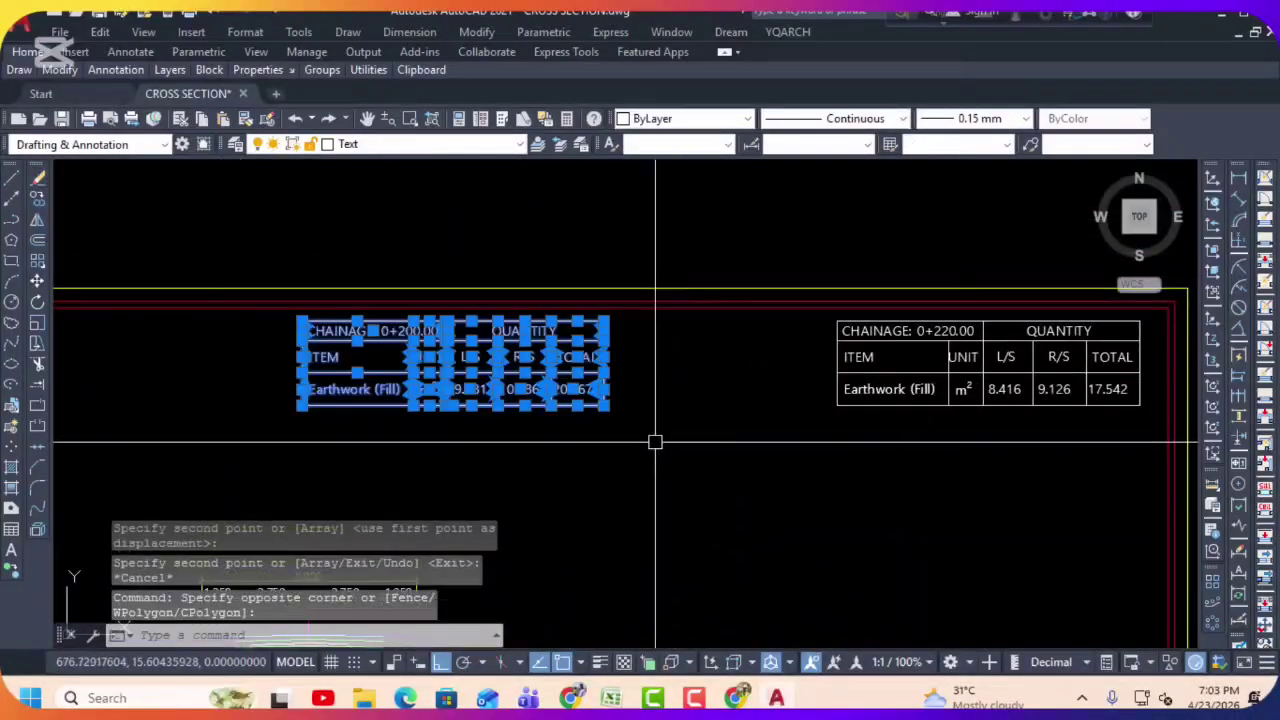
{"action": "type", "text": "m"}
{"action": "key", "text": "Return"}
{"action": "left_click", "coordinate": [604, 322]}
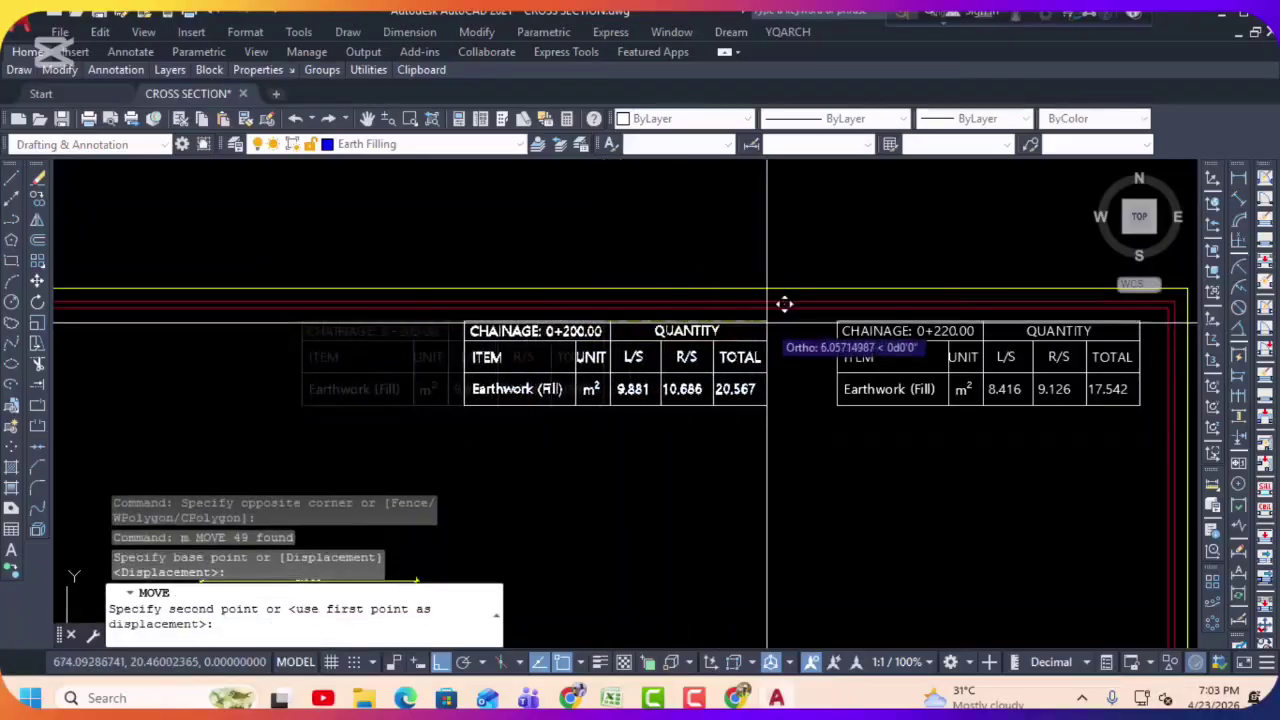
{"action": "left_click", "coordinate": [797, 322]}
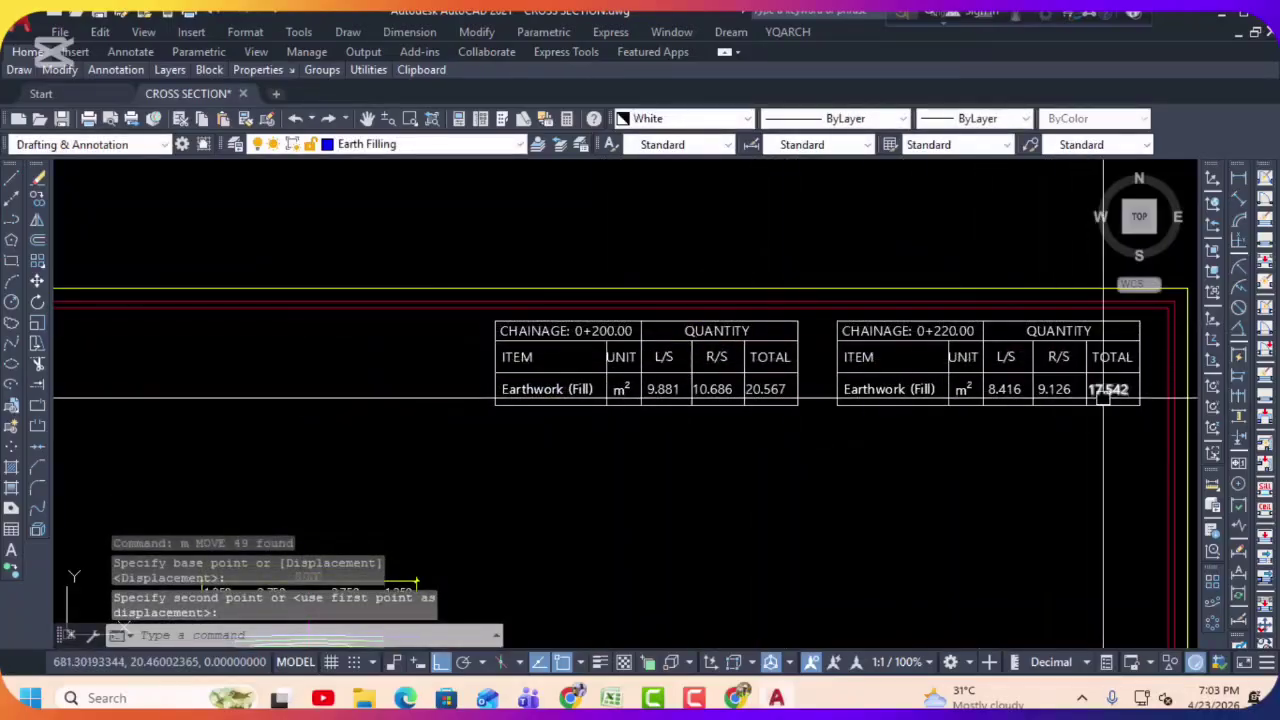
Step: Run ZZ to create a boundary polyline around the left-side fill area at Ch.0+220.00
{"action": "scroll", "coordinate": [694, 320], "scroll_direction": "down", "scroll_amount": 1}
{"action": "scroll", "coordinate": [735, 268], "scroll_direction": "down", "scroll_amount": 2}
{"action": "scroll", "coordinate": [735, 268], "scroll_direction": "down", "scroll_amount": 2}
{"action": "key", "text": "Escape"}
{"action": "key", "text": "Escape"}
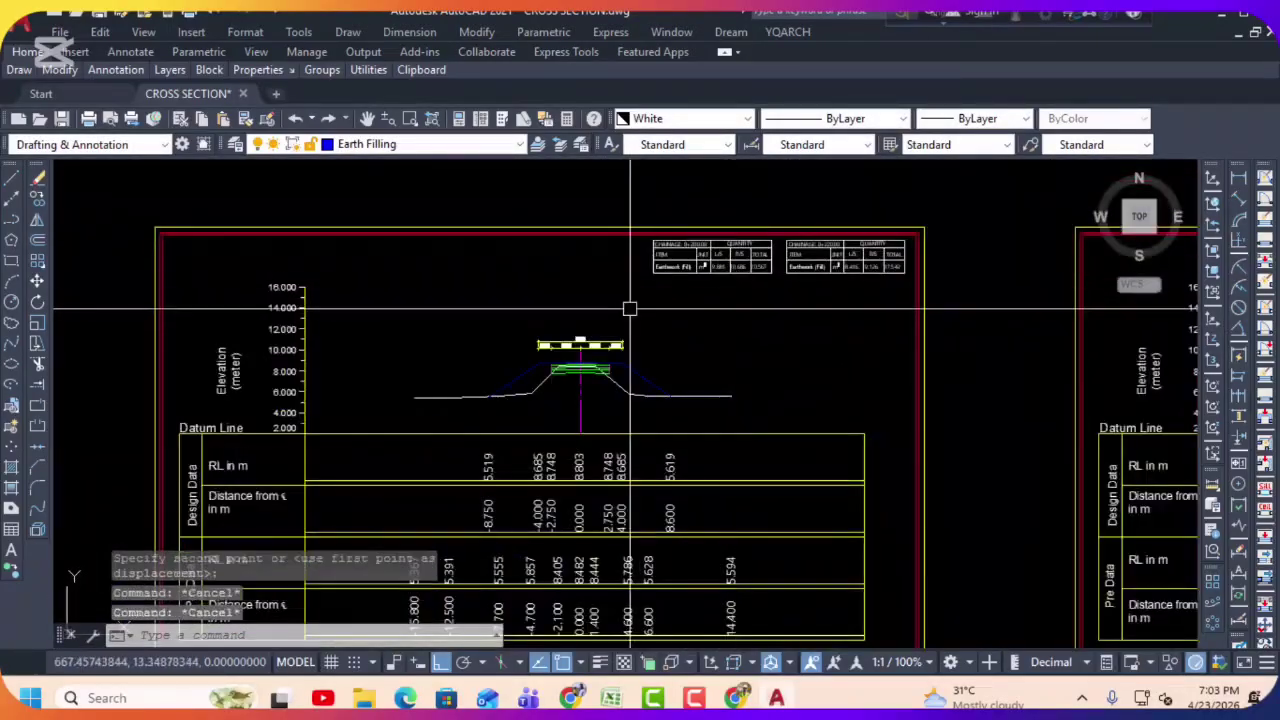
{"action": "key", "text": "Escape"}
{"action": "type", "text": "zz"}
{"action": "key", "text": "Return"}
{"action": "scroll", "coordinate": [546, 371], "scroll_direction": "up", "scroll_amount": 6}
{"action": "left_click", "coordinate": [521, 373]}
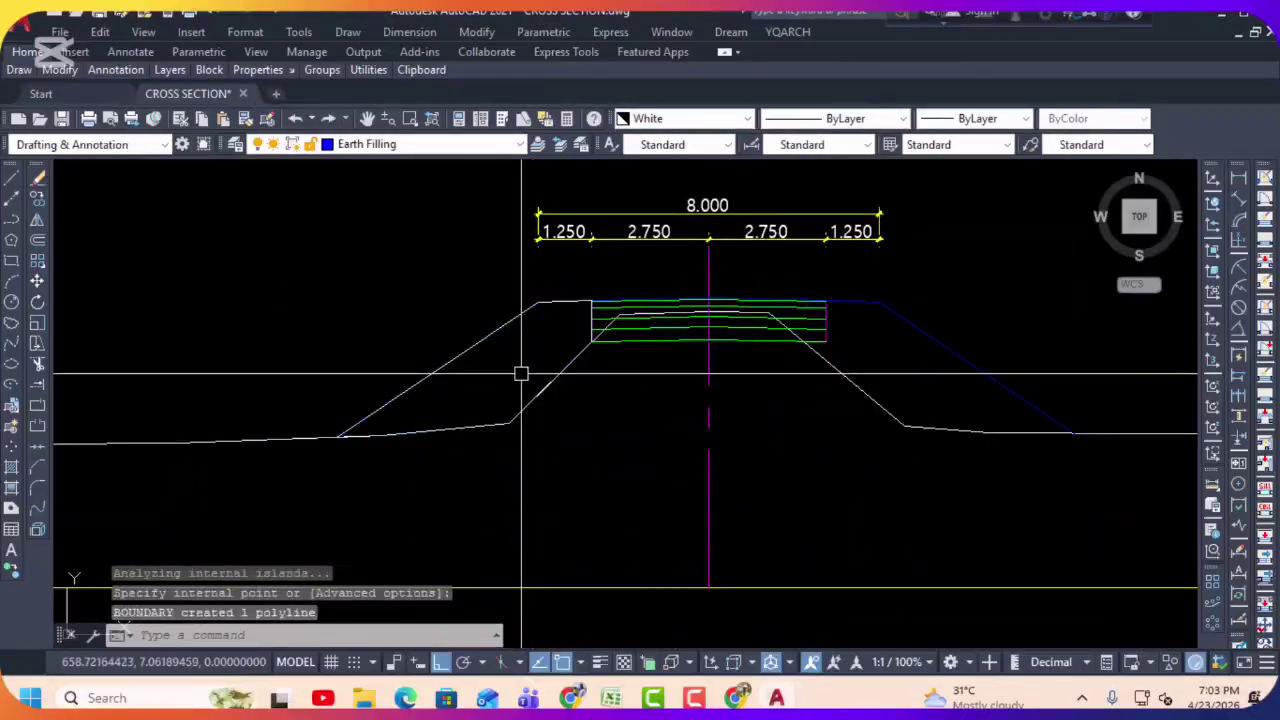
Step: Cancel the repeated ZZ run and erase the left-side boundary polyline just created
{"action": "key", "text": "Escape"}
{"action": "type", "text": "zz"}
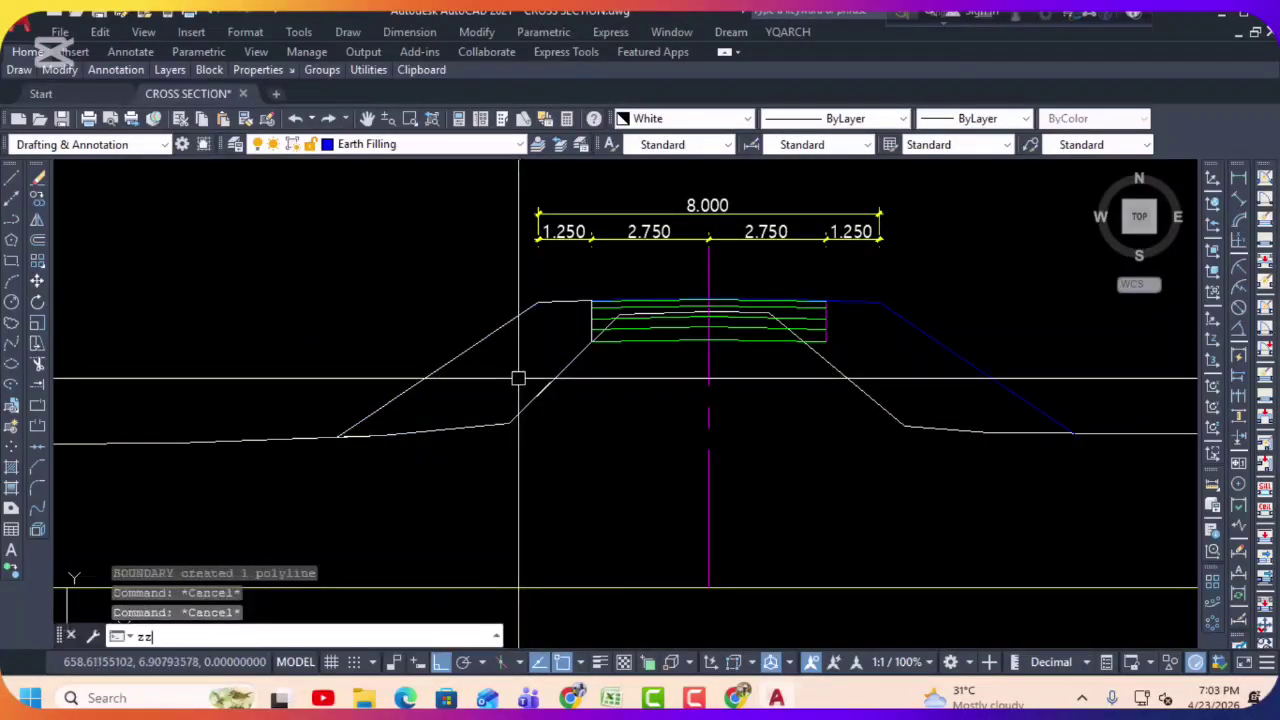
{"action": "key", "text": "Return"}
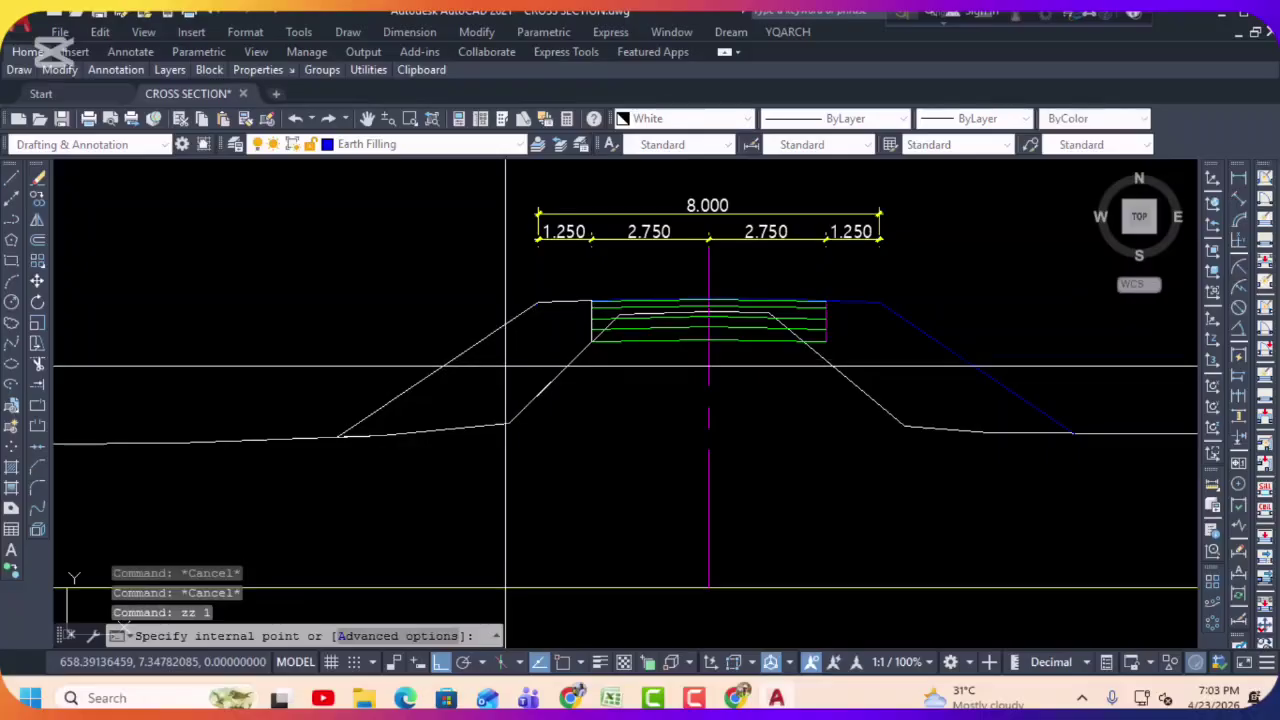
{"action": "key", "text": "Escape"}
{"action": "left_click", "coordinate": [490, 336]}
{"action": "key", "text": "Delete"}
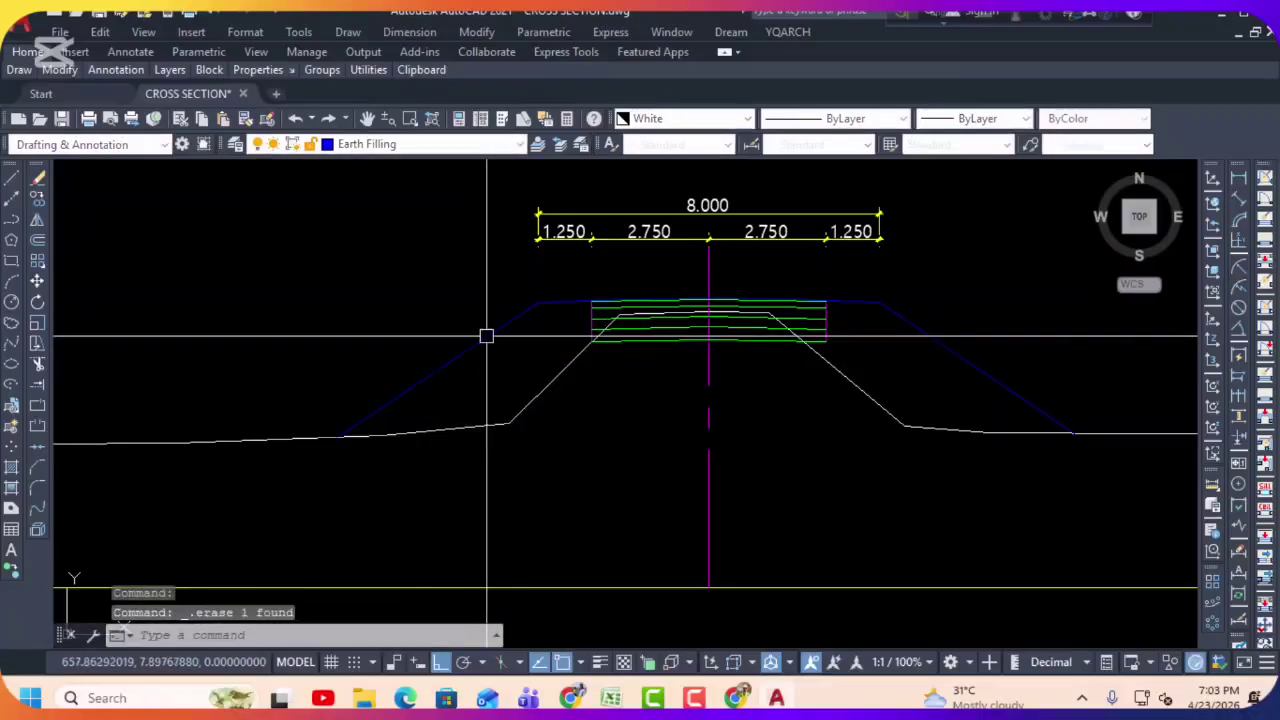
Step: Run ZZ again to recreate the boundary polyline around the left-side fill area at Ch.0+220.00
{"action": "type", "text": "zz"}
{"action": "key", "text": "Return"}
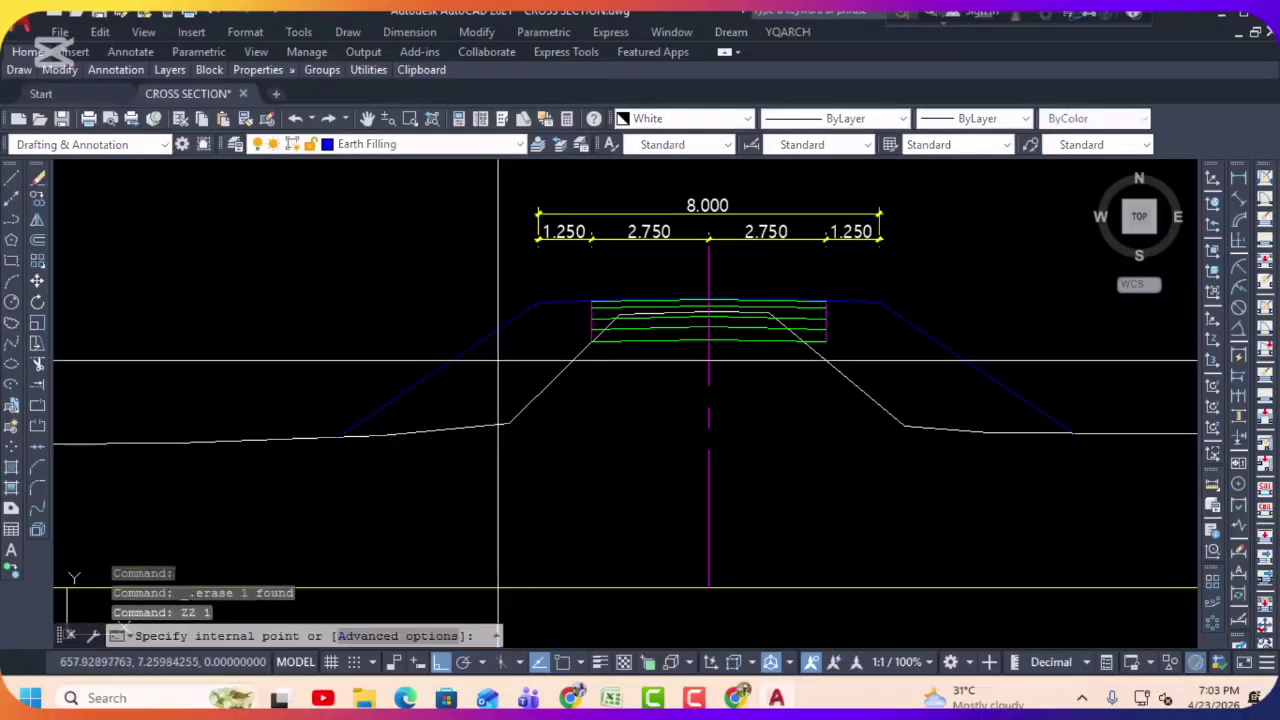
{"action": "left_click", "coordinate": [500, 360]}
{"action": "key", "text": "Return"}
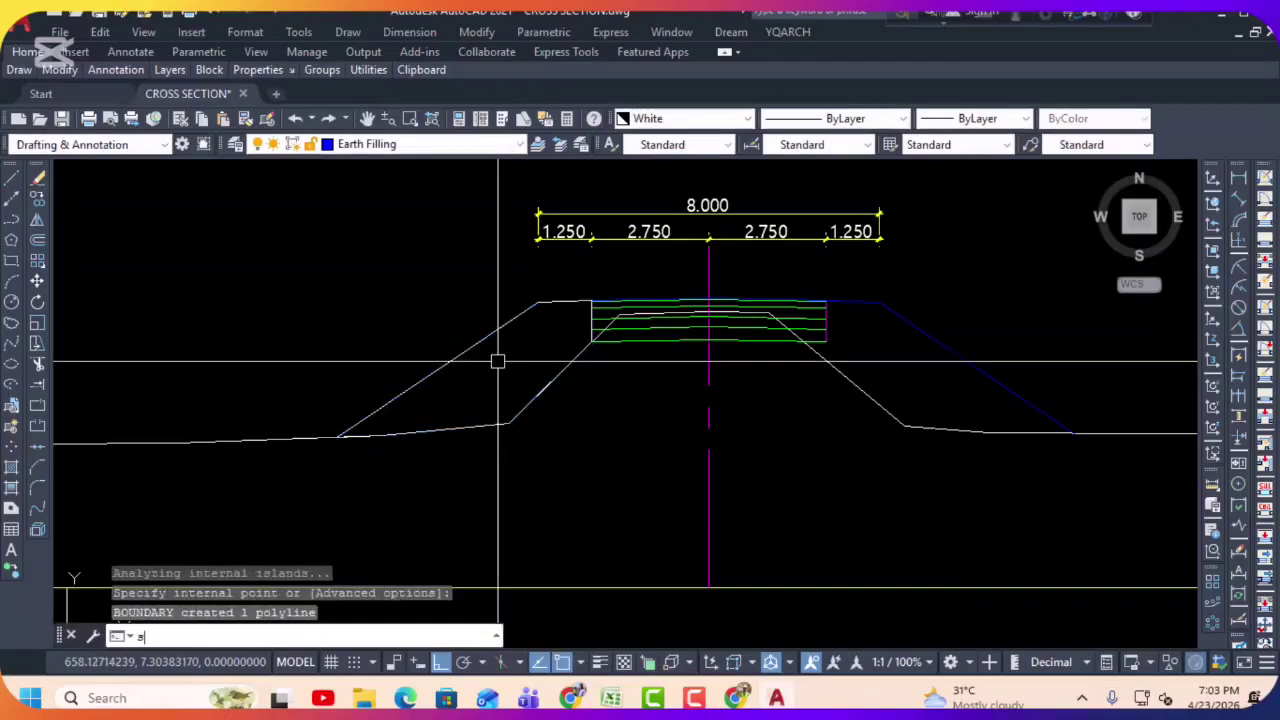
Step: Run the adding area-text routine SS to add the left boundary's area to the copied table's L/S, R/S and TOTAL quantities
{"action": "type", "text": "a"}
{"action": "key", "text": "Return"}
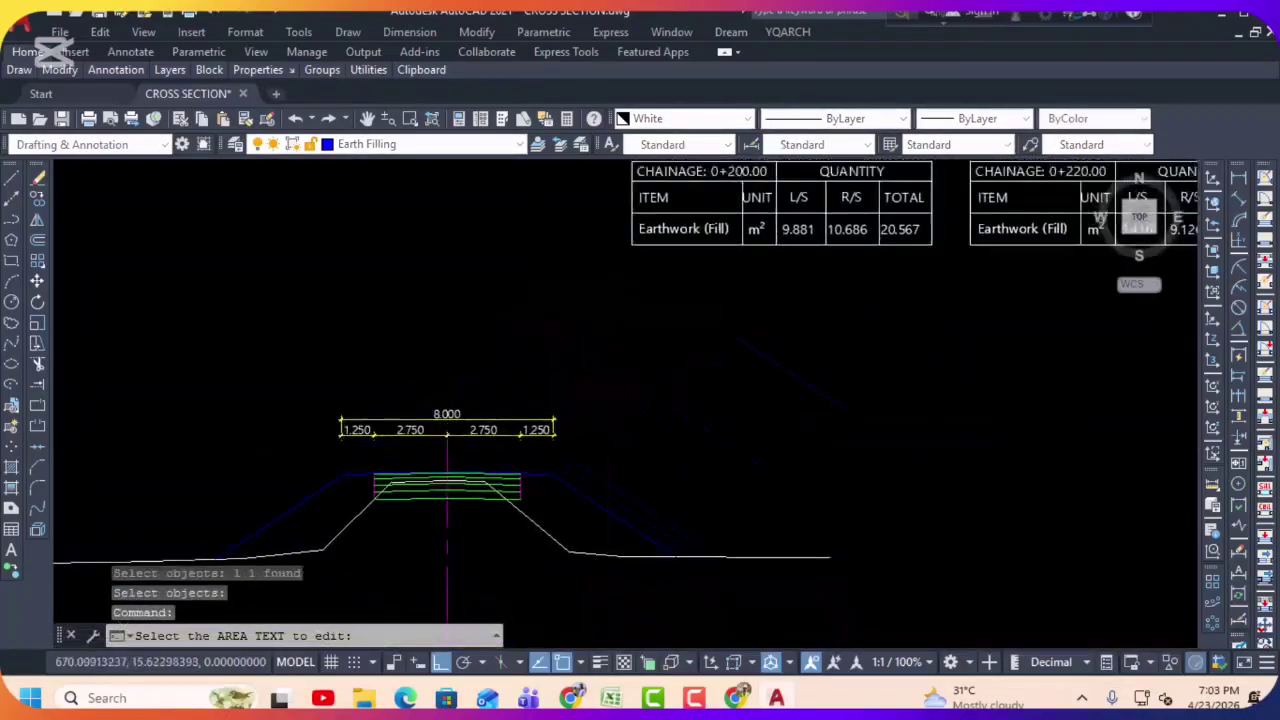
{"action": "middle_click_drag", "start_coordinate": [776, 253], "coordinate": [609, 363]}
{"action": "scroll", "coordinate": [636, 340], "scroll_direction": "up", "scroll_amount": 4}
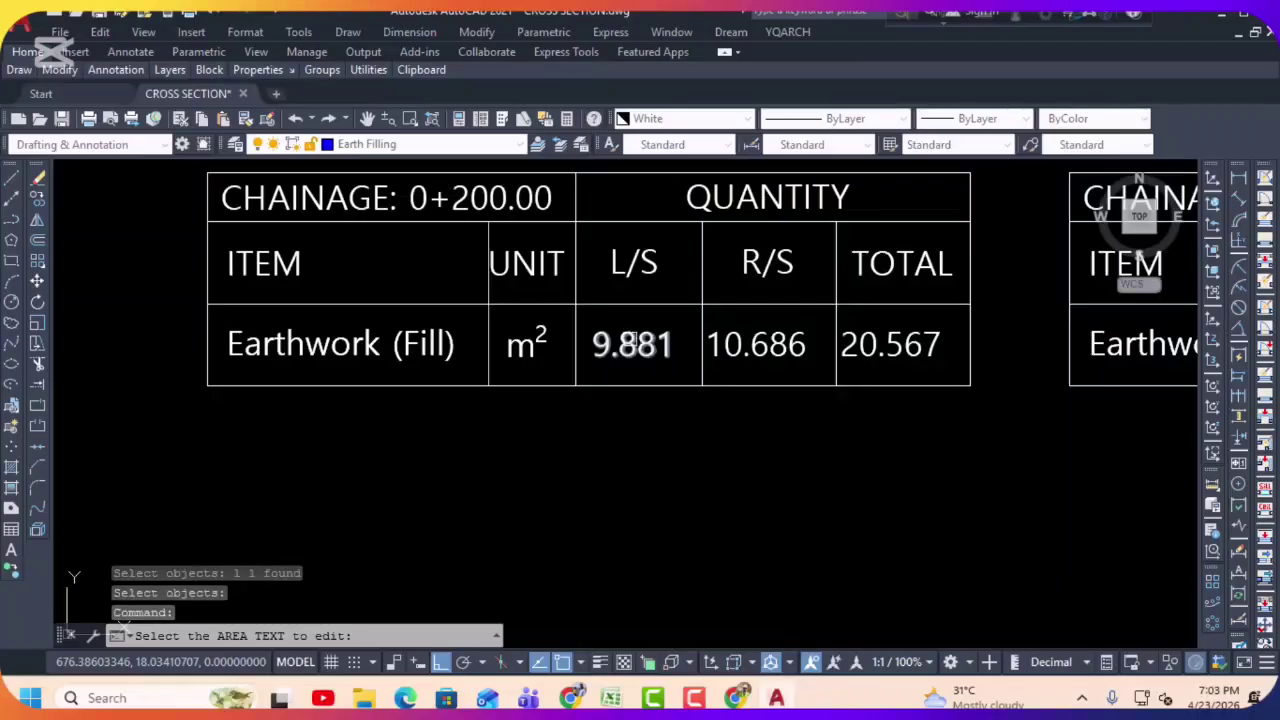
{"action": "left_click", "coordinate": [629, 343]}
{"action": "left_click", "coordinate": [741, 343]}
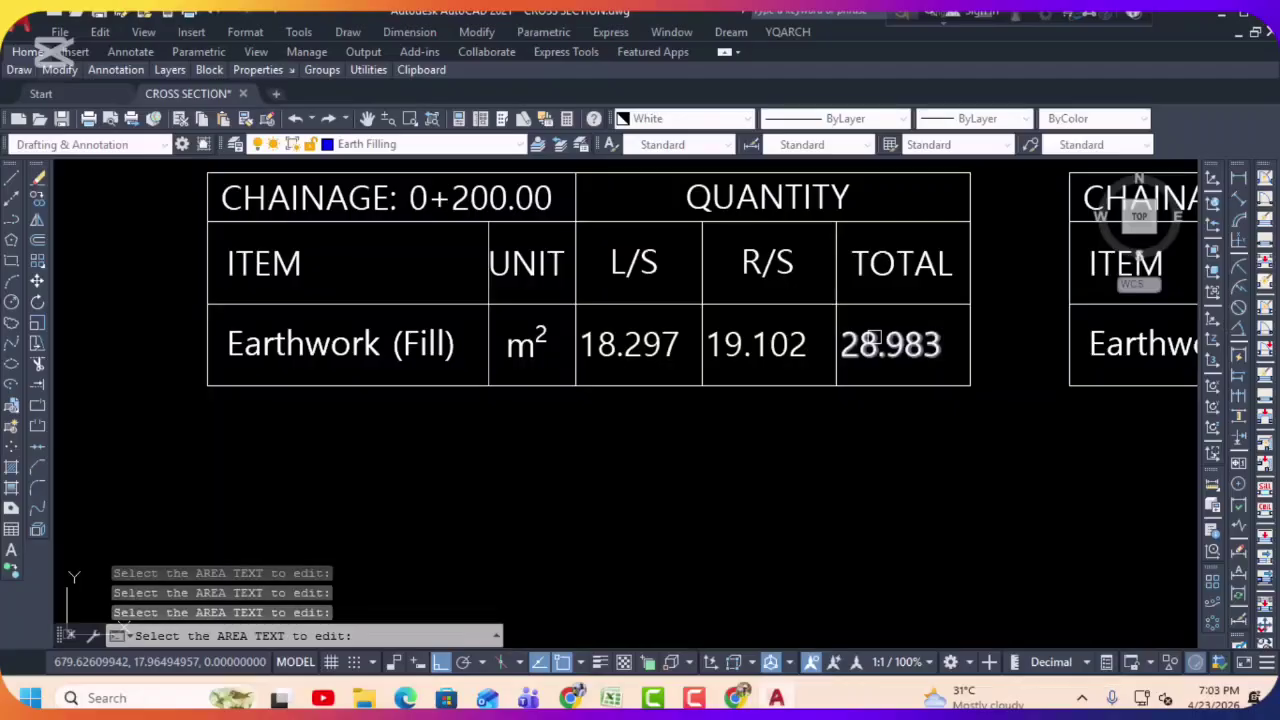
{"action": "key", "text": "Escape"}
{"action": "key", "text": "Escape"}
{"action": "key", "text": "Escape"}
Step: Create another ZZ boundary polyline around the left-side fill area for the area-replacing routine
{"action": "scroll", "coordinate": [790, 320], "scroll_direction": "down", "scroll_amount": 5}
{"action": "scroll", "coordinate": [678, 297], "scroll_direction": "up", "scroll_amount": 3}
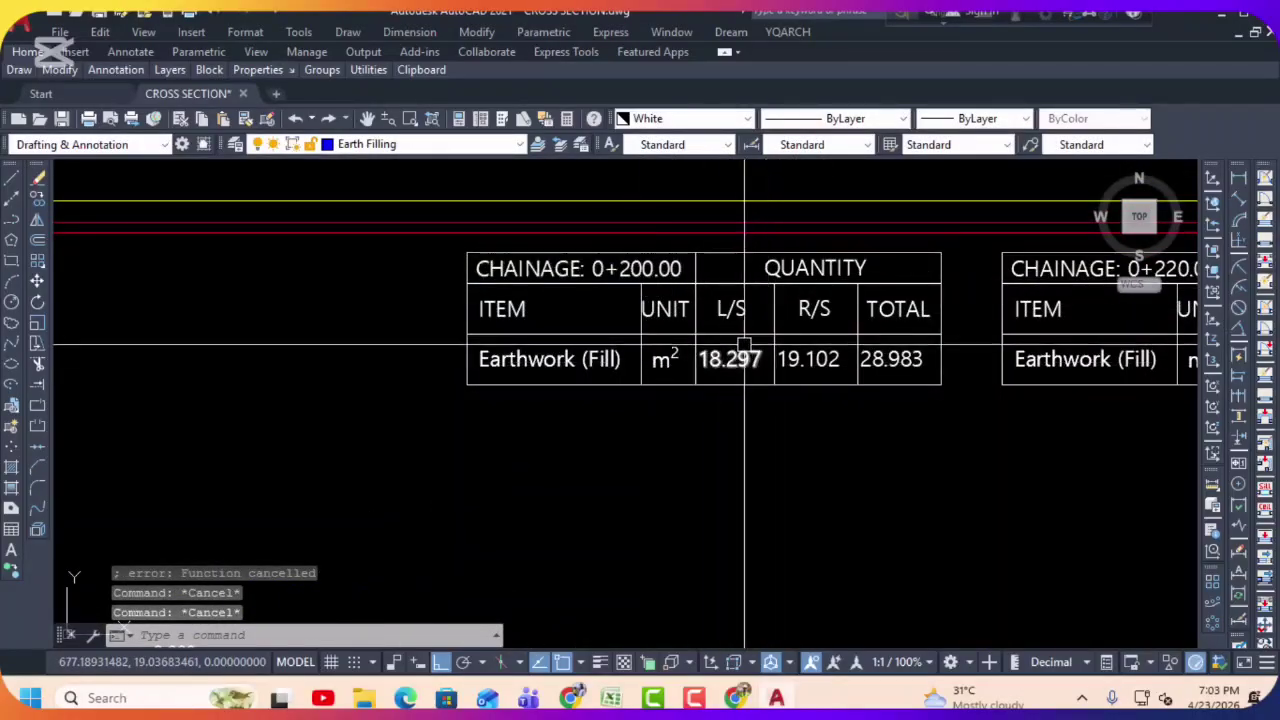
{"action": "scroll", "coordinate": [745, 350], "scroll_direction": "down", "scroll_amount": 4}
{"action": "middle_click_drag", "start_coordinate": [613, 422], "coordinate": [660, 368]}
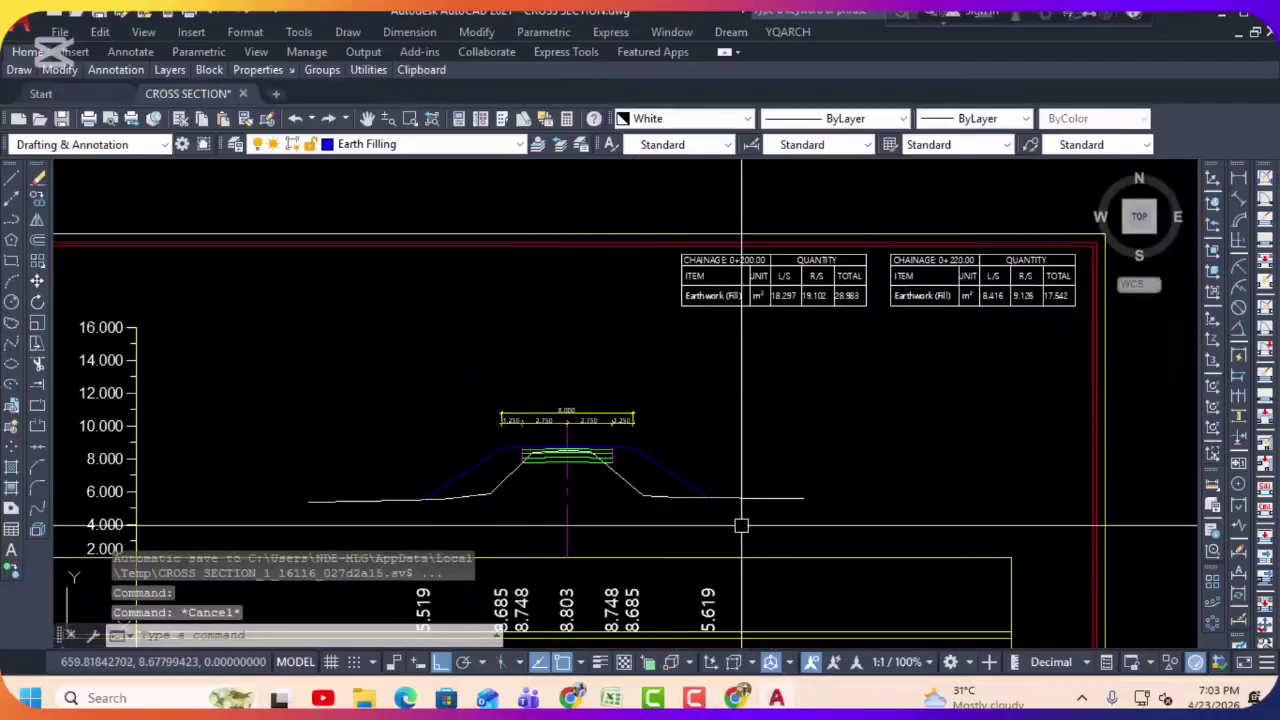
{"action": "type", "text": "zz 1"}
{"action": "left_click", "coordinate": [492, 476]}
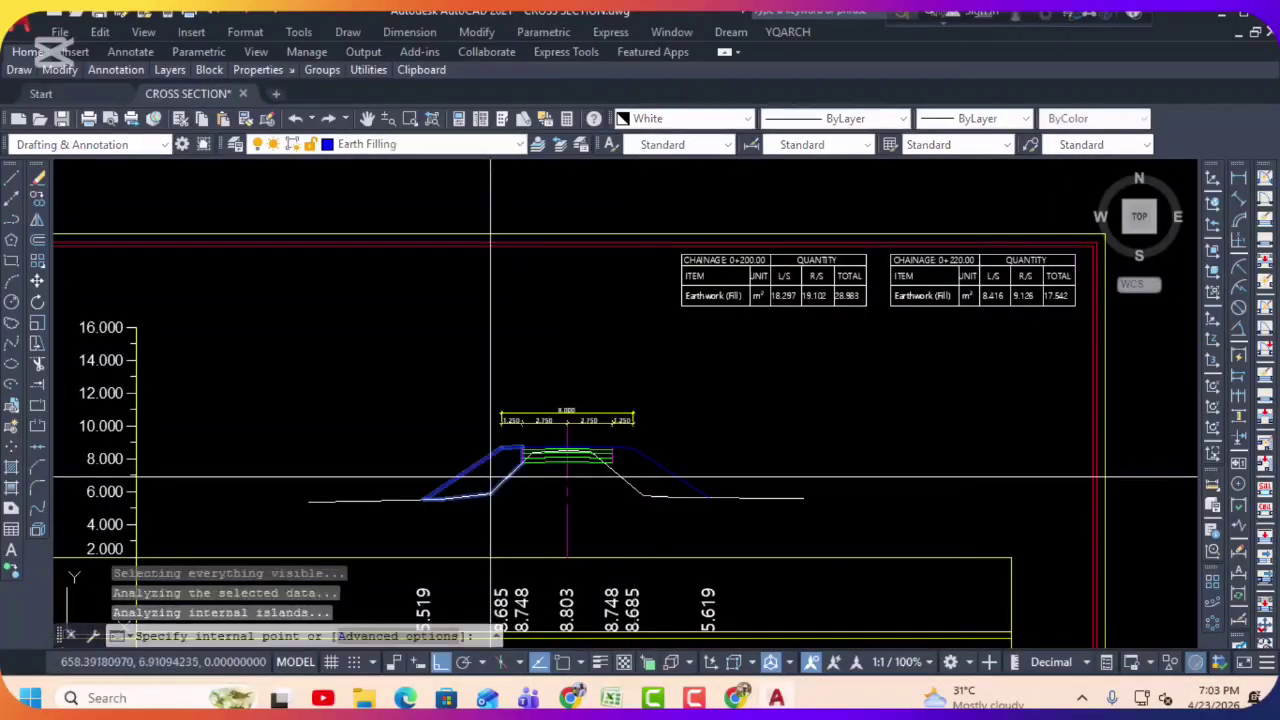
{"action": "key", "text": "Return"}
Step: Run the area-replacing routine to overwrite the copied table's L/S and TOTAL quantities with the left boundary's area
{"action": "type", "text": "AREA"}
{"action": "key", "text": "Return"}
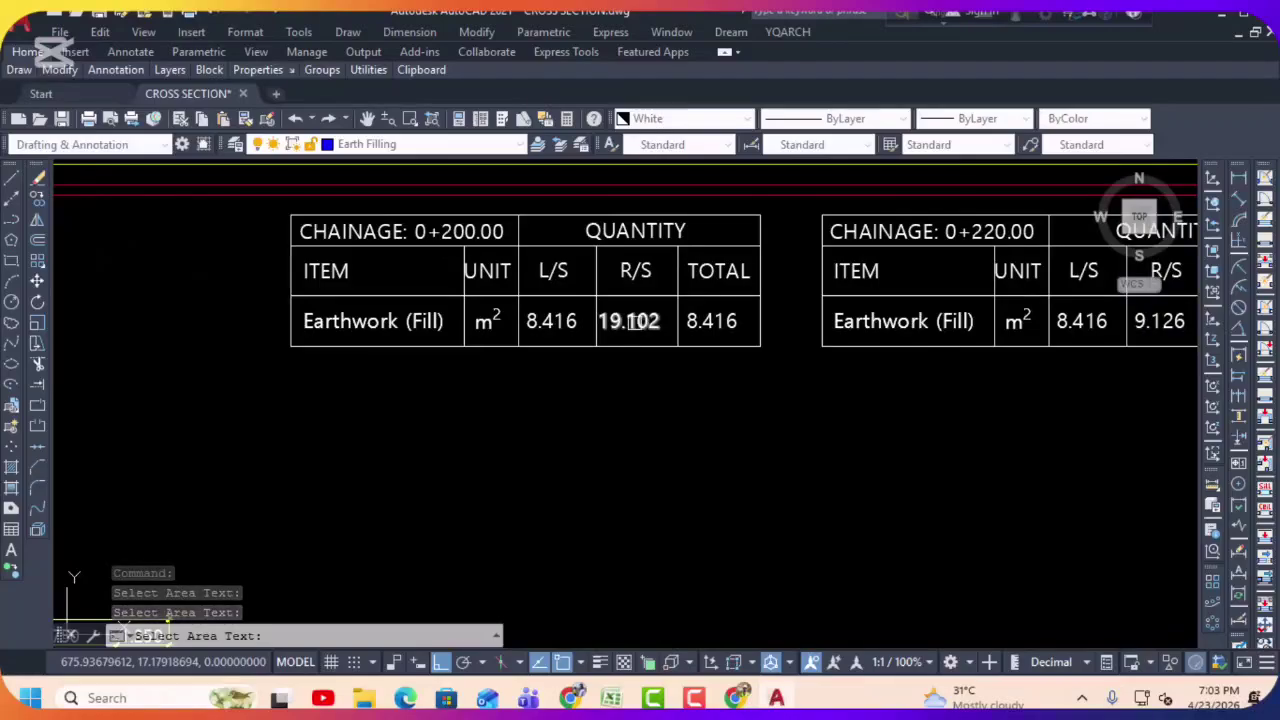
{"action": "key", "text": "Escape"}
{"action": "scroll", "coordinate": [697, 274], "scroll_direction": "down", "scroll_amount": 3}
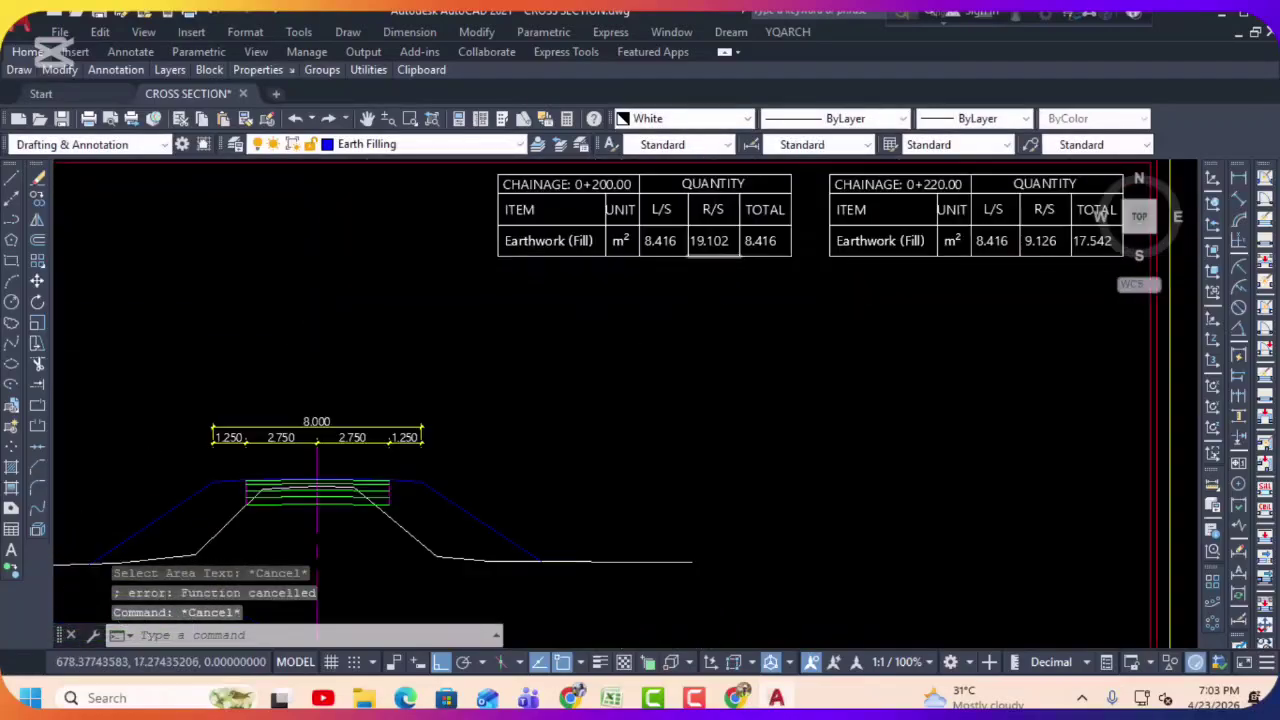
Step: Run ZZ to create a boundary polyline around the right-side fill area for the copied table's R/S quantity
{"action": "key", "text": "Escape"}
{"action": "scroll", "coordinate": [708, 268], "scroll_direction": "down", "scroll_amount": 2}
{"action": "type", "text": "-bo"}
{"action": "key", "text": "Return"}
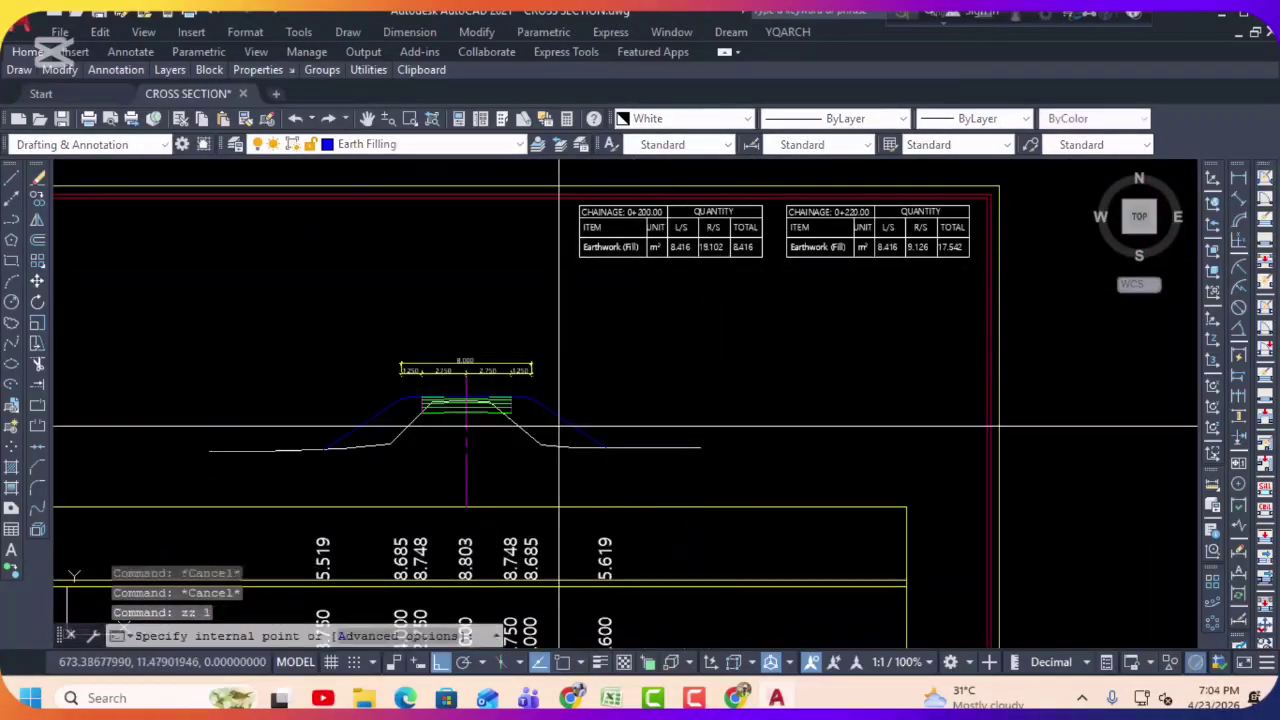
{"action": "left_click", "coordinate": [547, 425]}
{"action": "key", "text": "Return"}
Step: Run the area-replacing routine to overwrite the copied table's R/S quantity with the right boundary's area
{"action": "type", "text": "al"}
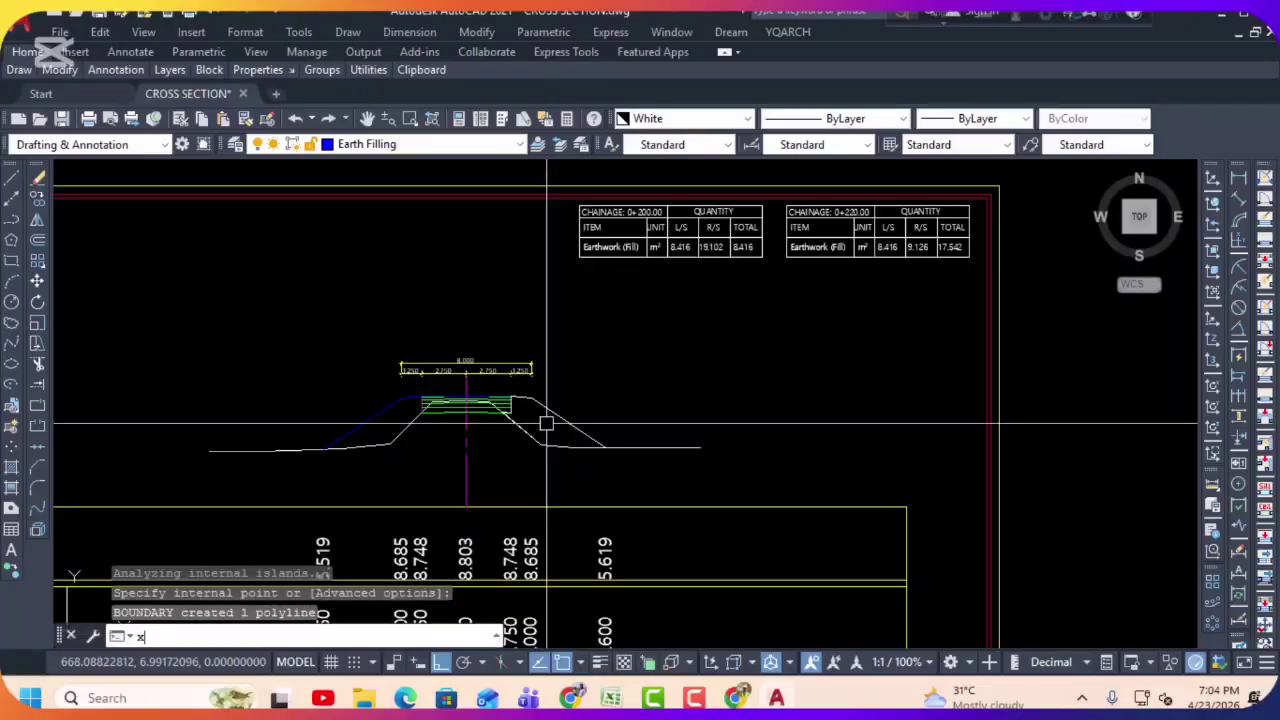
{"action": "key", "text": "Return"}
{"action": "left_click", "coordinate": [564, 418]}
{"action": "key", "text": "Return"}
{"action": "scroll", "coordinate": [711, 217], "scroll_direction": "up", "scroll_amount": 4}
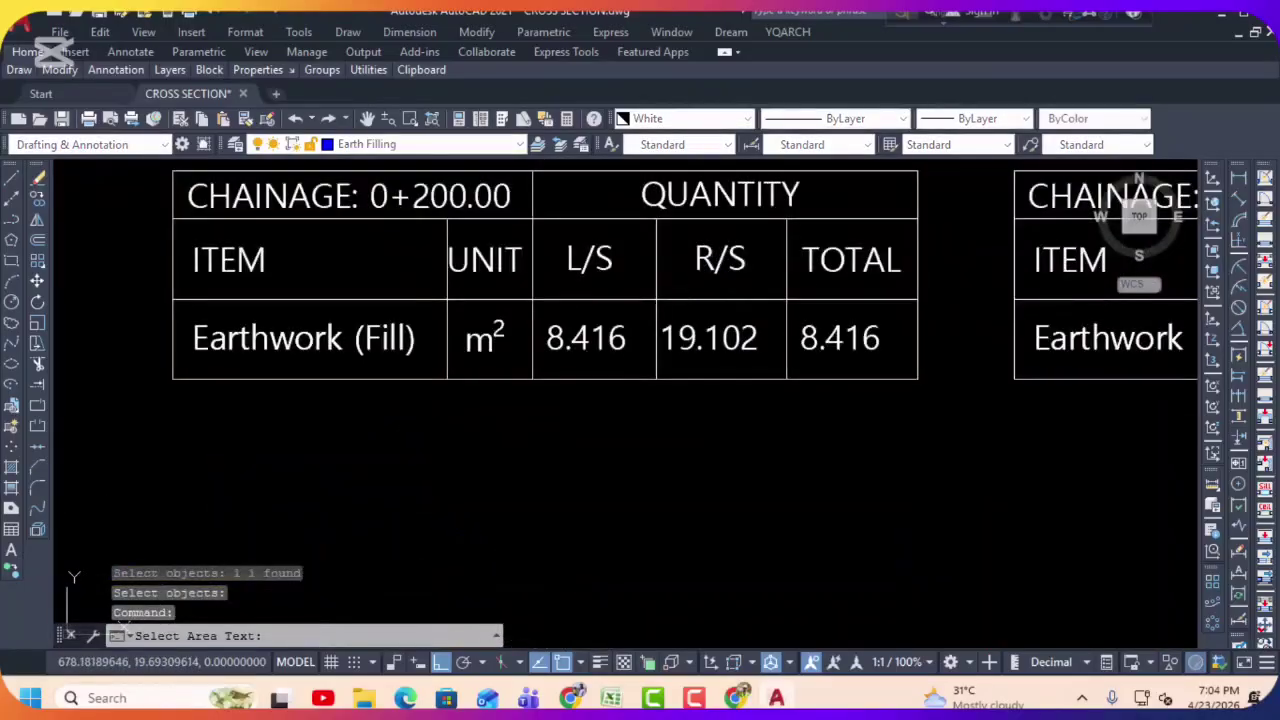
{"action": "left_click", "coordinate": [706, 338]}
{"action": "scroll", "coordinate": [714, 340], "scroll_direction": "down", "scroll_amount": 2}
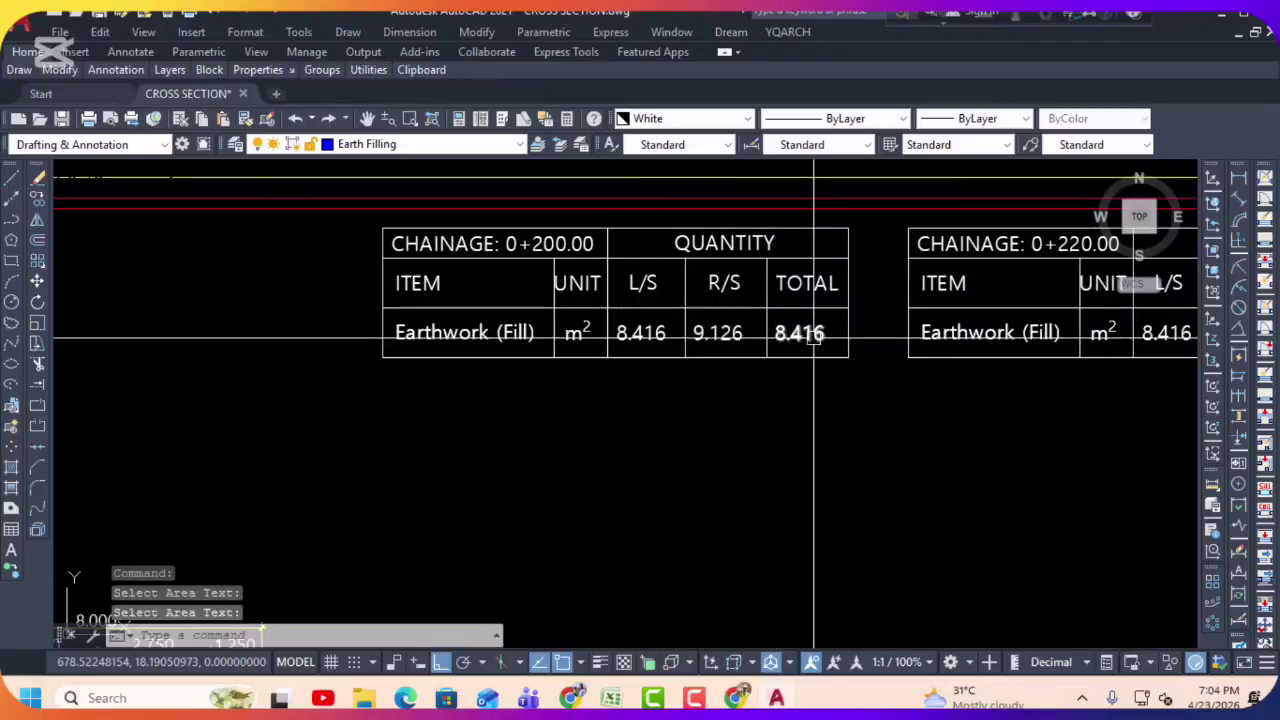
Step: Create a second ZZ boundary polyline around the right-side fill area for updating the copied table's total
{"action": "type", "text": "zs"}
{"action": "key", "text": "Return"}
{"action": "scroll", "coordinate": [675, 338], "scroll_direction": "down", "scroll_amount": 3}
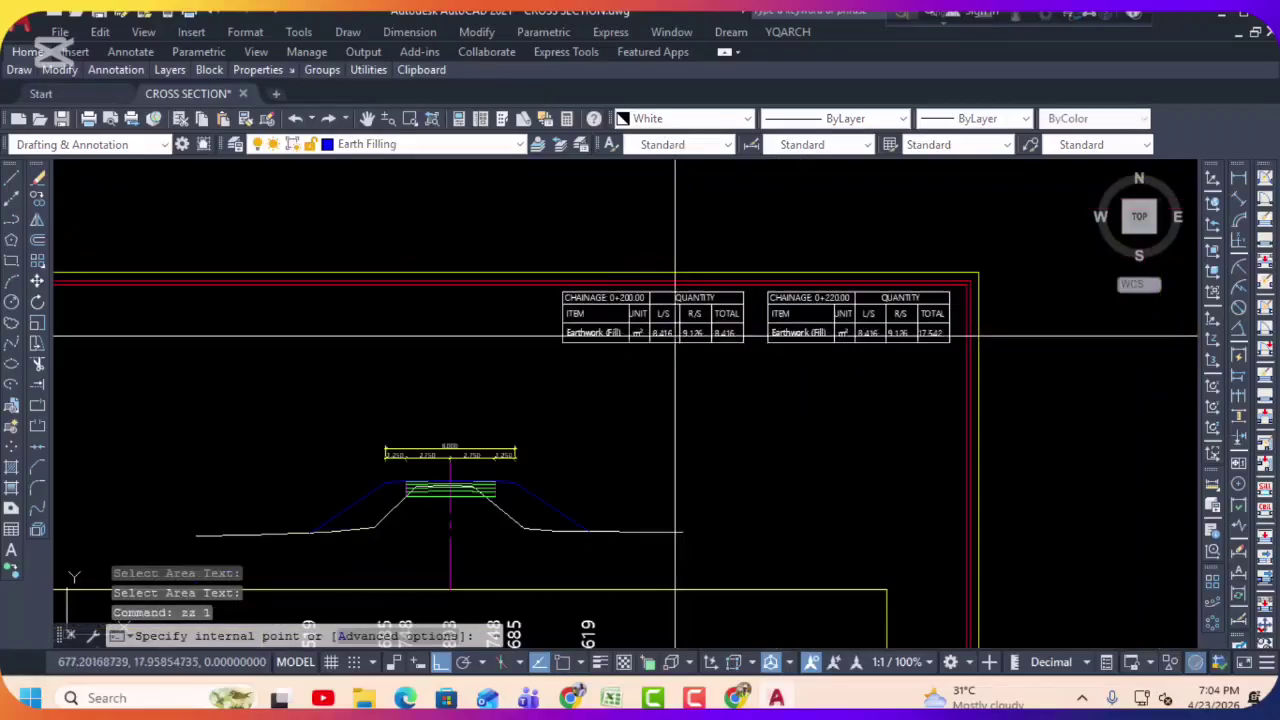
{"action": "left_click", "coordinate": [529, 499]}
{"action": "key", "text": "Return"}
Step: Run SS to add the right boundary's area to the TOTAL Earthwork (Fill) quantity in the copied table
{"action": "type", "text": "ss"}
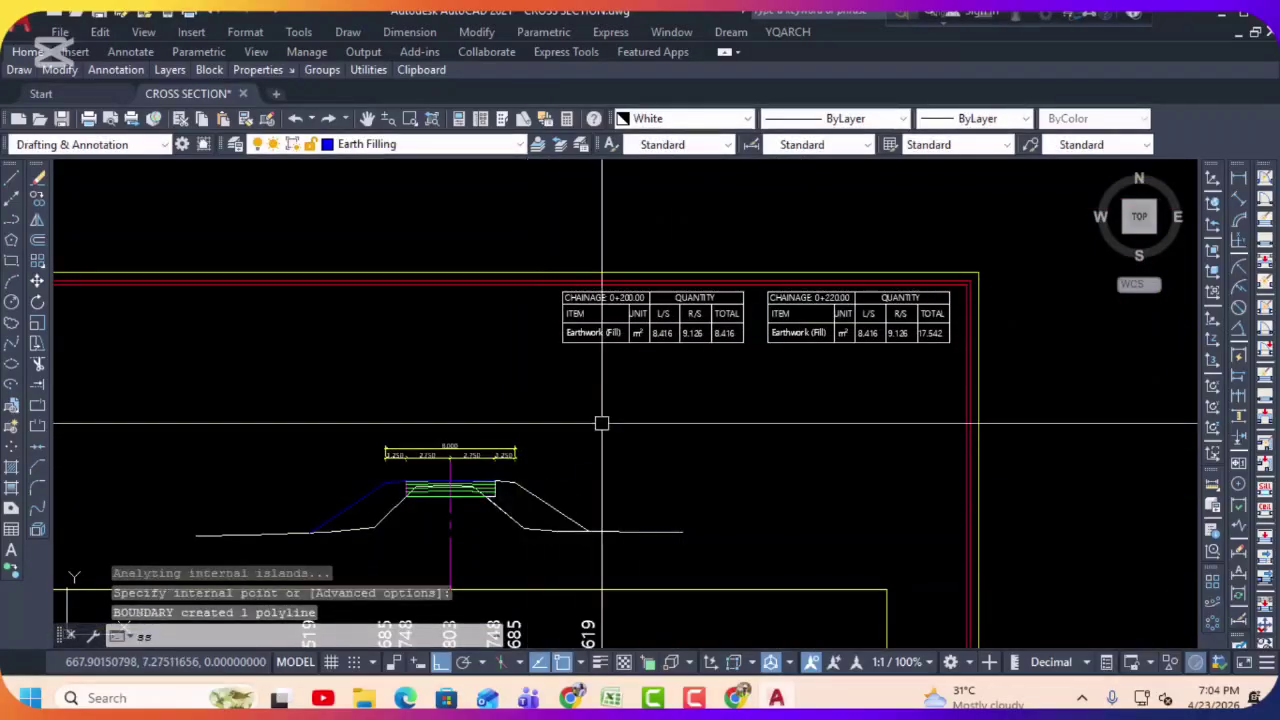
{"action": "key", "text": "Return"}
{"action": "type", "text": "l"}
{"action": "key", "text": "Return"}
{"action": "key", "text": "Return"}
{"action": "scroll", "coordinate": [759, 316], "scroll_direction": "up", "scroll_amount": 5}
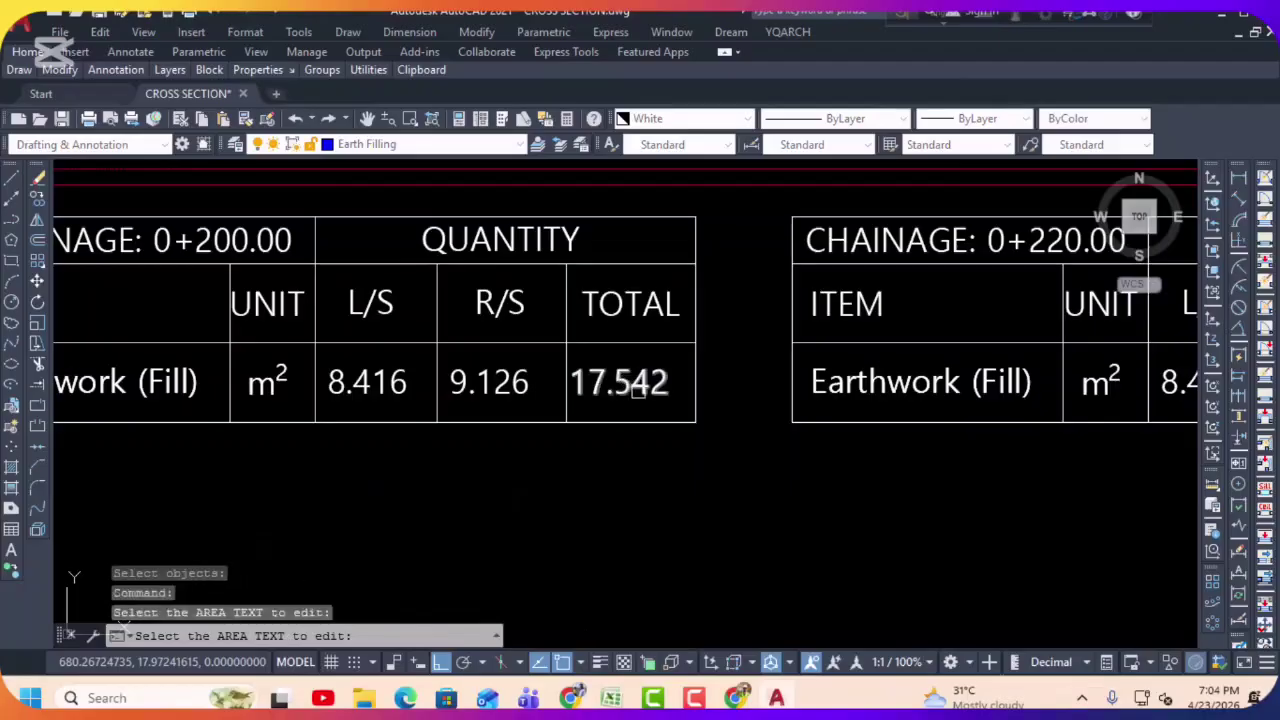
{"action": "mouse_move", "coordinate": [385, 383]}
{"action": "middle_mouse_down"}
{"action": "mouse_move", "coordinate": [543, 354]}
{"action": "mouse_move", "coordinate": [562, 338]}
{"action": "middle_mouse_up"}
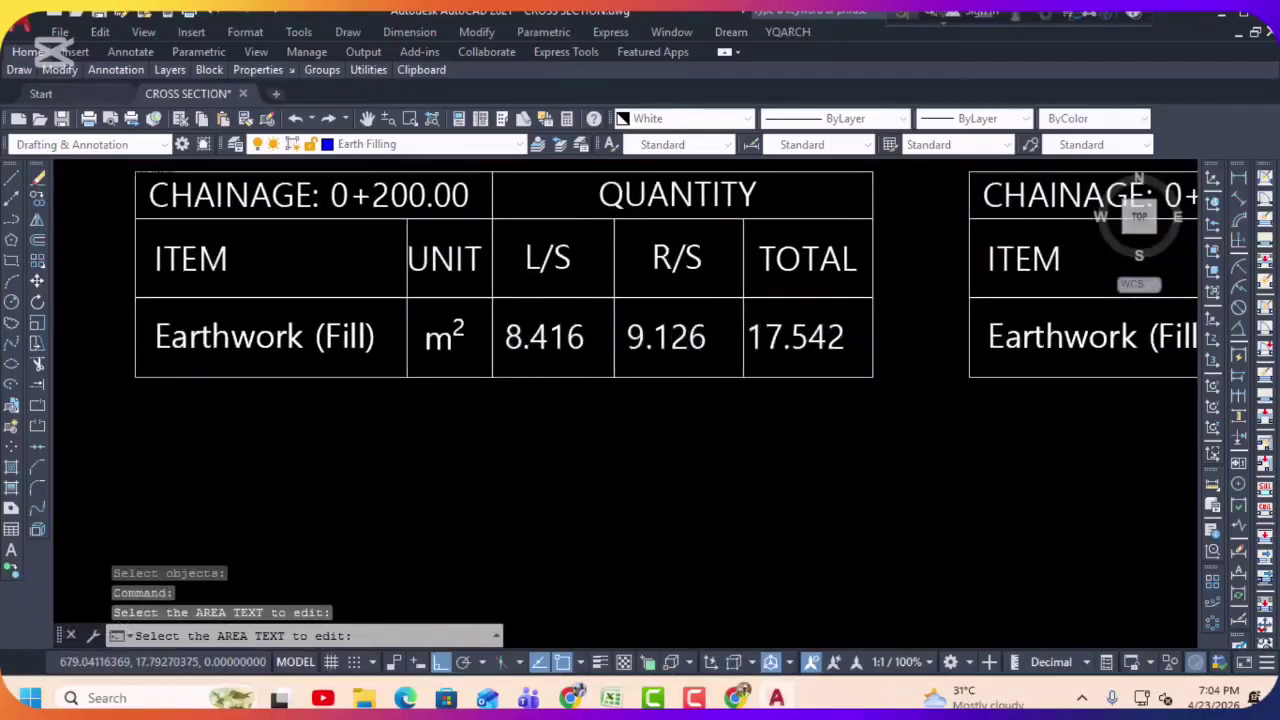
{"action": "scroll", "coordinate": [660, 328], "scroll_direction": "down", "scroll_amount": 3}
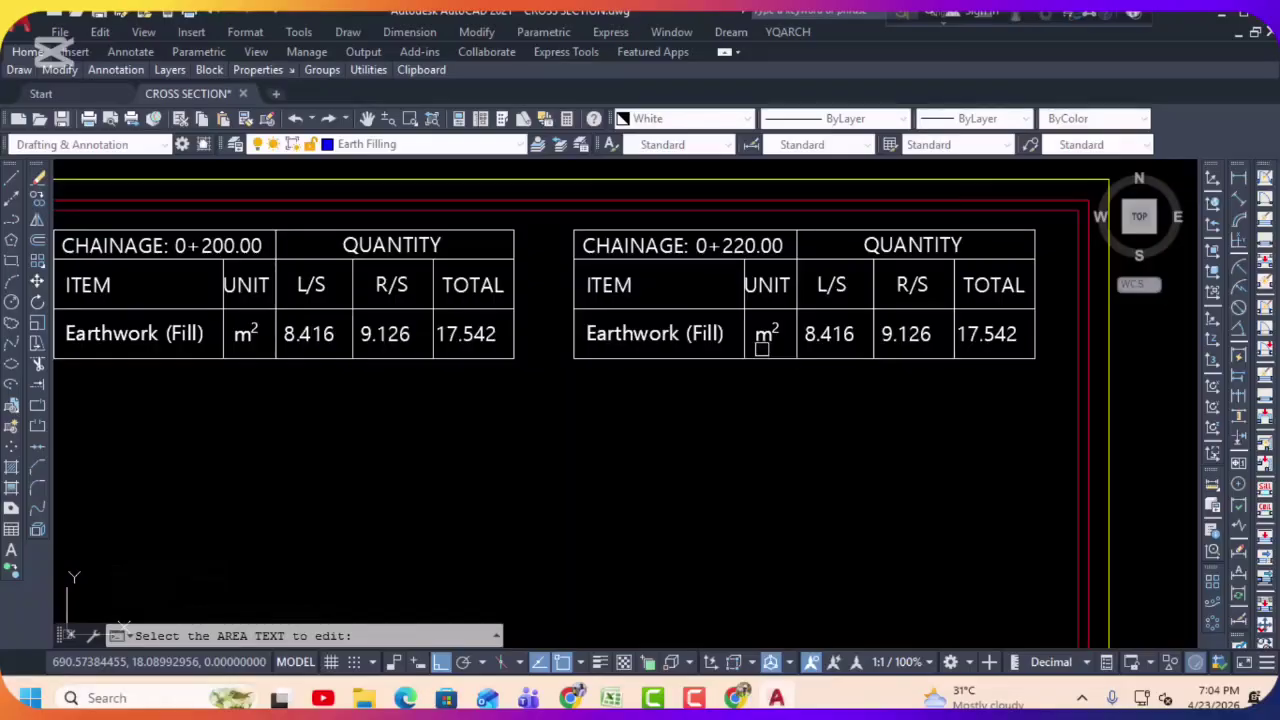
{"action": "scroll", "coordinate": [760, 337], "scroll_direction": "down", "scroll_amount": 2}
{"action": "key", "text": "Escape"}
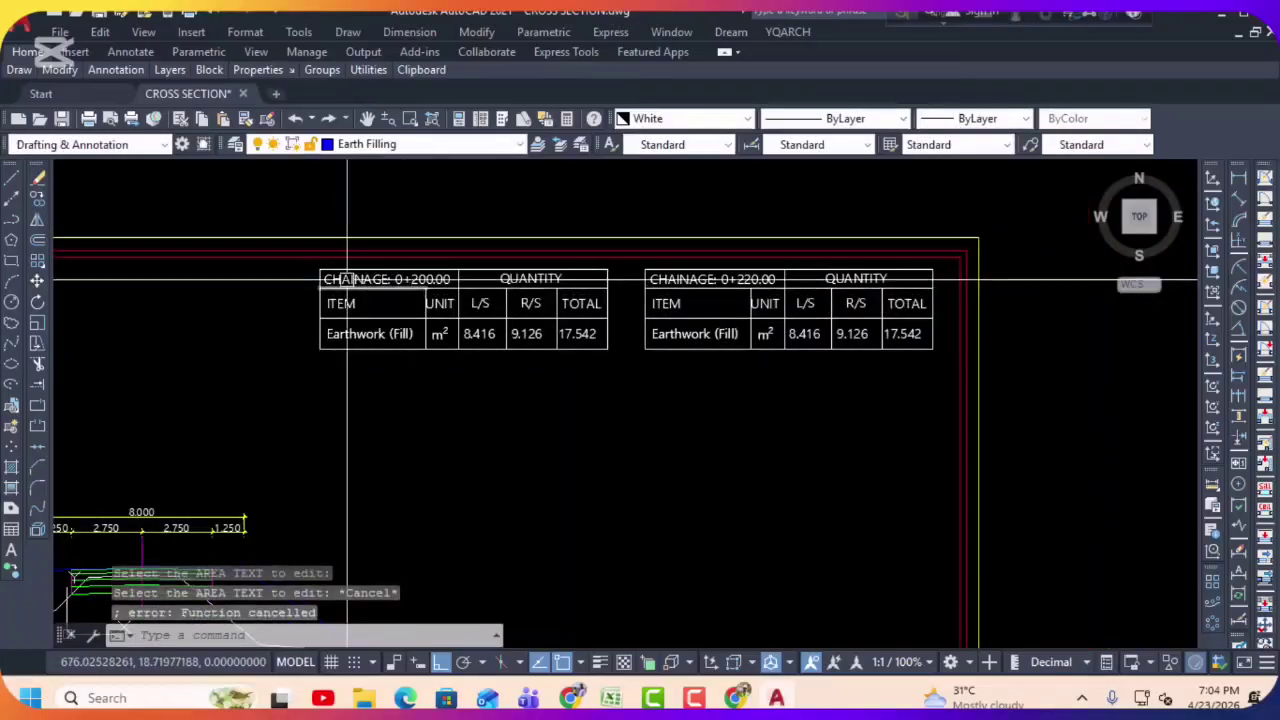
Step: Delete the copied 0+200.00 quantity table from the Ch.0+220.00 sheet
{"action": "left_click", "coordinate": [285, 207]}
{"action": "left_click", "coordinate": [615, 399]}
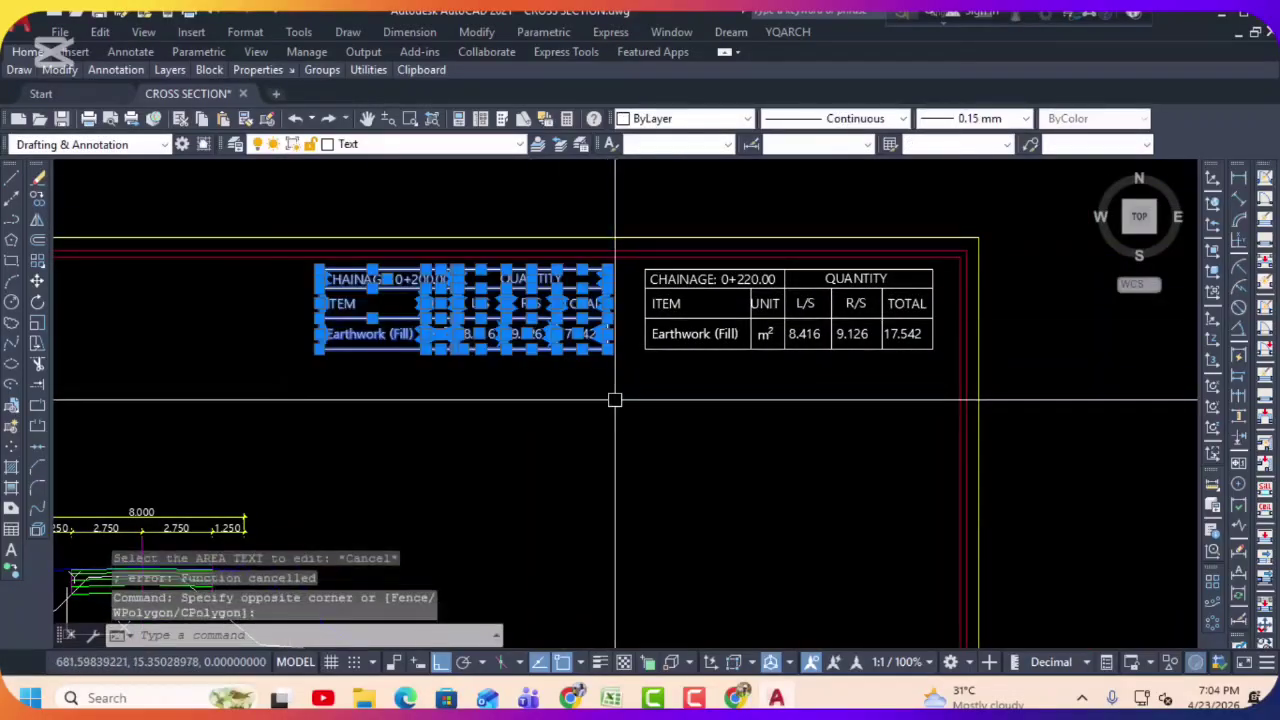
{"action": "key", "text": "Delete"}
Step: Start ZZ for a boundary polyline around the left-side fill area at Ch.0+240.00
{"action": "scroll", "coordinate": [569, 360], "scroll_direction": "down", "scroll_amount": 5}
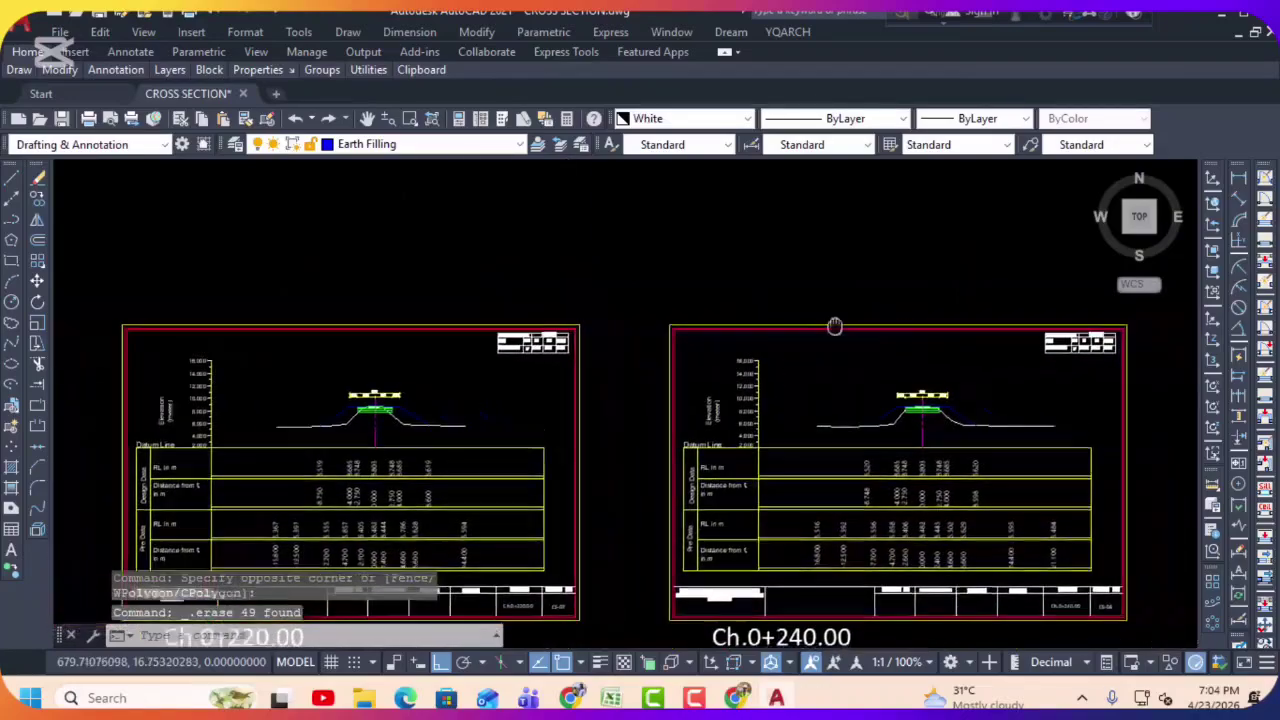
{"action": "scroll", "coordinate": [743, 378], "scroll_direction": "up", "scroll_amount": 1}
{"action": "scroll", "coordinate": [651, 370], "scroll_direction": "up", "scroll_amount": 5}
{"action": "key", "text": "Escape"}
{"action": "key", "text": "Escape"}
{"action": "key", "text": "Escape"}
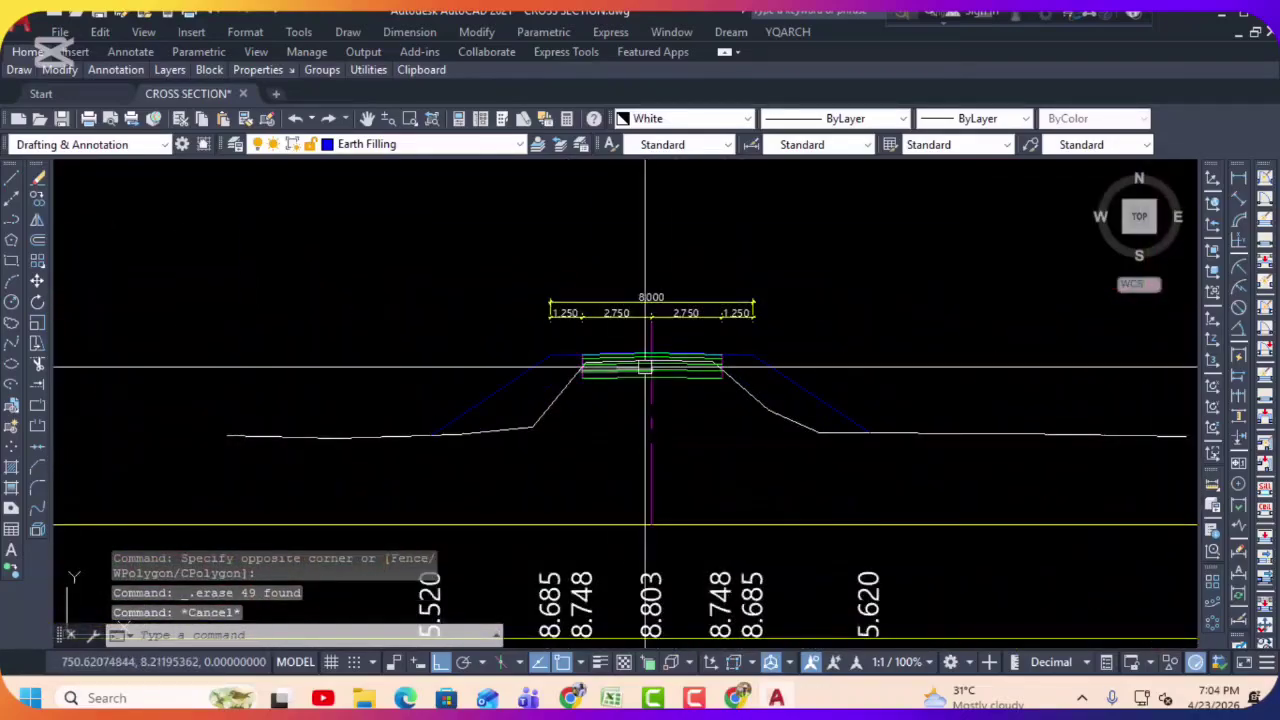
{"action": "scroll", "coordinate": [617, 369], "scroll_direction": "down", "scroll_amount": 1}
{"action": "middle_click_drag", "start_coordinate": [617, 367], "coordinate": [512, 373]}
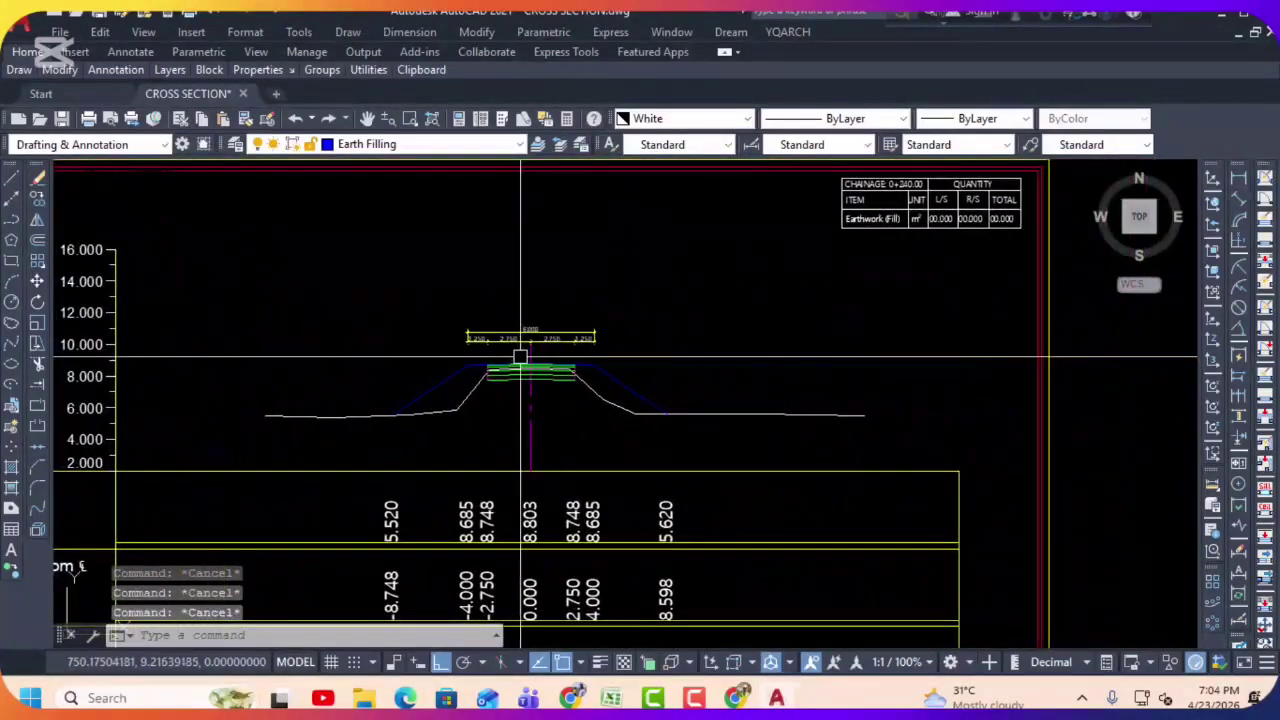
{"action": "mouse_move", "coordinate": [729, 263]}
{"action": "middle_mouse_down"}
{"action": "mouse_move", "coordinate": [660, 264]}
{"action": "mouse_move", "coordinate": [846, 266]}
{"action": "middle_mouse_up"}
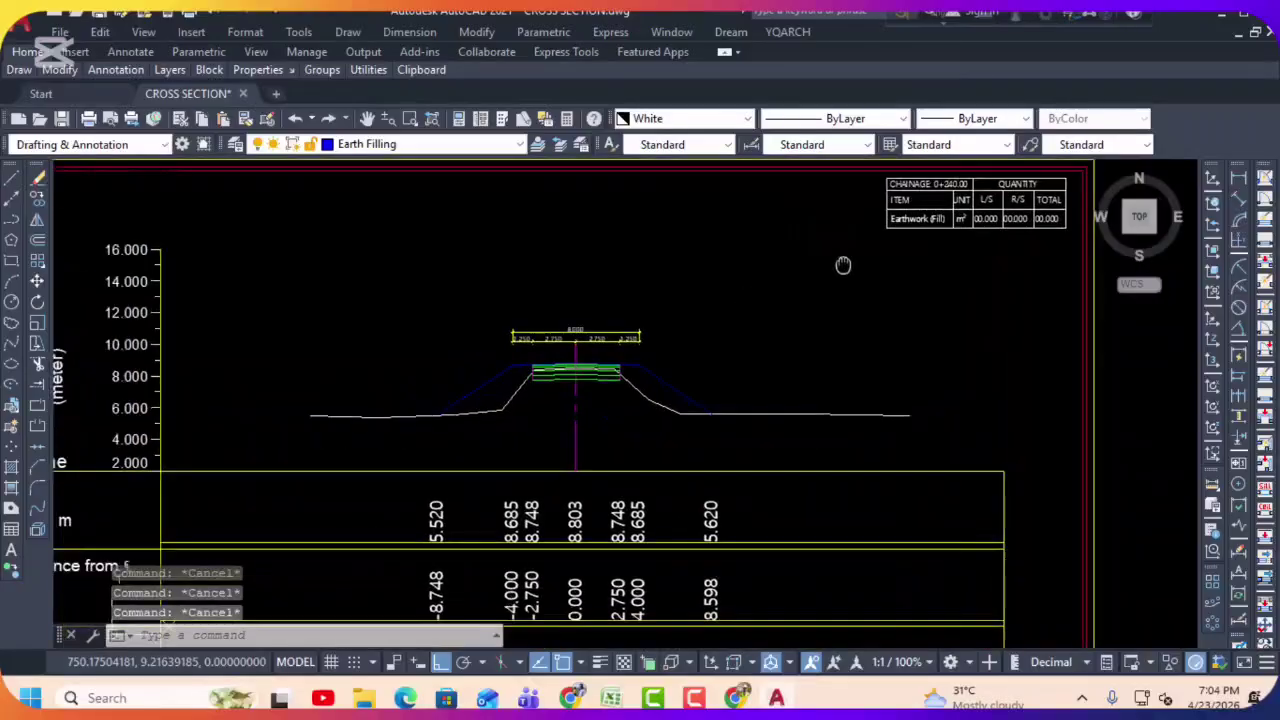
{"action": "type", "text": "h"}
{"action": "key", "text": "Return"}
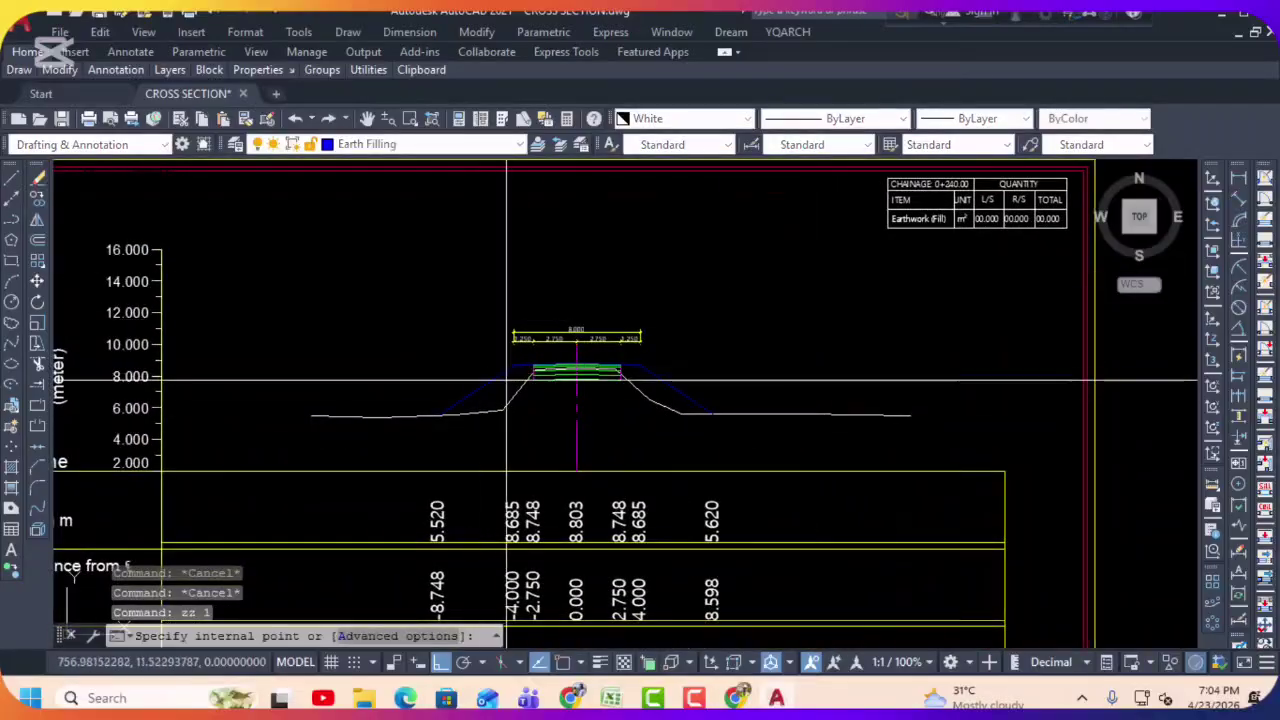
Step: Create a boundary of the left-side fill area at chainage 0+240.00 and write its area into the L/S and TOTAL cells
{"action": "left_click", "coordinate": [500, 385]}
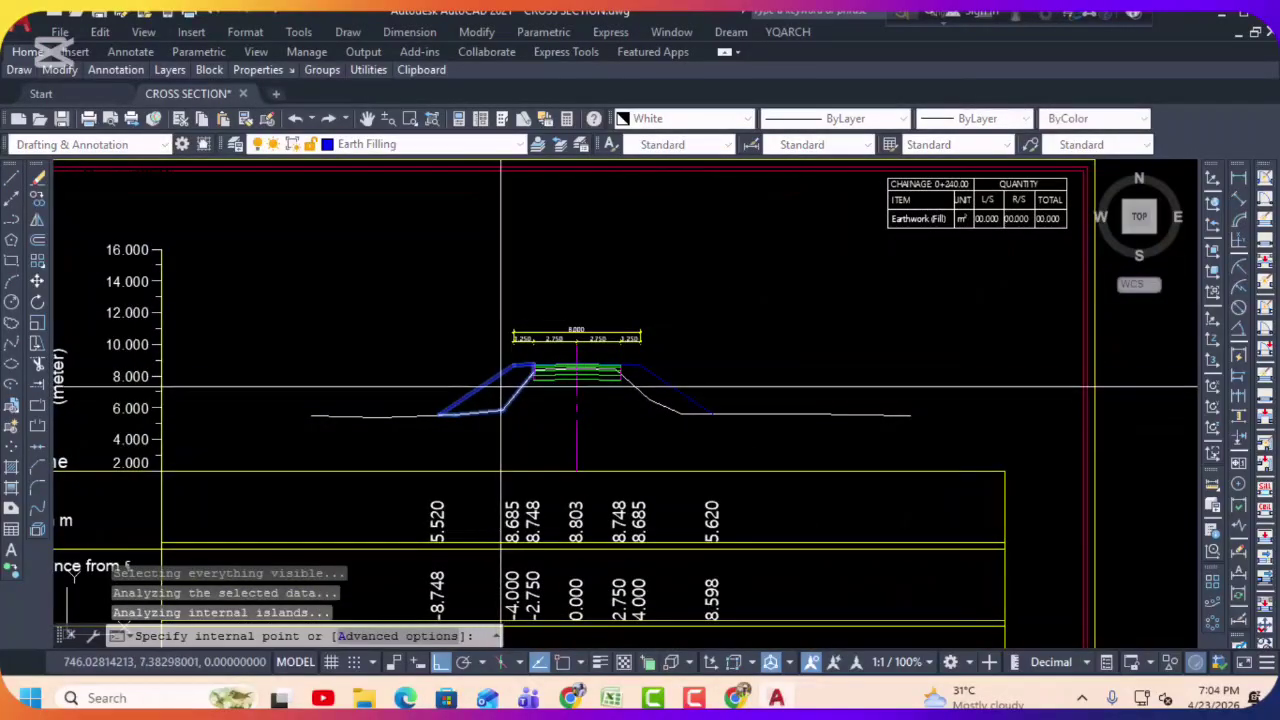
{"action": "key", "text": "Return"}
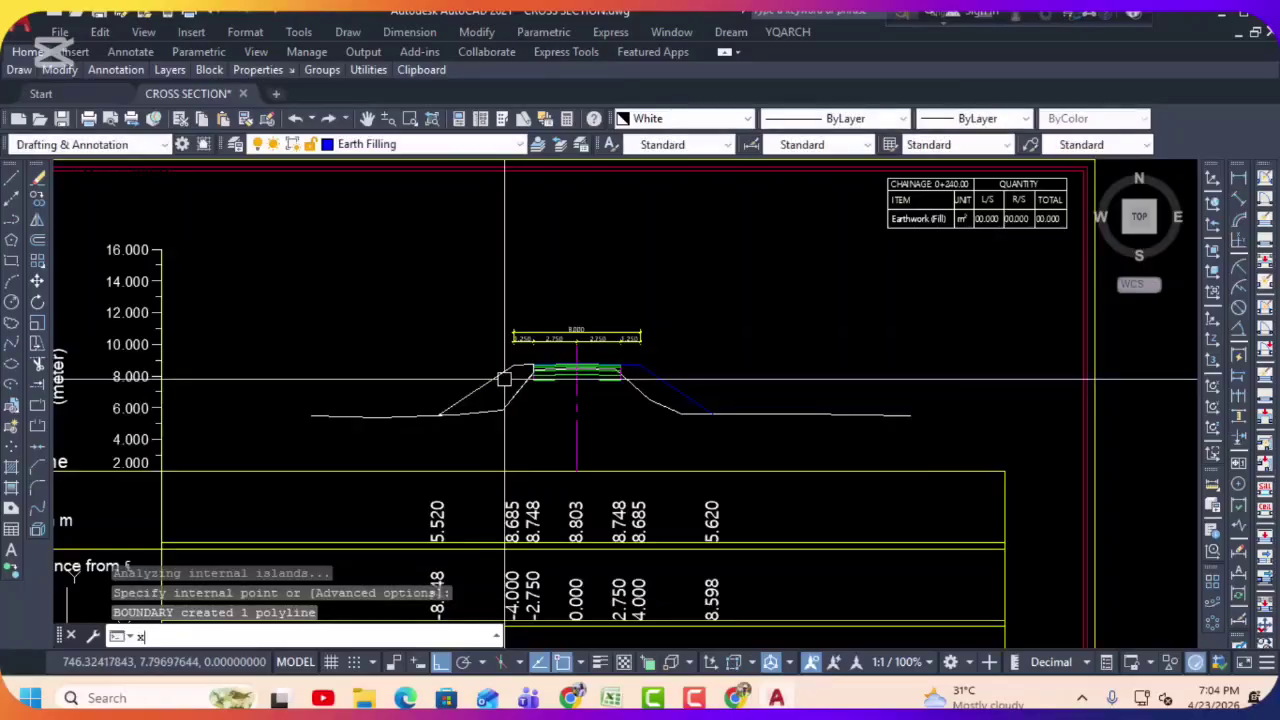
{"action": "type", "text": "x"}
{"action": "key", "text": "Return"}
{"action": "left_click", "coordinate": [986, 239]}
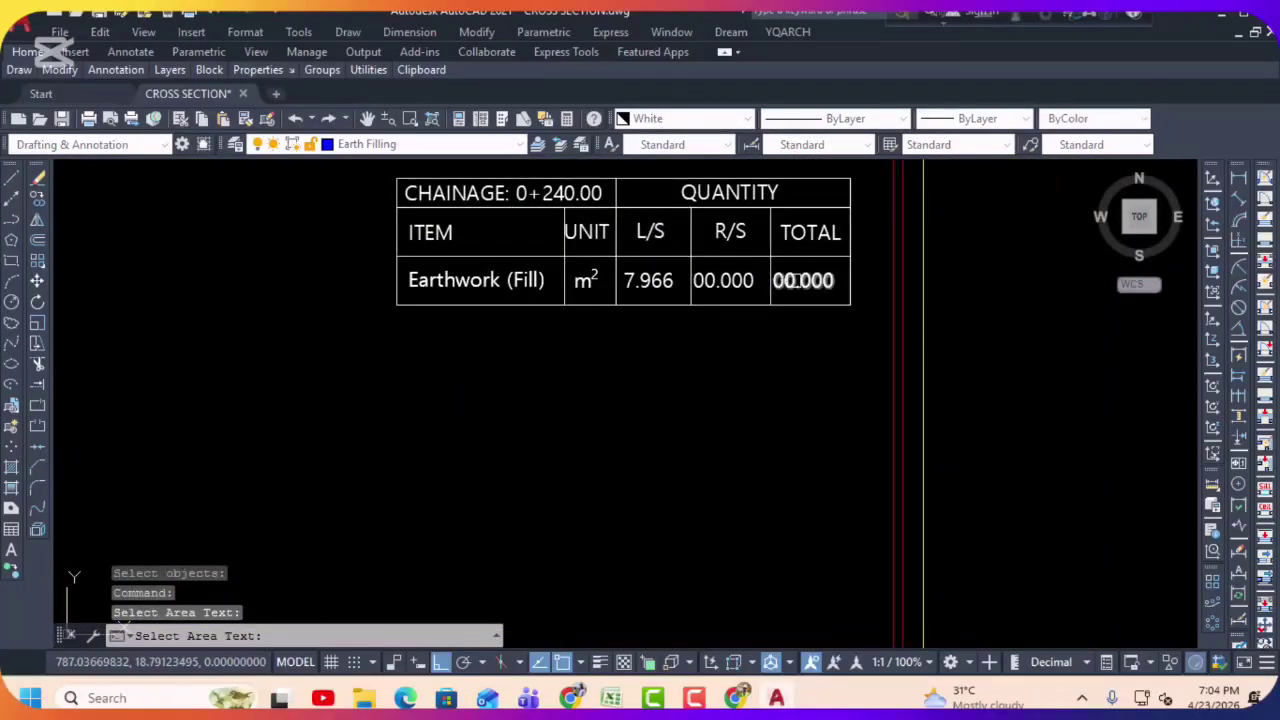
{"action": "key", "text": "Return"}
Step: Create a boundary of the right-side fill area at chainage 0+240.00, enter its area under R/S and add it to TOTAL
{"action": "type", "text": "zz"}
{"action": "key", "text": "Return"}
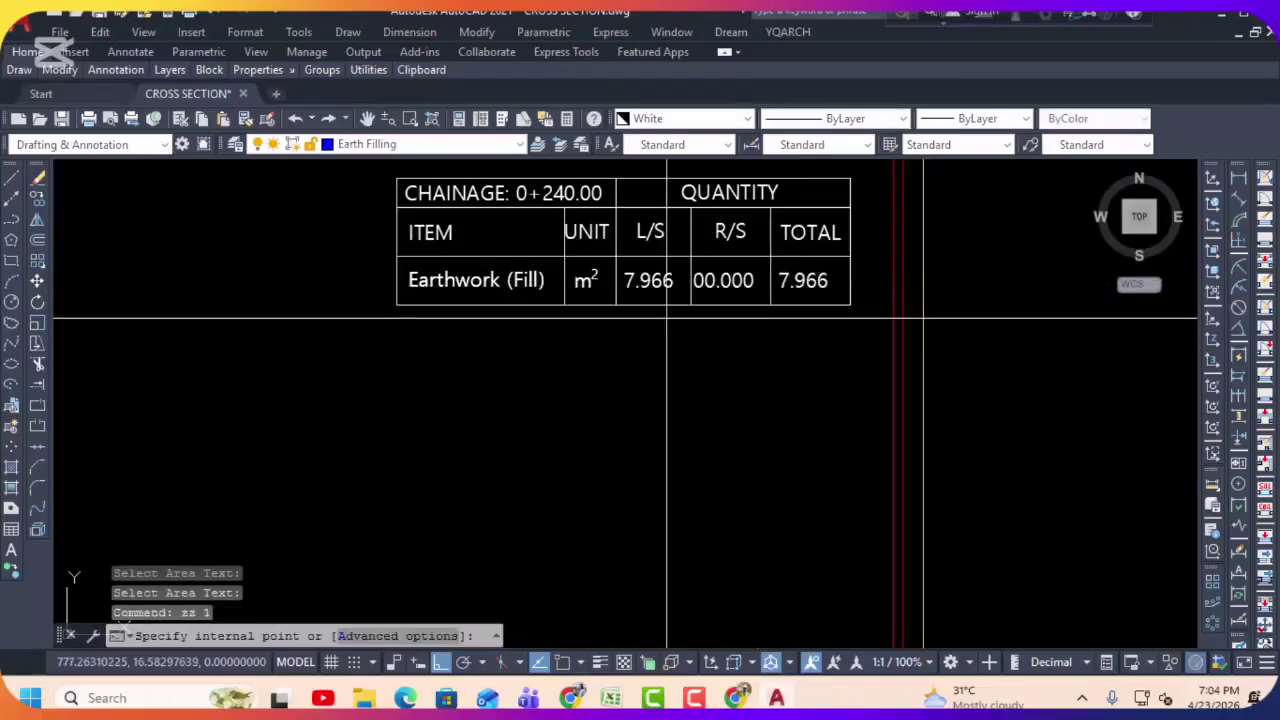
{"action": "left_click", "coordinate": [329, 478]}
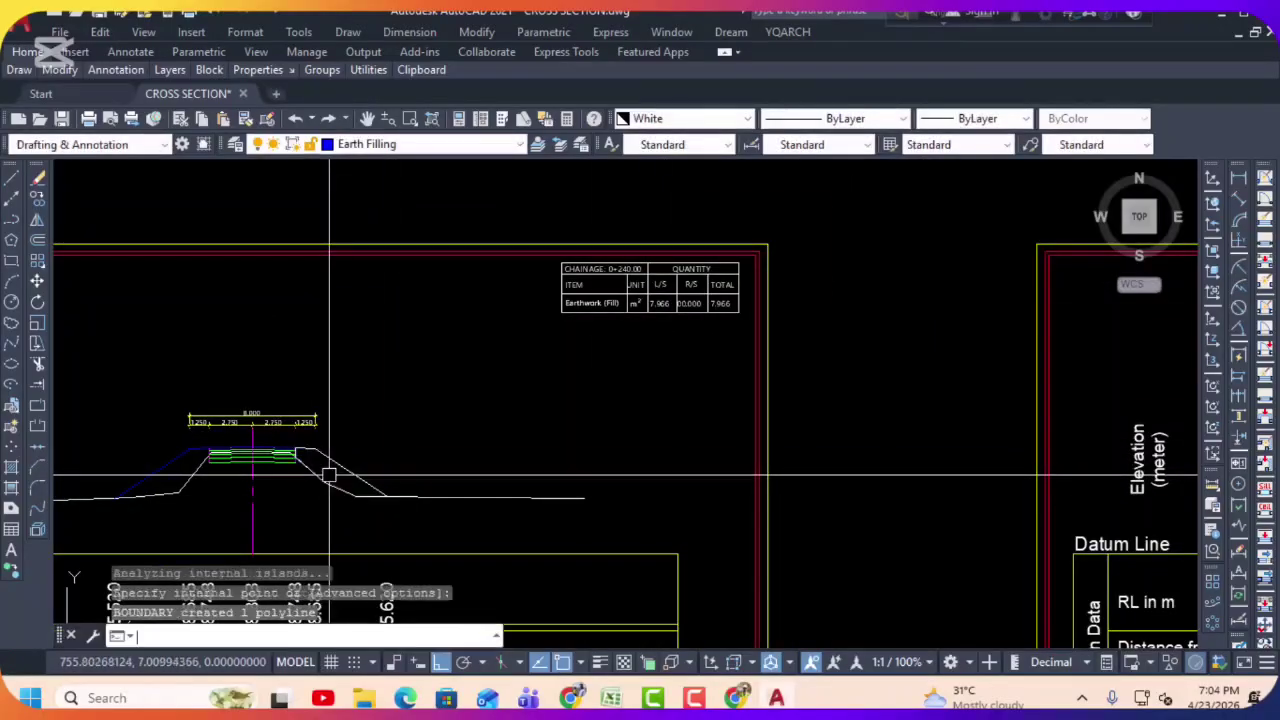
{"action": "key", "text": "Return"}
{"action": "scroll", "coordinate": [655, 305], "scroll_direction": "up", "scroll_amount": 3}
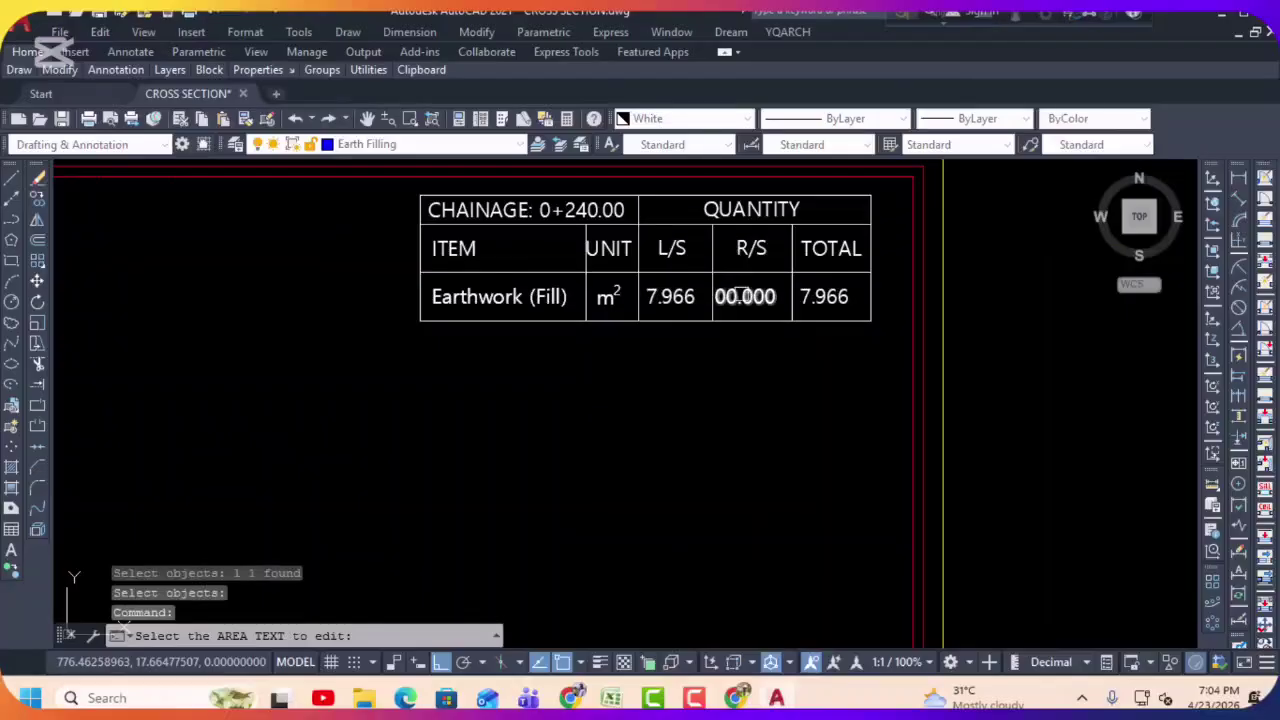
{"action": "left_click", "coordinate": [757, 294]}
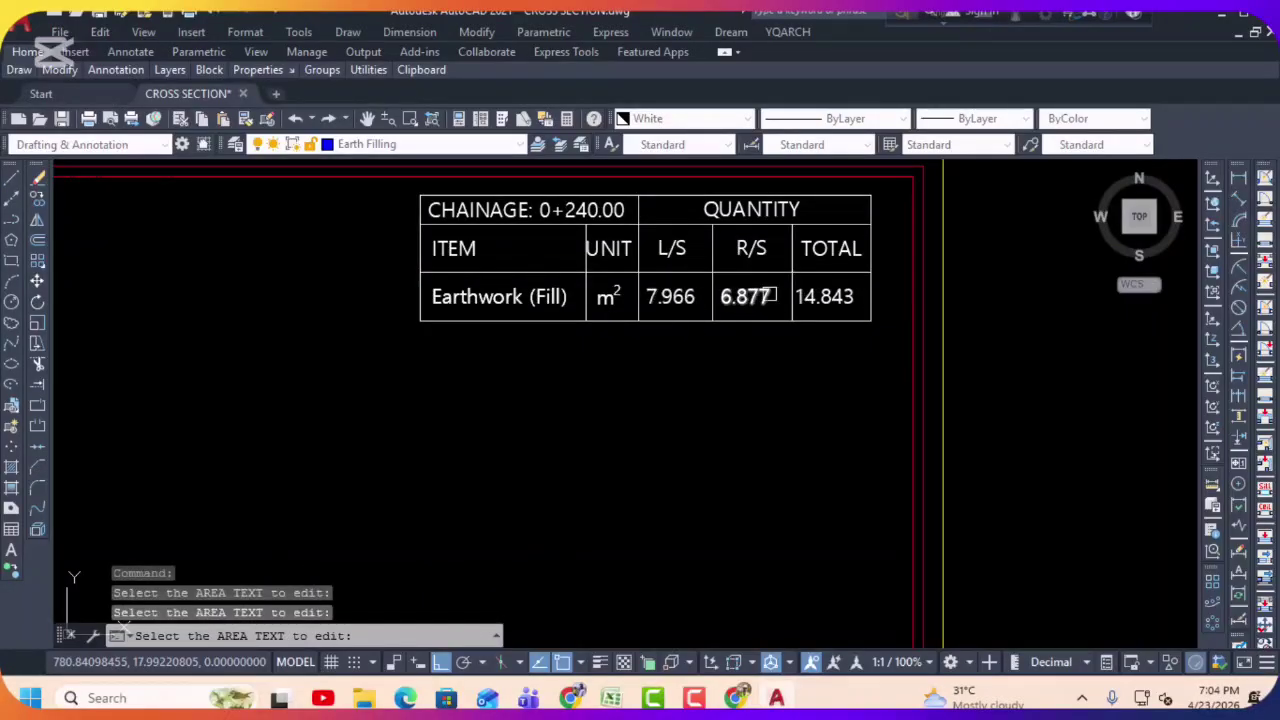
{"action": "scroll", "coordinate": [851, 296], "scroll_direction": "down", "scroll_amount": 10}
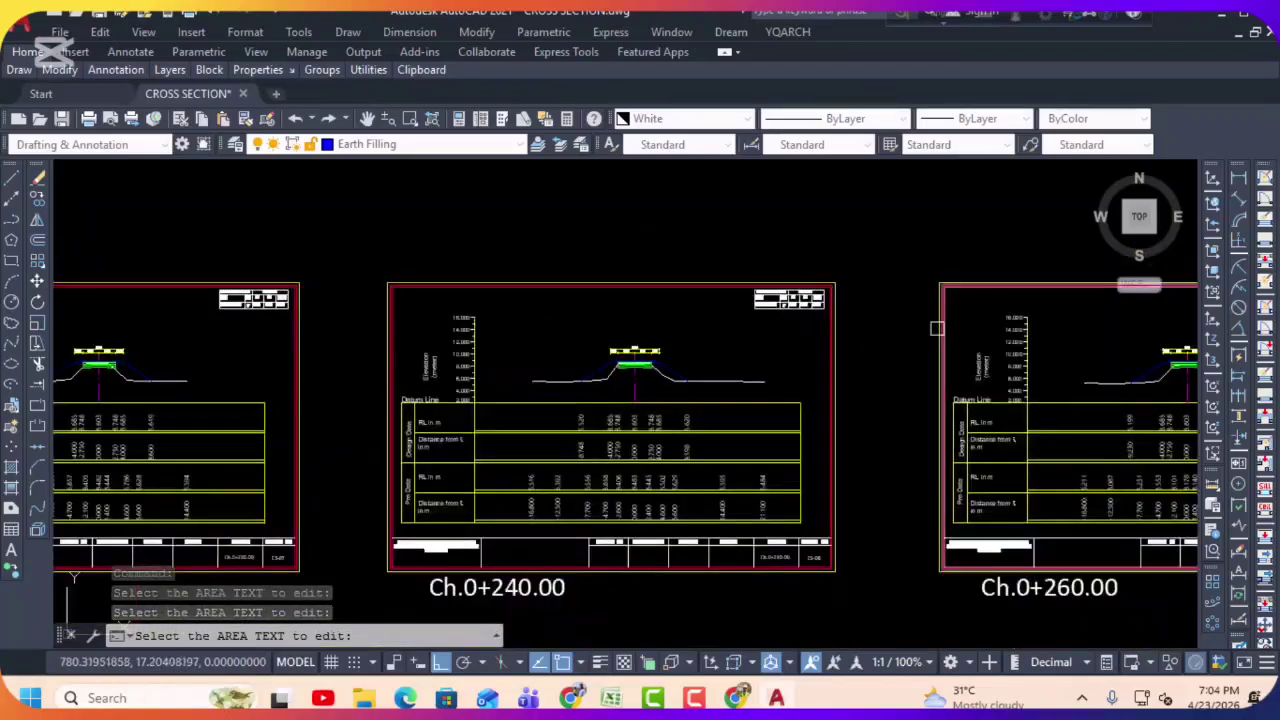
{"action": "middle_click_drag", "start_coordinate": [940, 292], "coordinate": [508, 298]}
{"action": "key", "text": "Escape"}
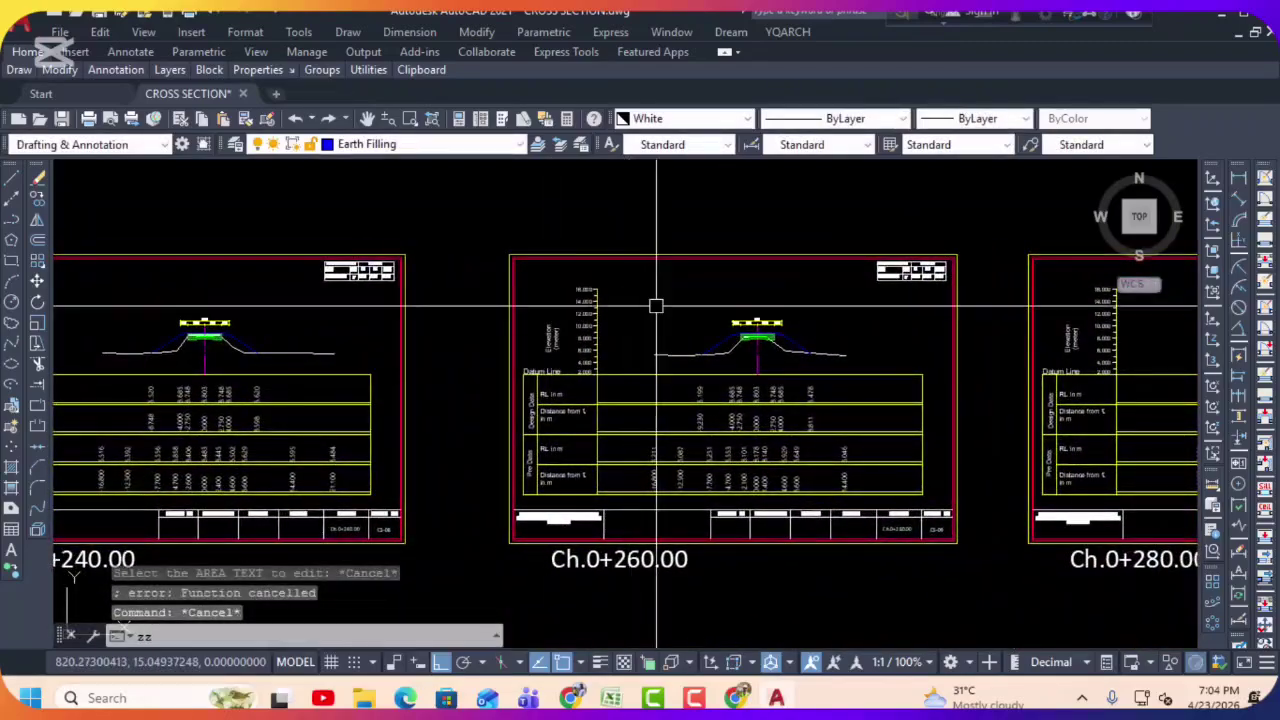
Step: Create a boundary of the left-side fill area at chainage 0+260.00 and write its area into the L/S and TOTAL cells
{"action": "type", "text": "zz"}
{"action": "key", "text": "Return"}
{"action": "scroll", "coordinate": [657, 294], "scroll_direction": "up", "scroll_amount": 5}
{"action": "left_click", "coordinate": [727, 268]}
{"action": "key", "text": "Return"}
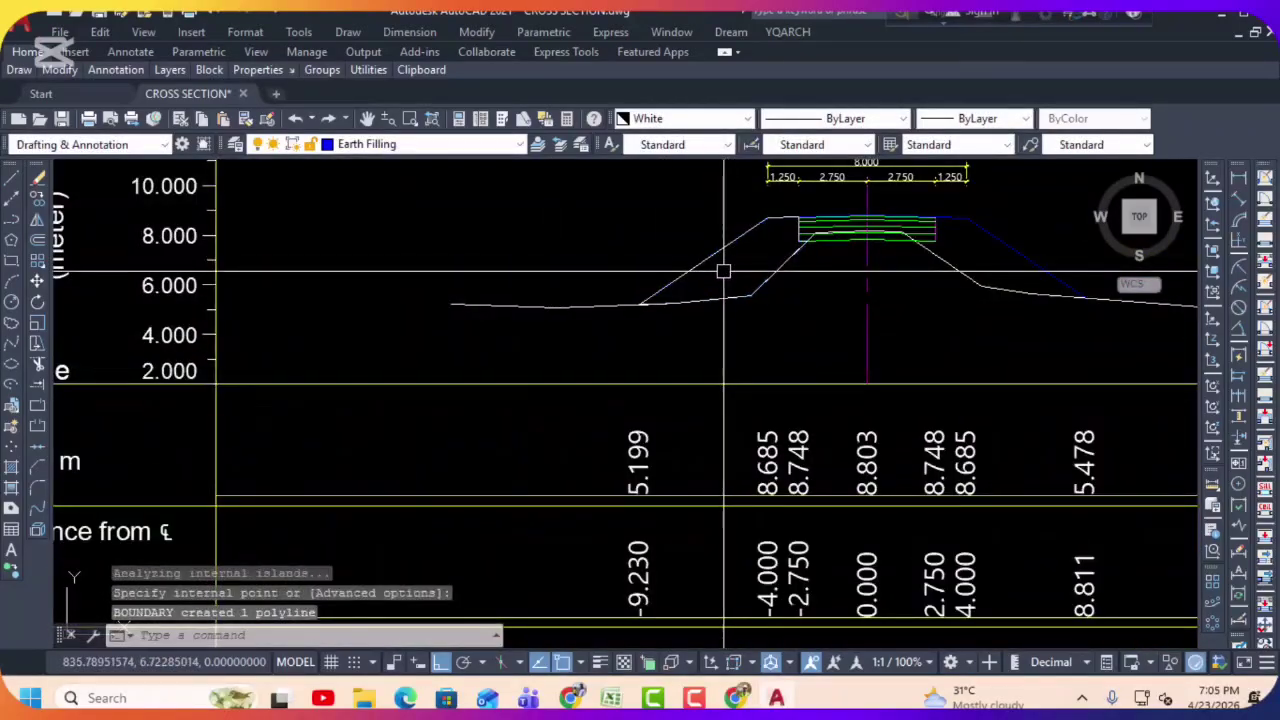
{"action": "left_click", "coordinate": [706, 286]}
{"action": "key", "text": "Return"}
{"action": "scroll", "coordinate": [706, 286], "scroll_direction": "down", "scroll_amount": 5}
{"action": "scroll", "coordinate": [729, 241], "scroll_direction": "up", "scroll_amount": 5}
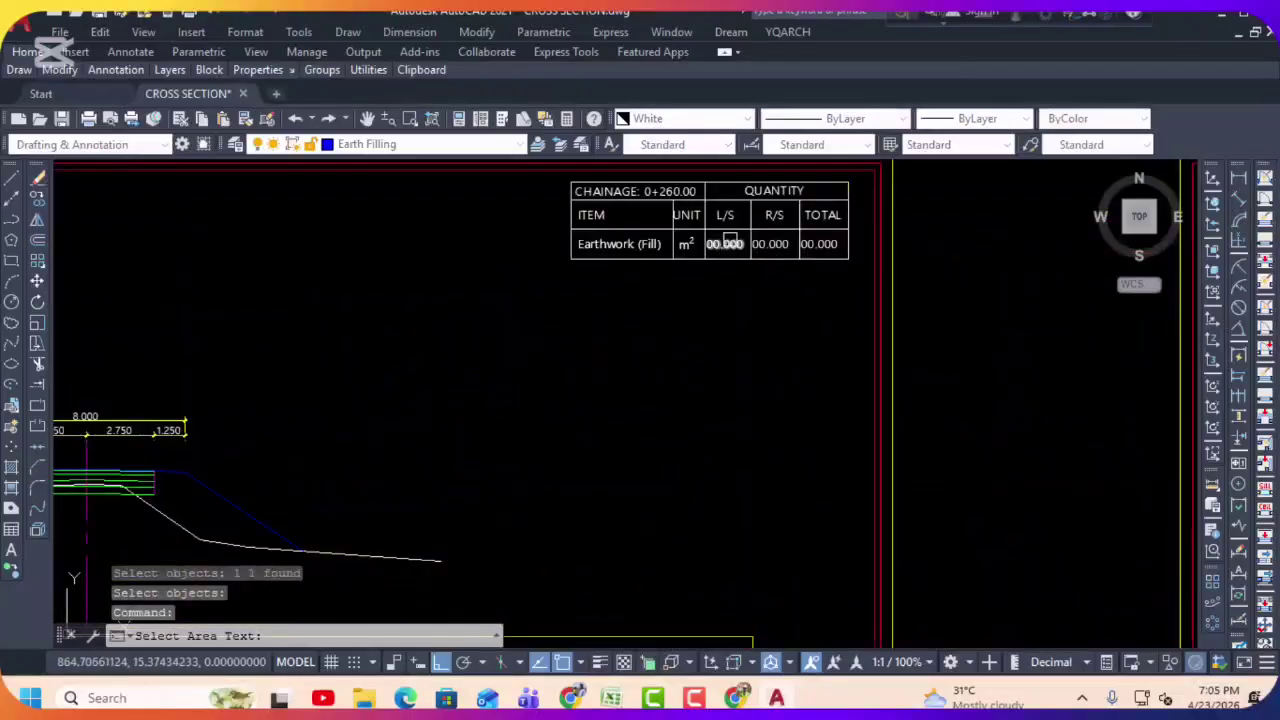
{"action": "left_click", "coordinate": [817, 250]}
Step: Create a boundary of the right-side fill area at chainage 0+260.00, enter its area under R/S and add it to TOTAL
{"action": "type", "text": "zz"}
{"action": "key", "text": "Return"}
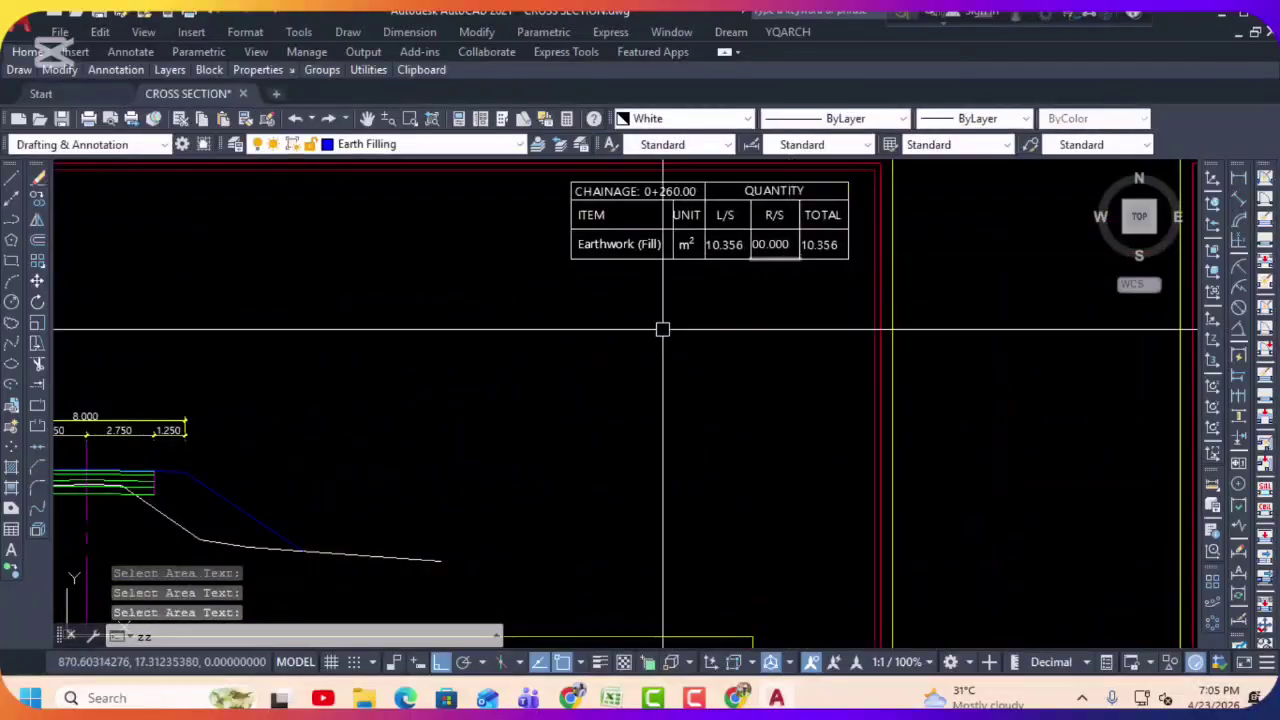
{"action": "scroll", "coordinate": [663, 329], "scroll_direction": "down", "scroll_amount": 3}
{"action": "left_click", "coordinate": [366, 437]}
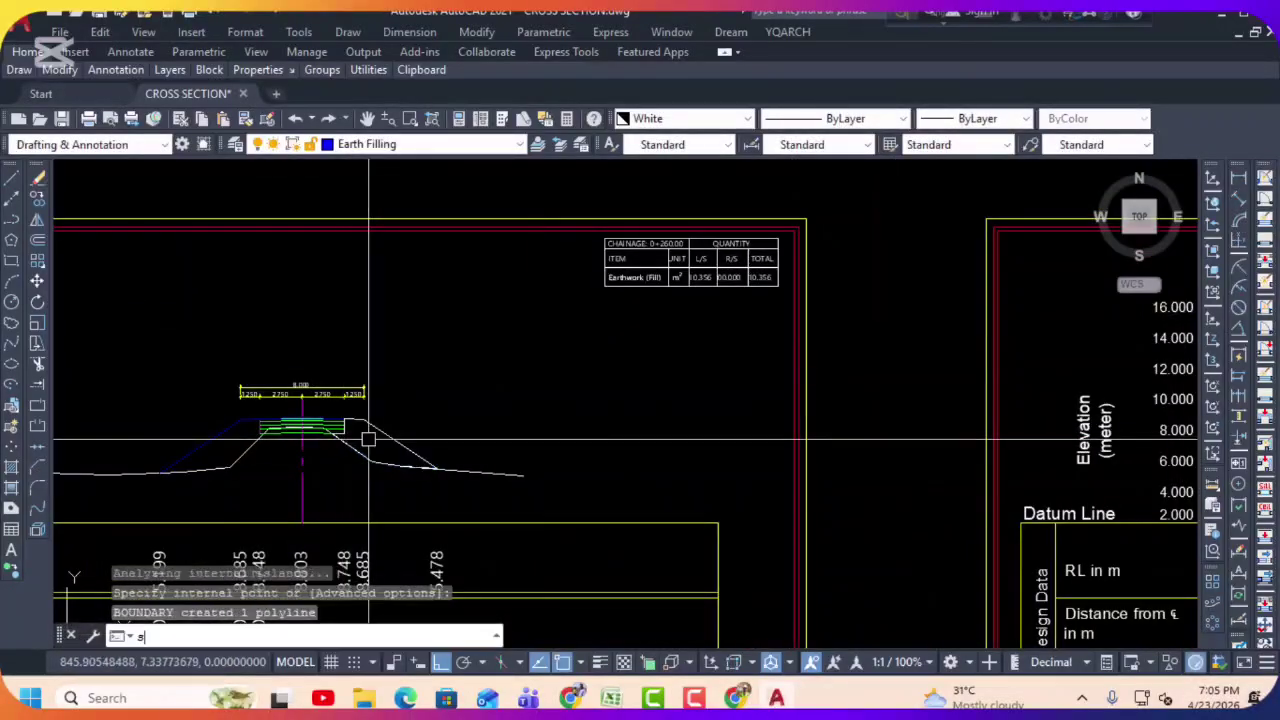
{"action": "key", "text": "Return"}
{"action": "scroll", "coordinate": [708, 277], "scroll_direction": "up", "scroll_amount": 5}
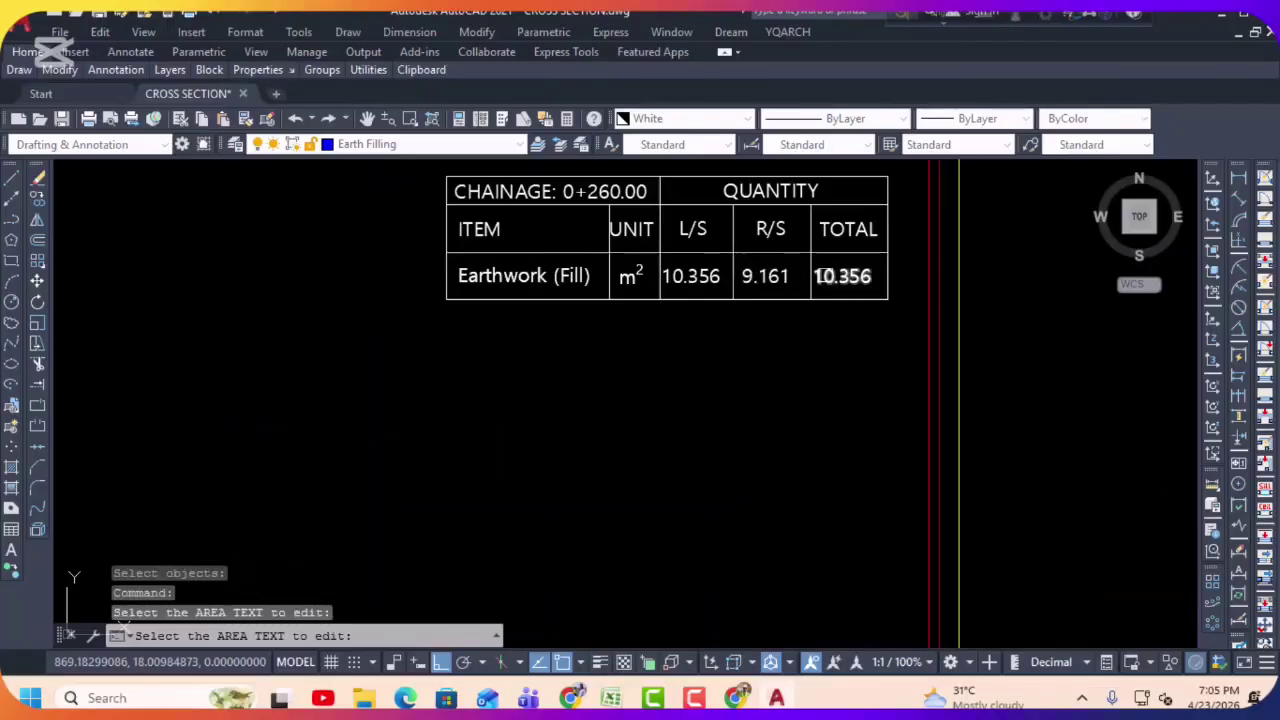
{"action": "key", "text": "Escape"}
Step: Create a boundary of the left-side fill area at chainage 0+280.00 and write its area into the L/S and TOTAL cells
{"action": "scroll", "coordinate": [770, 278], "scroll_direction": "down", "scroll_amount": 5}
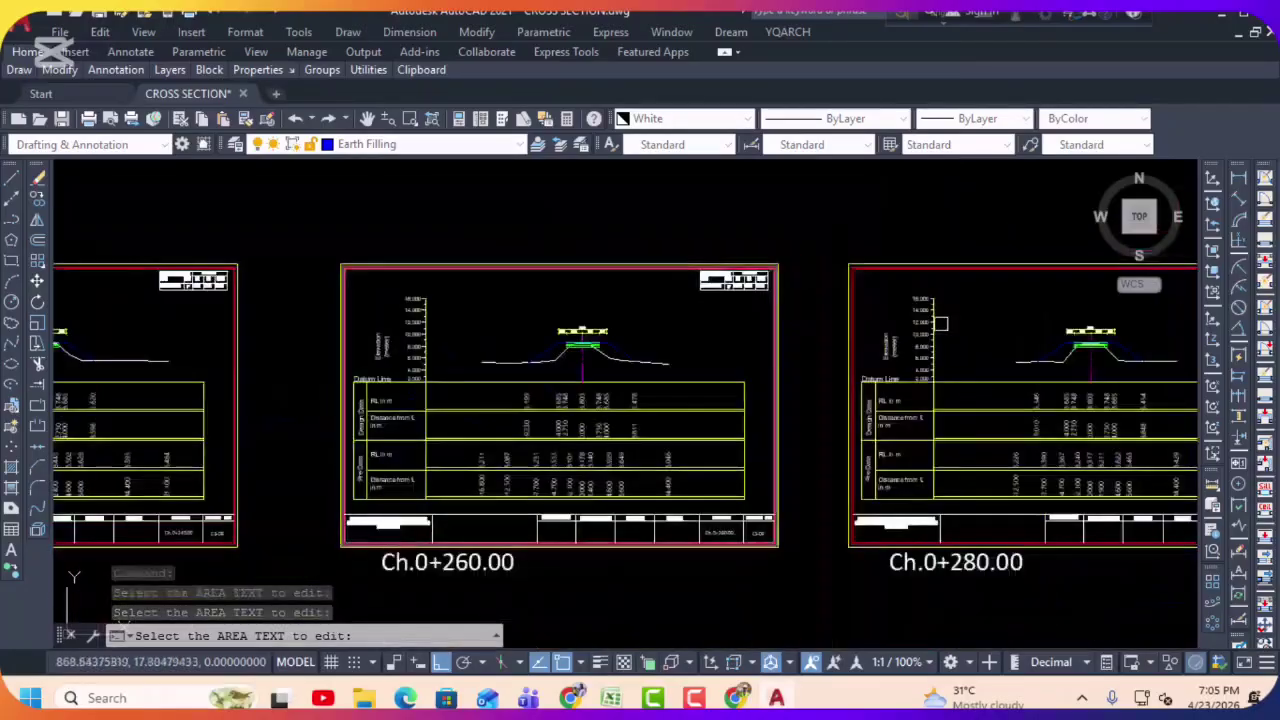
{"action": "middle_click_drag", "start_coordinate": [955, 319], "coordinate": [555, 319]}
{"action": "type", "text": "zz"}
{"action": "key", "text": "Return"}
{"action": "scroll", "coordinate": [651, 337], "scroll_direction": "up", "scroll_amount": 4}
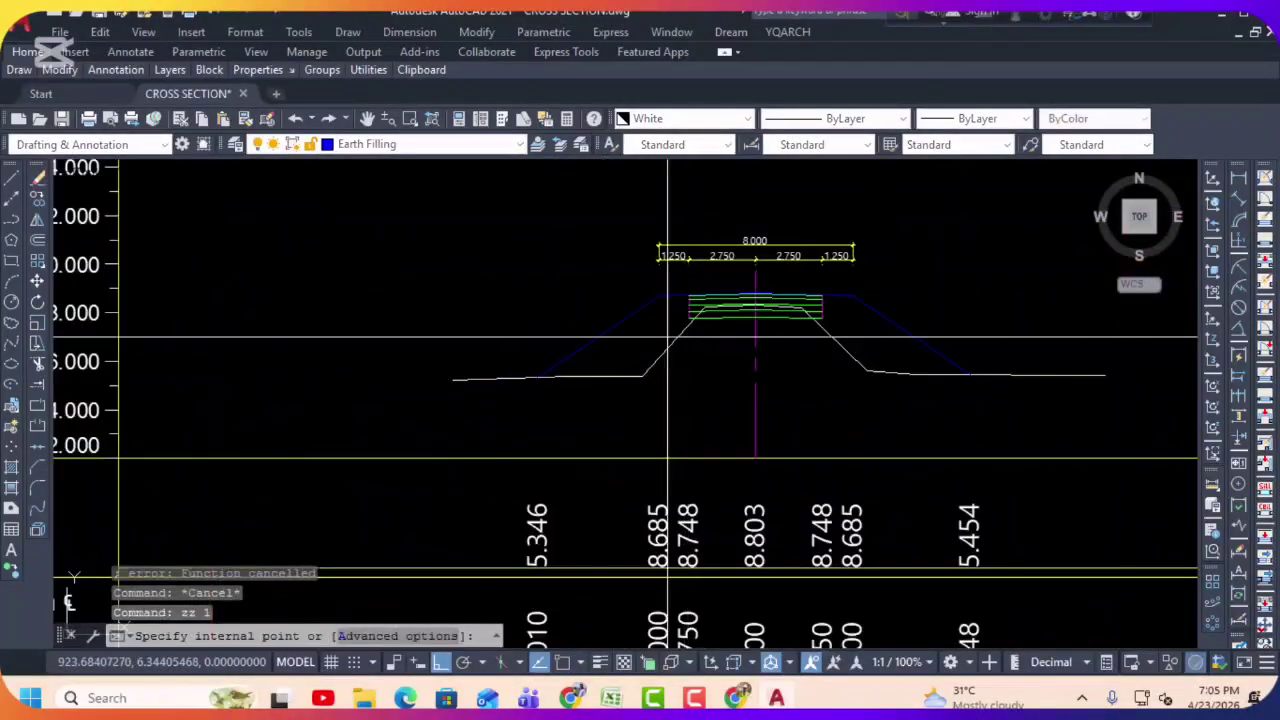
{"action": "left_click", "coordinate": [645, 334]}
{"action": "key", "text": "Return"}
{"action": "scroll", "coordinate": [645, 334], "scroll_direction": "down", "scroll_amount": 5}
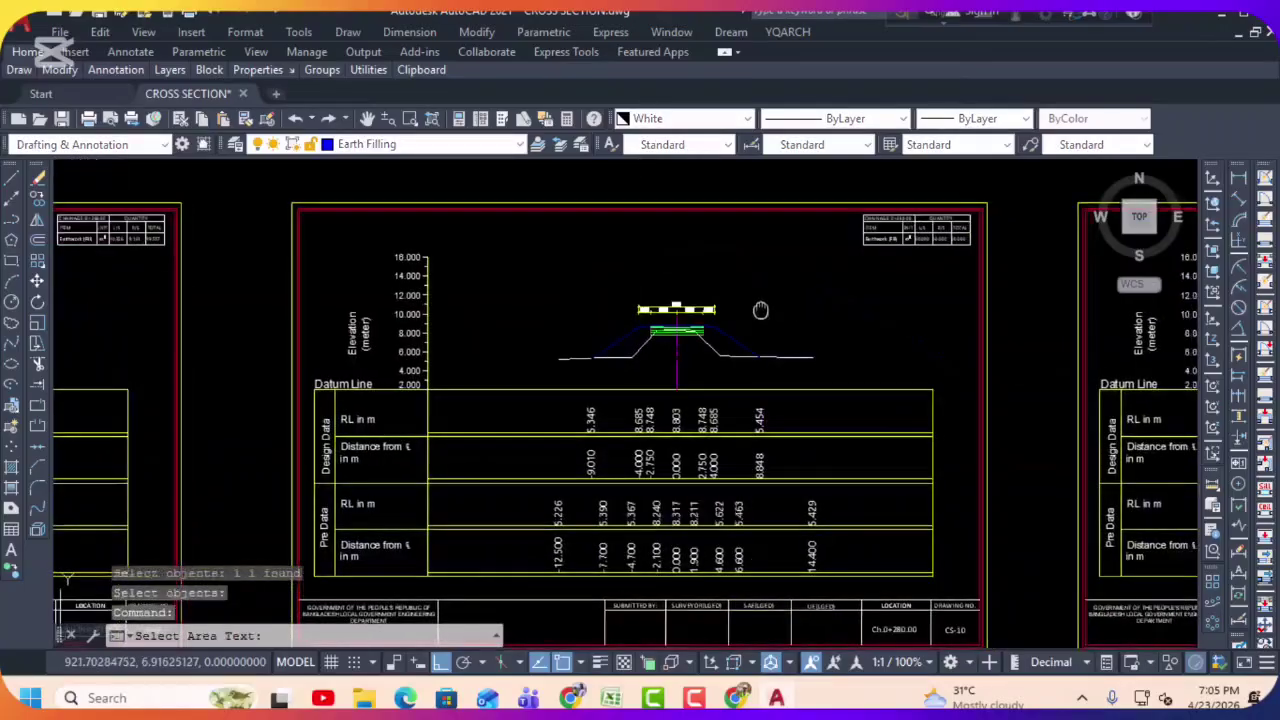
{"action": "scroll", "coordinate": [661, 289], "scroll_direction": "up", "scroll_amount": 6}
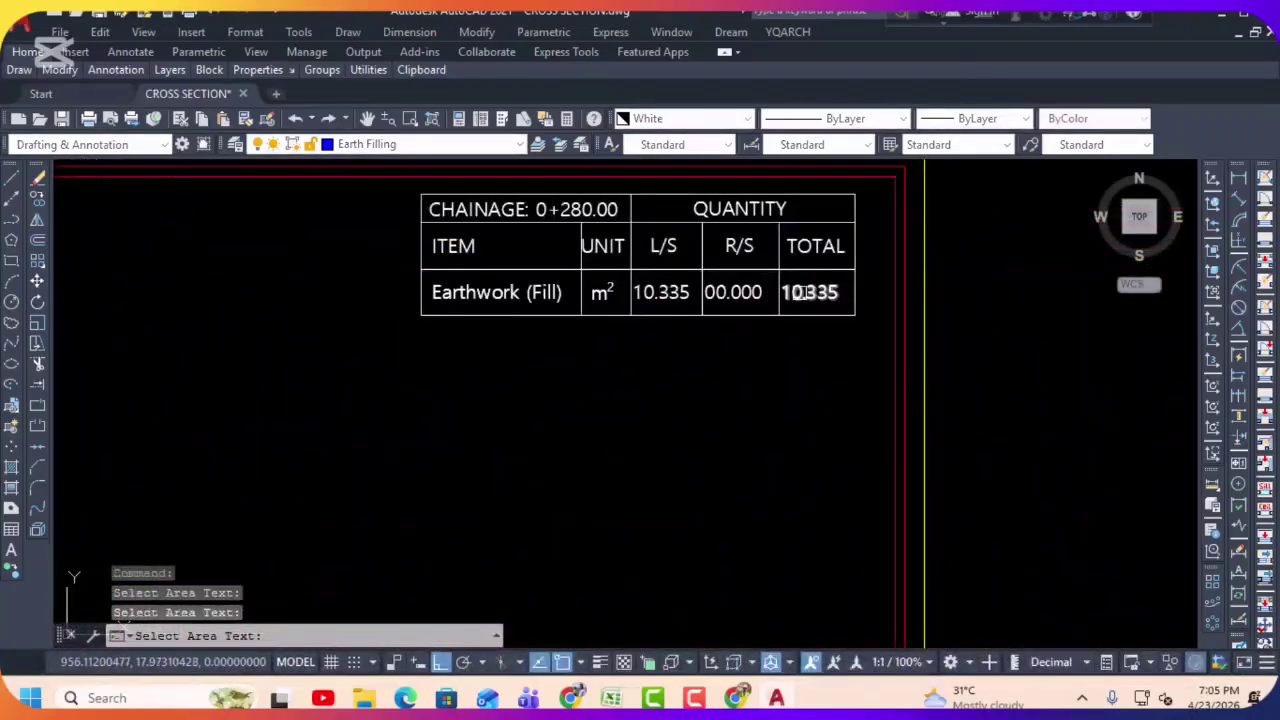
{"action": "key", "text": "Return"}
Step: Create a boundary of the right-side fill area at chainage 0+280.00, enter its area under R/S and add it to TOTAL
{"action": "scroll", "coordinate": [800, 292], "scroll_direction": "down", "scroll_amount": 4}
{"action": "type", "text": "zz"}
{"action": "key", "text": "Return"}
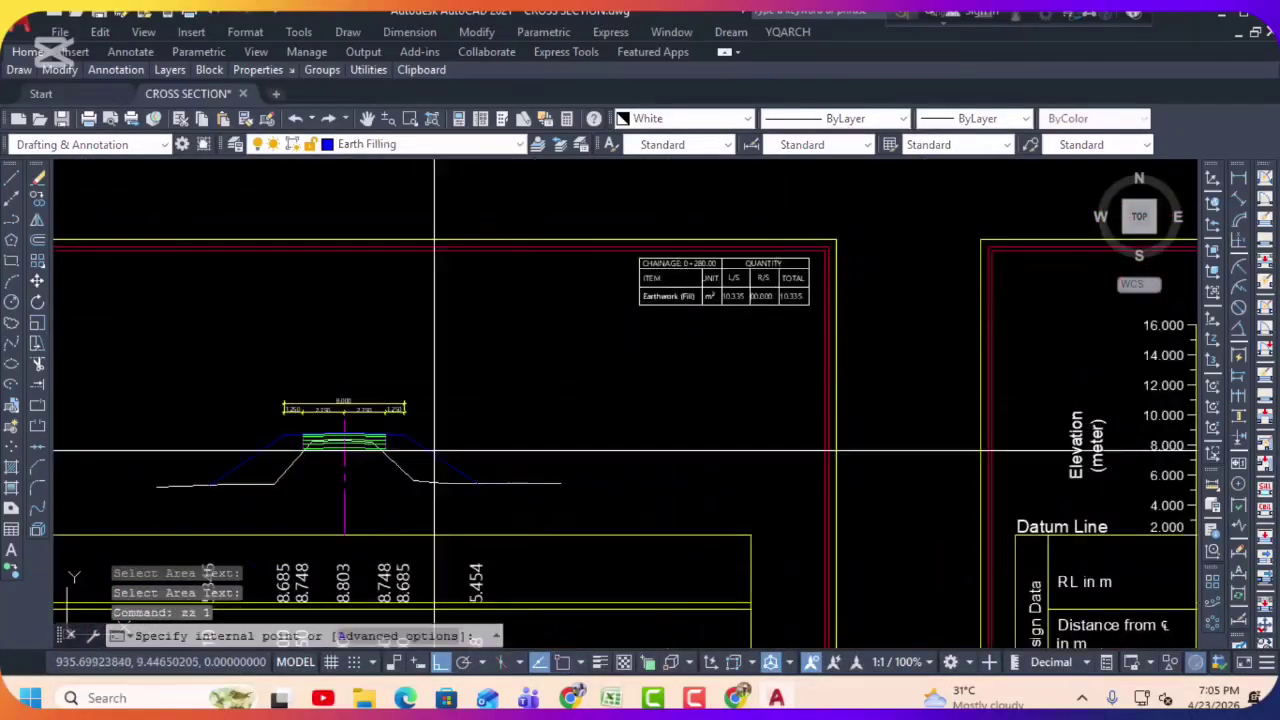
{"action": "left_click", "coordinate": [417, 450]}
{"action": "key", "text": "Return"}
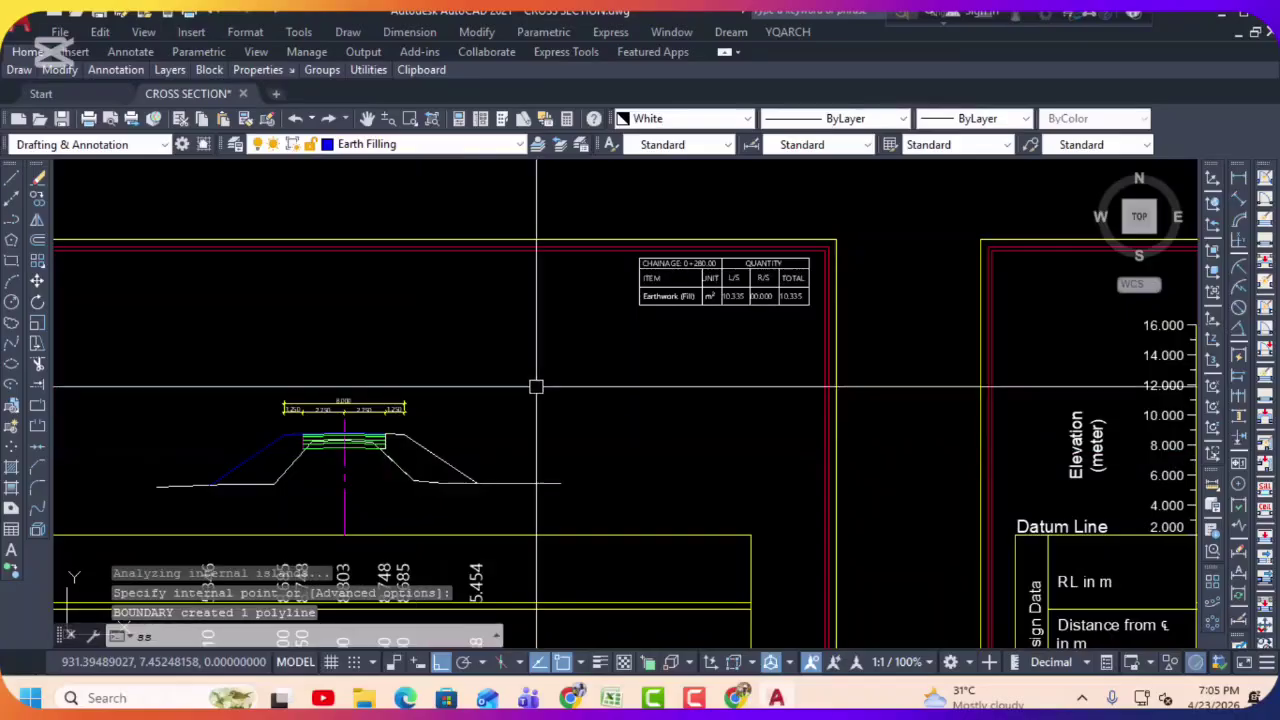
{"action": "scroll", "coordinate": [785, 278], "scroll_direction": "up", "scroll_amount": 4}
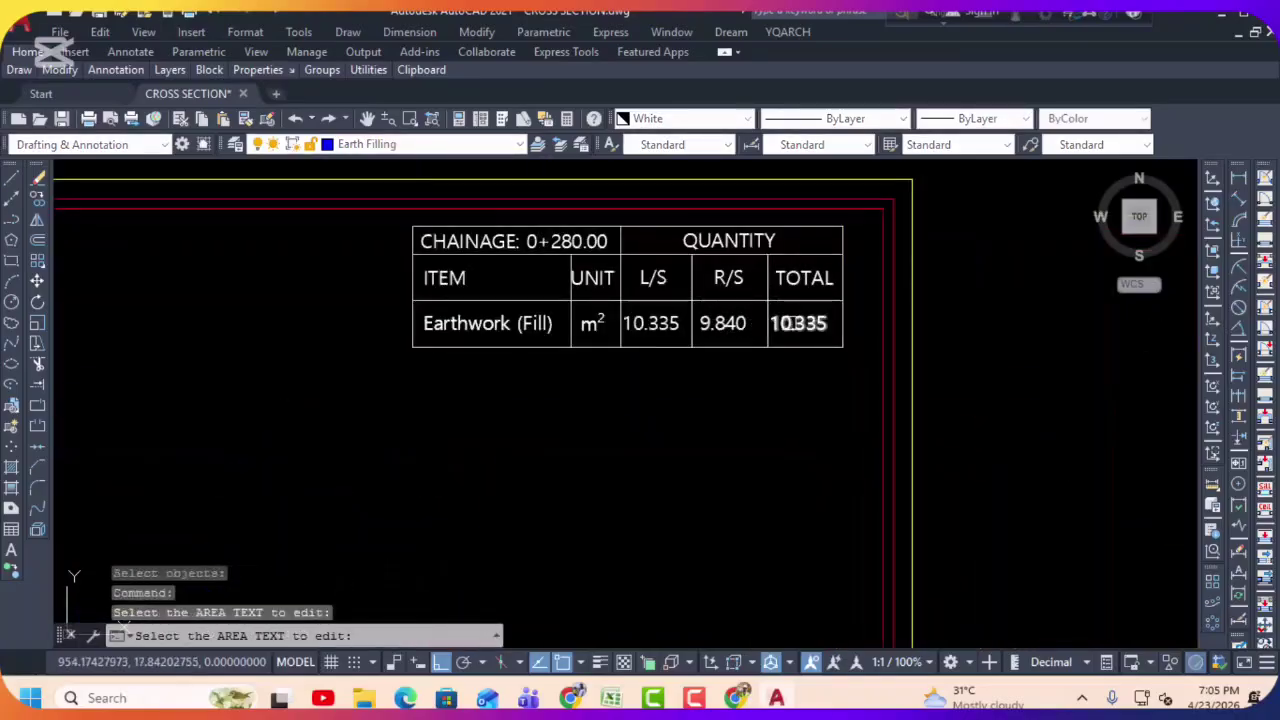
Step: Create a boundary of the right-side fill area at chainage 0+320.00, enter its area under R/S and add it to TOTAL
{"action": "scroll", "coordinate": [785, 323], "scroll_direction": "down", "scroll_amount": 3}
{"action": "middle_click_drag", "start_coordinate": [785, 323], "coordinate": [480, 314]}
{"action": "scroll", "coordinate": [663, 309], "scroll_direction": "up", "scroll_amount": 1}
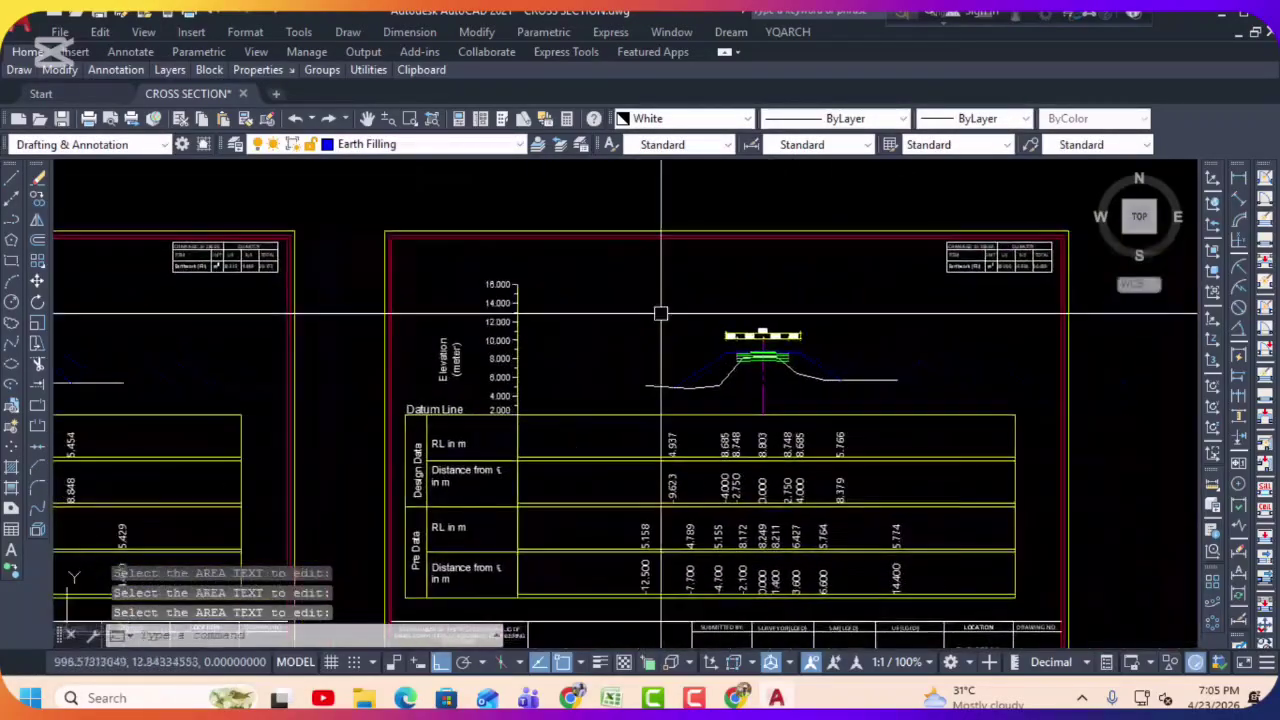
{"action": "scroll", "coordinate": [630, 414], "scroll_direction": "up", "scroll_amount": 2}
{"action": "middle_click_drag", "start_coordinate": [630, 414], "coordinate": [789, 269]}
{"action": "key", "text": "Escape"}
{"action": "key", "text": "Escape"}
{"action": "type", "text": "zz"}
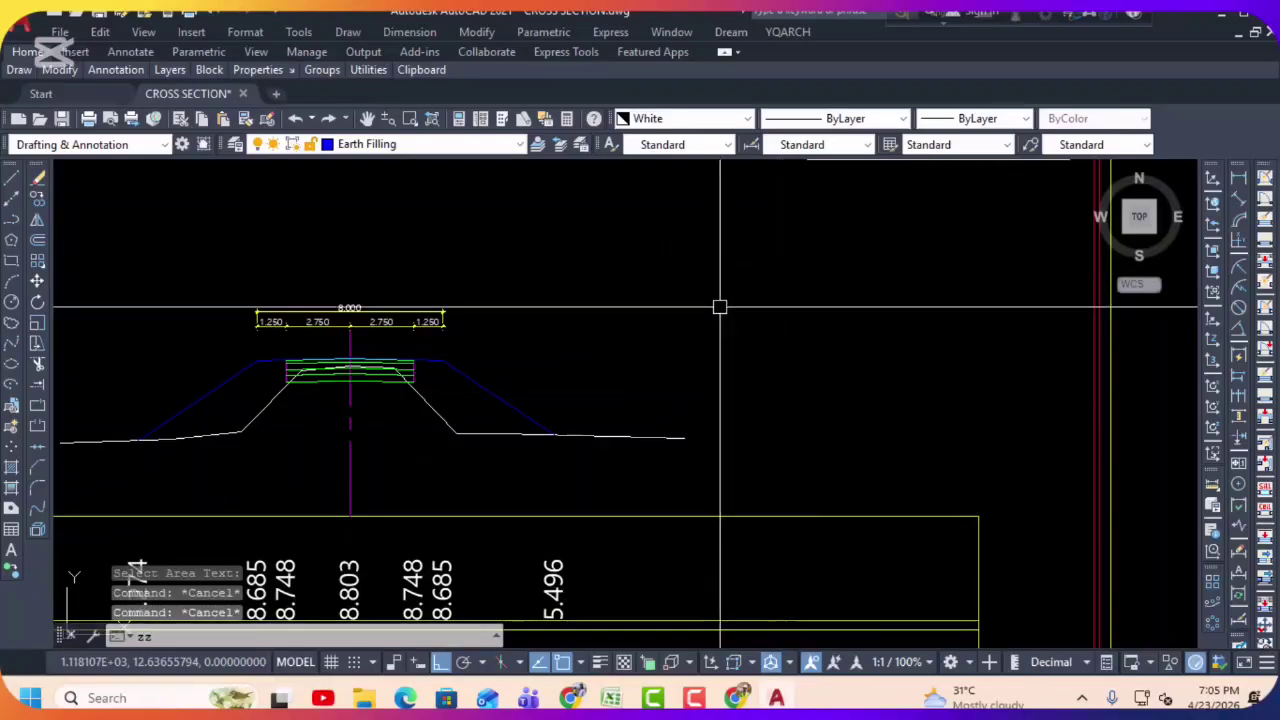
{"action": "key", "text": "Return"}
{"action": "left_click", "coordinate": [458, 403]}
{"action": "key", "text": "Return"}
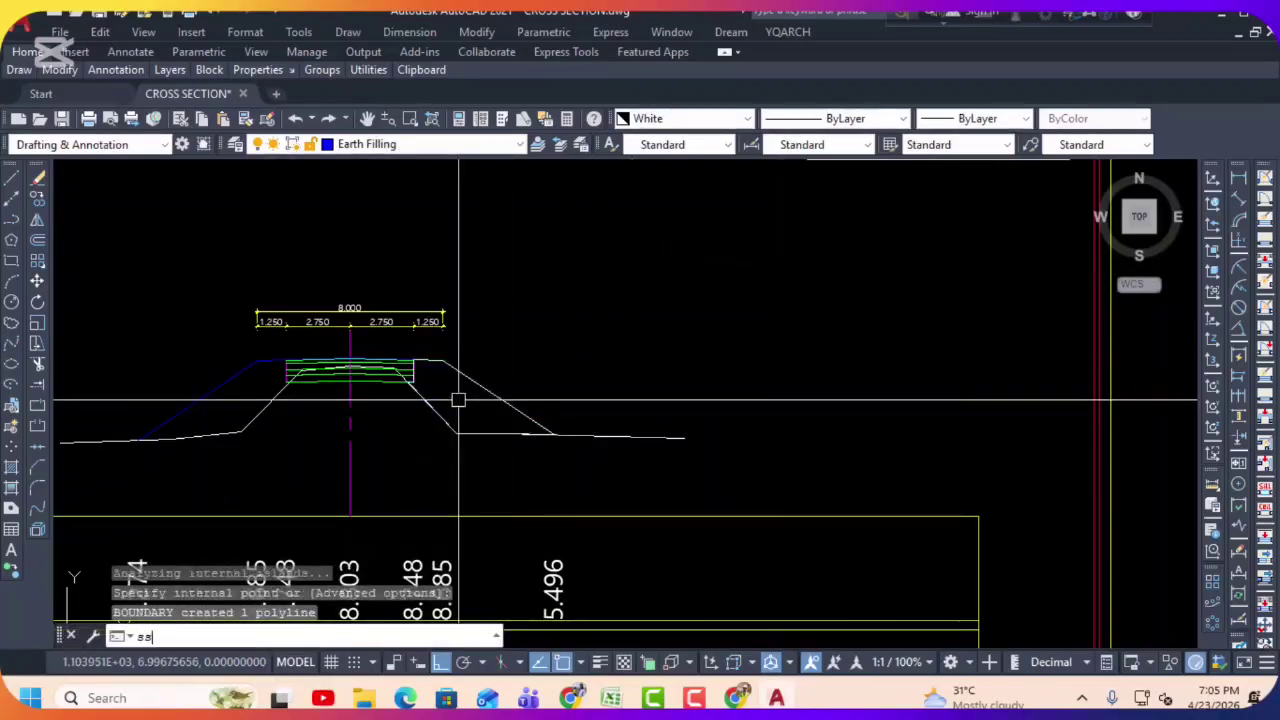
{"action": "key", "text": "Return"}
{"action": "middle_click_drag", "start_coordinate": [808, 236], "coordinate": [598, 391]}
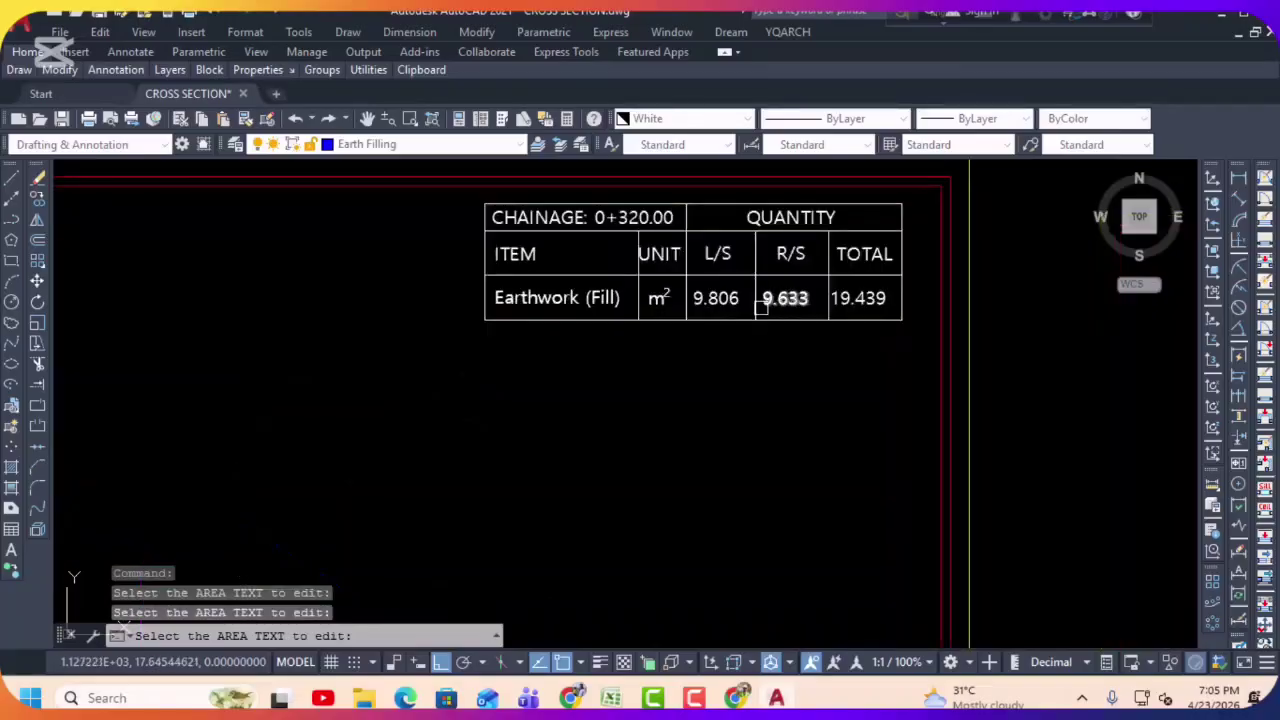
{"action": "key", "text": "Escape"}
{"action": "key", "text": "Escape"}
Step: Create a boundary of the left-side fill area at chainage 0+340.00 and write its area into the L/S and TOTAL cells
{"action": "scroll", "coordinate": [790, 308], "scroll_direction": "down", "scroll_amount": 5}
{"action": "middle_click_drag", "start_coordinate": [948, 313], "coordinate": [648, 313]}
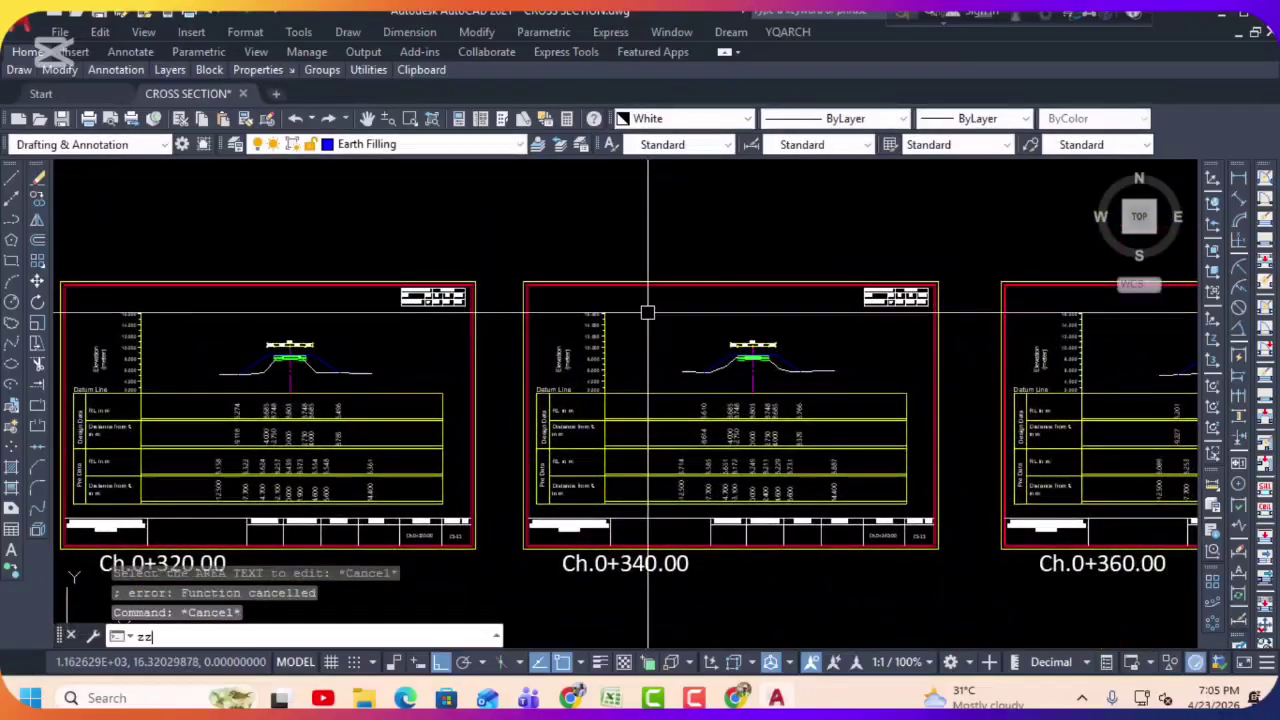
{"action": "type", "text": "zz"}
{"action": "key", "text": "Return"}
{"action": "scroll", "coordinate": [650, 315], "scroll_direction": "up", "scroll_amount": 6}
{"action": "left_click", "coordinate": [697, 334]}
{"action": "key", "text": "Return"}
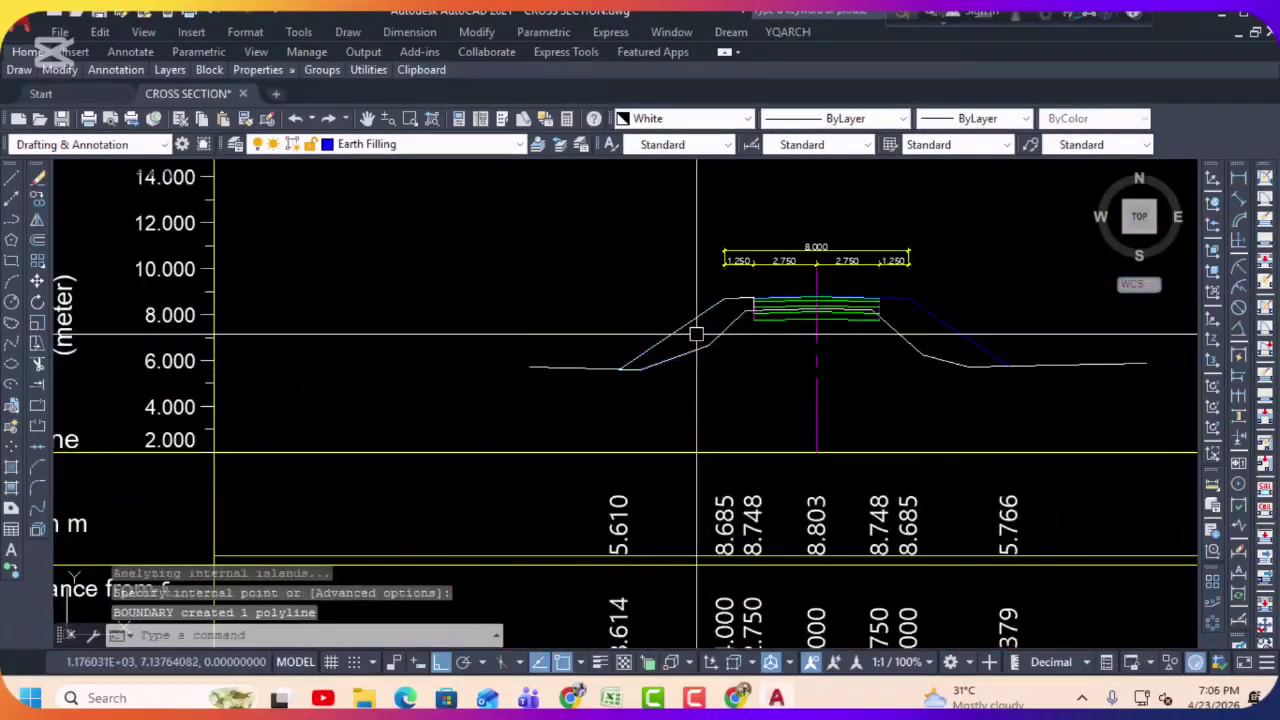
{"action": "type", "text": "xx"}
{"action": "key", "text": "Return"}
{"action": "type", "text": "l"}
{"action": "key", "text": "Return"}
{"action": "key", "text": "Return"}
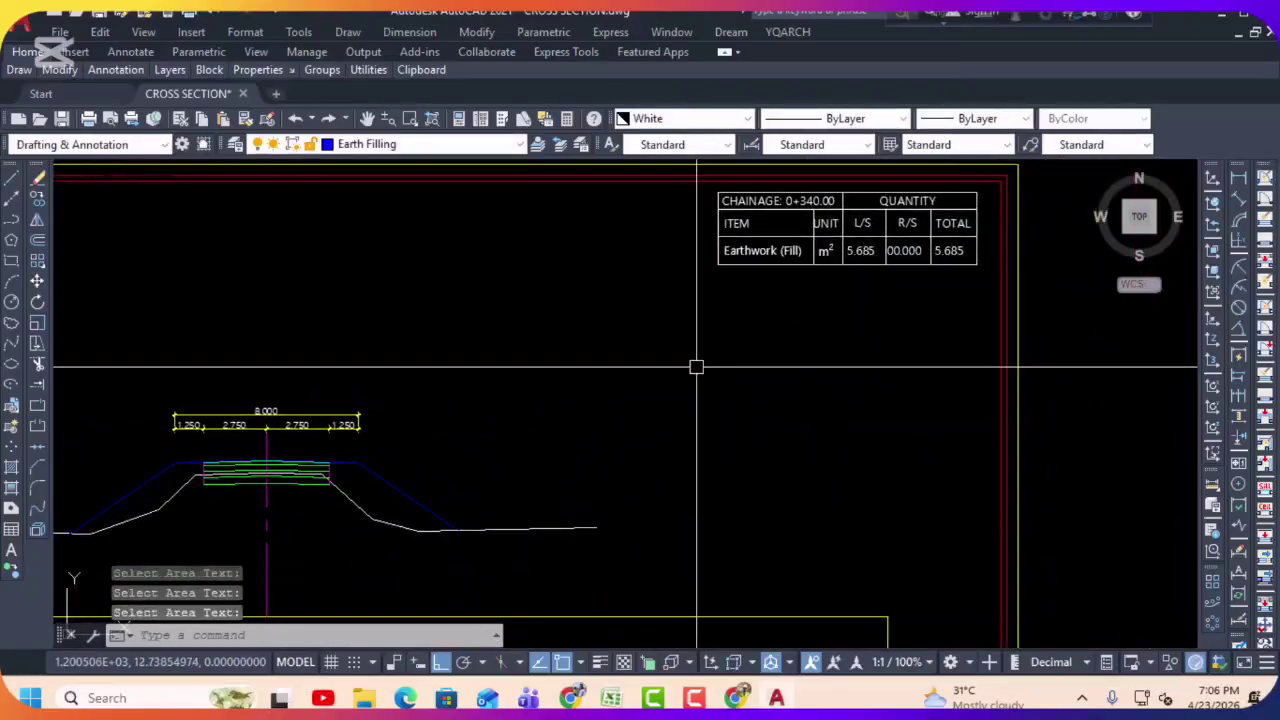
Step: Create a boundary of the right-side fill area at chainage 0+340.00, enter its area under R/S and add it to TOTAL
{"action": "type", "text": "zz"}
{"action": "key", "text": "Return"}
{"action": "left_click", "coordinate": [376, 494]}
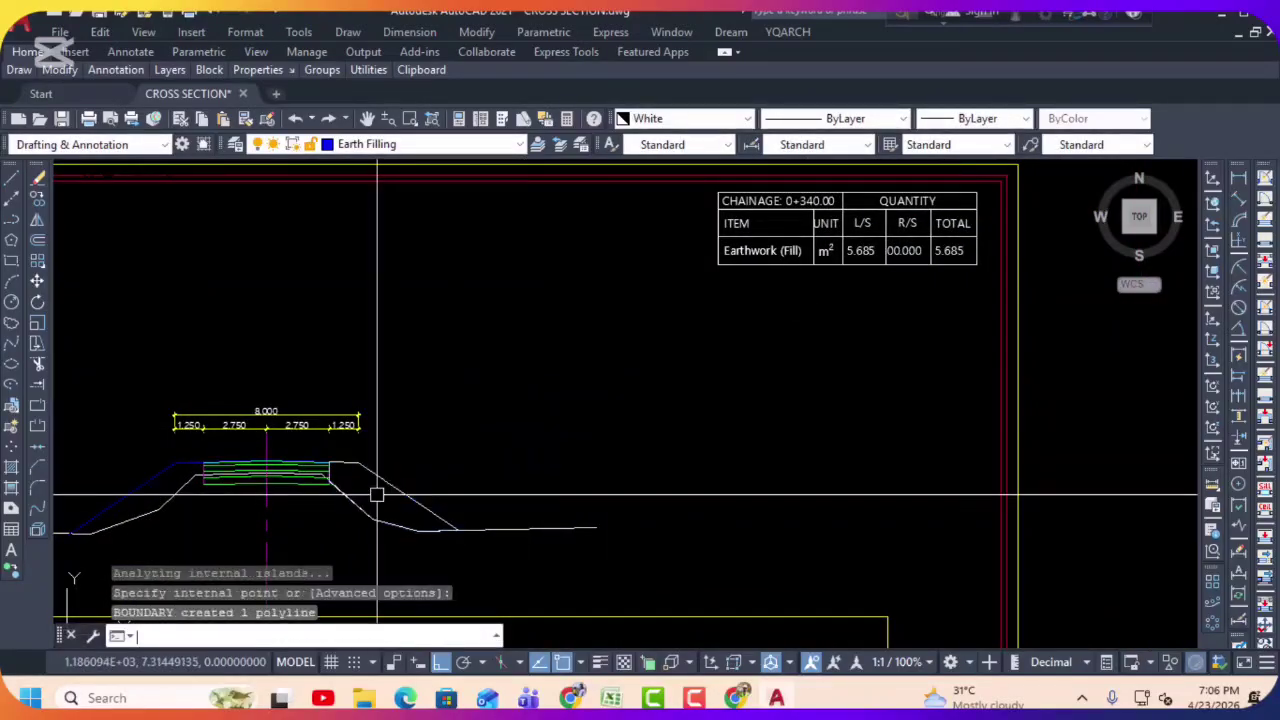
{"action": "type", "text": "xx"}
{"action": "key", "text": "Return"}
{"action": "type", "text": "l"}
{"action": "key", "text": "Return"}
{"action": "key", "text": "Return"}
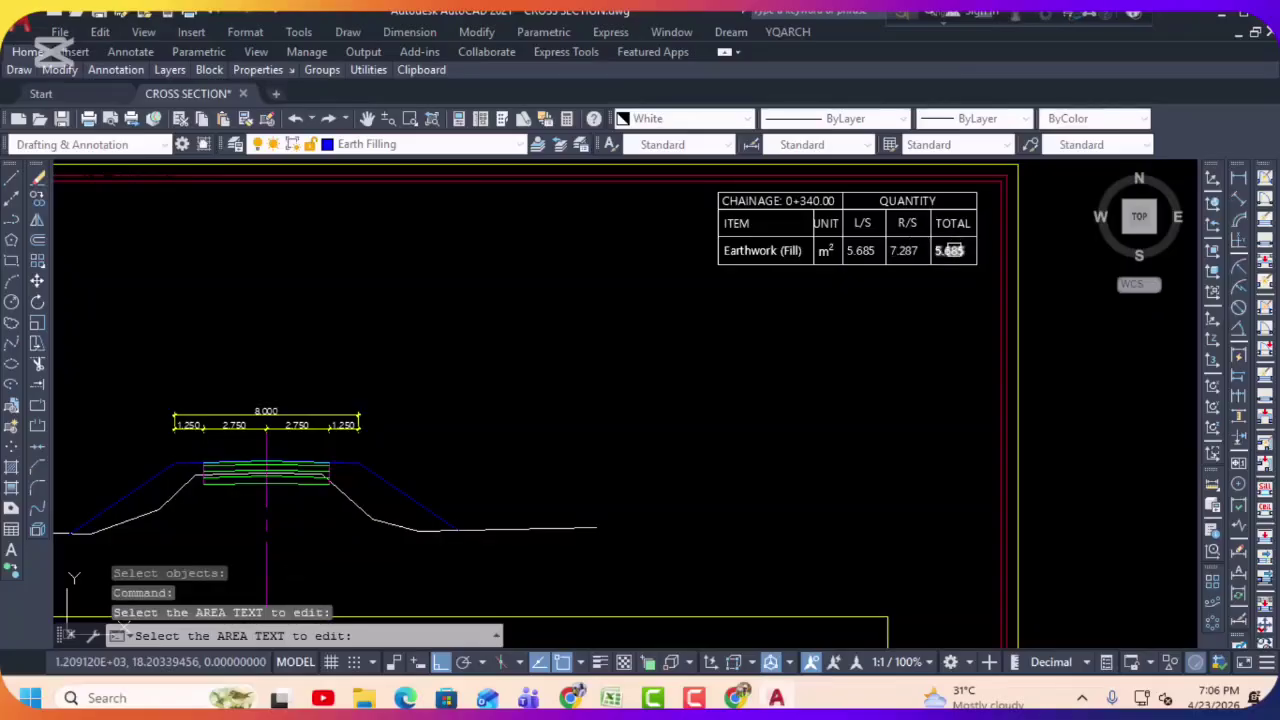
{"action": "left_click", "coordinate": [949, 250]}
{"action": "key", "text": "Return"}
{"action": "scroll", "coordinate": [930, 295], "scroll_direction": "down", "scroll_amount": 3}
{"action": "middle_click_drag", "start_coordinate": [946, 306], "coordinate": [637, 325]}
{"action": "key", "text": "Escape"}
{"action": "key", "text": "Escape"}
Step: Create a boundary of the left-side fill area at chainage 0+360.00 and write its area into the L/S and TOTAL cells
{"action": "type", "text": "bo"}
{"action": "key", "text": "Return"}
{"action": "scroll", "coordinate": [637, 325], "scroll_direction": "up", "scroll_amount": 5}
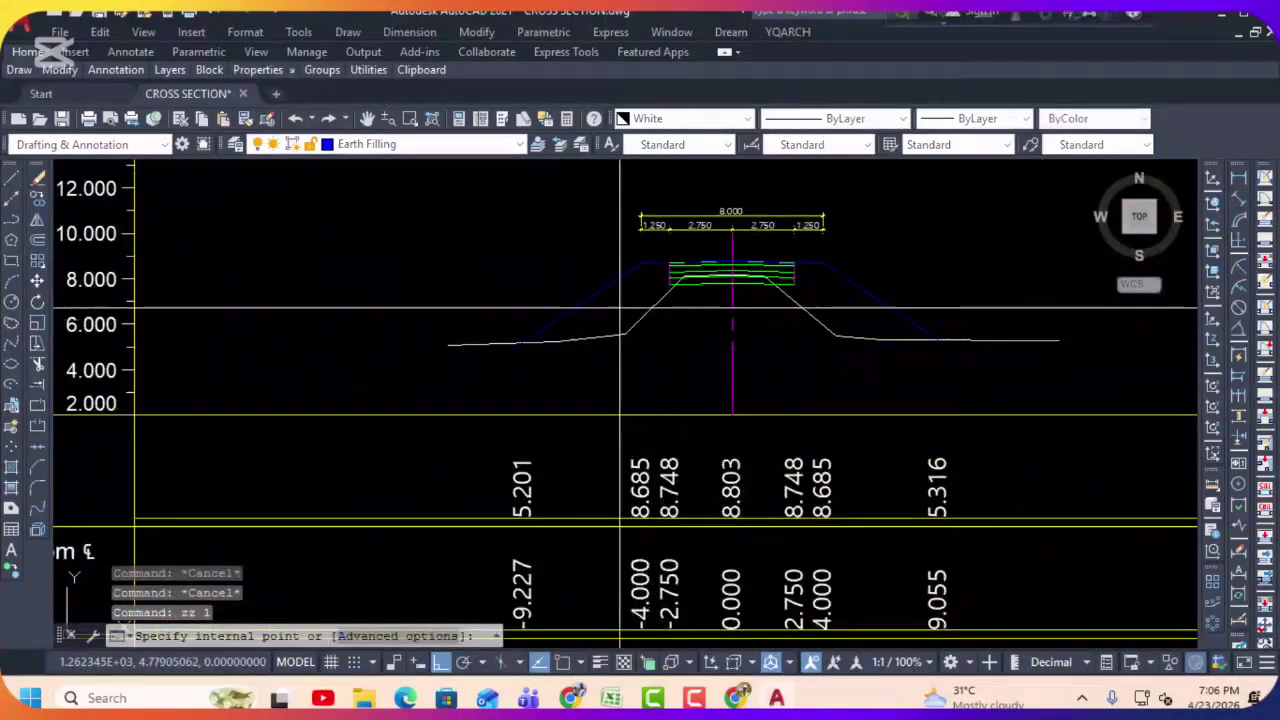
{"action": "left_click", "coordinate": [616, 309]}
{"action": "key", "text": "Return"}
{"action": "type", "text": "ea"}
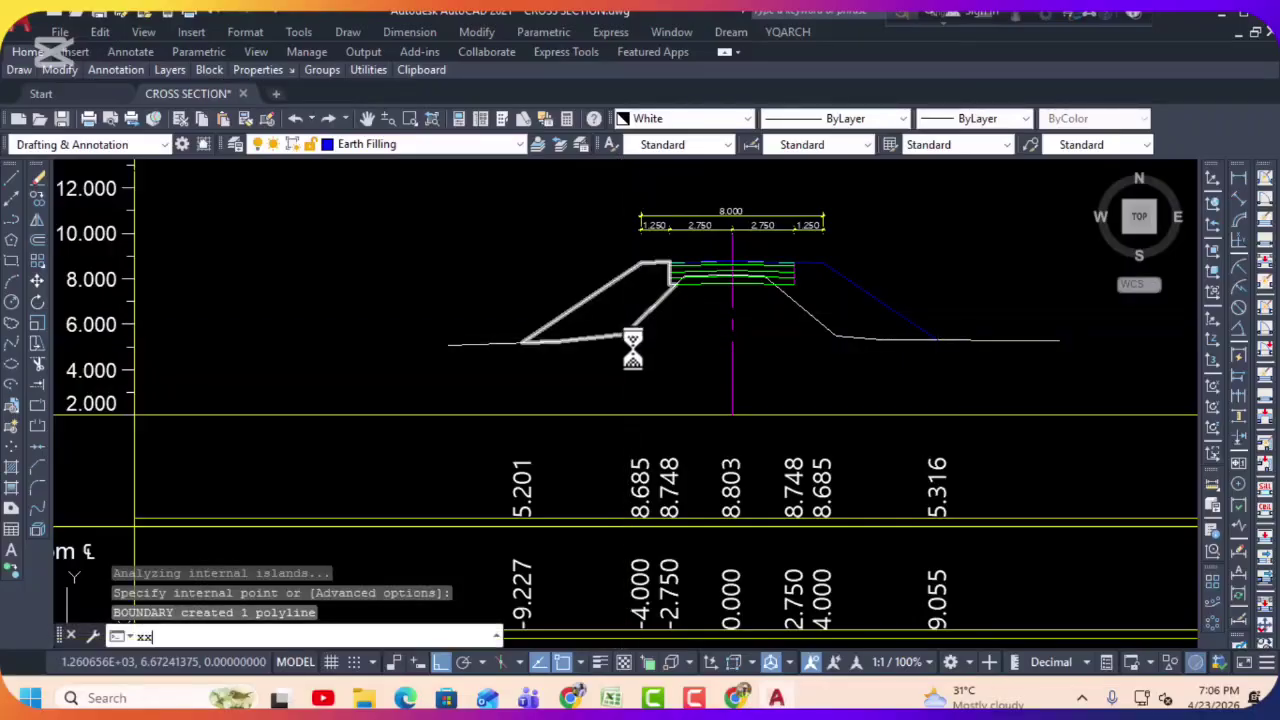
{"action": "key", "text": "Return"}
{"action": "scroll", "coordinate": [632, 334], "scroll_direction": "down", "scroll_amount": 5}
{"action": "scroll", "coordinate": [752, 318], "scroll_direction": "up", "scroll_amount": 5}
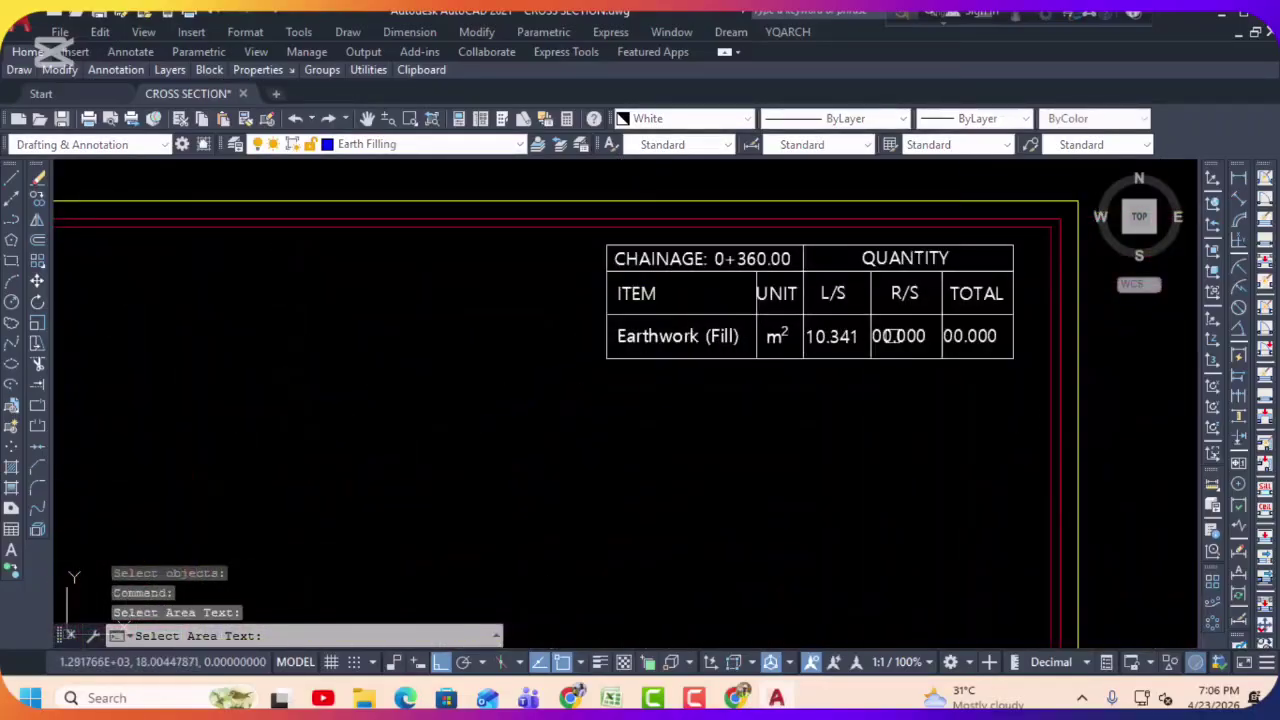
{"action": "left_click", "coordinate": [950, 336]}
Step: Create a boundary of the right-side fill area at chainage 0+360.00, enter its area under R/S and add it to TOTAL
{"action": "type", "text": "aa"}
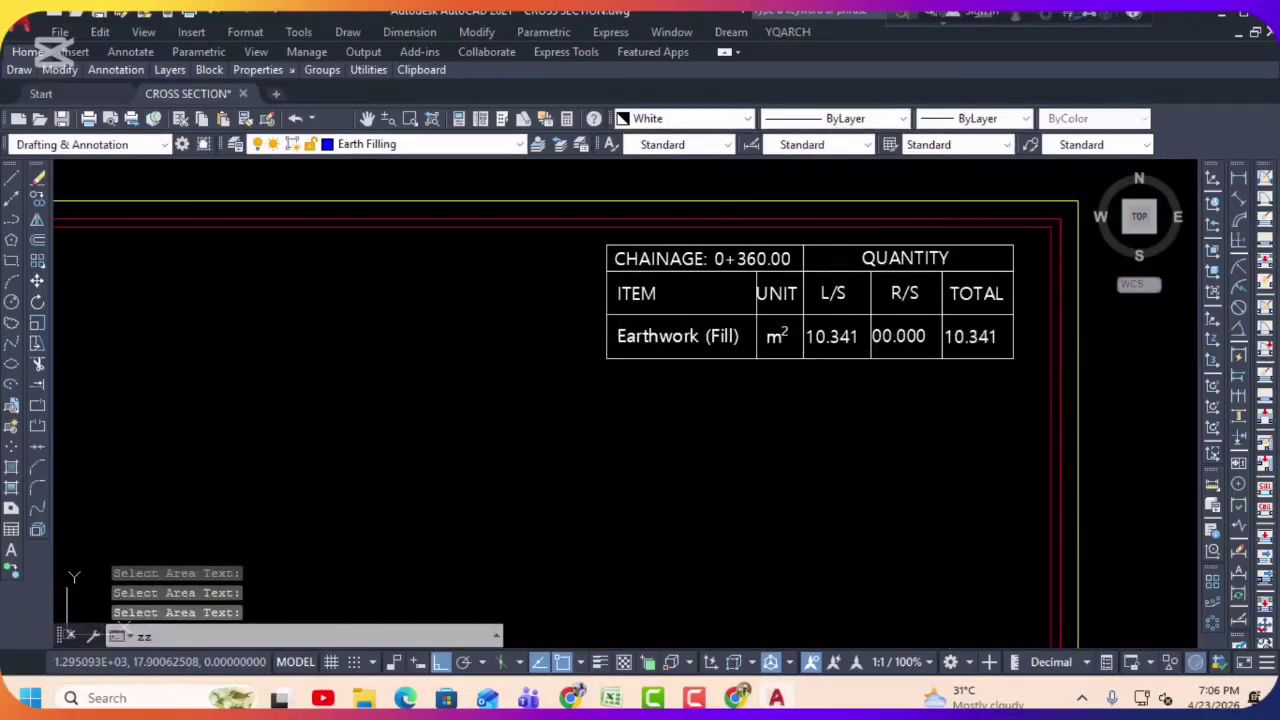
{"action": "key", "text": "Return"}
{"action": "middle_click_drag", "start_coordinate": [563, 452], "coordinate": [720, 266]}
{"action": "scroll", "coordinate": [720, 266], "scroll_direction": "down", "scroll_amount": 2}
{"action": "left_click", "coordinate": [405, 440]}
{"action": "key", "text": "Return"}
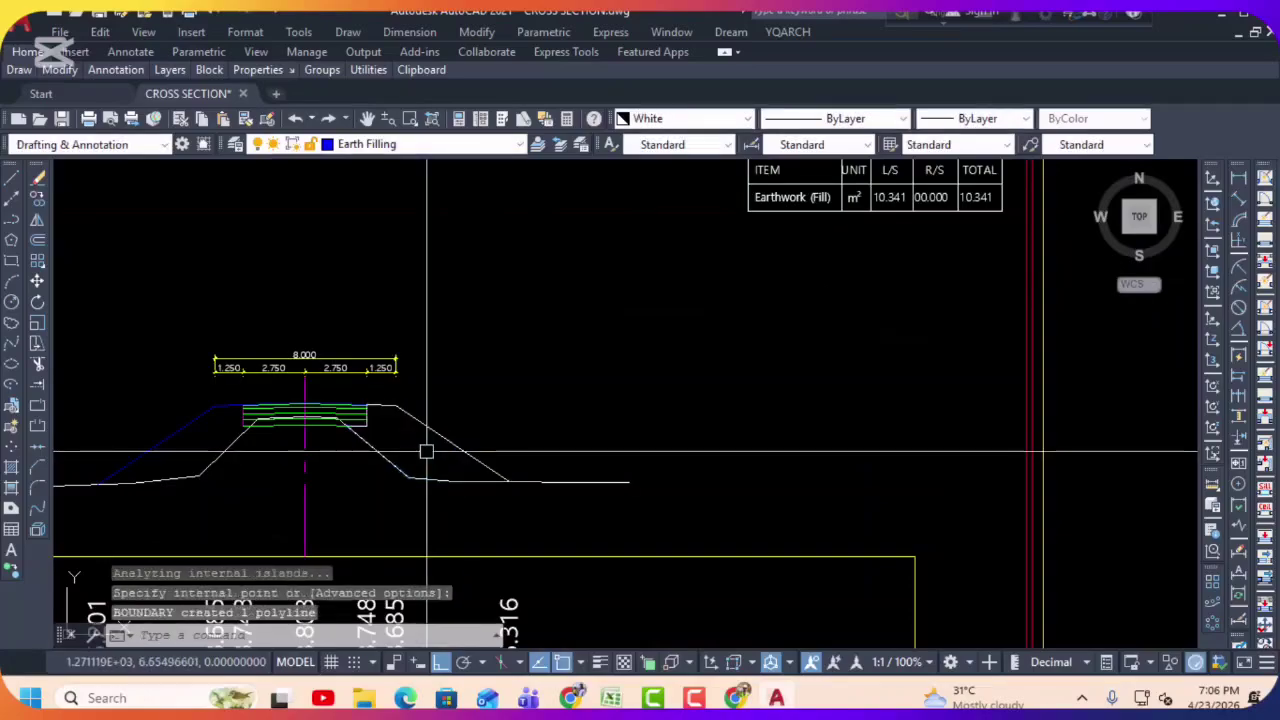
{"action": "key", "text": "Return"}
{"action": "scroll", "coordinate": [709, 303], "scroll_direction": "up", "scroll_amount": 4}
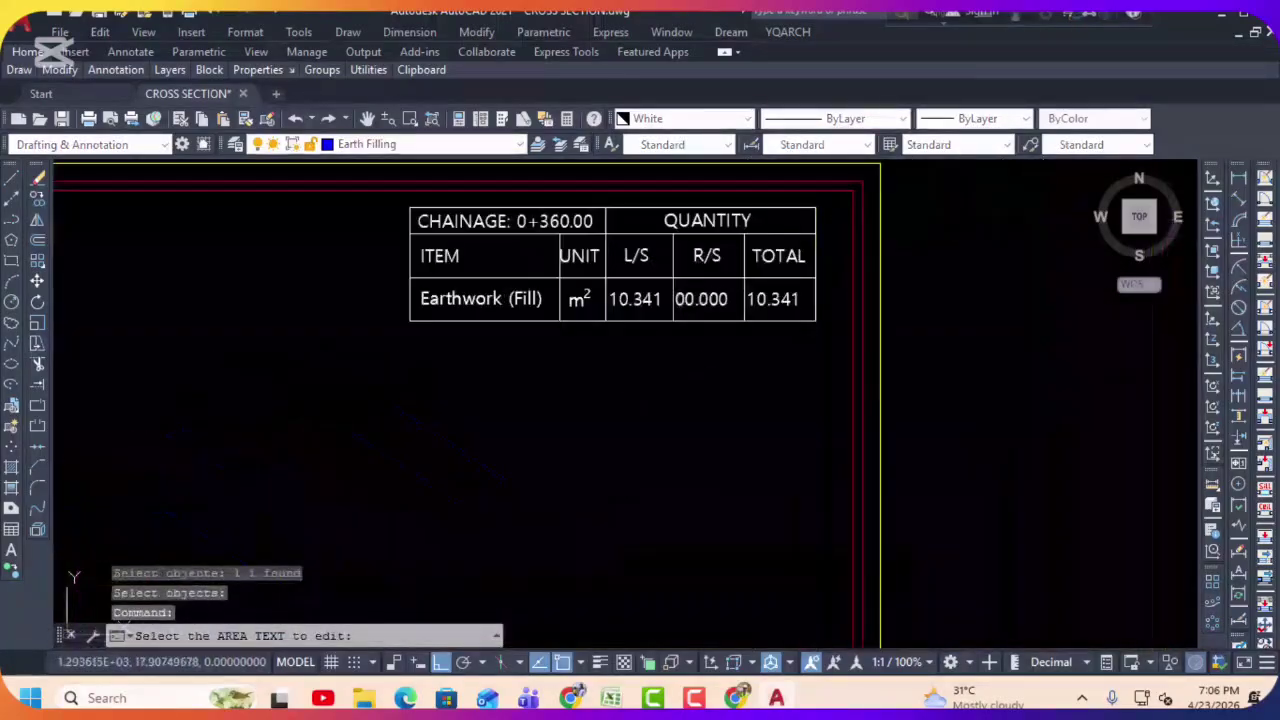
{"action": "left_click", "coordinate": [770, 300]}
{"action": "scroll", "coordinate": [757, 306], "scroll_direction": "down", "scroll_amount": 5}
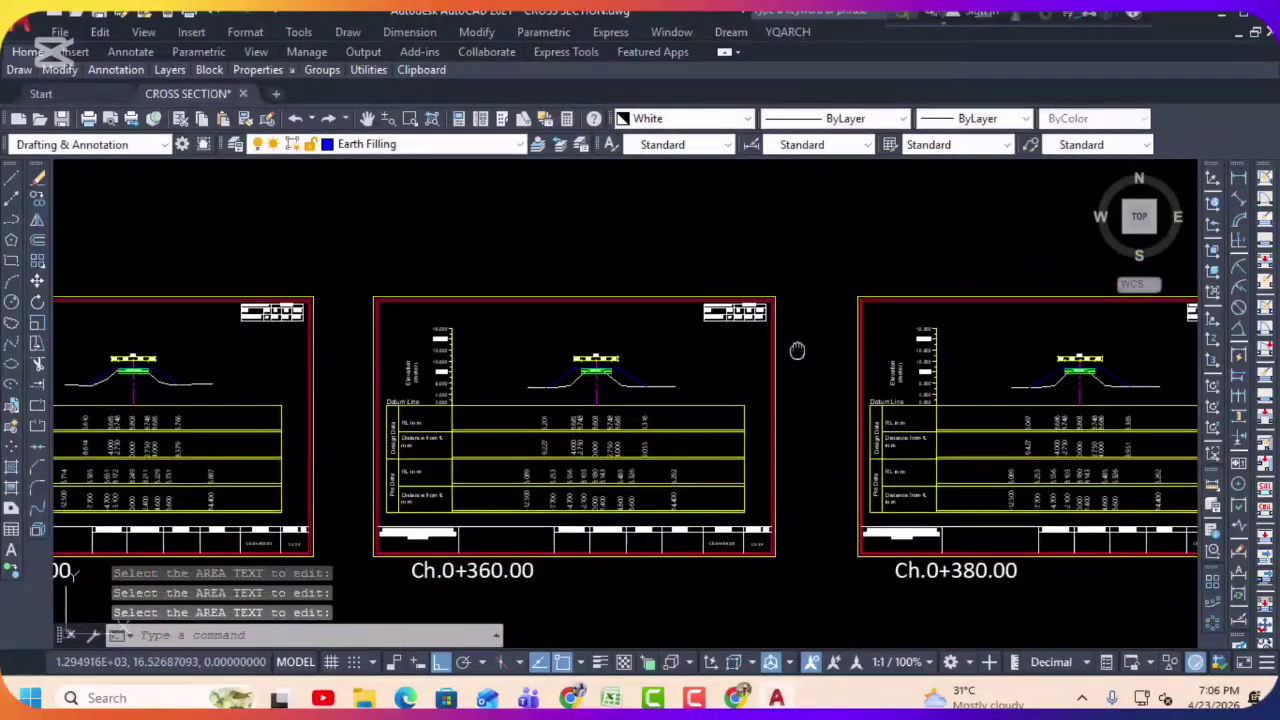
Step: Create a first boundary of the left-side fill area at chainage 0+380.00 and write its area into the L/S and TOTAL cells
{"action": "middle_click_drag", "start_coordinate": [863, 591], "coordinate": [618, 427]}
{"action": "key", "text": "Escape"}
{"action": "key", "text": "Escape"}
{"action": "type", "text": "bo"}
{"action": "key", "text": "Return"}
{"action": "scroll", "coordinate": [700, 290], "scroll_direction": "up", "scroll_amount": 3}
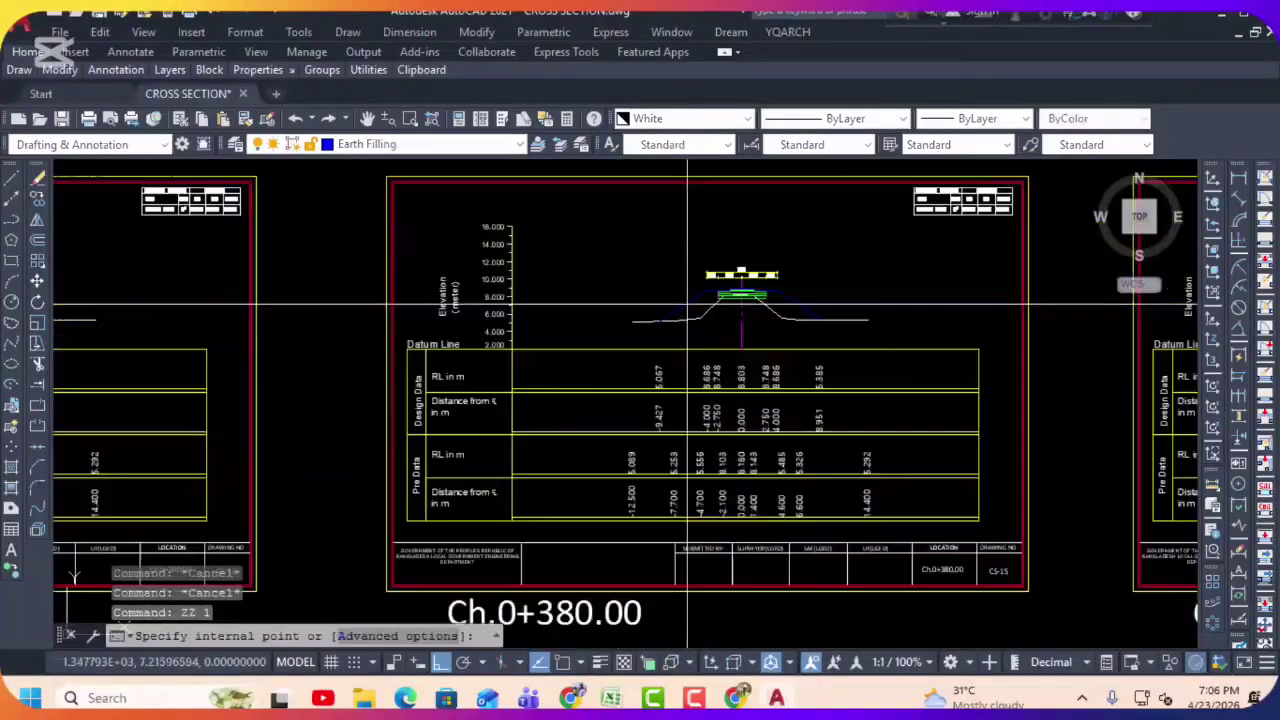
{"action": "scroll", "coordinate": [700, 307], "scroll_direction": "up", "scroll_amount": 4}
{"action": "left_click", "coordinate": [700, 307]}
{"action": "key", "text": "Return"}
{"action": "type", "text": "aa"}
{"action": "key", "text": "Return"}
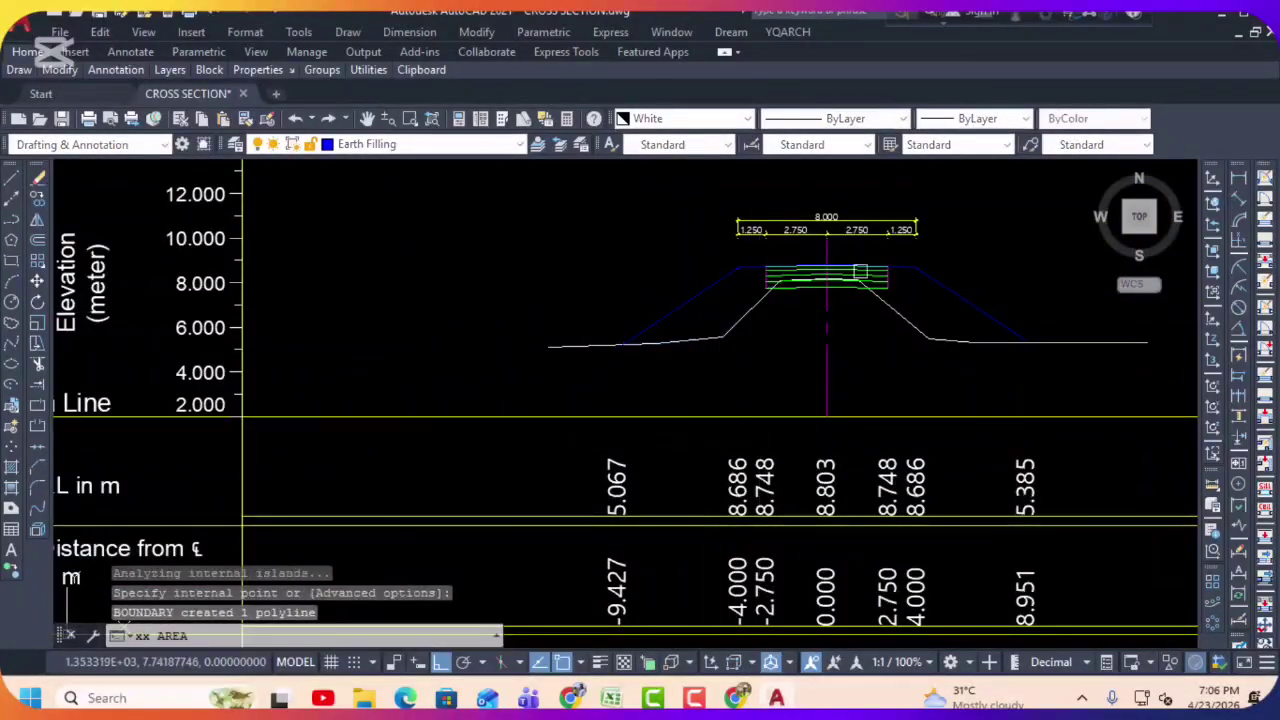
{"action": "middle_click_drag", "start_coordinate": [860, 271], "coordinate": [530, 391]}
{"action": "middle_click_drag", "start_coordinate": [866, 297], "coordinate": [781, 289]}
{"action": "left_click", "coordinate": [782, 290]}
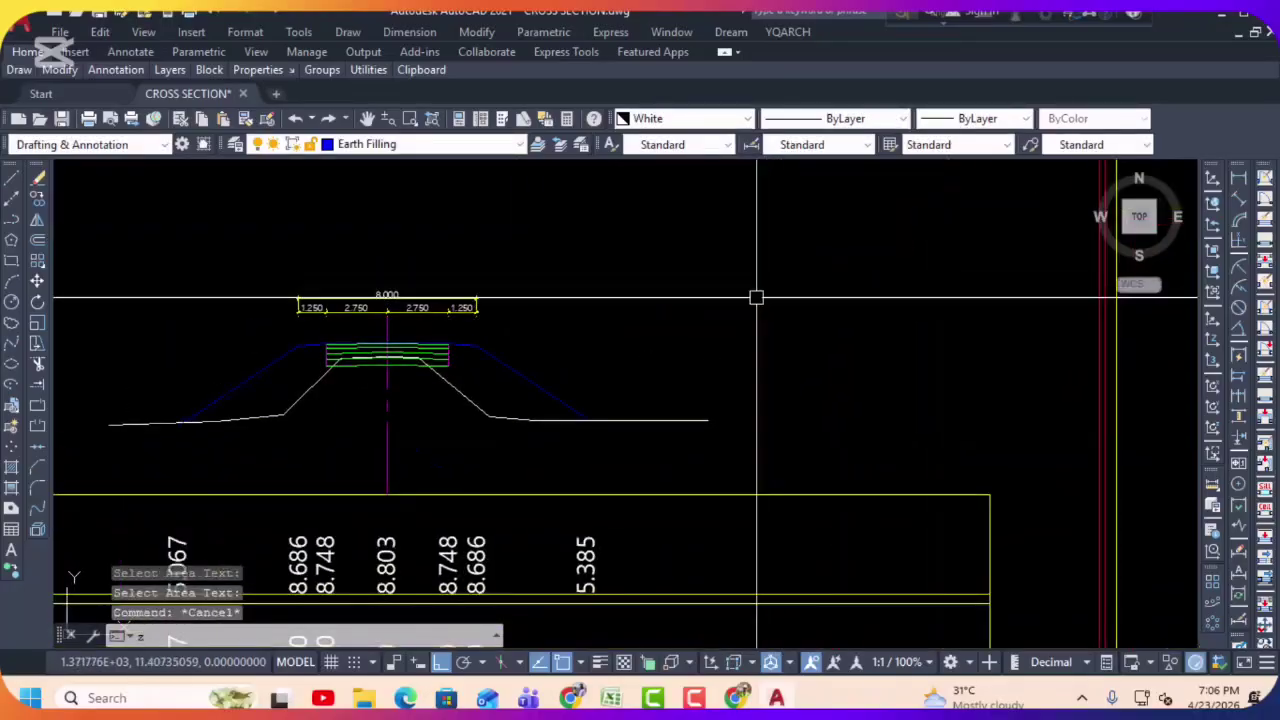
Step: Try to create a boundary of the right-side fill area at chainage 0+380.00 and erase the unwanted boundary polylines
{"action": "type", "text": "bo"}
{"action": "key", "text": "Return"}
{"action": "left_click", "coordinate": [482, 378]}
{"action": "key", "text": "Return"}
{"action": "key", "text": "Escape"}
{"action": "key", "text": "Escape"}
{"action": "key", "text": "Escape"}
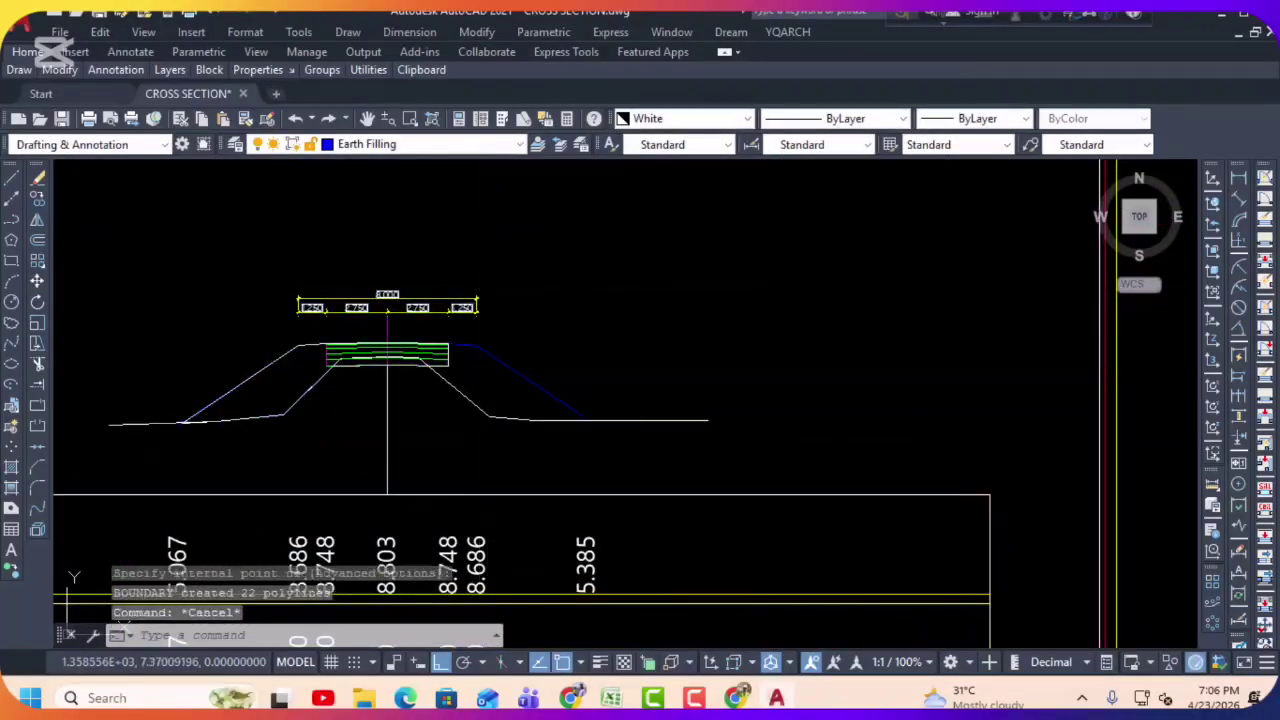
{"action": "left_click", "coordinate": [219, 390]}
{"action": "key", "text": "Delete"}
{"action": "scroll", "coordinate": [219, 390], "scroll_direction": "down", "scroll_amount": 3}
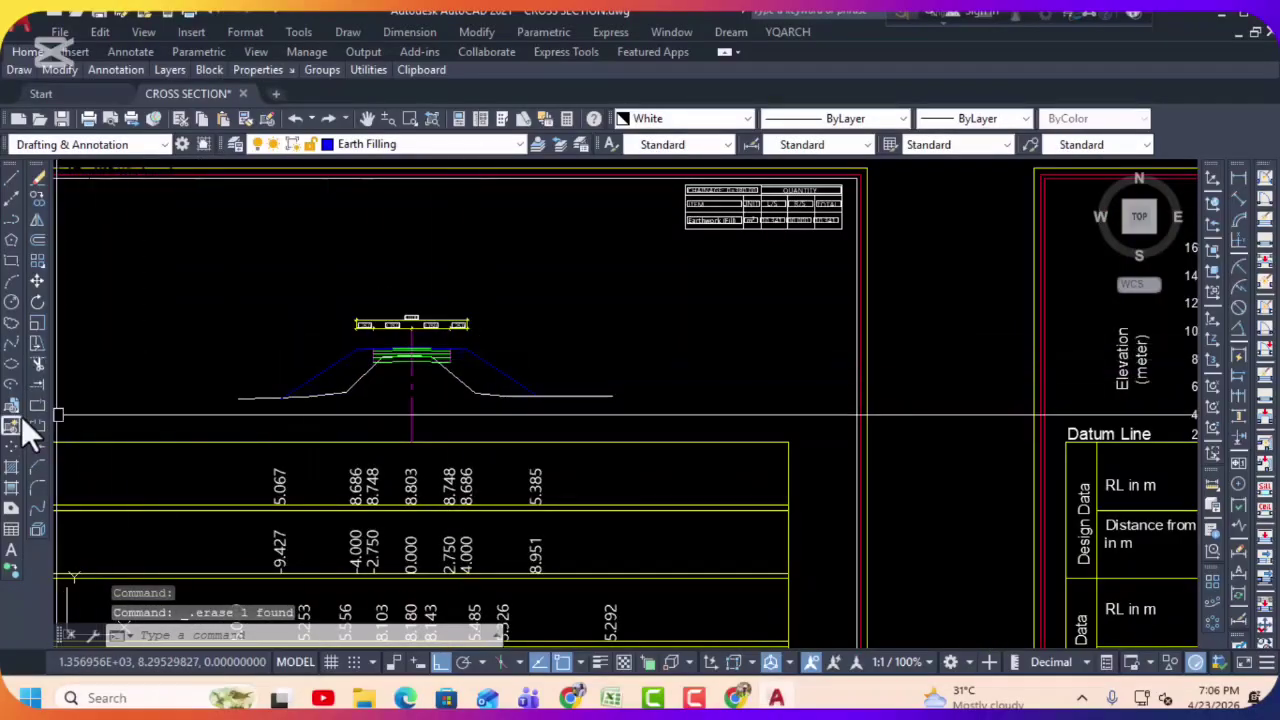
Step: Try to extend the right embankment slope line to the ground line at chainage 0+380.00
{"action": "left_click", "coordinate": [37, 384]}
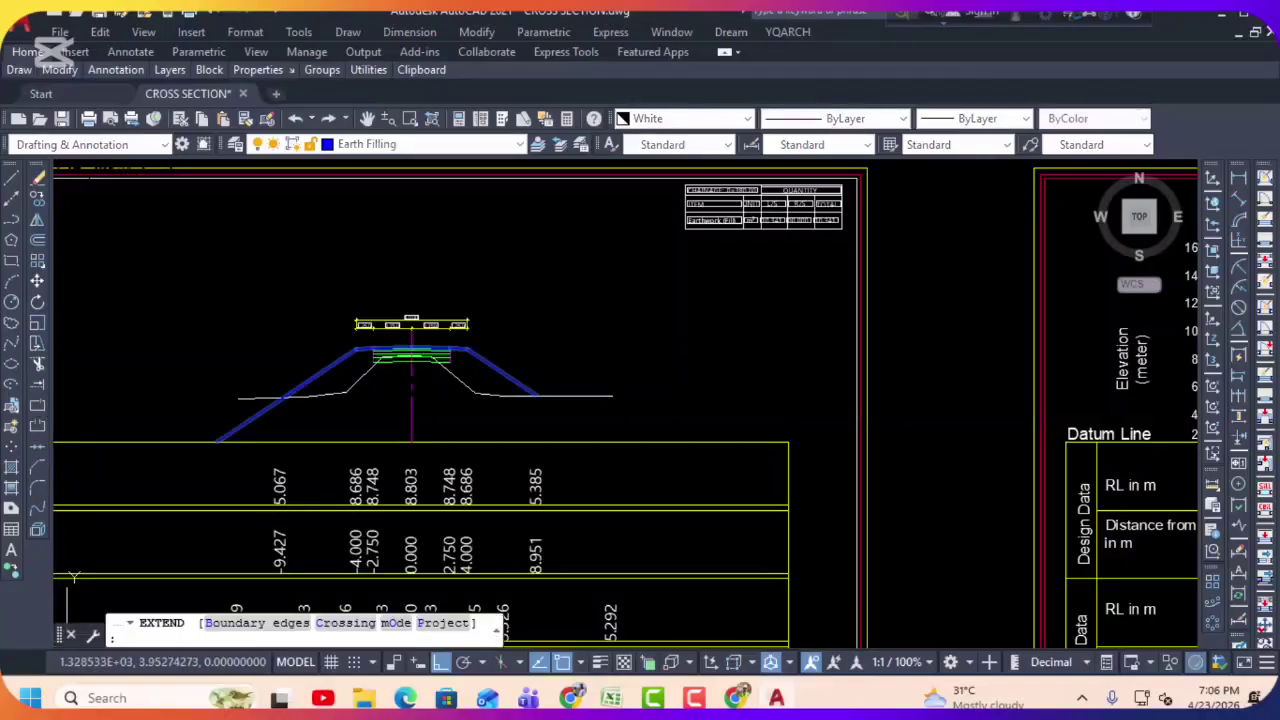
{"action": "right_click", "coordinate": [452, 358]}
{"action": "left_click", "coordinate": [500, 370]}
{"action": "scroll", "coordinate": [519, 383], "scroll_direction": "up", "scroll_amount": 2}
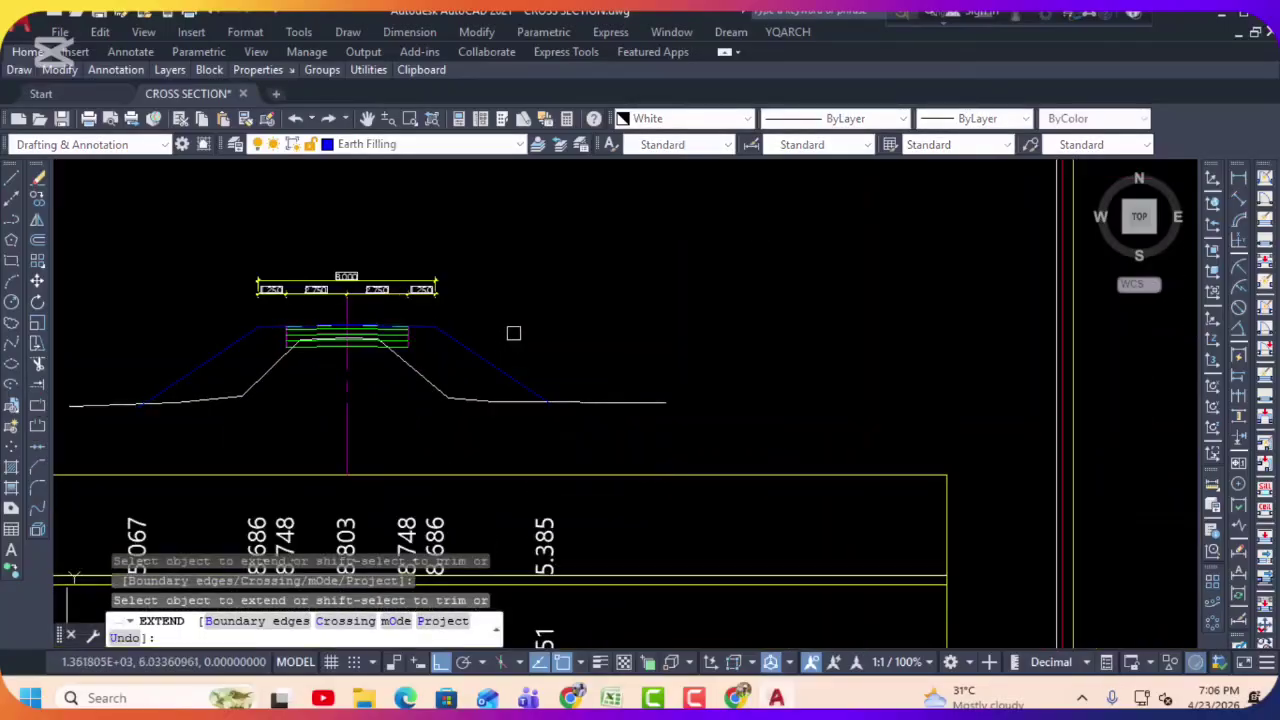
{"action": "key", "text": "Escape"}
{"action": "key", "text": "Escape"}
Step: Retry the right-side fill boundary at chainage 0+380.00 and undo all changes made to this cross section
{"action": "type", "text": "zz"}
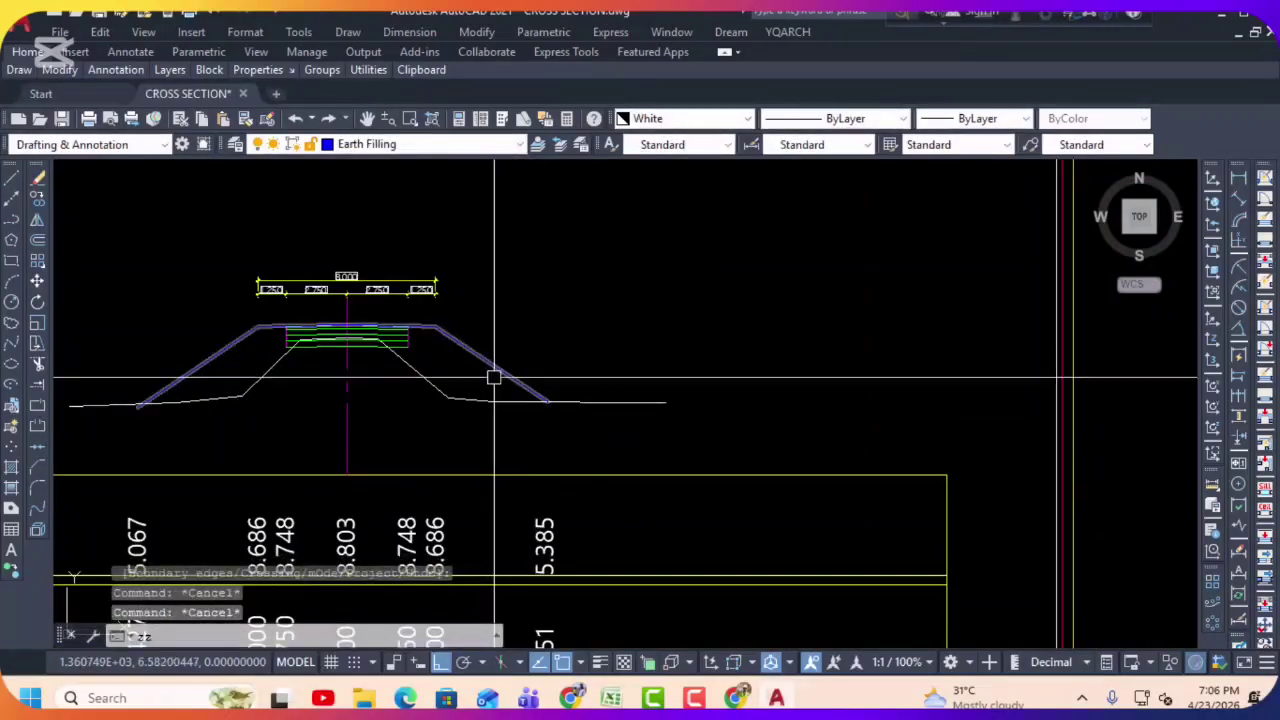
{"action": "key", "text": "Return"}
{"action": "left_click", "coordinate": [466, 374]}
{"action": "key", "text": "Return"}
{"action": "key", "text": "ctrl+z"}
{"action": "key", "text": "ctrl+z"}
{"action": "key", "text": "ctrl+z"}
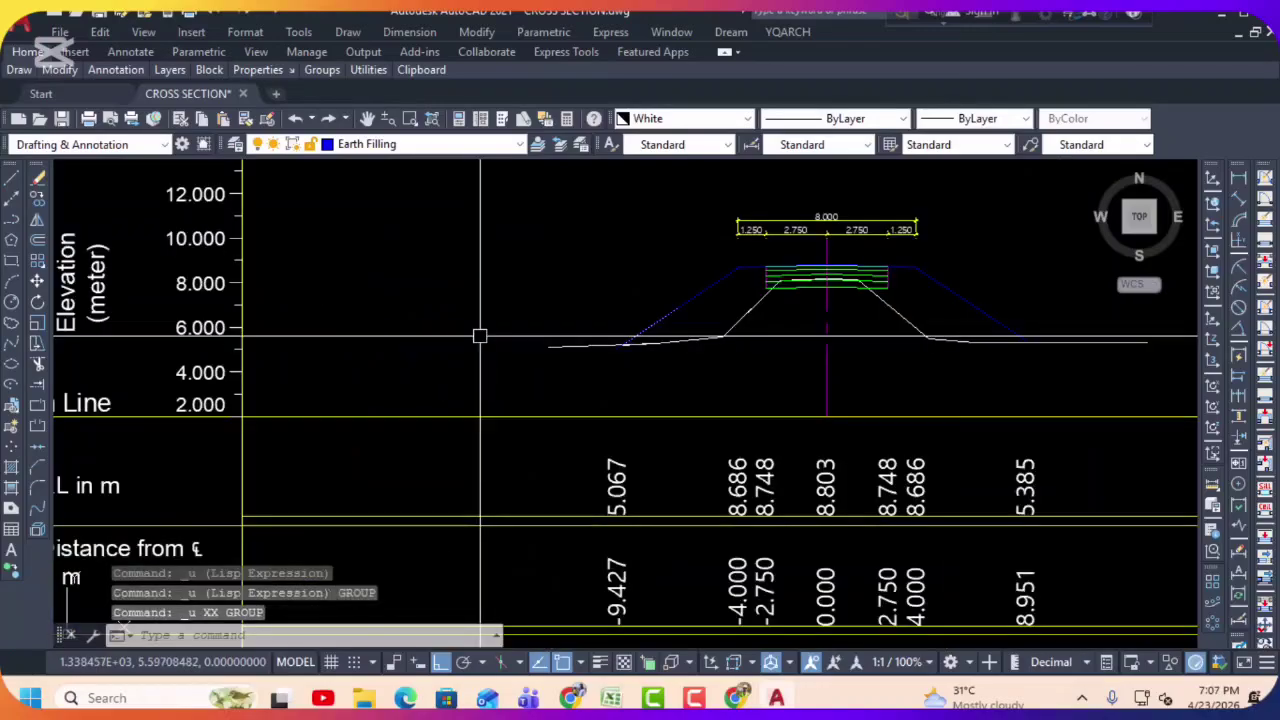
Step: Extend the right end of the blue embankment slope line to the ground line at chainage 0+380.00
{"action": "scroll", "coordinate": [480, 337], "scroll_direction": "down", "scroll_amount": 5}
{"action": "scroll", "coordinate": [866, 248], "scroll_direction": "up", "scroll_amount": 6}
{"action": "scroll", "coordinate": [866, 248], "scroll_direction": "down", "scroll_amount": 5}
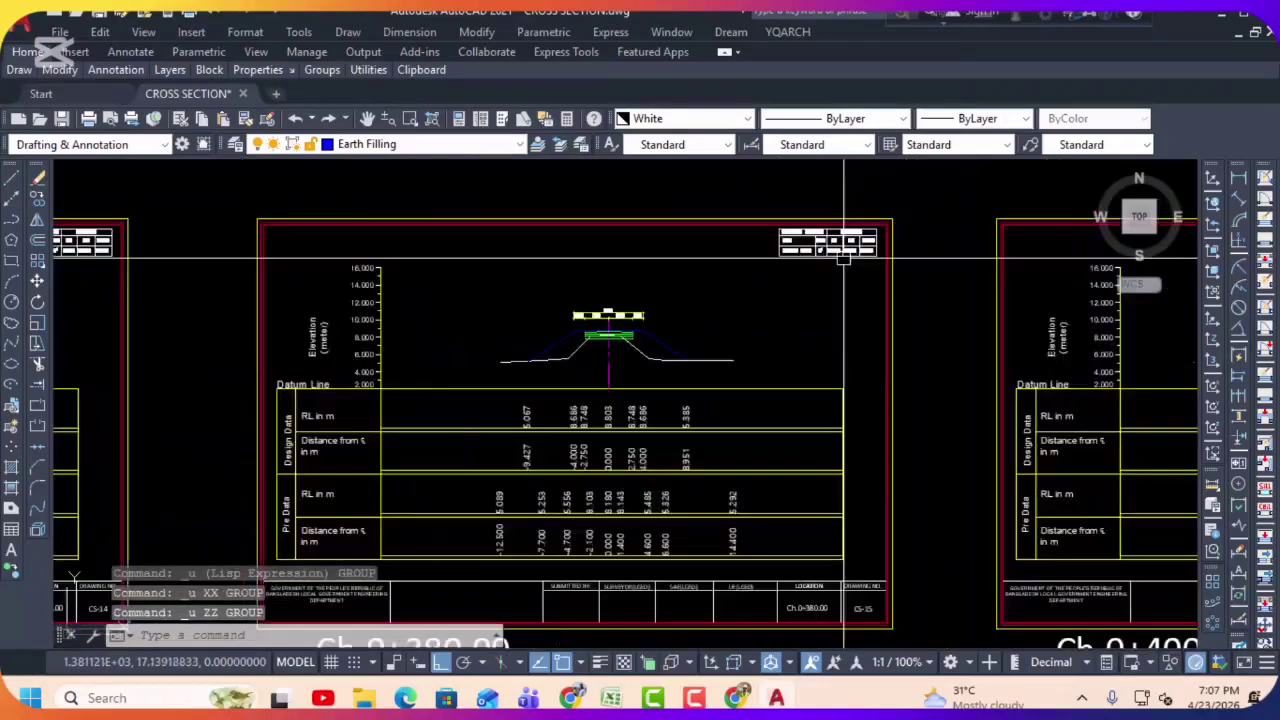
{"action": "scroll", "coordinate": [666, 337], "scroll_direction": "up", "scroll_amount": 6}
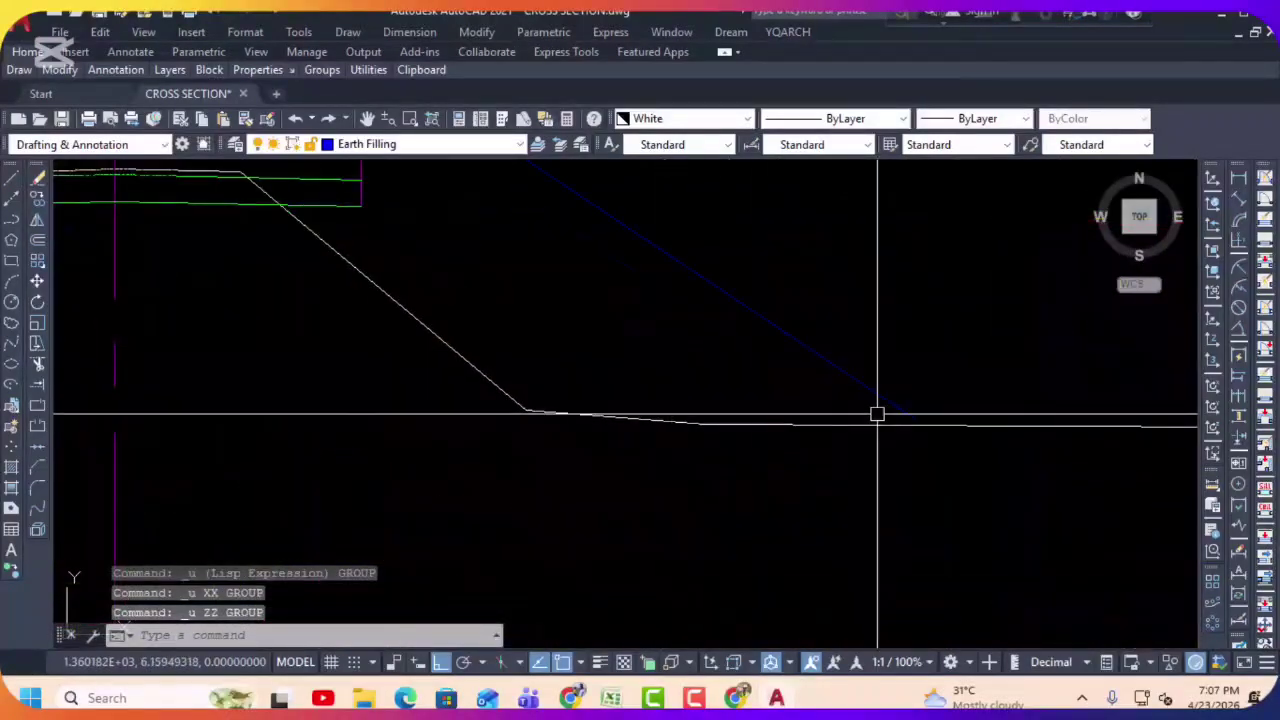
{"action": "left_click", "coordinate": [38, 385]}
{"action": "right_click", "coordinate": [626, 372]}
{"action": "left_click", "coordinate": [823, 360]}
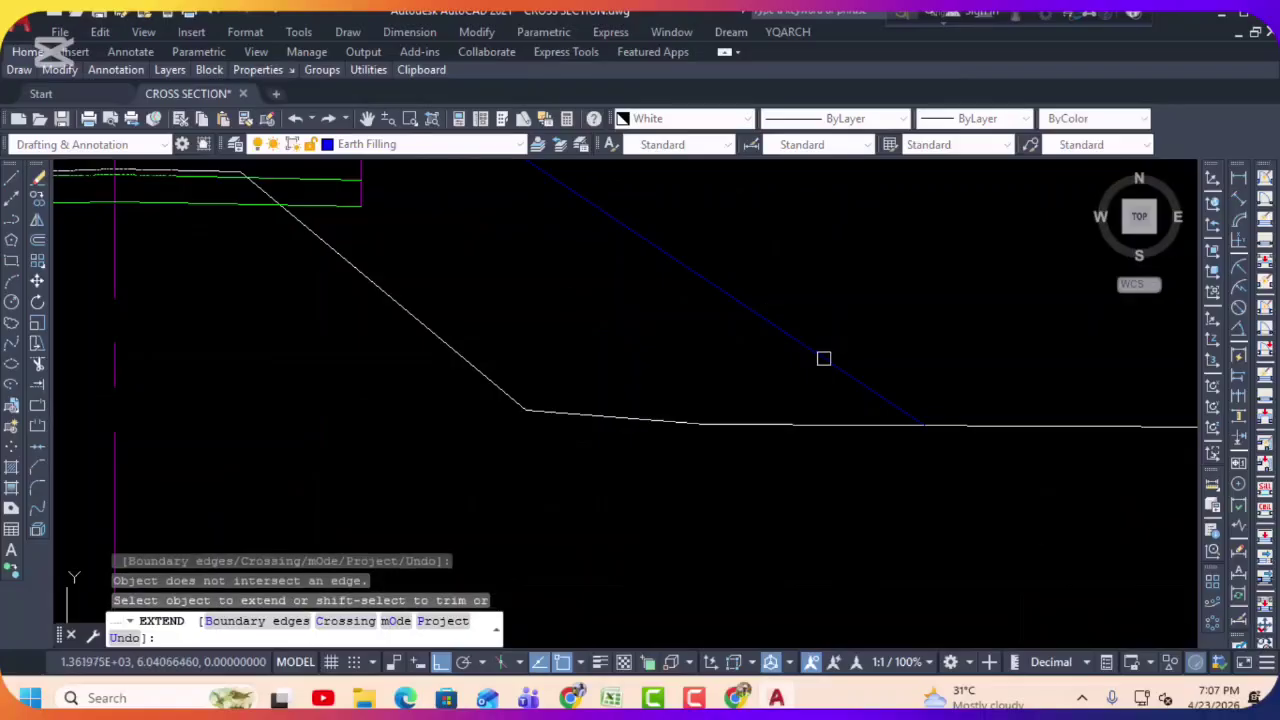
{"action": "scroll", "coordinate": [753, 426], "scroll_direction": "down", "scroll_amount": 3}
{"action": "key", "text": "Escape"}
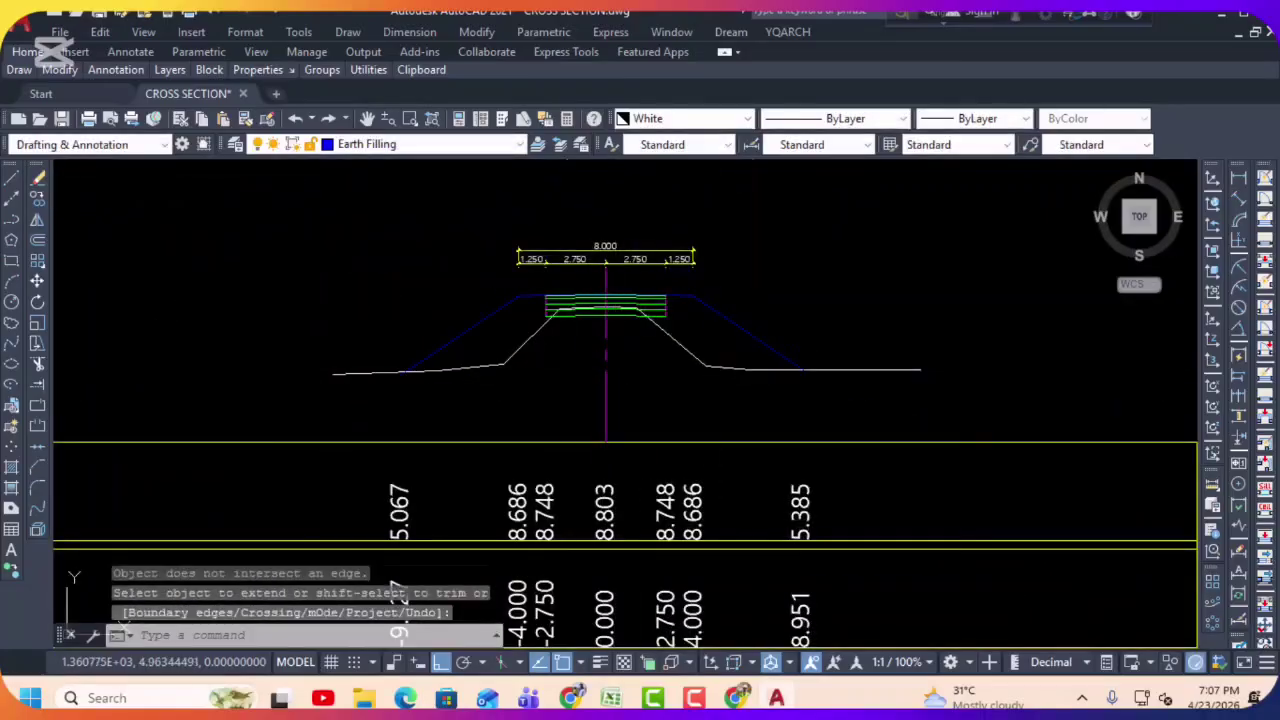
Step: Create a boundary of the left-side fill area at chainage 0+380.00 and write its area into the L/S and TOTAL cells
{"action": "type", "text": "bo"}
{"action": "key", "text": "Return"}
{"action": "left_click", "coordinate": [479, 356]}
{"action": "key", "text": "Return"}
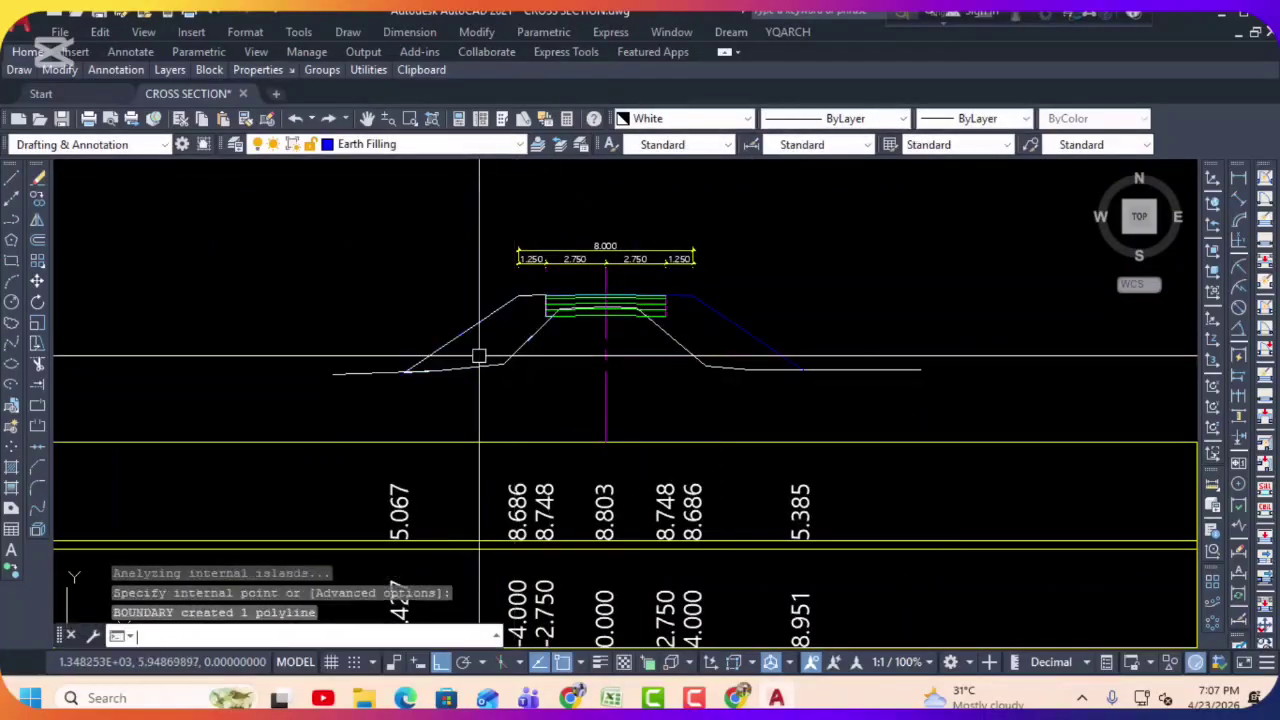
{"action": "left_click", "coordinate": [479, 356]}
{"action": "key", "text": "Return"}
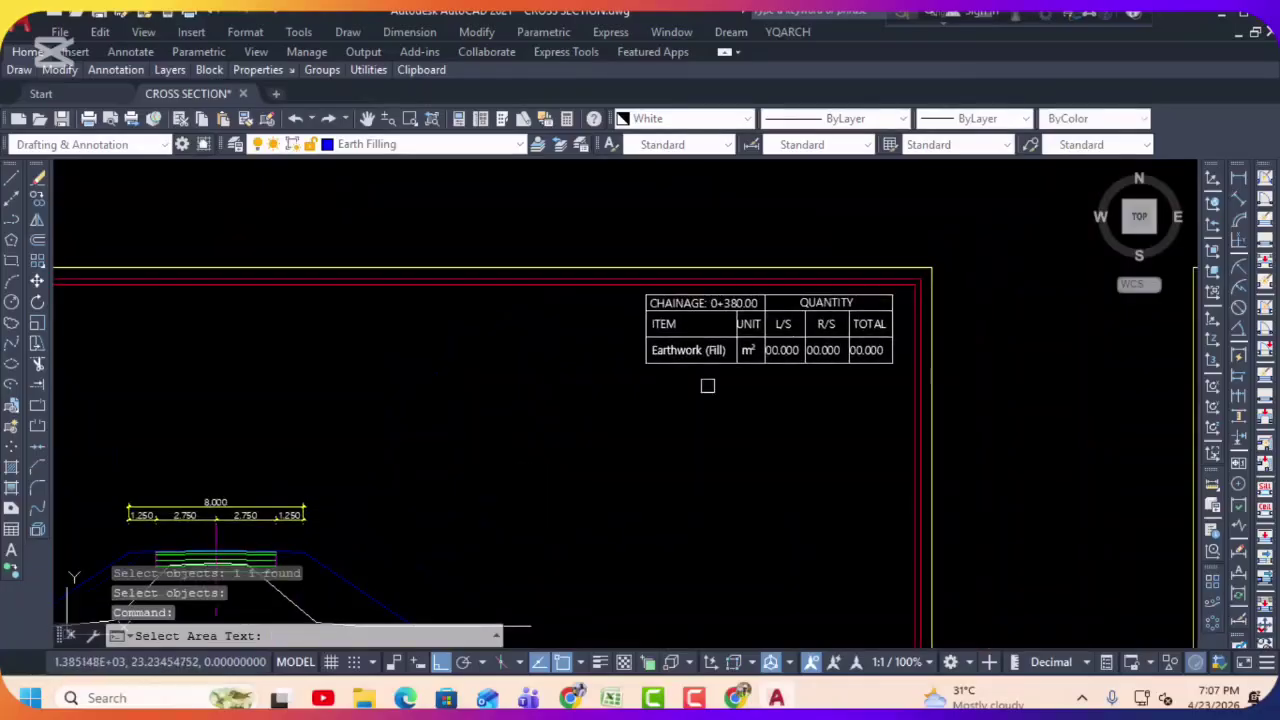
{"action": "left_click", "coordinate": [853, 350]}
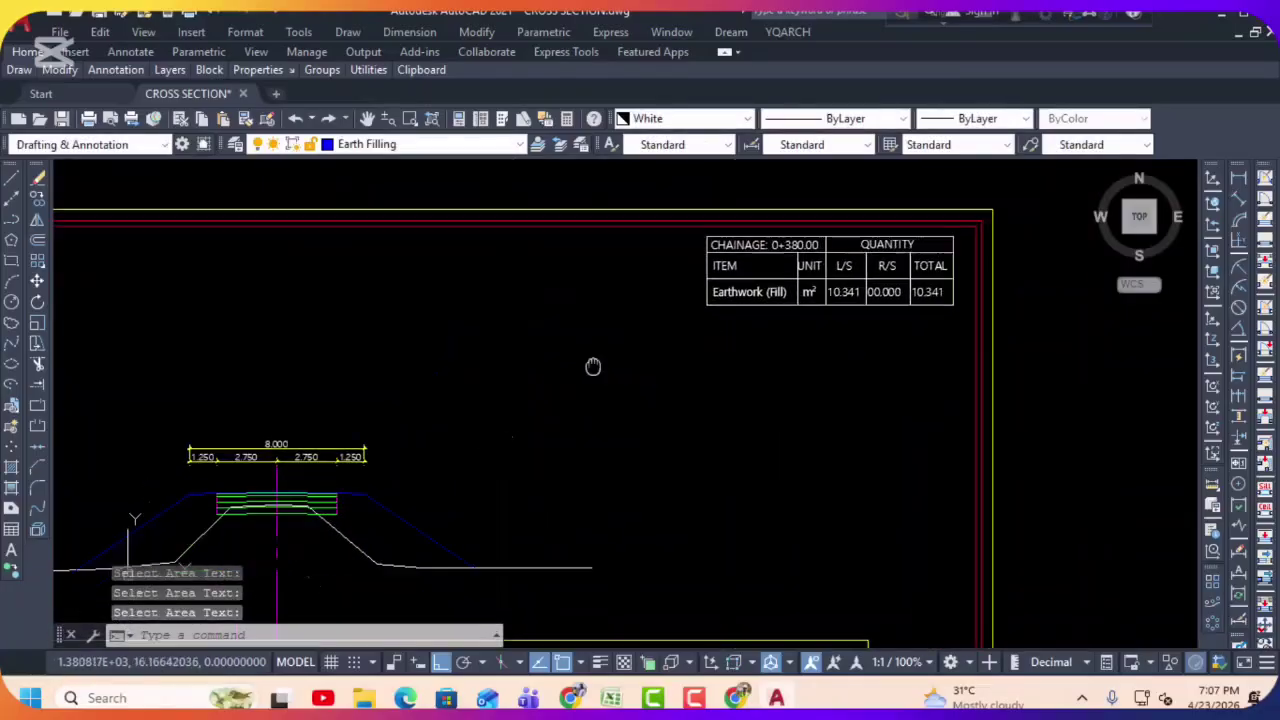
Step: Create a boundary of the right-side fill area at chainage 0+380.00, enter its area under R/S and add it to TOTAL
{"action": "middle_click_drag", "start_coordinate": [591, 366], "coordinate": [623, 340]}
{"action": "type", "text": "bo"}
{"action": "key", "text": "Return"}
{"action": "left_click", "coordinate": [455, 467]}
{"action": "key", "text": "Return"}
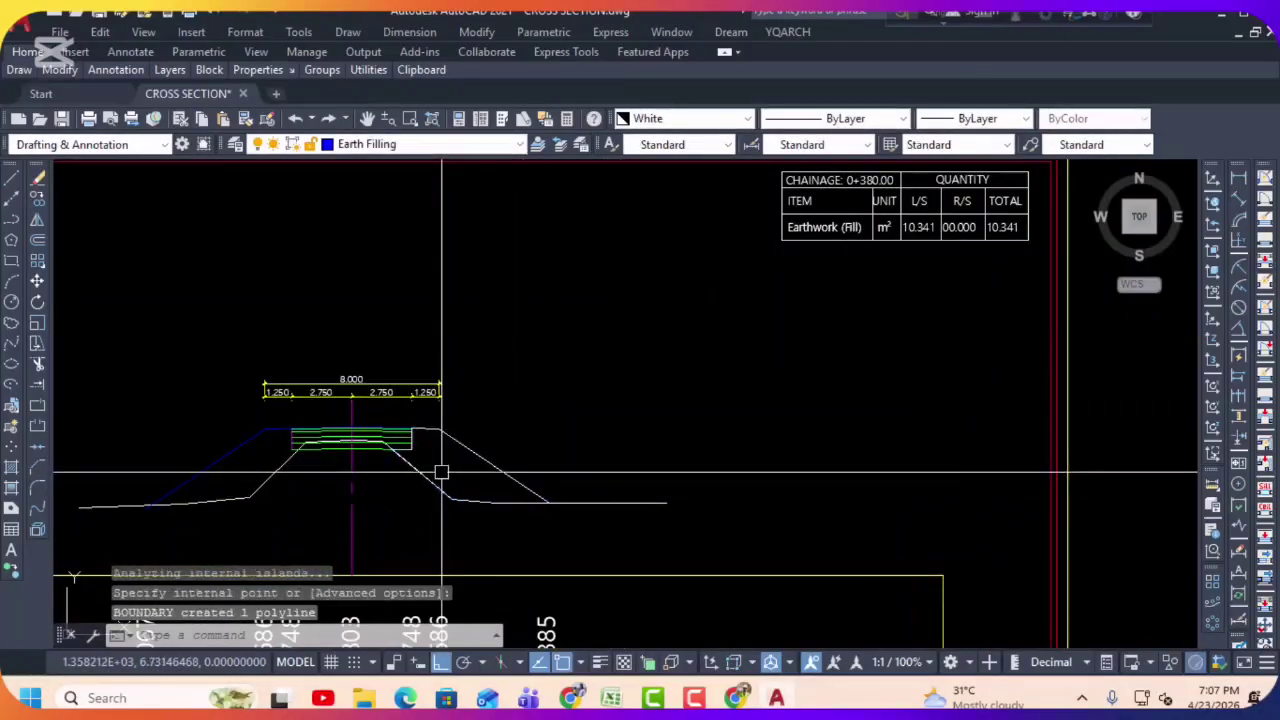
{"action": "key", "text": "Return"}
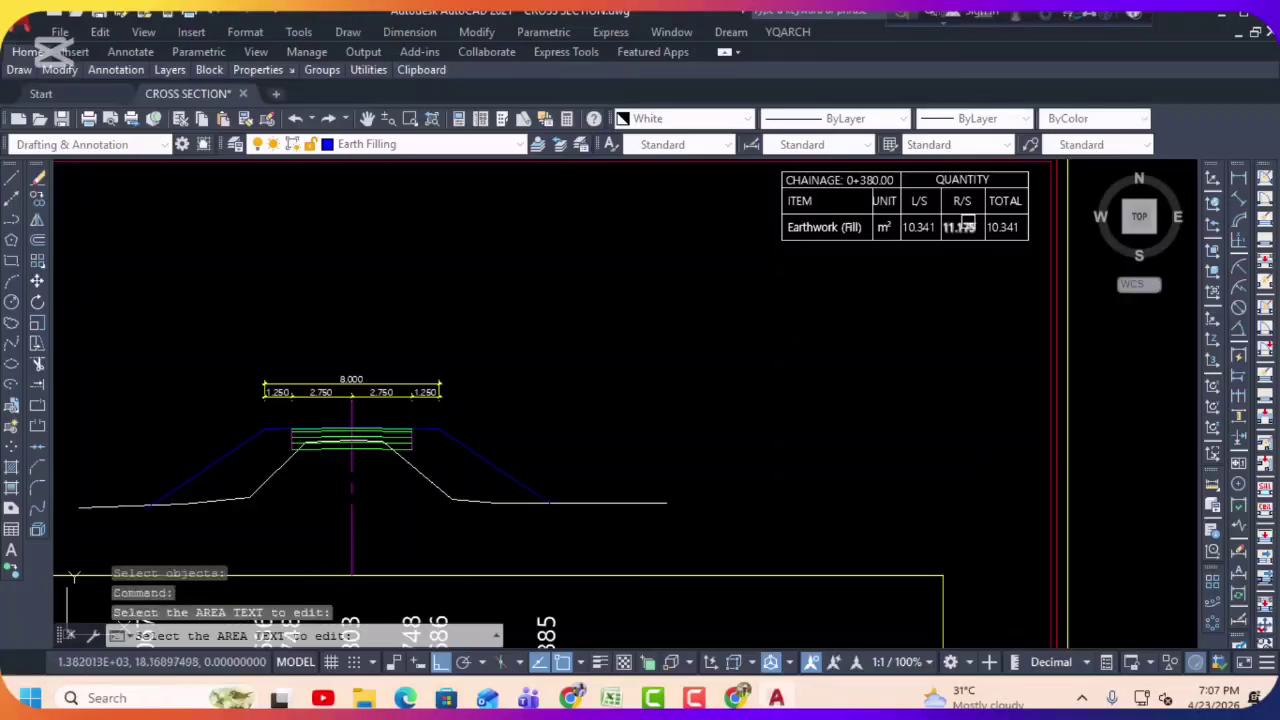
{"action": "scroll", "coordinate": [993, 226], "scroll_direction": "up", "scroll_amount": 2}
{"action": "key", "text": "Escape"}
{"action": "key", "text": "Escape"}
Step: Create a boundary of the left-side fill area at chainage 0+400.00 and write its area into the L/S and TOTAL cells
{"action": "scroll", "coordinate": [962, 233], "scroll_direction": "down", "scroll_amount": 4}
{"action": "middle_click_drag", "start_coordinate": [814, 286], "coordinate": [556, 331]}
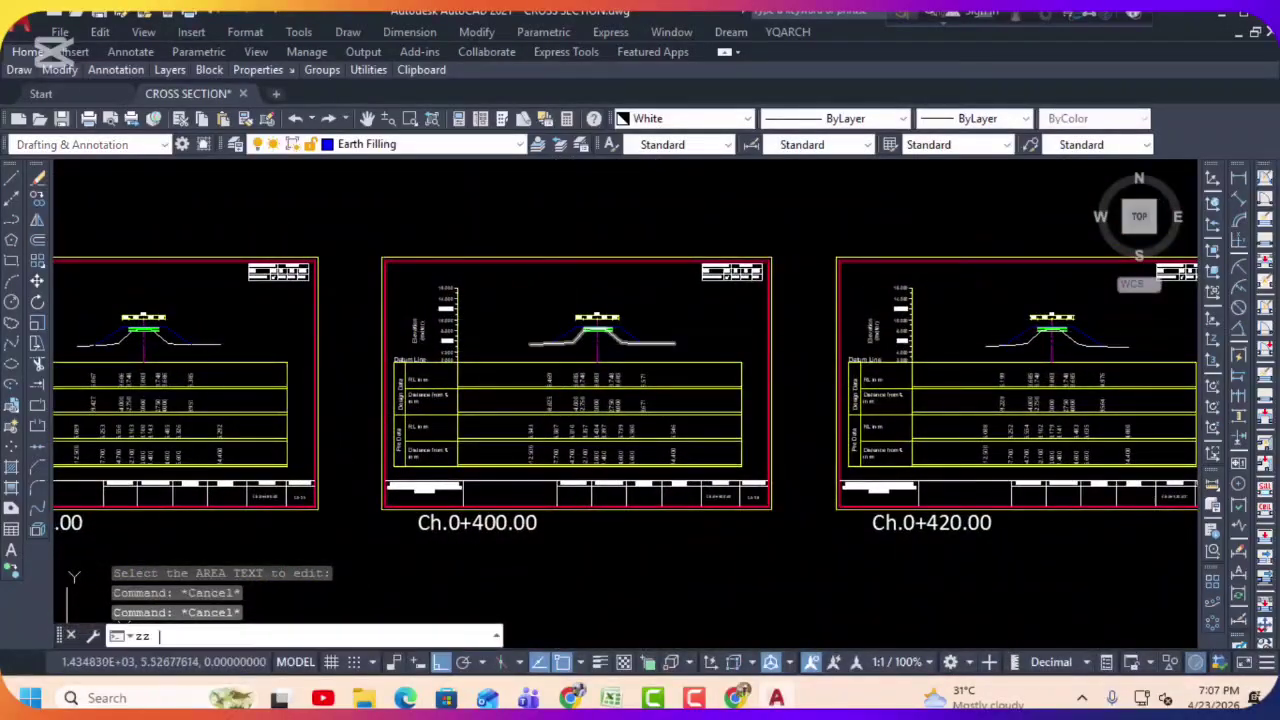
{"action": "key", "text": "Return"}
{"action": "scroll", "coordinate": [568, 308], "scroll_direction": "up", "scroll_amount": 5}
{"action": "left_click", "coordinate": [568, 308]}
{"action": "key", "text": "Return"}
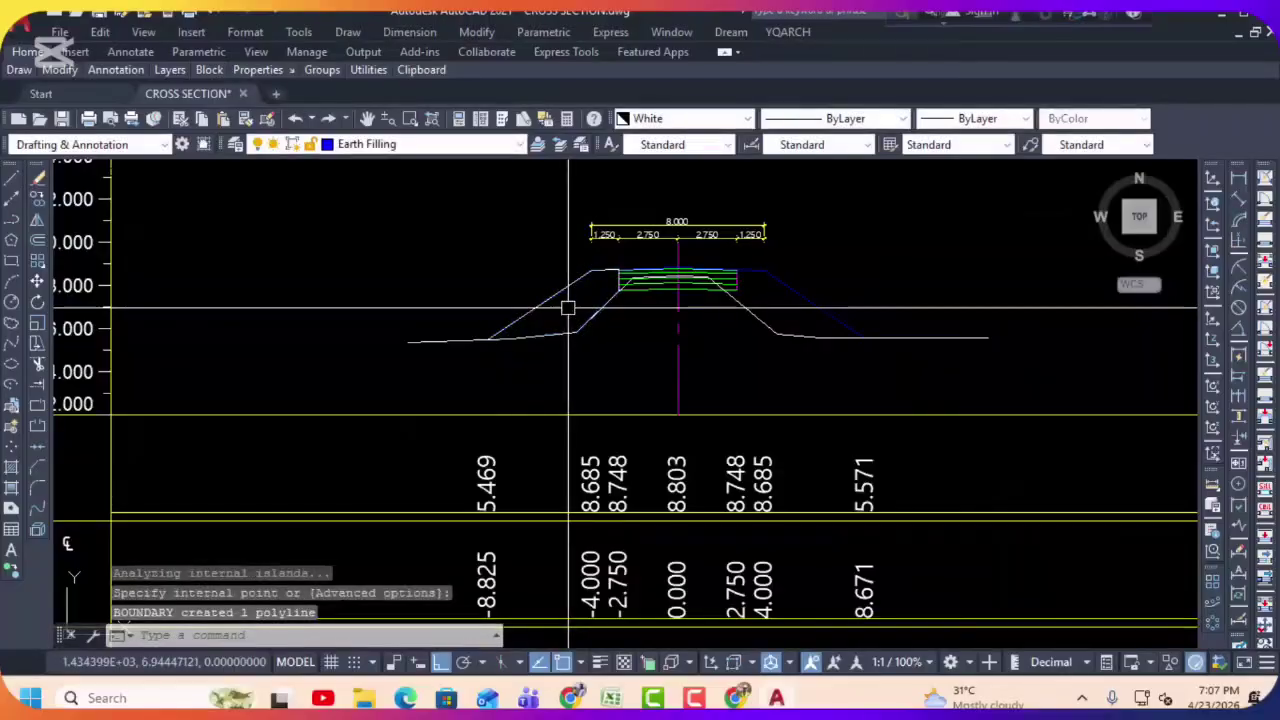
{"action": "type", "text": "xx"}
{"action": "key", "text": "Return"}
{"action": "scroll", "coordinate": [568, 308], "scroll_direction": "down", "scroll_amount": 4}
{"action": "scroll", "coordinate": [697, 265], "scroll_direction": "up", "scroll_amount": 6}
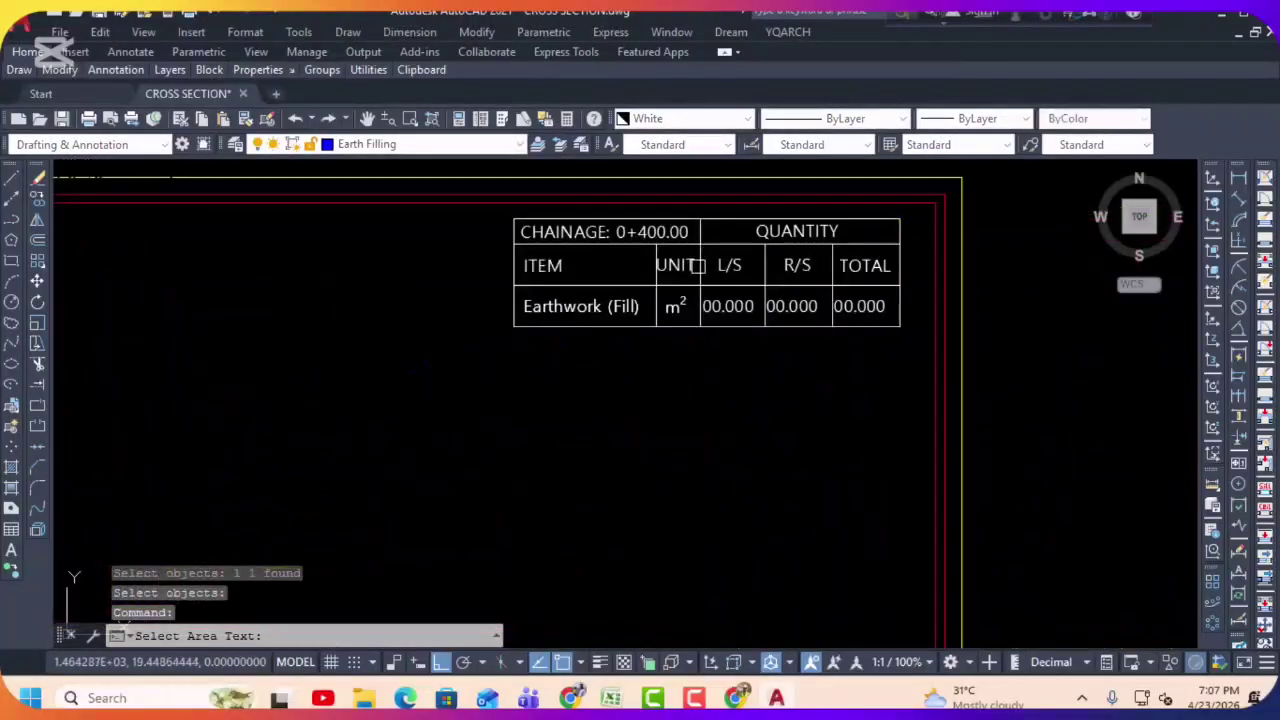
{"action": "left_click", "coordinate": [868, 305]}
Step: Create a boundary of the right-side fill area at chainage 0+400.00, enter its area under R/S and add it to TOTAL
{"action": "scroll", "coordinate": [708, 312], "scroll_direction": "down", "scroll_amount": 4}
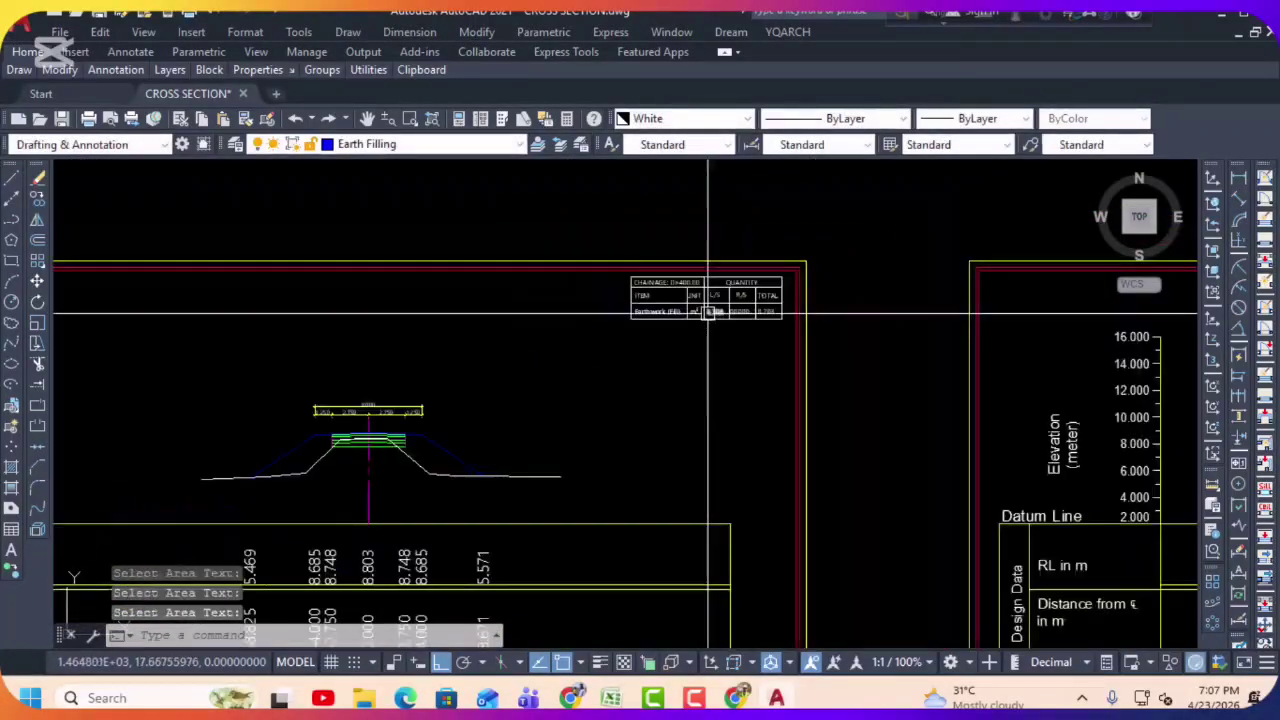
{"action": "type", "text": "zz"}
{"action": "key", "text": "Return"}
{"action": "scroll", "coordinate": [428, 446], "scroll_direction": "up", "scroll_amount": 2}
{"action": "left_click", "coordinate": [433, 437]}
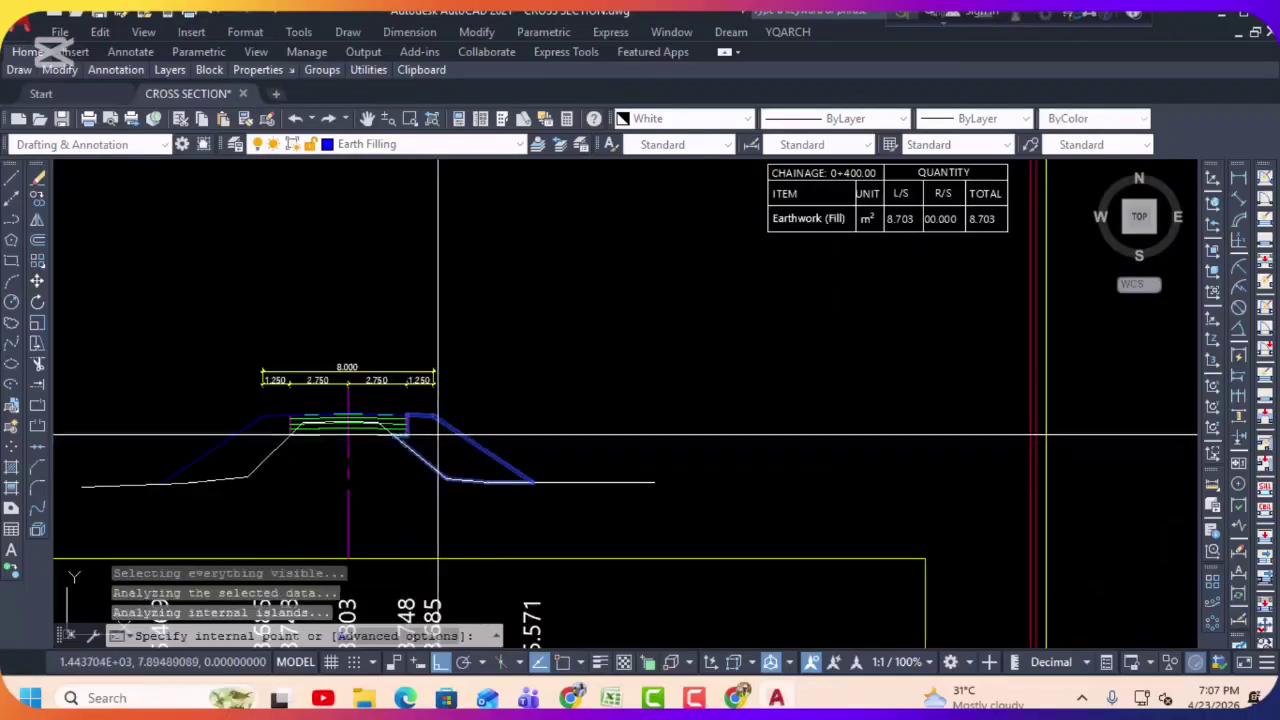
{"action": "key", "text": "Return"}
{"action": "scroll", "coordinate": [433, 437], "scroll_direction": "down", "scroll_amount": 2}
{"action": "type", "text": "xx"}
{"action": "key", "text": "Return"}
{"action": "scroll", "coordinate": [950, 210], "scroll_direction": "up", "scroll_amount": 4}
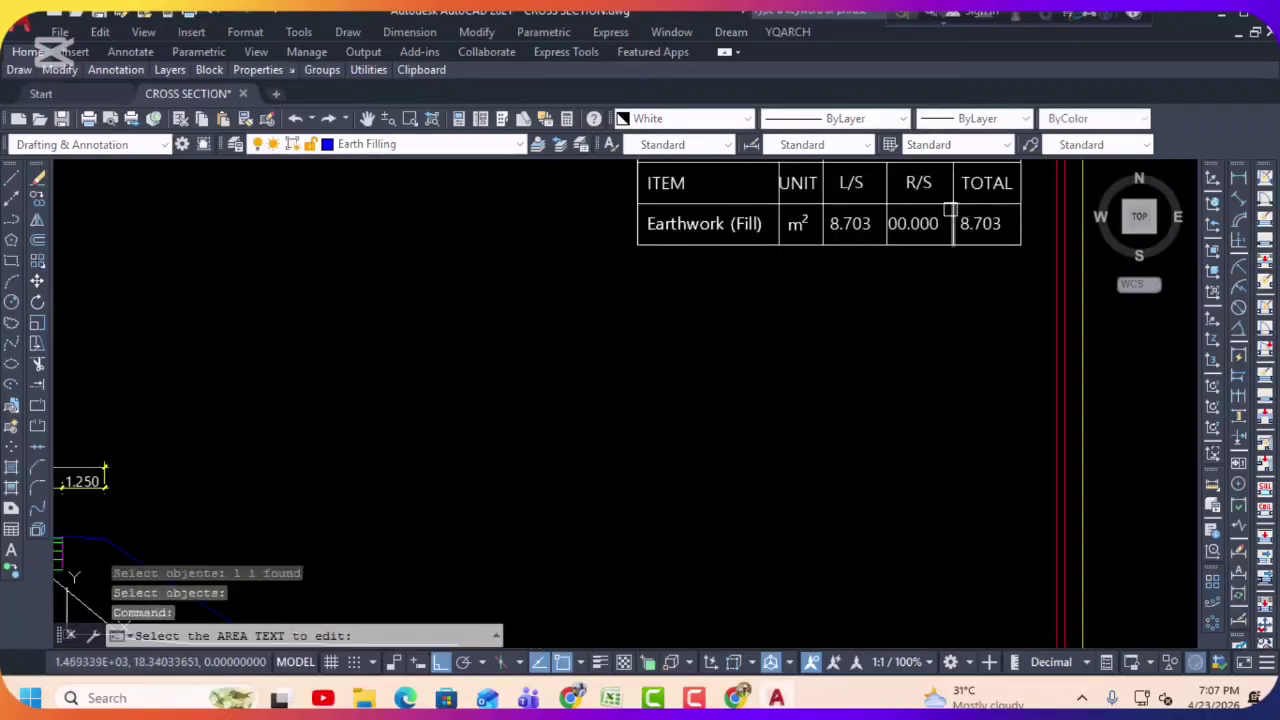
{"action": "left_click", "coordinate": [980, 224]}
{"action": "key", "text": "Escape"}
{"action": "key", "text": "Escape"}
Step: Create a boundary of the left-side fill area at chainage 0+420.00 and write its area into the L/S cell only
{"action": "scroll", "coordinate": [840, 266], "scroll_direction": "down", "scroll_amount": 4}
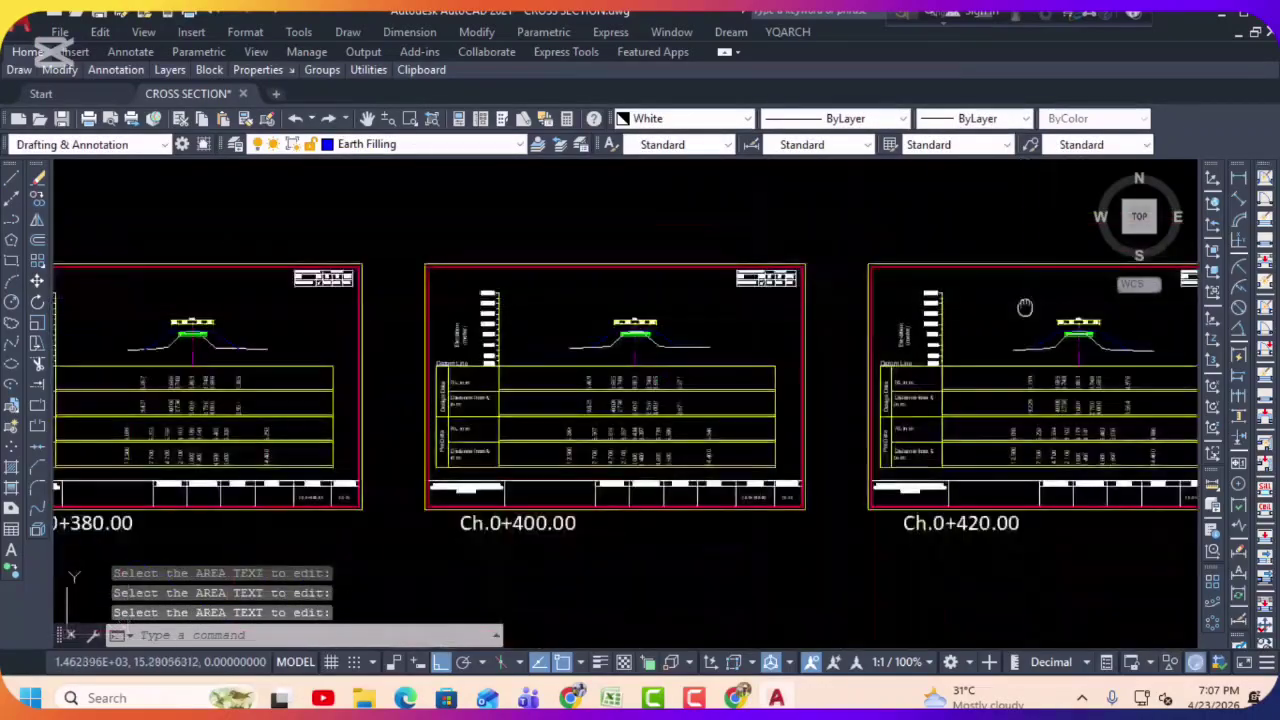
{"action": "scroll", "coordinate": [726, 290], "scroll_direction": "up", "scroll_amount": 2}
{"action": "scroll", "coordinate": [726, 296], "scroll_direction": "up", "scroll_amount": 5}
{"action": "type", "text": "zz"}
{"action": "key", "text": "Return"}
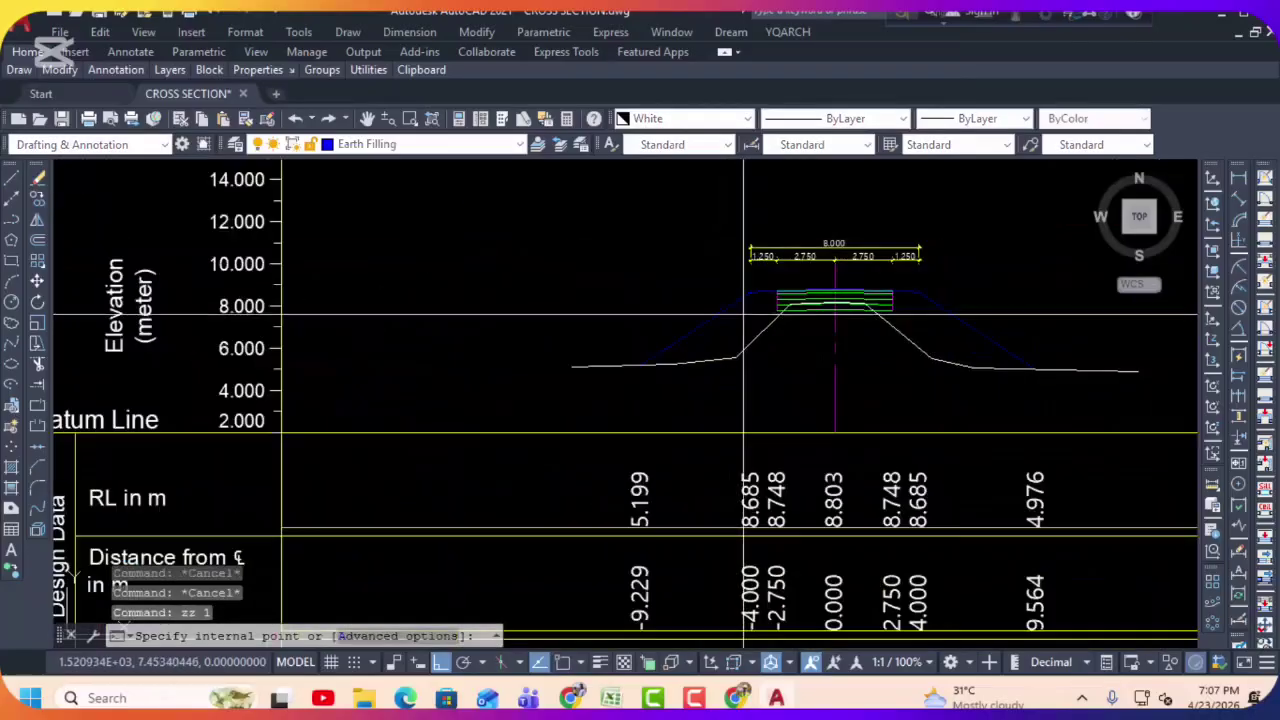
{"action": "left_click", "coordinate": [737, 319]}
{"action": "key", "text": "Return"}
{"action": "type", "text": "xx"}
{"action": "key", "text": "Return"}
{"action": "type", "text": "l"}
{"action": "key", "text": "Return"}
{"action": "key", "text": "Return"}
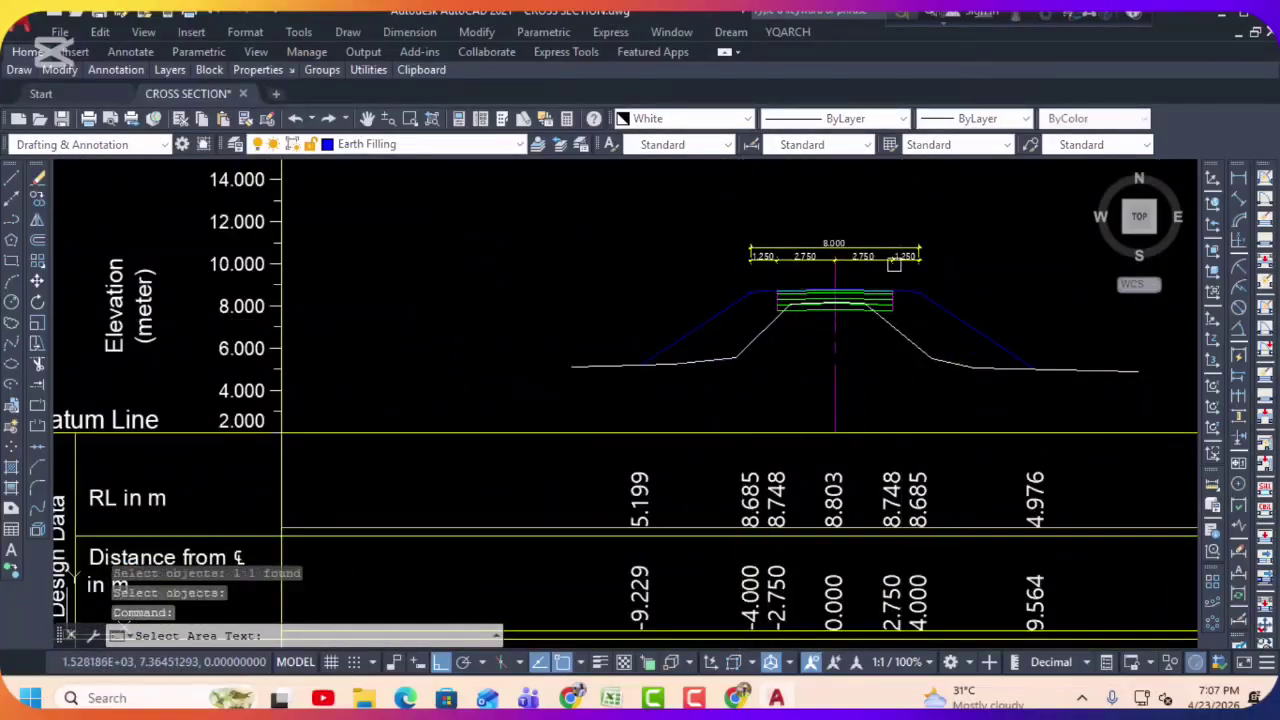
{"action": "scroll", "coordinate": [600, 450], "scroll_direction": "down", "scroll_amount": 2}
{"action": "scroll", "coordinate": [846, 347], "scroll_direction": "up", "scroll_amount": 2}
{"action": "key", "text": "Return"}
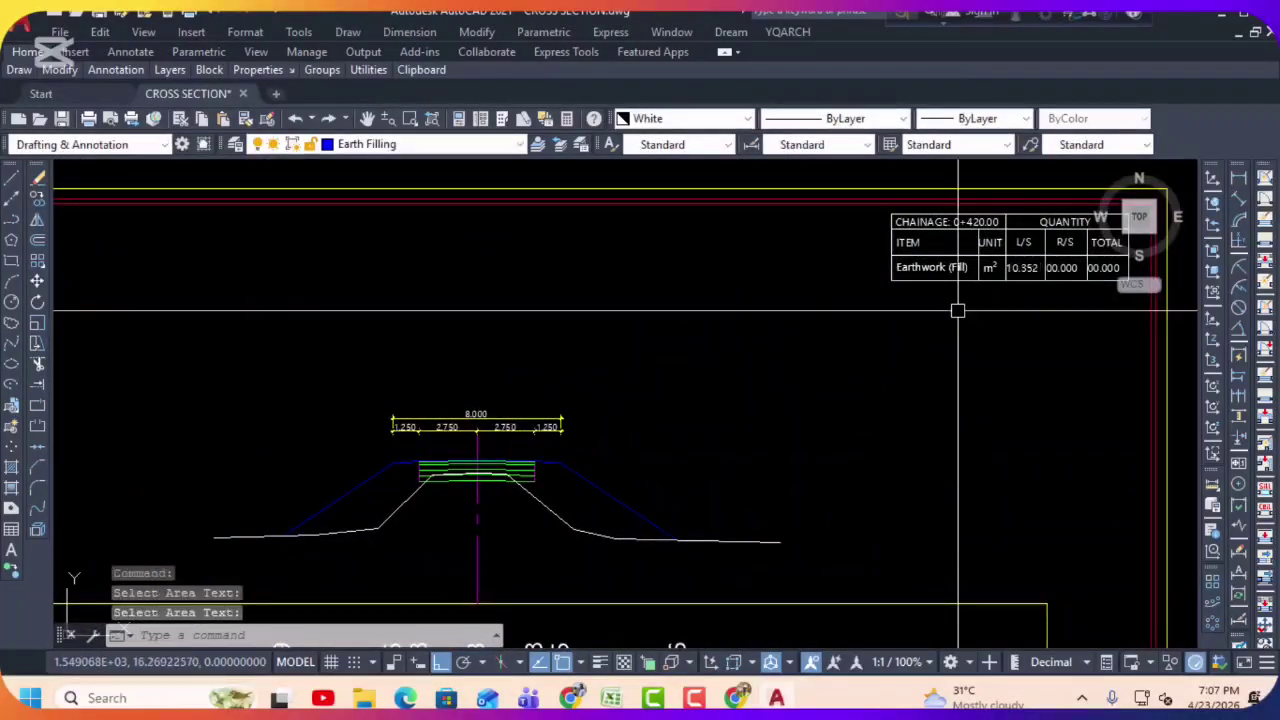
Step: Create a boundary of the right-side fill area at chainage 0+420.00, enter its area under R/S and update the TOTAL cell
{"action": "type", "text": "zz"}
{"action": "key", "text": "Return"}
{"action": "key", "text": "Return"}
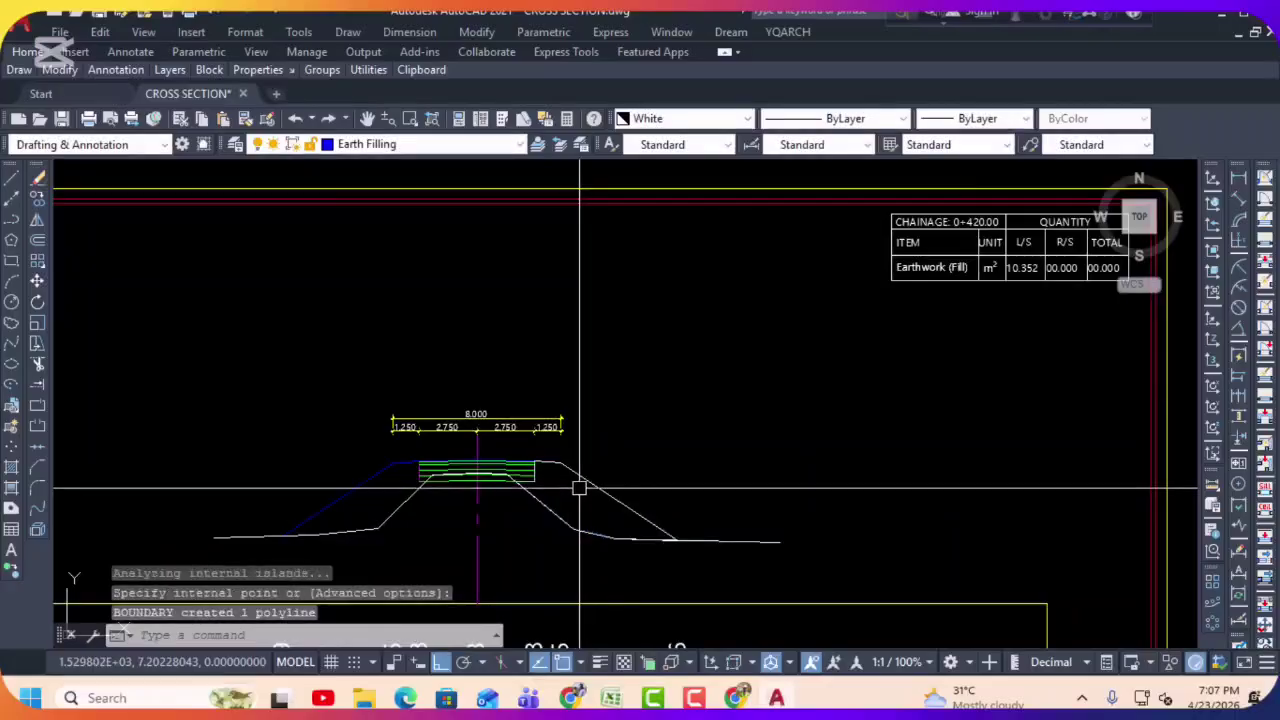
{"action": "scroll", "coordinate": [780, 366], "scroll_direction": "down", "scroll_amount": 2}
{"action": "scroll", "coordinate": [935, 246], "scroll_direction": "up", "scroll_amount": 4}
{"action": "left_click", "coordinate": [845, 311]}
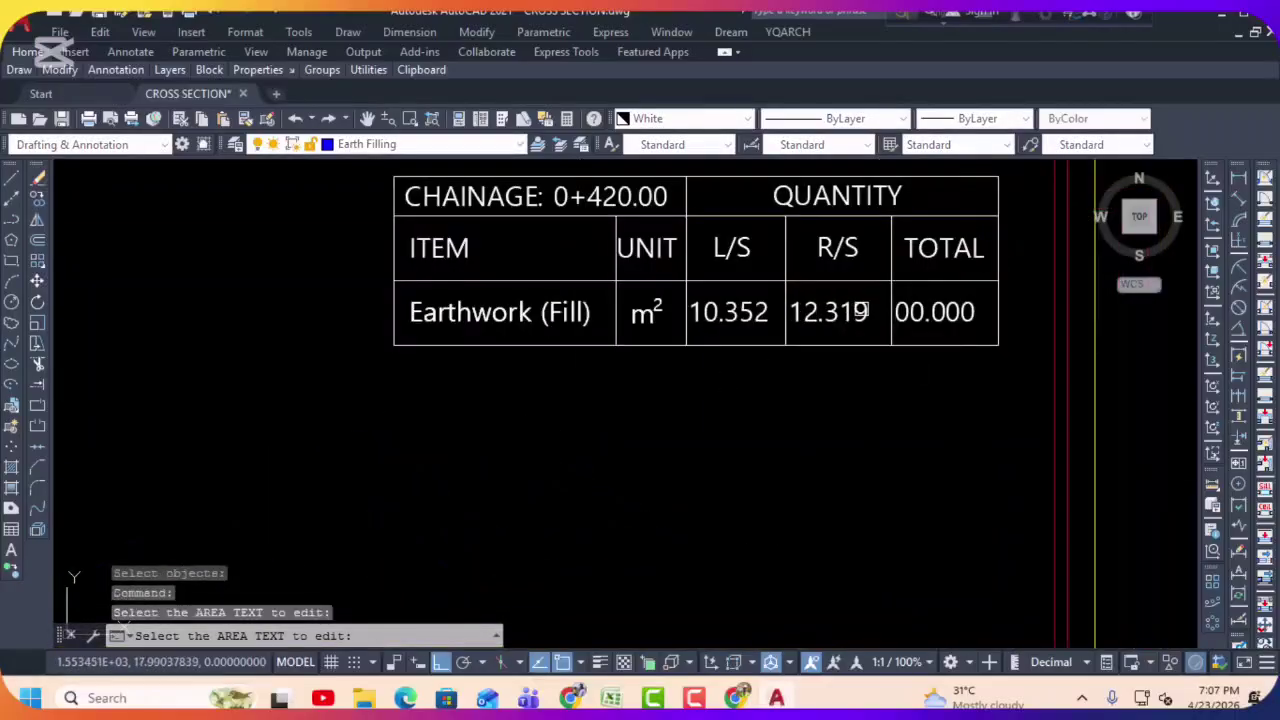
{"action": "left_click", "coordinate": [911, 311]}
{"action": "scroll", "coordinate": [895, 298], "scroll_direction": "down", "scroll_amount": 5}
{"action": "scroll", "coordinate": [895, 355], "scroll_direction": "down", "scroll_amount": 1}
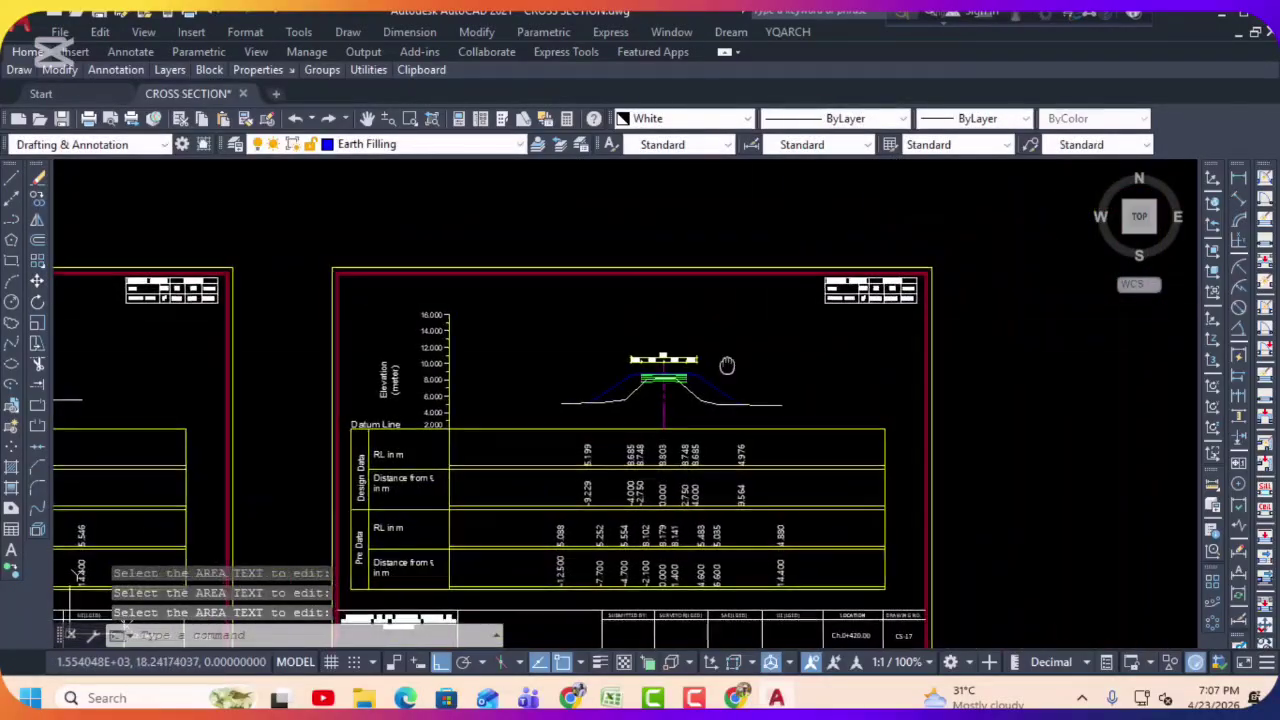
Step: Save the cross section drawing
{"action": "scroll", "coordinate": [700, 400], "scroll_direction": "up", "scroll_amount": 1}
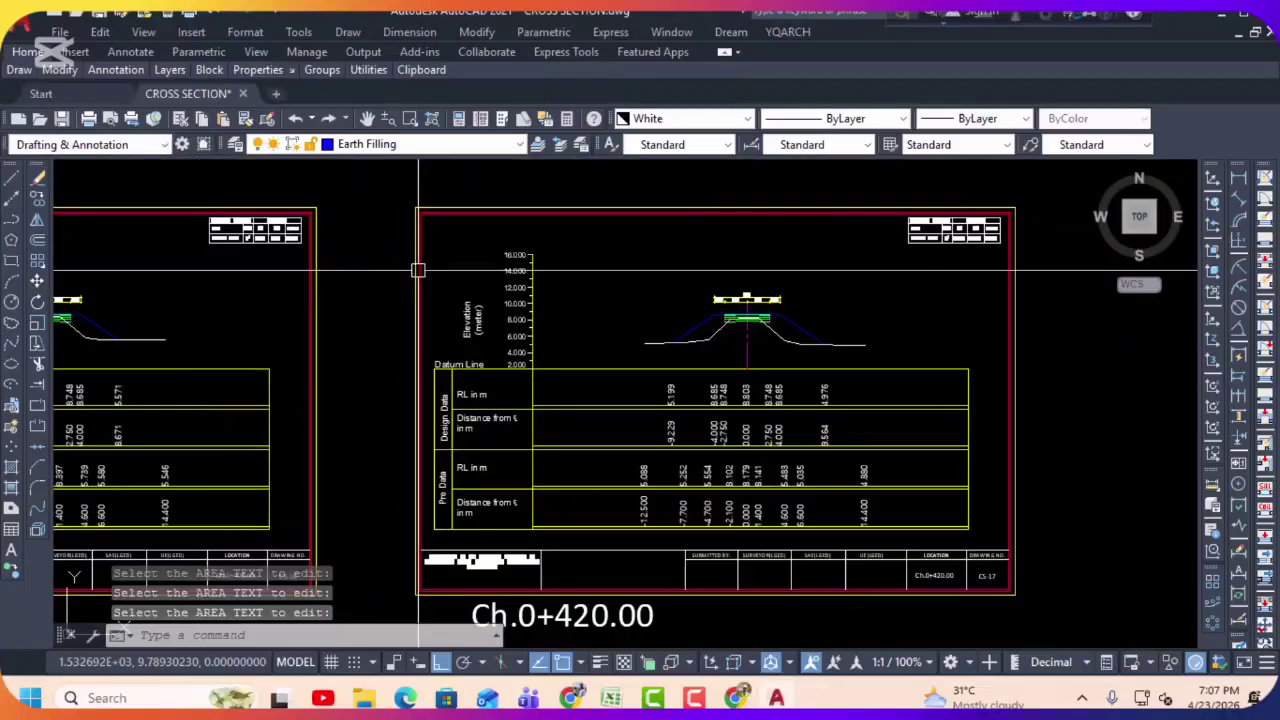
{"action": "left_click", "coordinate": [88, 12]}
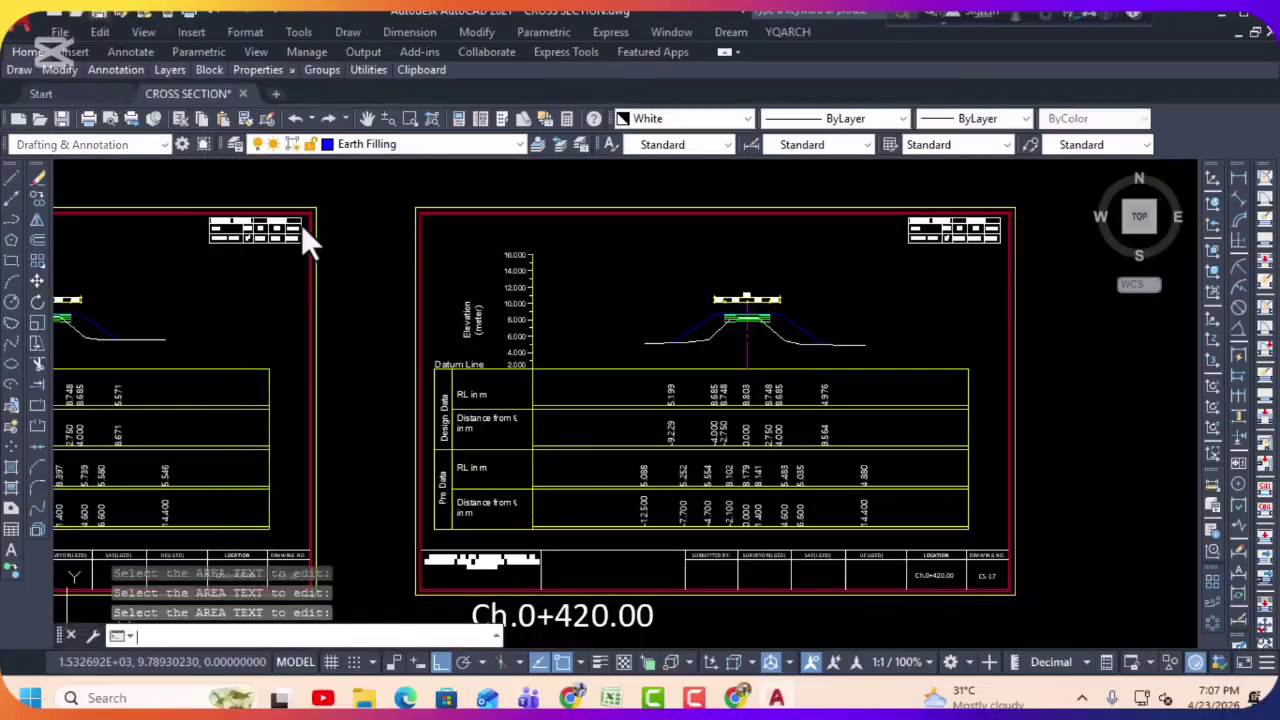
Step: Review the cross section sheets and their quantity tables from chainage 0+420.00 back to 0+100.00
{"action": "scroll", "coordinate": [822, 299], "scroll_direction": "down", "scroll_amount": 2}
{"action": "scroll", "coordinate": [822, 299], "scroll_direction": "down", "scroll_amount": 2}
{"action": "mouse_move", "coordinate": [629, 318]}
{"action": "middle_mouse_down"}
{"action": "mouse_move", "coordinate": [800, 272]}
{"action": "mouse_move", "coordinate": [670, 292]}
{"action": "middle_mouse_up"}
{"action": "scroll", "coordinate": [670, 292], "scroll_direction": "up", "scroll_amount": 4}
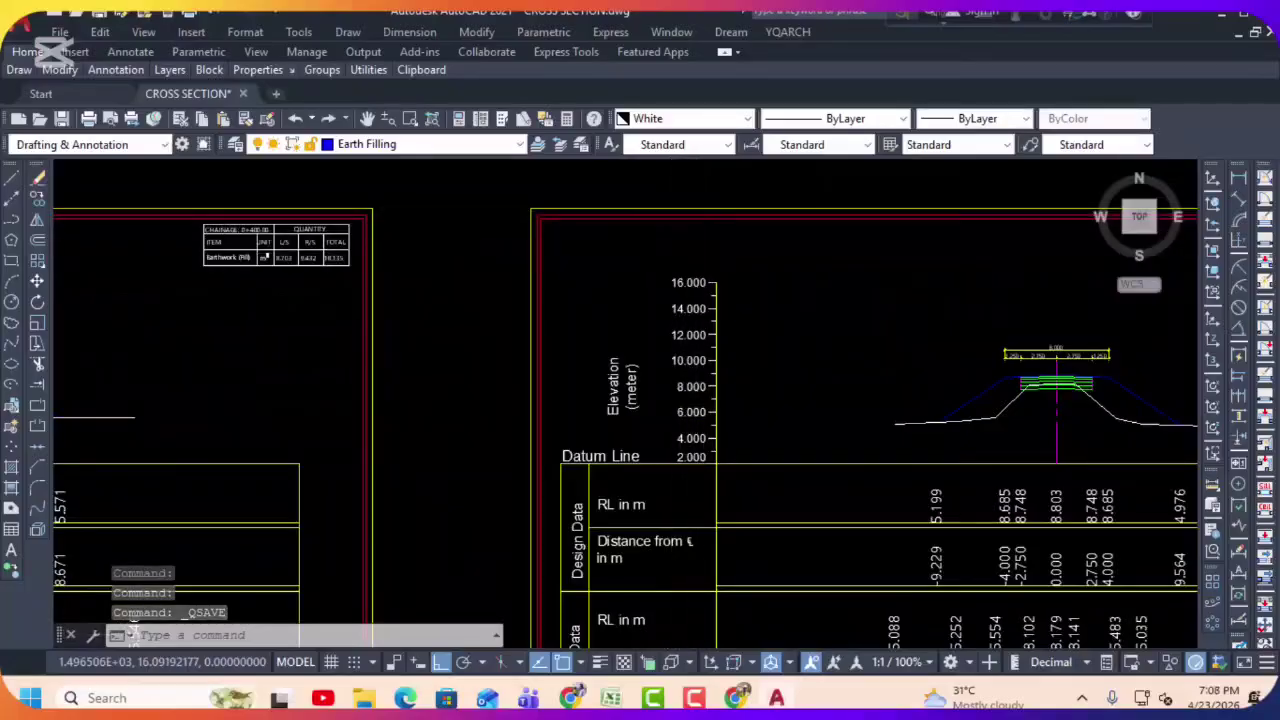
{"action": "scroll", "coordinate": [668, 232], "scroll_direction": "down", "scroll_amount": 3}
{"action": "scroll", "coordinate": [914, 294], "scroll_direction": "down", "scroll_amount": 3}
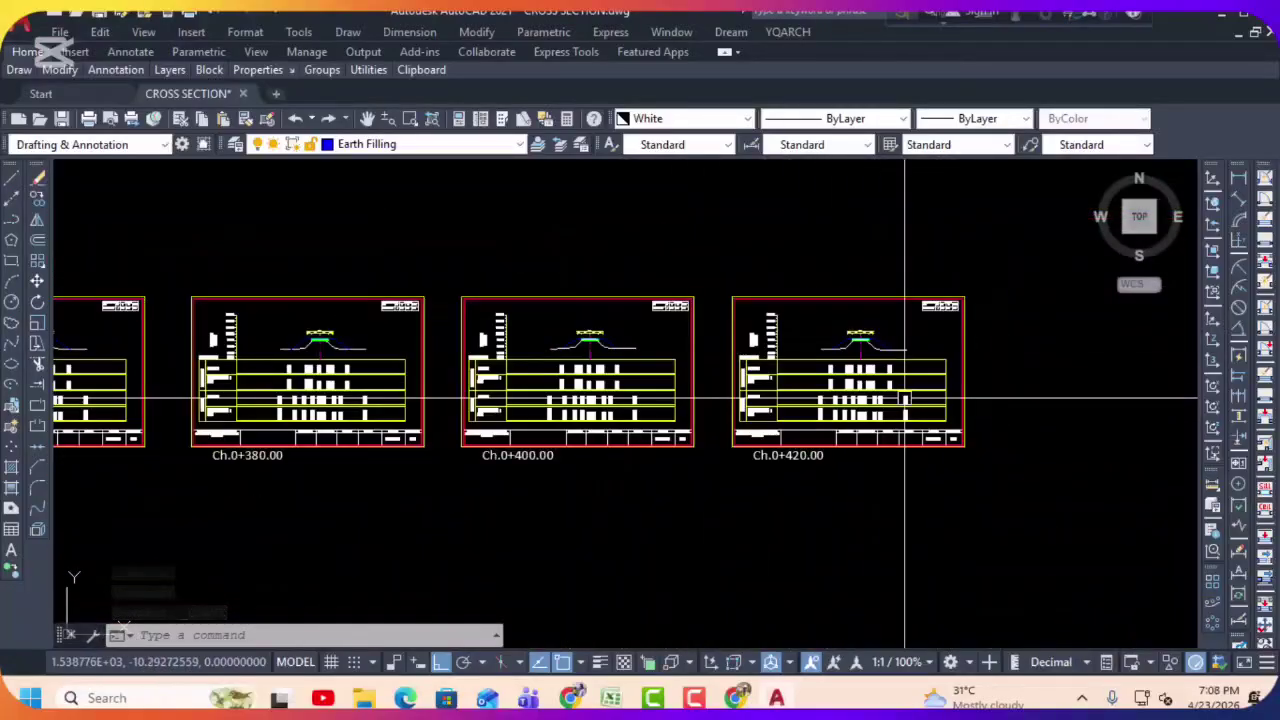
{"action": "mouse_move", "coordinate": [471, 371]}
{"action": "middle_mouse_down"}
{"action": "mouse_move", "coordinate": [866, 318]}
{"action": "mouse_move", "coordinate": [757, 323]}
{"action": "mouse_move", "coordinate": [886, 329]}
{"action": "mouse_move", "coordinate": [771, 363]}
{"action": "mouse_move", "coordinate": [622, 382]}
{"action": "middle_mouse_up"}
{"action": "scroll", "coordinate": [622, 382], "scroll_direction": "up", "scroll_amount": 3}
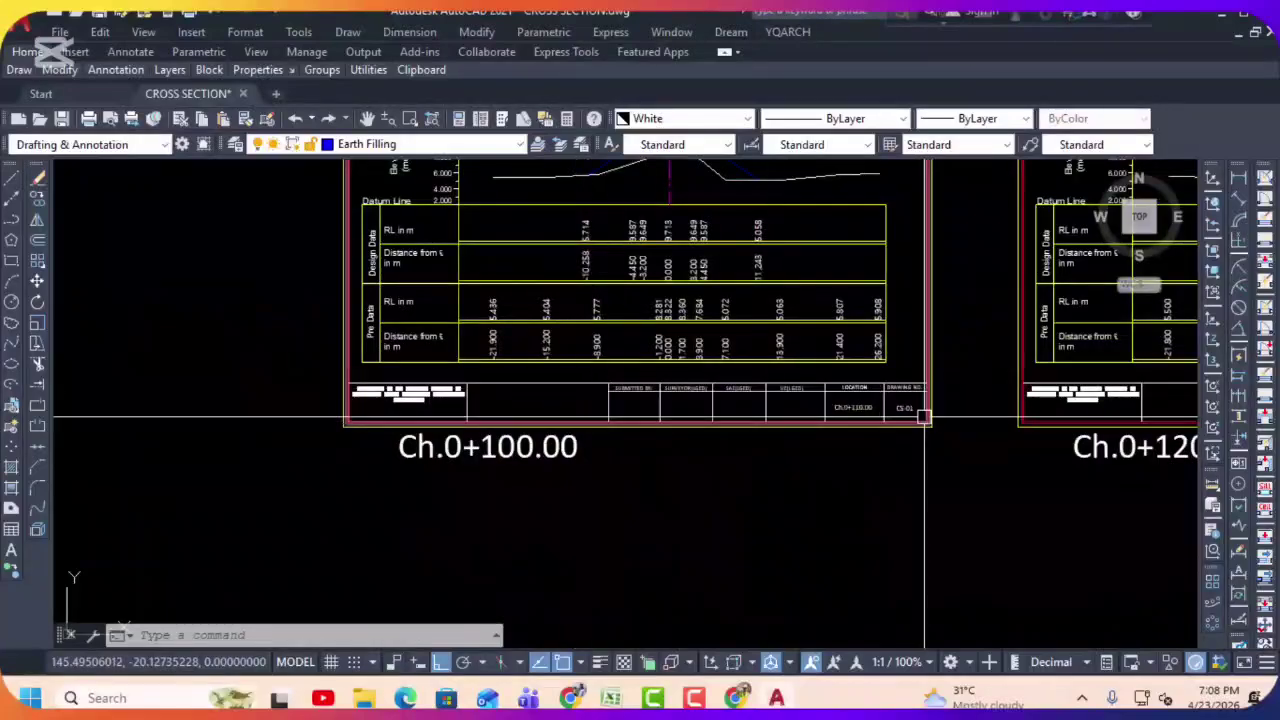
{"action": "scroll", "coordinate": [910, 408], "scroll_direction": "up", "scroll_amount": 2}
{"action": "scroll", "coordinate": [746, 398], "scroll_direction": "down", "scroll_amount": 2}
{"action": "middle_click_drag", "start_coordinate": [608, 320], "coordinate": [580, 437]}
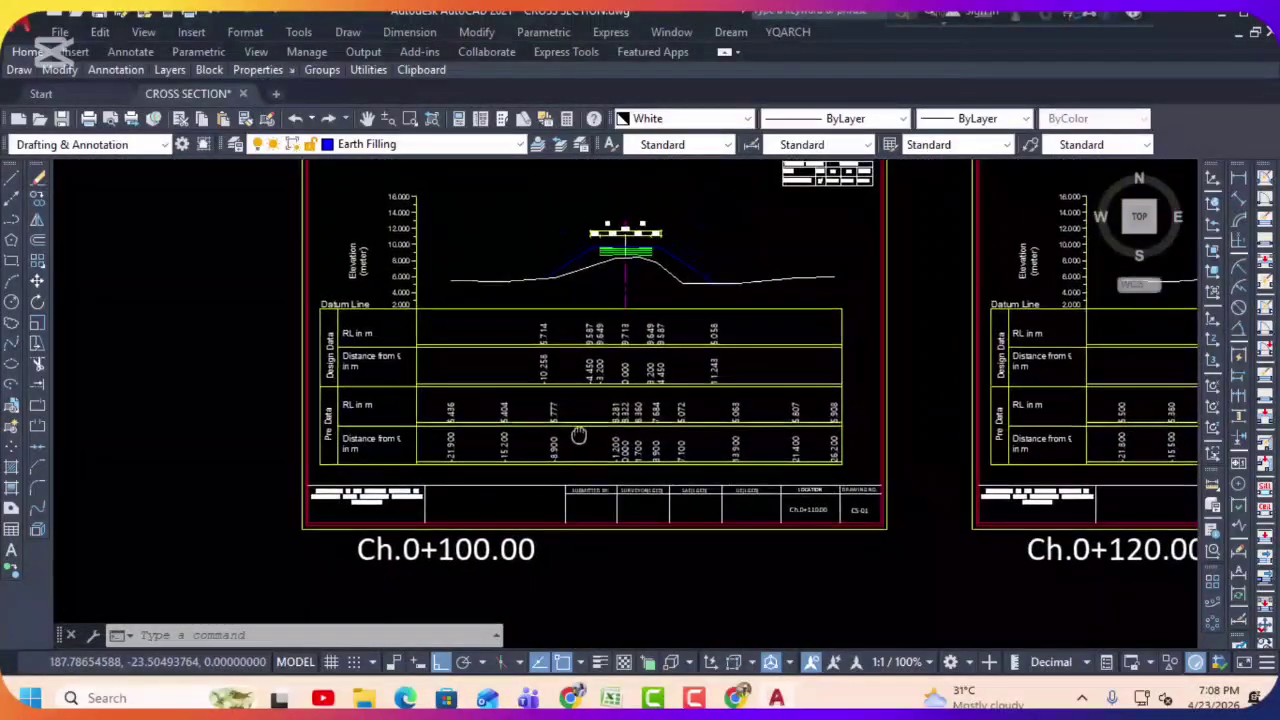
{"action": "scroll", "coordinate": [516, 358], "scroll_direction": "up", "scroll_amount": 2}
{"action": "scroll", "coordinate": [516, 358], "scroll_direction": "down", "scroll_amount": 3}
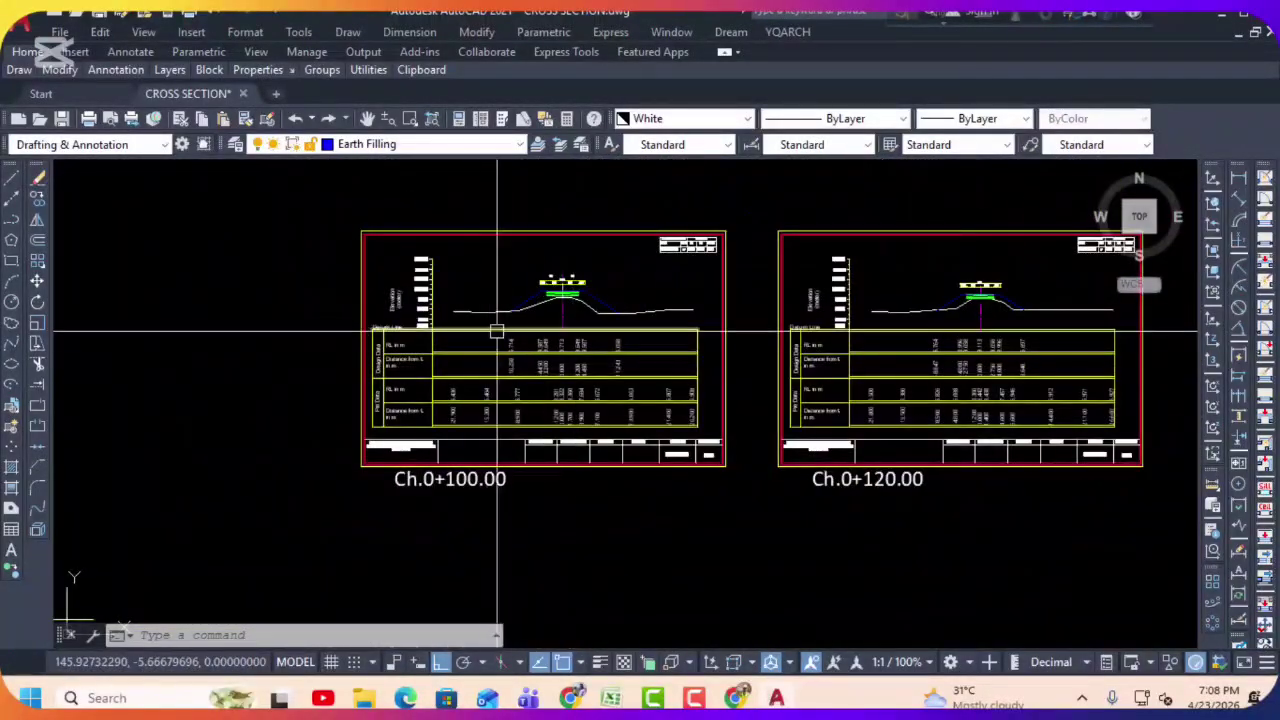
{"action": "scroll", "coordinate": [497, 334], "scroll_direction": "up", "scroll_amount": 3}
{"action": "mouse_move", "coordinate": [857, 201]}
{"action": "middle_mouse_down"}
{"action": "mouse_move", "coordinate": [458, 271]}
{"action": "mouse_move", "coordinate": [330, 276]}
{"action": "middle_mouse_up"}
{"action": "scroll", "coordinate": [458, 271], "scroll_direction": "down", "scroll_amount": 2}
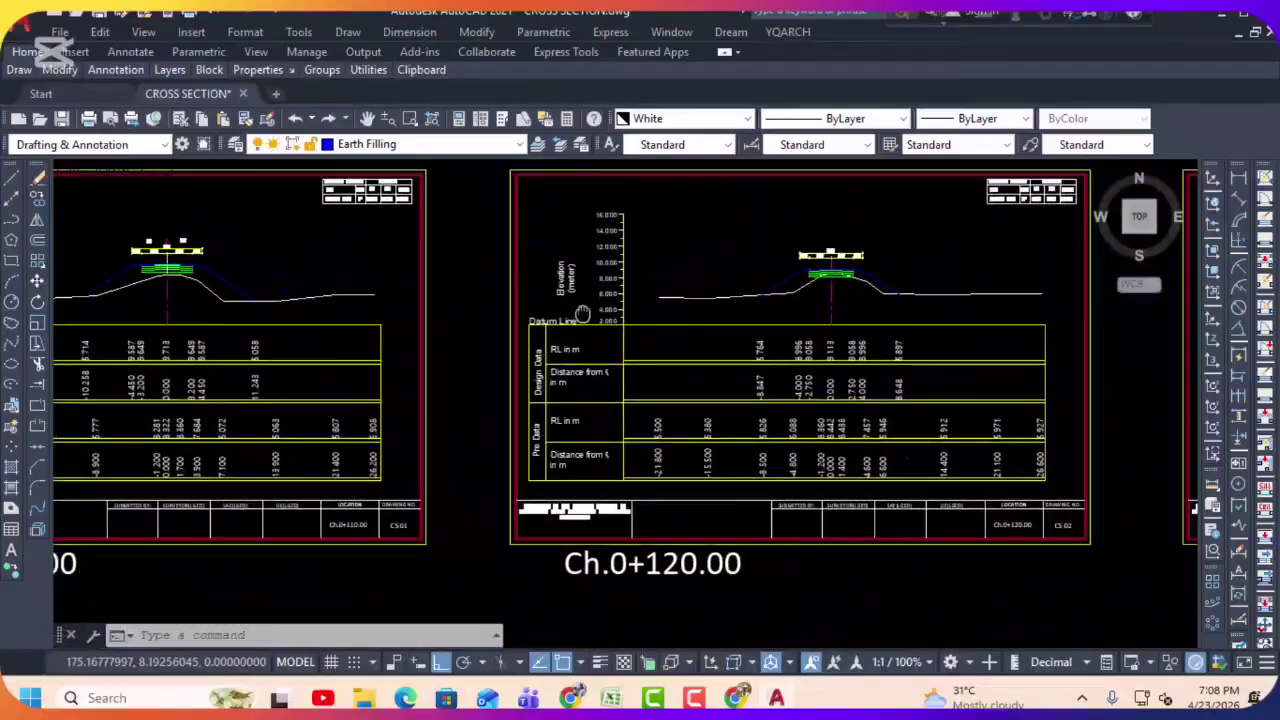
{"action": "scroll", "coordinate": [609, 274], "scroll_direction": "down", "scroll_amount": 1}
{"action": "scroll", "coordinate": [655, 317], "scroll_direction": "down", "scroll_amount": 3}
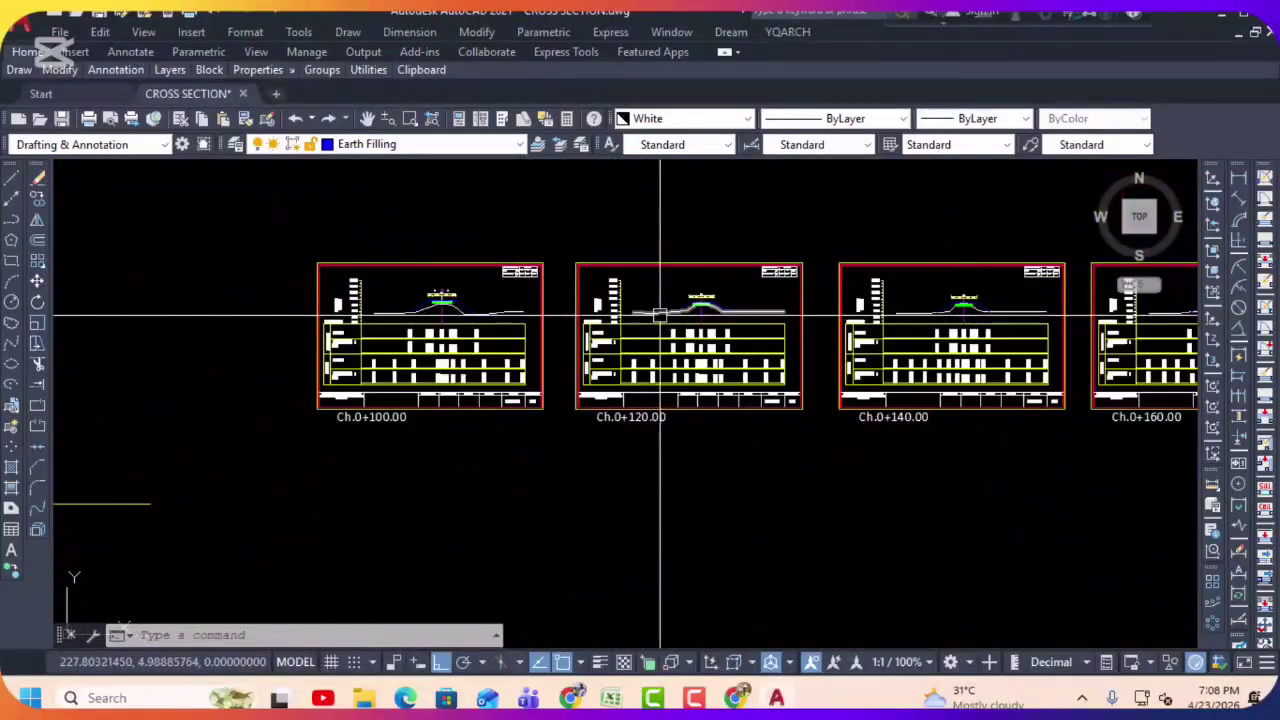
{"action": "middle_click_drag", "start_coordinate": [663, 300], "coordinate": [800, 310]}
{"action": "scroll", "coordinate": [641, 327], "scroll_direction": "down", "scroll_amount": 1}
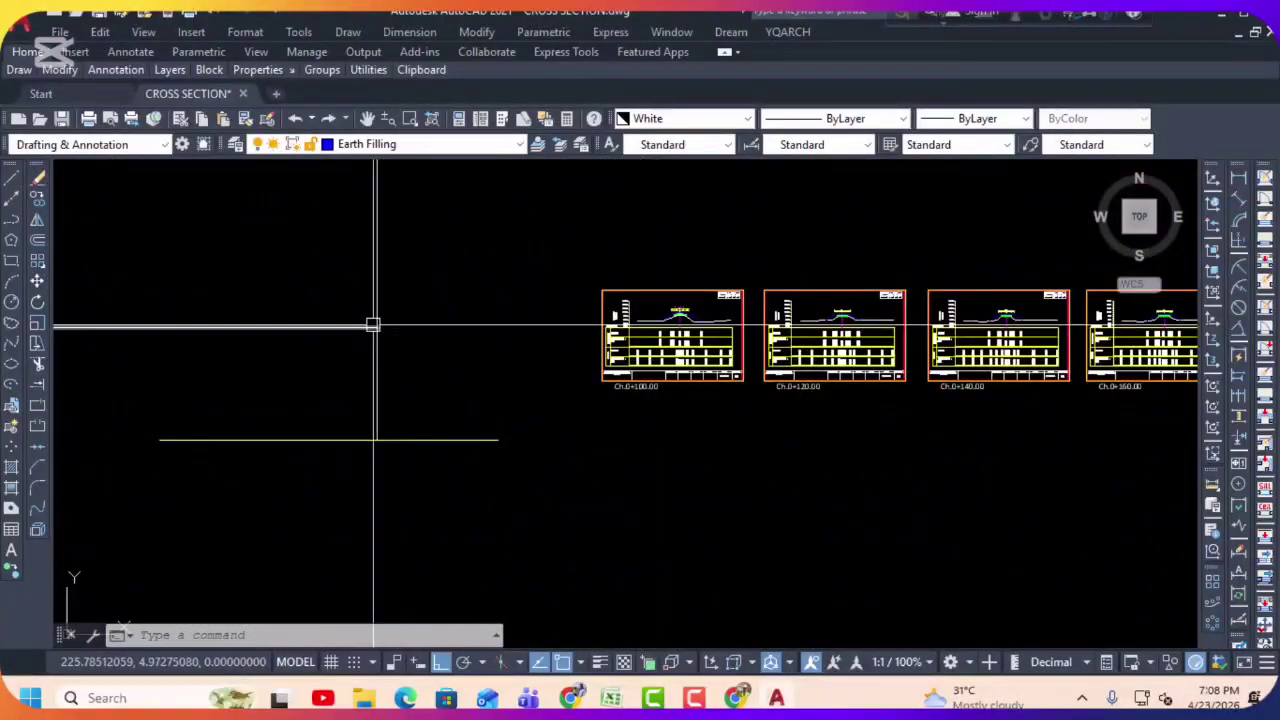
Step: Check the ordinate at the intersection of the reference lines before chainage 0+100.00 without placing a dimension
{"action": "scroll", "coordinate": [372, 325], "scroll_direction": "up", "scroll_amount": 4}
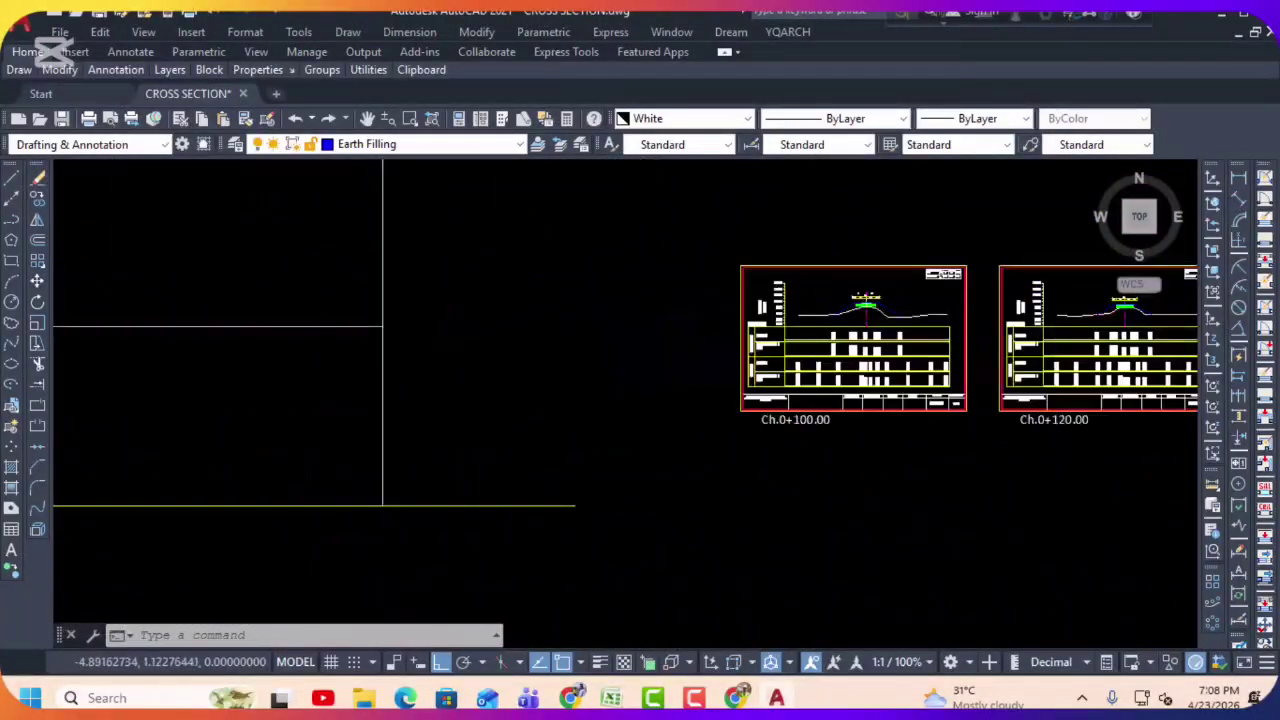
{"action": "left_click", "coordinate": [1238, 244]}
{"action": "left_click", "coordinate": [392, 323]}
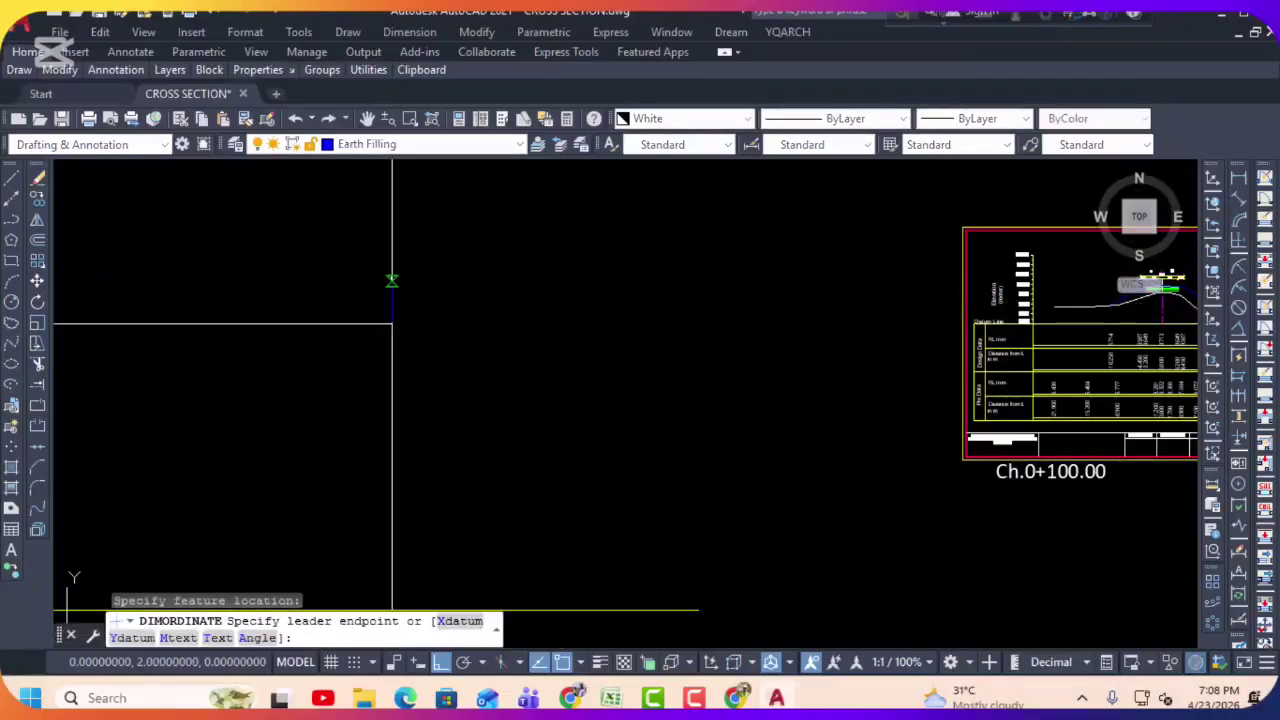
{"action": "scroll", "coordinate": [395, 290], "scroll_direction": "up", "scroll_amount": 4}
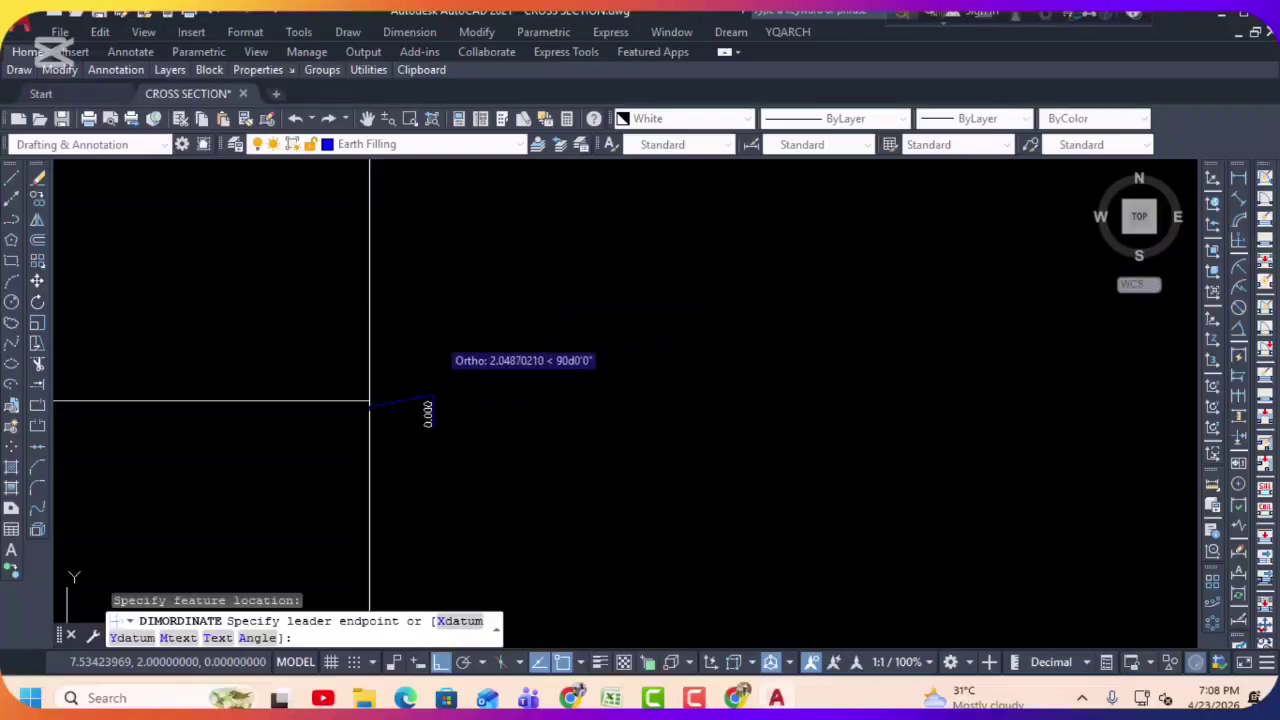
{"action": "scroll", "coordinate": [650, 410], "scroll_direction": "up", "scroll_amount": 3}
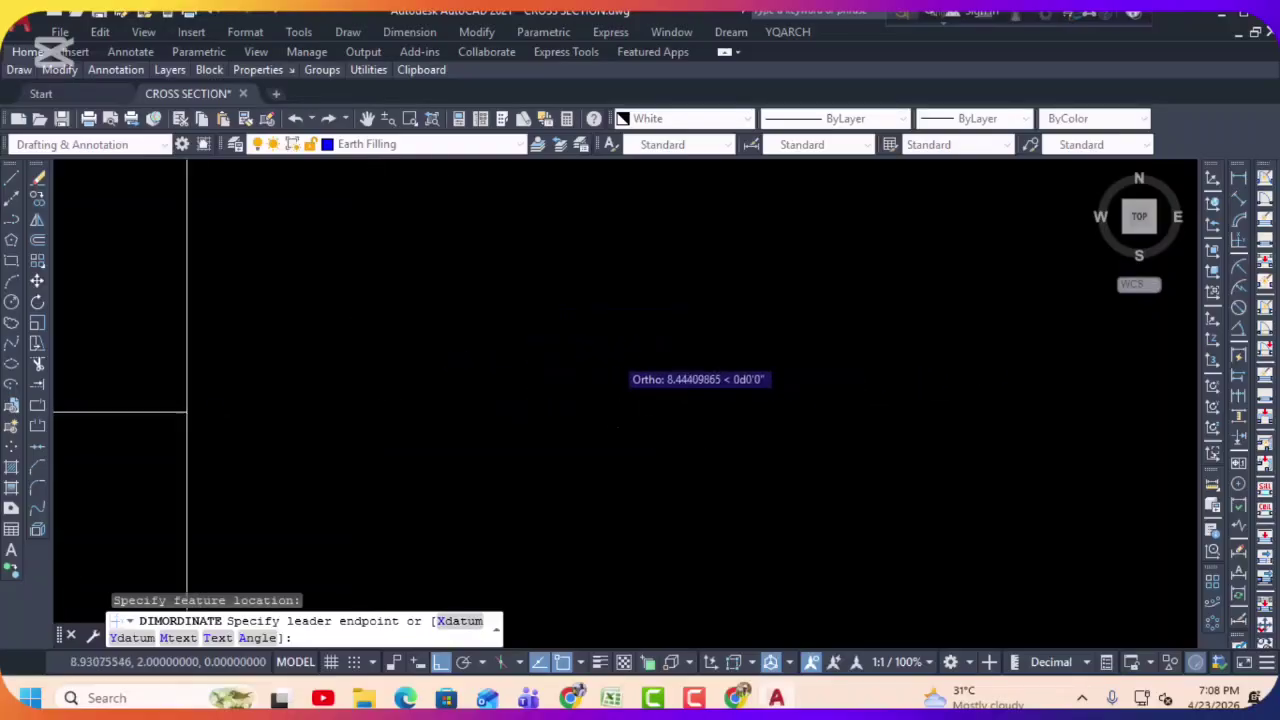
{"action": "scroll", "coordinate": [446, 371], "scroll_direction": "down", "scroll_amount": 5}
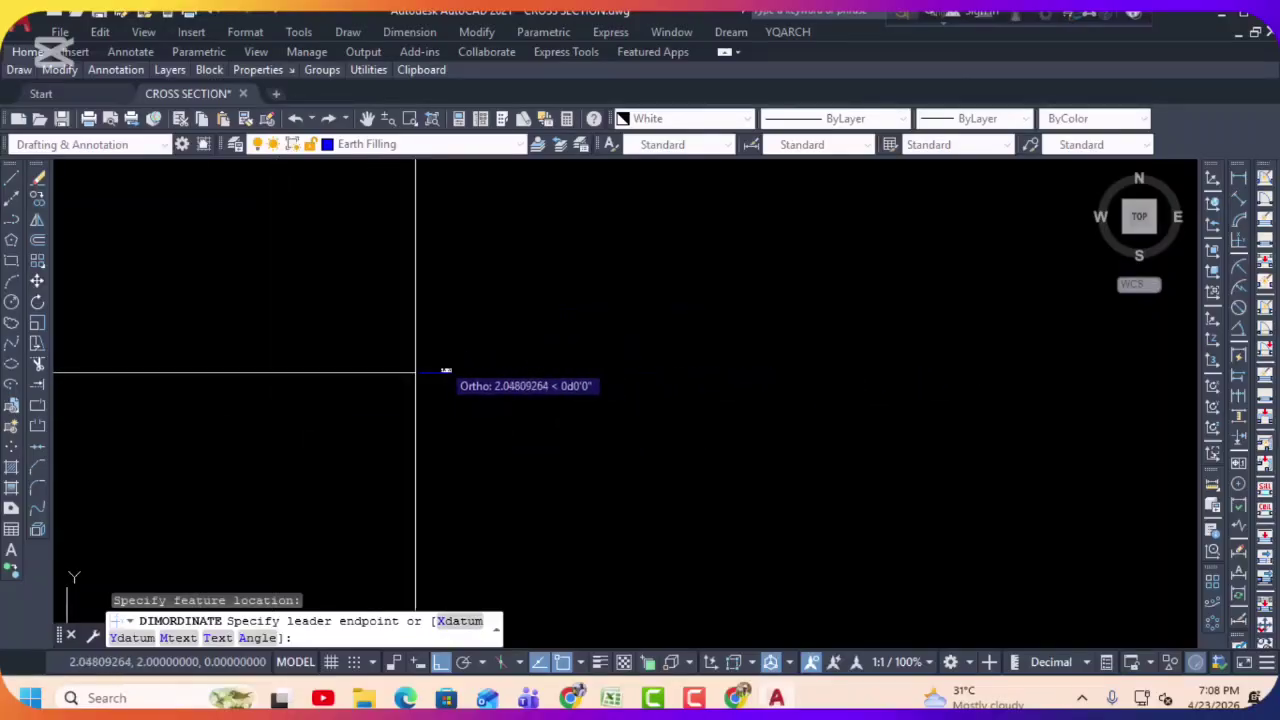
{"action": "scroll", "coordinate": [440, 366], "scroll_direction": "down", "scroll_amount": 3}
{"action": "key", "text": "Escape"}
Step: Draw a rectangle enclosing the whole row of cross section sheets from chainage 0+100.00 to 0+420.00
{"action": "middle_click_drag", "start_coordinate": [835, 363], "coordinate": [606, 363]}
{"action": "scroll", "coordinate": [585, 340], "scroll_direction": "up", "scroll_amount": 2}
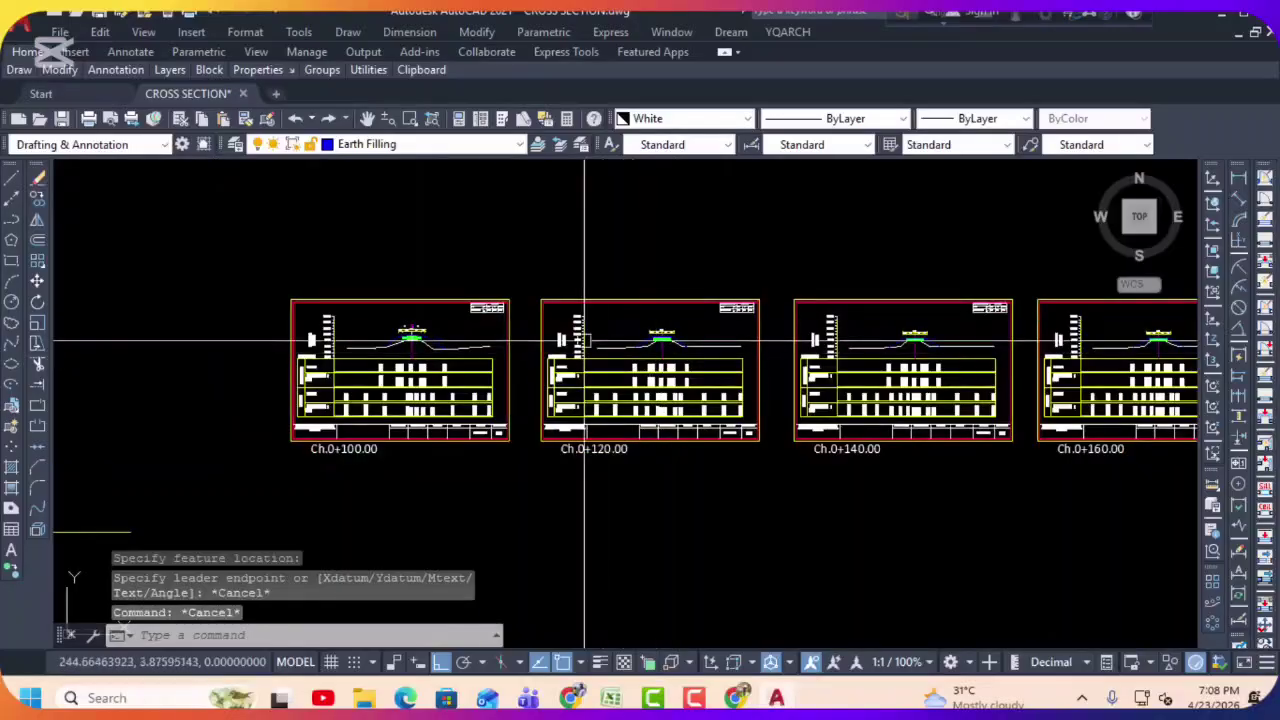
{"action": "scroll", "coordinate": [585, 340], "scroll_direction": "down", "scroll_amount": 5}
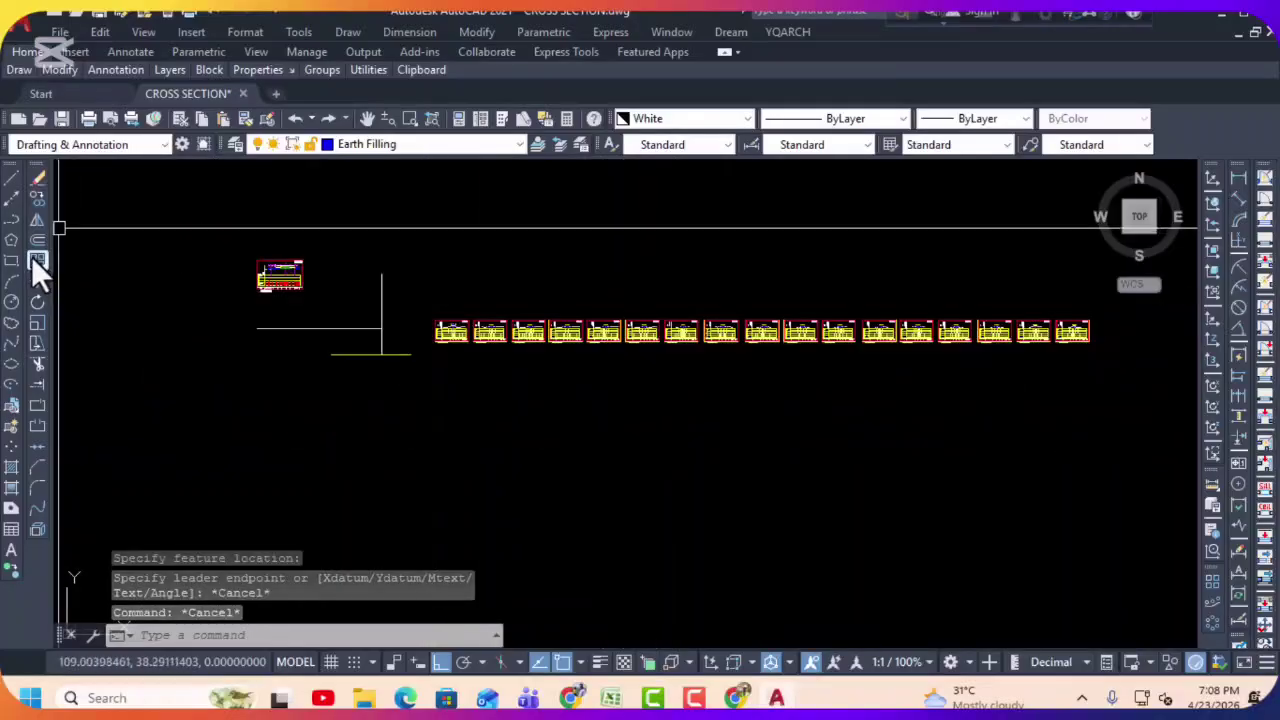
{"action": "left_click", "coordinate": [11, 261]}
{"action": "left_click", "coordinate": [415, 304]}
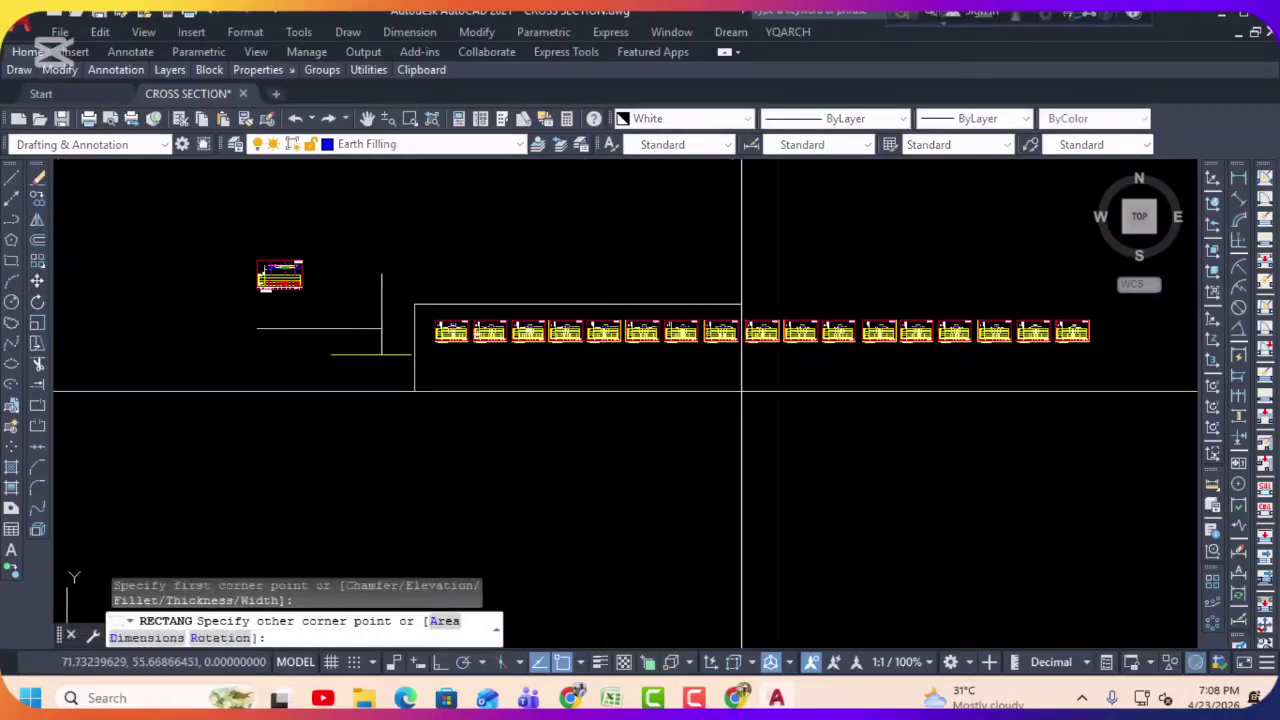
{"action": "left_click", "coordinate": [1100, 357]}
{"action": "scroll", "coordinate": [1100, 357], "scroll_direction": "up", "scroll_amount": 4}
{"action": "middle_click_drag", "start_coordinate": [1035, 322], "coordinate": [897, 330]}
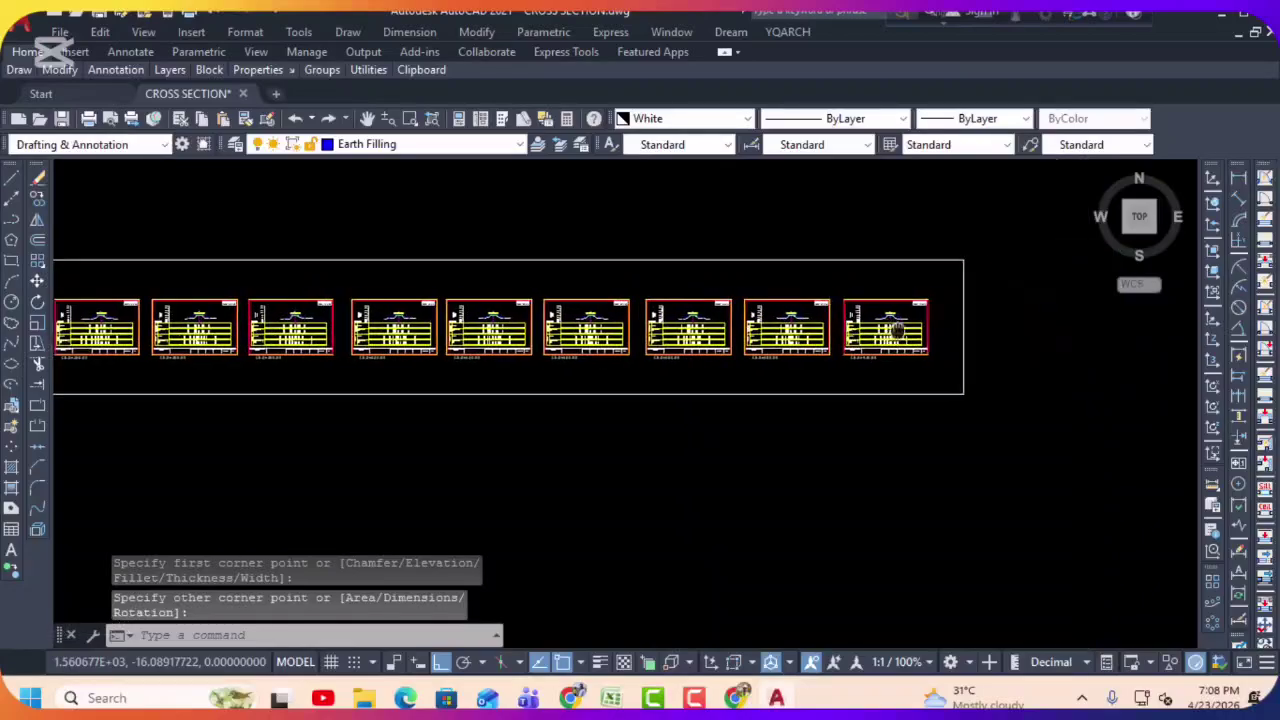
Step: Check the ordinate where the centreline meets the datum line at chainage 0+420.00 without placing a dimension
{"action": "scroll", "coordinate": [897, 330], "scroll_direction": "up", "scroll_amount": 6}
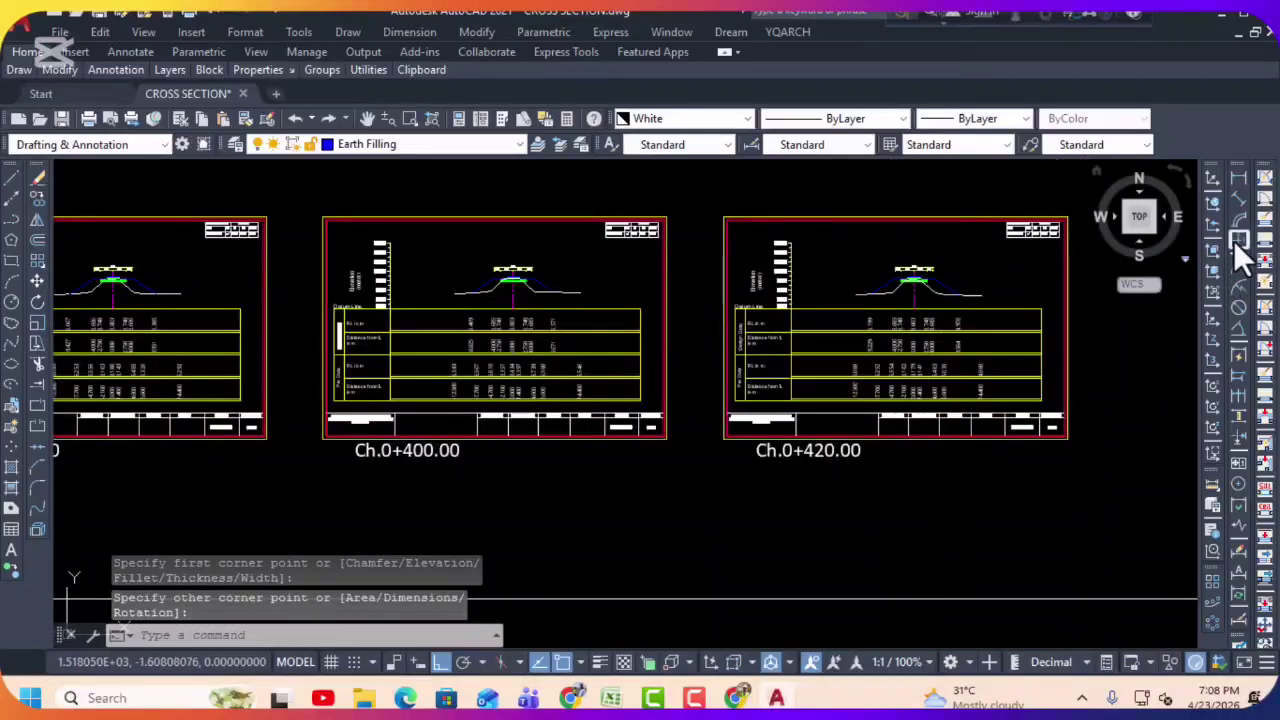
{"action": "left_click", "coordinate": [1238, 240]}
{"action": "scroll", "coordinate": [980, 280], "scroll_direction": "up", "scroll_amount": 5}
{"action": "left_click", "coordinate": [931, 328]}
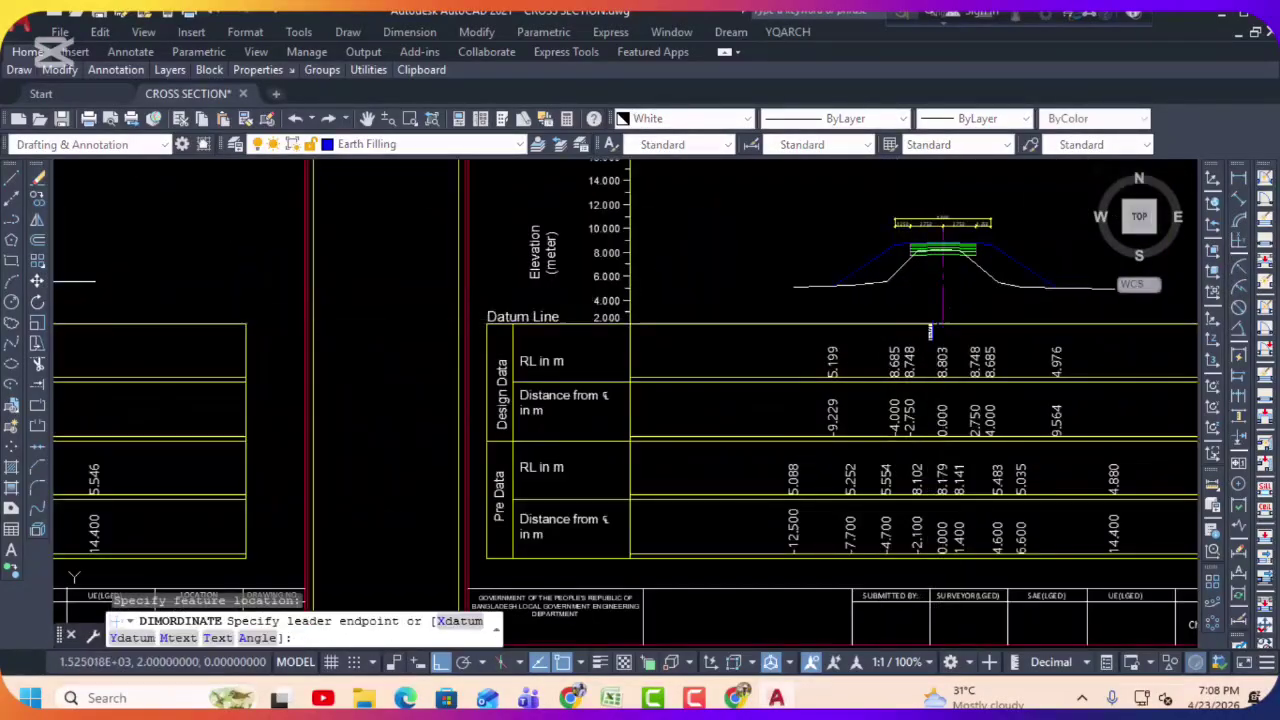
{"action": "scroll", "coordinate": [931, 330], "scroll_direction": "up", "scroll_amount": 5}
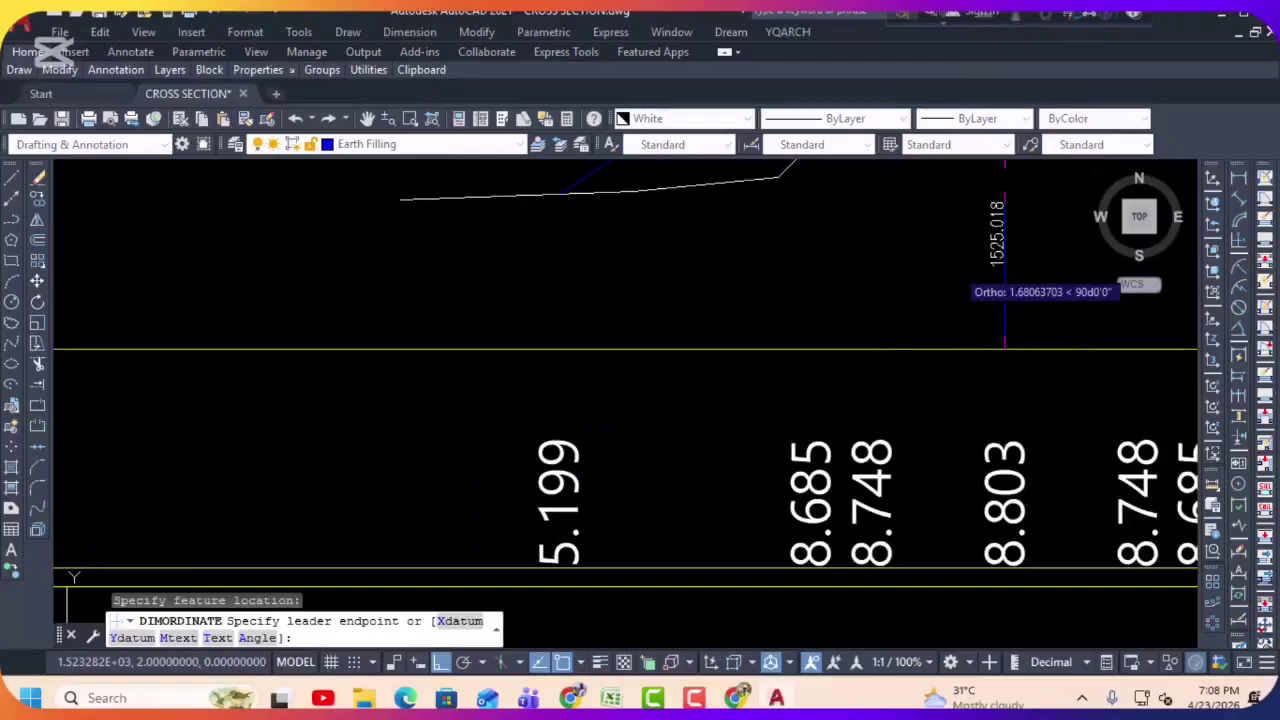
{"action": "scroll", "coordinate": [1004, 348], "scroll_direction": "down", "scroll_amount": 6}
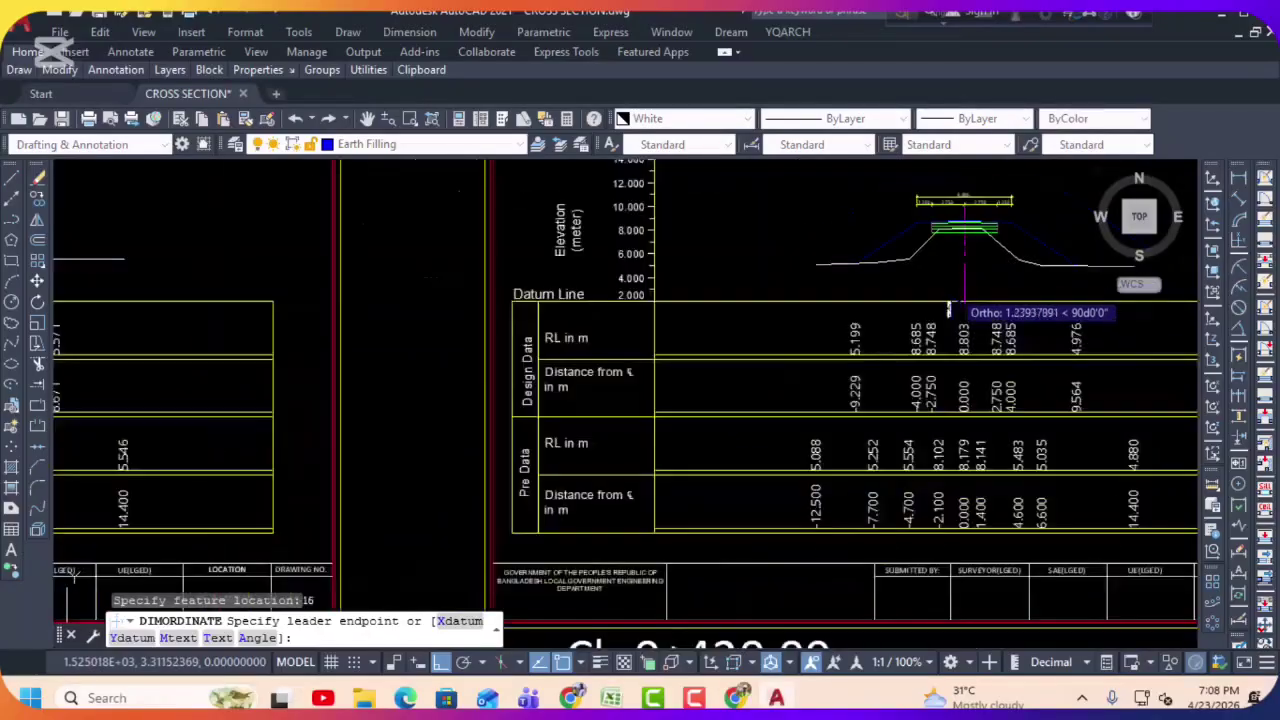
{"action": "key", "text": "Escape"}
{"action": "key", "text": "Escape"}
{"action": "key", "text": "Escape"}
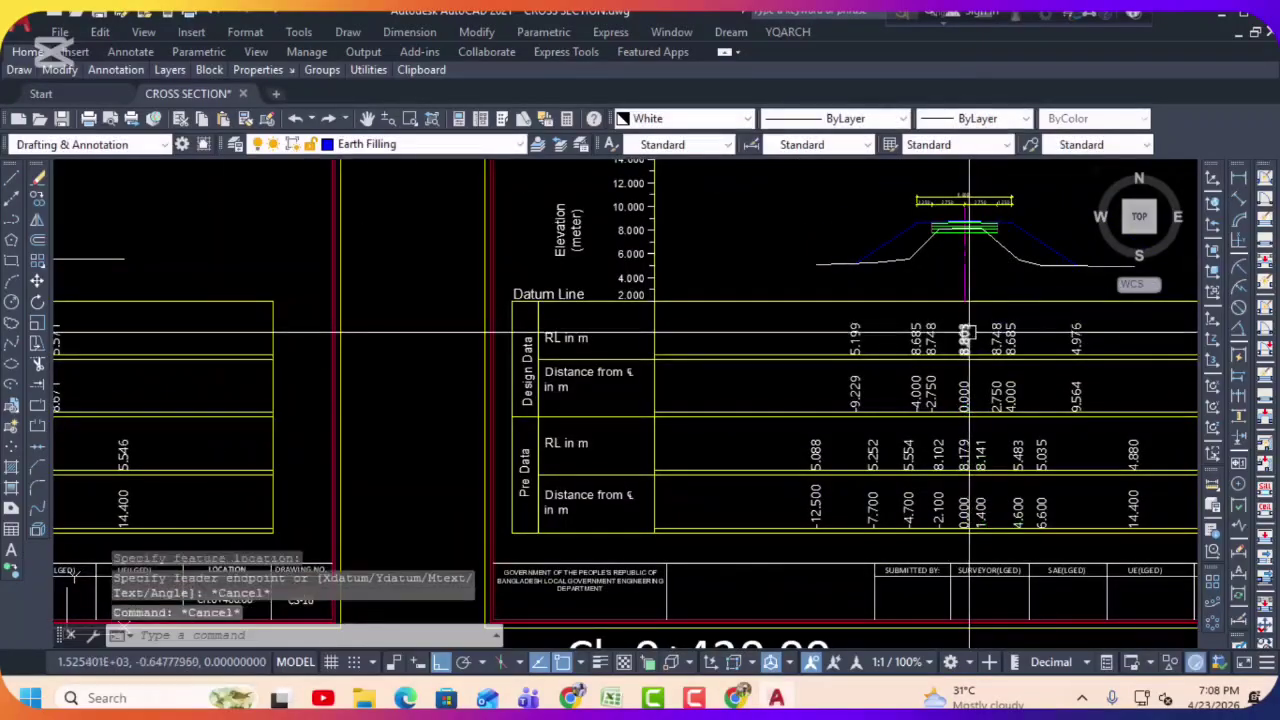
Step: Use the DE command to set the coordinate reference where the centreline meets the datum line at chainage 0+420.00, giving its datum
{"action": "scroll", "coordinate": [960, 303], "scroll_direction": "up", "scroll_amount": 5}
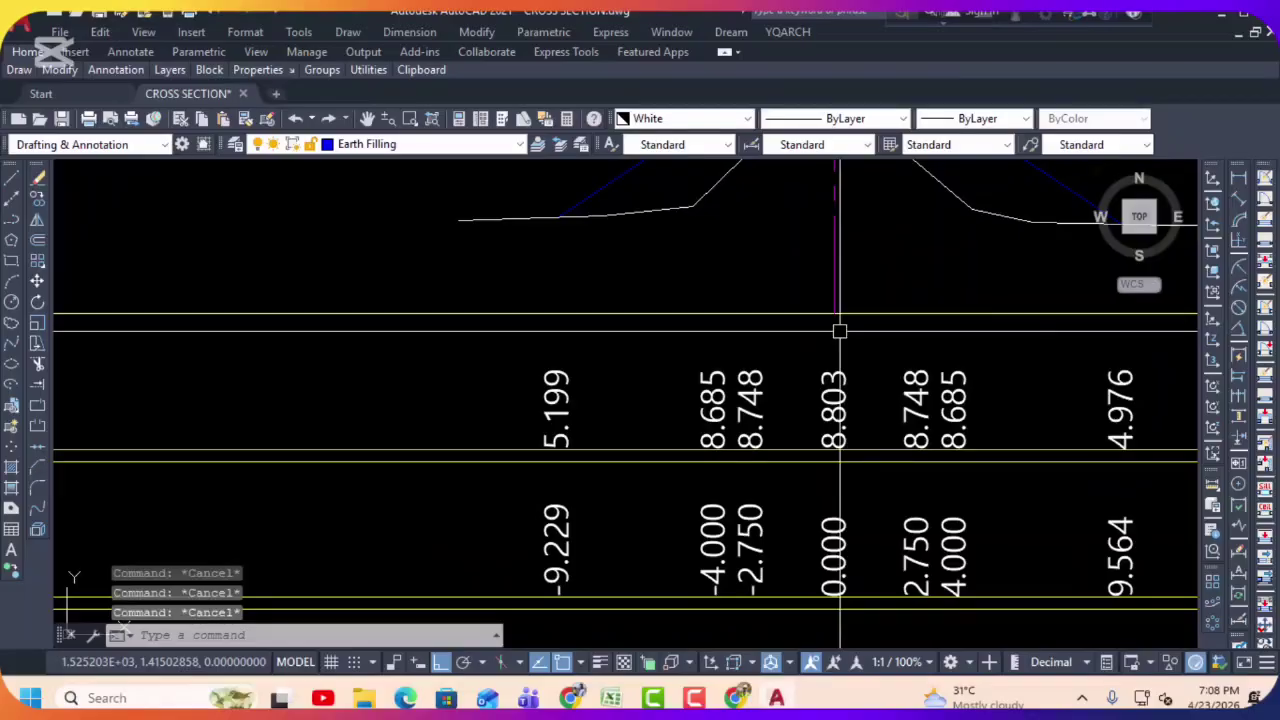
{"action": "type", "text": "de"}
{"action": "key", "text": "Return"}
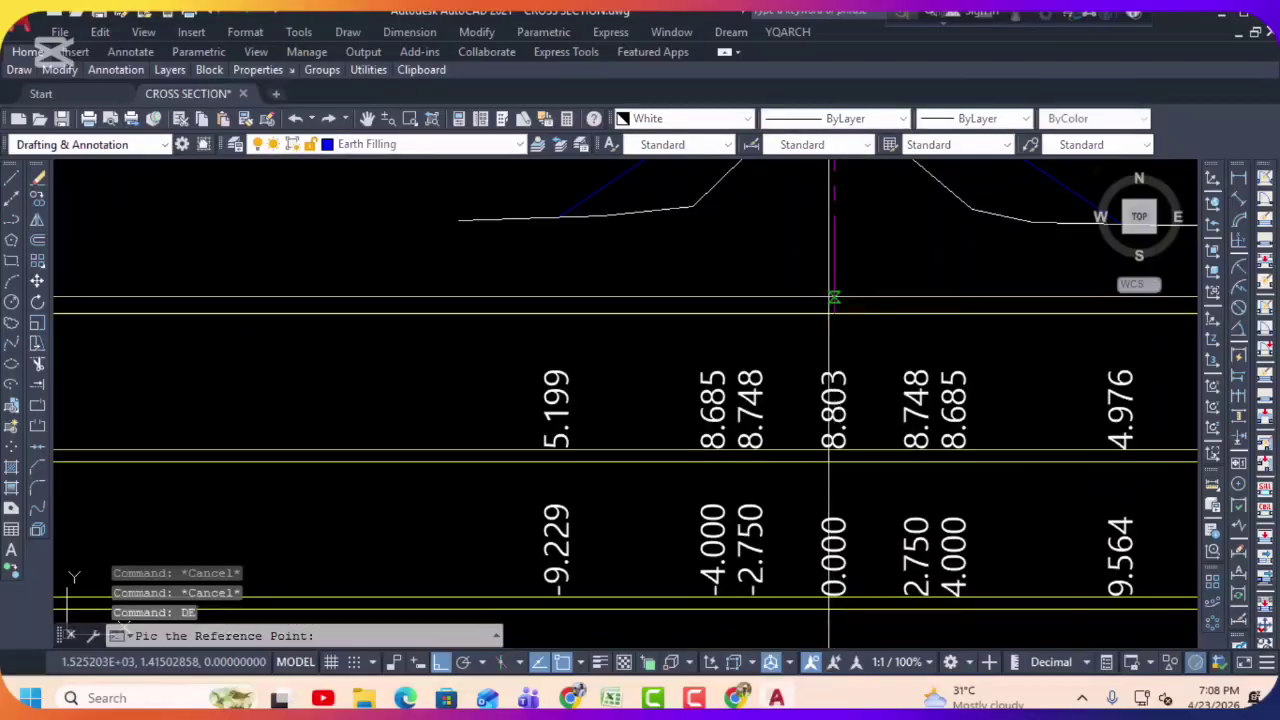
{"action": "left_click", "coordinate": [834, 314]}
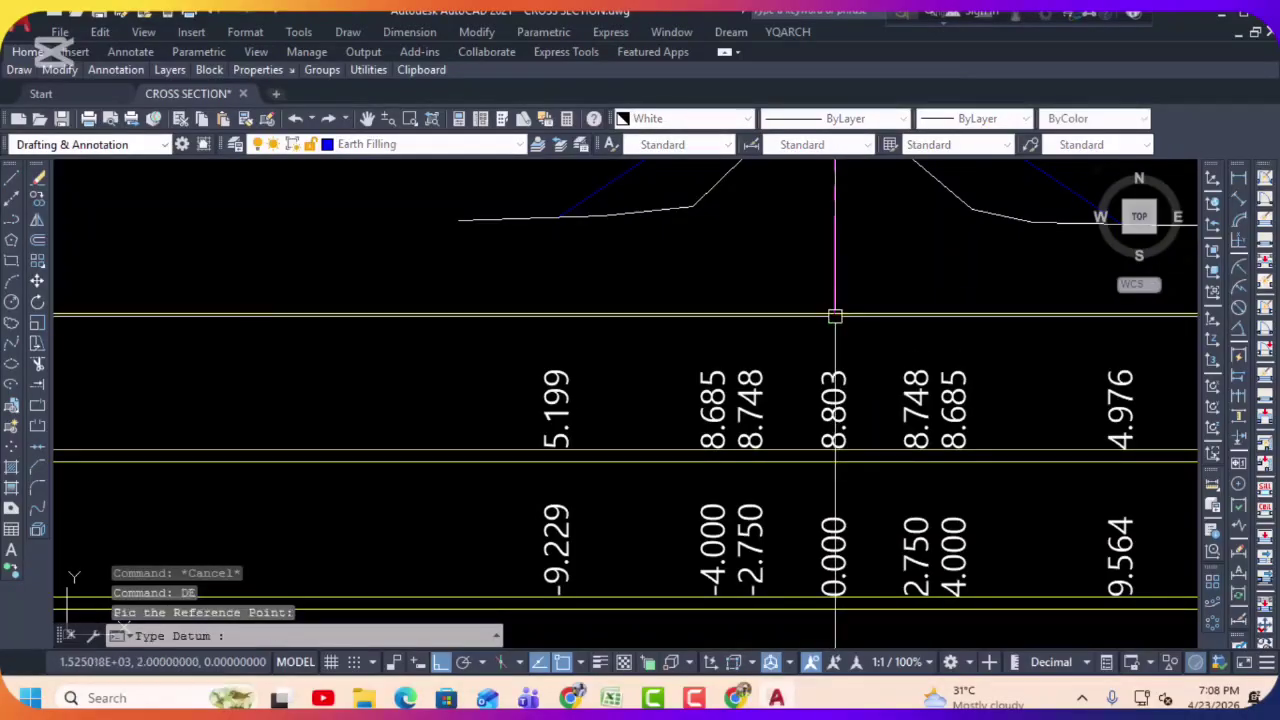
{"action": "scroll", "coordinate": [804, 328], "scroll_direction": "down", "scroll_amount": 2}
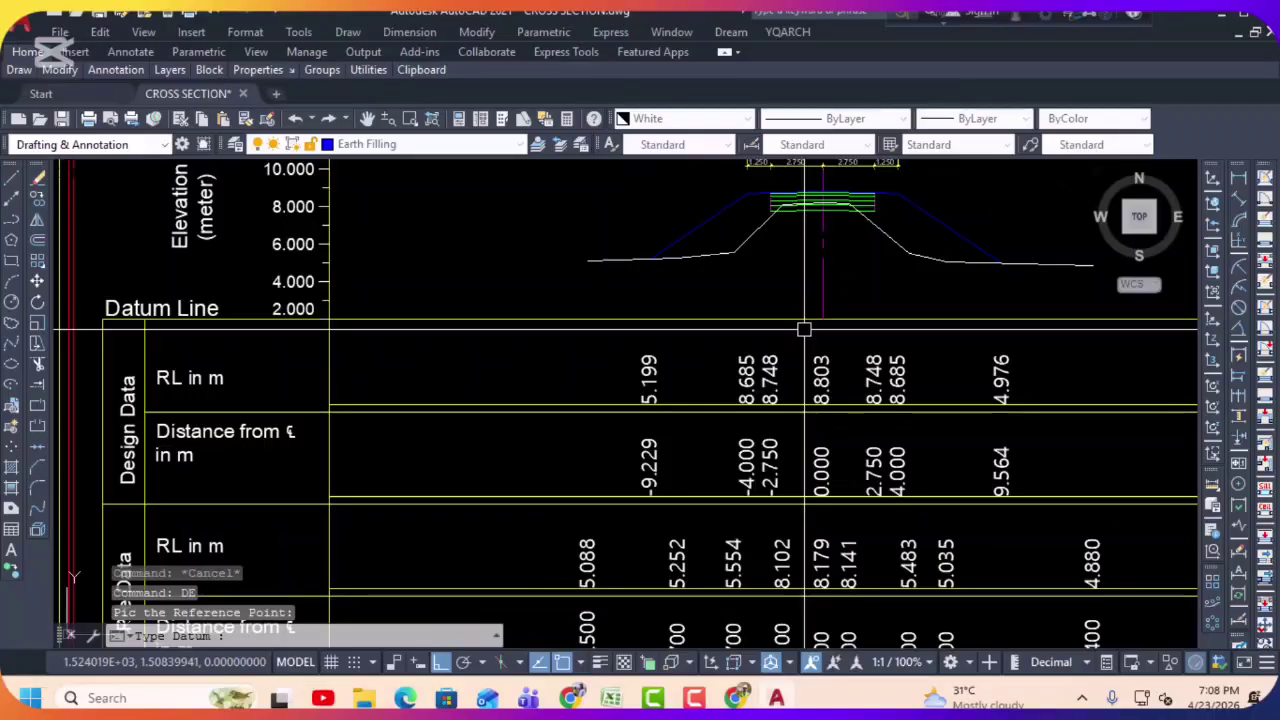
{"action": "left_click", "coordinate": [295, 308]}
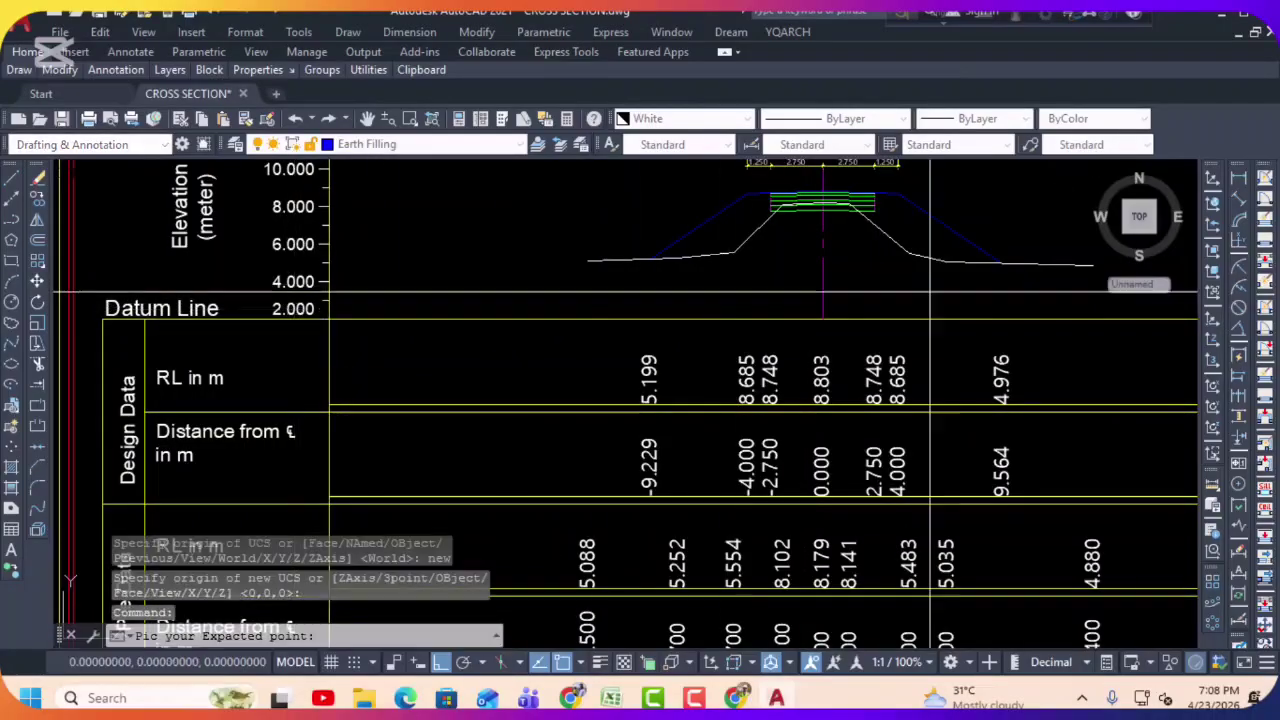
Step: Check the ordinate on the centreline at chainage 0+420.00 in the new coordinate system without placing a dimension
{"action": "left_click", "coordinate": [1245, 240]}
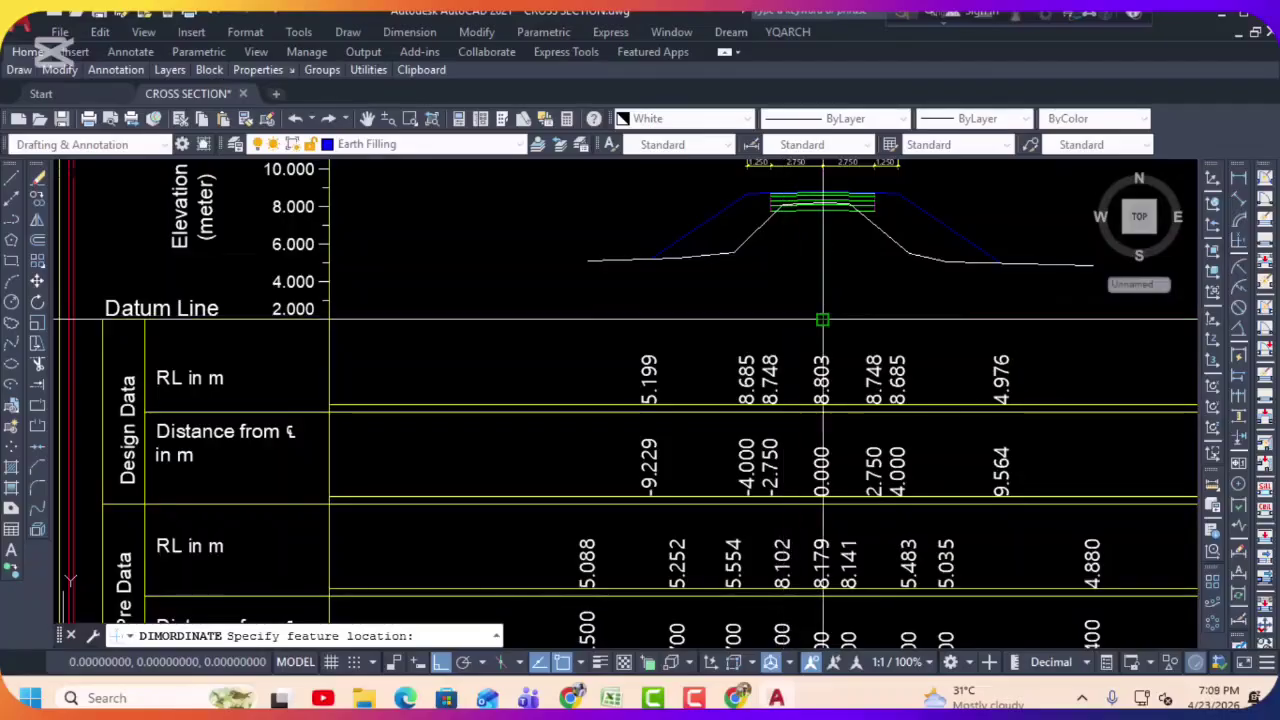
{"action": "left_click", "coordinate": [821, 308]}
{"action": "scroll", "coordinate": [825, 312], "scroll_direction": "up", "scroll_amount": 5}
{"action": "key", "text": "Escape"}
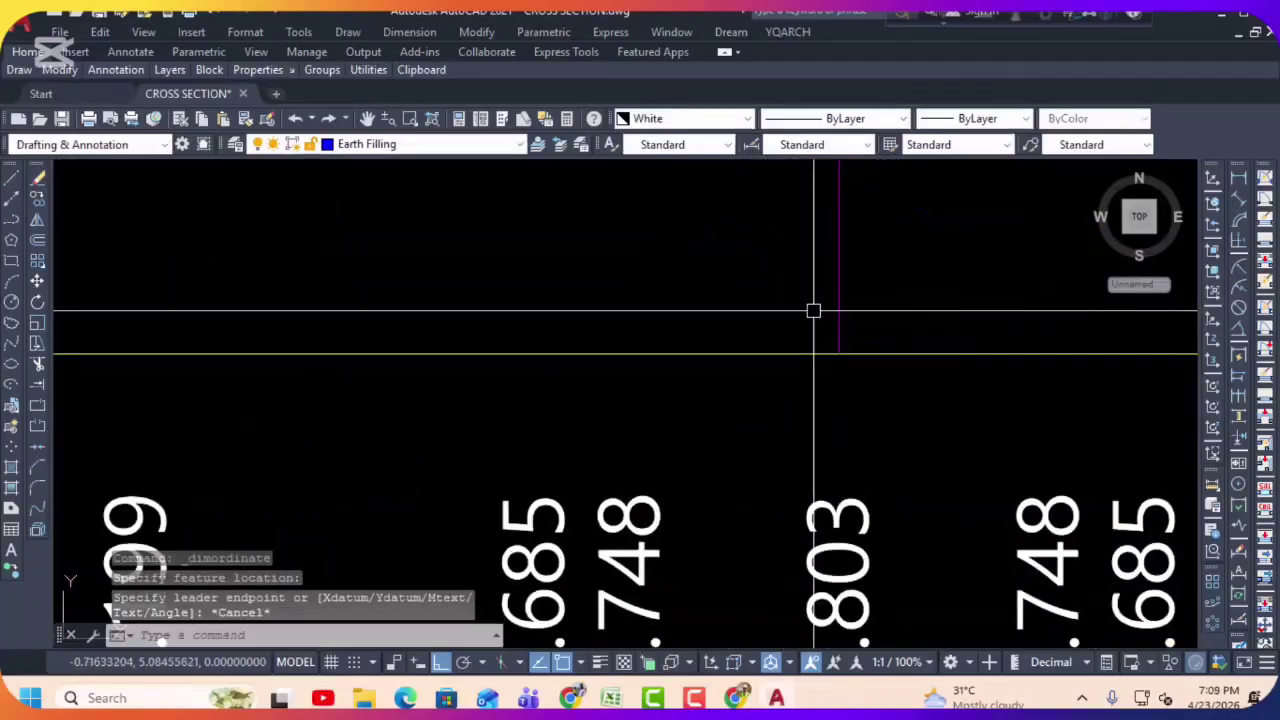
Step: Use the DE command to reset the coordinate reference at the centreline and datum line intersection at chainage 0+420.00, giving its datum
{"action": "type", "text": "de"}
{"action": "key", "text": "Return"}
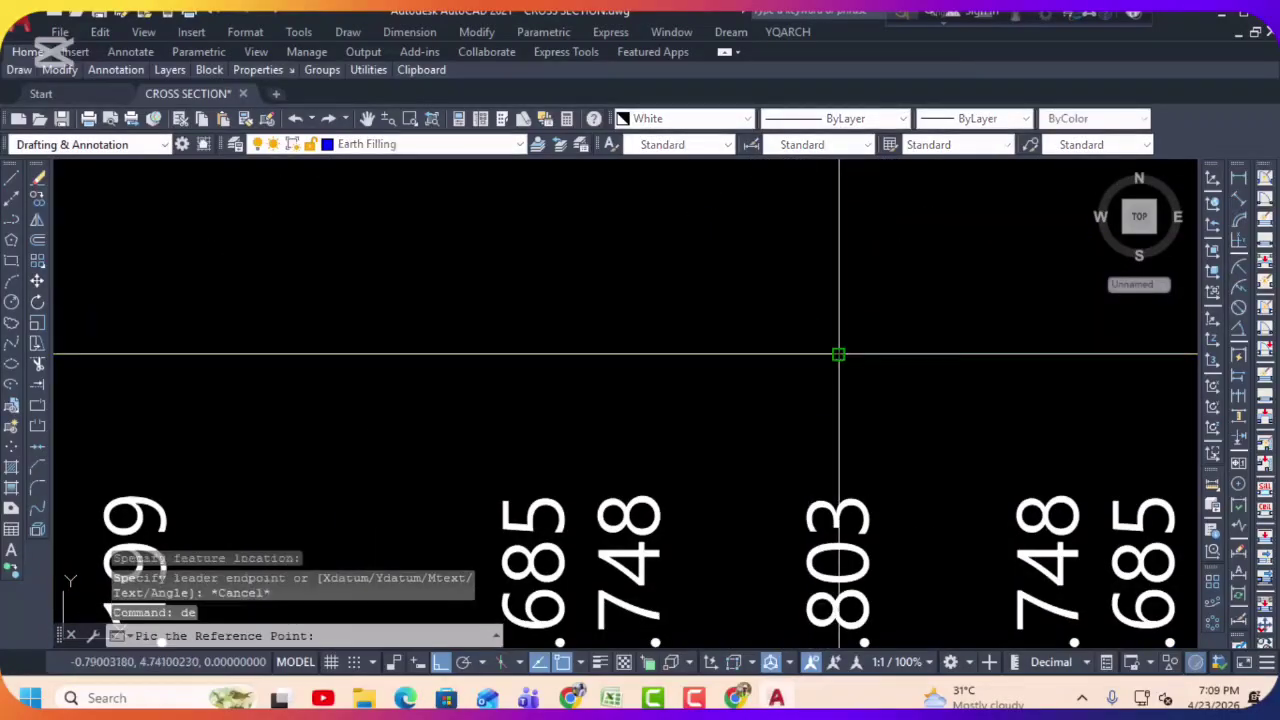
{"action": "left_click", "coordinate": [838, 354]}
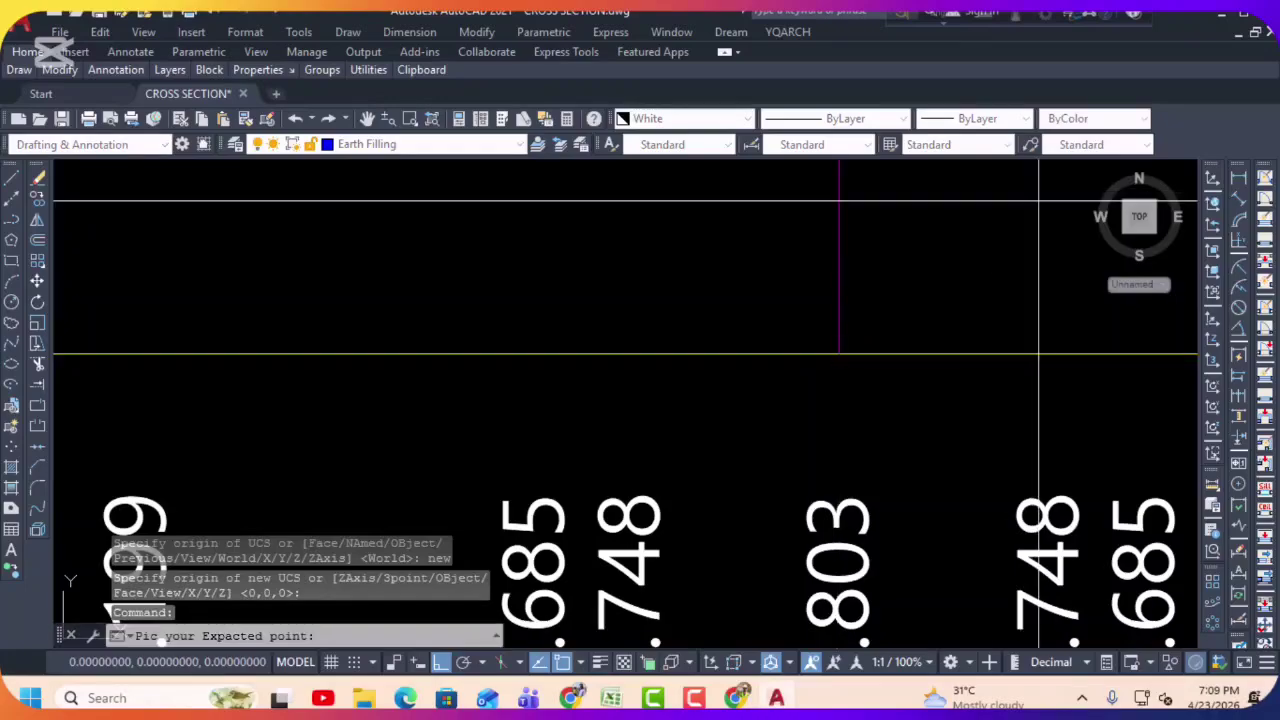
Step: Check the centreline's distance ordinate at chainage 0+420.00 against the Distance from CL rows of the table
{"action": "left_click", "coordinate": [1236, 242]}
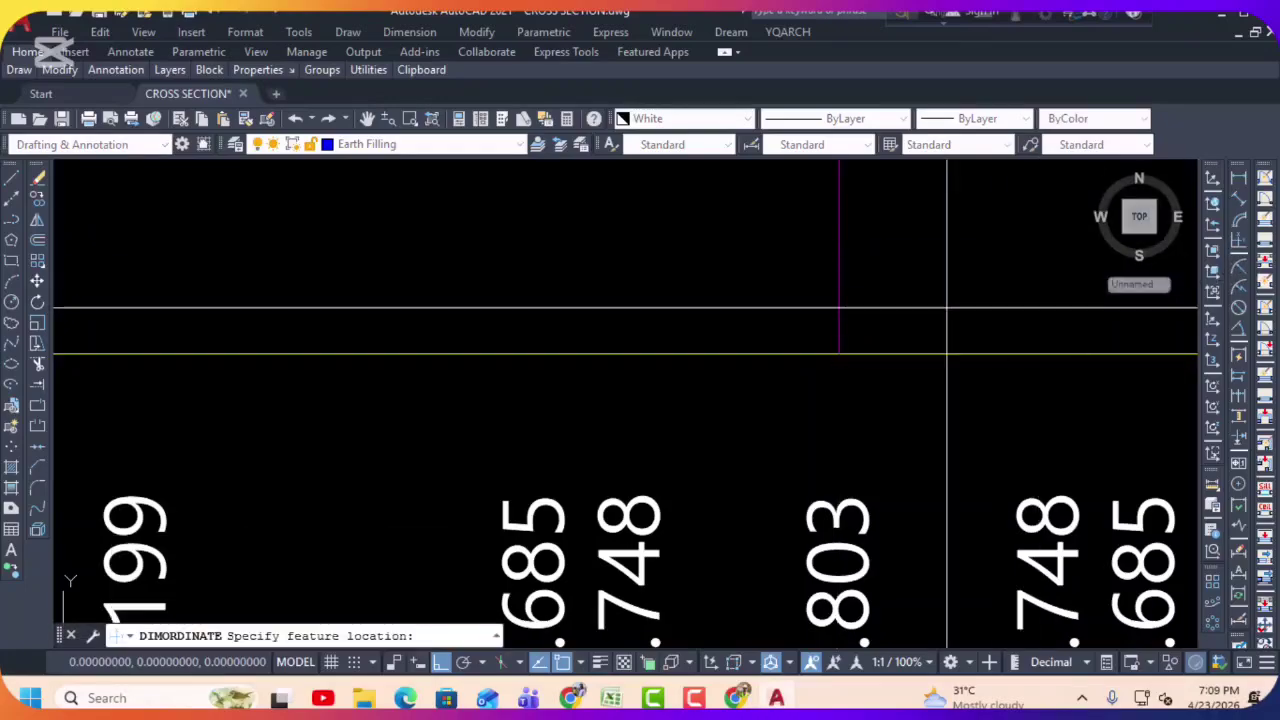
{"action": "left_click", "coordinate": [838, 354]}
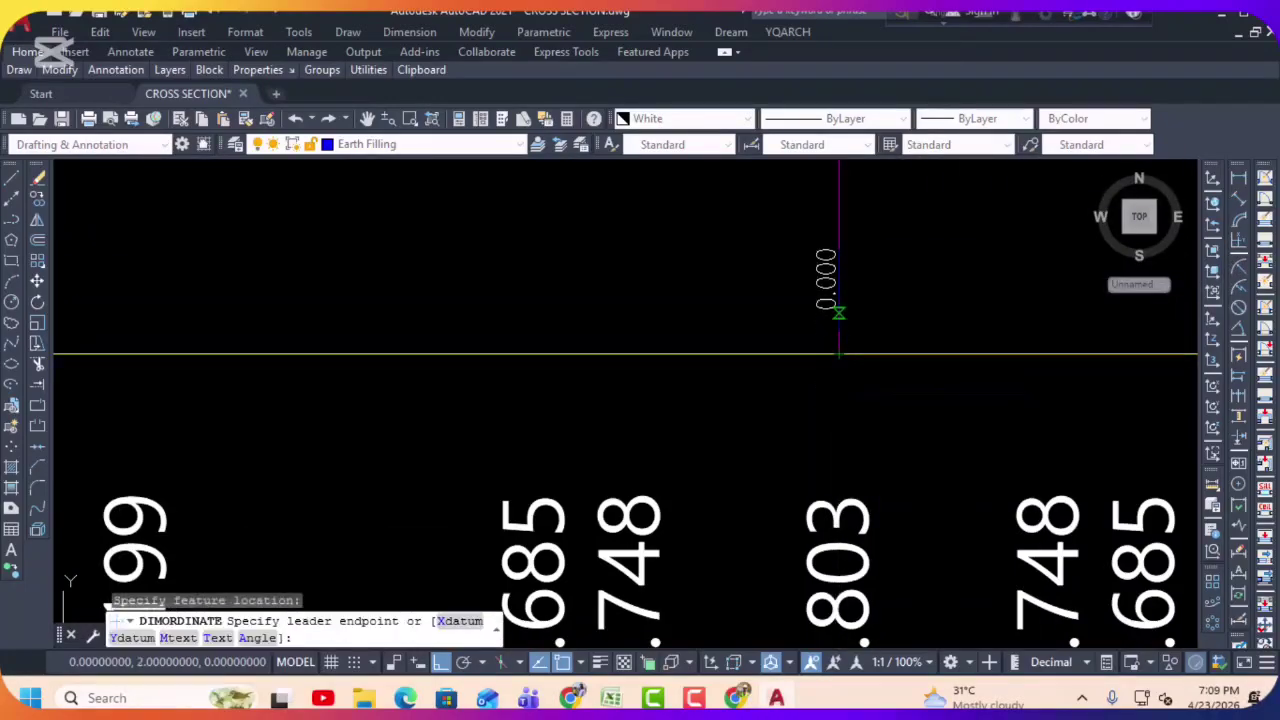
{"action": "scroll", "coordinate": [838, 312], "scroll_direction": "down", "scroll_amount": 5}
{"action": "middle_click_drag", "start_coordinate": [838, 495], "coordinate": [817, 292]}
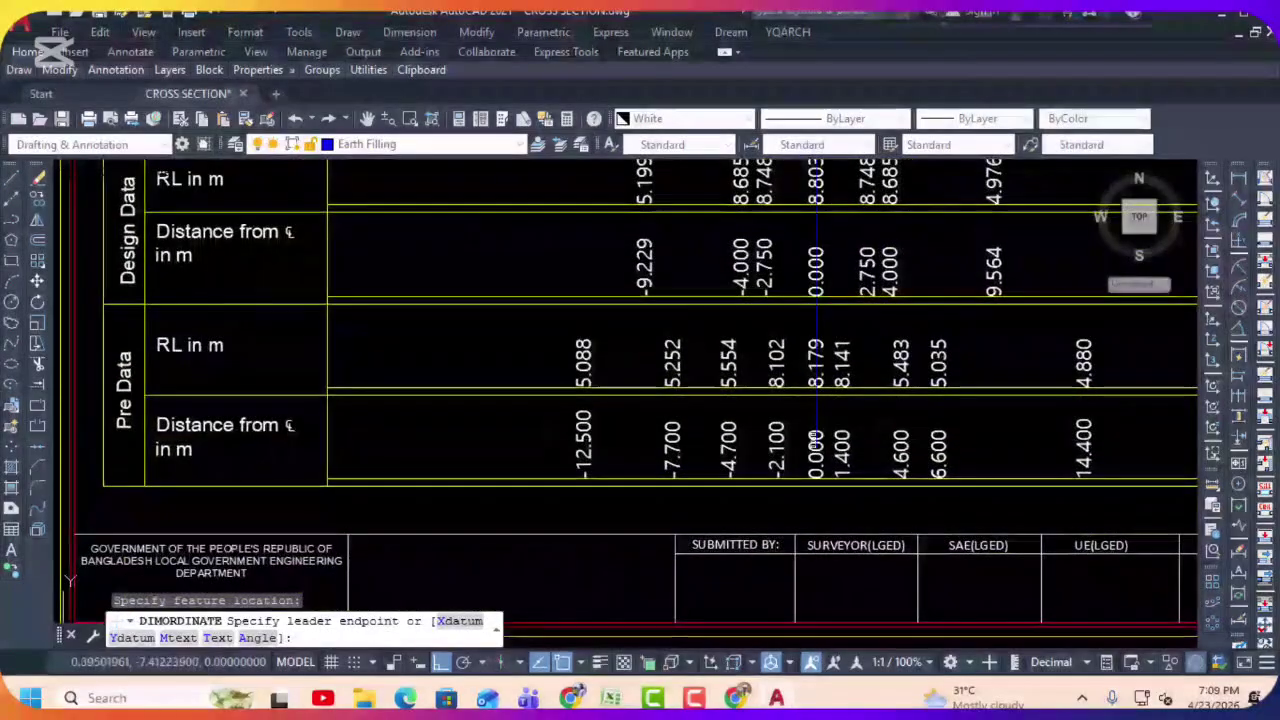
{"action": "left_click", "coordinate": [817, 460]}
{"action": "middle_click_drag", "start_coordinate": [817, 460], "coordinate": [824, 641]}
Step: Check the distance ordinate of the existing ground's left toe point at chainage 0+420.00 against its Pre Data distance
{"action": "key", "text": "Return"}
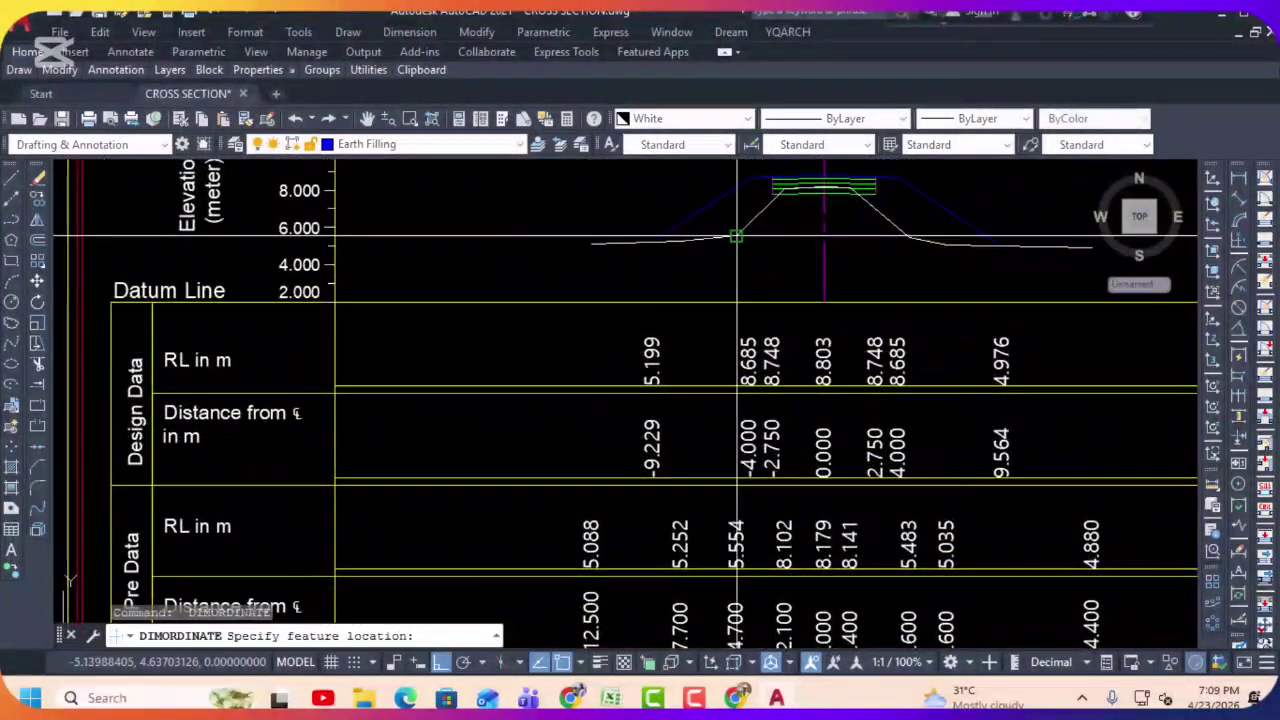
{"action": "left_click", "coordinate": [737, 238]}
{"action": "middle_click_drag", "start_coordinate": [735, 640], "coordinate": [724, 472]}
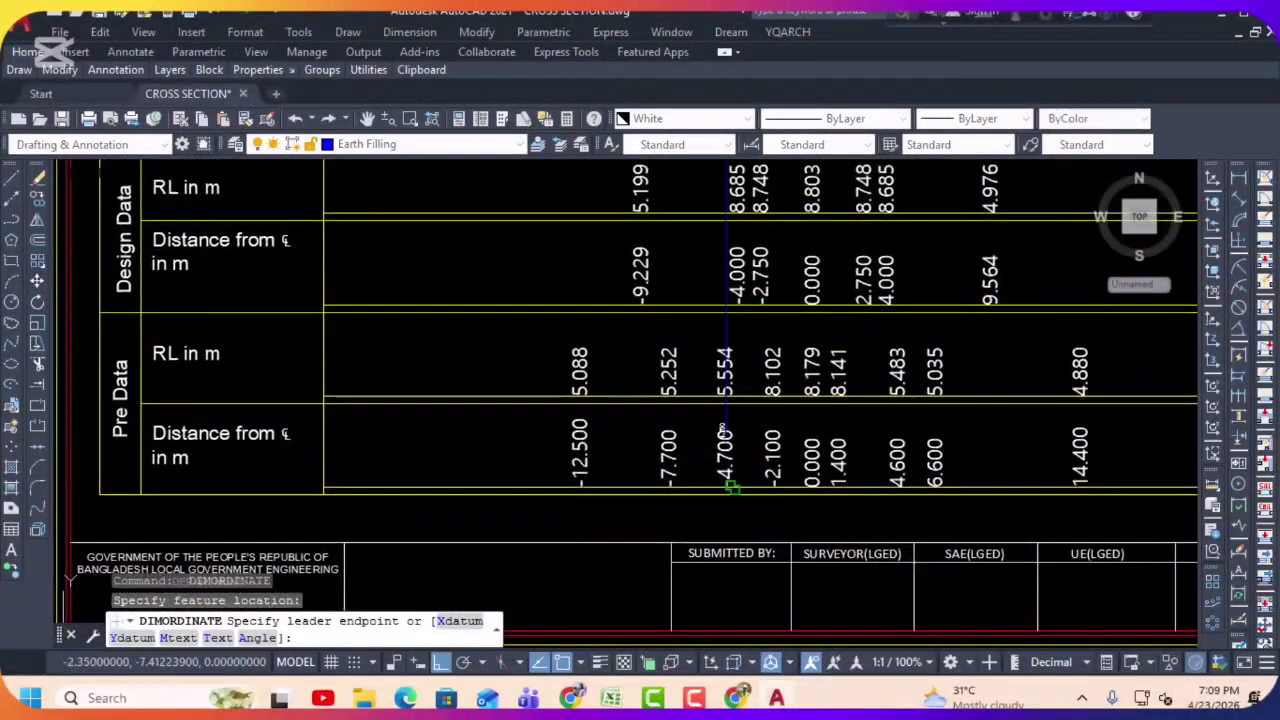
{"action": "scroll", "coordinate": [722, 432], "scroll_direction": "up", "scroll_amount": 3}
{"action": "scroll", "coordinate": [718, 440], "scroll_direction": "down", "scroll_amount": 1}
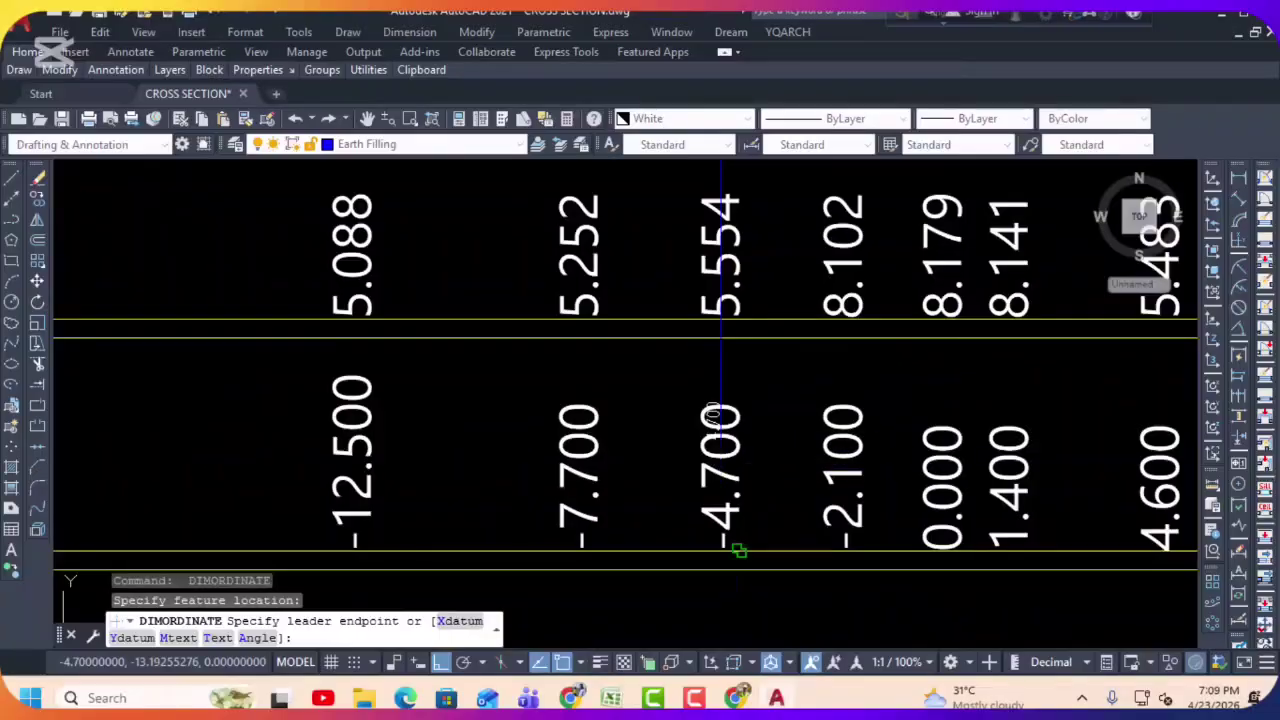
{"action": "scroll", "coordinate": [721, 428], "scroll_direction": "up", "scroll_amount": 4}
{"action": "scroll", "coordinate": [724, 339], "scroll_direction": "down", "scroll_amount": 5}
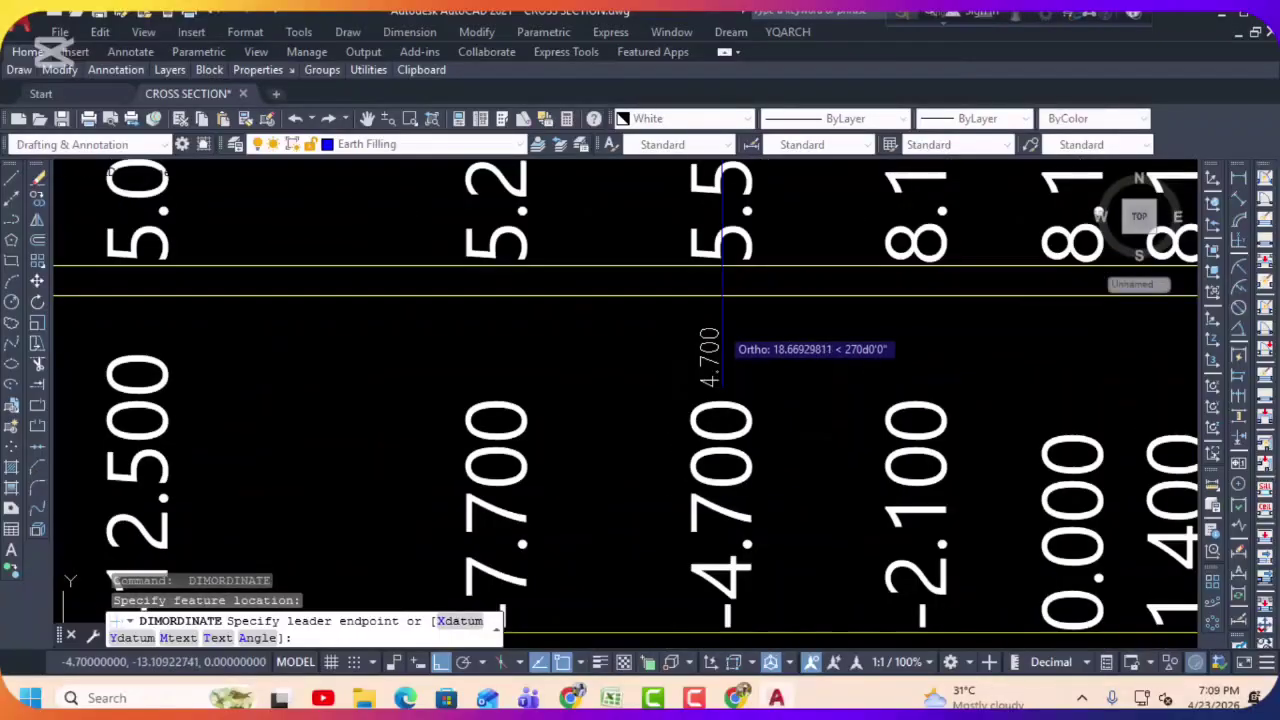
{"action": "scroll", "coordinate": [720, 335], "scroll_direction": "down", "scroll_amount": 6}
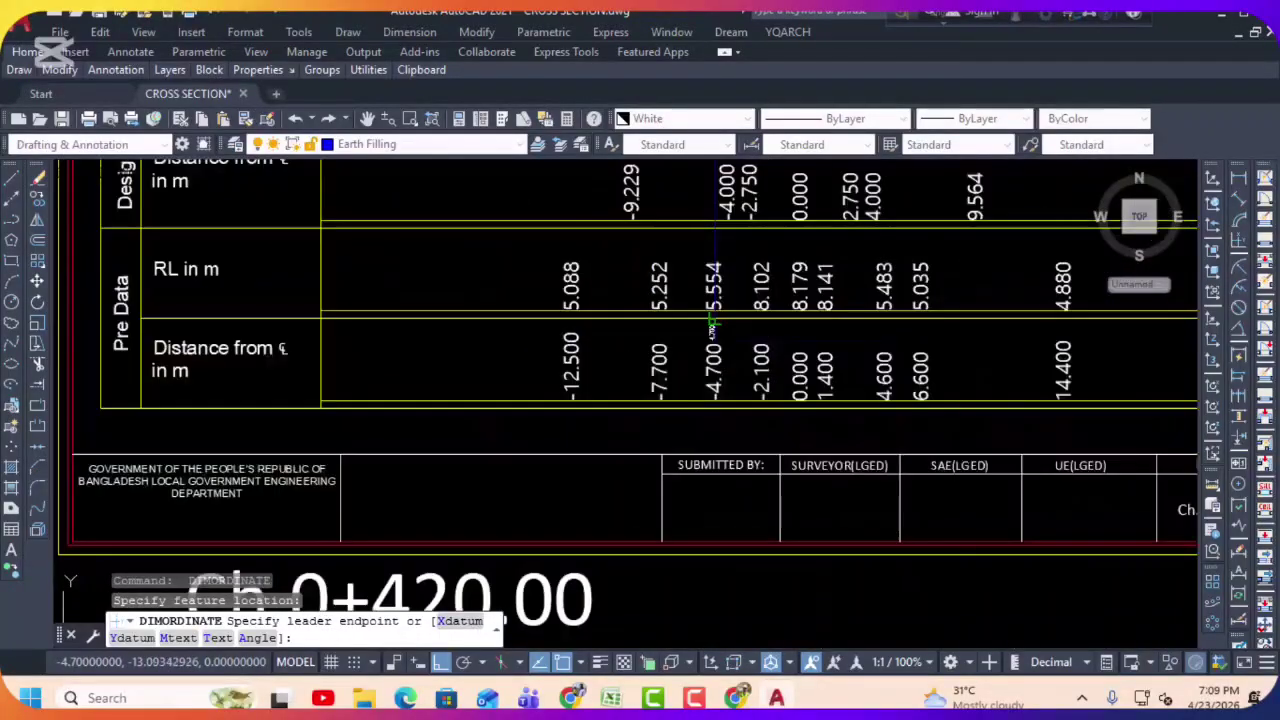
{"action": "key", "text": "Escape"}
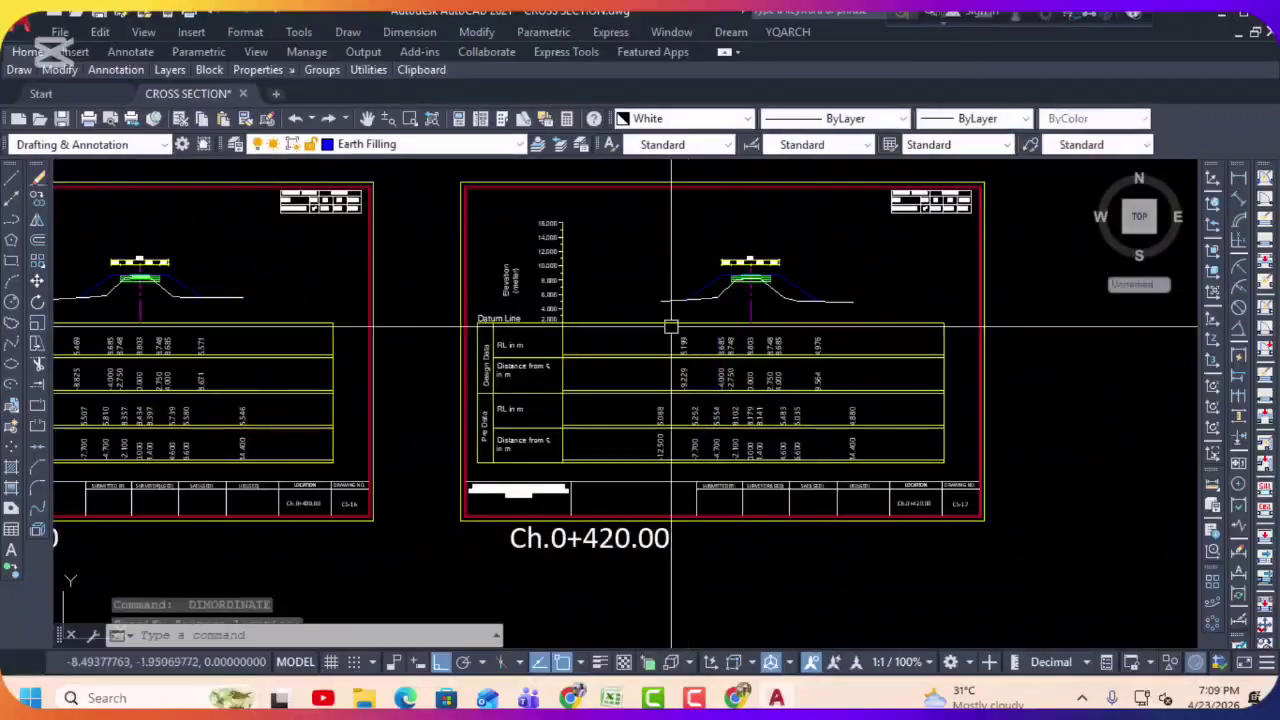
{"action": "middle_click_drag", "start_coordinate": [728, 340], "coordinate": [758, 338]}
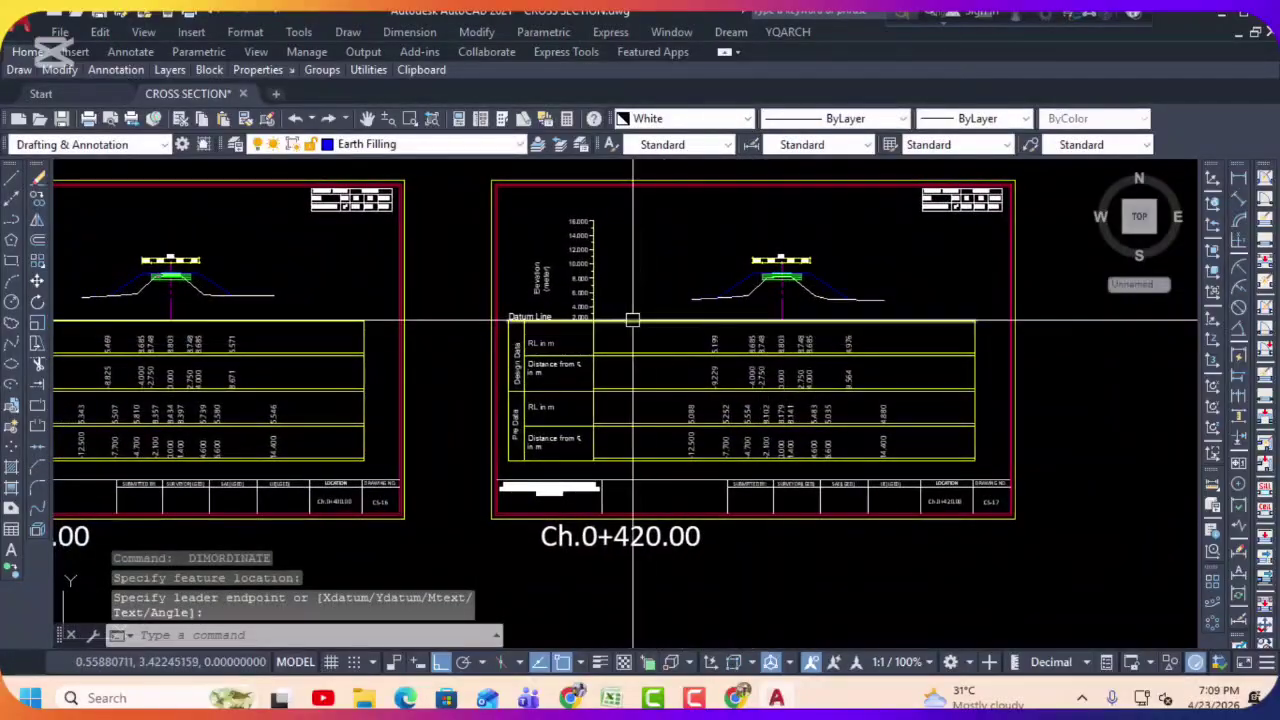
{"action": "scroll", "coordinate": [700, 330], "scroll_direction": "down", "scroll_amount": 3}
{"action": "middle_click_drag", "start_coordinate": [663, 320], "coordinate": [669, 320]}
{"action": "scroll", "coordinate": [737, 317], "scroll_direction": "up", "scroll_amount": 1}
{"action": "scroll", "coordinate": [737, 317], "scroll_direction": "down", "scroll_amount": 2}
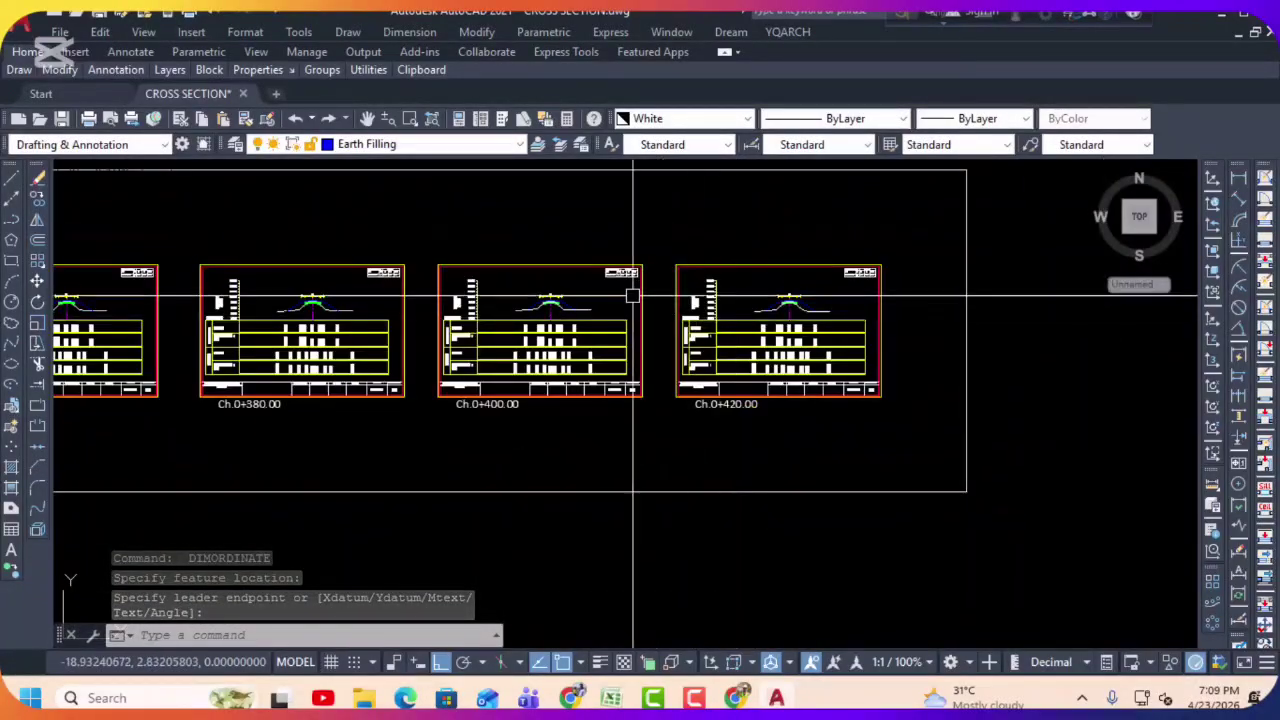
{"action": "scroll", "coordinate": [650, 290], "scroll_direction": "up", "scroll_amount": 1}
{"action": "scroll", "coordinate": [837, 303], "scroll_direction": "up", "scroll_amount": 1}
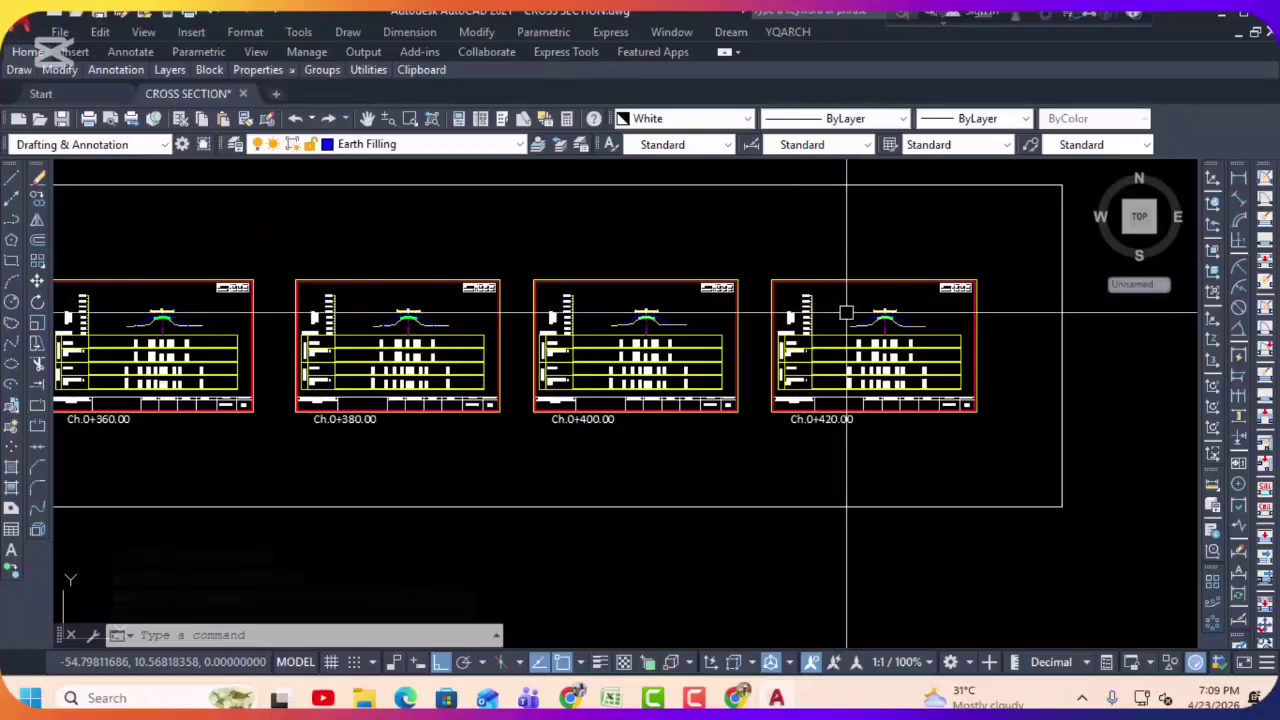
{"action": "scroll", "coordinate": [885, 318], "scroll_direction": "up", "scroll_amount": 4}
{"action": "left_click", "coordinate": [896, 323]}
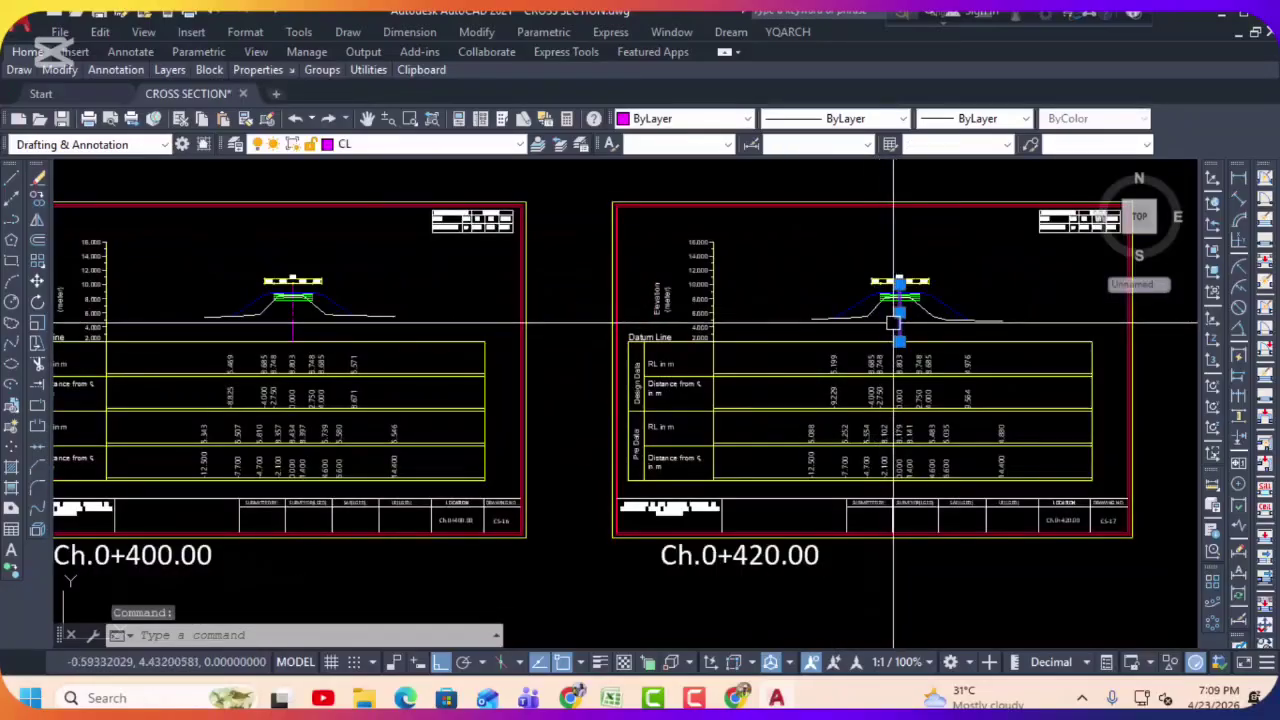
{"action": "key", "text": "Escape"}
{"action": "key", "text": "Escape"}
Step: Use the DE command to set the coordinate reference near the foot of the centreline at chainage 0+380.00, with datum 2
{"action": "middle_click_drag", "start_coordinate": [336, 331], "coordinate": [509, 340]}
{"action": "scroll", "coordinate": [643, 337], "scroll_direction": "down", "scroll_amount": 1}
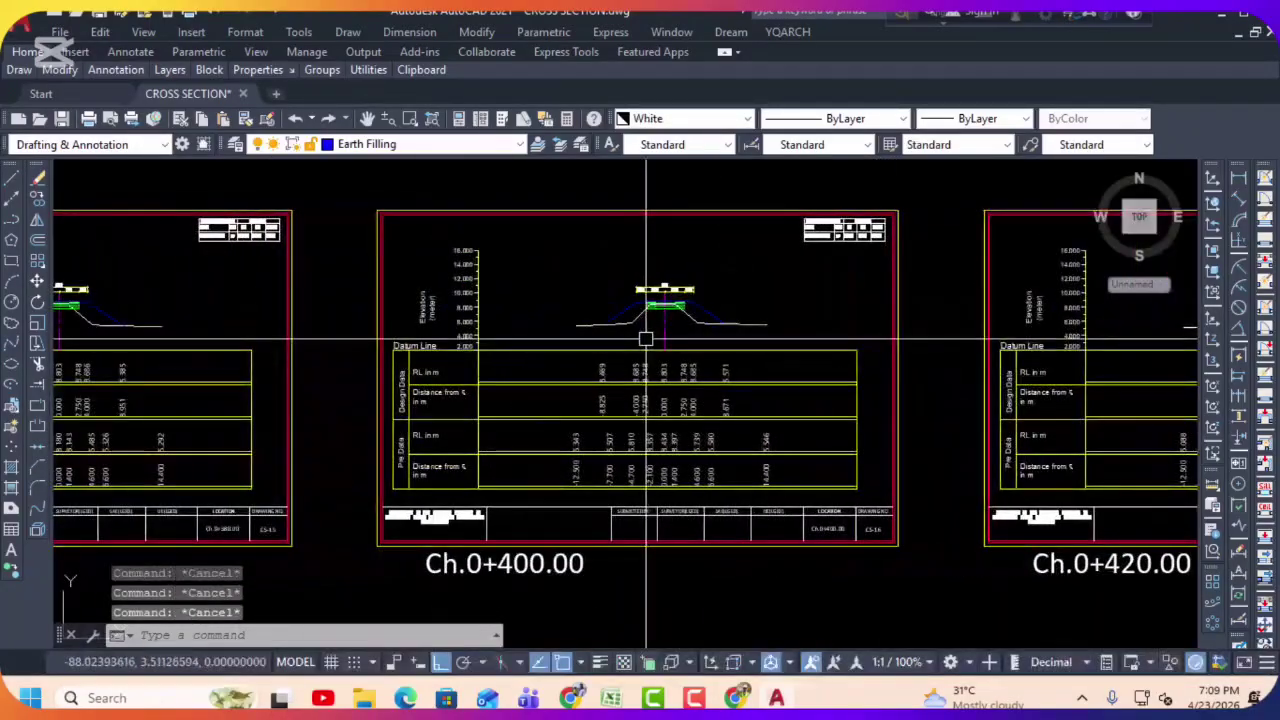
{"action": "middle_click_drag", "start_coordinate": [170, 340], "coordinate": [474, 337]}
{"action": "scroll", "coordinate": [507, 391], "scroll_direction": "up", "scroll_amount": 5}
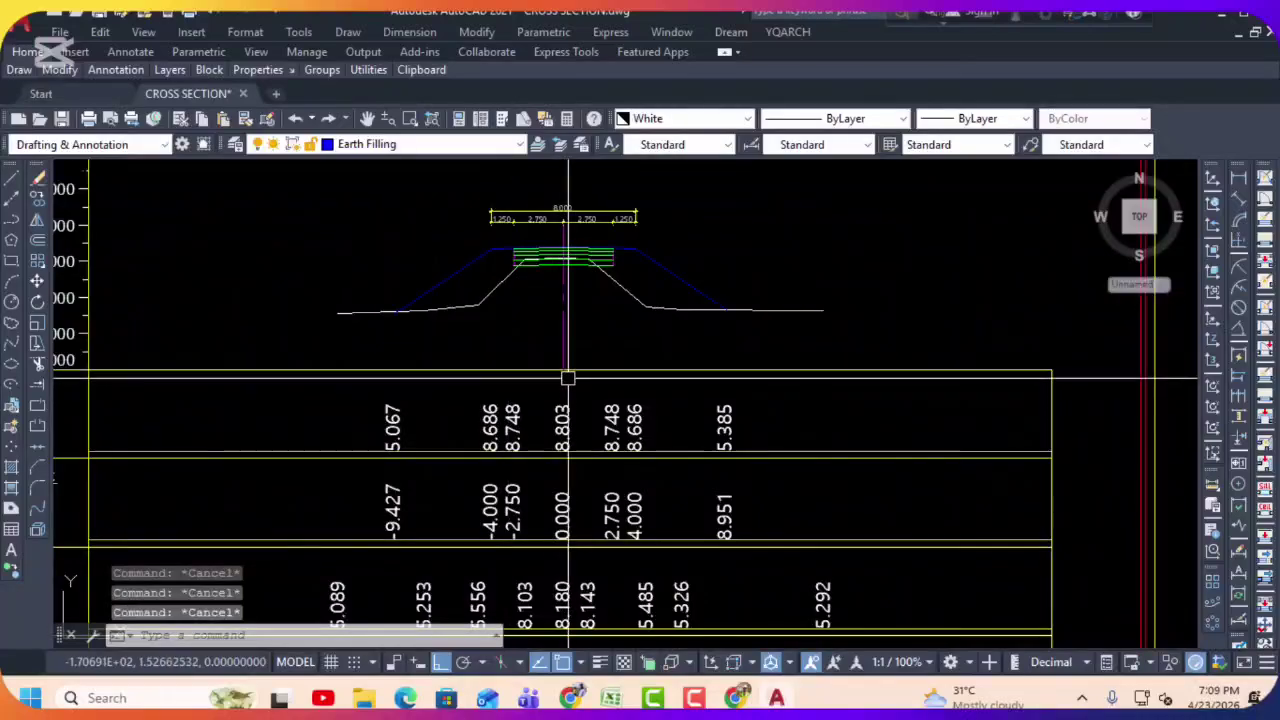
{"action": "type", "text": "de"}
{"action": "key", "text": "Return"}
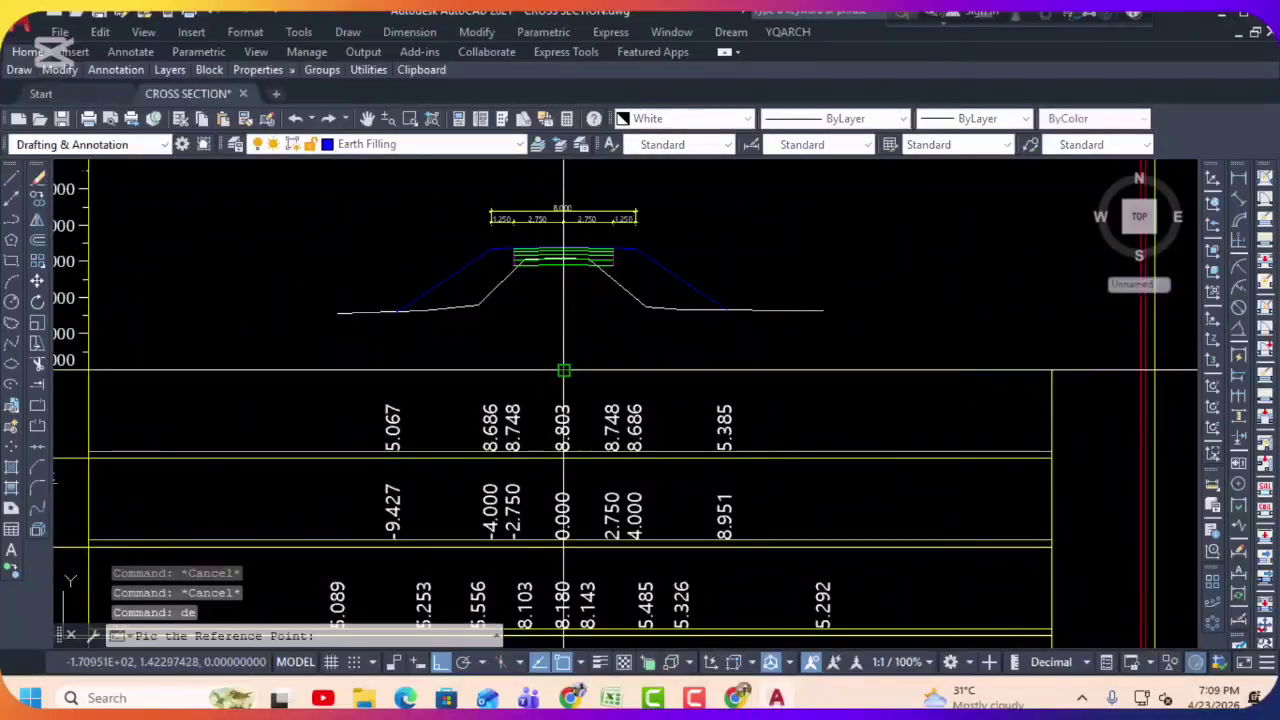
{"action": "left_click", "coordinate": [561, 369]}
{"action": "type", "text": "2"}
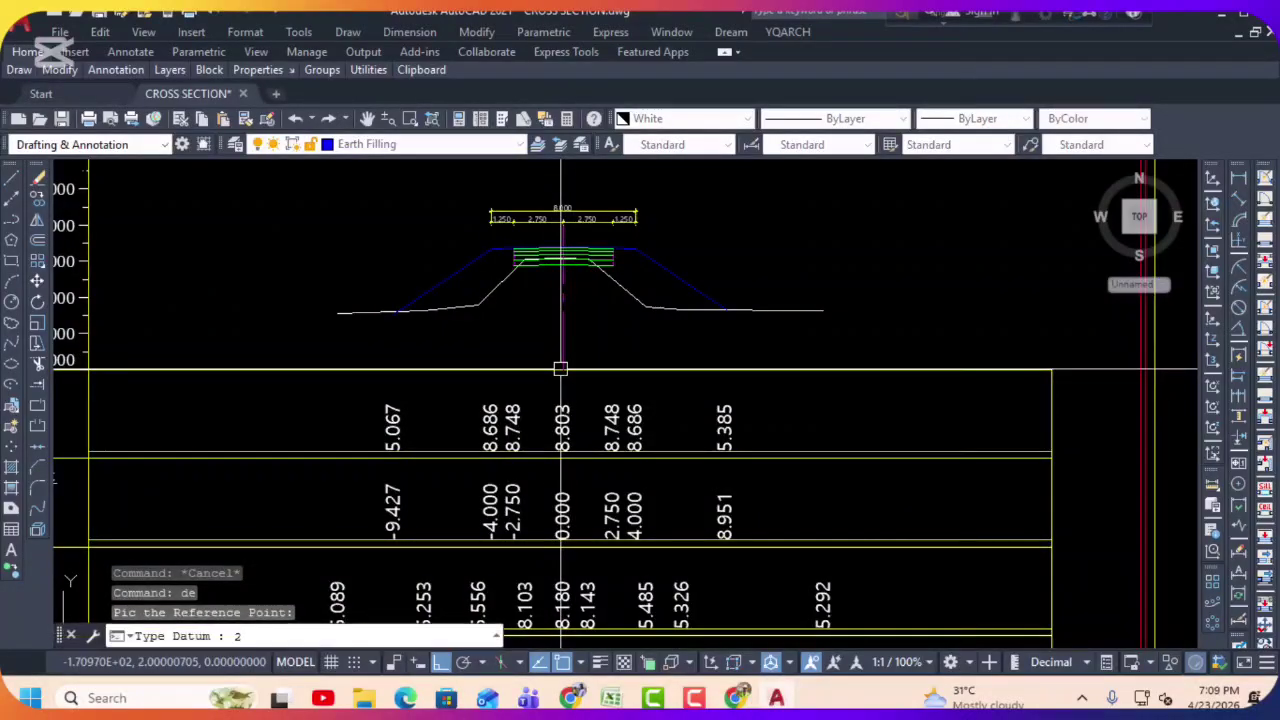
{"action": "key", "text": "Return"}
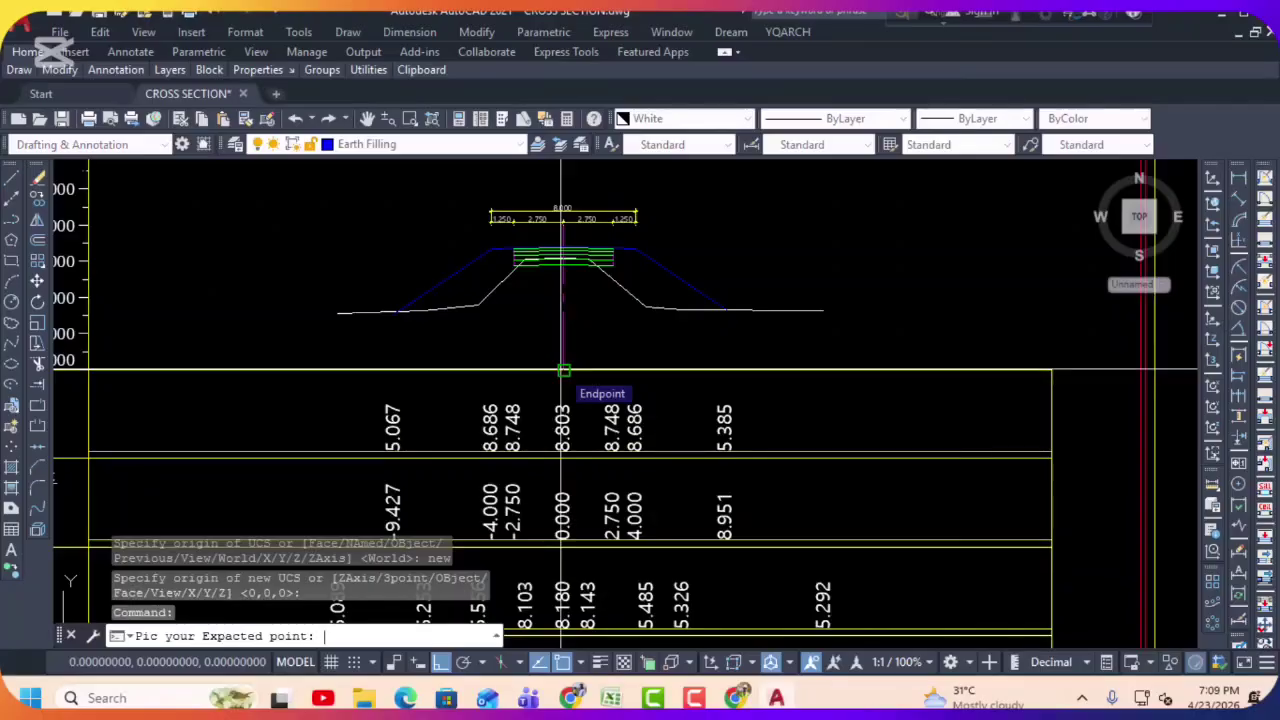
Step: Check the ordinate at the foot of the centreline at chainage 0+380.00 without placing a dimension
{"action": "left_click", "coordinate": [1240, 244]}
{"action": "left_click", "coordinate": [562, 360]}
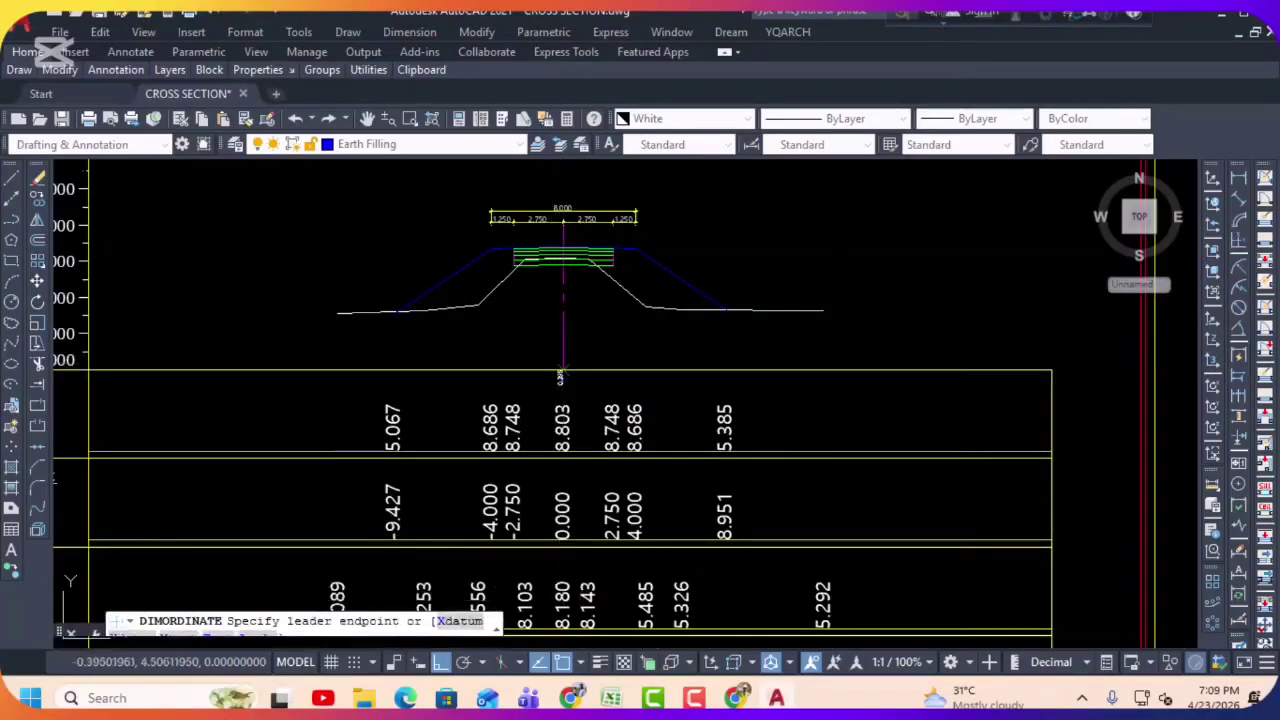
{"action": "scroll", "coordinate": [560, 350], "scroll_direction": "up", "scroll_amount": 5}
{"action": "key", "text": "Escape"}
{"action": "key", "text": "Escape"}
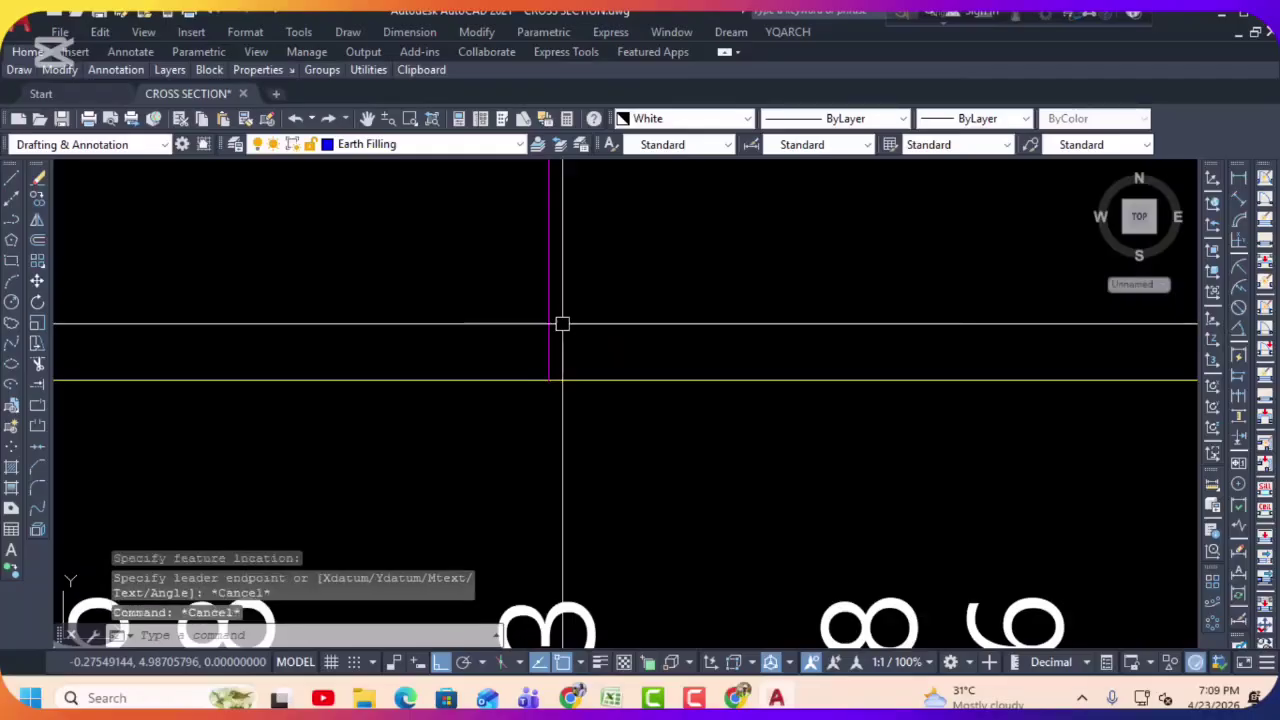
Step: Repeat the DE command at chainage 0+380.00, picking the exact point where the centreline meets the datum line as reference
{"action": "type", "text": "de"}
{"action": "key", "text": "Return"}
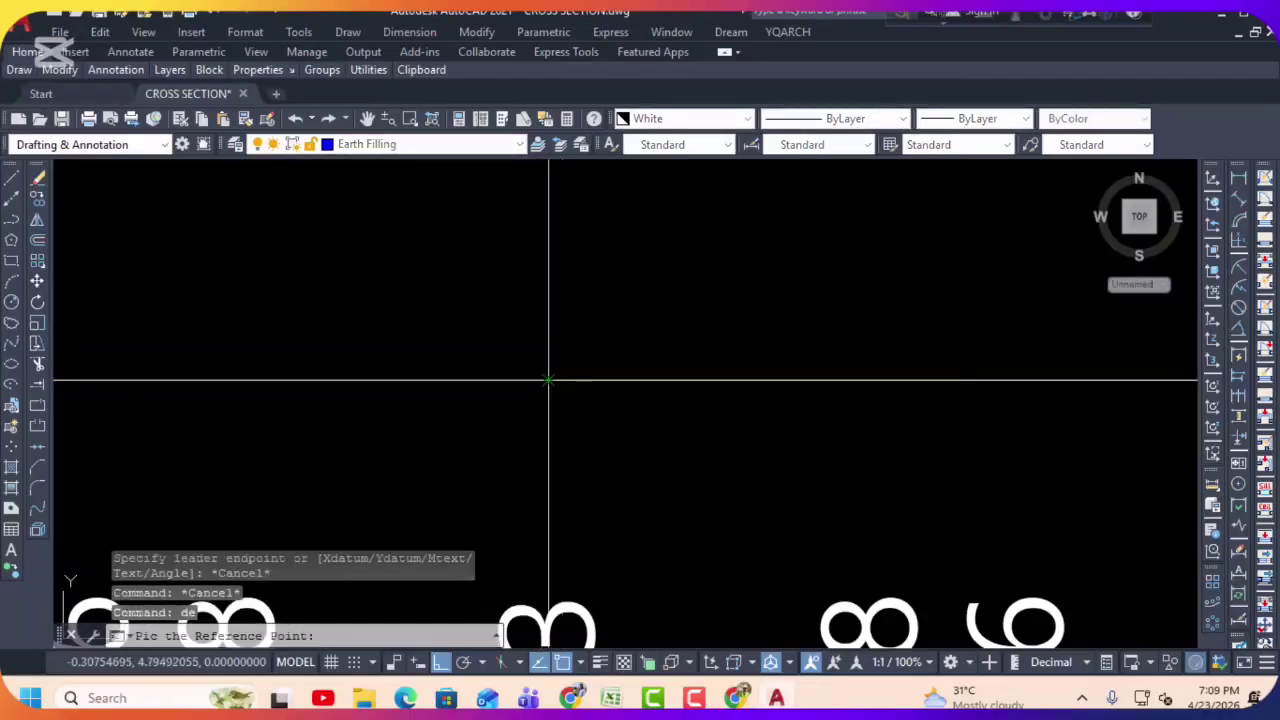
{"action": "left_click", "coordinate": [548, 380]}
{"action": "key", "text": "Return"}
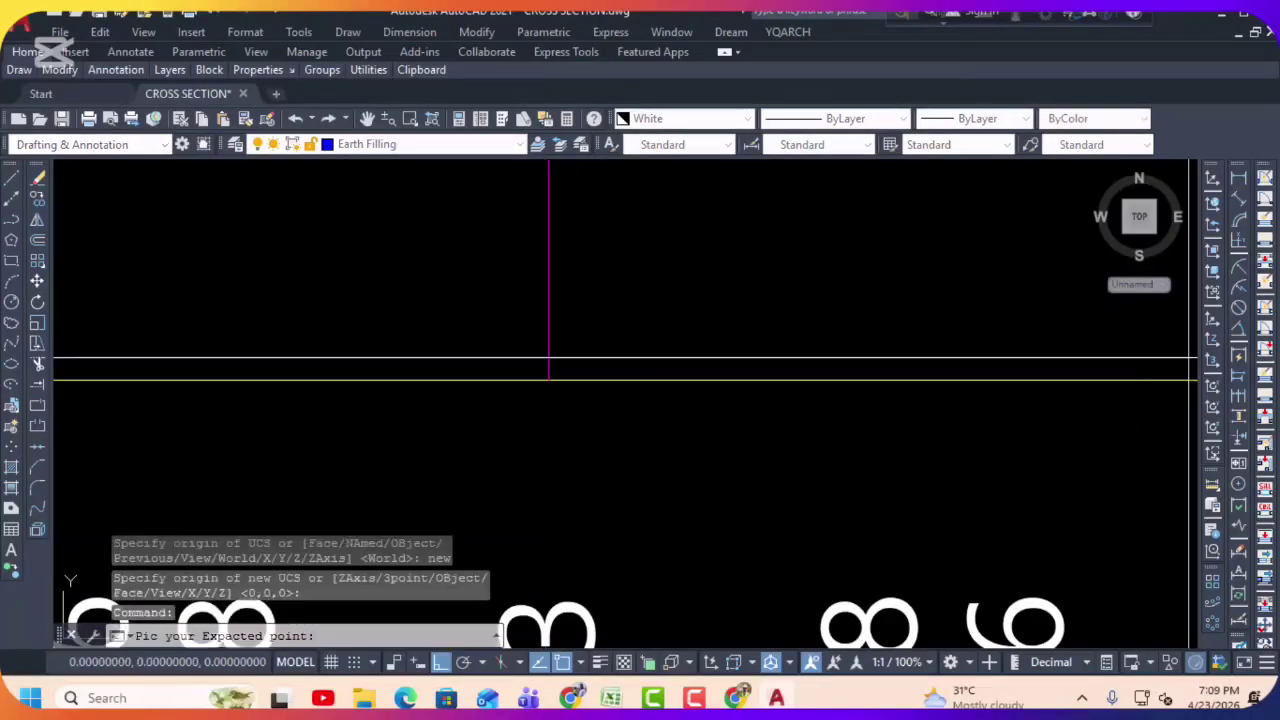
Step: Check the centreline's distance ordinate at chainage 0+380.00 against the table's distance rows without placing a dimension
{"action": "left_click", "coordinate": [1238, 241]}
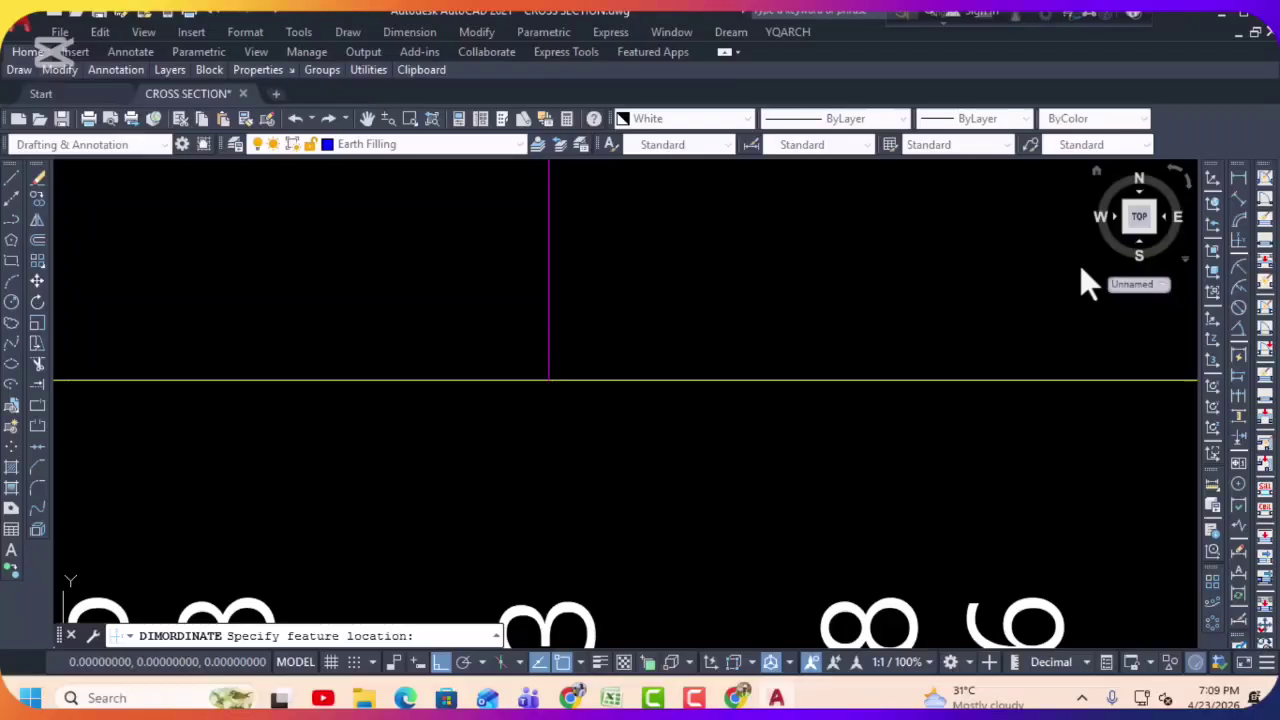
{"action": "left_click", "coordinate": [548, 380]}
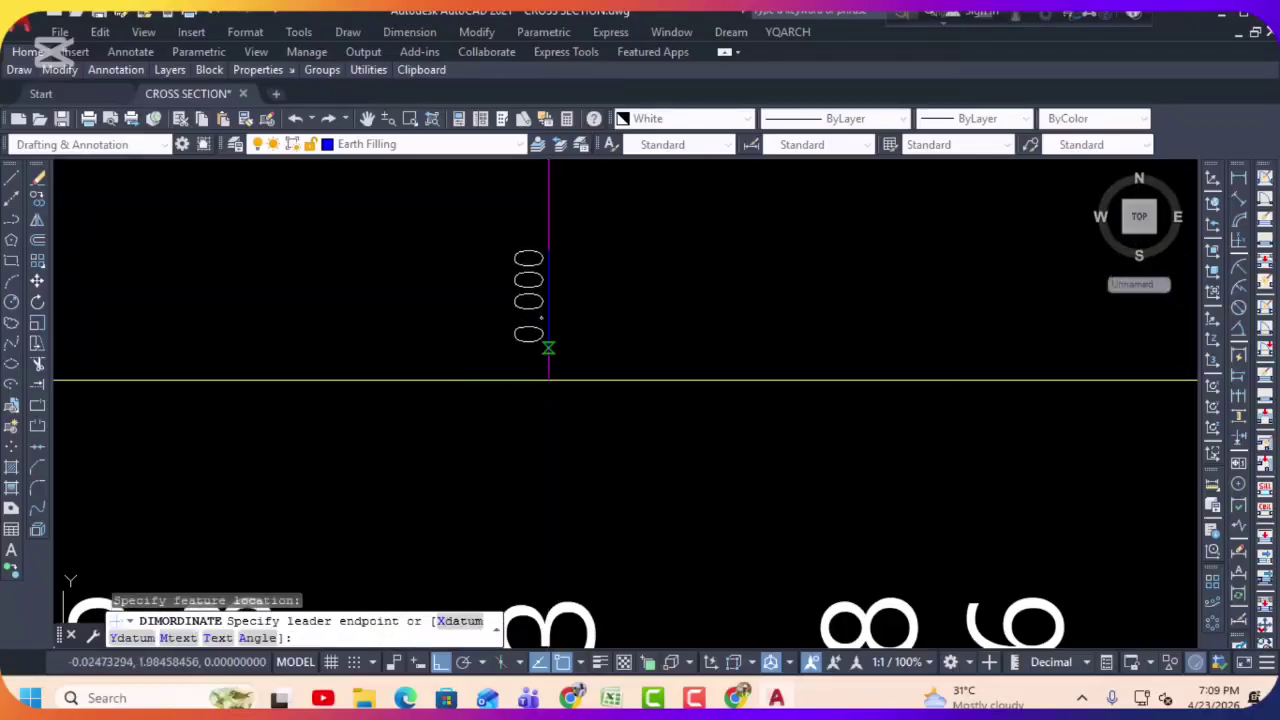
{"action": "scroll", "coordinate": [544, 390], "scroll_direction": "down", "scroll_amount": 2}
{"action": "middle_click_drag", "start_coordinate": [548, 553], "coordinate": [578, 354]}
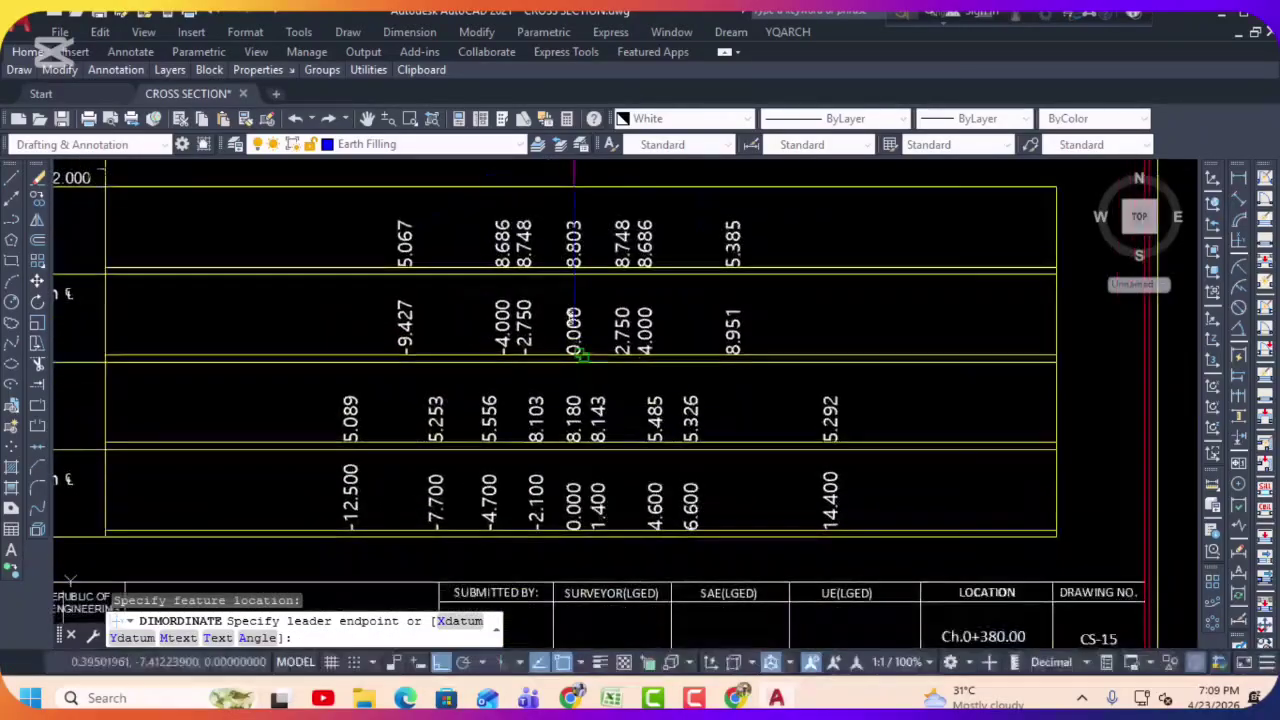
{"action": "scroll", "coordinate": [573, 531], "scroll_direction": "up", "scroll_amount": 1}
{"action": "scroll", "coordinate": [566, 400], "scroll_direction": "down", "scroll_amount": 3}
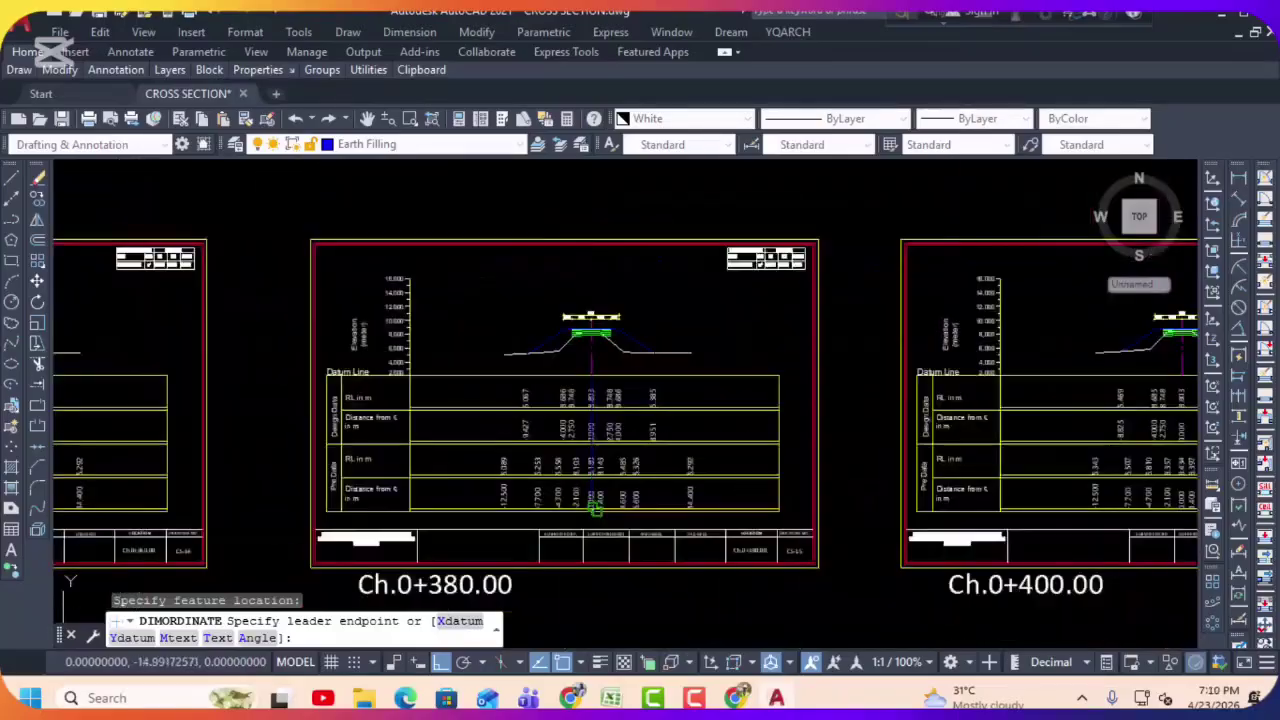
{"action": "key", "text": "Escape"}
Step: Show the whole row of cross section sheets and save the drawing
{"action": "scroll", "coordinate": [652, 390], "scroll_direction": "down", "scroll_amount": 5}
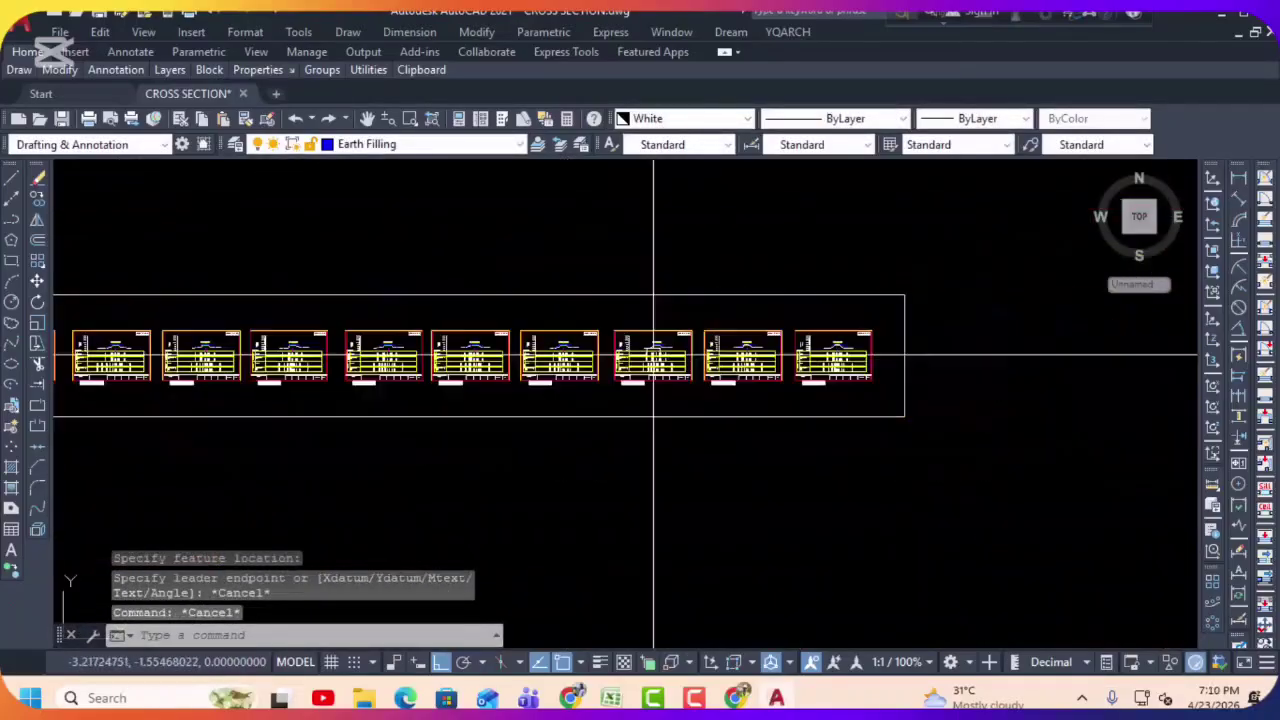
{"action": "middle_click_drag", "start_coordinate": [528, 361], "coordinate": [873, 357]}
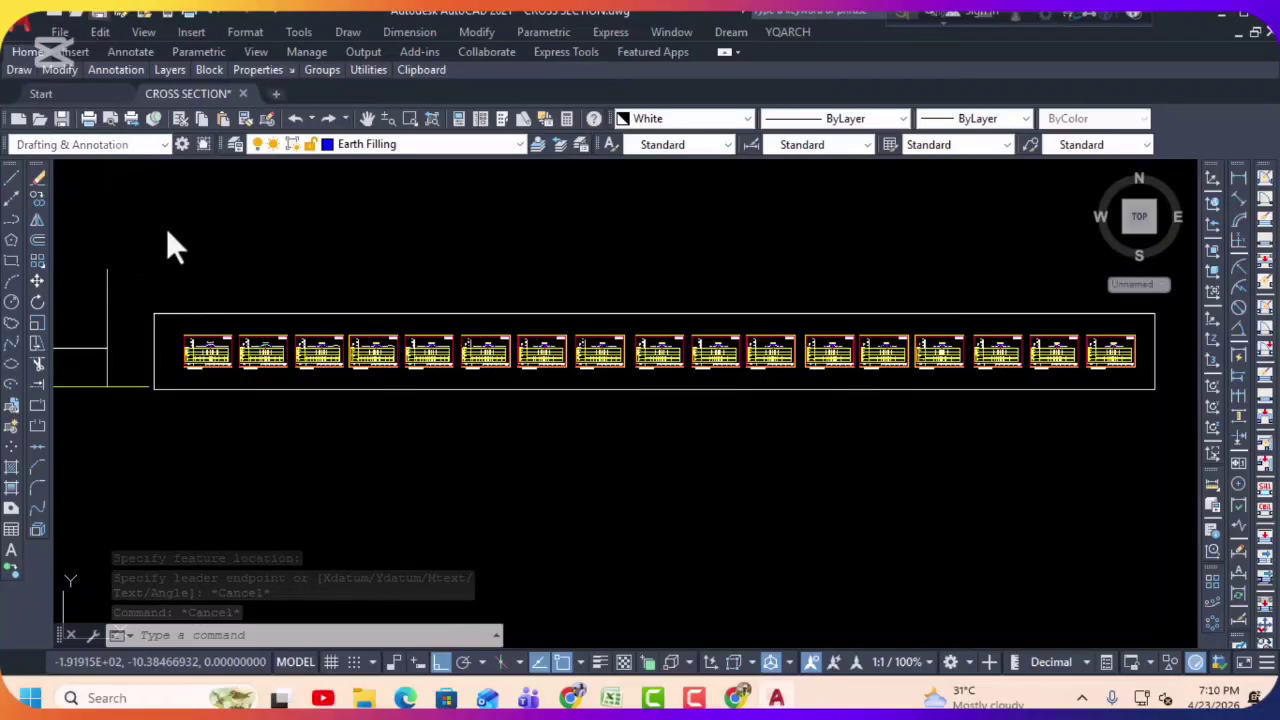
{"action": "key", "text": "ctrl+s"}
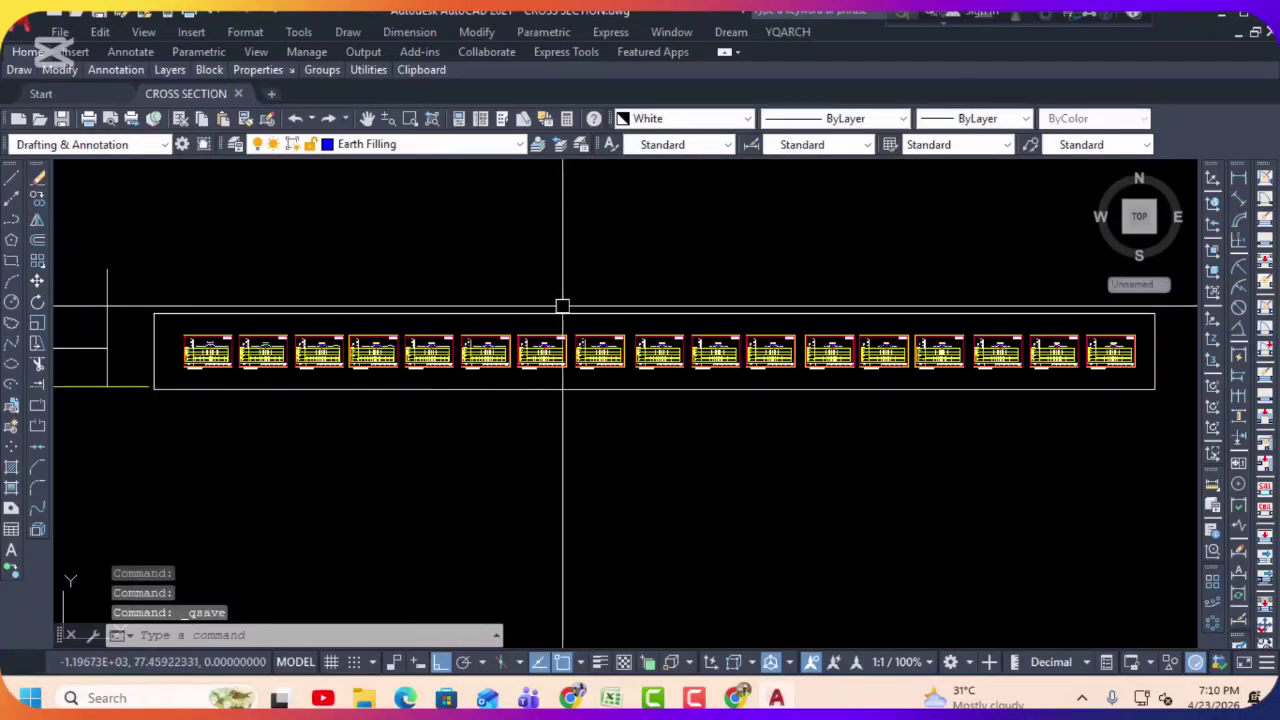
Step: Switch to the Quantity Calculation workbook in Excel, go through the Road Pre Work data up to 0+100.00, and open the 02.06.02_Emb(F) (1.5) sheet
{"action": "left_click", "coordinate": [611, 697]}
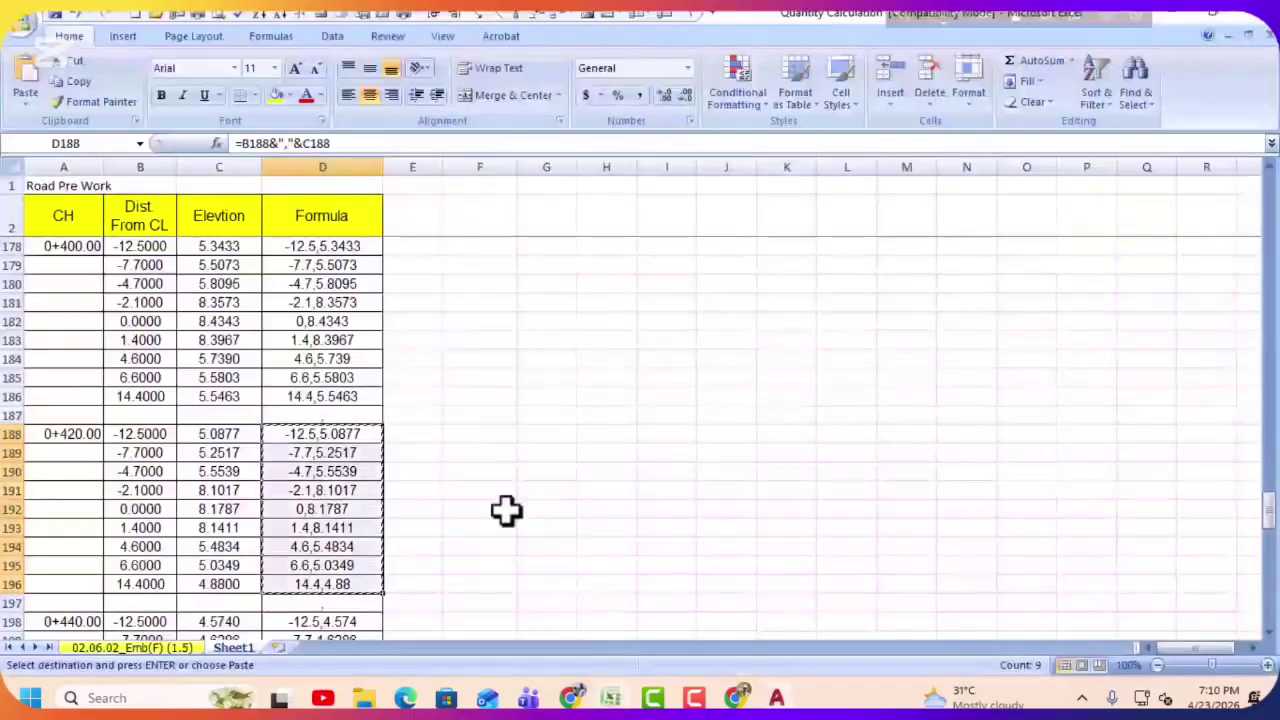
{"action": "left_click", "coordinate": [491, 397]}
{"action": "scroll", "coordinate": [182, 390], "scroll_direction": "up", "scroll_amount": 20}
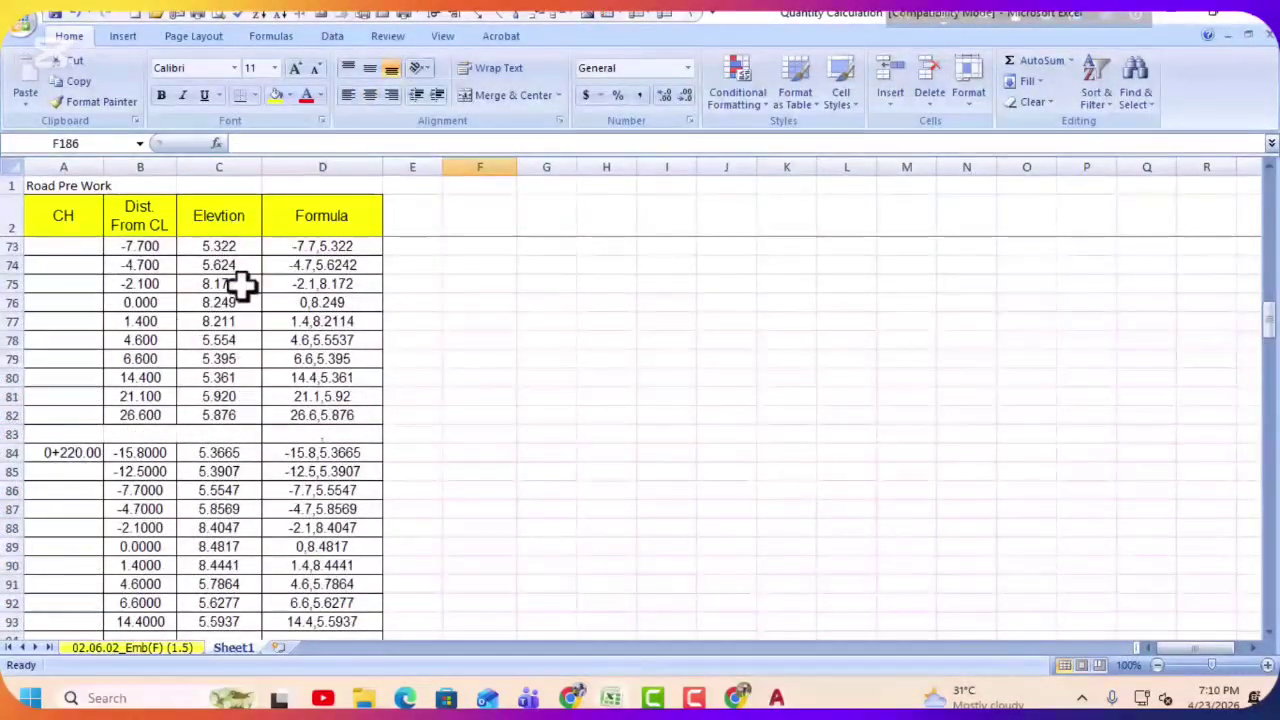
{"action": "scroll", "coordinate": [255, 300], "scroll_direction": "up", "scroll_amount": 11}
{"action": "scroll", "coordinate": [481, 309], "scroll_direction": "up", "scroll_amount": 12}
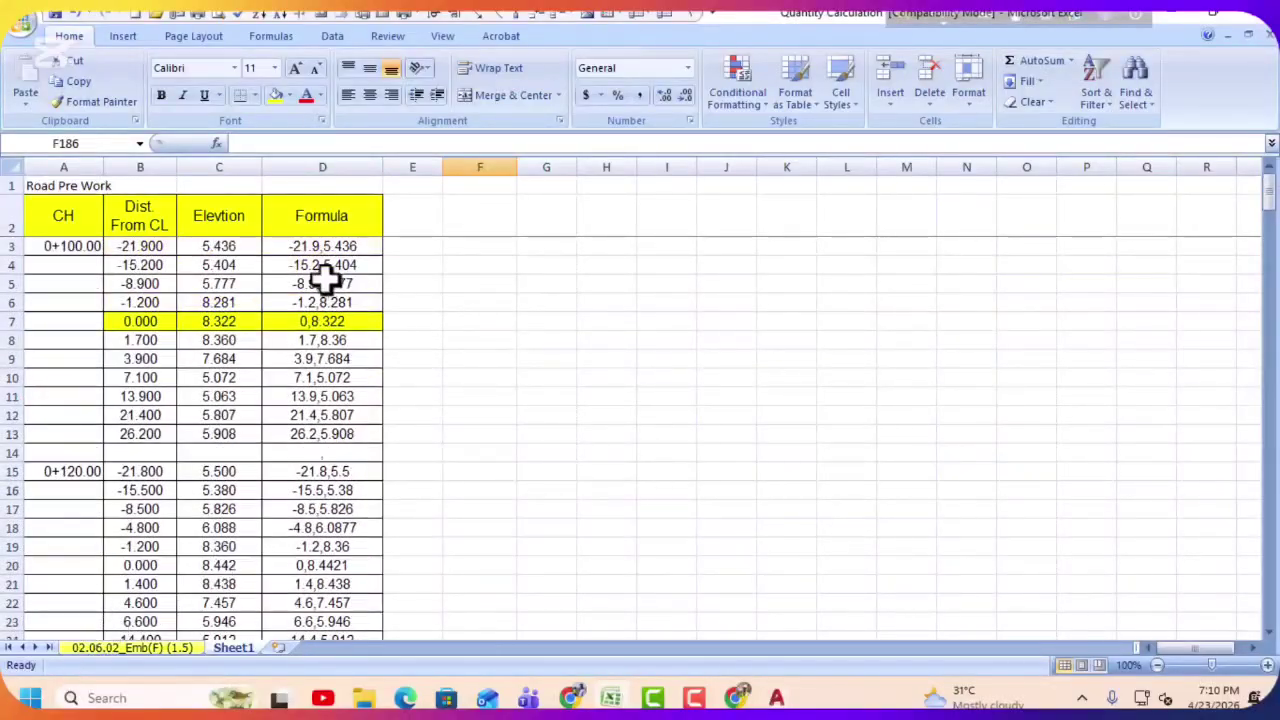
{"action": "left_click", "coordinate": [123, 648]}
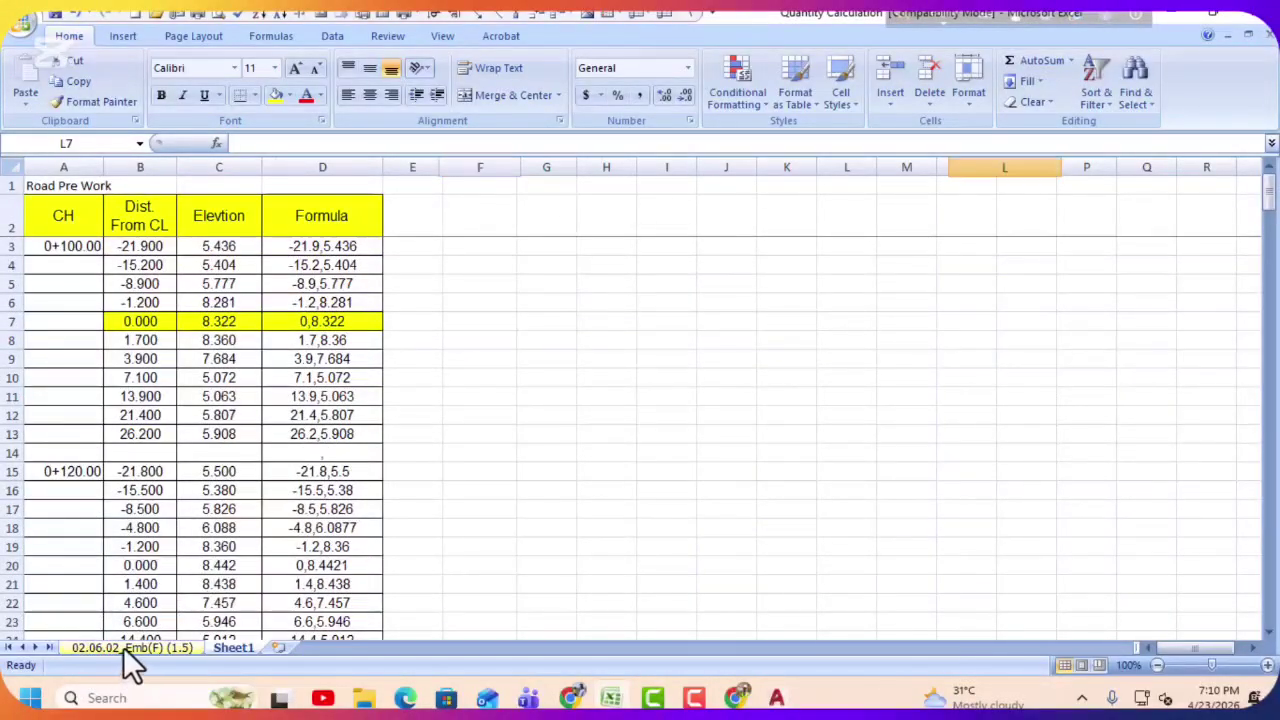
Step: Examine the measurement sheet's project name, Division-02 and Item No 02/06/02 embankment fill headings above the chainage table
{"action": "left_click", "coordinate": [155, 242]}
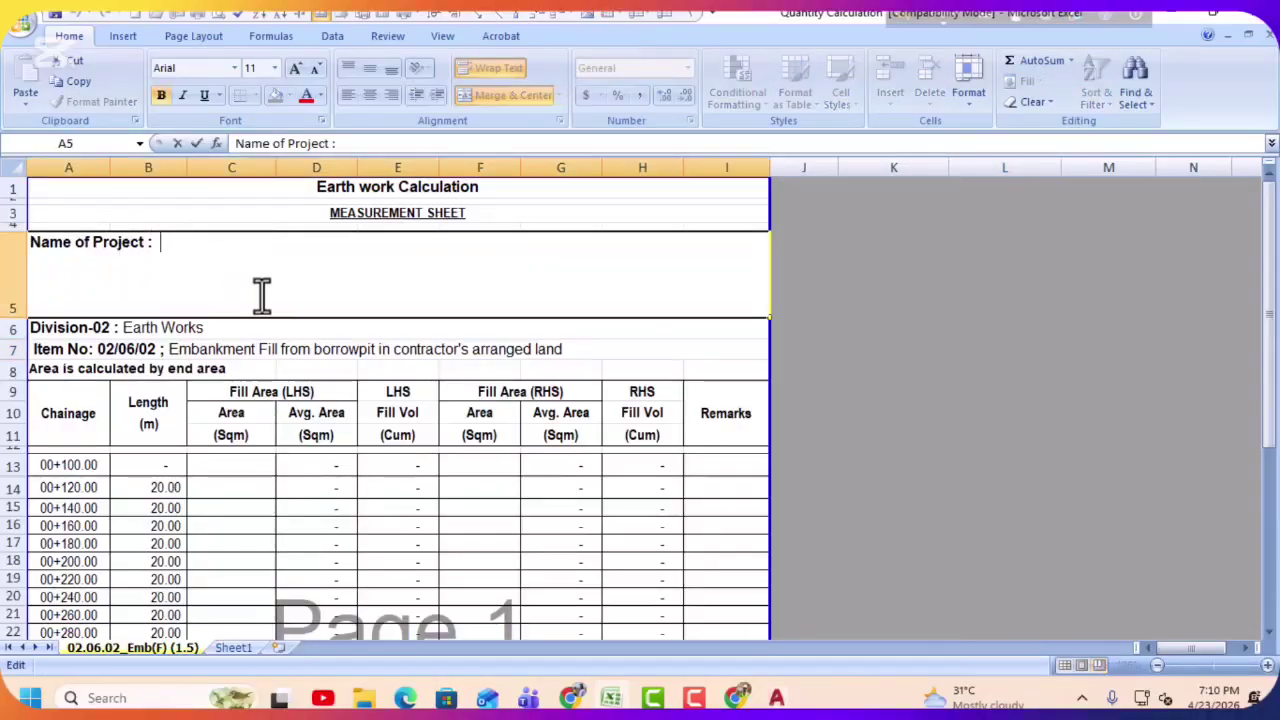
{"action": "left_click", "coordinate": [96, 345]}
{"action": "left_click", "coordinate": [89, 326]}
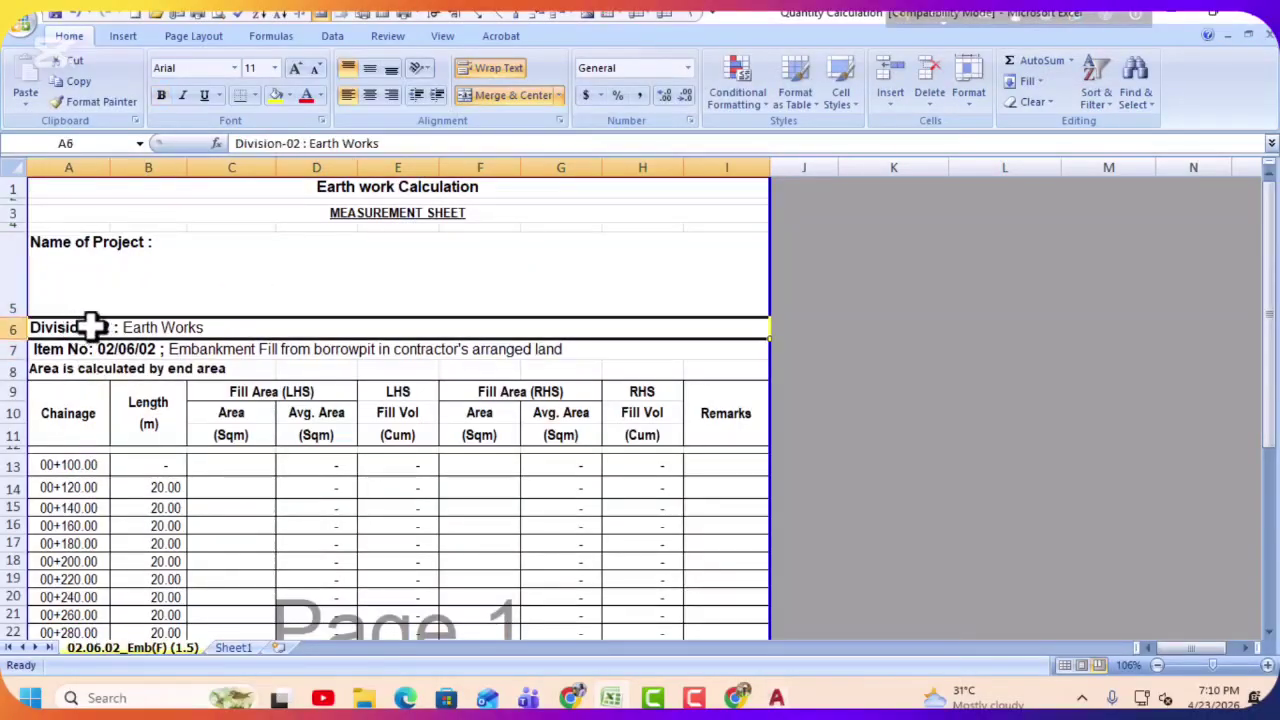
{"action": "left_click", "coordinate": [98, 349]}
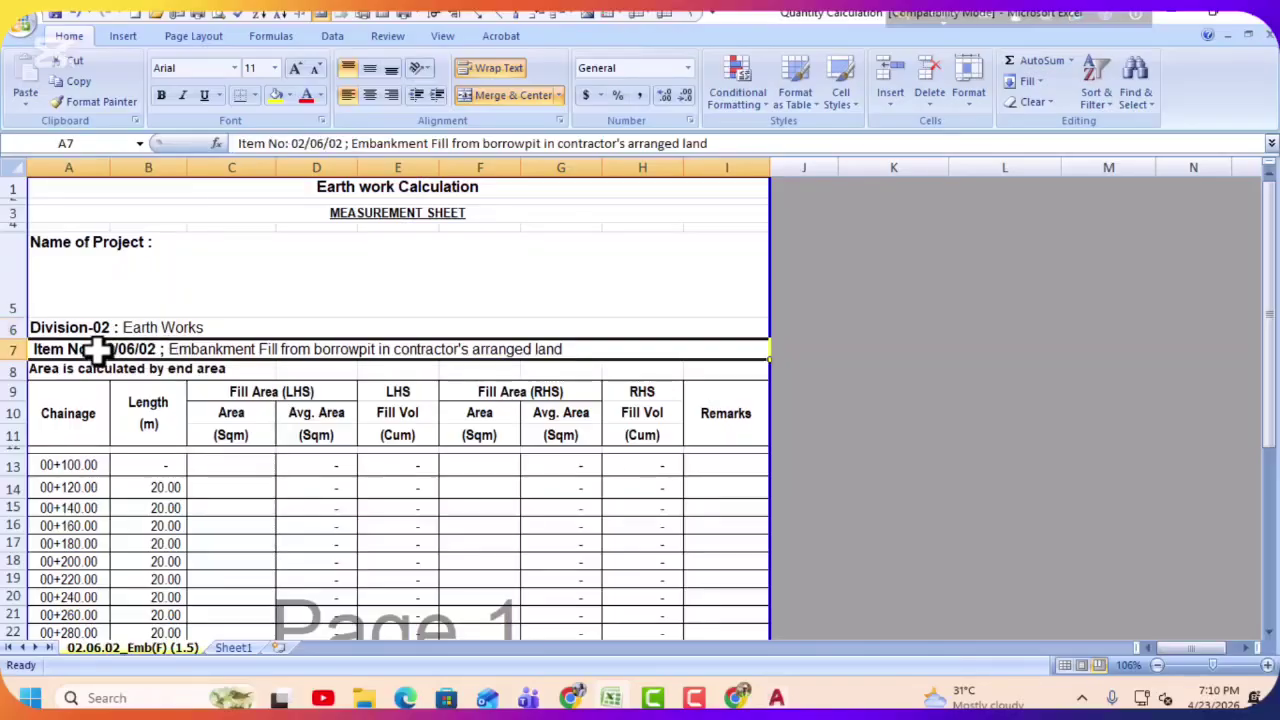
{"action": "left_click", "coordinate": [101, 327]}
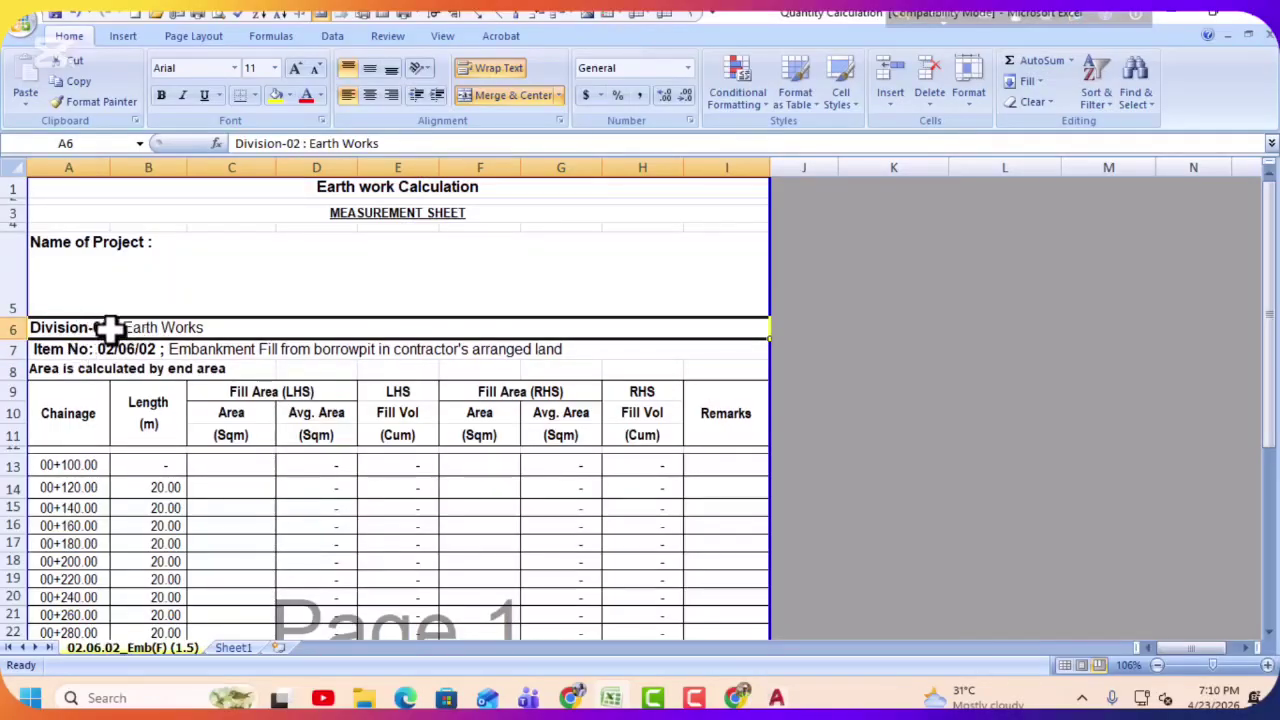
{"action": "left_click", "coordinate": [92, 350]}
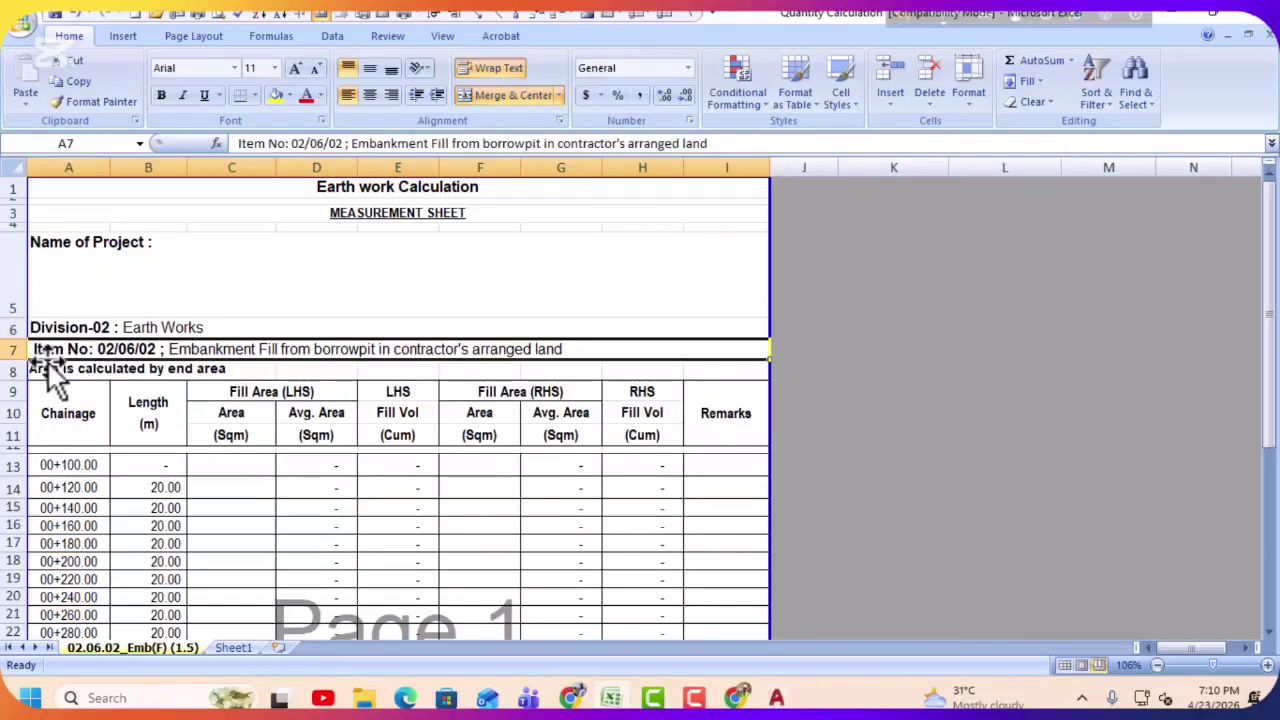
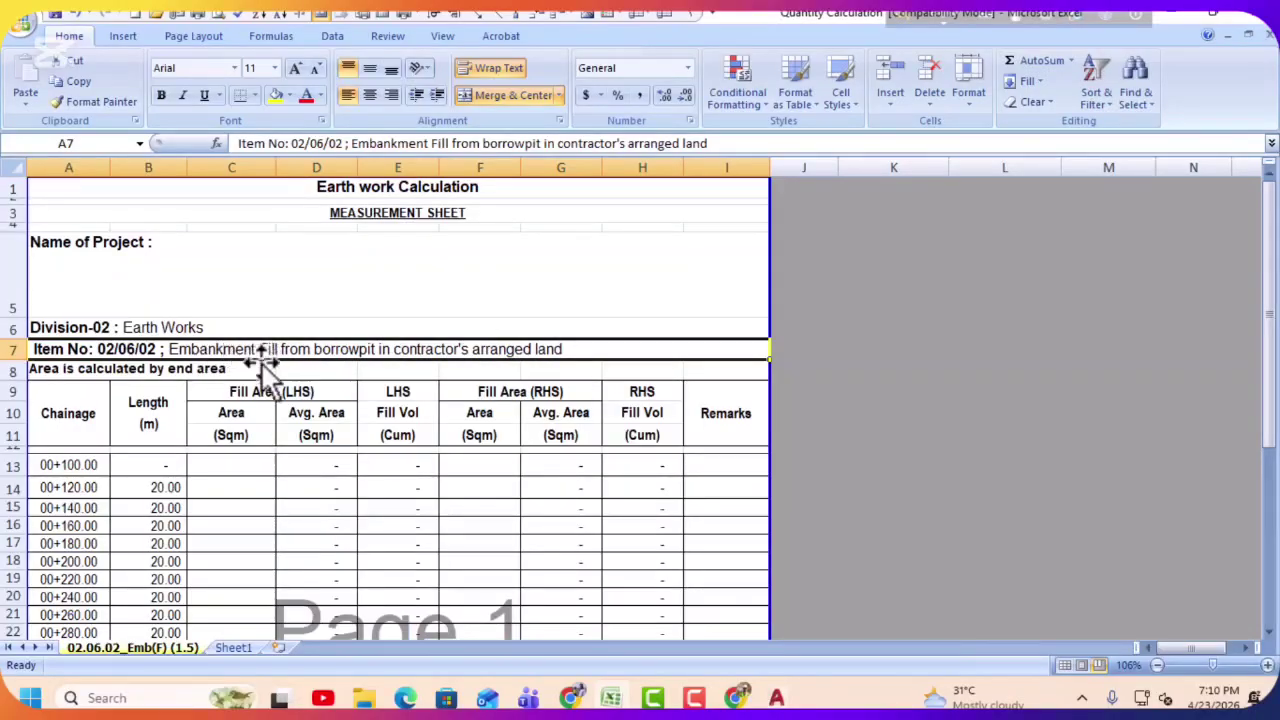
{"action": "left_click", "coordinate": [616, 372]}
{"action": "left_click", "coordinate": [538, 370]}
{"action": "left_click", "coordinate": [518, 351]}
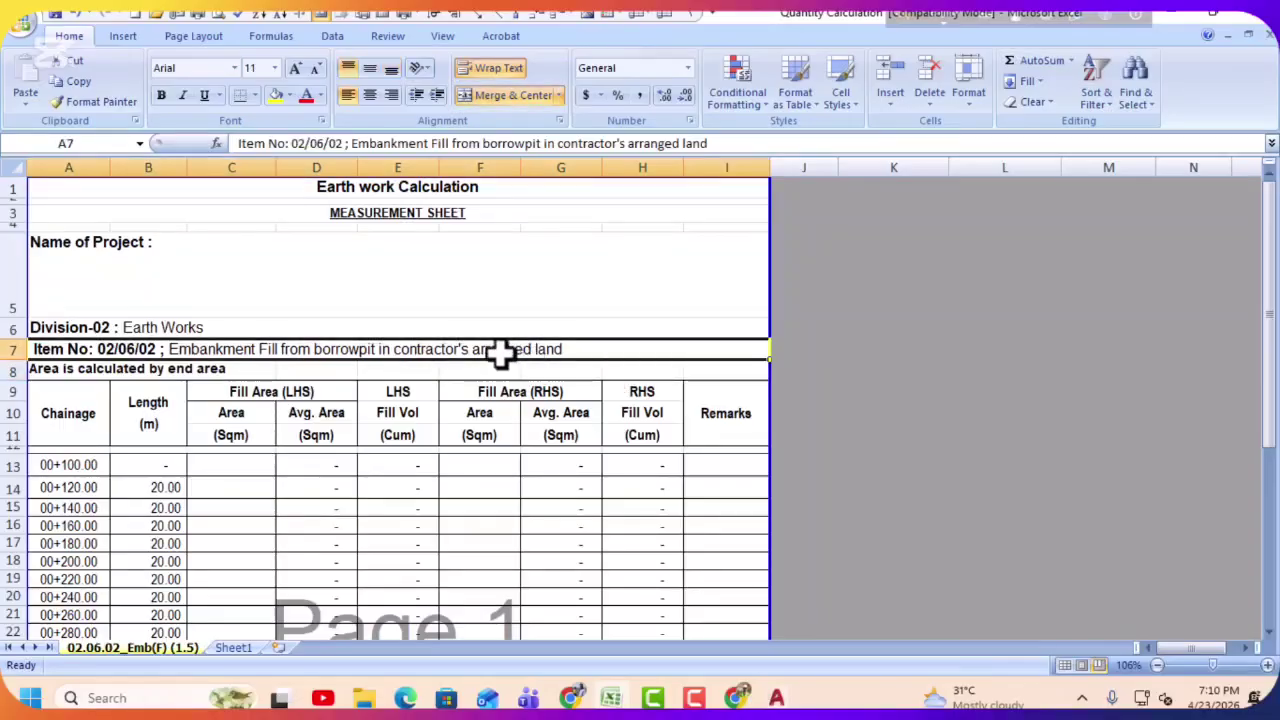
{"action": "scroll", "coordinate": [498, 355], "scroll_direction": "down", "scroll_amount": 2}
{"action": "left_click", "coordinate": [287, 325]}
{"action": "scroll", "coordinate": [223, 320], "scroll_direction": "up", "scroll_amount": 2}
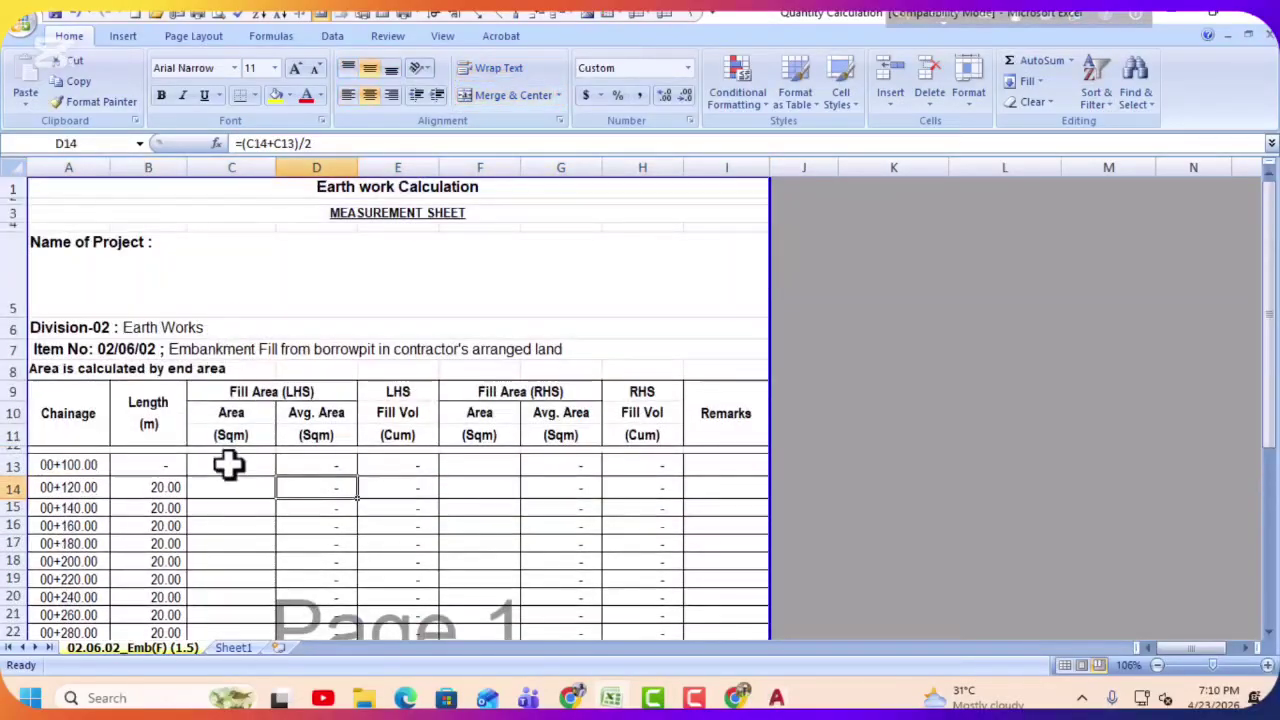
Step: Examine the area entry cells and the average area formulas of the LHS and RHS fill columns for the first chainages
{"action": "left_click", "coordinate": [229, 465]}
{"action": "scroll", "coordinate": [231, 465], "scroll_direction": "down", "scroll_amount": 1}
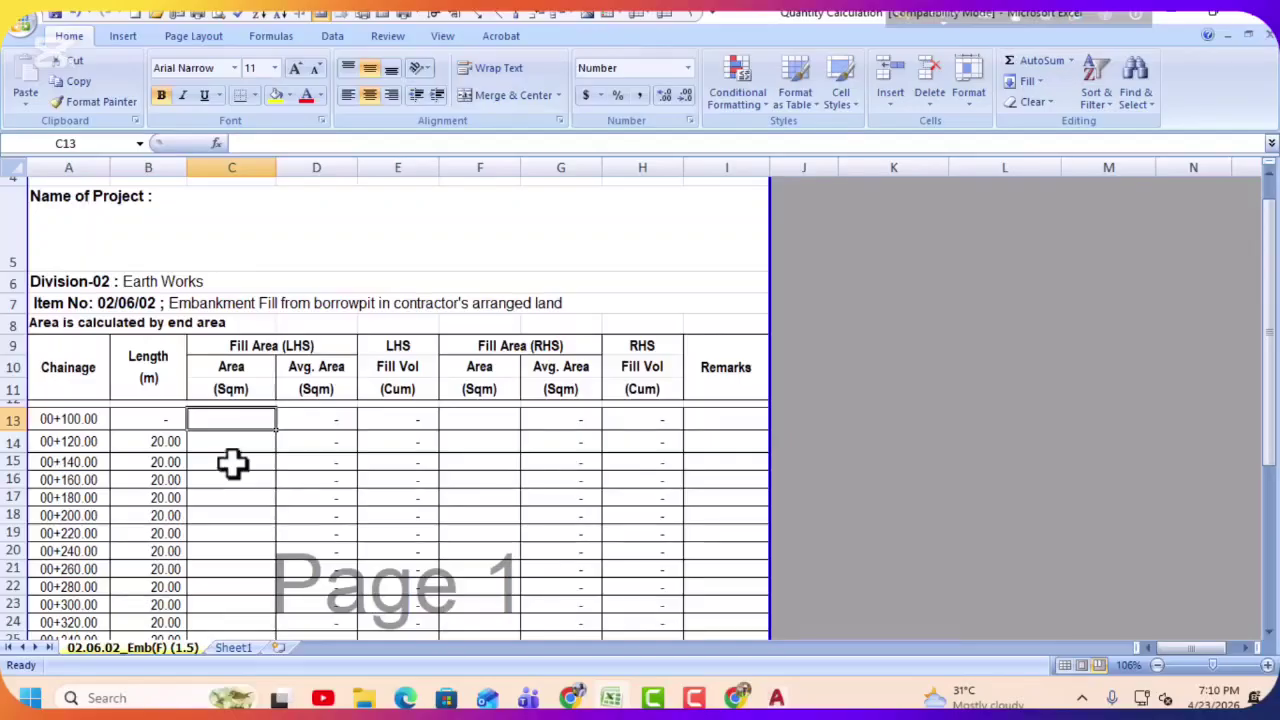
{"action": "left_click", "coordinate": [331, 446]}
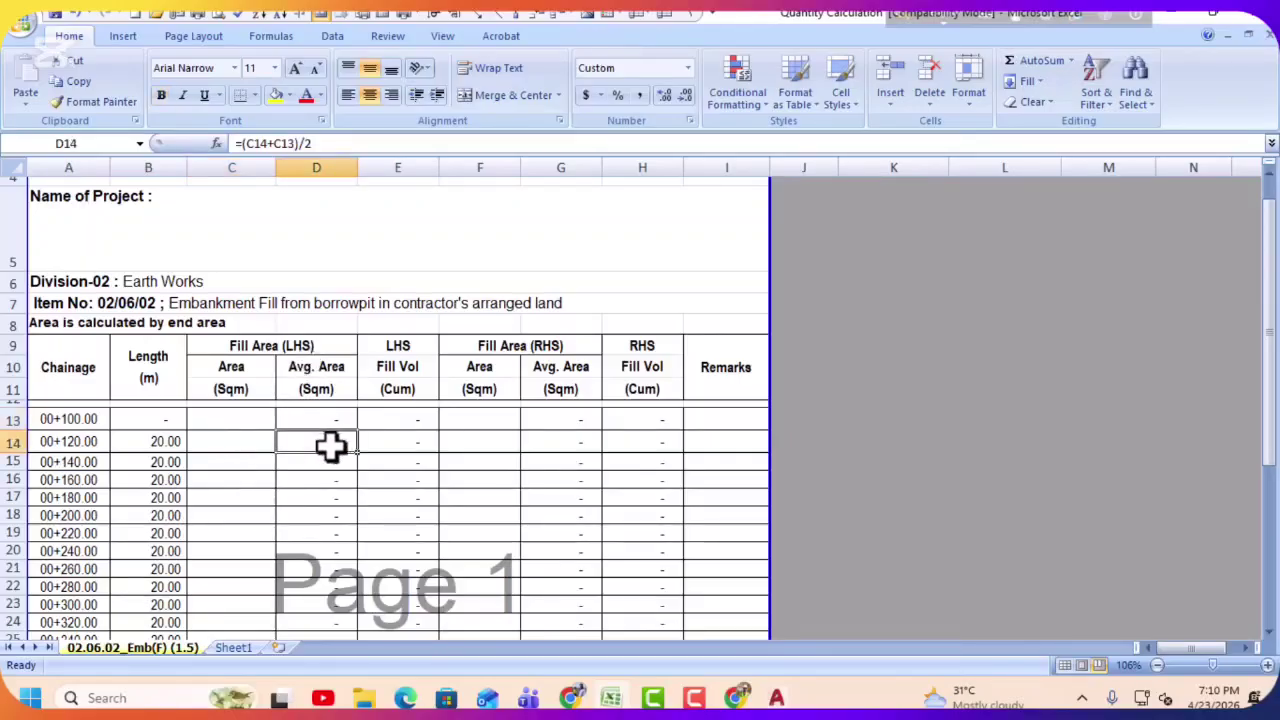
{"action": "left_click", "coordinate": [245, 415]}
{"action": "left_click_drag", "start_coordinate": [324, 160], "coordinate": [396, 162]}
{"action": "left_click", "coordinate": [234, 420]}
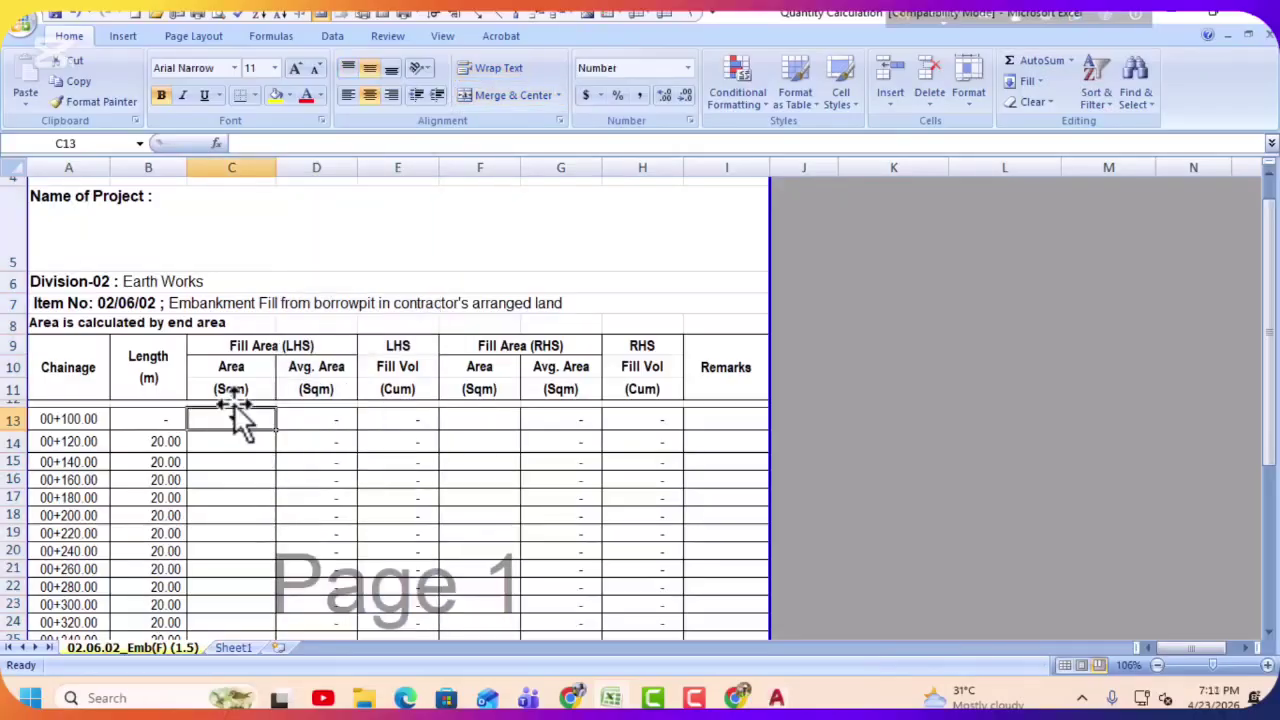
{"action": "left_click", "coordinate": [499, 364]}
{"action": "left_click", "coordinate": [312, 372]}
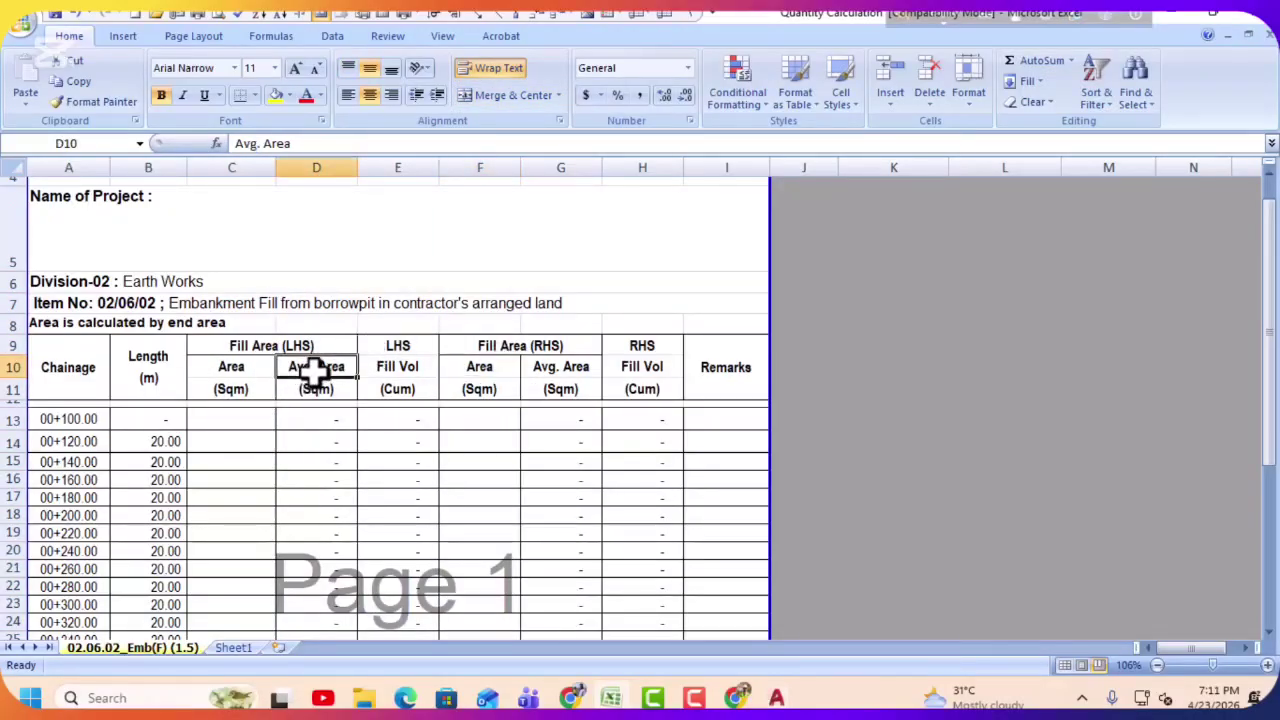
{"action": "left_click", "coordinate": [586, 417]}
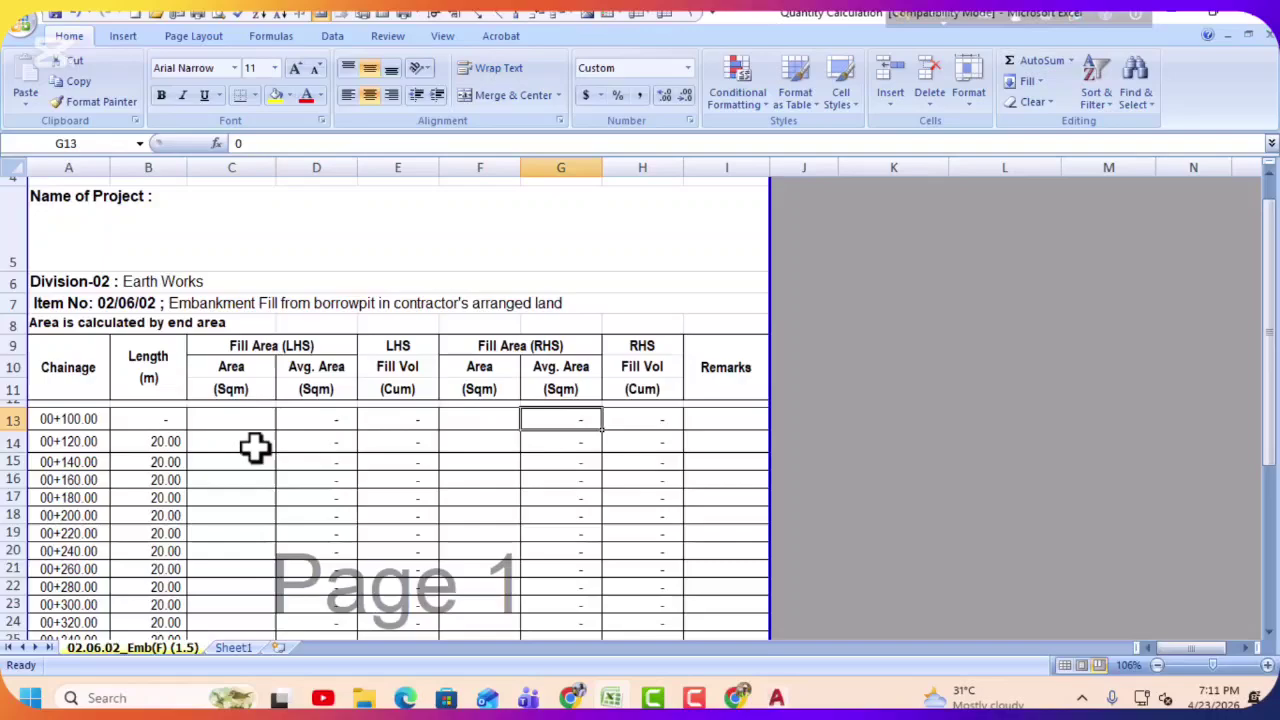
{"action": "left_click", "coordinate": [322, 422]}
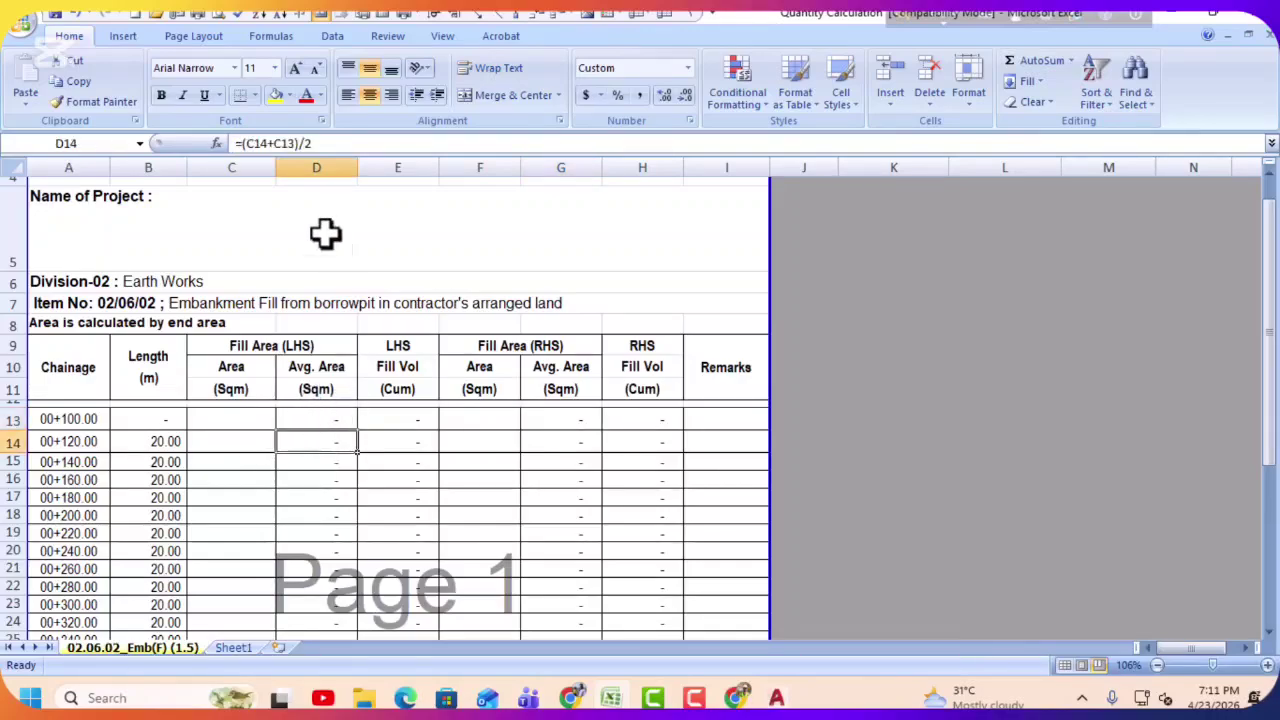
Step: Hide the LHS Avg. Area and LHS Fill Vol columns (D and E)
{"action": "left_click_drag", "start_coordinate": [323, 152], "coordinate": [377, 163]}
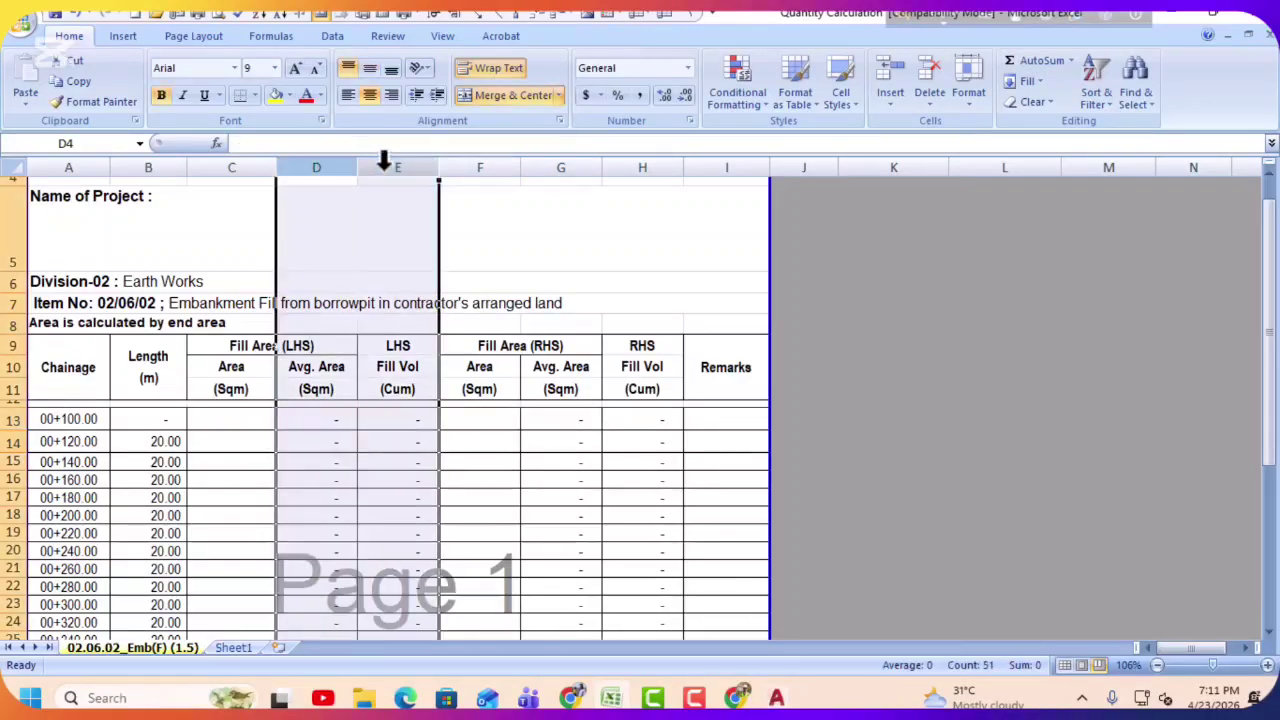
{"action": "right_click", "coordinate": [384, 164]}
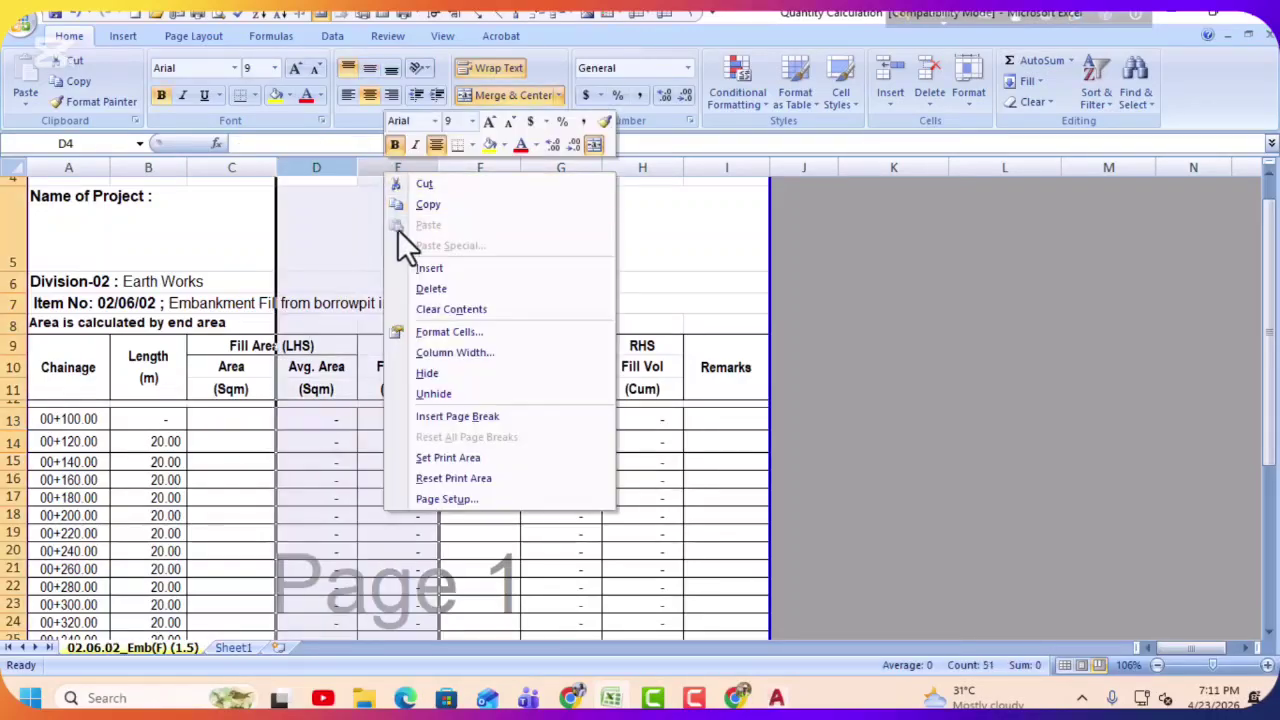
{"action": "left_click", "coordinate": [428, 373]}
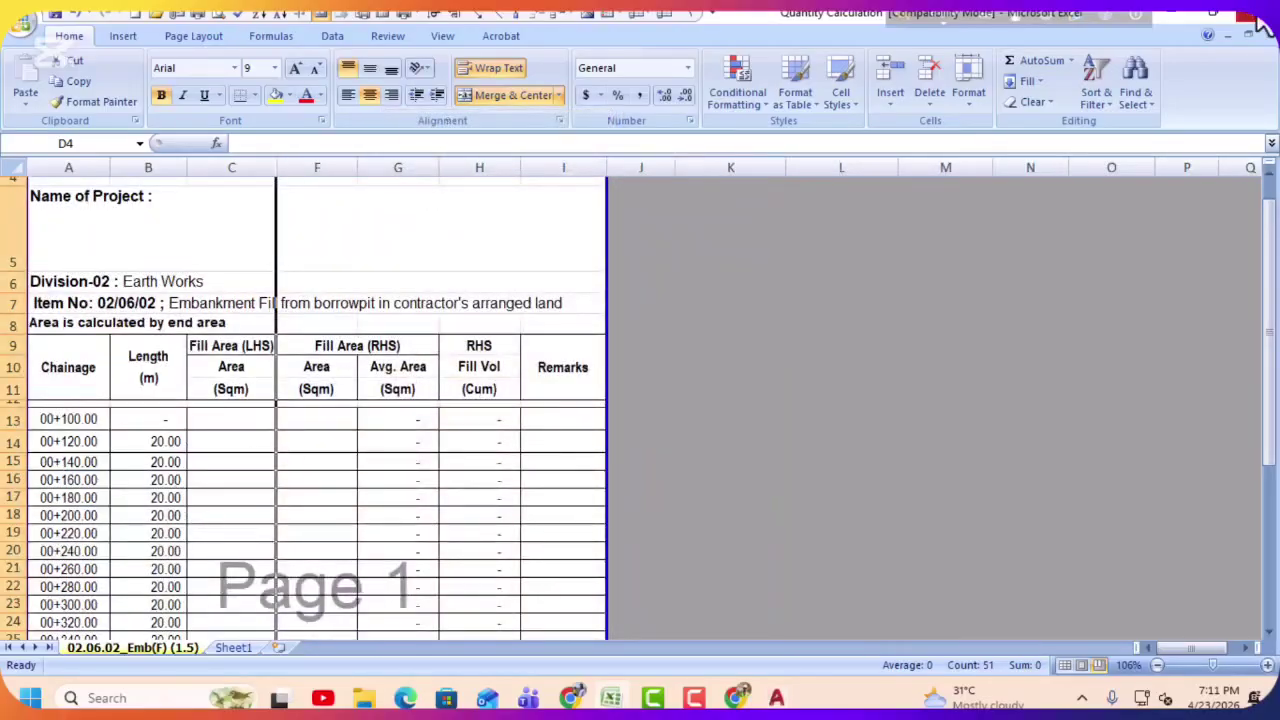
Step: Reduce both windows so the Excel measurement sheet and the AutoCAD cross section drawing sit side by side, with the chainage rows showing
{"action": "left_click", "coordinate": [1212, 18]}
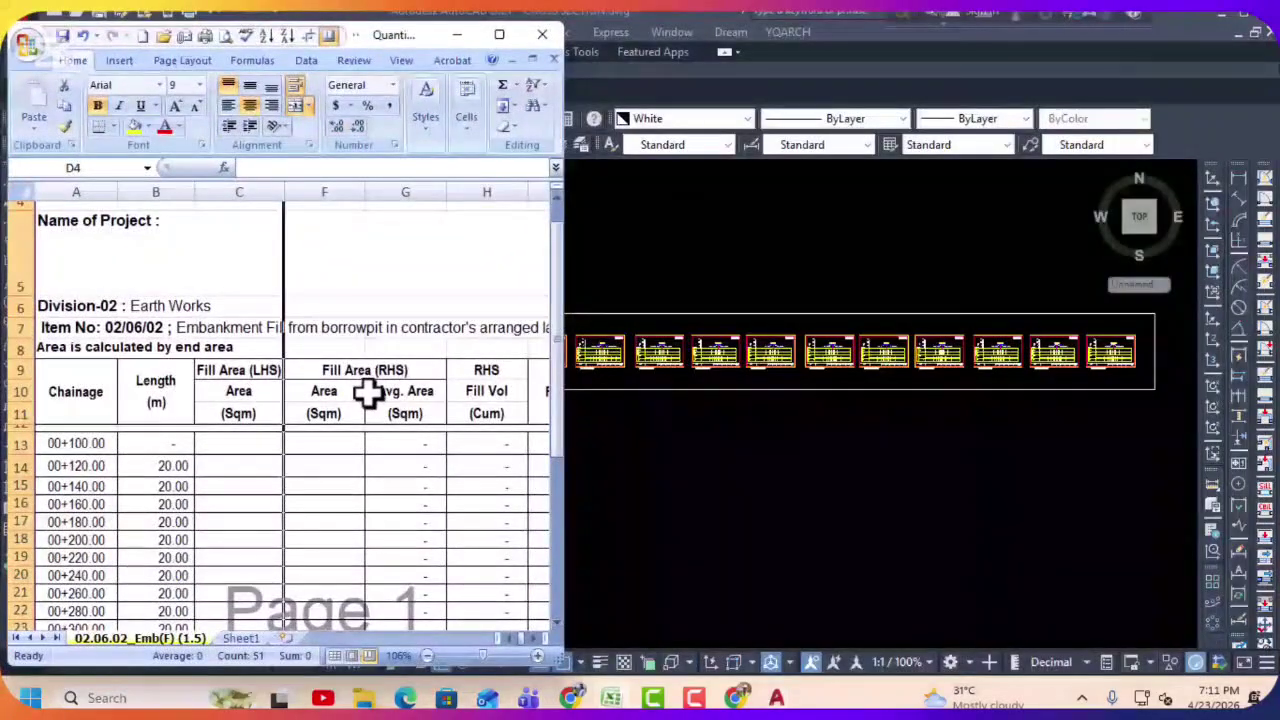
{"action": "scroll", "coordinate": [368, 395], "scroll_direction": "down", "scroll_amount": 1}
{"action": "left_click", "coordinate": [808, 469]}
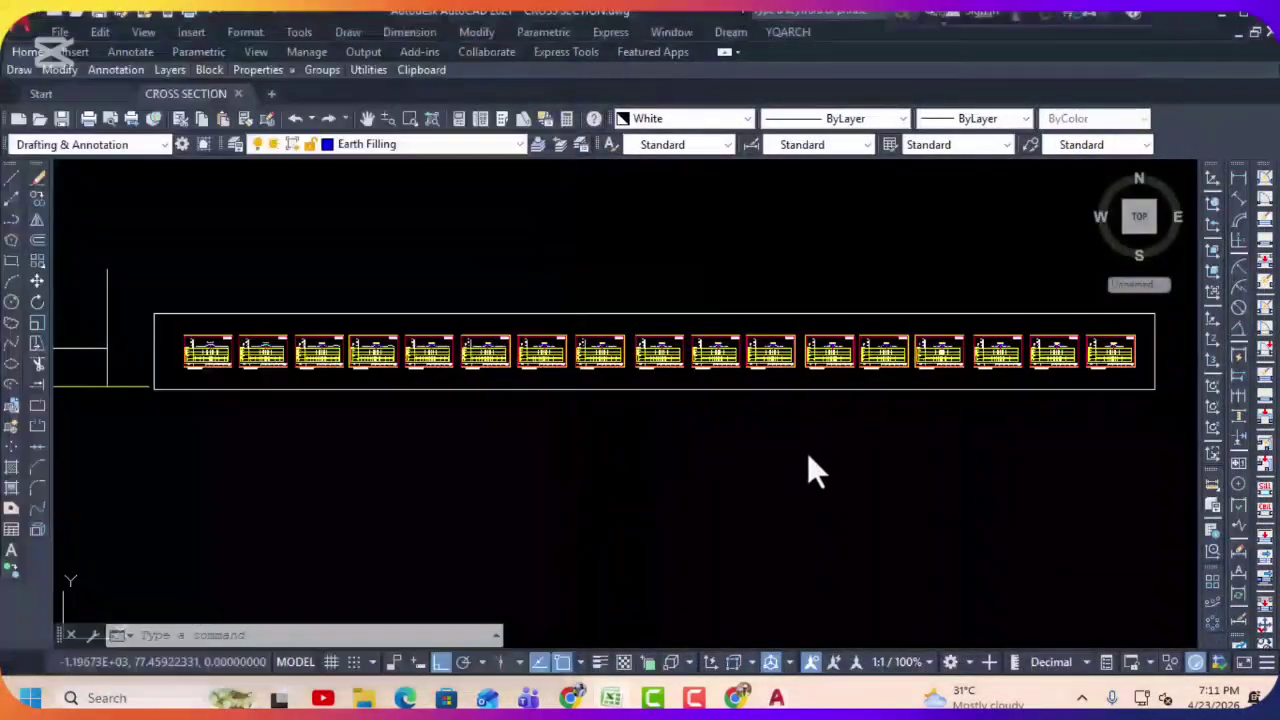
{"action": "left_click", "coordinate": [1240, 16]}
{"action": "scroll", "coordinate": [720, 381], "scroll_direction": "up", "scroll_amount": 2}
{"action": "middle_click_drag", "start_coordinate": [720, 398], "coordinate": [720, 381]}
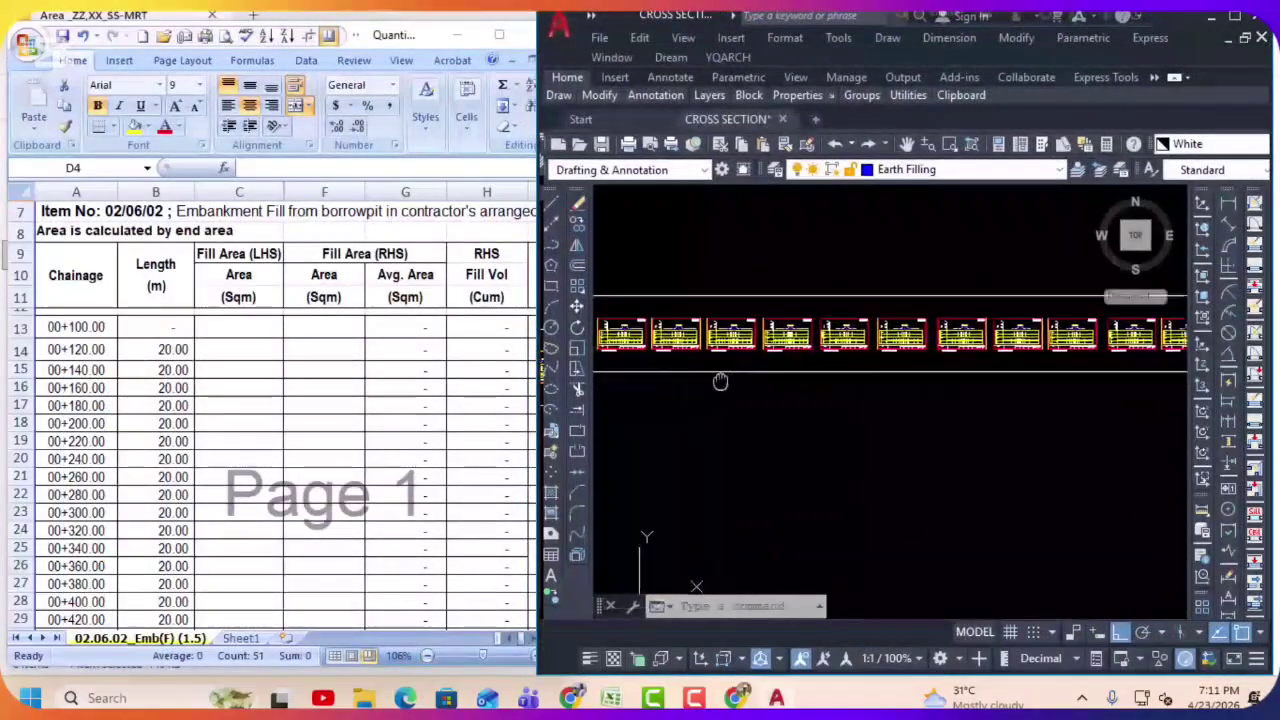
Step: Correct the chainage in the fill table of the first cross section sheet, Ch.0+100.00, to 0+100.00
{"action": "scroll", "coordinate": [944, 330], "scroll_direction": "up", "scroll_amount": 8}
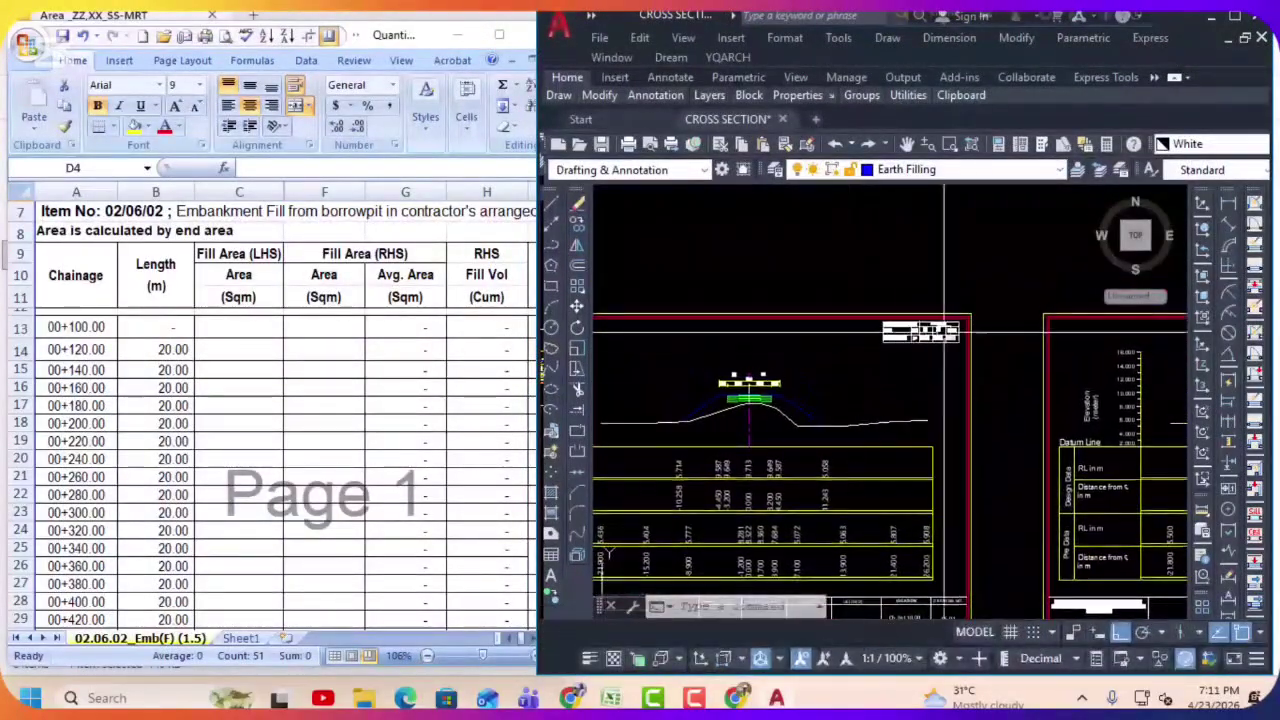
{"action": "scroll", "coordinate": [944, 330], "scroll_direction": "up", "scroll_amount": 4}
{"action": "scroll", "coordinate": [860, 366], "scroll_direction": "down", "scroll_amount": 1}
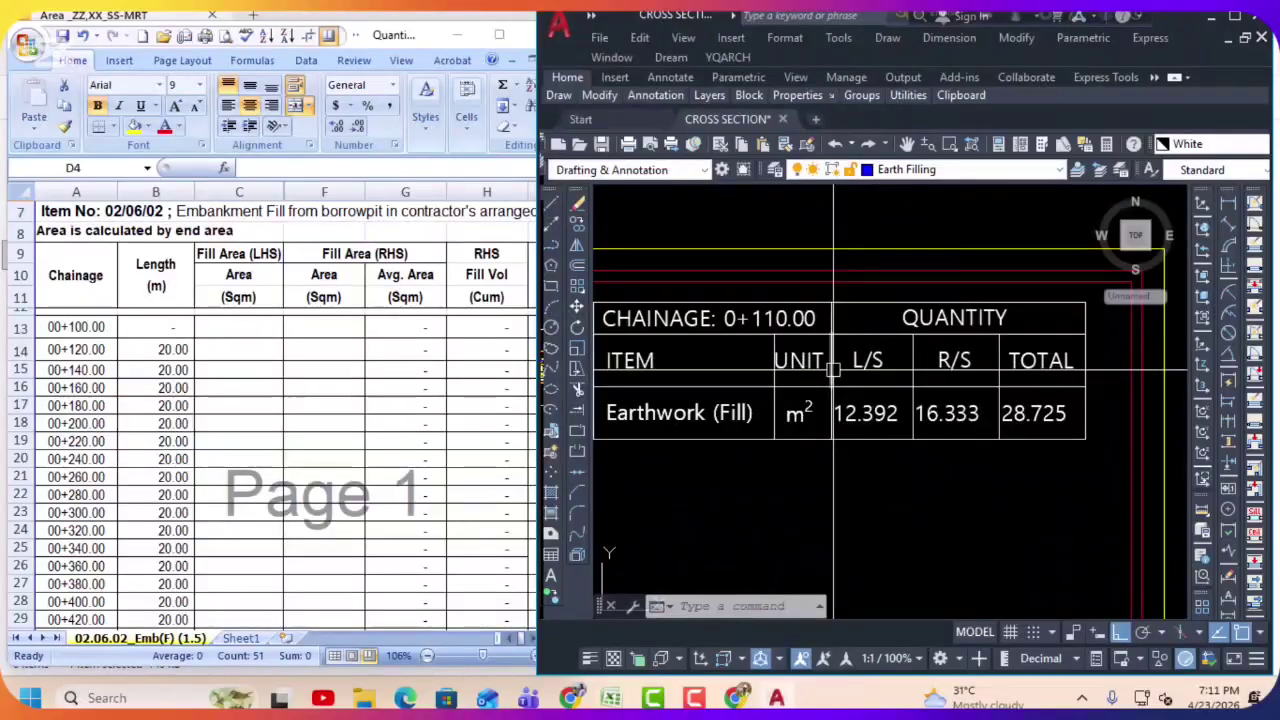
{"action": "scroll", "coordinate": [833, 370], "scroll_direction": "down", "scroll_amount": 8}
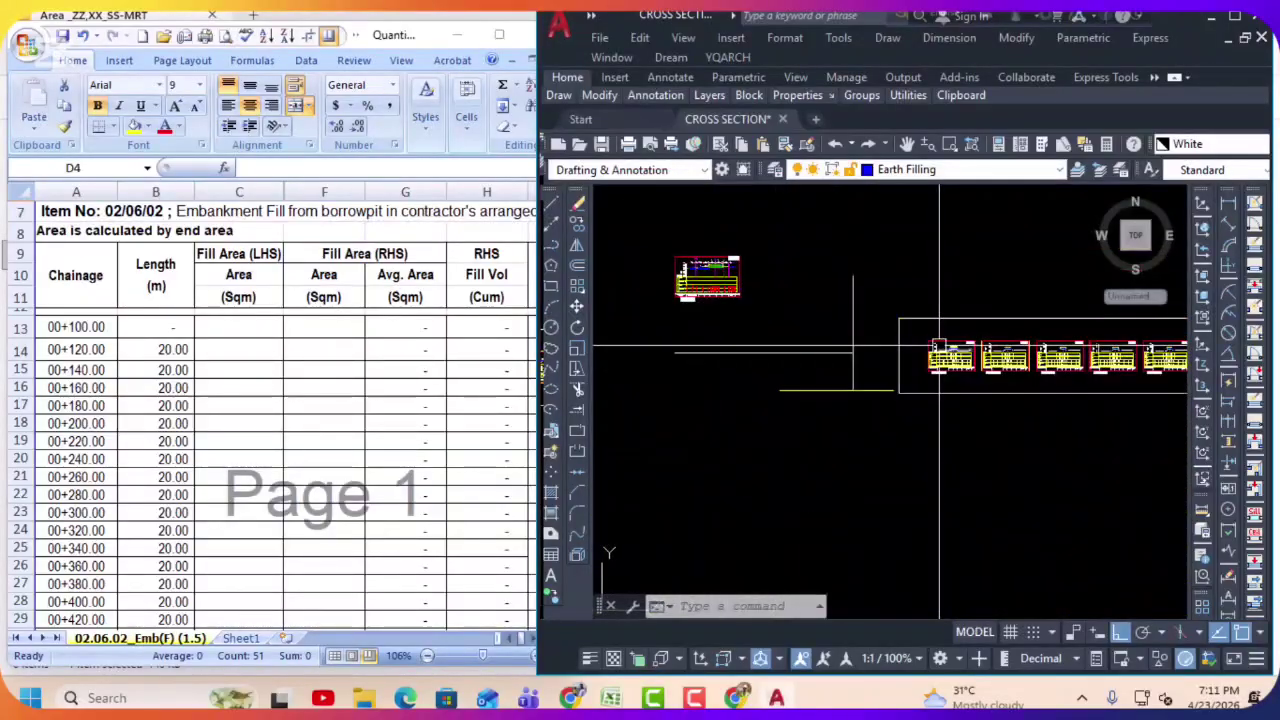
{"action": "scroll", "coordinate": [958, 358], "scroll_direction": "up", "scroll_amount": 8}
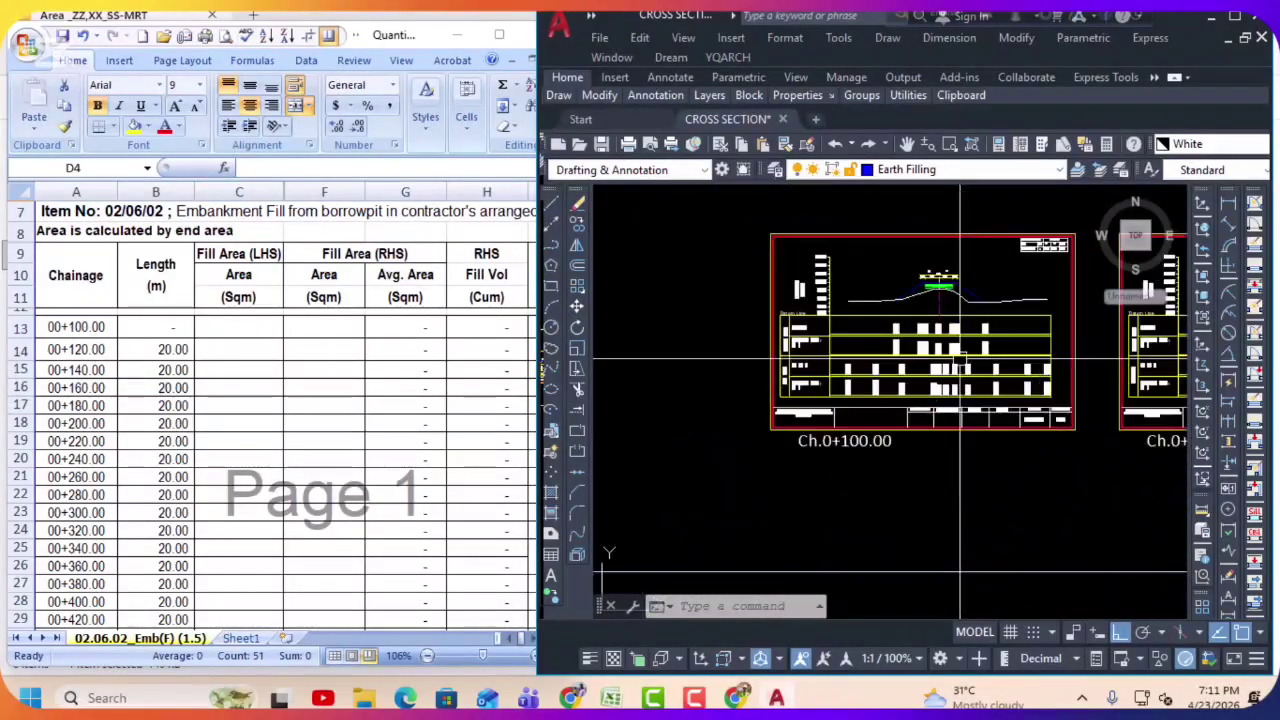
{"action": "scroll", "coordinate": [960, 358], "scroll_direction": "down", "scroll_amount": 1}
{"action": "scroll", "coordinate": [929, 252], "scroll_direction": "up", "scroll_amount": 1}
{"action": "scroll", "coordinate": [897, 252], "scroll_direction": "up", "scroll_amount": 5}
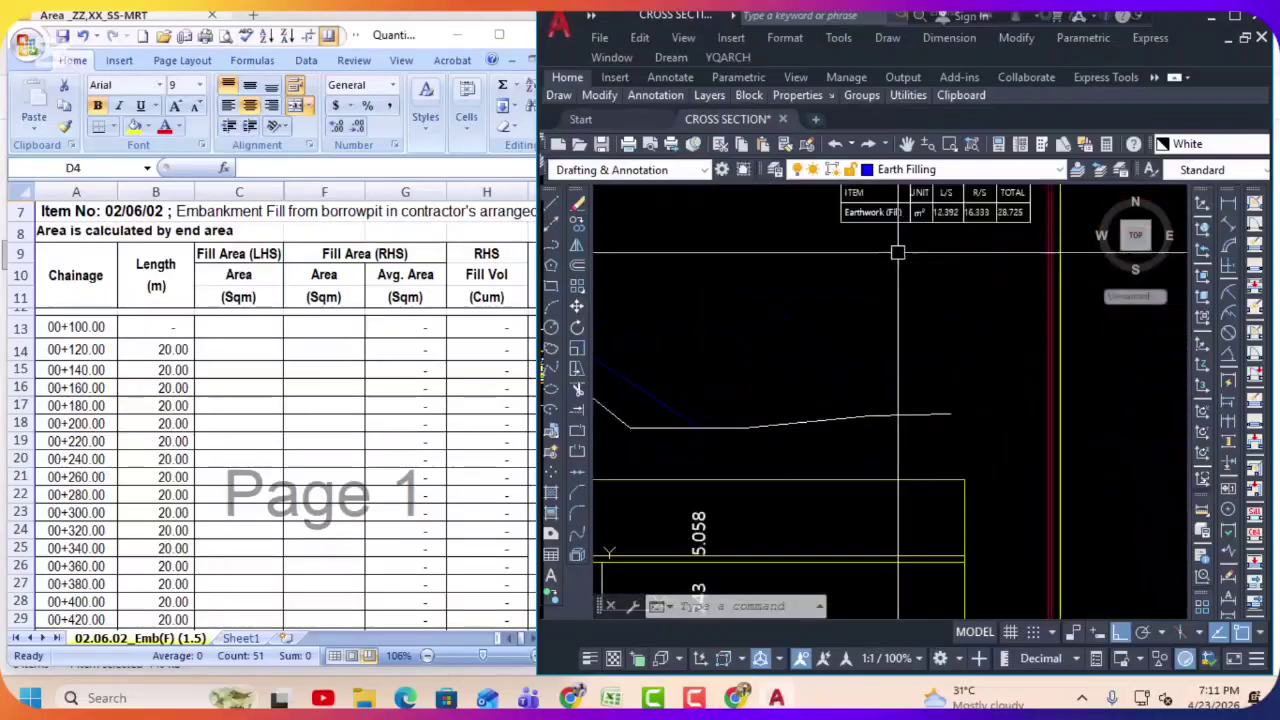
{"action": "scroll", "coordinate": [880, 270], "scroll_direction": "up", "scroll_amount": 3}
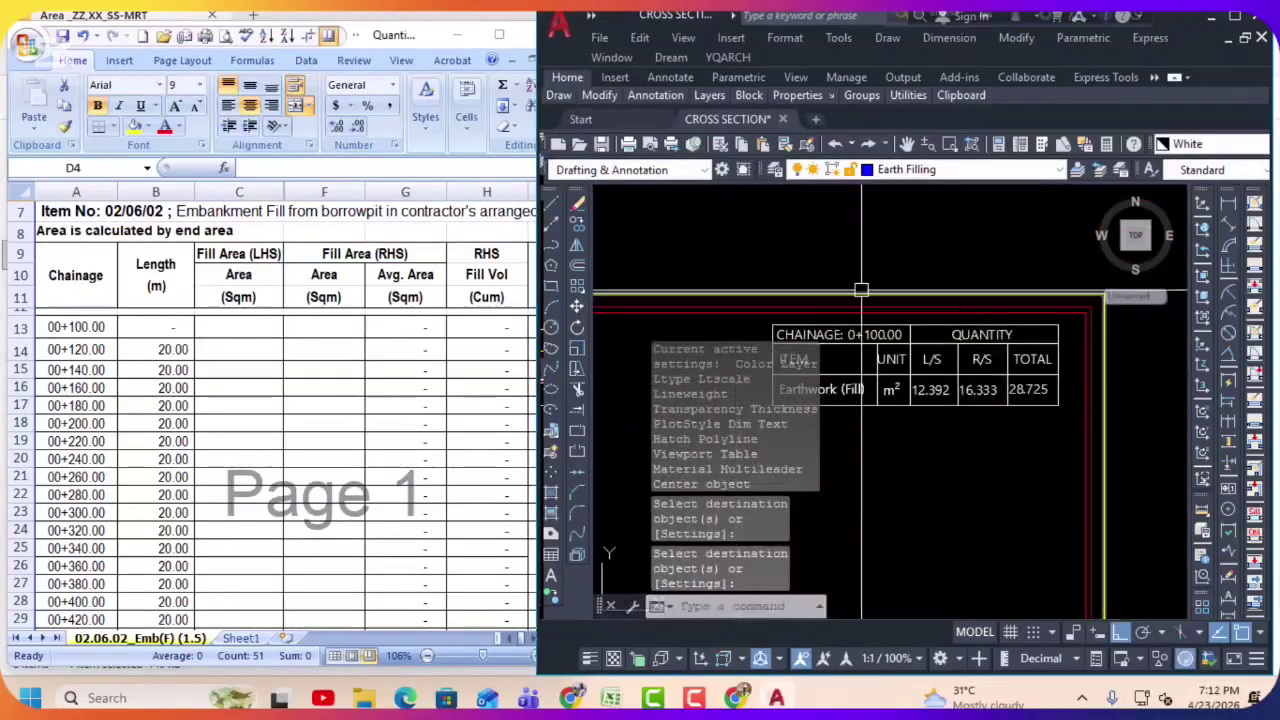
{"action": "key", "text": "Escape"}
{"action": "key", "text": "Escape"}
Step: Enter the fill areas from the 0+100.00 cross section table in the chainage 00+100.00 row: 12.392 for LHS and 16.333 for RHS
{"action": "scroll", "coordinate": [861, 290], "scroll_direction": "down", "scroll_amount": 8}
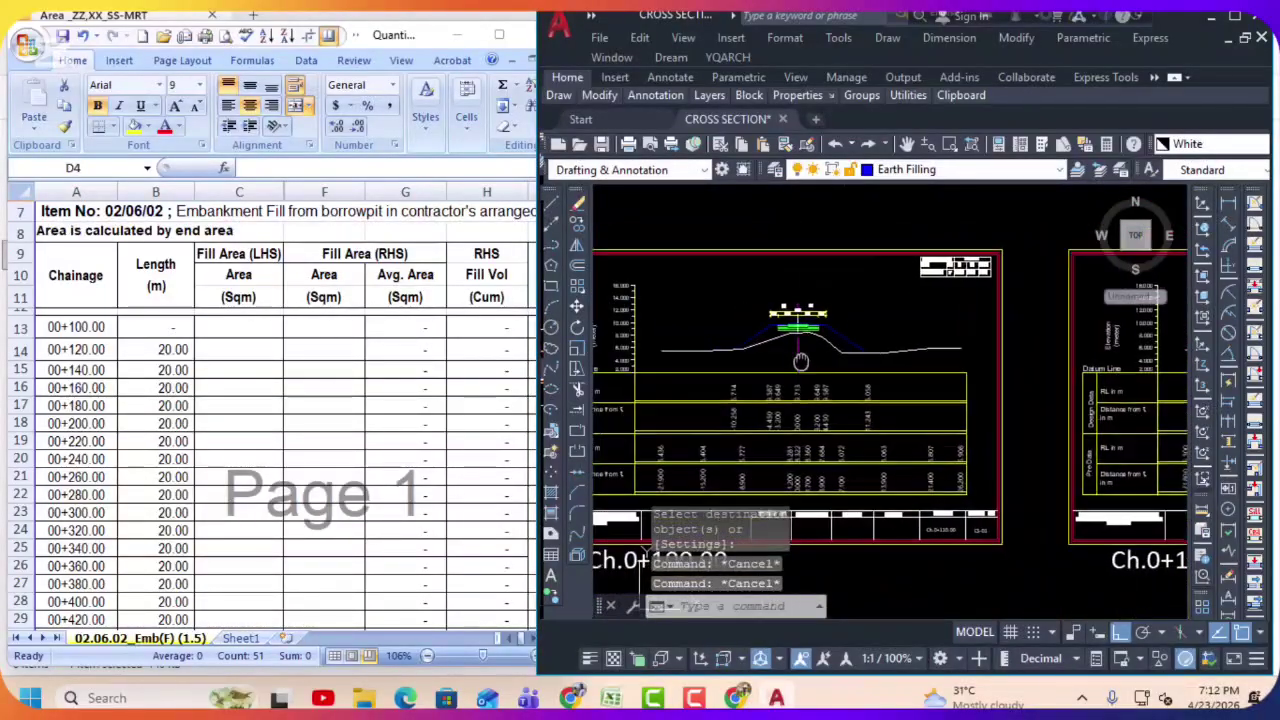
{"action": "middle_click_drag", "start_coordinate": [801, 361], "coordinate": [829, 349]}
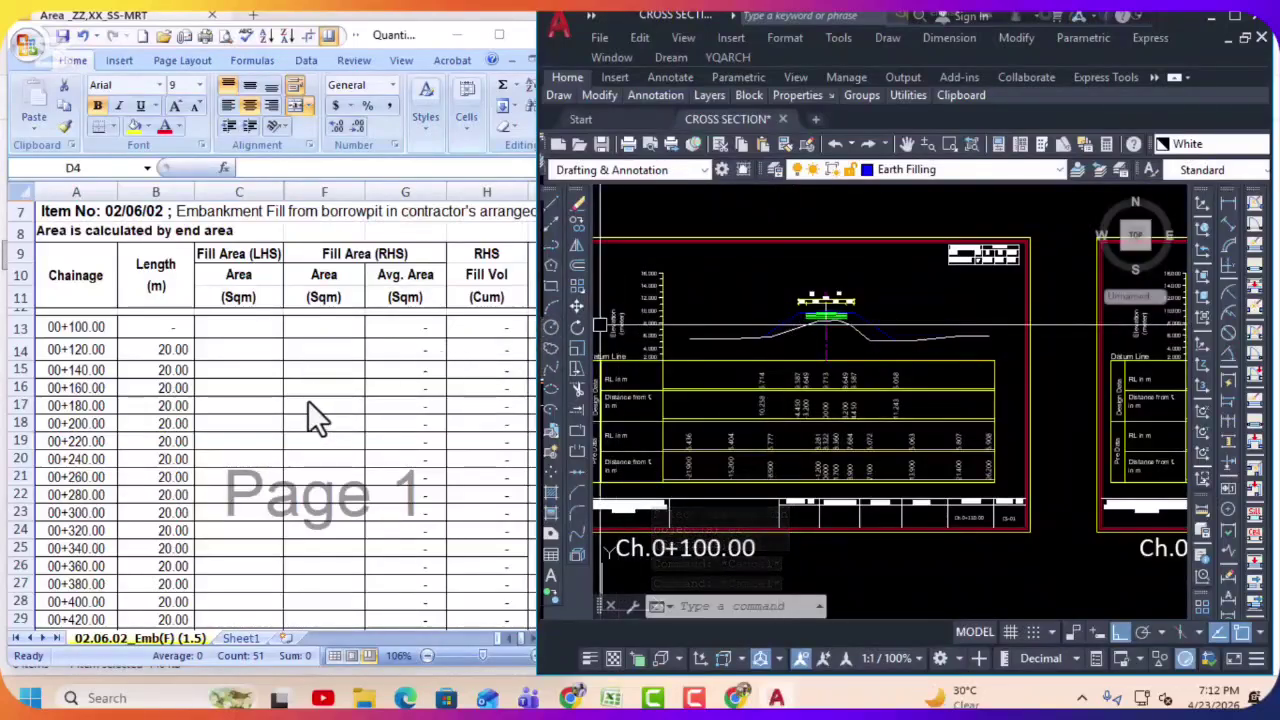
{"action": "left_click", "coordinate": [238, 276]}
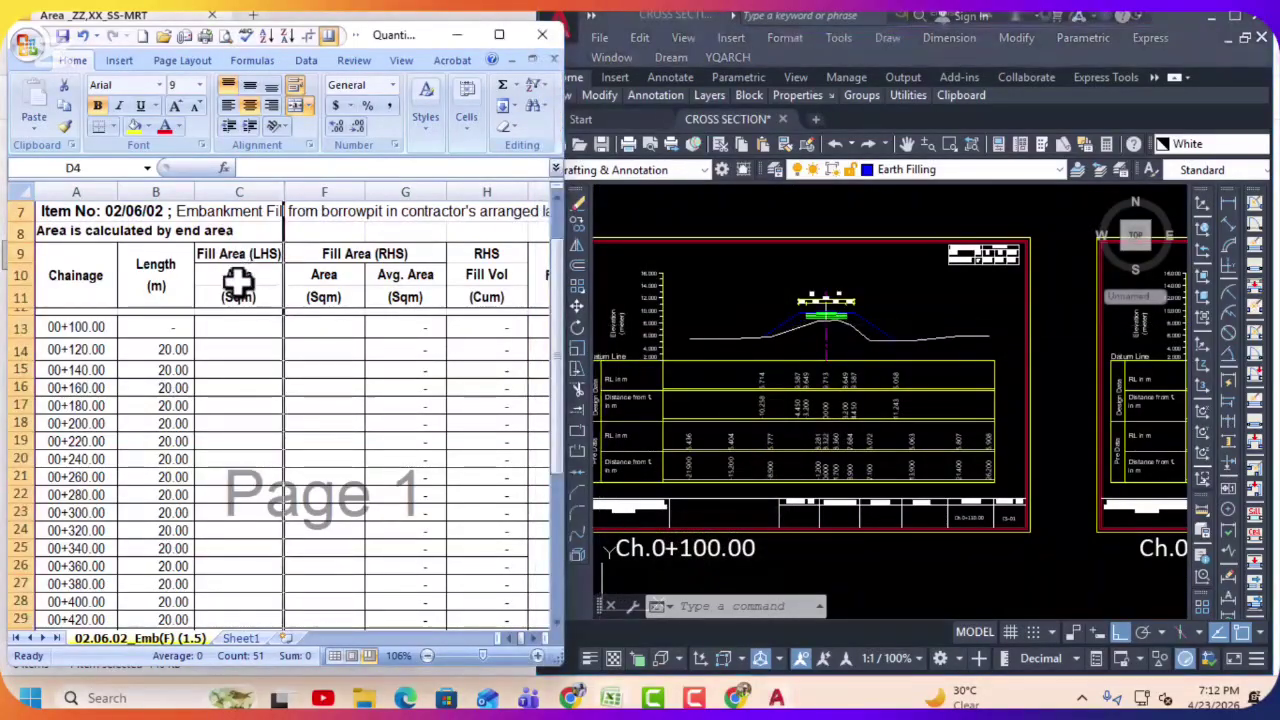
{"action": "left_click", "coordinate": [346, 276]}
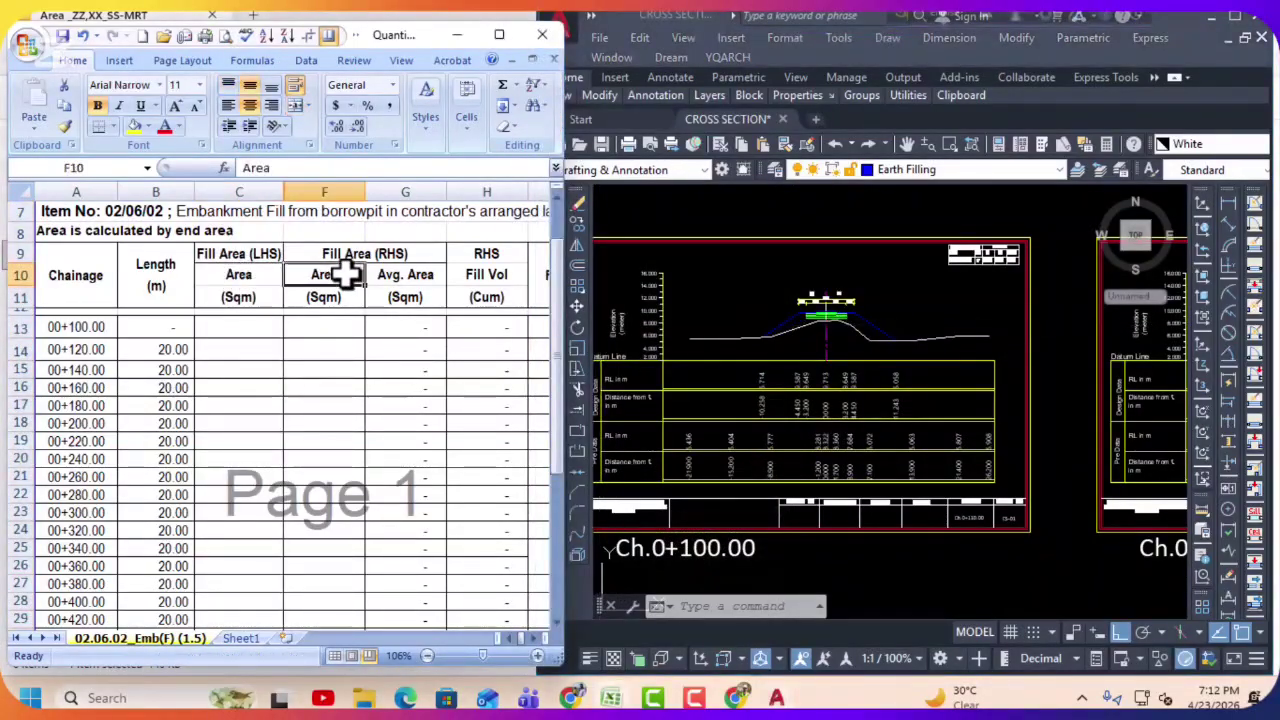
{"action": "left_click", "coordinate": [797, 339]}
{"action": "scroll", "coordinate": [682, 350], "scroll_direction": "up", "scroll_amount": 8}
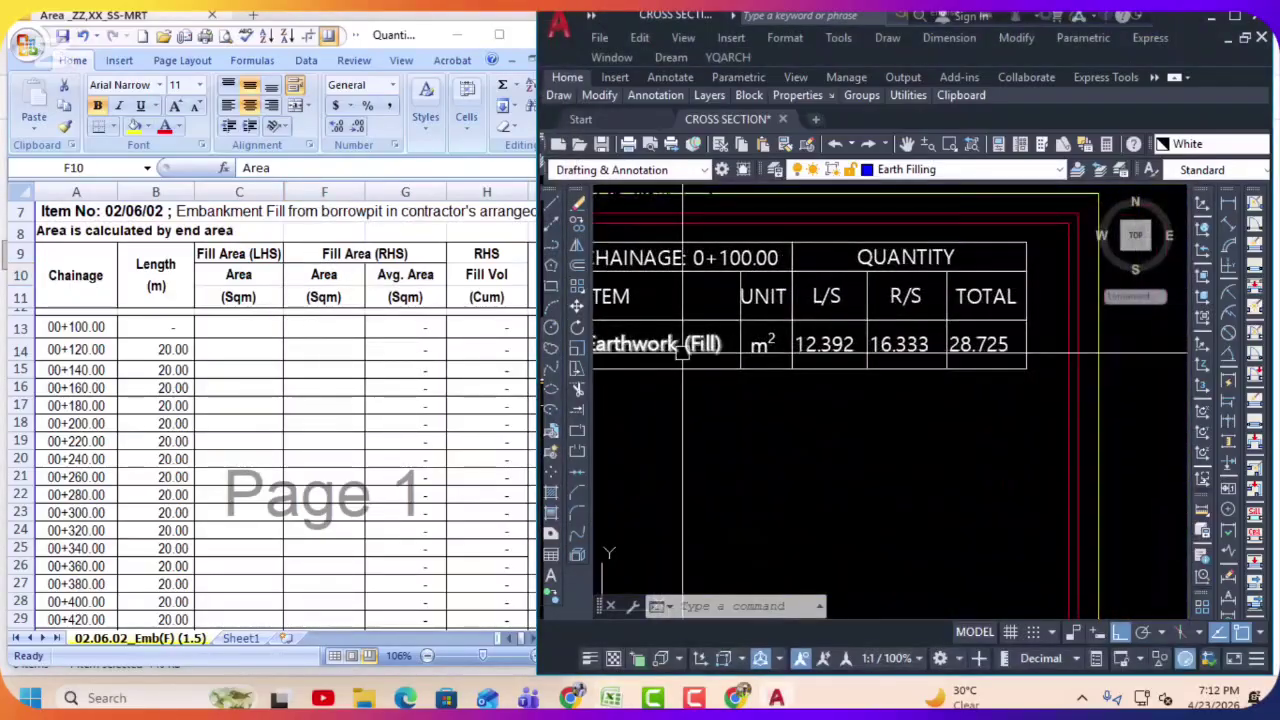
{"action": "left_click", "coordinate": [222, 330]}
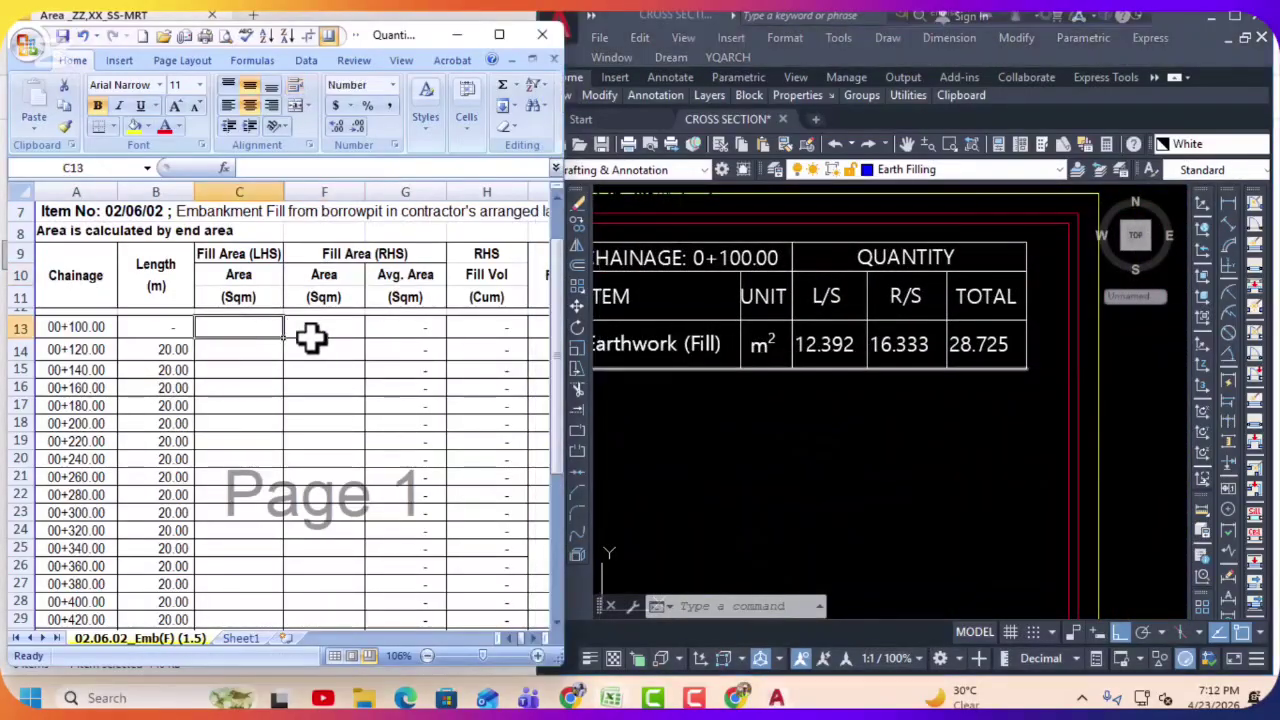
{"action": "type", "text": "12.392"}
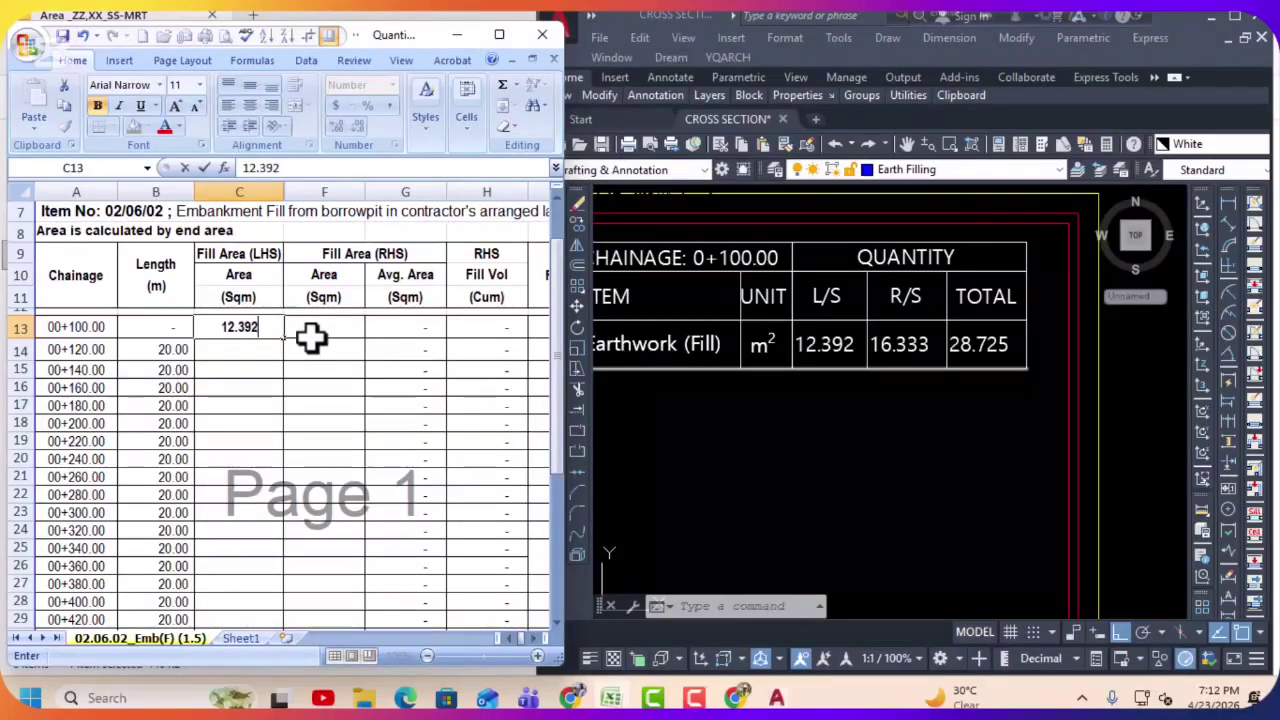
{"action": "left_click", "coordinate": [311, 338]}
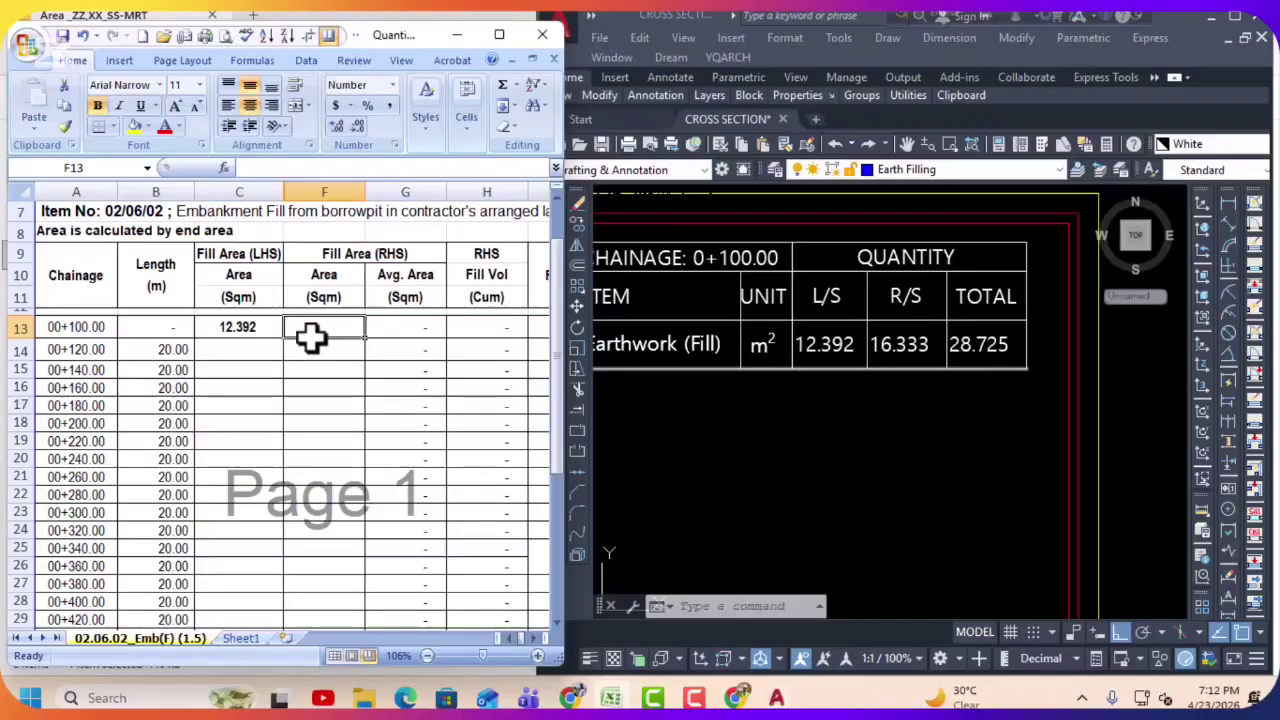
{"action": "type", "text": "16.33"}
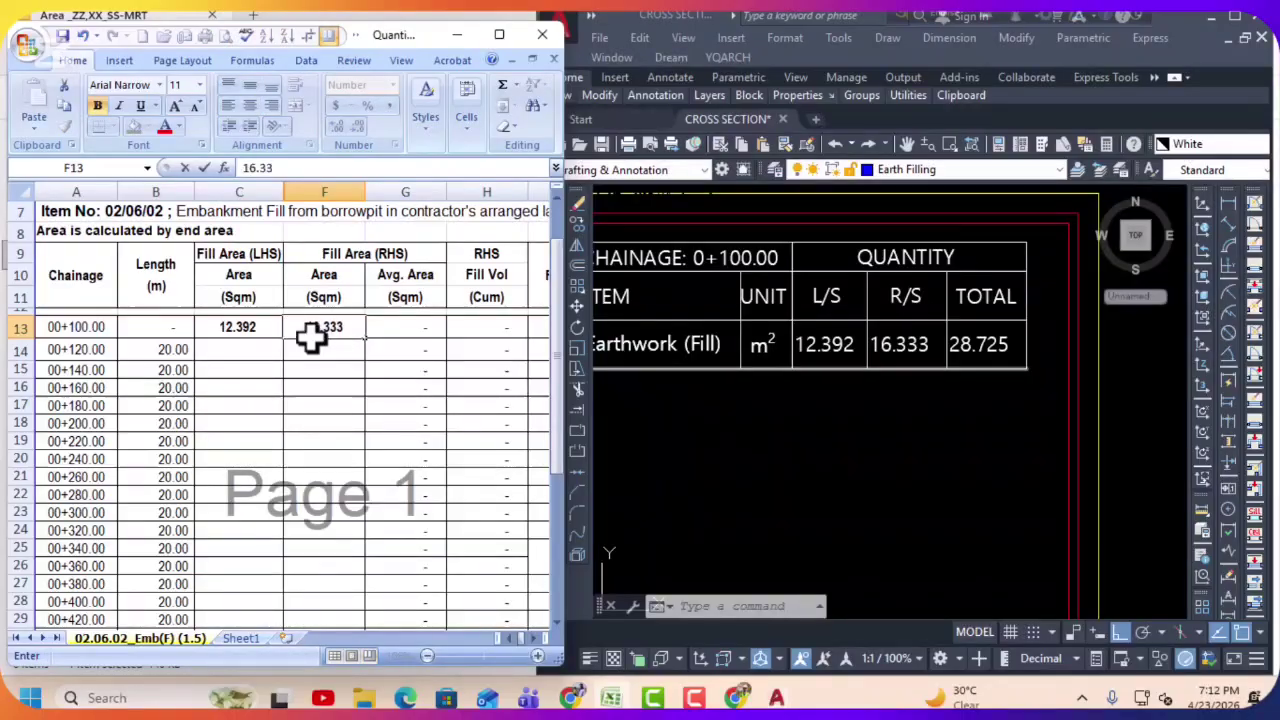
{"action": "key", "text": "Return"}
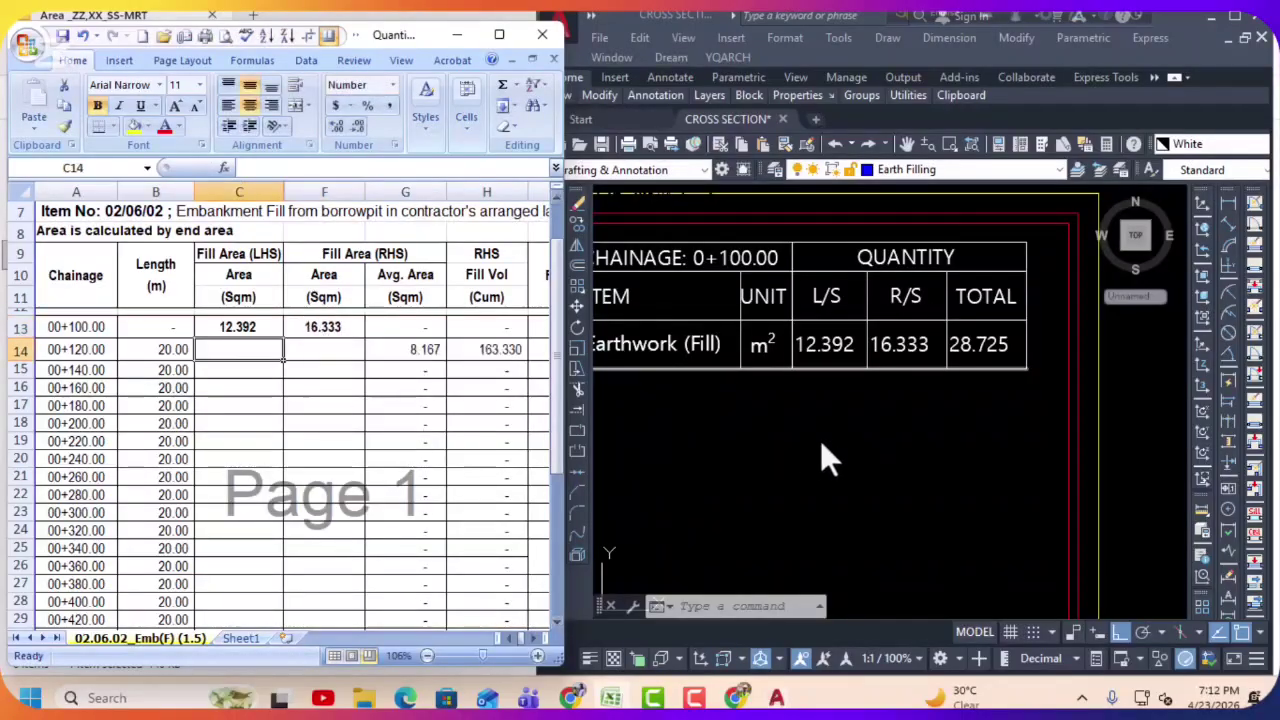
Step: Enter the fill areas from the 0+120.00 cross section table in the chainage 00+120.00 row: 9.576 for LHS and 6.007 for RHS
{"action": "left_click", "coordinate": [829, 458]}
{"action": "scroll", "coordinate": [829, 458], "scroll_direction": "down", "scroll_amount": 4}
{"action": "scroll", "coordinate": [905, 380], "scroll_direction": "up", "scroll_amount": 5}
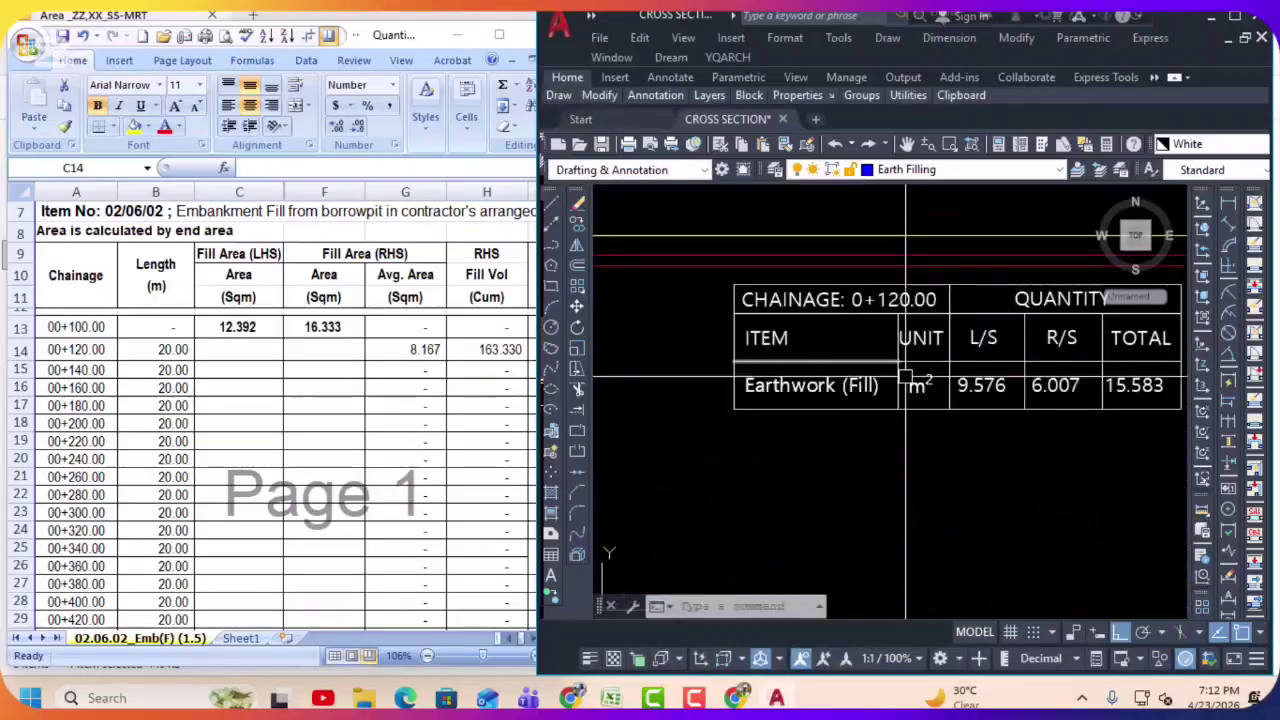
{"action": "middle_click_drag", "start_coordinate": [905, 380], "coordinate": [764, 380]}
{"action": "left_click", "coordinate": [318, 418]}
{"action": "type", "text": "9"}
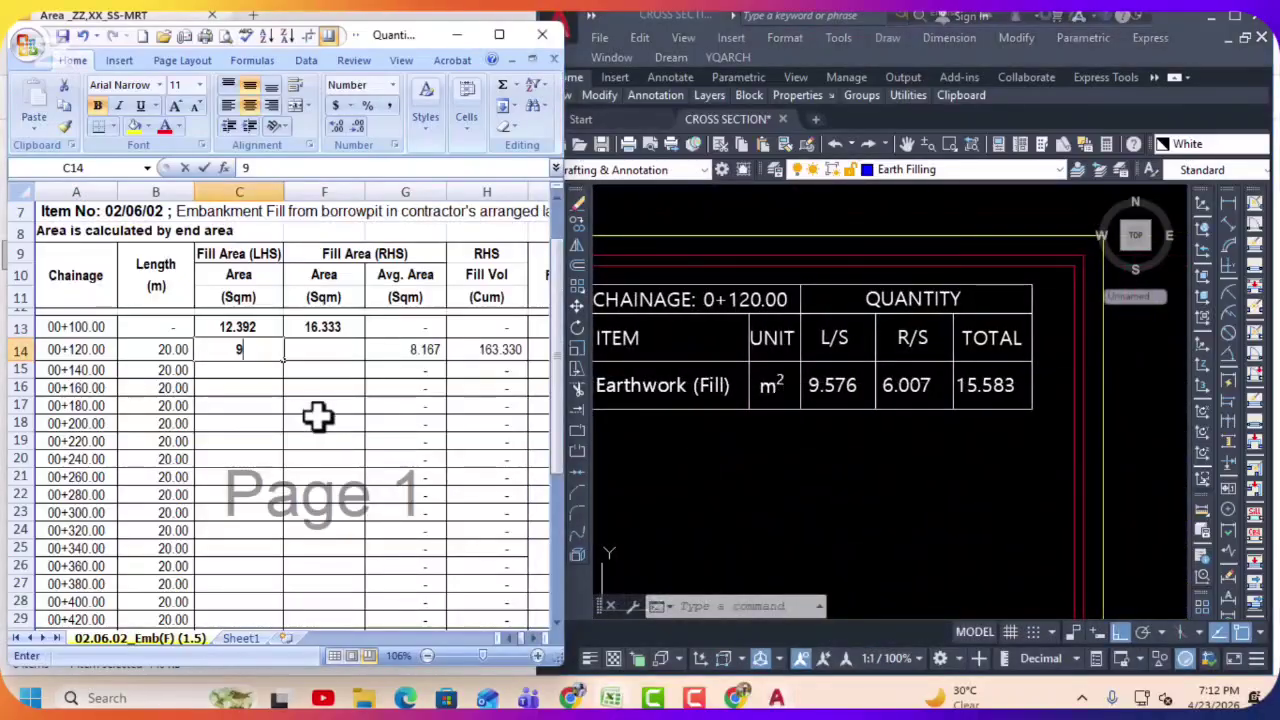
{"action": "type", "text": ".576"}
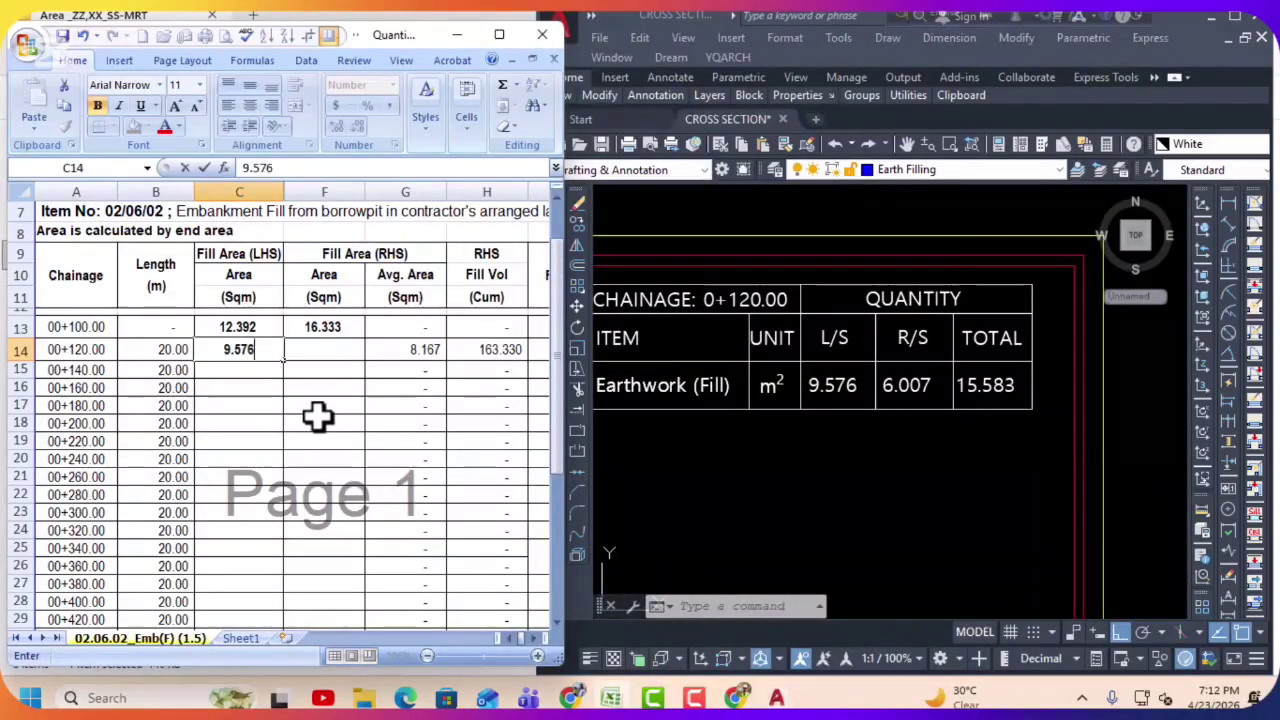
{"action": "key", "text": "Tab"}
{"action": "type", "text": "6.0"}
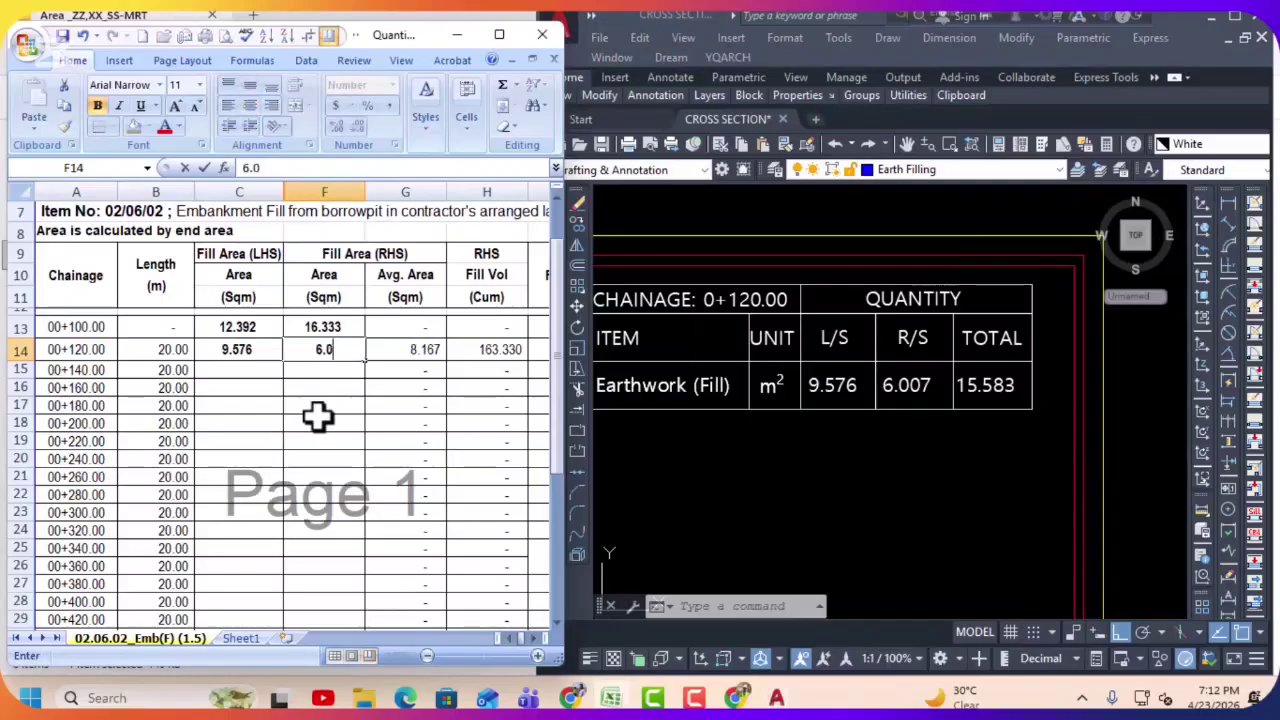
{"action": "type", "text": "07"}
{"action": "key", "text": "Return"}
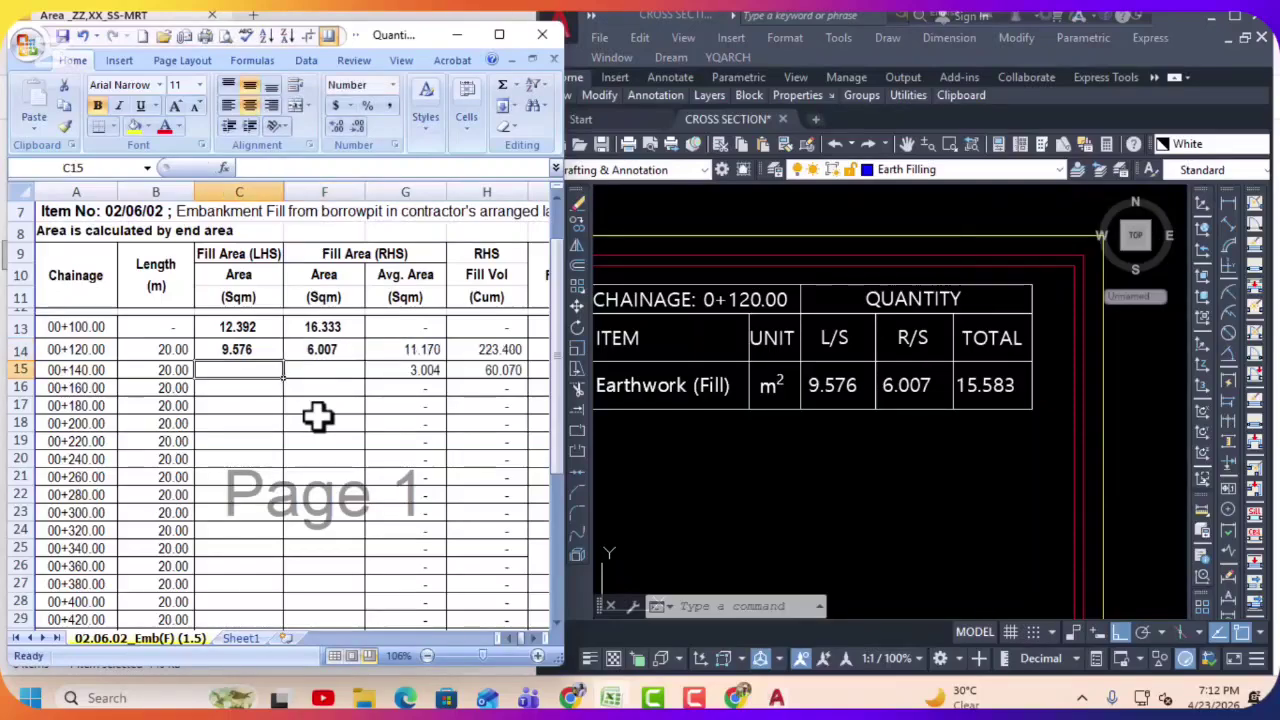
Step: Enter the fill areas from the 0+140.00 cross section table in the chainage 00+140.00 row: 7.903 for LHS and 7.448 for RHS
{"action": "left_click", "coordinate": [860, 500]}
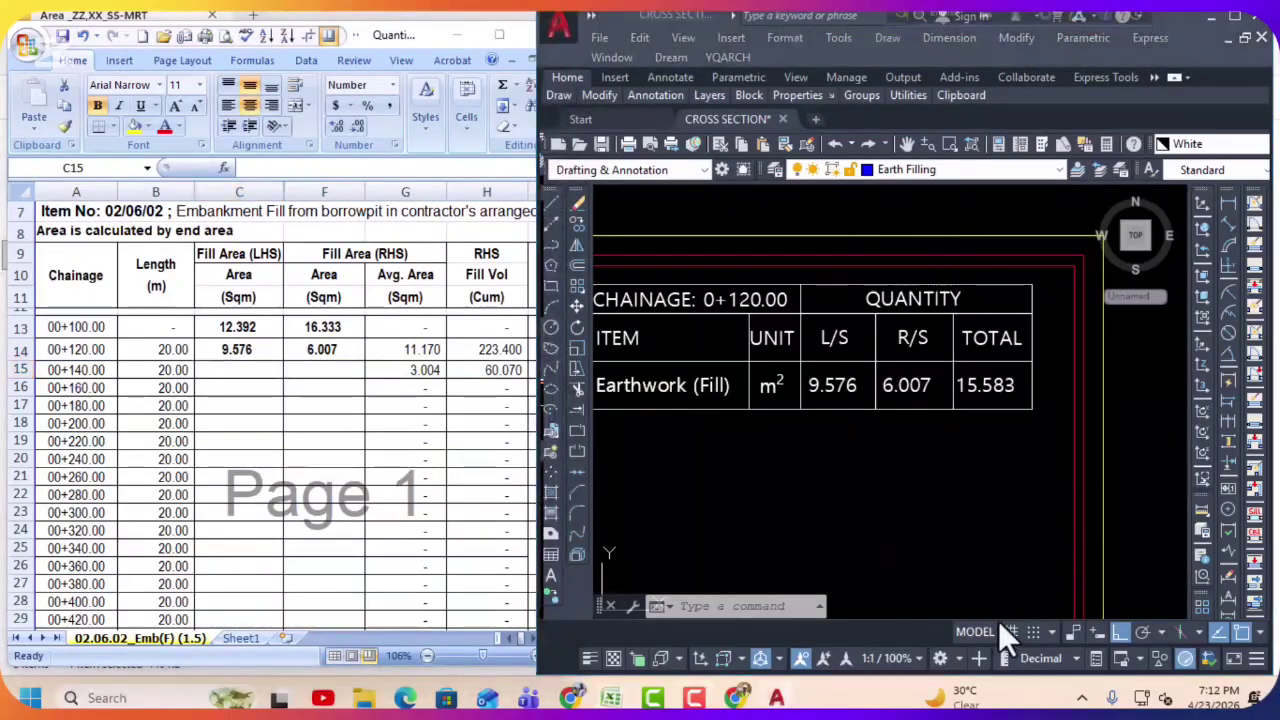
{"action": "key", "text": "alt+Tab"}
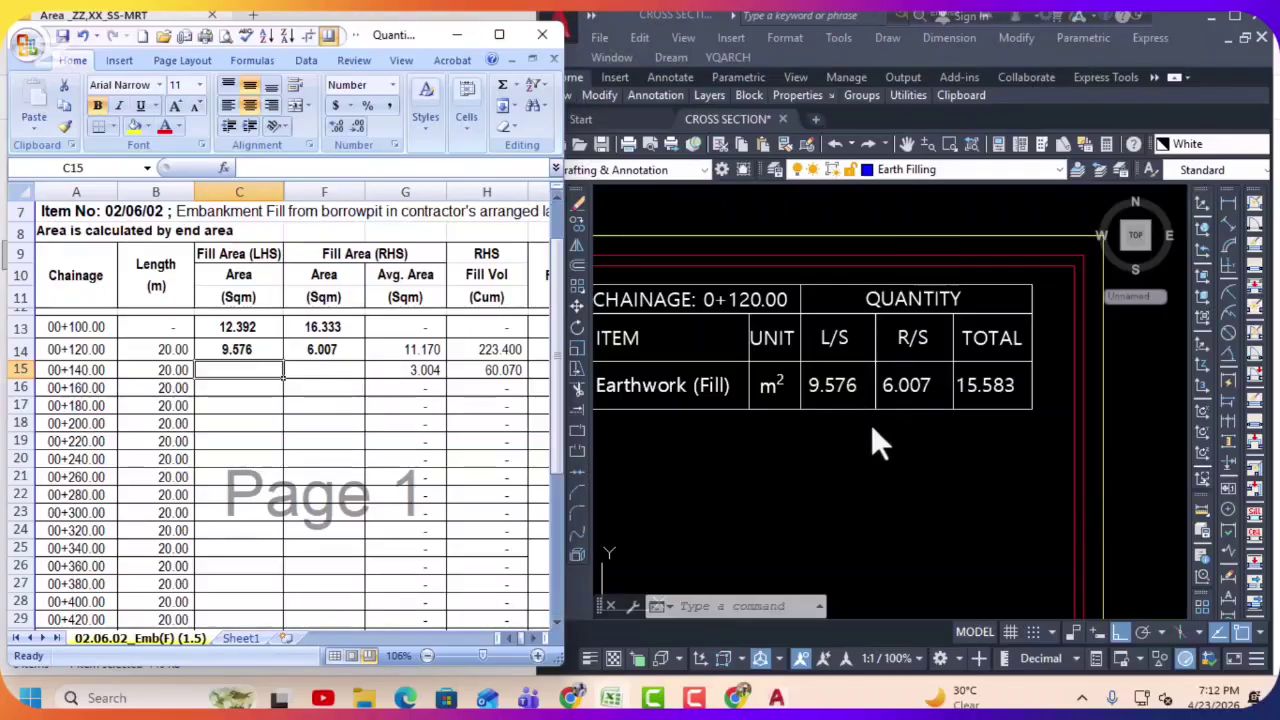
{"action": "left_click", "coordinate": [898, 485]}
{"action": "scroll", "coordinate": [898, 485], "scroll_direction": "down", "scroll_amount": 5}
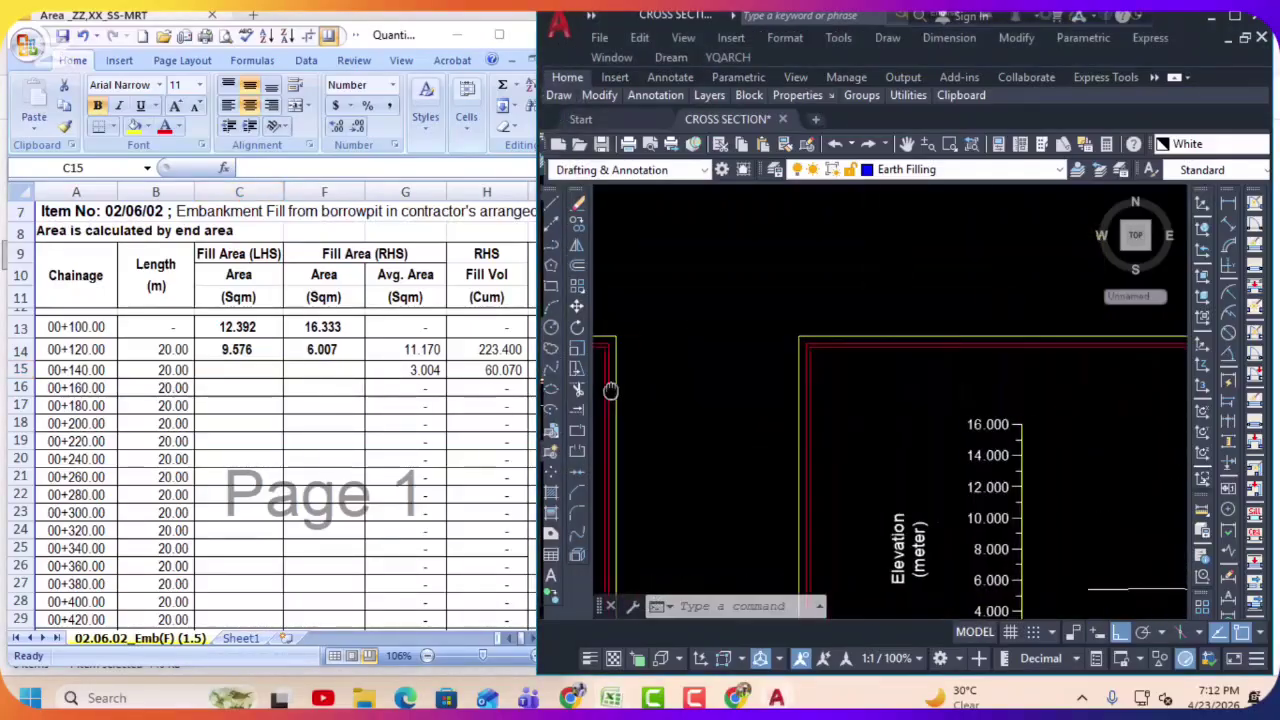
{"action": "scroll", "coordinate": [605, 392], "scroll_direction": "up", "scroll_amount": 5}
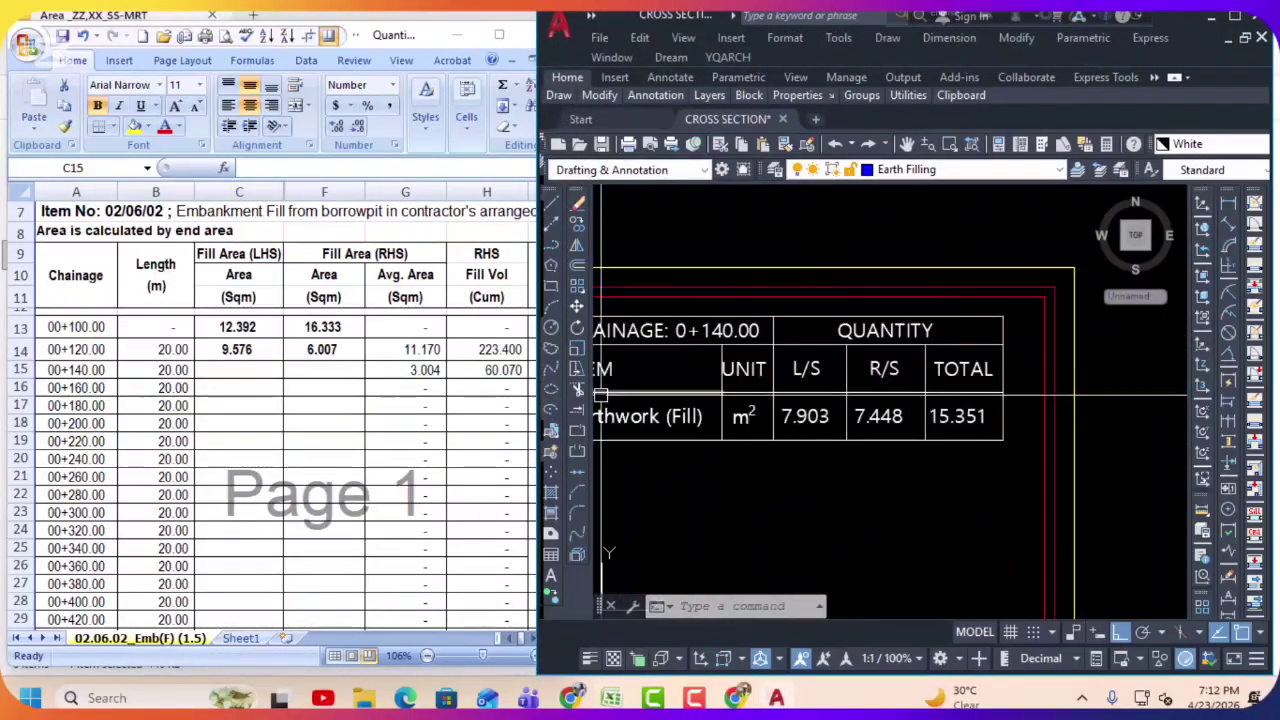
{"action": "left_click", "coordinate": [247, 372]}
{"action": "type", "text": "7.903"}
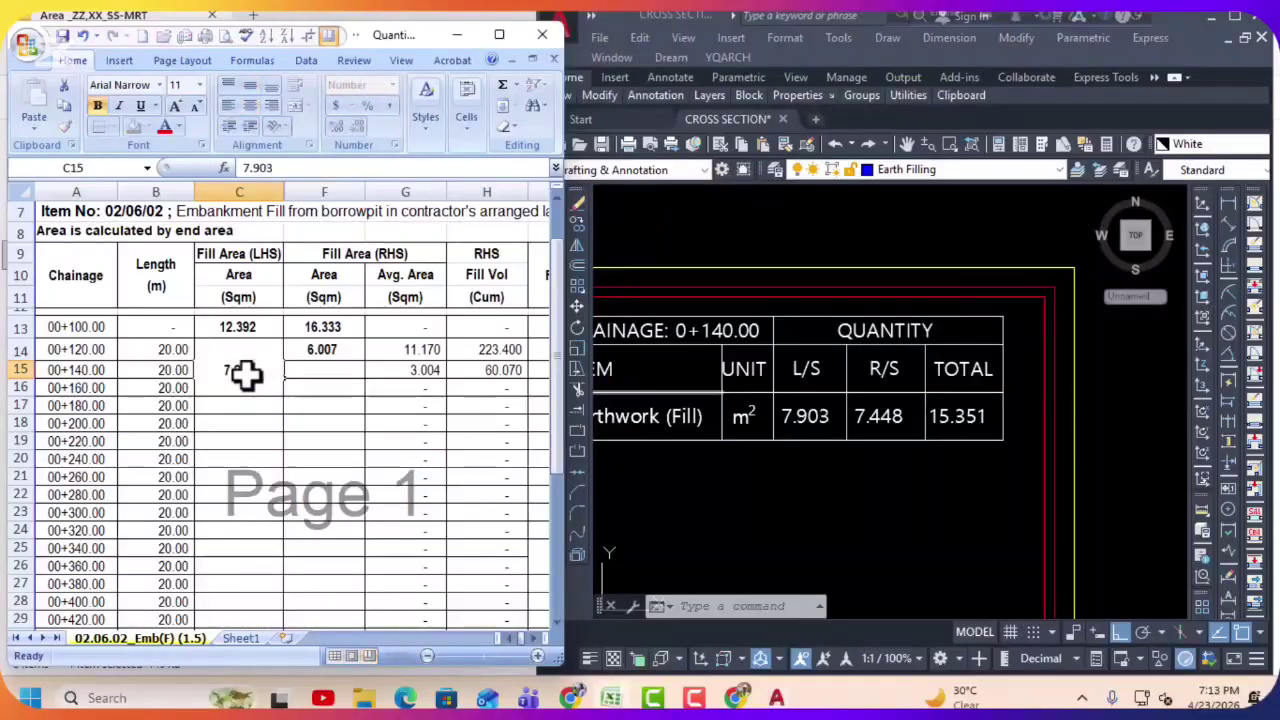
{"action": "key", "text": "Tab"}
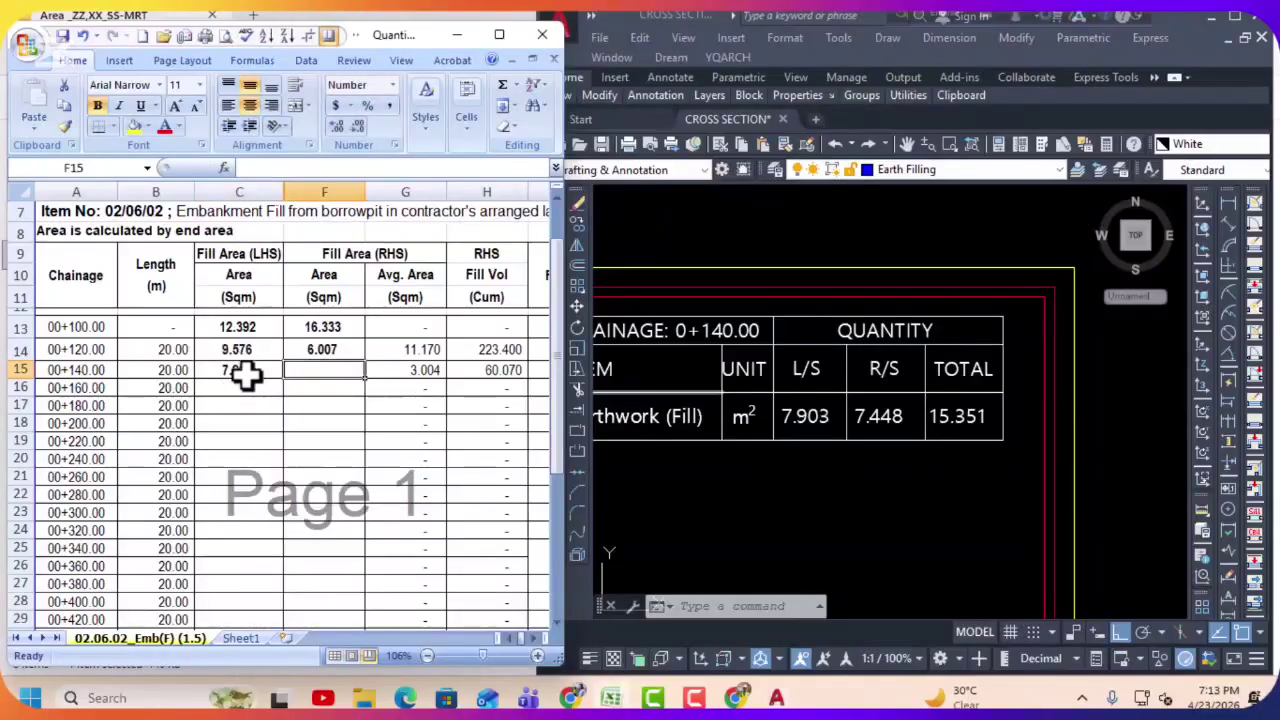
{"action": "type", "text": "7.443"}
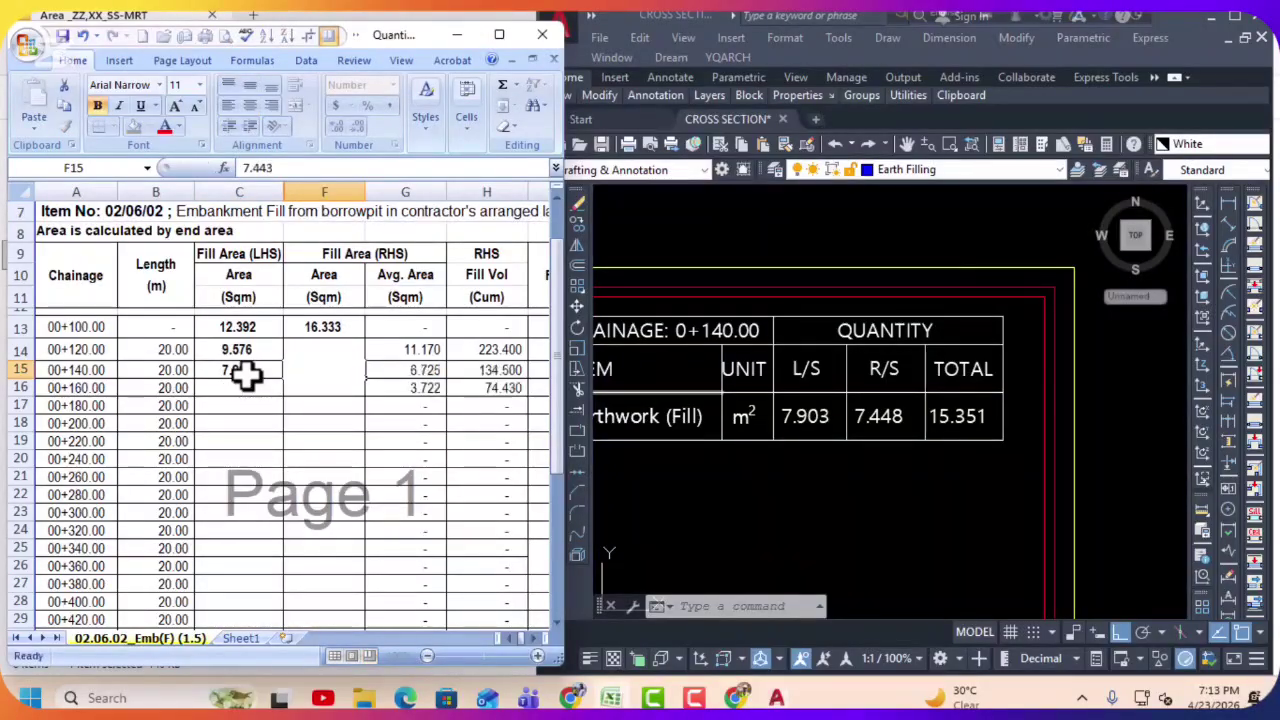
{"action": "key", "text": "Return"}
{"action": "left_click", "coordinate": [325, 355]}
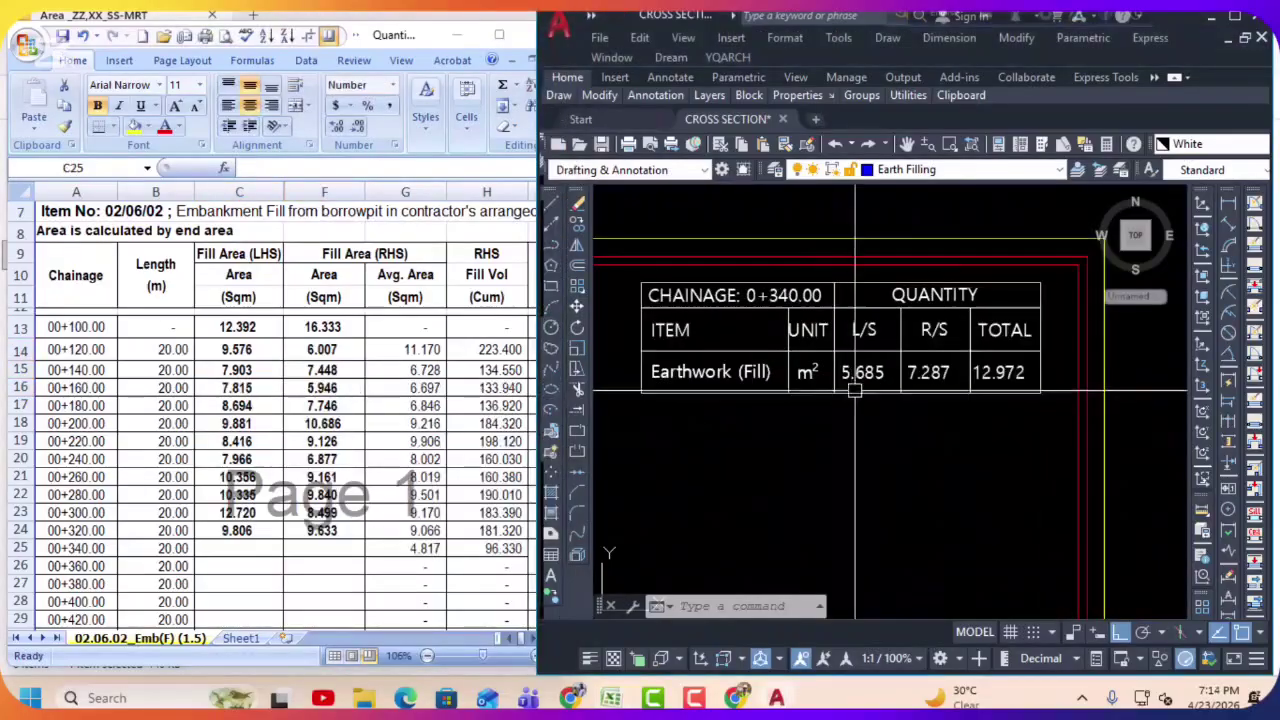
Step: Enter the fill areas from the 0+340.00 cross section table in the chainage 00+340.00 row: 5.685 for LHS and 7.287 for RHS
{"action": "type", "text": "5."}
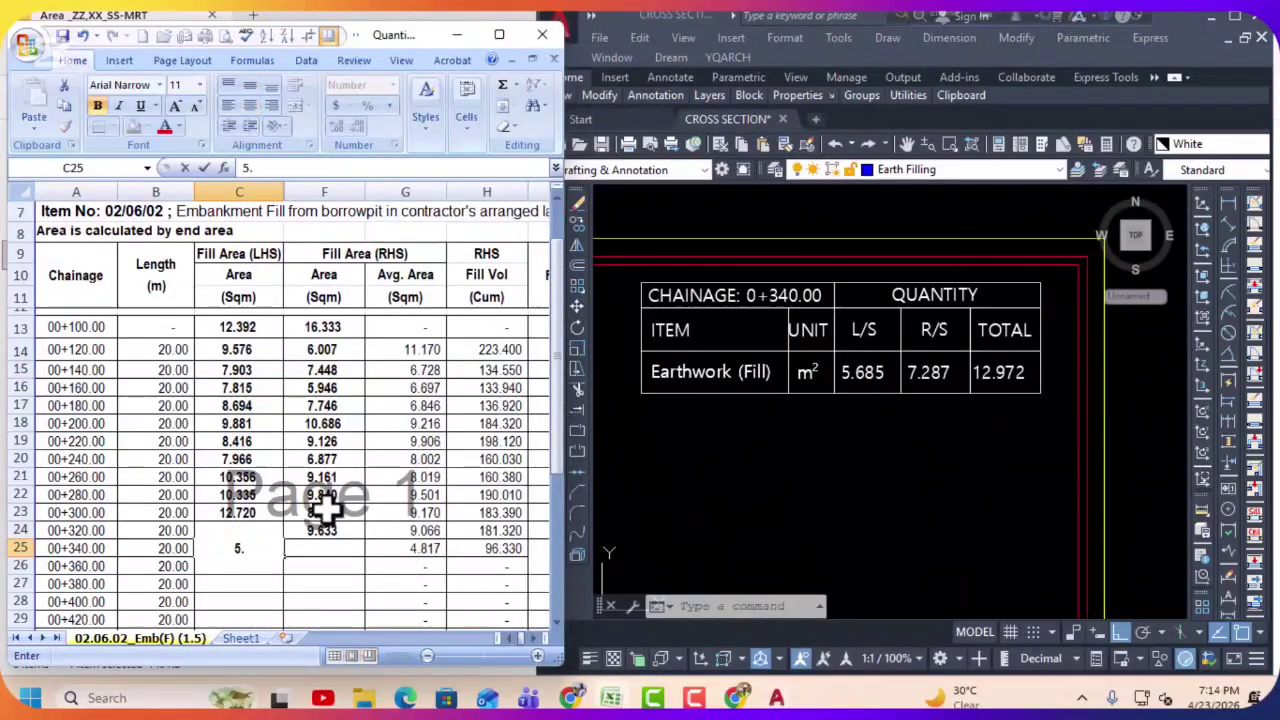
{"action": "type", "text": "685"}
{"action": "key", "text": "Tab"}
{"action": "type", "text": "7"}
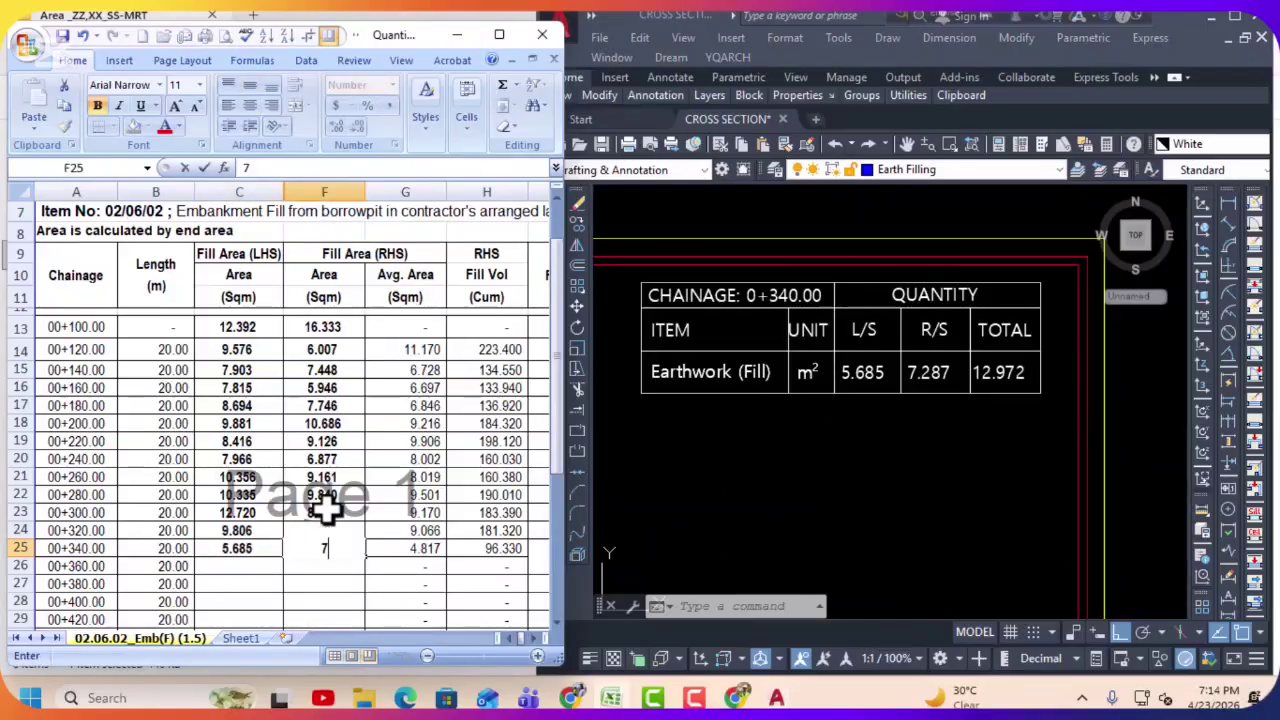
{"action": "type", "text": ".287"}
{"action": "key", "text": "Return"}
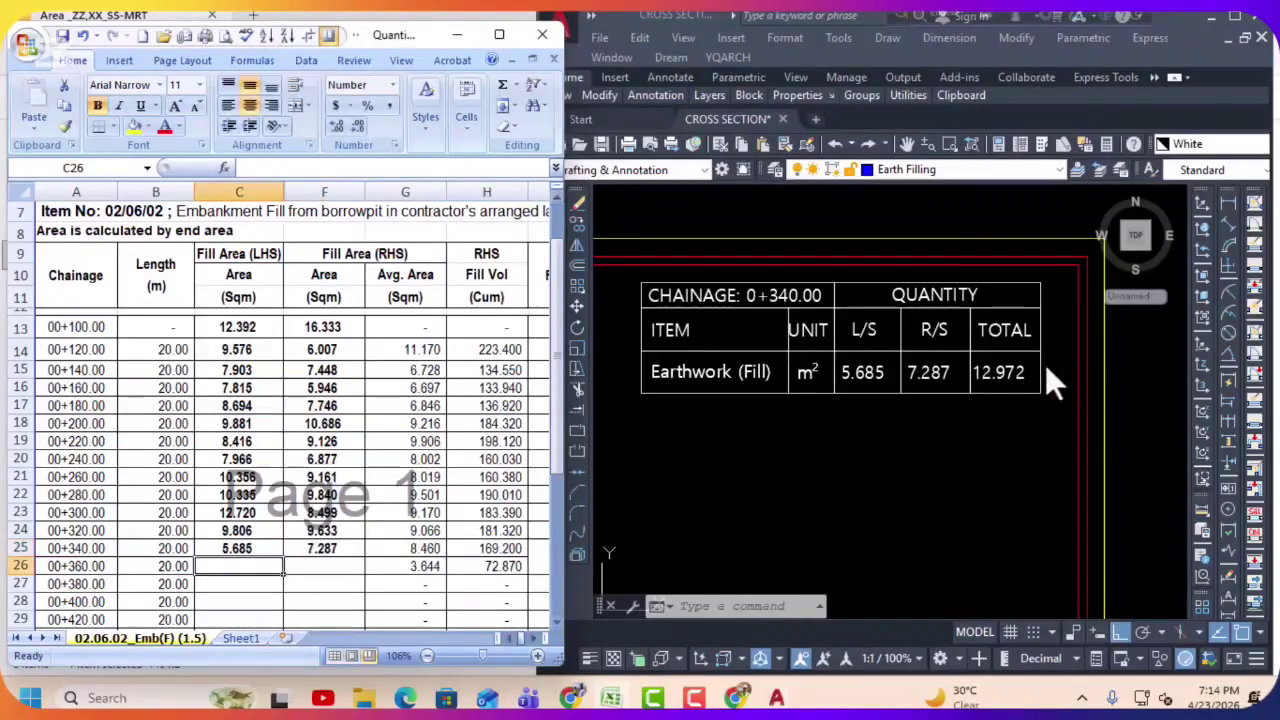
Step: Enter the fill areas from the next cross section table in the chainage 00+360.00 row: 10.341 for LHS and 11.175 for RHS
{"action": "left_click", "coordinate": [884, 446]}
{"action": "scroll", "coordinate": [842, 380], "scroll_direction": "down", "scroll_amount": 3}
{"action": "scroll", "coordinate": [742, 380], "scroll_direction": "up", "scroll_amount": 4}
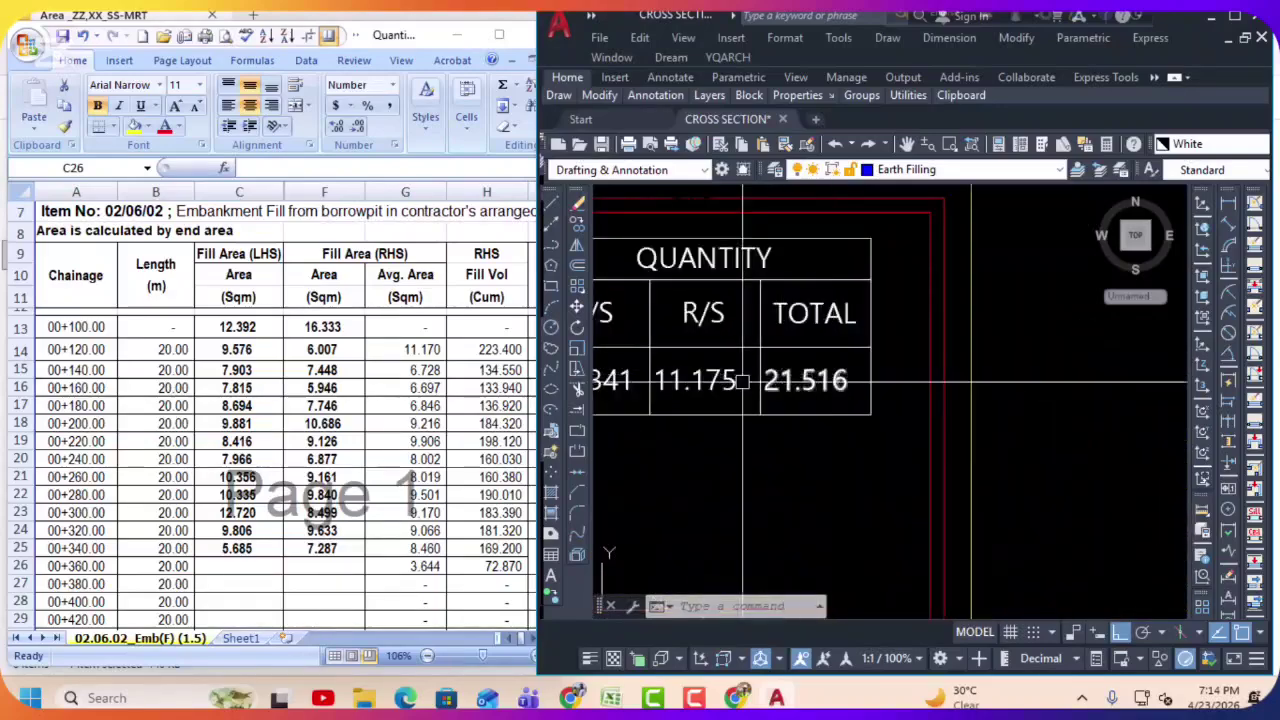
{"action": "middle_click_drag", "start_coordinate": [742, 380], "coordinate": [852, 378]}
{"action": "left_click", "coordinate": [210, 487]}
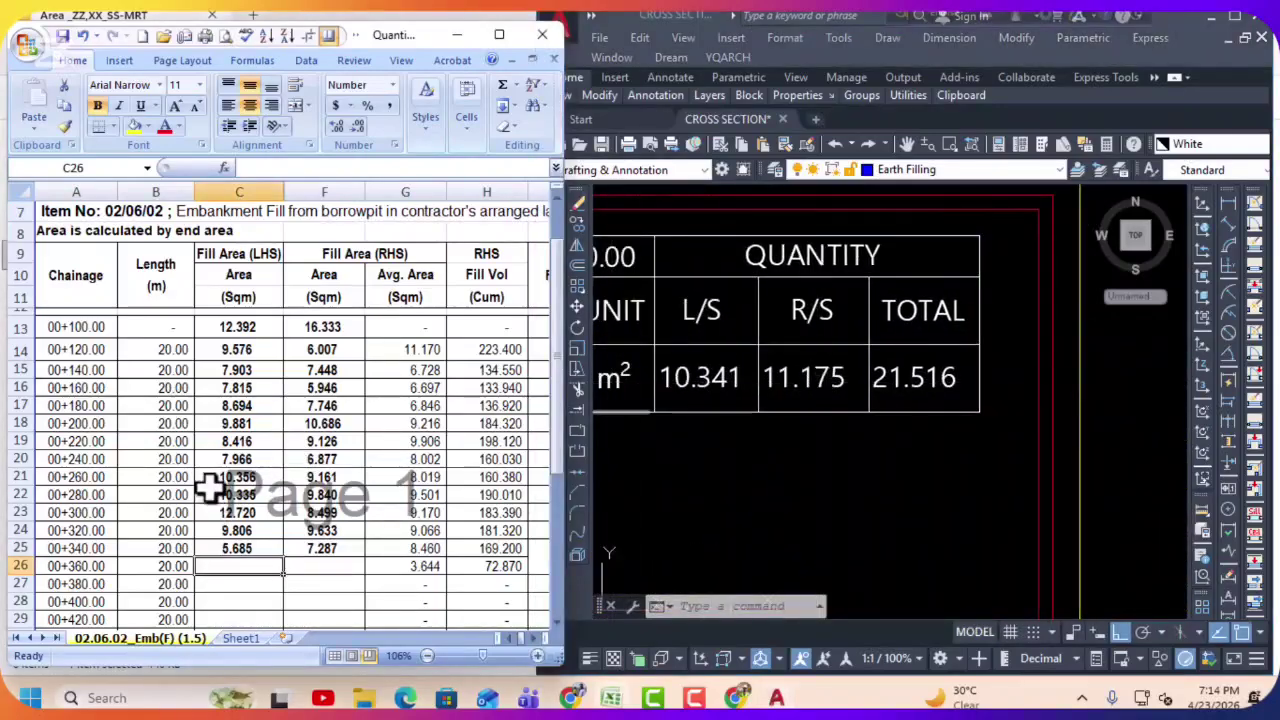
{"action": "type", "text": "10.341"}
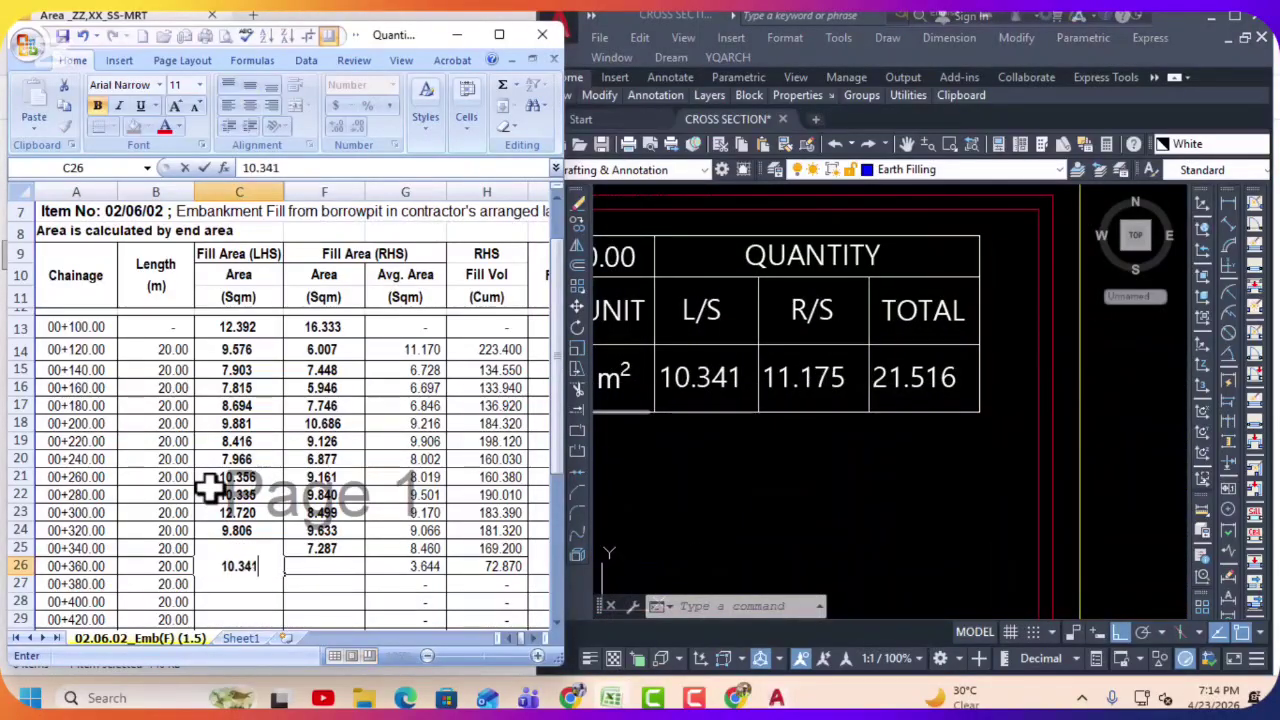
{"action": "key", "text": "Tab"}
{"action": "type", "text": "11"}
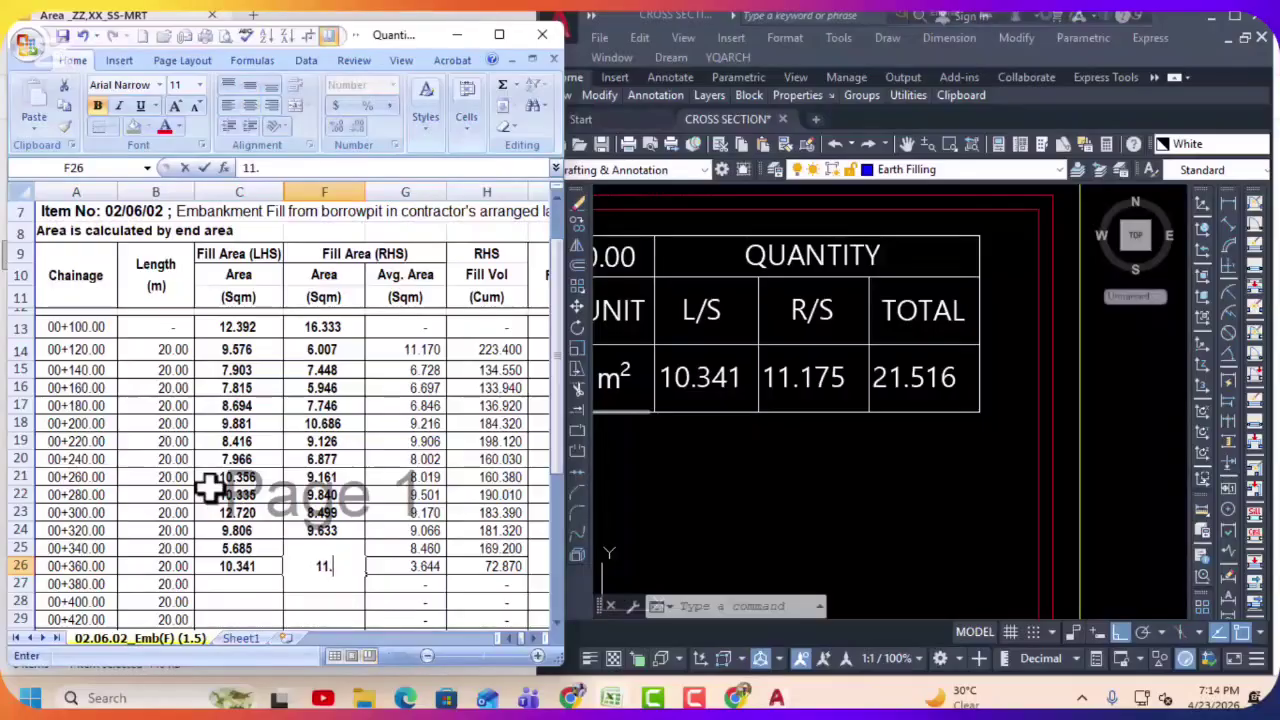
{"action": "type", "text": ".175"}
{"action": "key", "text": "Return"}
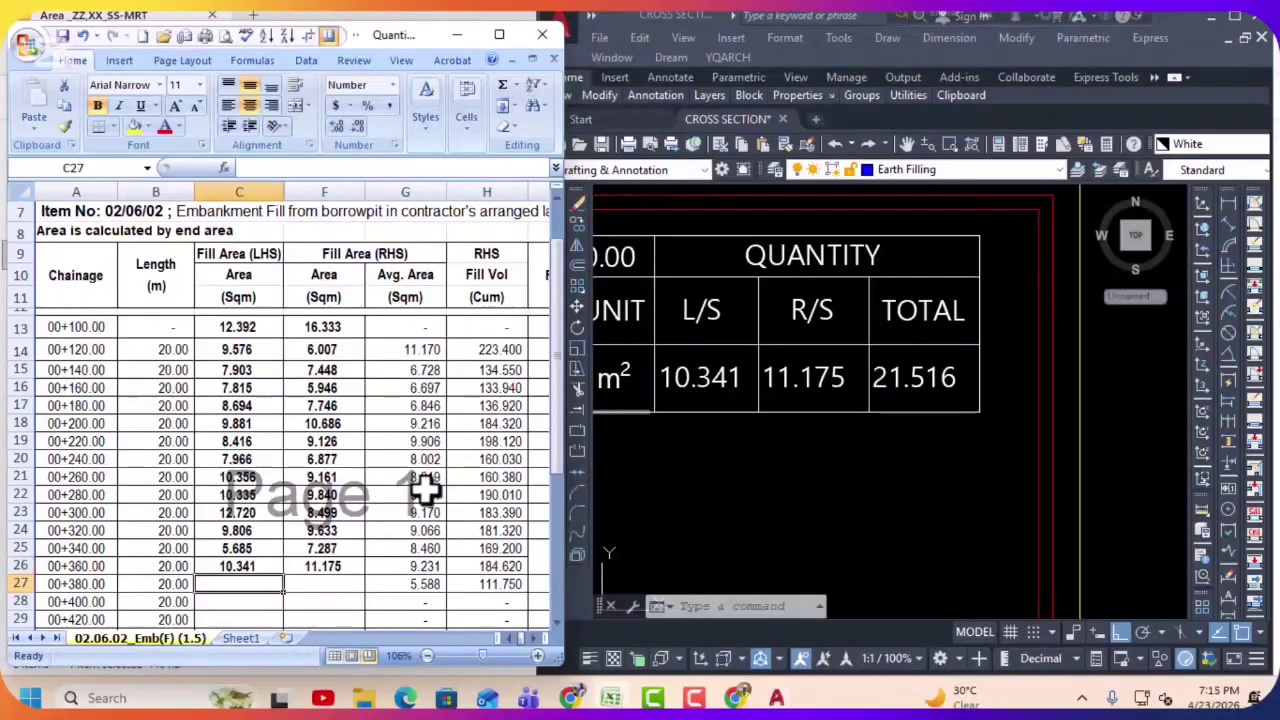
Step: Enter the fill areas from the cross section table in the chainage 00+380.00 row: 10.341 for LHS and 11.175 for RHS
{"action": "left_click", "coordinate": [857, 529]}
{"action": "scroll", "coordinate": [986, 400], "scroll_direction": "down", "scroll_amount": 5}
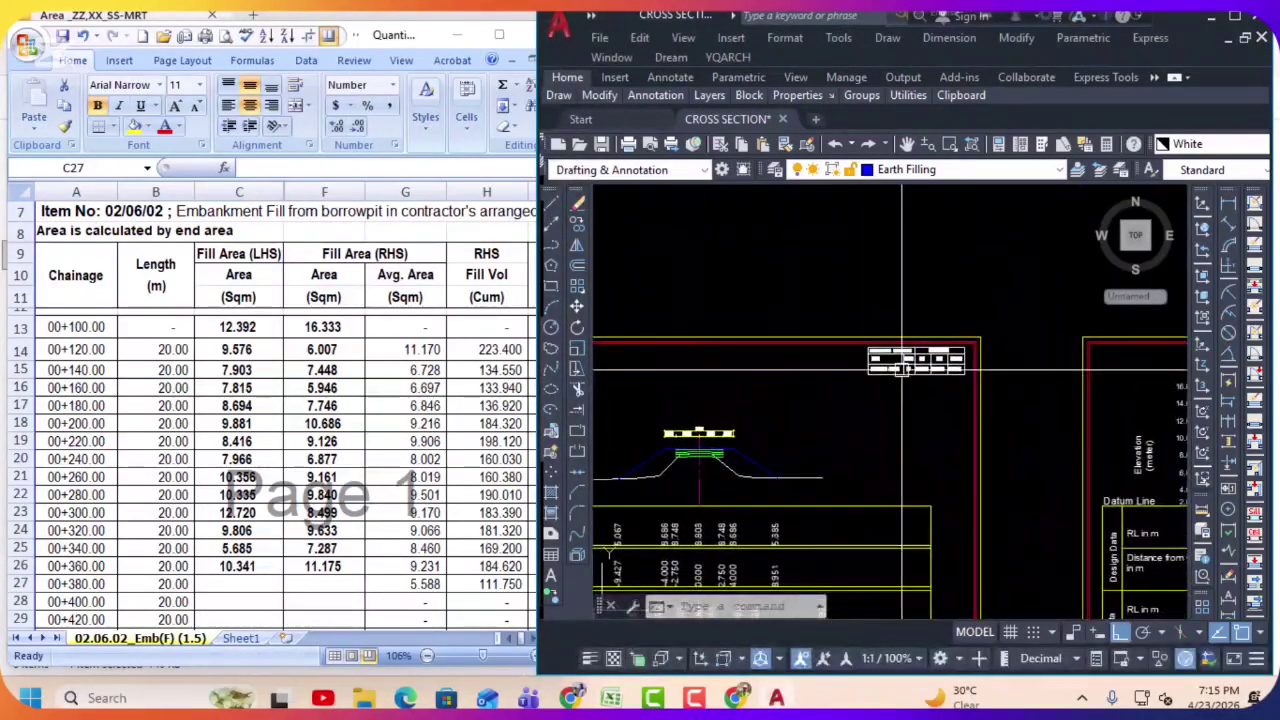
{"action": "scroll", "coordinate": [903, 370], "scroll_direction": "up", "scroll_amount": 5}
{"action": "middle_click_drag", "start_coordinate": [900, 370], "coordinate": [634, 370]}
{"action": "left_click", "coordinate": [532, 386]}
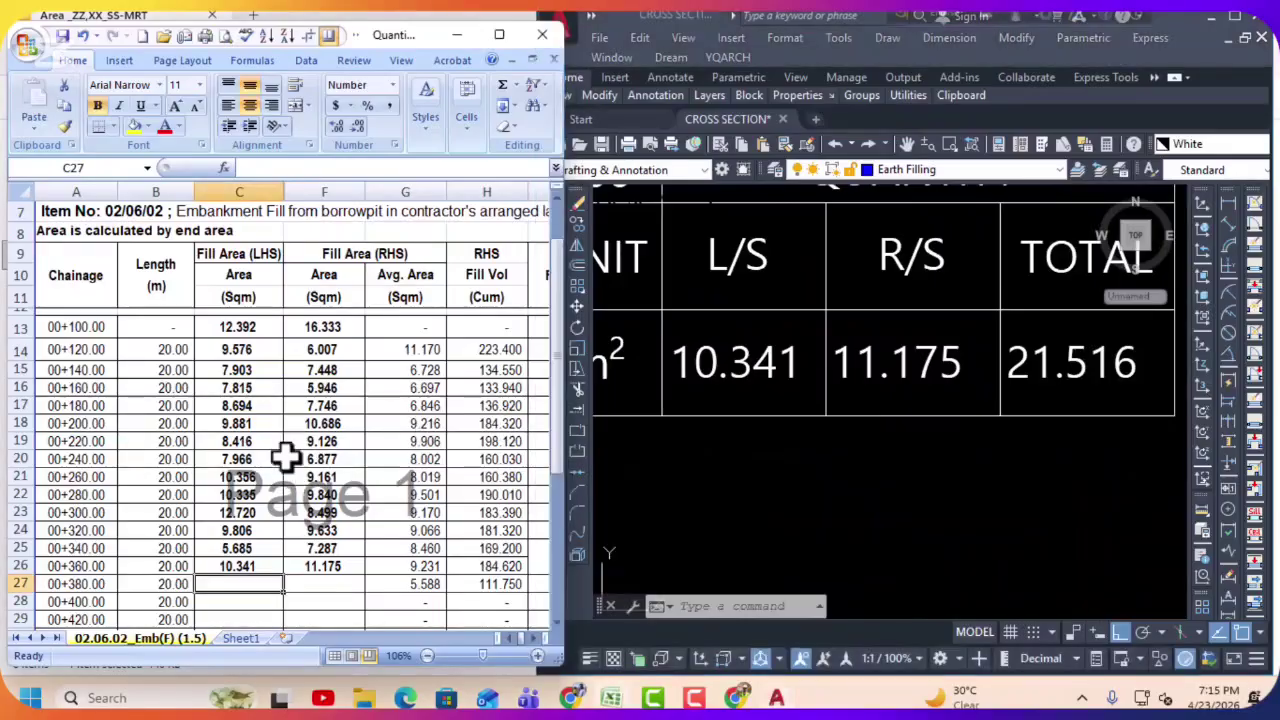
{"action": "type", "text": "10.341"}
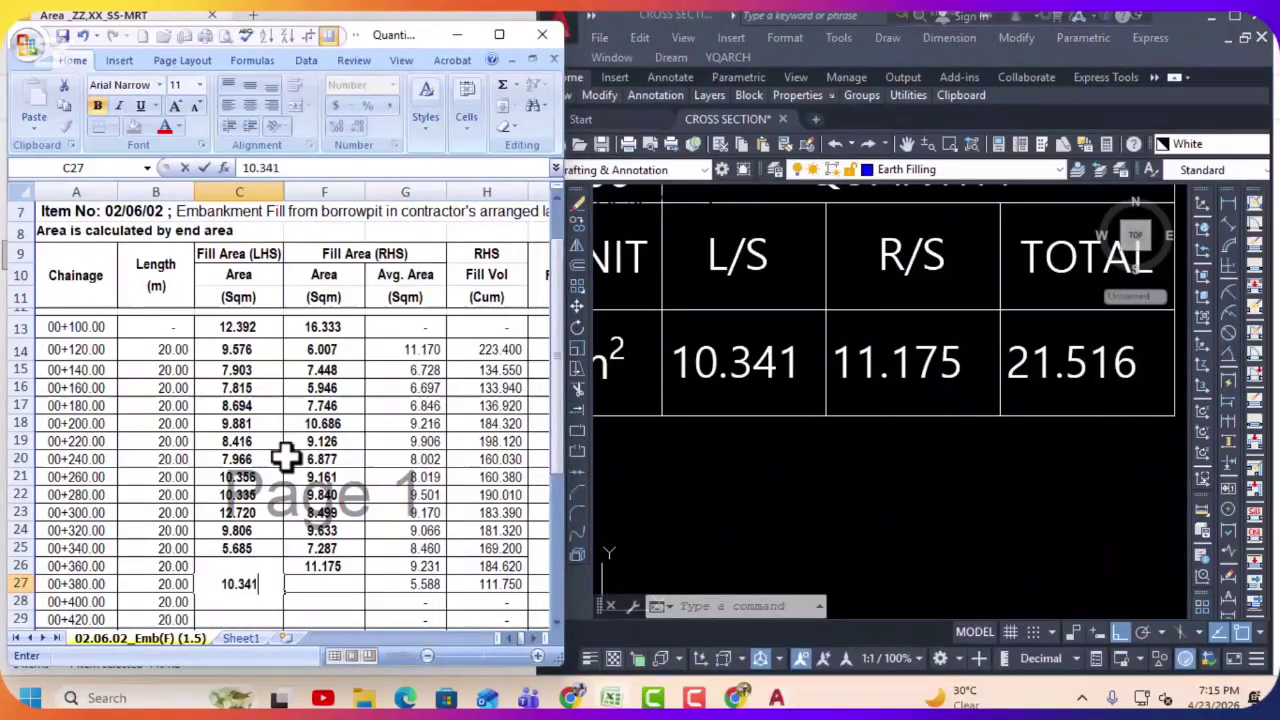
{"action": "key", "text": "Tab"}
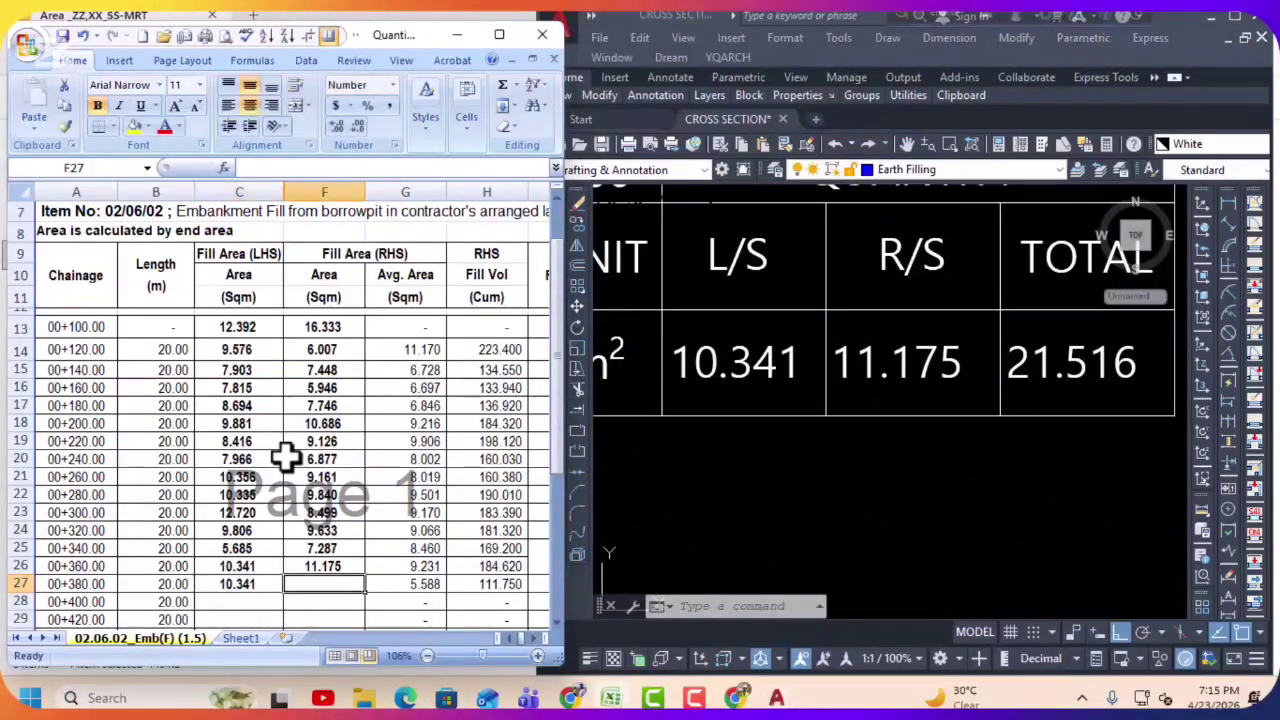
{"action": "type", "text": "11.175"}
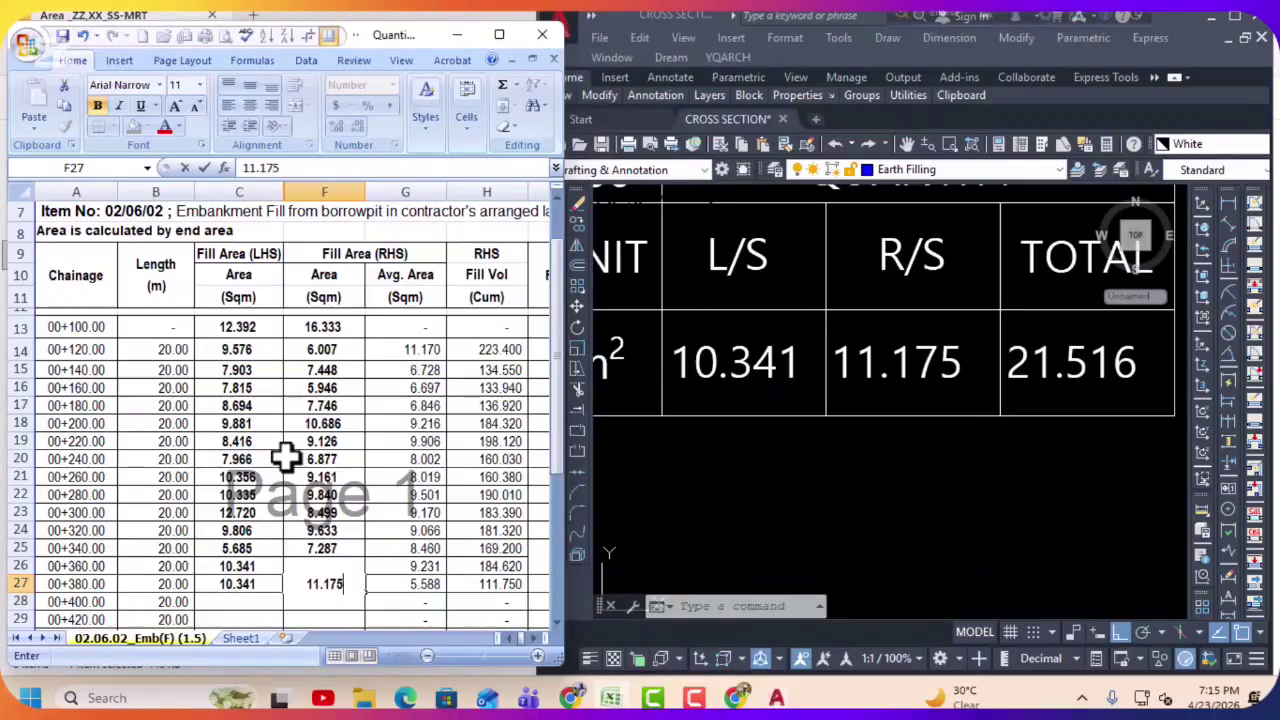
{"action": "key", "text": "Return"}
Step: Enter the fill areas from the 0+400.00 cross section table in the chainage 00+400.00 row: 8.703 for LHS and 9.432 for RHS
{"action": "left_click", "coordinate": [900, 437]}
{"action": "scroll", "coordinate": [1033, 377], "scroll_direction": "down", "scroll_amount": 5}
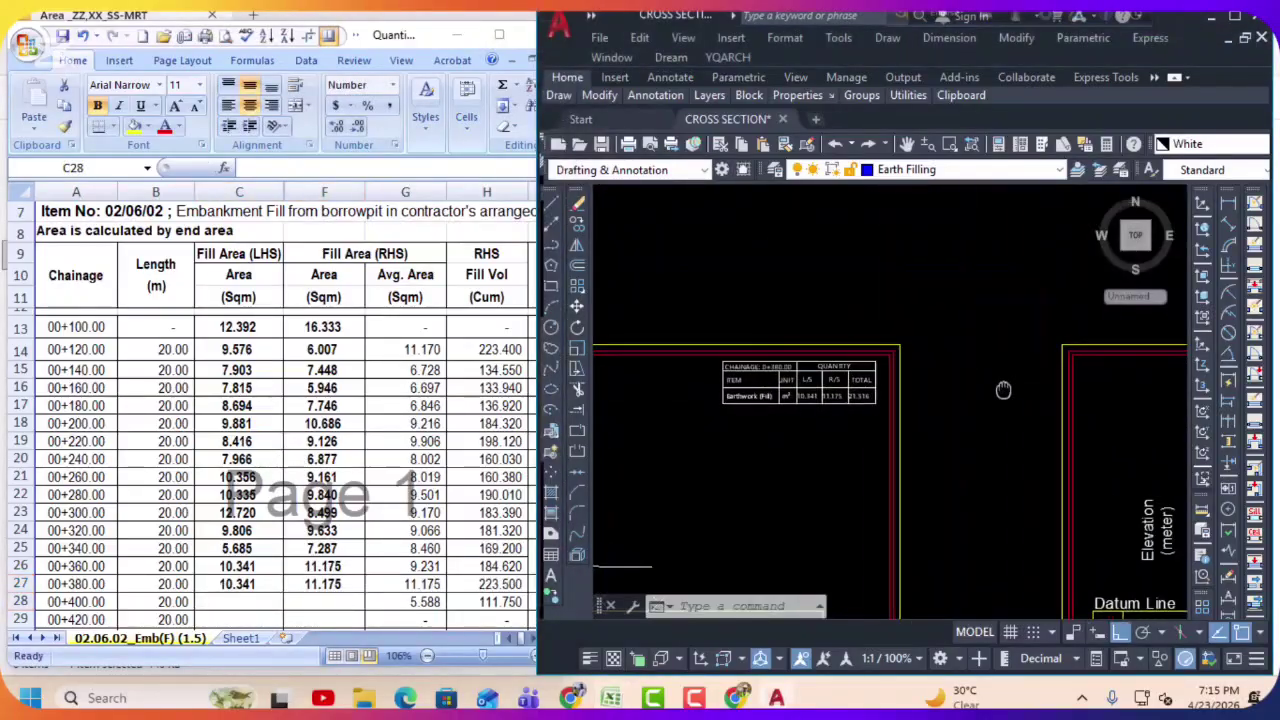
{"action": "scroll", "coordinate": [1033, 377], "scroll_direction": "up", "scroll_amount": 5}
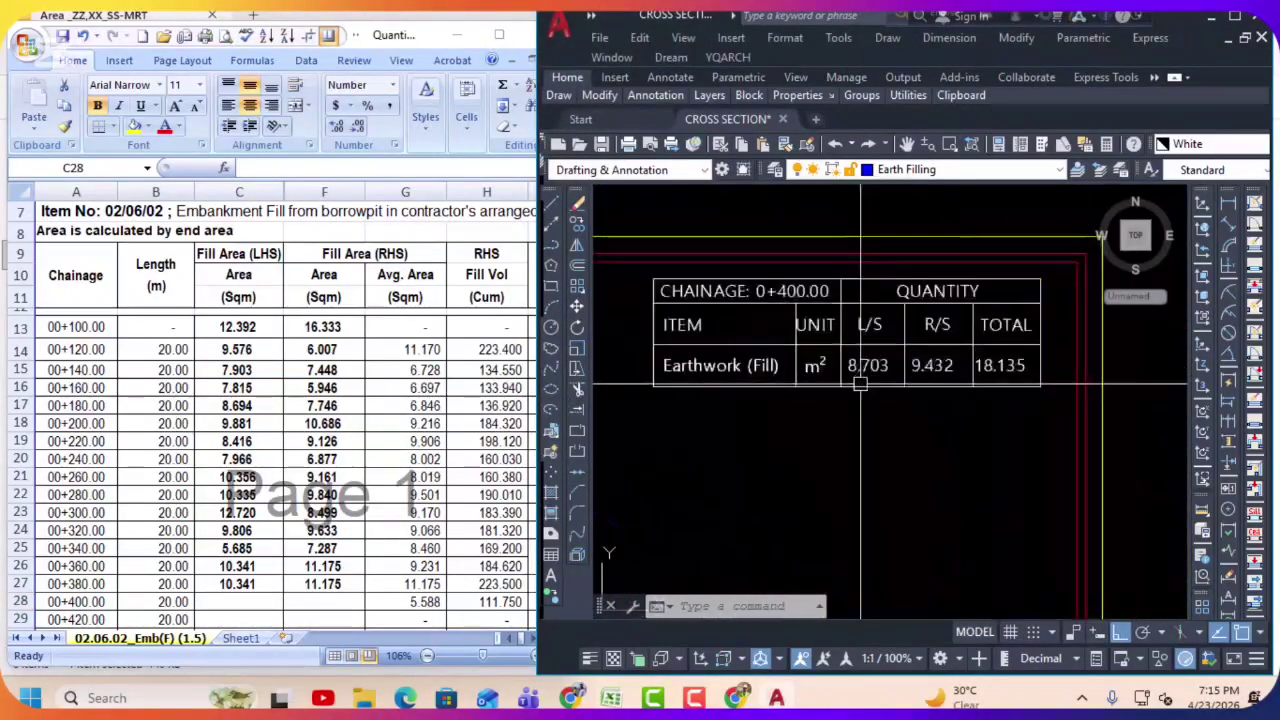
{"action": "key", "text": "alt+Tab"}
{"action": "type", "text": "8"}
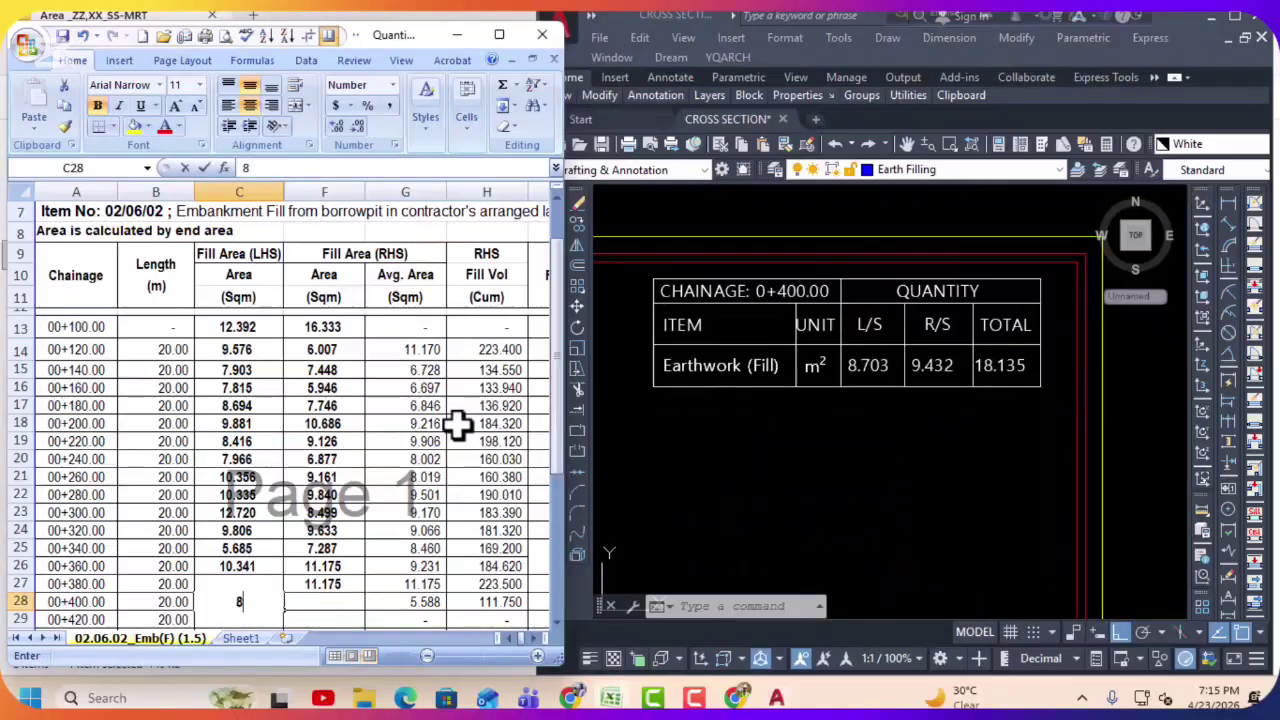
{"action": "type", "text": ".703"}
{"action": "key", "text": "Tab"}
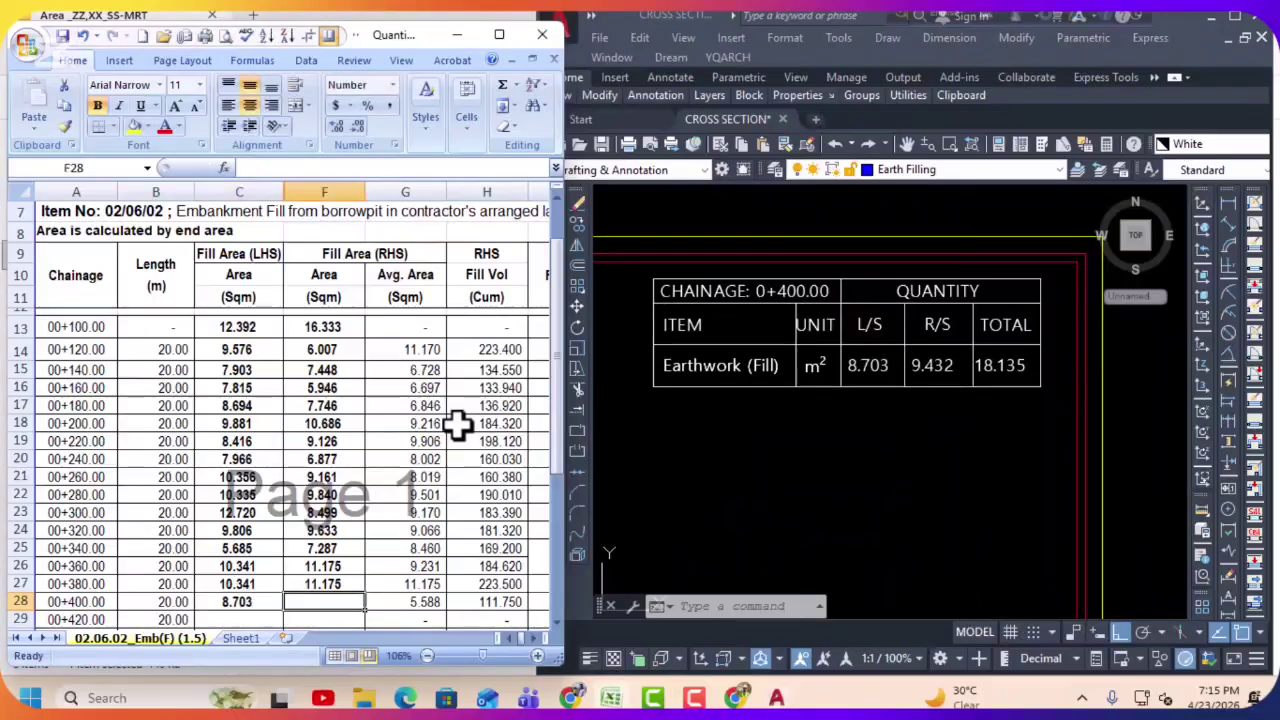
{"action": "type", "text": "9.4"}
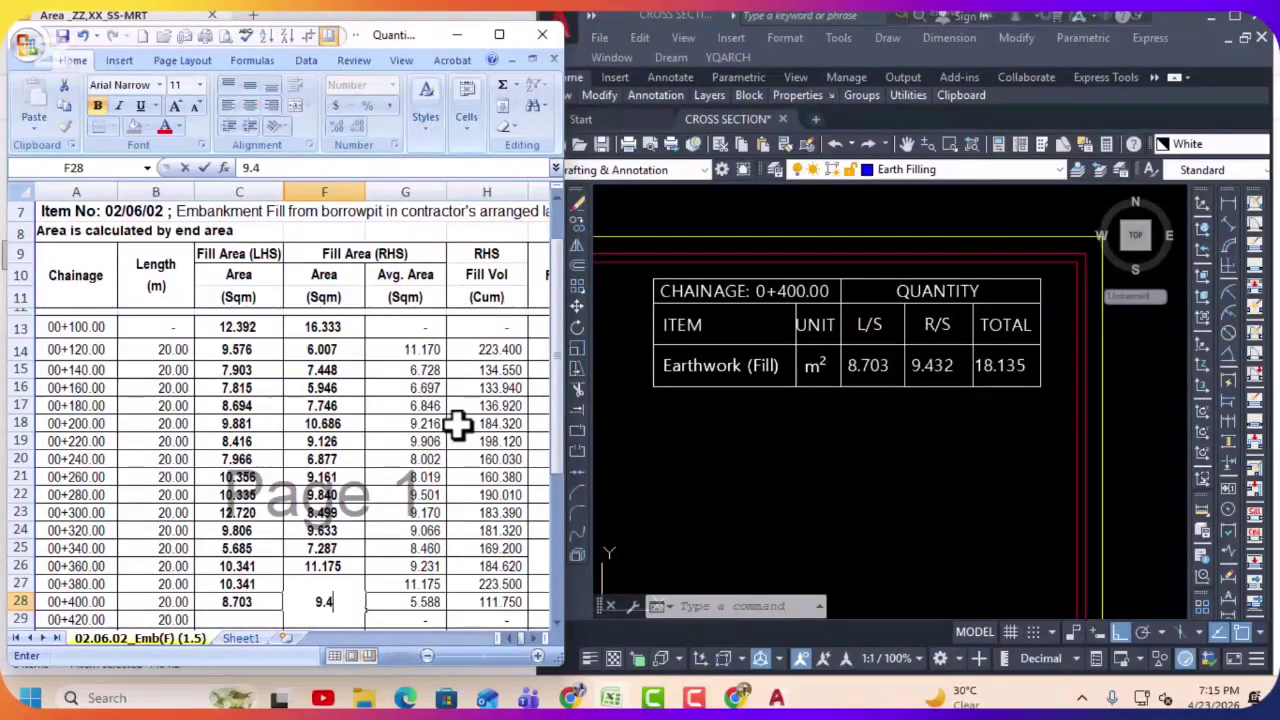
{"action": "type", "text": "32"}
{"action": "key", "text": "Return"}
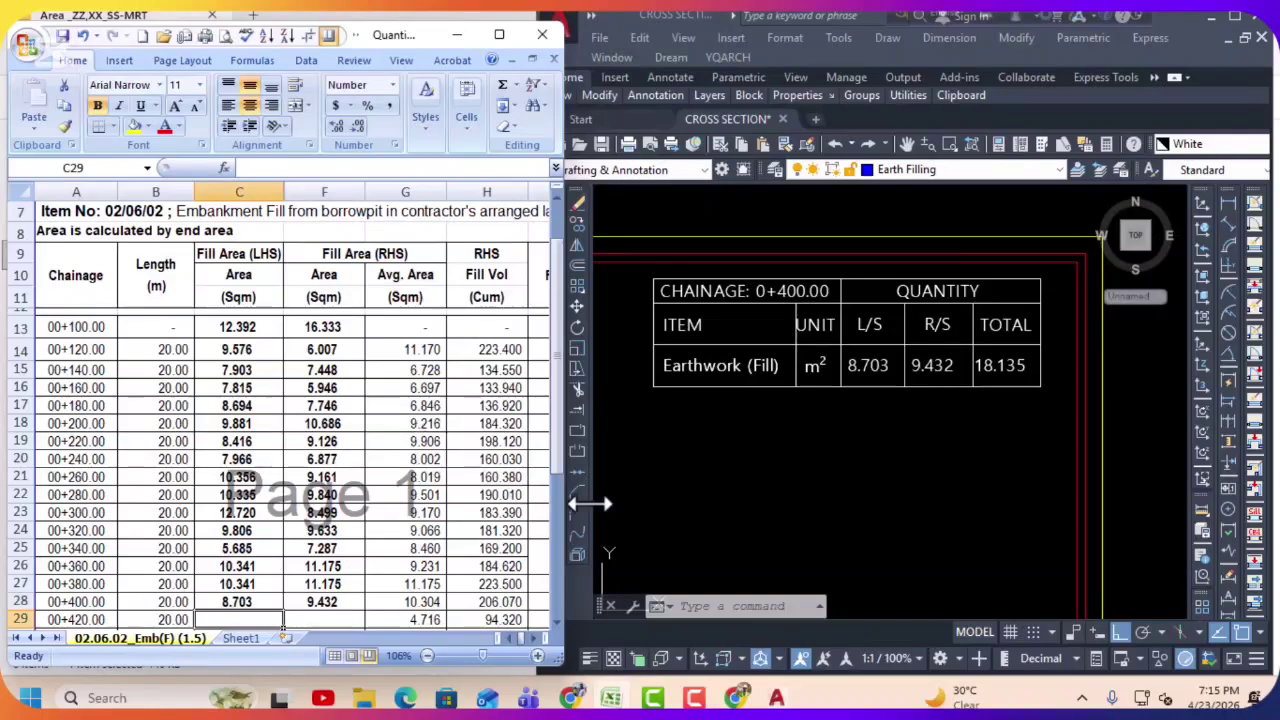
Step: Enter the fill areas from the 0+420.00 cross section table in the chainage 00+420.00 row: 10.352 for LHS and 12.319 for RHS
{"action": "left_click", "coordinate": [758, 500]}
{"action": "scroll", "coordinate": [758, 500], "scroll_direction": "down", "scroll_amount": 3}
{"action": "scroll", "coordinate": [935, 381], "scroll_direction": "up", "scroll_amount": 4}
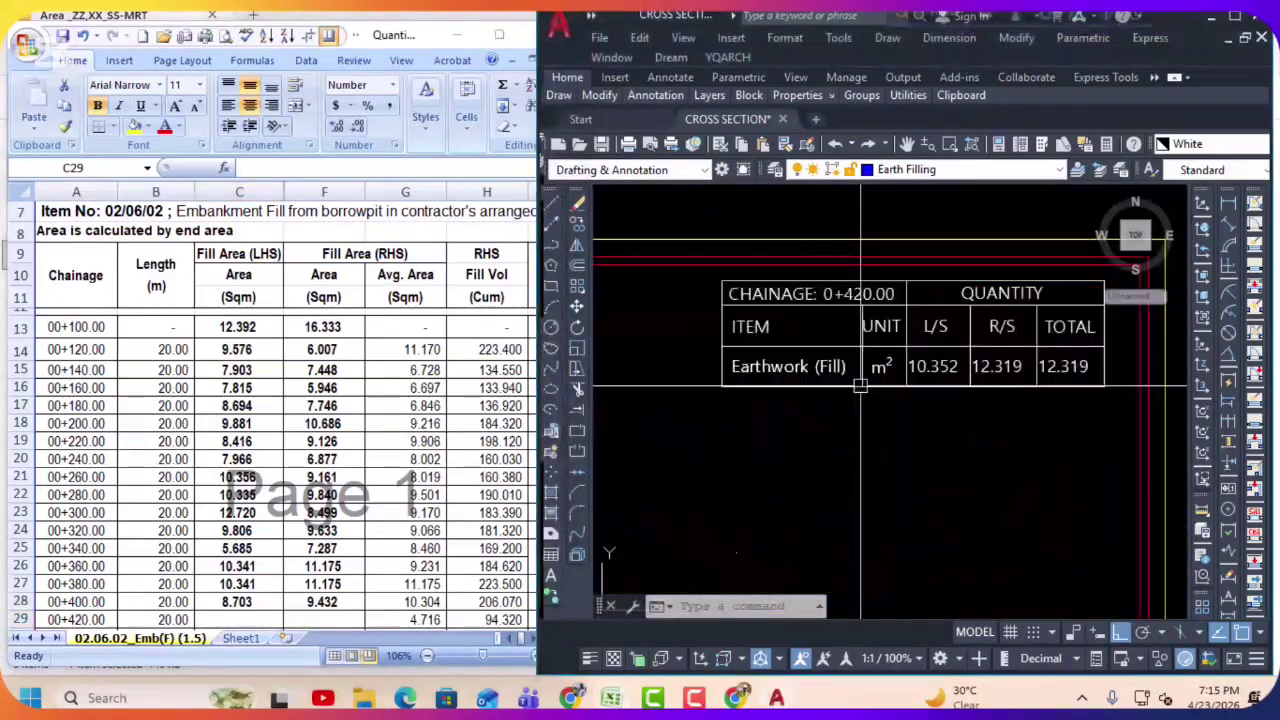
{"action": "middle_click_drag", "start_coordinate": [935, 381], "coordinate": [882, 389]}
{"action": "left_click", "coordinate": [239, 619]}
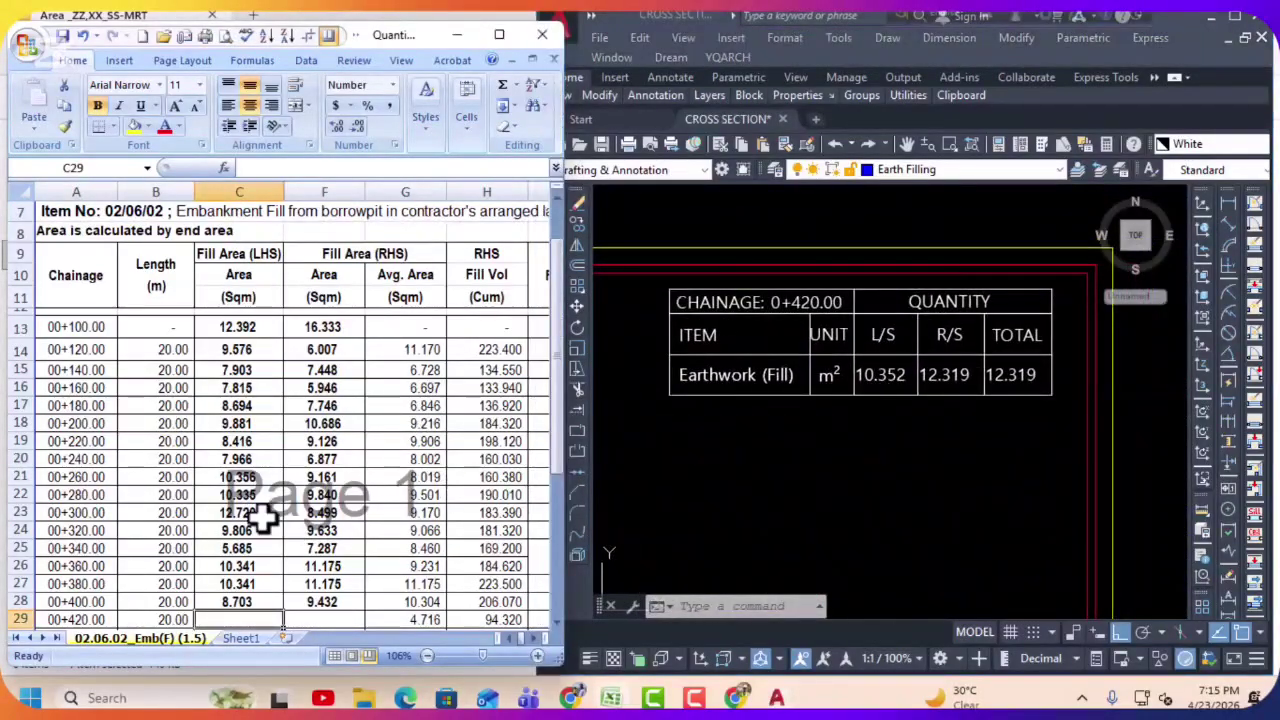
{"action": "type", "text": "10.35"}
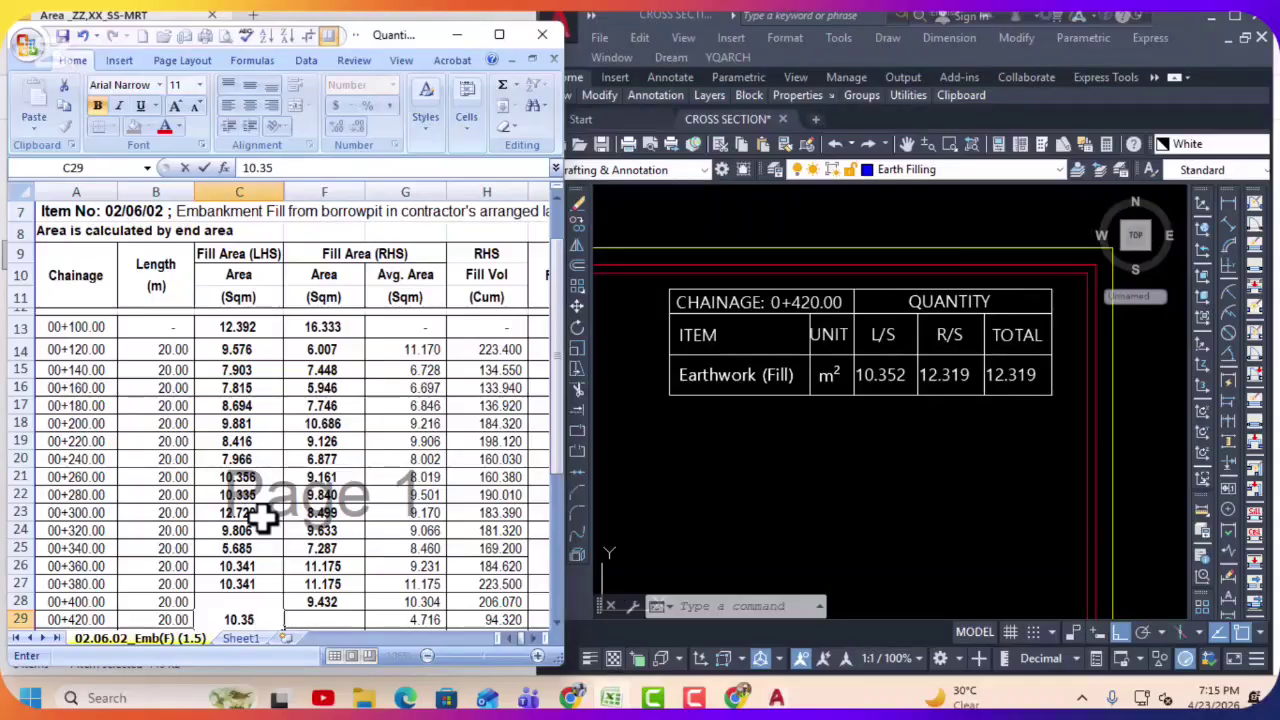
{"action": "type", "text": "2"}
{"action": "key", "text": "Tab"}
{"action": "type", "text": "1"}
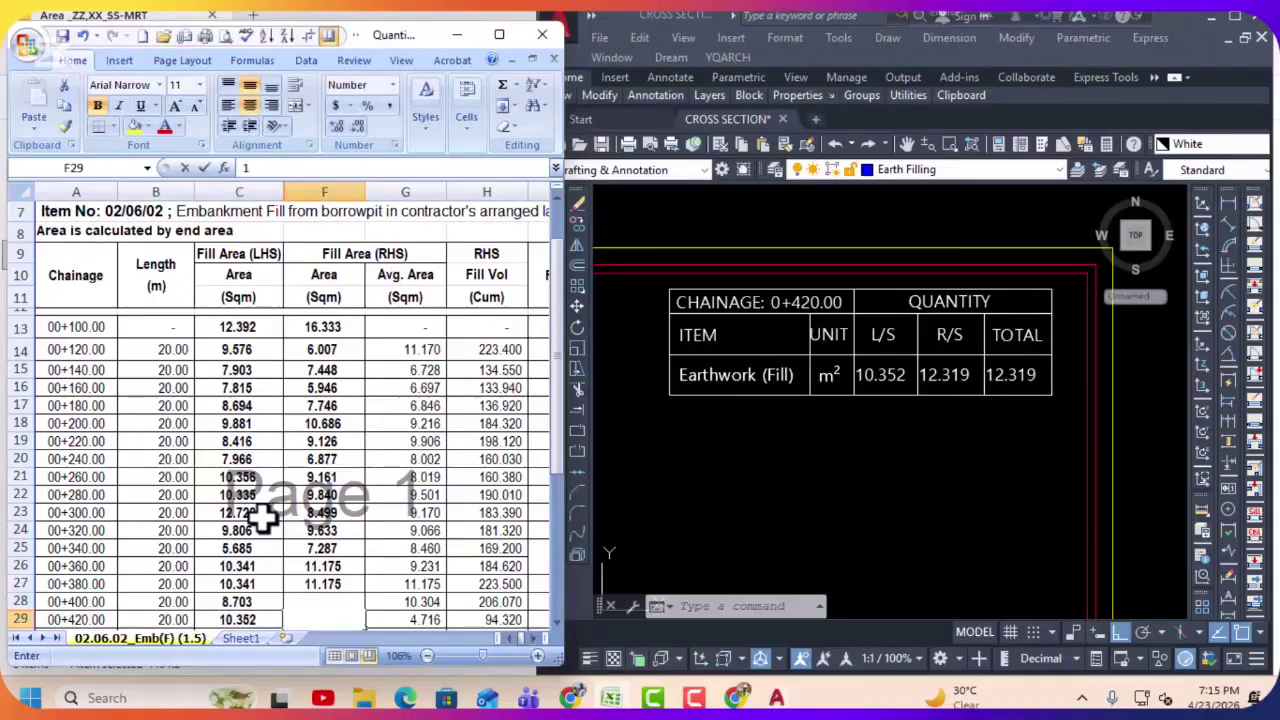
{"action": "type", "text": "2."}
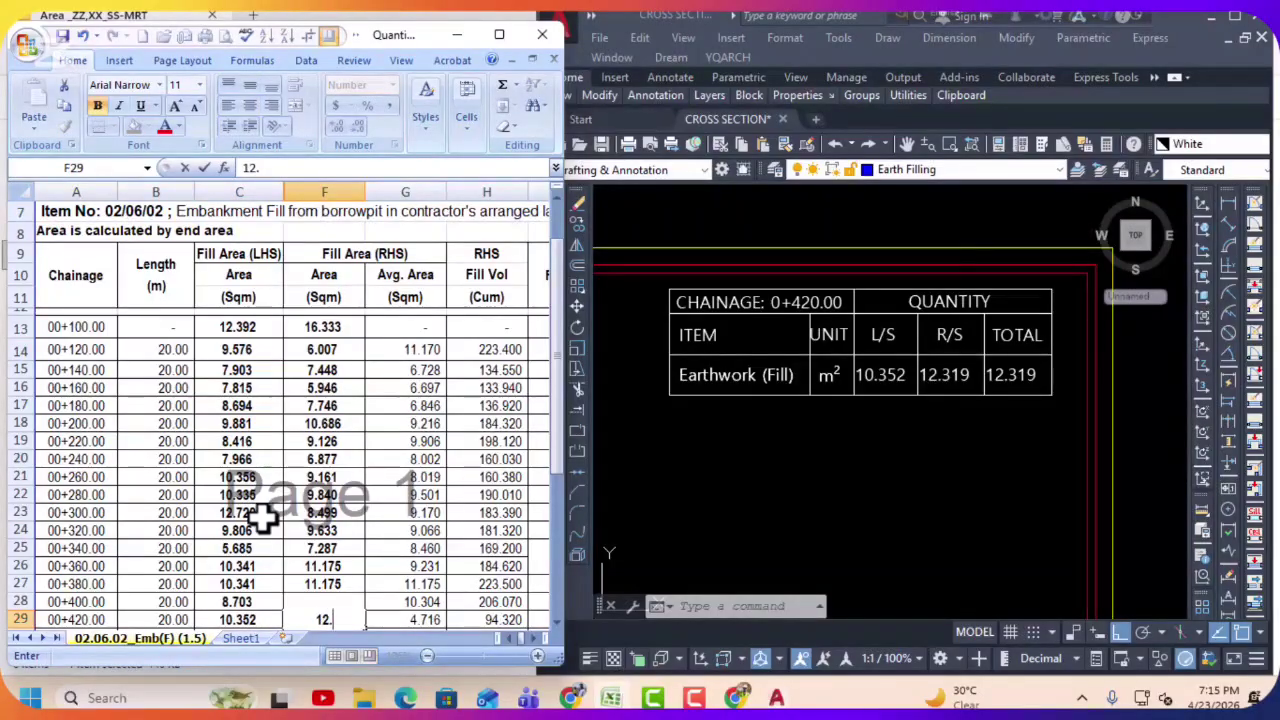
{"action": "type", "text": "319"}
{"action": "key", "text": "Return"}
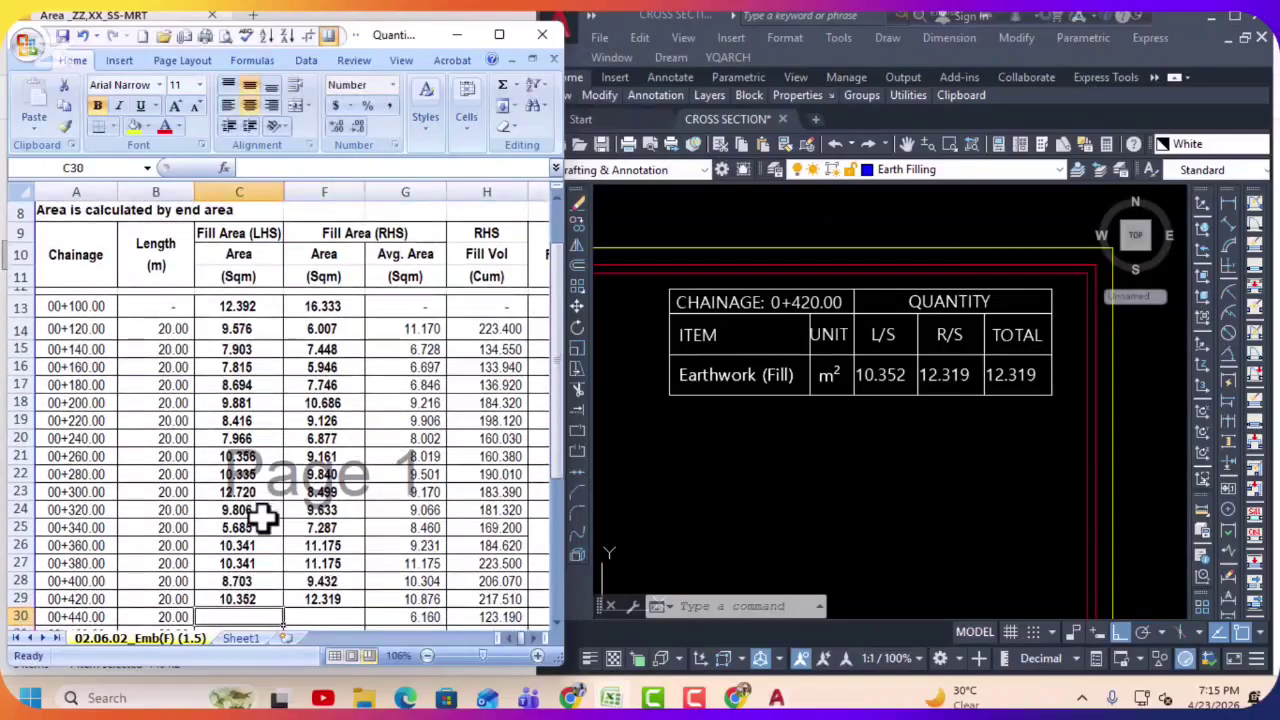
Step: Switch to AutoCAD, maximize its window and save the CROSS SECTION drawing
{"action": "left_click", "coordinate": [1240, 28]}
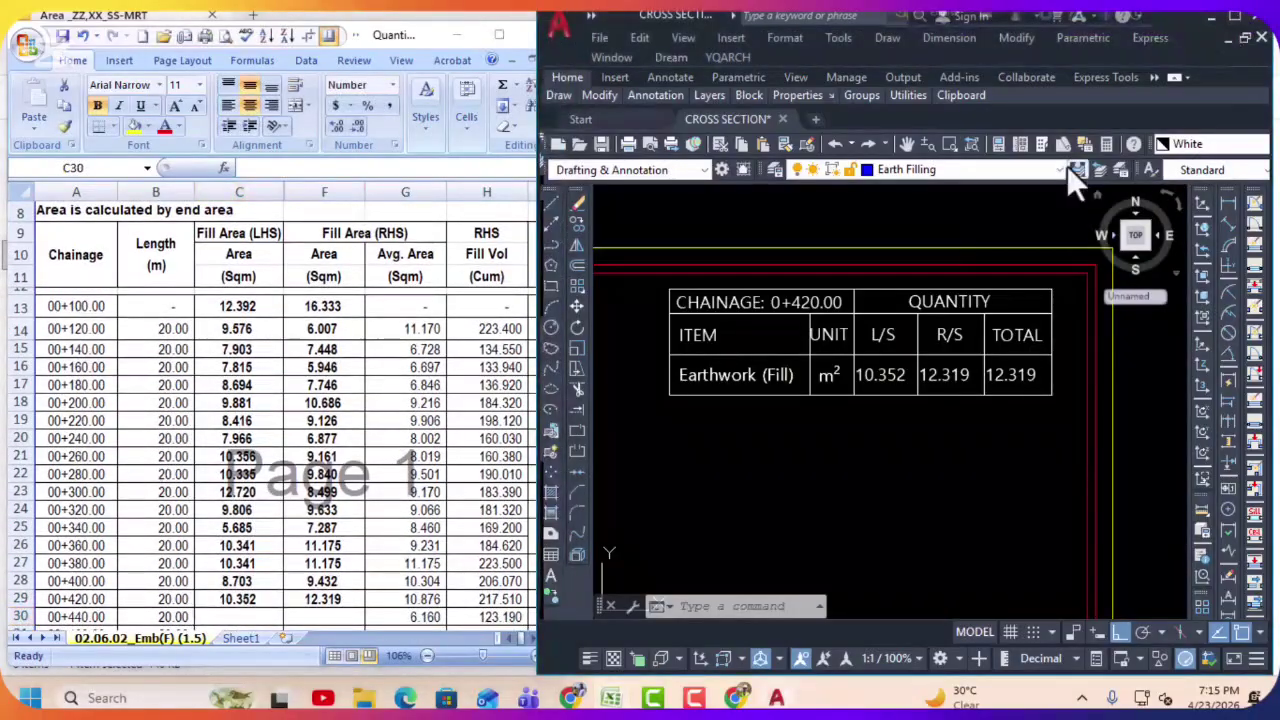
{"action": "left_click", "coordinate": [1234, 20]}
{"action": "scroll", "coordinate": [904, 245], "scroll_direction": "down", "scroll_amount": 8}
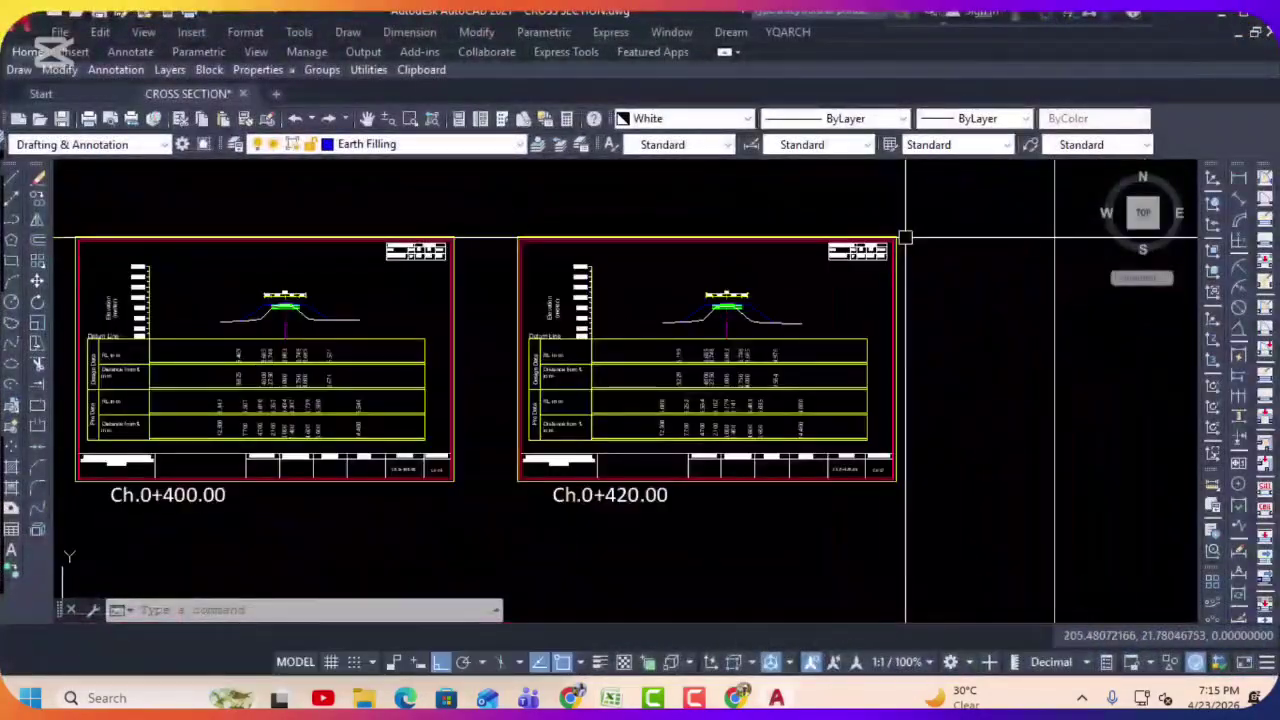
{"action": "scroll", "coordinate": [590, 305], "scroll_direction": "up", "scroll_amount": 4}
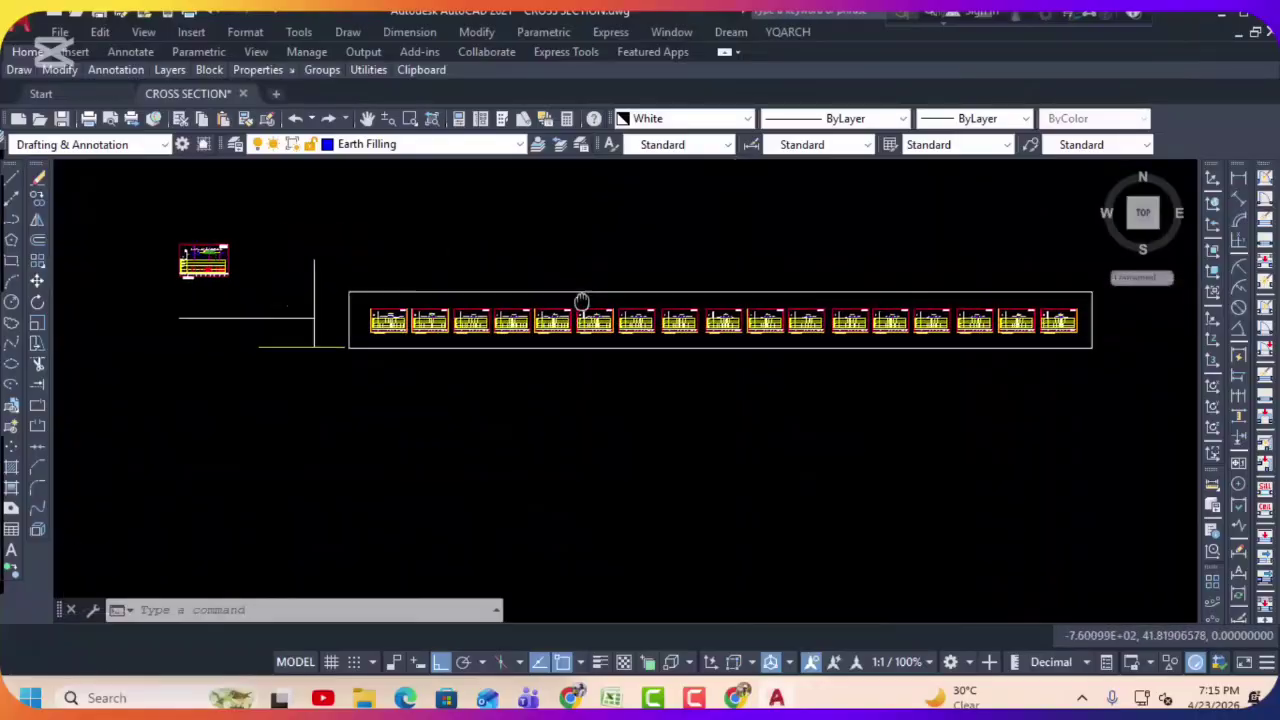
{"action": "key", "text": "Escape"}
{"action": "key", "text": "Escape"}
{"action": "key", "text": "Escape"}
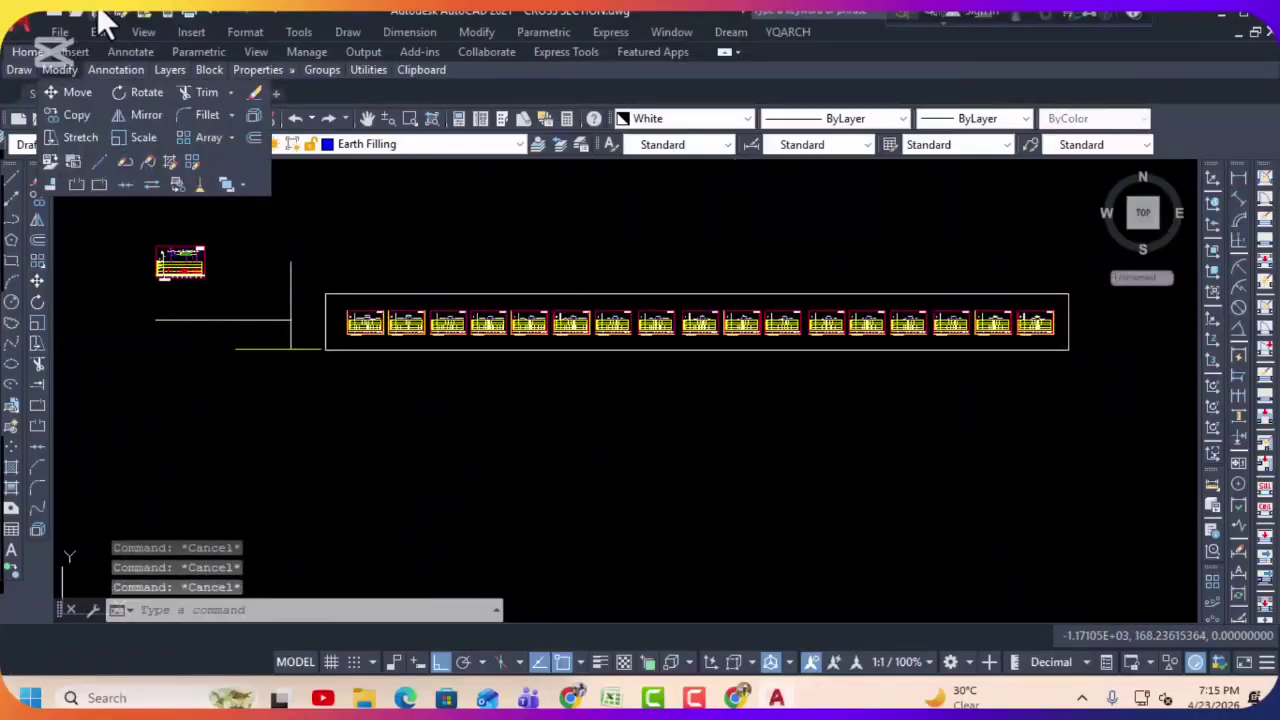
{"action": "key", "text": "ctrl+s"}
Step: Erase the stray horizontal yellow line just outside the lower left corner of the frame around the cross section sheets
{"action": "scroll", "coordinate": [365, 300], "scroll_direction": "up", "scroll_amount": 5}
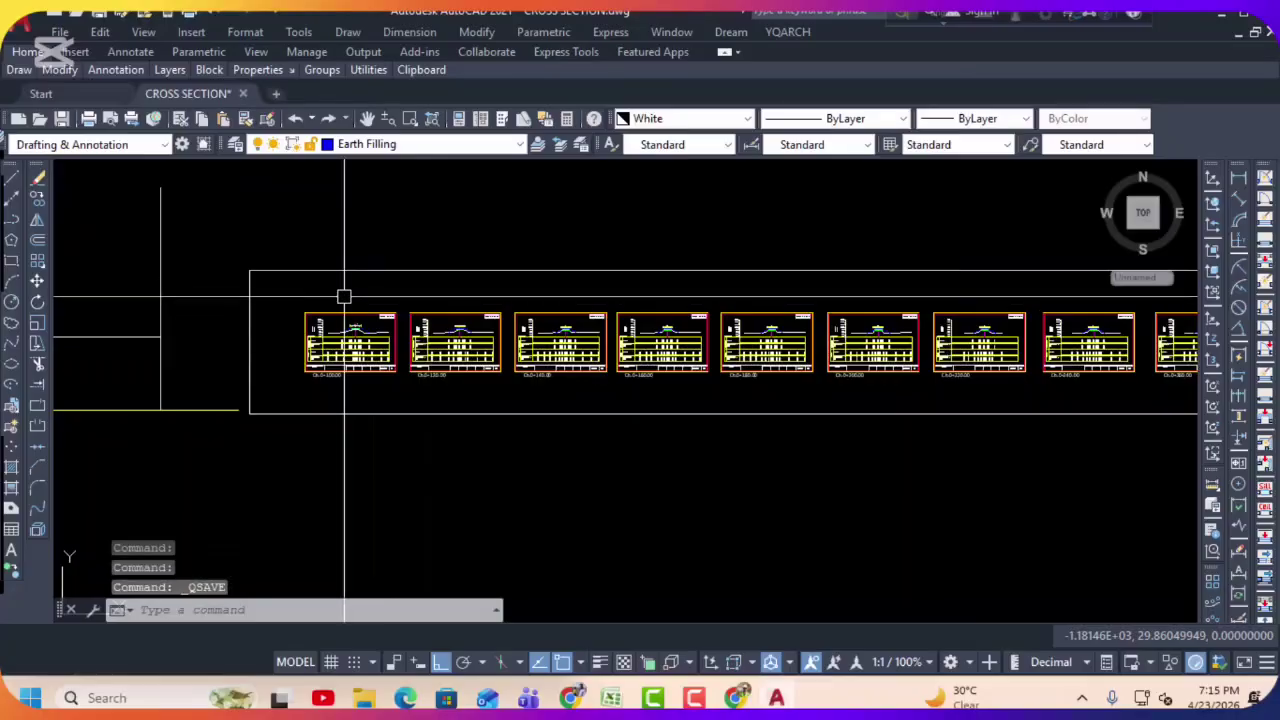
{"action": "middle_click_drag", "start_coordinate": [355, 300], "coordinate": [366, 330]}
{"action": "scroll", "coordinate": [366, 330], "scroll_direction": "down", "scroll_amount": 3}
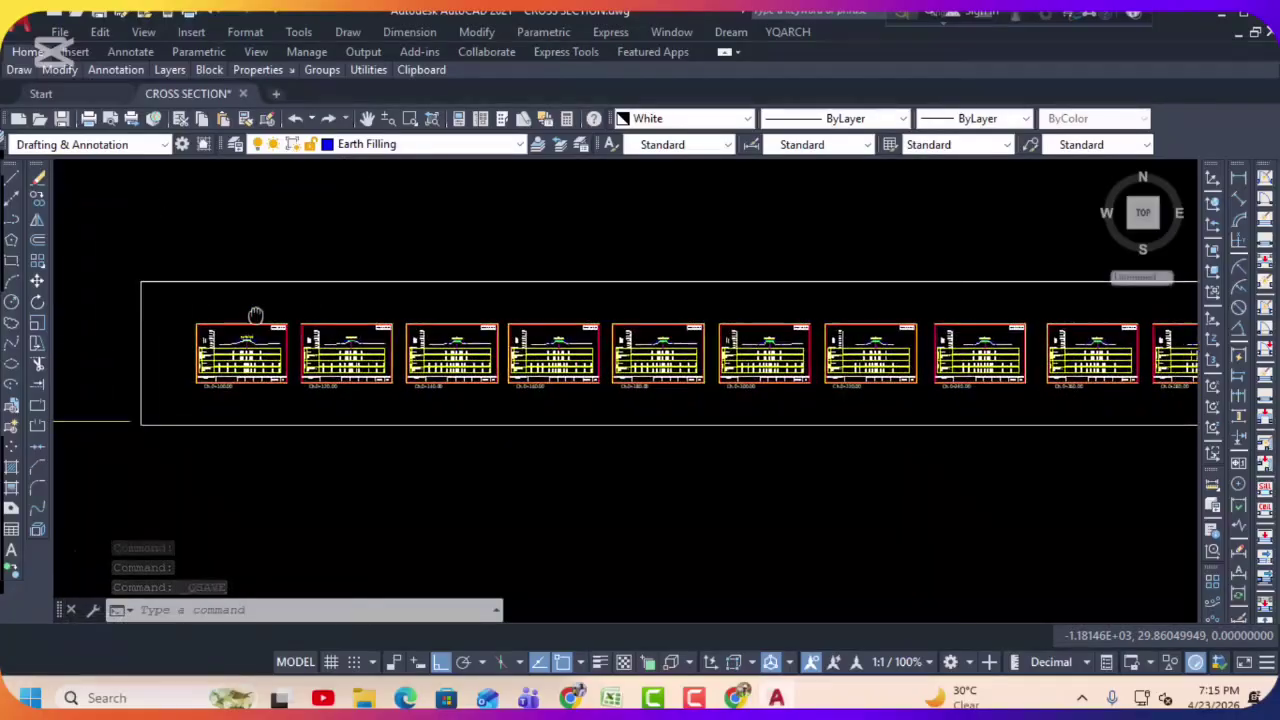
{"action": "scroll", "coordinate": [240, 314], "scroll_direction": "down", "scroll_amount": 2}
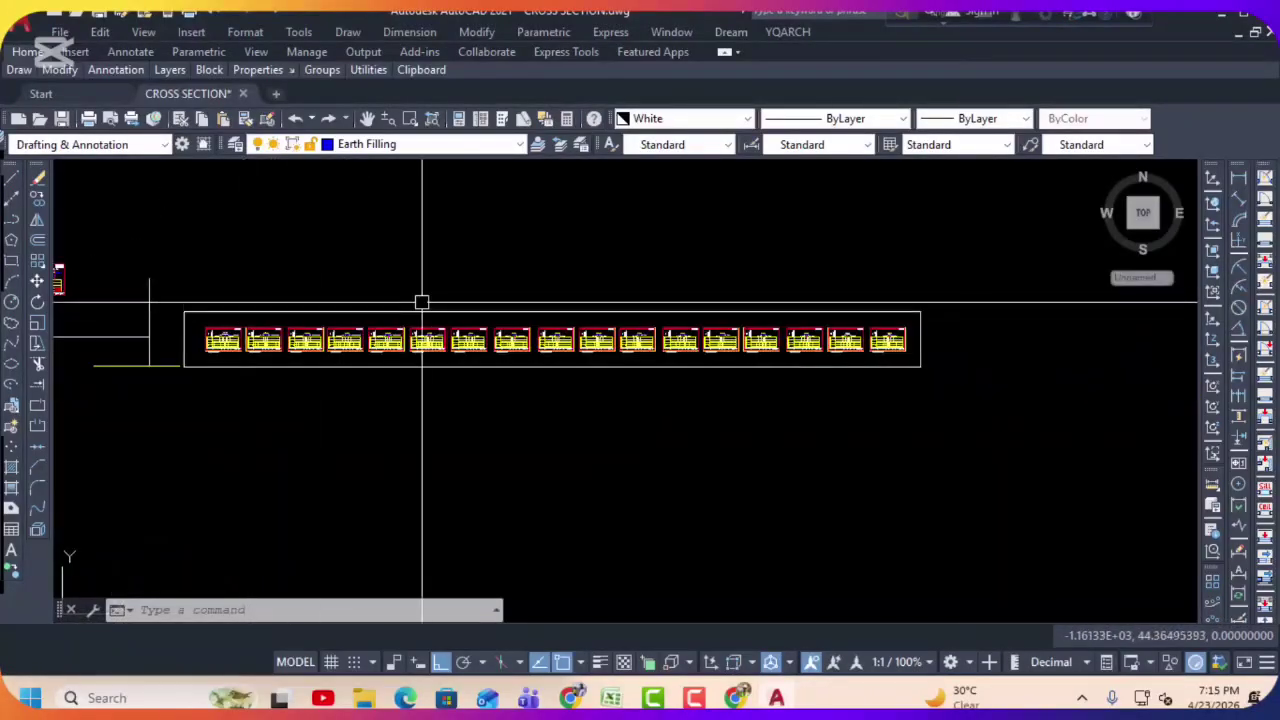
{"action": "middle_click_drag", "start_coordinate": [423, 297], "coordinate": [494, 317]}
{"action": "scroll", "coordinate": [243, 363], "scroll_direction": "up", "scroll_amount": 2}
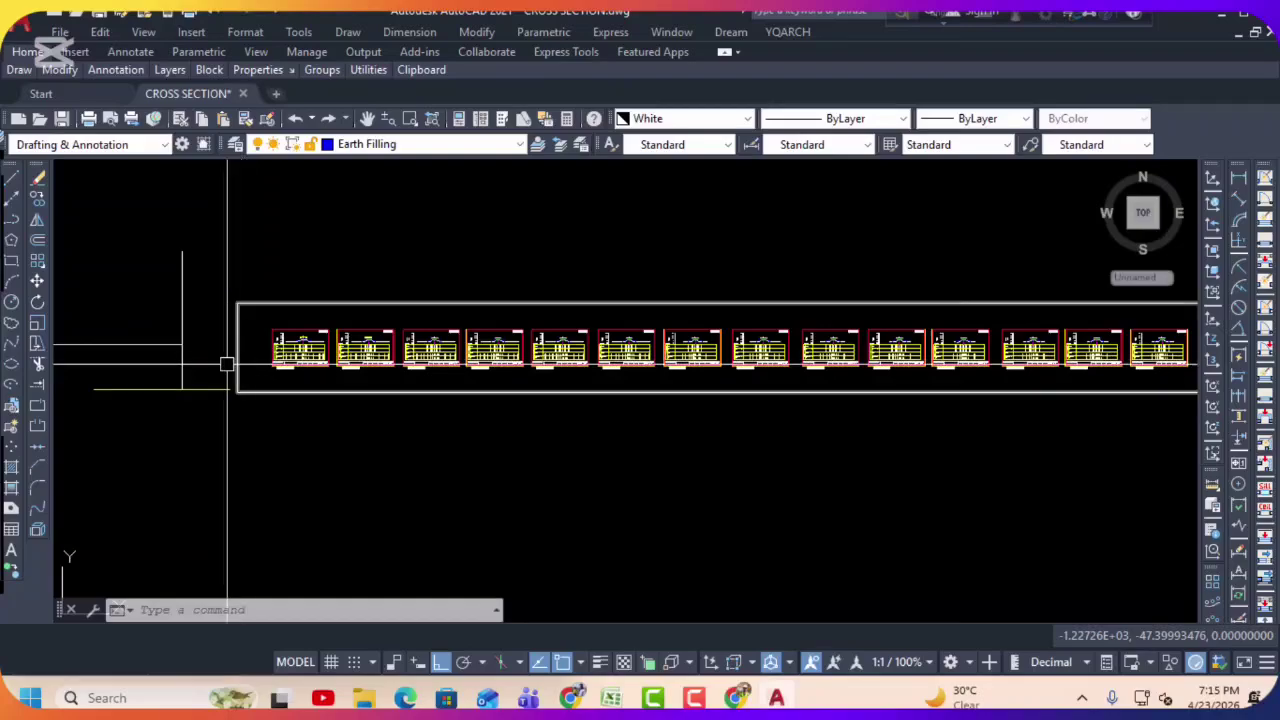
{"action": "left_click", "coordinate": [203, 386]}
{"action": "key", "text": "Escape"}
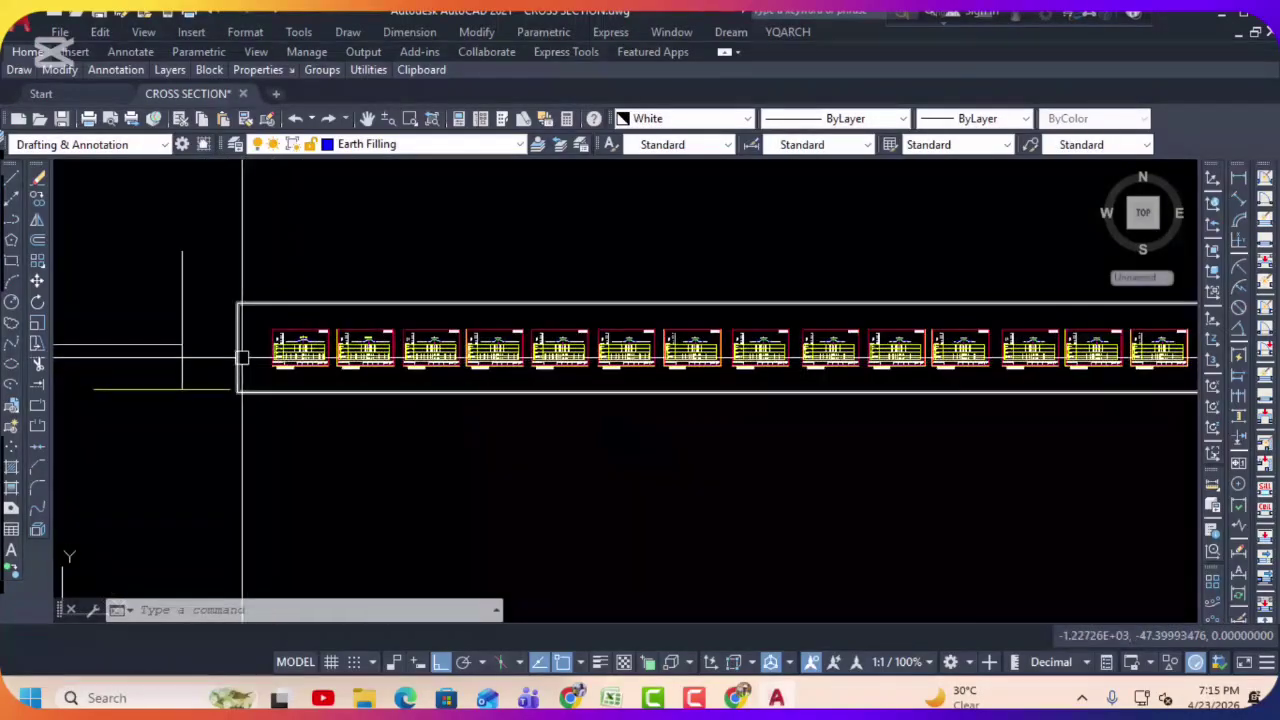
{"action": "left_click", "coordinate": [203, 387]}
{"action": "key", "text": "Delete"}
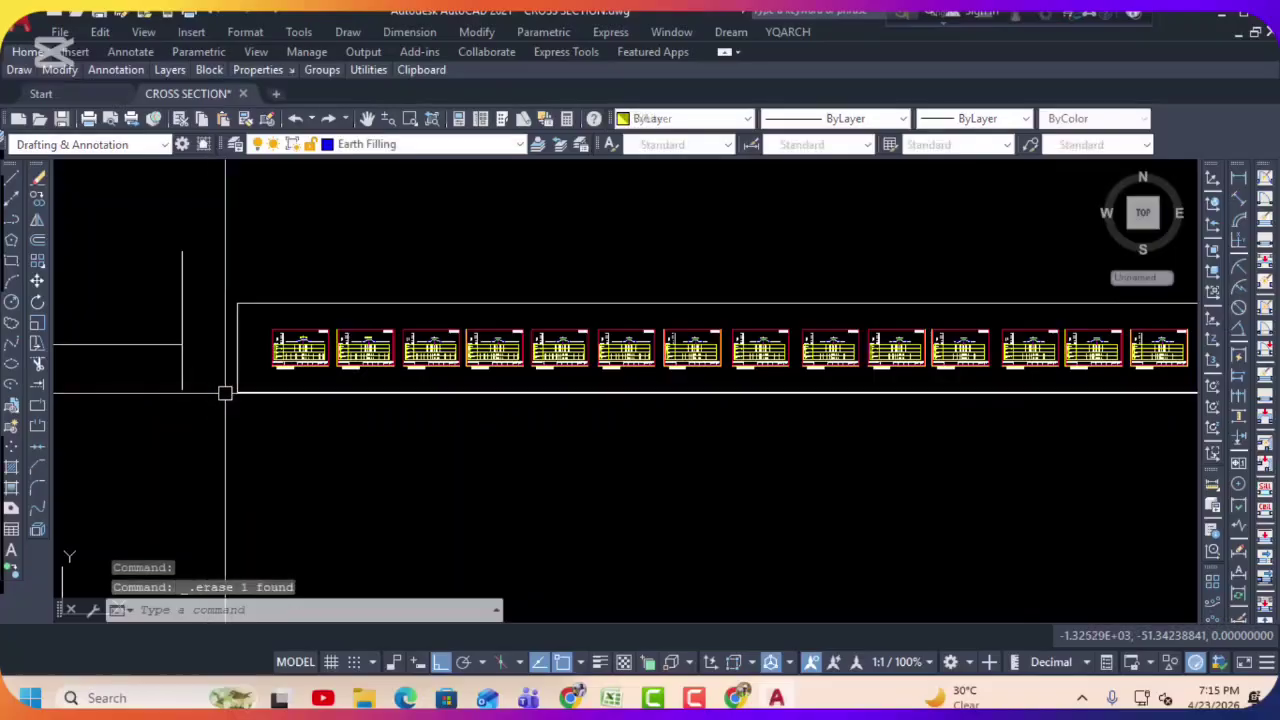
Step: Examine the framed row of cross section sheets, including the Ch.0+100.00 and Ch.0+120.00 sheets and the location entry in a title block
{"action": "scroll", "coordinate": [349, 317], "scroll_direction": "down", "scroll_amount": 3}
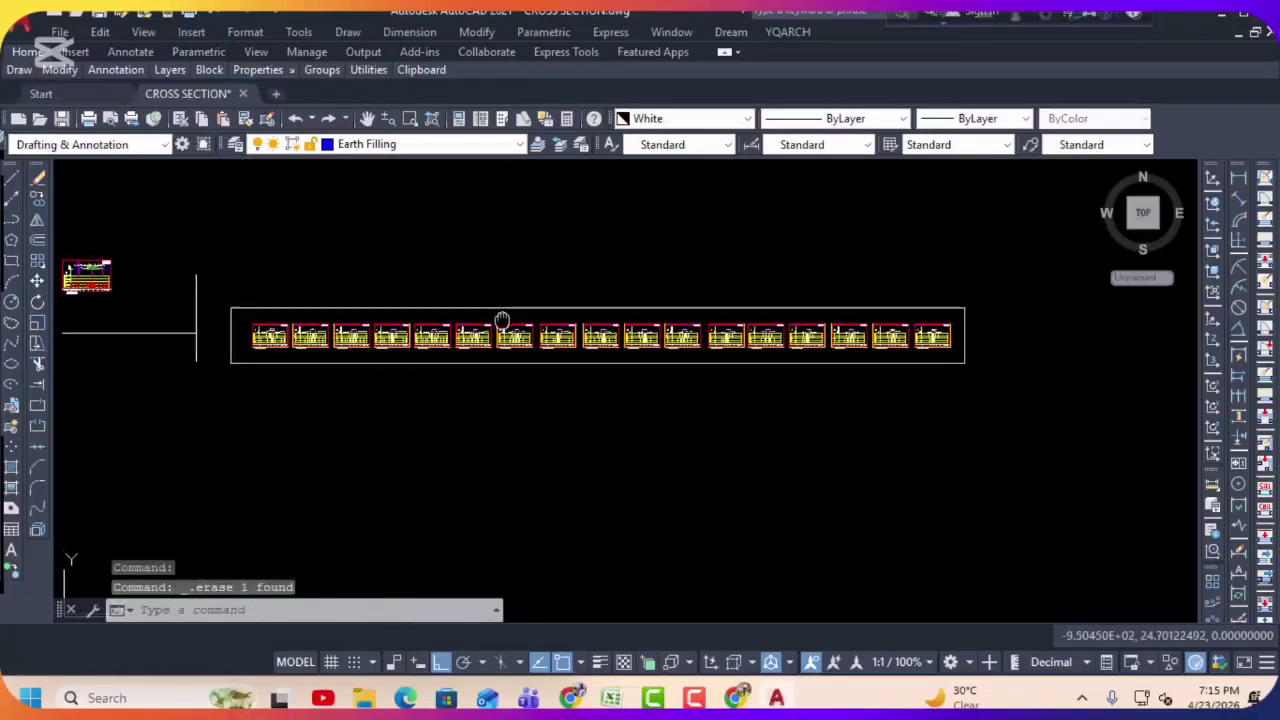
{"action": "left_click", "coordinate": [492, 322]}
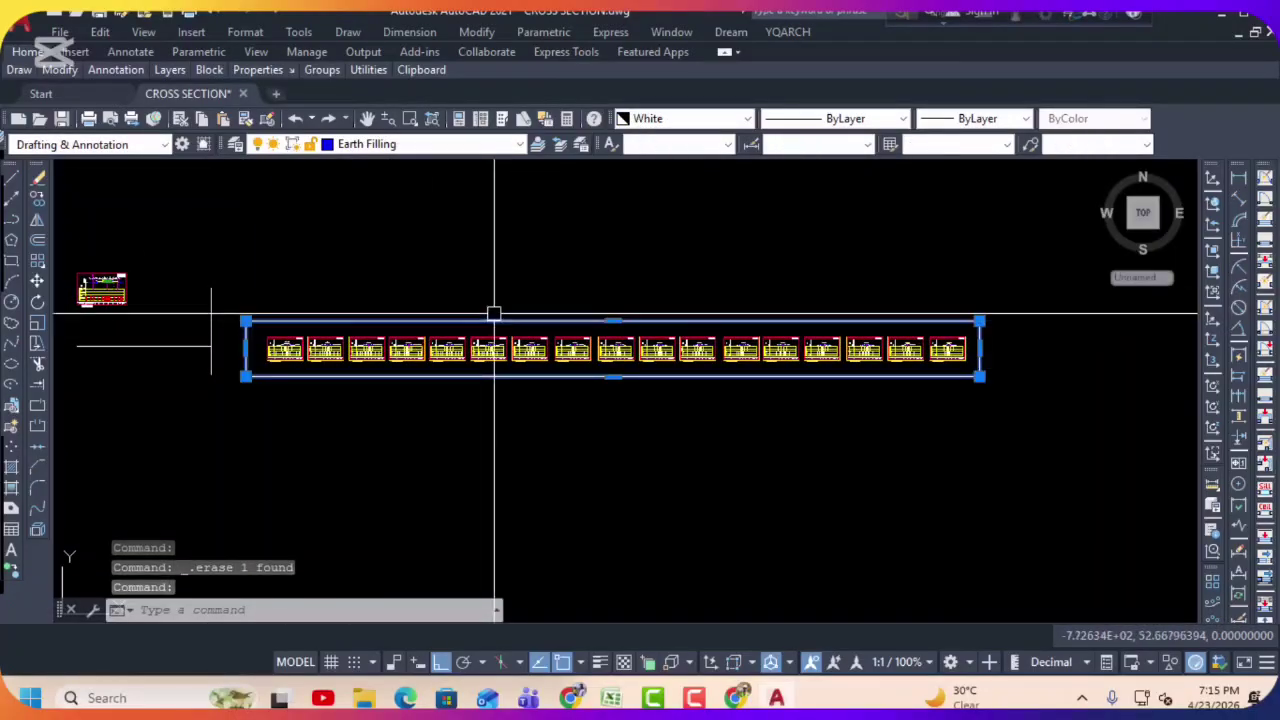
{"action": "key", "text": "Escape"}
{"action": "key", "text": "Escape"}
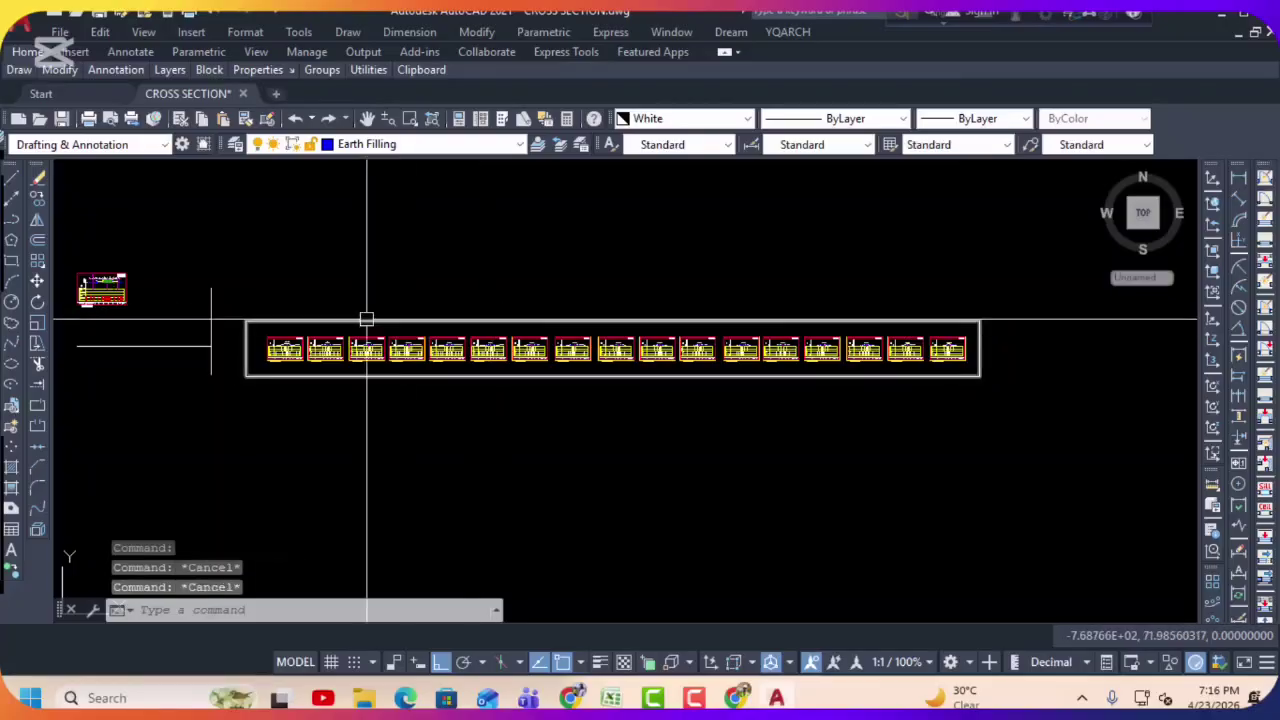
{"action": "scroll", "coordinate": [408, 305], "scroll_direction": "up", "scroll_amount": 2}
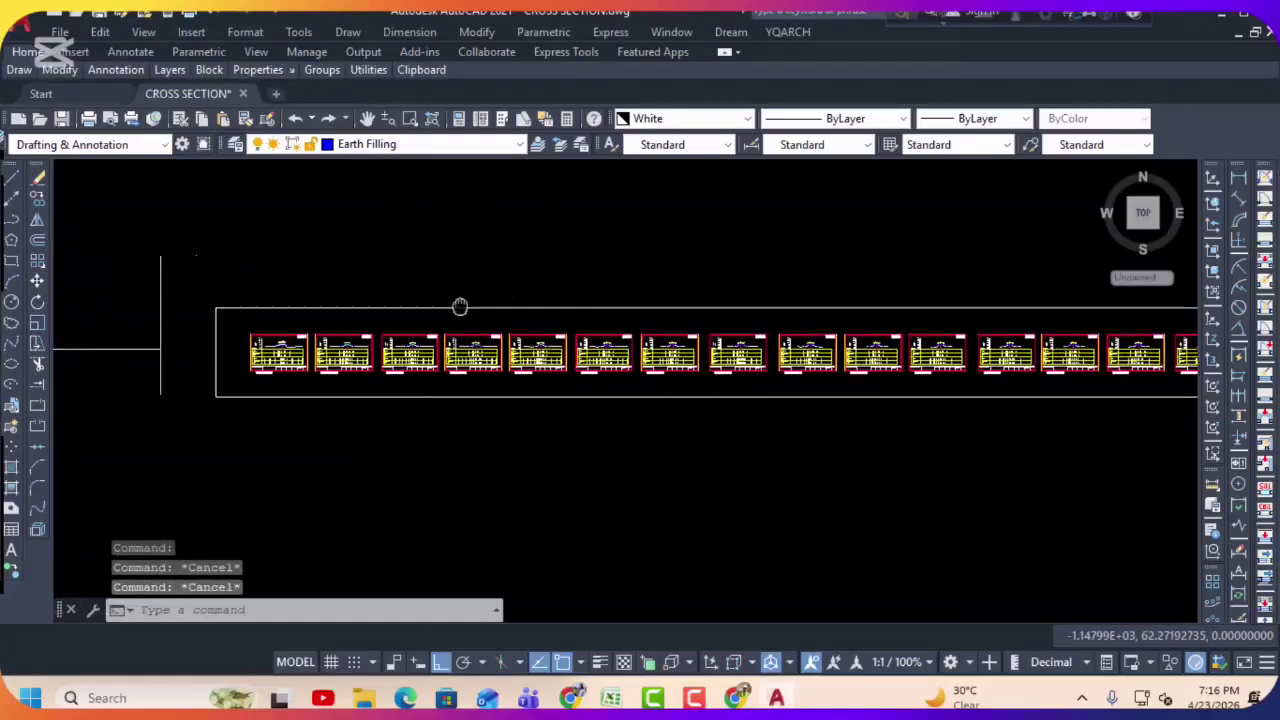
{"action": "mouse_move", "coordinate": [463, 306]}
{"action": "middle_mouse_down"}
{"action": "mouse_move", "coordinate": [290, 297]}
{"action": "mouse_move", "coordinate": [320, 306]}
{"action": "mouse_move", "coordinate": [583, 274]}
{"action": "middle_mouse_up"}
{"action": "scroll", "coordinate": [320, 306], "scroll_direction": "down", "scroll_amount": 2}
{"action": "scroll", "coordinate": [198, 325], "scroll_direction": "up", "scroll_amount": 3}
{"action": "scroll", "coordinate": [480, 289], "scroll_direction": "up", "scroll_amount": 4}
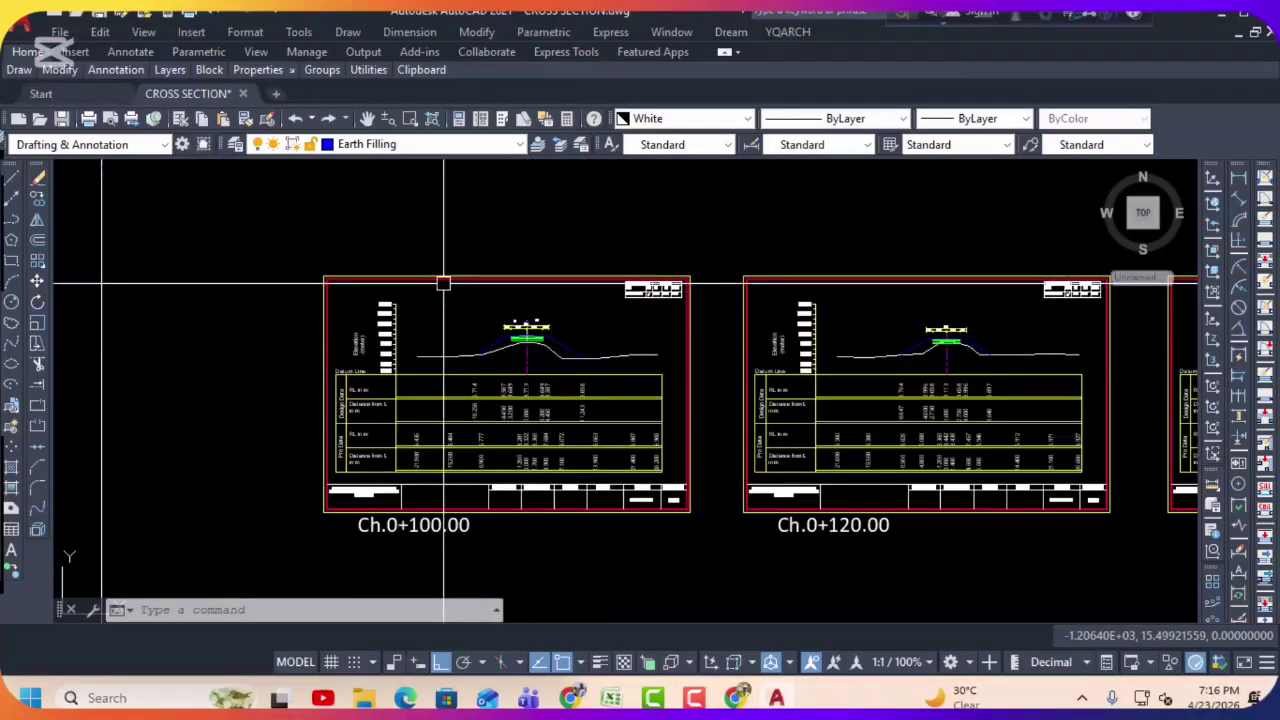
{"action": "scroll", "coordinate": [436, 279], "scroll_direction": "up", "scroll_amount": 3}
{"action": "scroll", "coordinate": [484, 252], "scroll_direction": "down", "scroll_amount": 5}
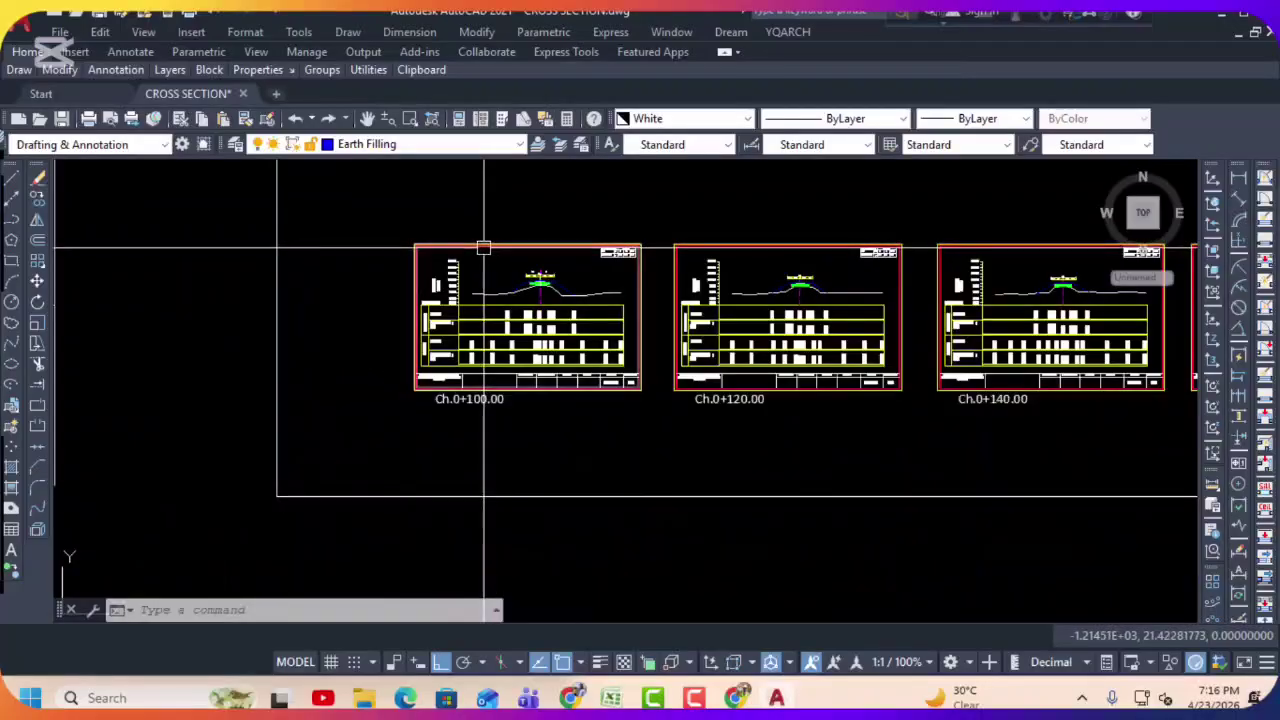
{"action": "scroll", "coordinate": [484, 250], "scroll_direction": "down", "scroll_amount": 4}
{"action": "mouse_move", "coordinate": [380, 271]}
{"action": "middle_mouse_down"}
{"action": "mouse_move", "coordinate": [80, 286]}
{"action": "mouse_move", "coordinate": [380, 294]}
{"action": "middle_mouse_up"}
{"action": "scroll", "coordinate": [543, 327], "scroll_direction": "up", "scroll_amount": 2}
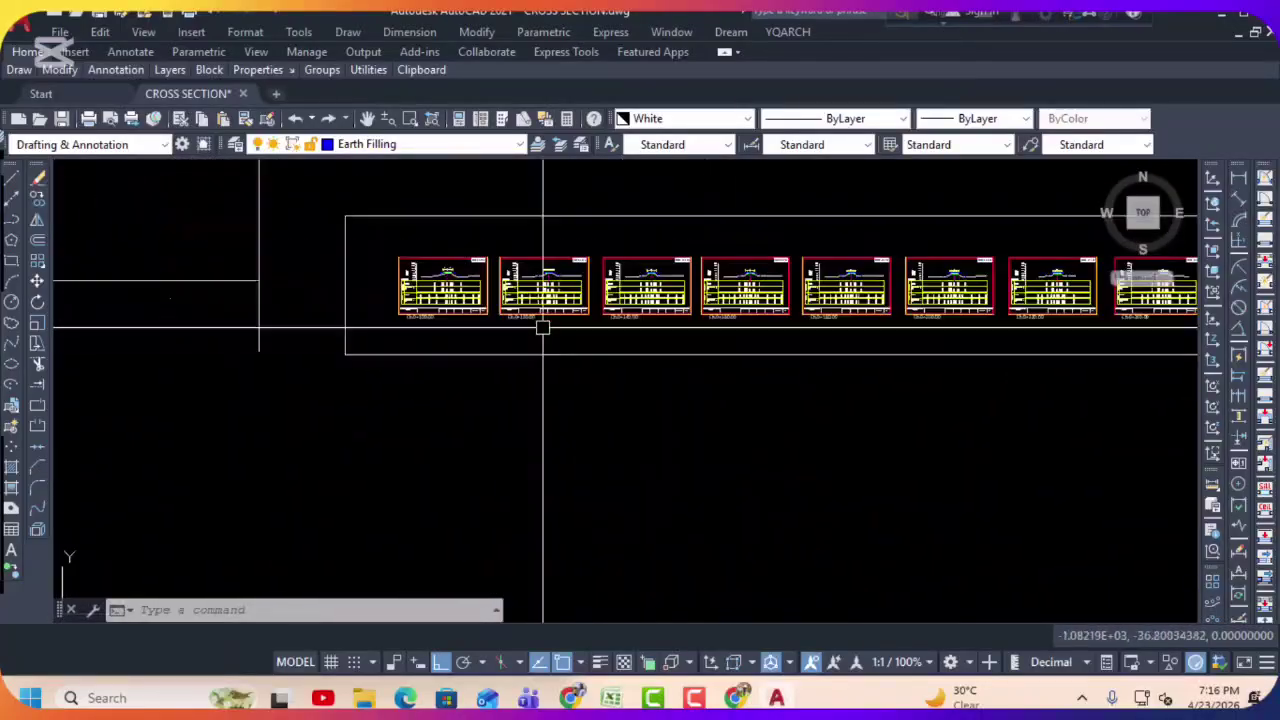
{"action": "scroll", "coordinate": [543, 327], "scroll_direction": "up", "scroll_amount": 8}
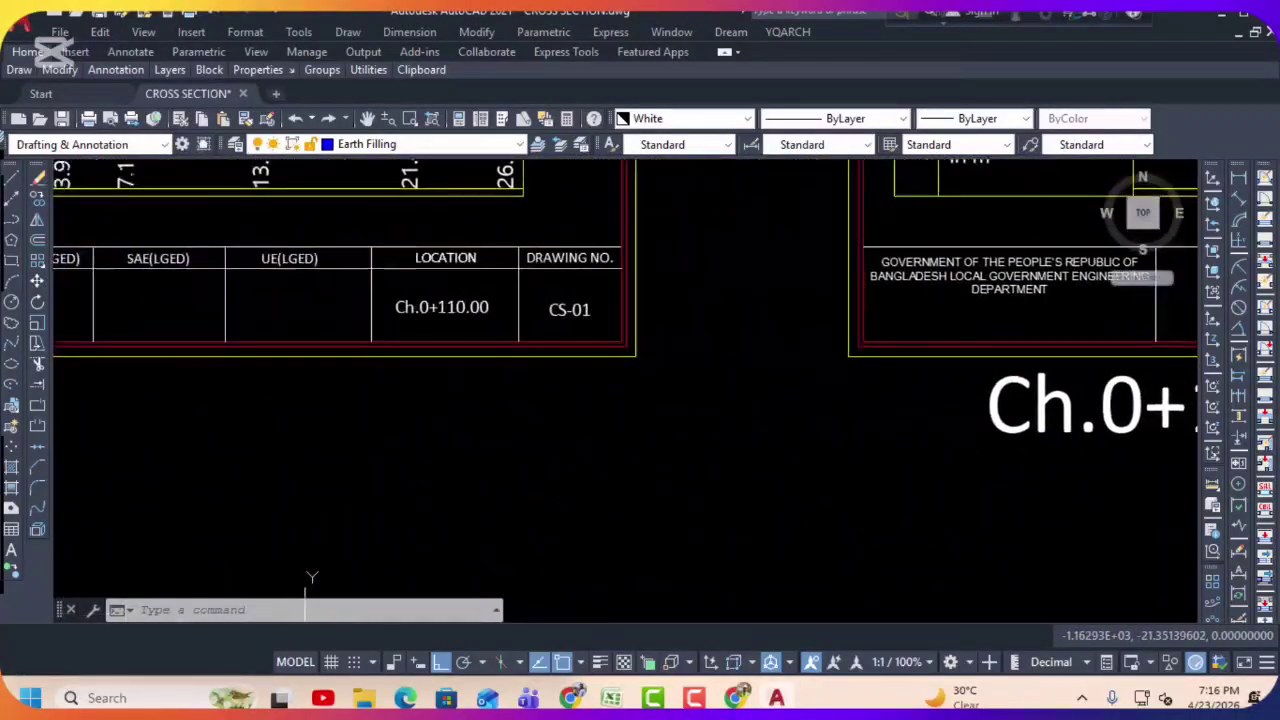
Step: Change the location entry in the CS-01 sheet's title block to Ch.0+100.00
{"action": "scroll", "coordinate": [451, 308], "scroll_direction": "down", "scroll_amount": 4}
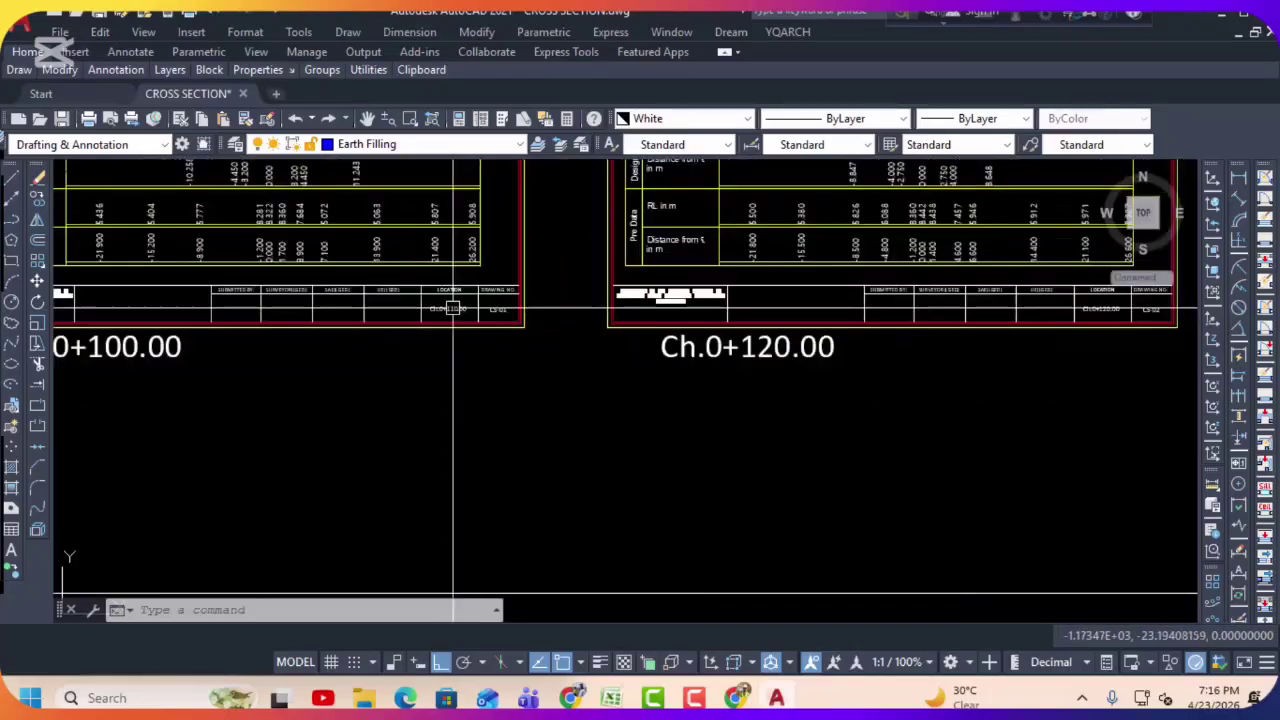
{"action": "scroll", "coordinate": [453, 308], "scroll_direction": "up", "scroll_amount": 4}
{"action": "left_click", "coordinate": [453, 308]}
{"action": "double_click", "coordinate": [443, 311]}
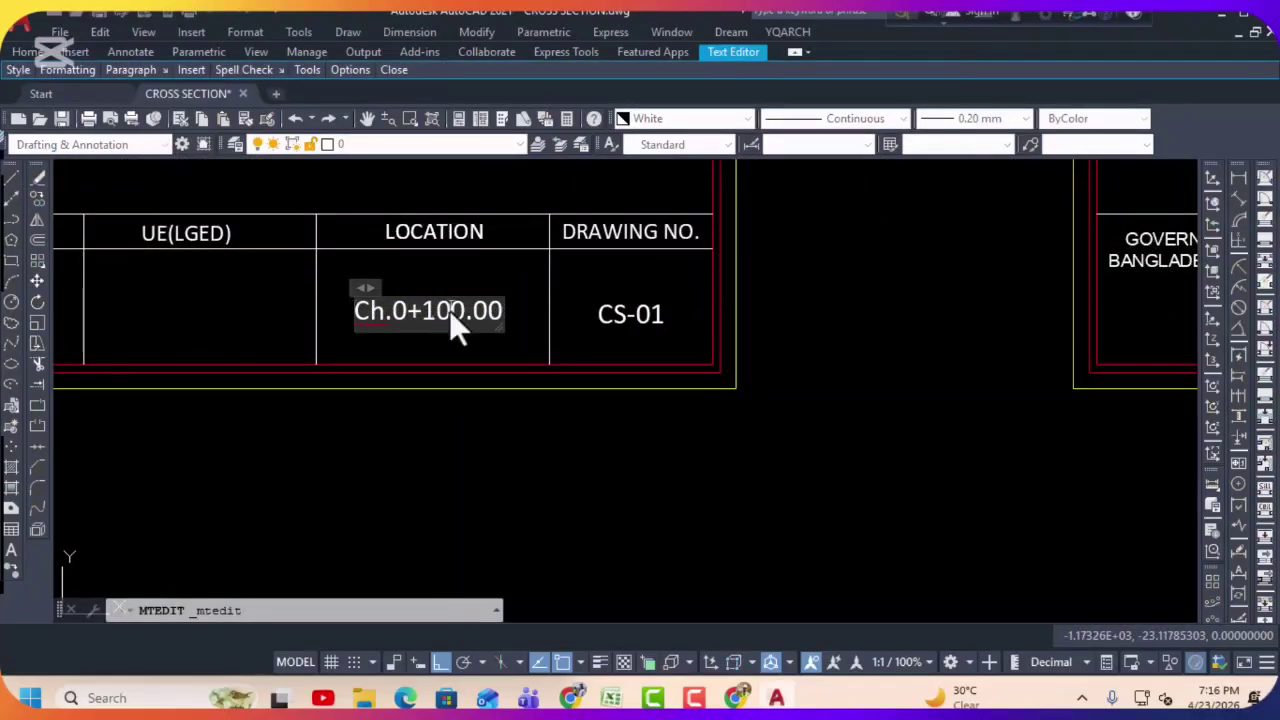
{"action": "left_click", "coordinate": [558, 370]}
{"action": "scroll", "coordinate": [507, 374], "scroll_direction": "down", "scroll_amount": 6}
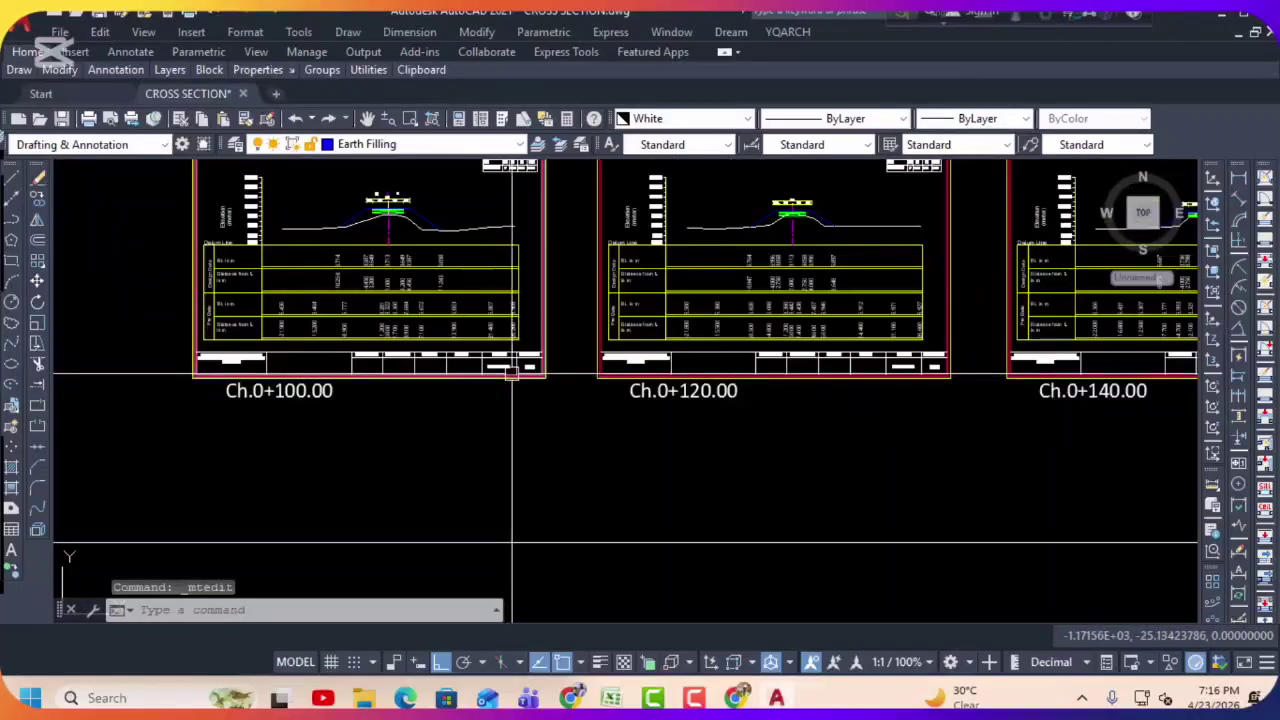
Step: Examine the chainage labels below the row of cross section sheets, from Ch.0+100.00 to Ch.0+260.00
{"action": "left_click", "coordinate": [309, 391]}
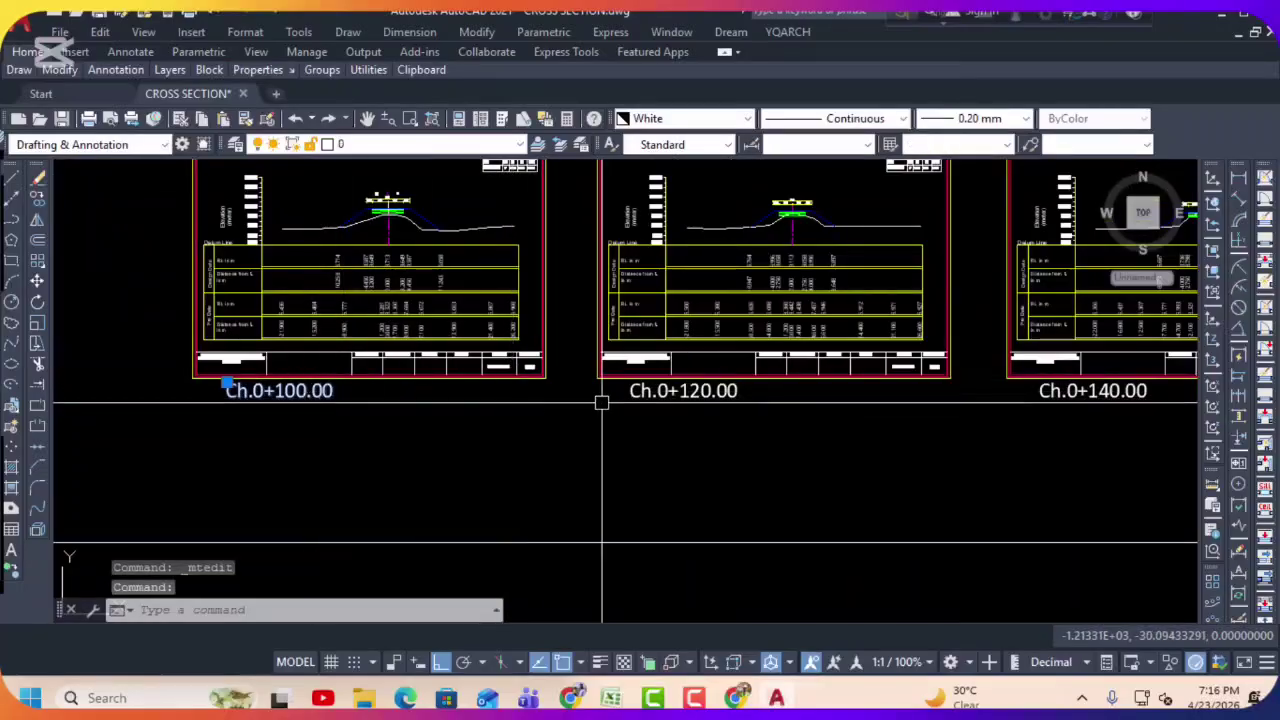
{"action": "left_click", "coordinate": [712, 395]}
{"action": "scroll", "coordinate": [720, 395], "scroll_direction": "down", "scroll_amount": 4}
{"action": "key", "text": "Escape"}
{"action": "key", "text": "Escape"}
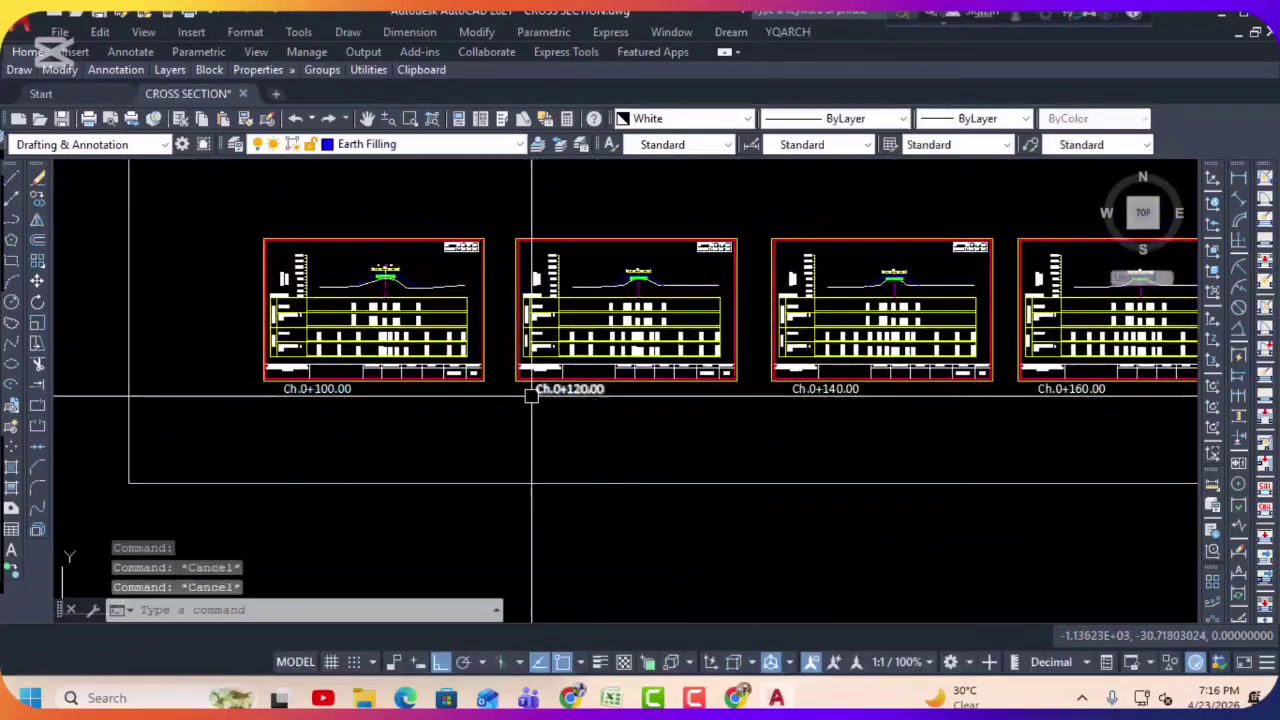
{"action": "scroll", "coordinate": [391, 372], "scroll_direction": "up", "scroll_amount": 4}
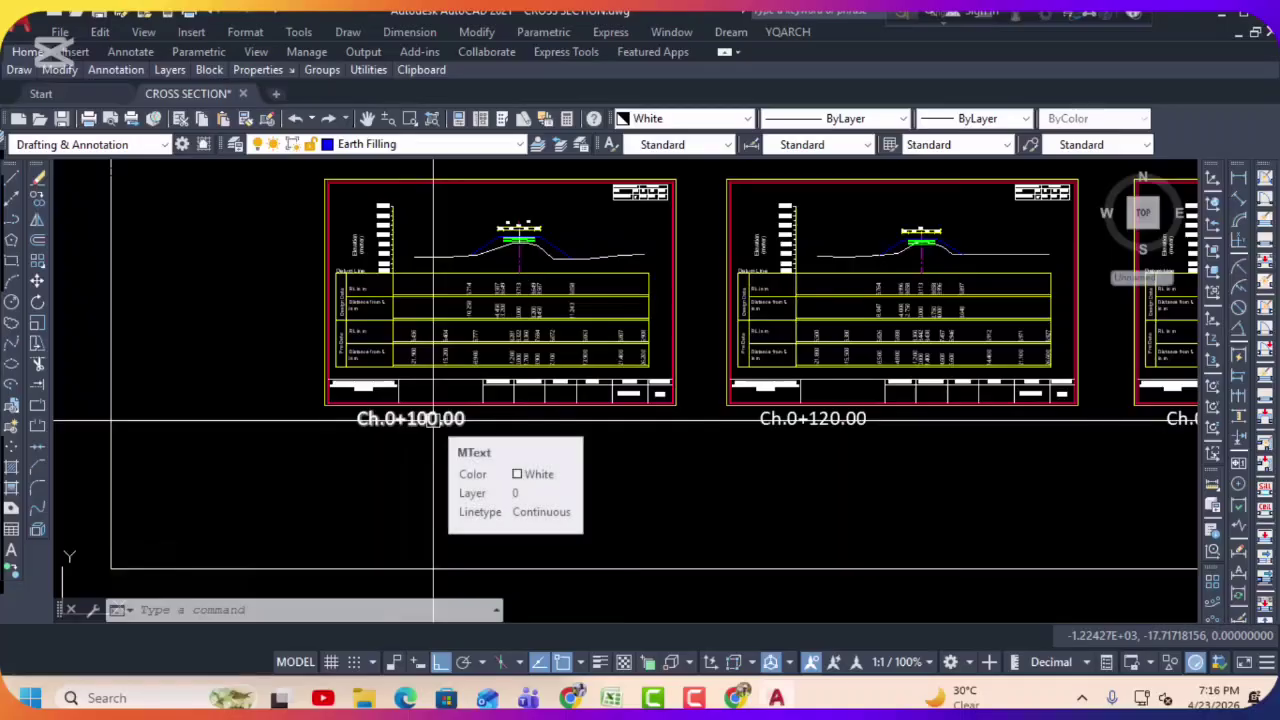
{"action": "scroll", "coordinate": [434, 420], "scroll_direction": "right", "scroll_amount": 10}
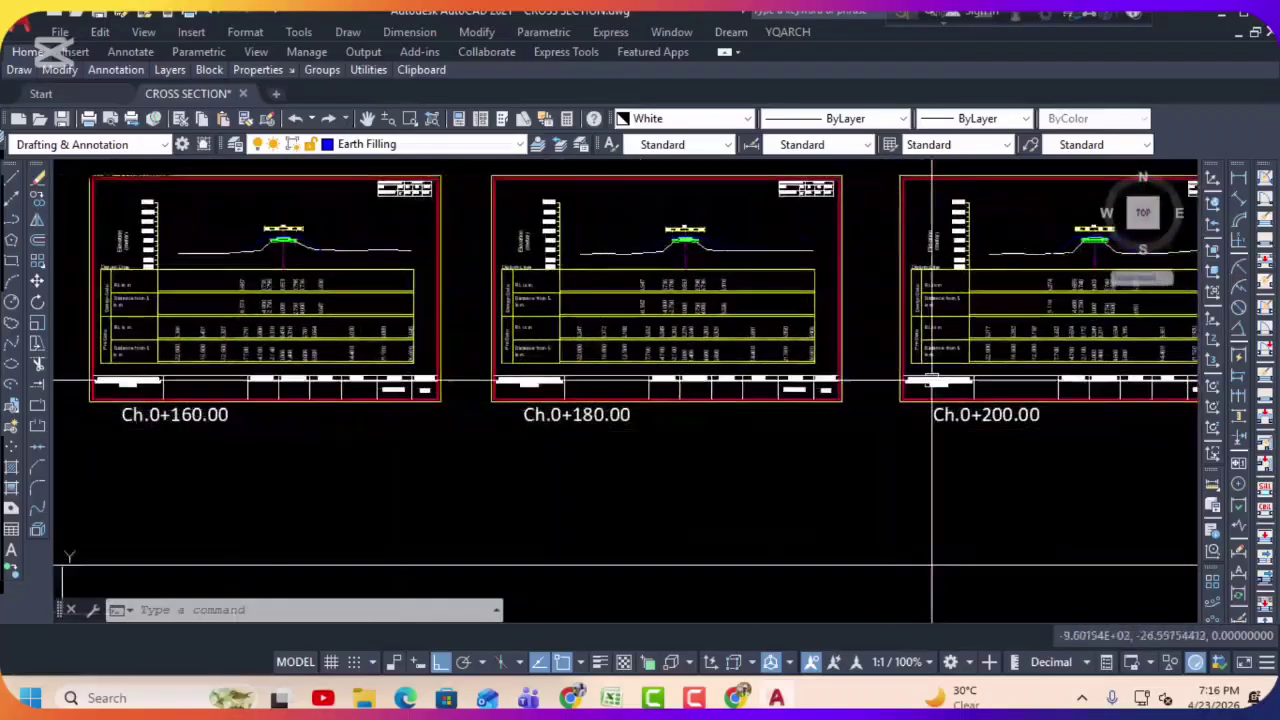
{"action": "scroll", "coordinate": [821, 395], "scroll_direction": "right", "scroll_amount": 4}
{"action": "middle_click_drag", "start_coordinate": [775, 390], "coordinate": [358, 400]}
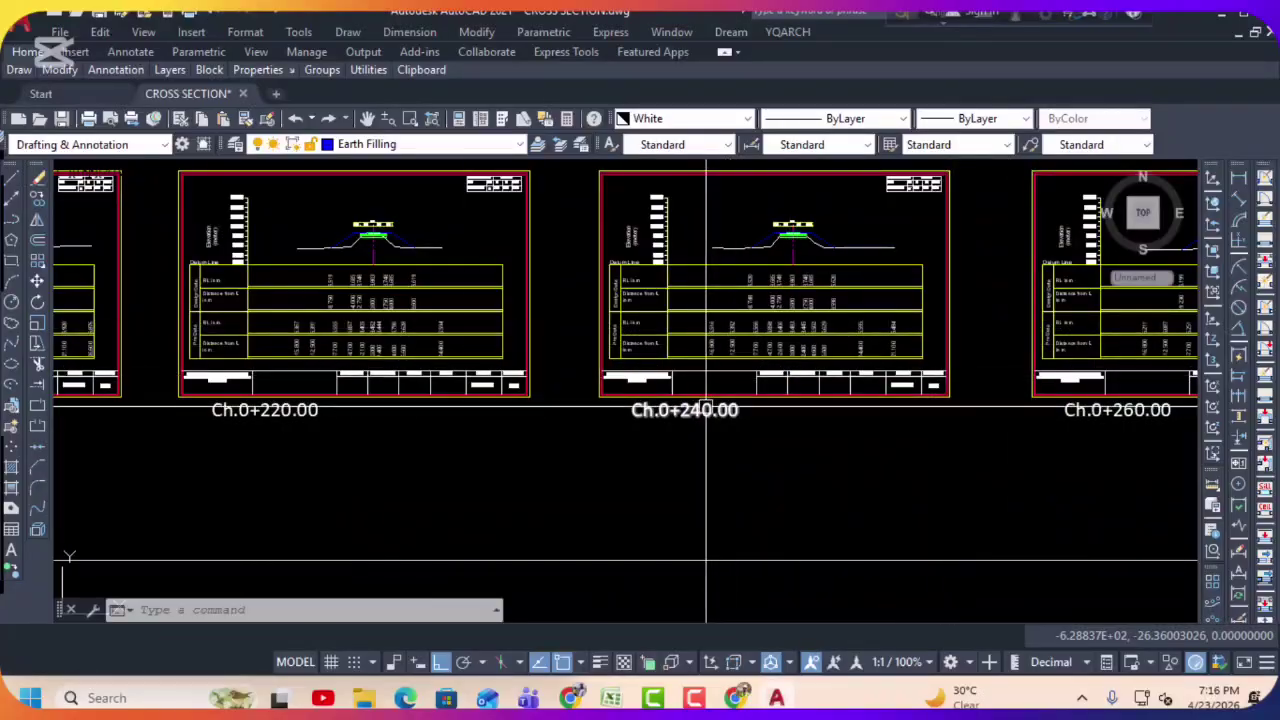
{"action": "scroll", "coordinate": [709, 405], "scroll_direction": "down", "scroll_amount": 6}
{"action": "middle_click_drag", "start_coordinate": [623, 391], "coordinate": [849, 347]}
{"action": "scroll", "coordinate": [775, 345], "scroll_direction": "up", "scroll_amount": 6}
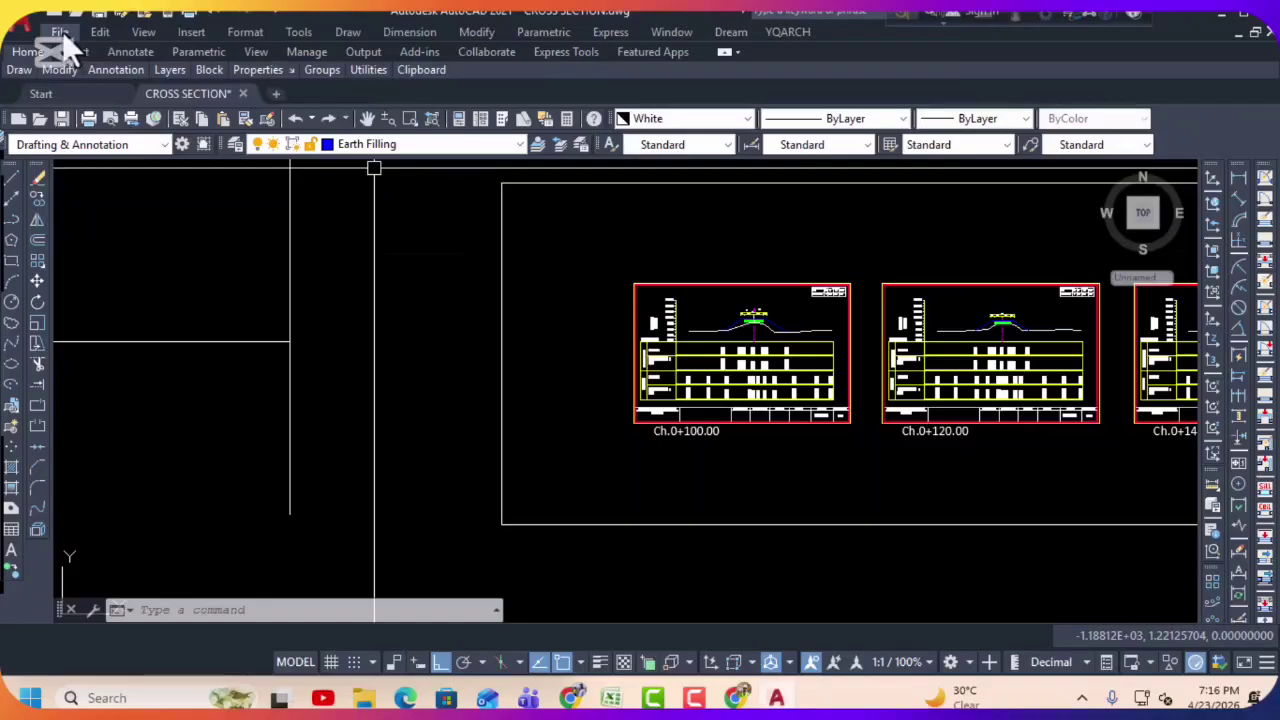
Step: Start plotting the CROSS SECTION drawing and load the page setup of the previous plot
{"action": "key", "text": "ctrl+n"}
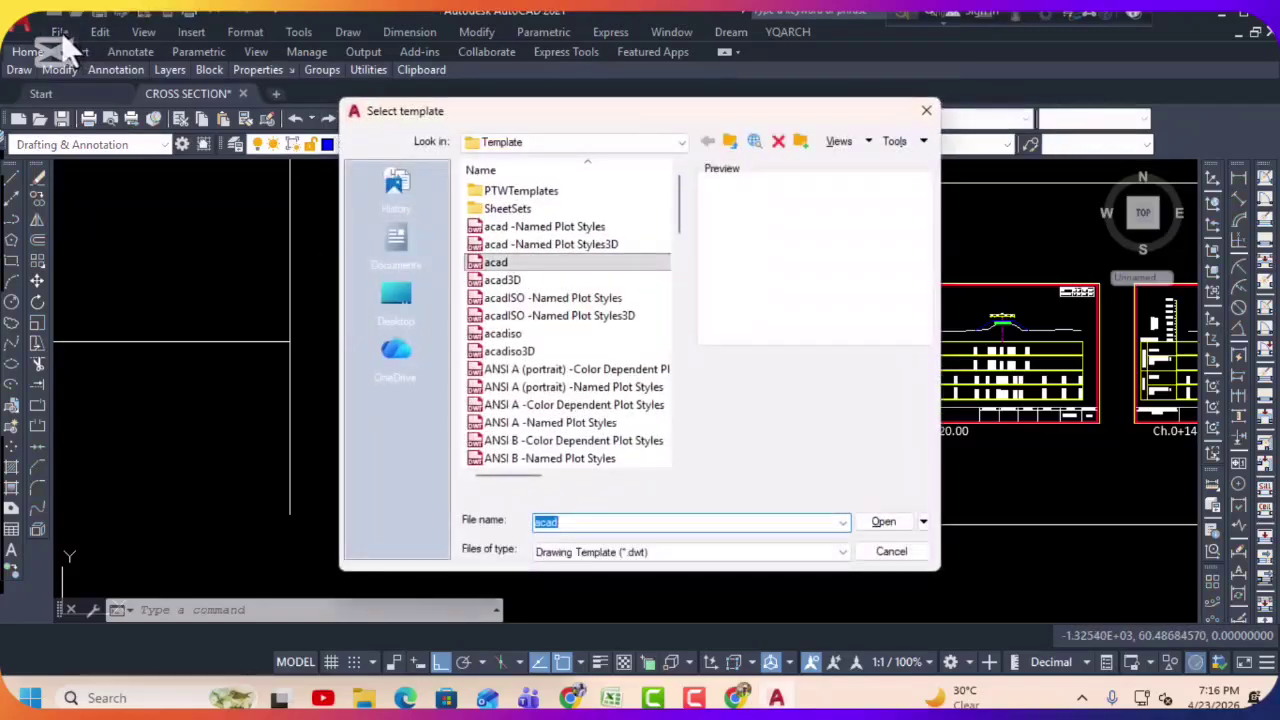
{"action": "key", "text": "Escape"}
{"action": "left_click", "coordinate": [22, 22]}
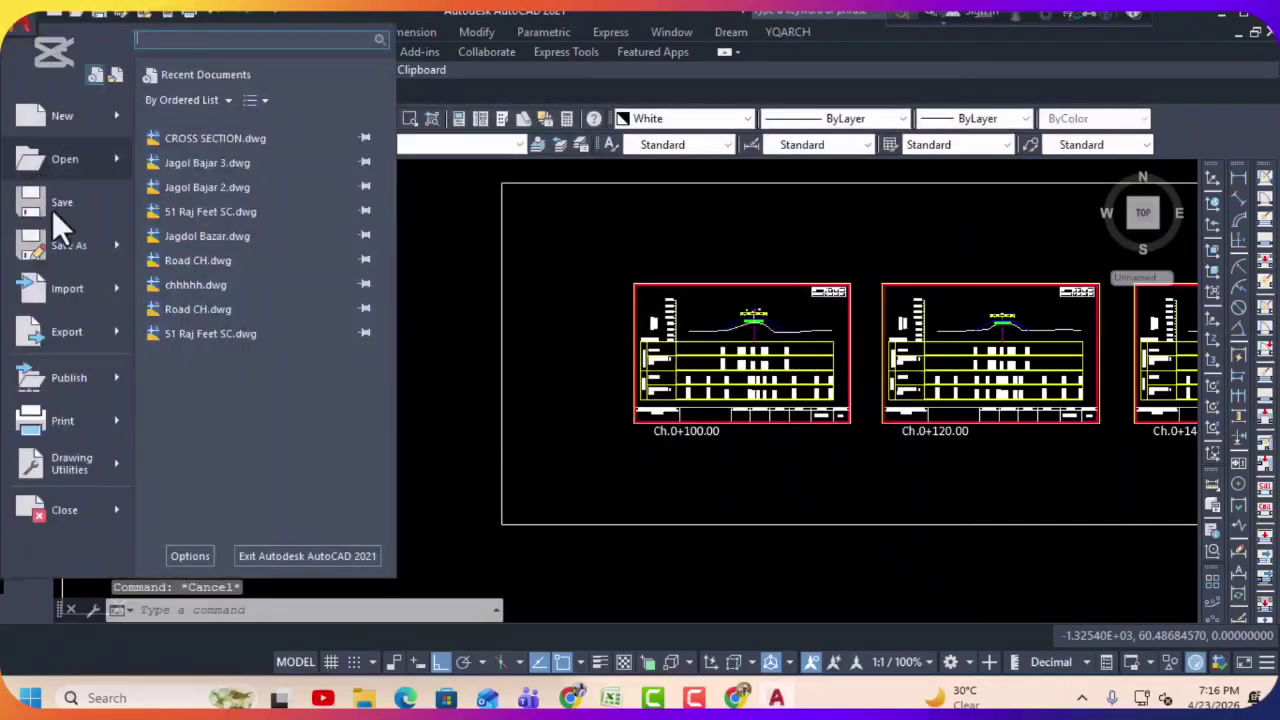
{"action": "left_click", "coordinate": [85, 429]}
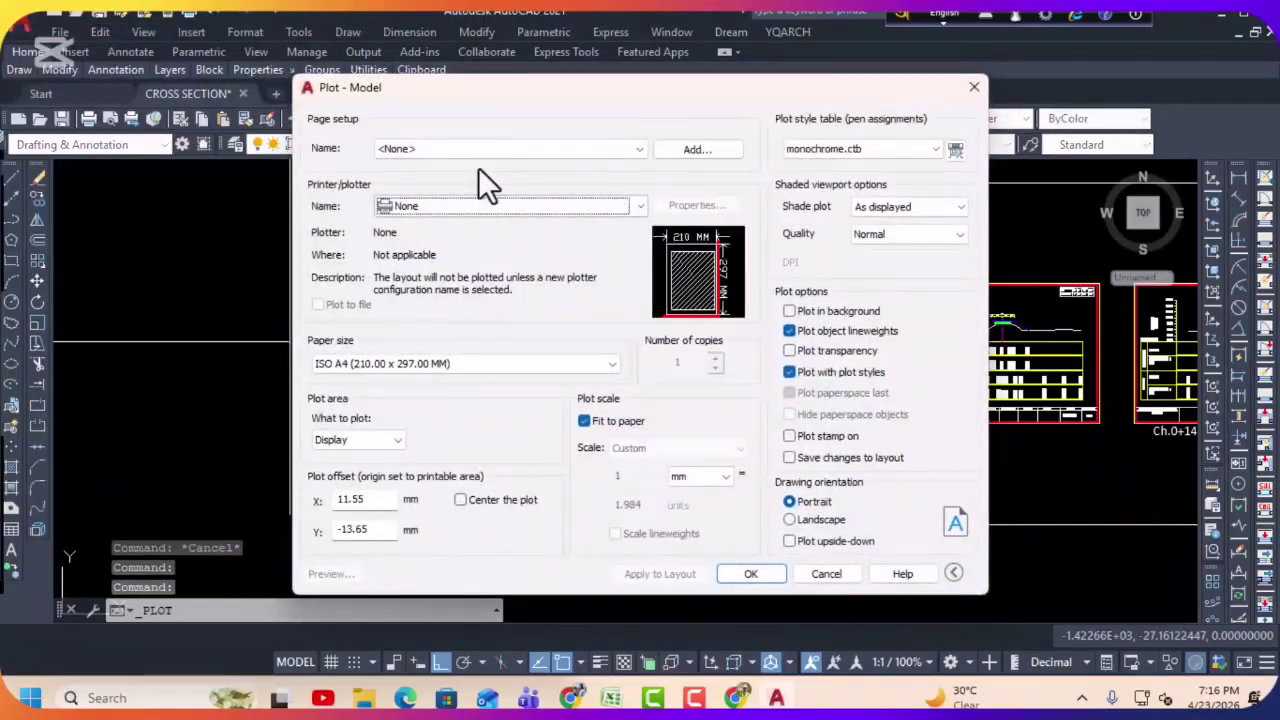
{"action": "left_click", "coordinate": [484, 150]}
{"action": "left_click", "coordinate": [459, 180]}
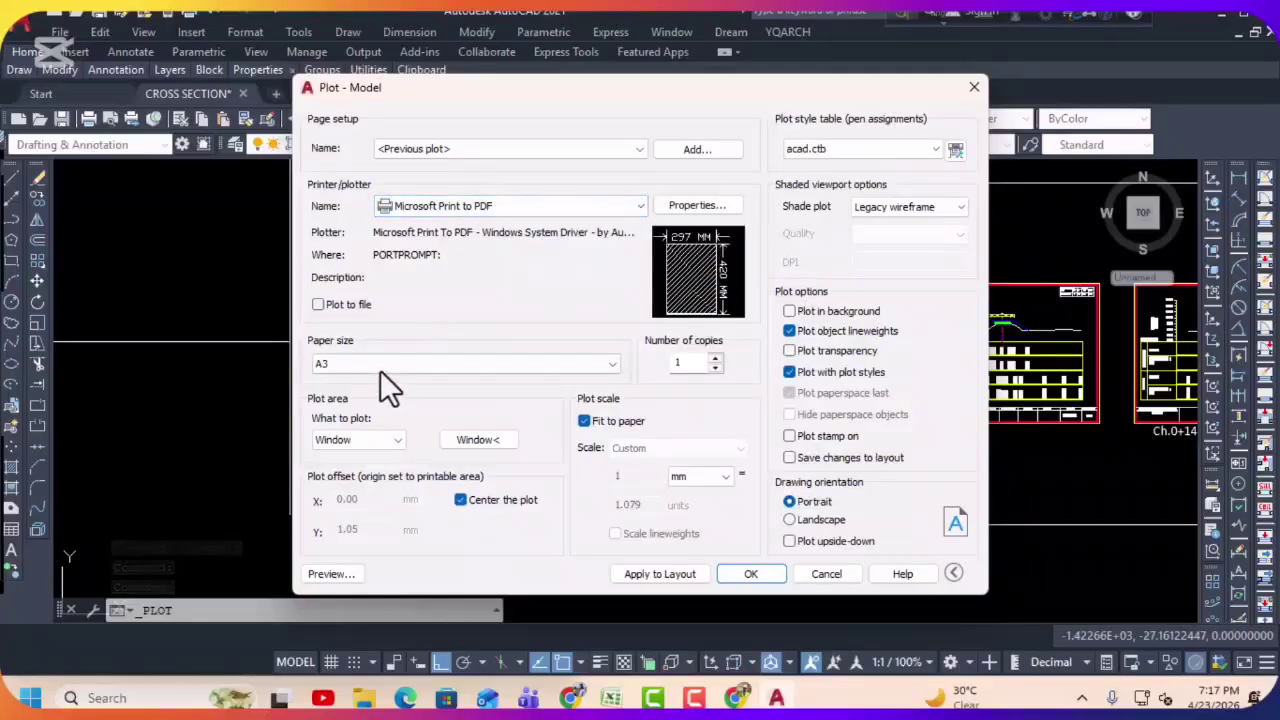
Step: Set the plot's paper size to A4 and its plot style table to monochrome.ctb
{"action": "left_click", "coordinate": [475, 362]}
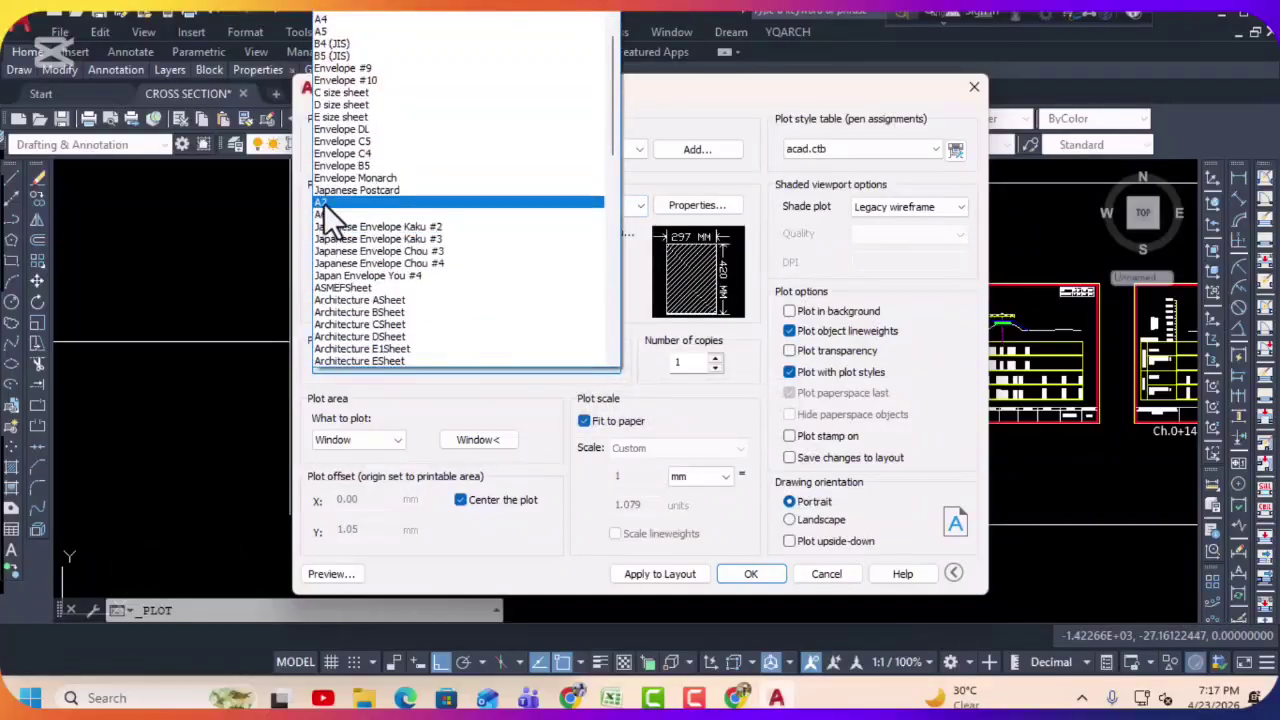
{"action": "left_click", "coordinate": [320, 22]}
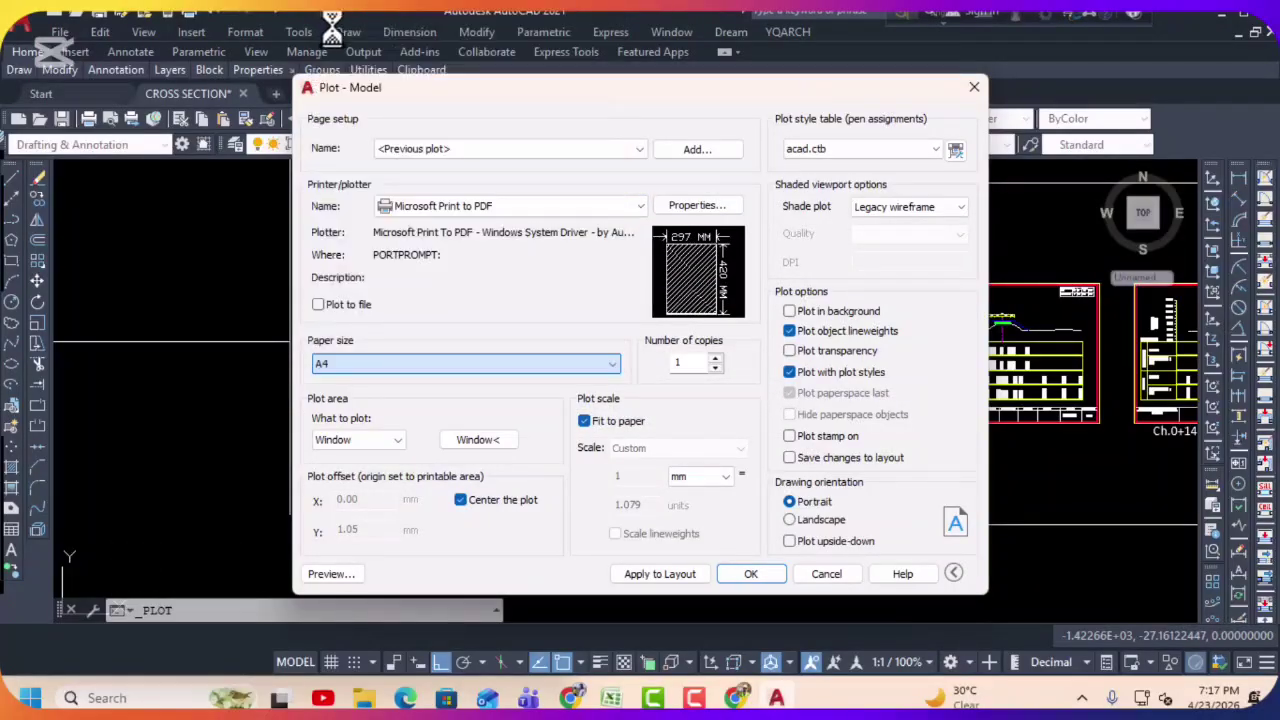
{"action": "left_click", "coordinate": [843, 151]}
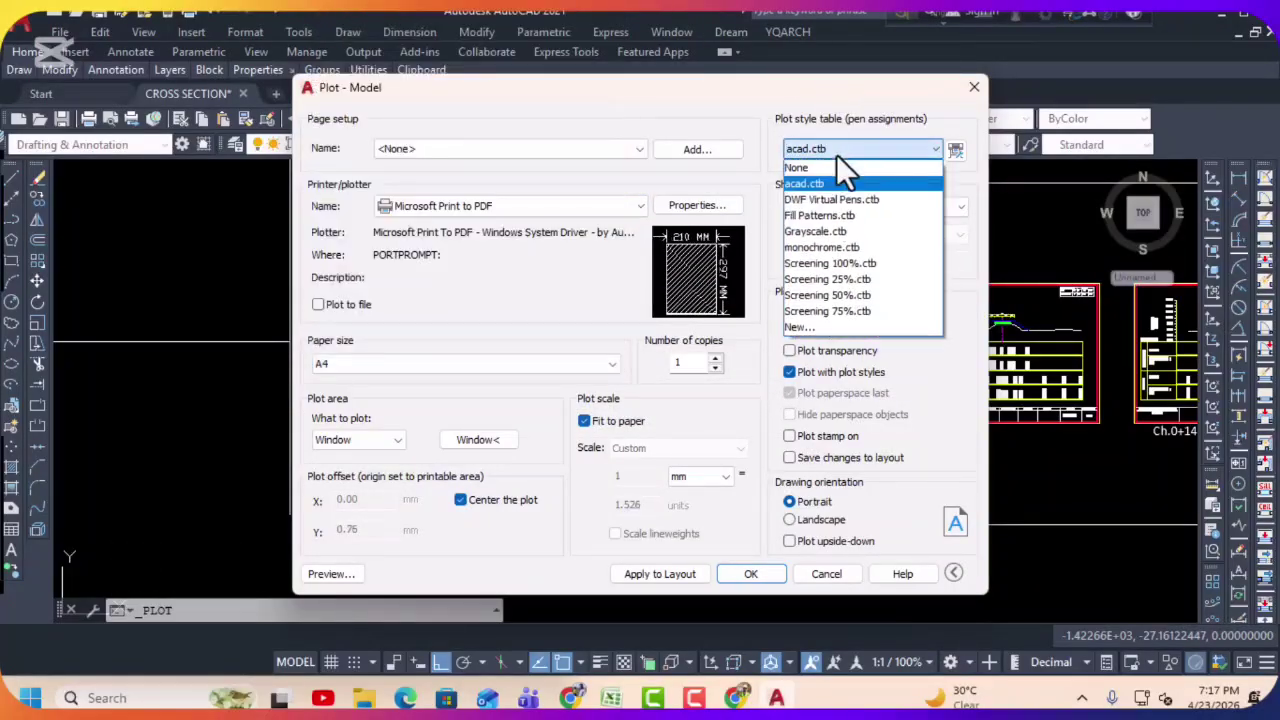
{"action": "left_click", "coordinate": [812, 247]}
{"action": "left_click", "coordinate": [650, 383]}
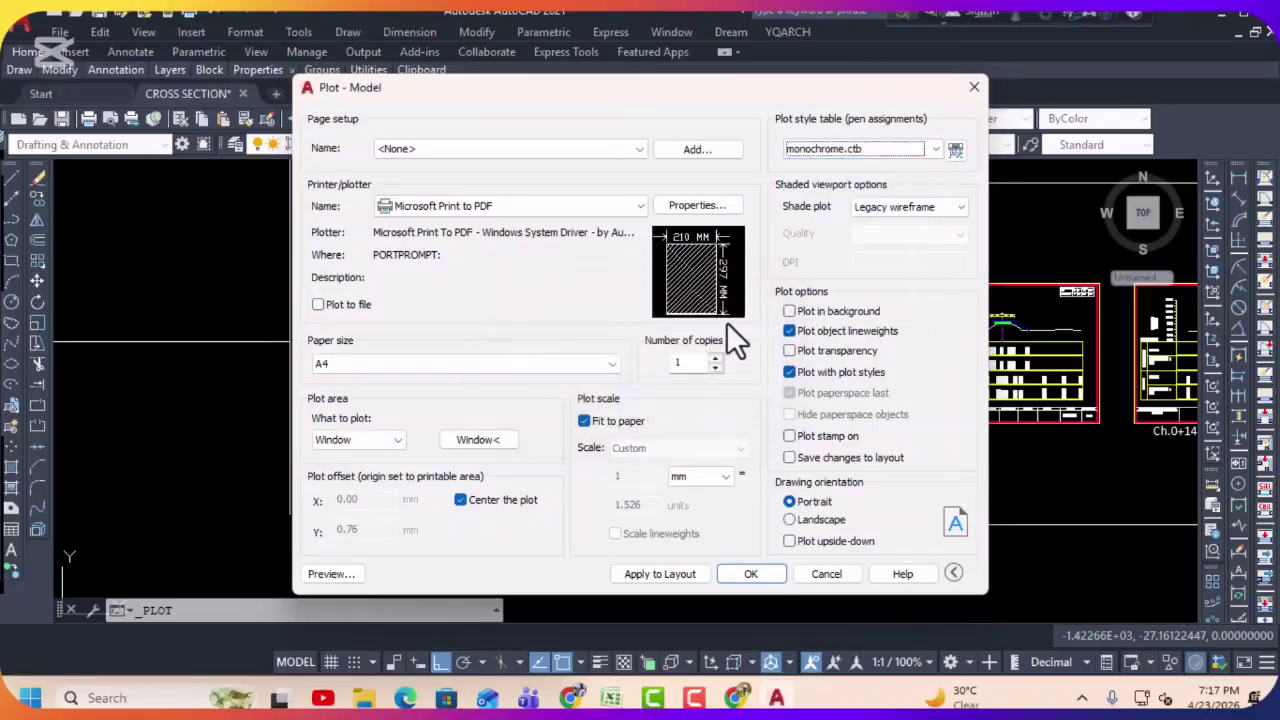
Step: Set the plot window to the outer yellow frame of the Ch.0+100.00 sheet, corner to corner, and choose landscape orientation
{"action": "left_click", "coordinate": [470, 439]}
{"action": "scroll", "coordinate": [687, 172], "scroll_direction": "up", "scroll_amount": 6}
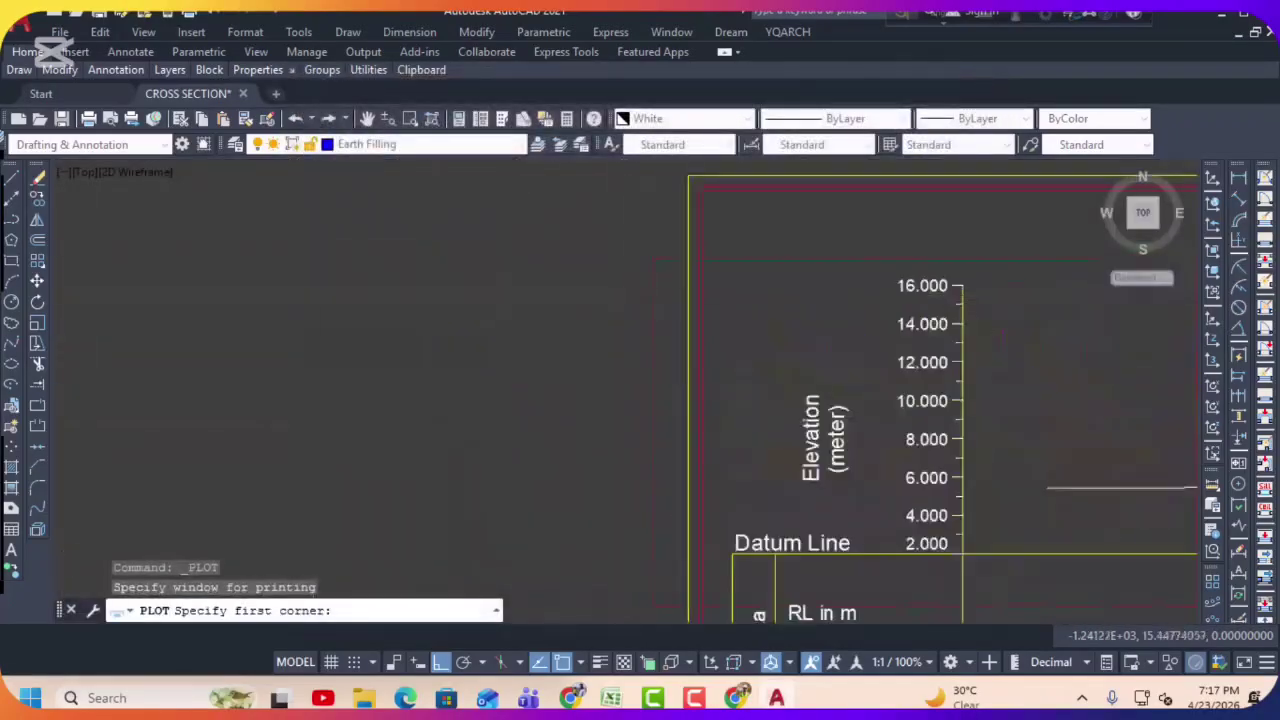
{"action": "middle_click_drag", "start_coordinate": [687, 172], "coordinate": [543, 263]}
{"action": "left_click", "coordinate": [562, 263]}
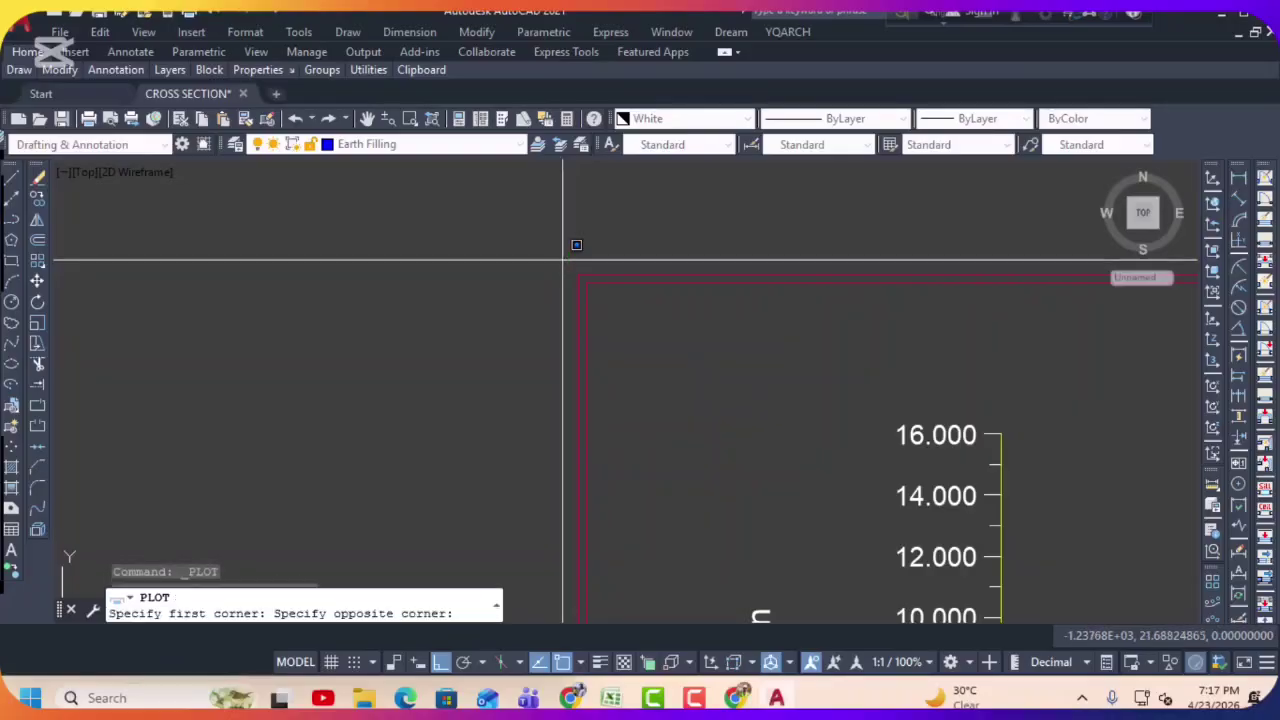
{"action": "scroll", "coordinate": [562, 263], "scroll_direction": "down", "scroll_amount": 8}
{"action": "scroll", "coordinate": [911, 428], "scroll_direction": "up", "scroll_amount": 6}
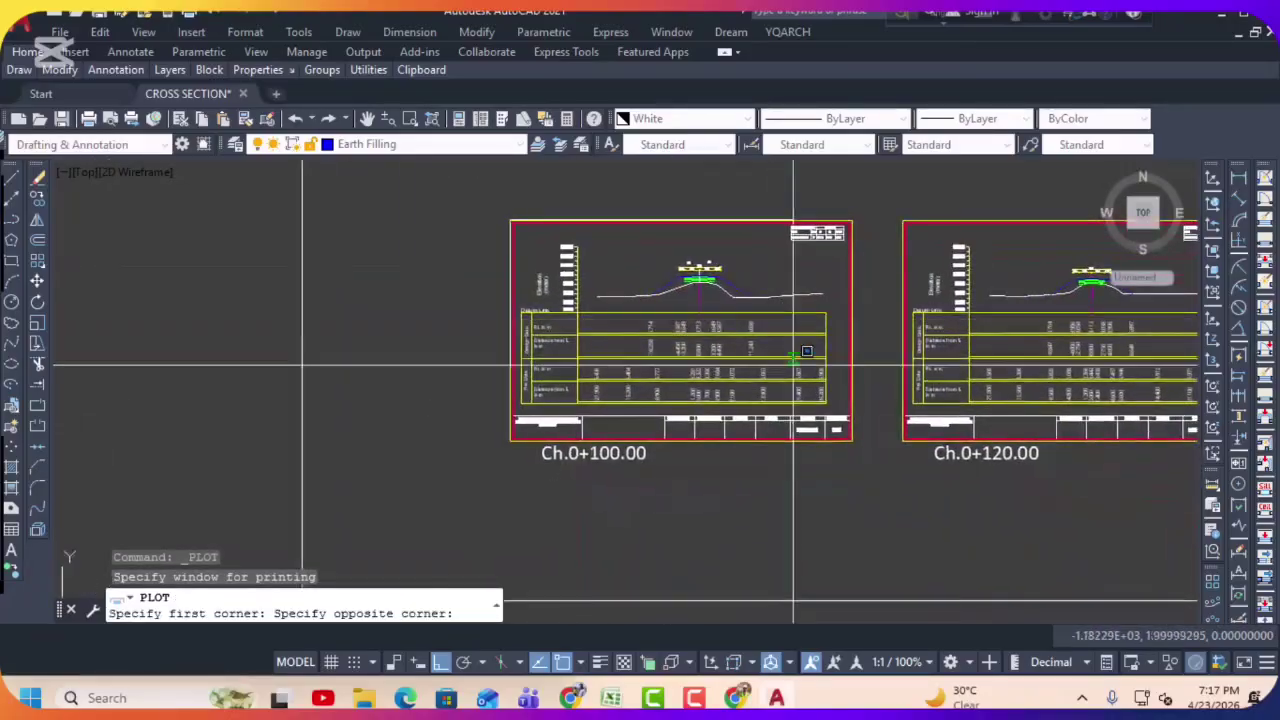
{"action": "scroll", "coordinate": [848, 441], "scroll_direction": "up", "scroll_amount": 6}
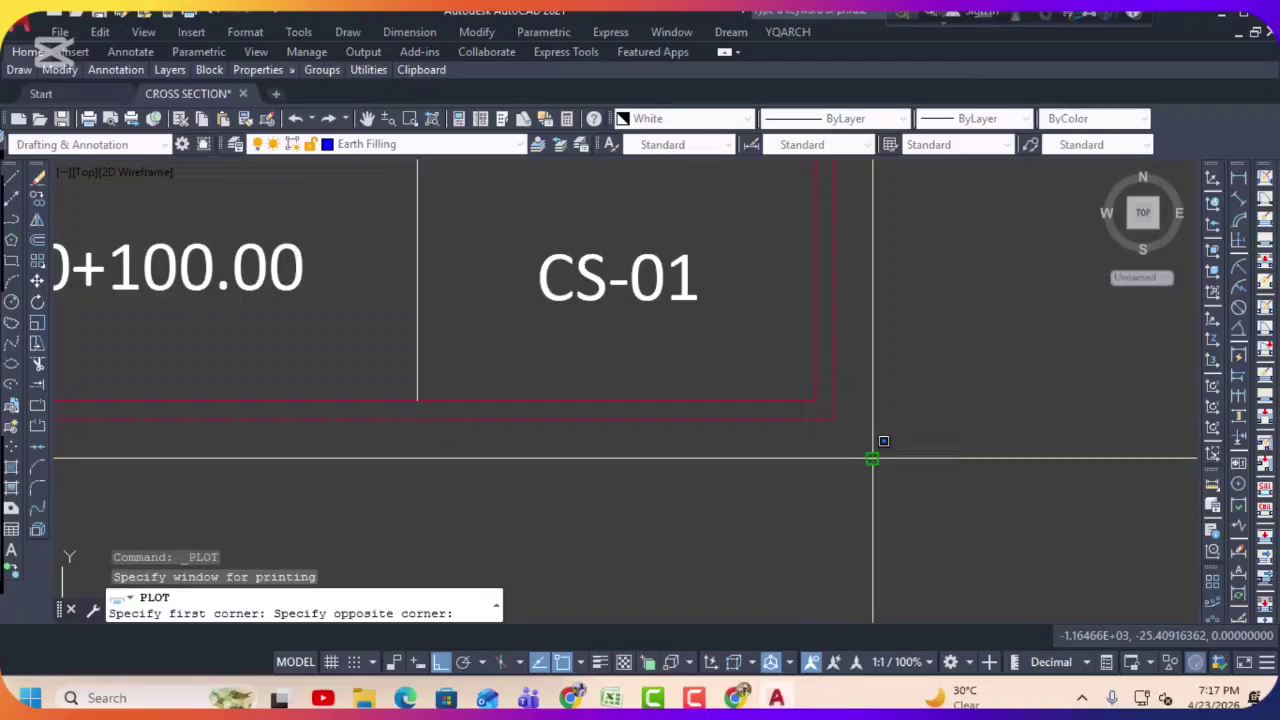
{"action": "left_click", "coordinate": [870, 460]}
{"action": "left_click", "coordinate": [790, 519]}
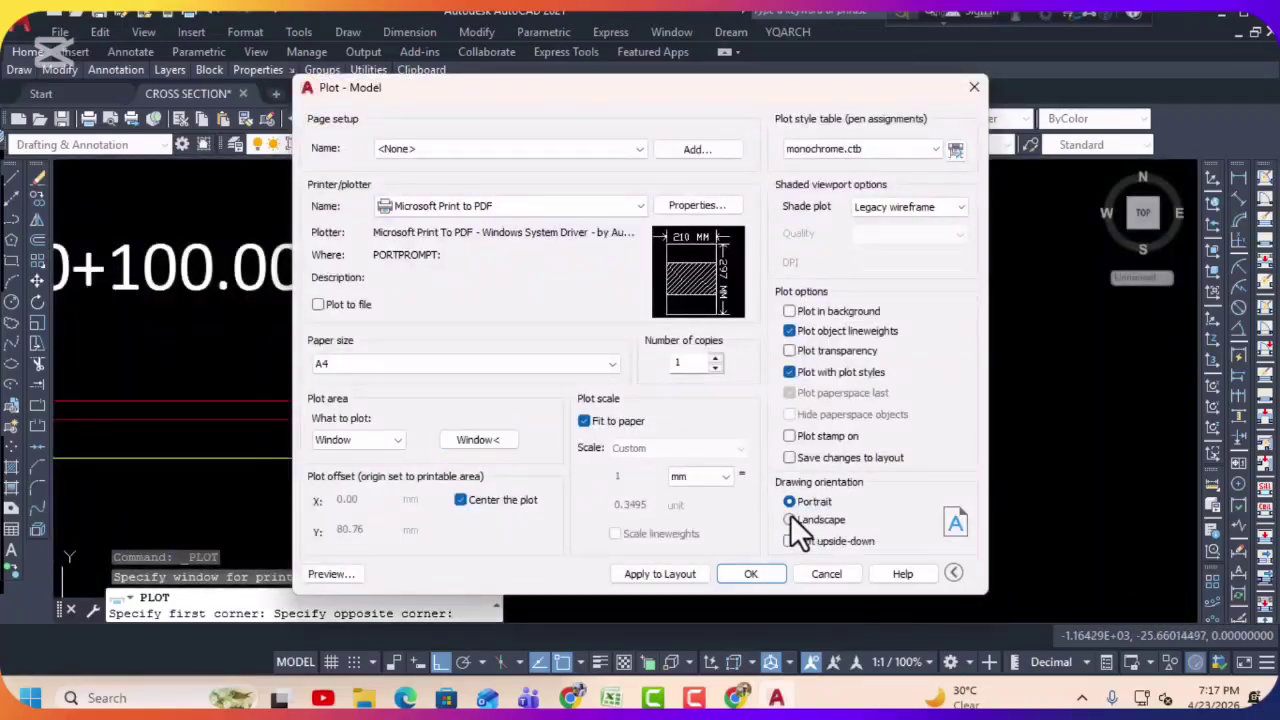
Step: Preview the plot and inspect the Ch.0+100.00 sheet's quantity table, embankment section and level data
{"action": "left_click", "coordinate": [325, 576]}
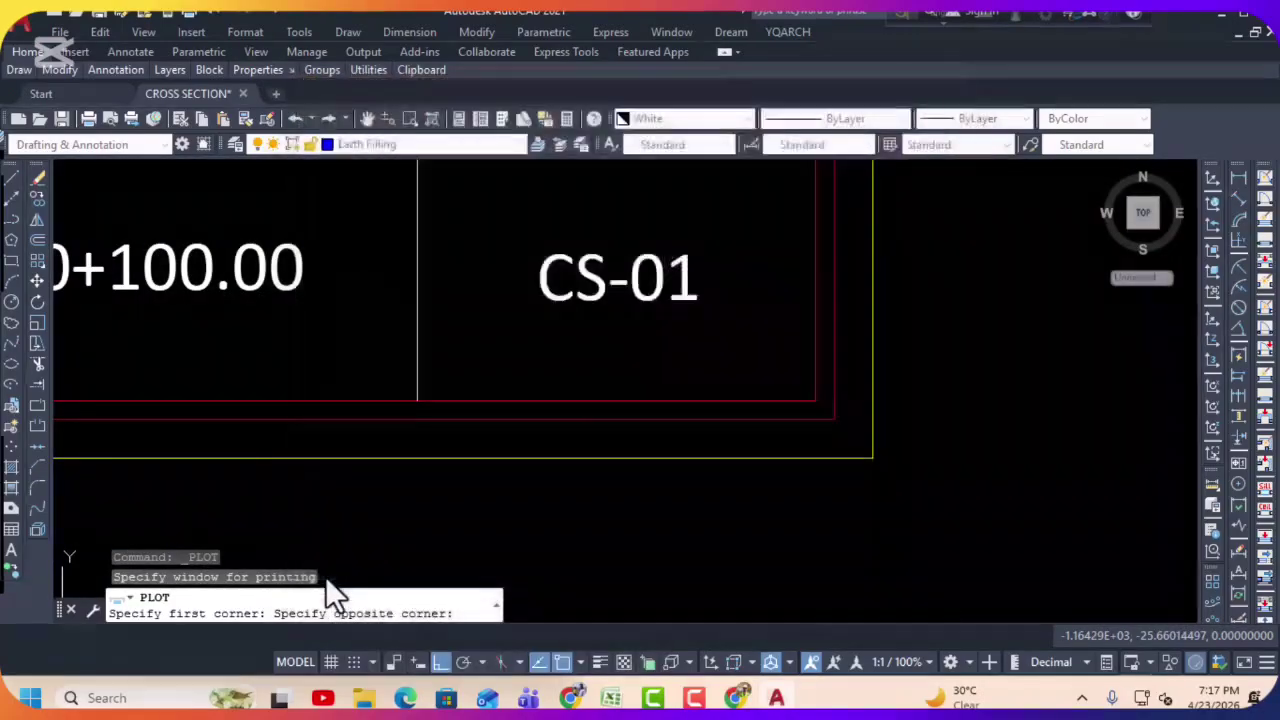
{"action": "scroll", "coordinate": [580, 362], "scroll_direction": "down", "scroll_amount": 1}
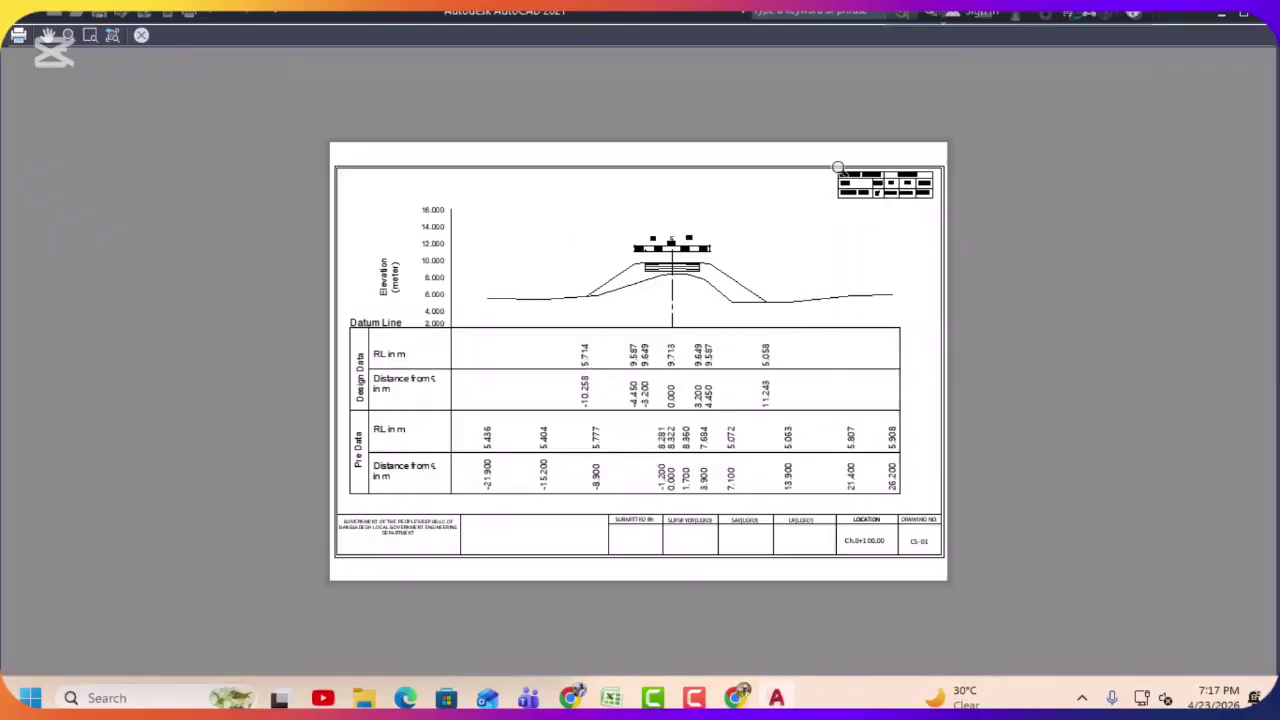
{"action": "scroll", "coordinate": [960, 161], "scroll_direction": "up", "scroll_amount": 3}
{"action": "scroll", "coordinate": [899, 170], "scroll_direction": "down", "scroll_amount": 1}
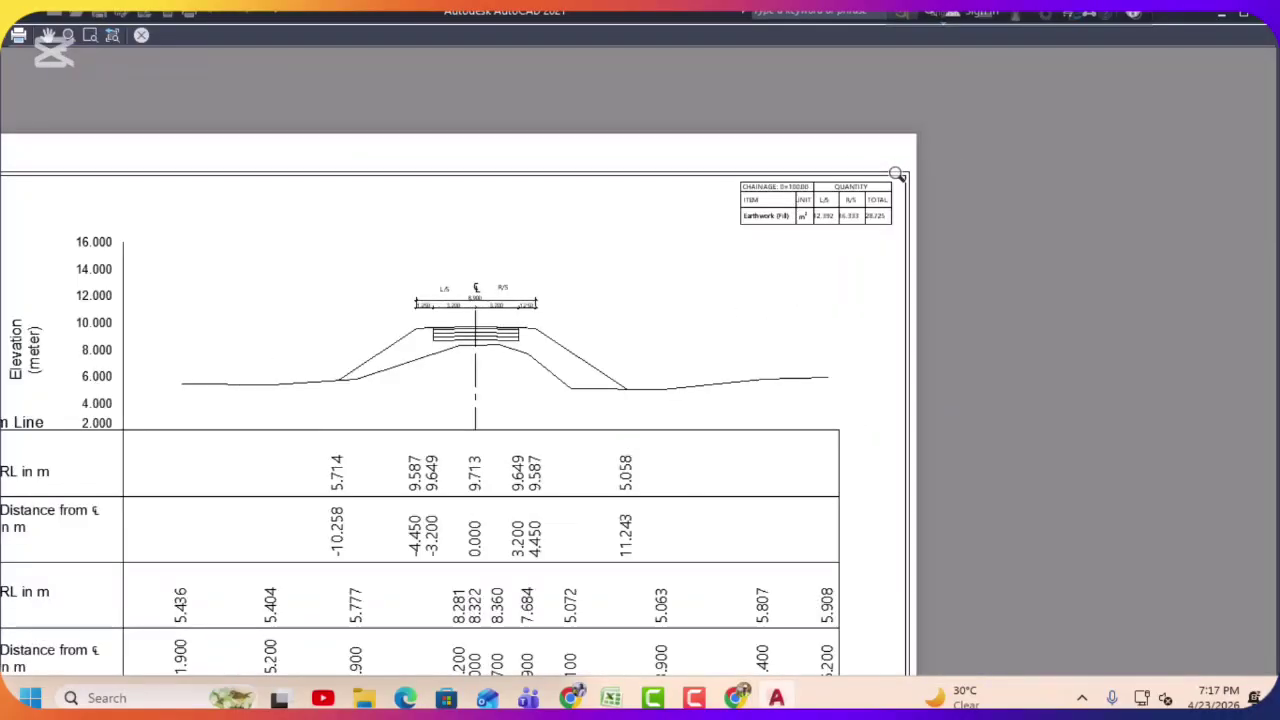
{"action": "scroll", "coordinate": [818, 204], "scroll_direction": "down", "scroll_amount": 2}
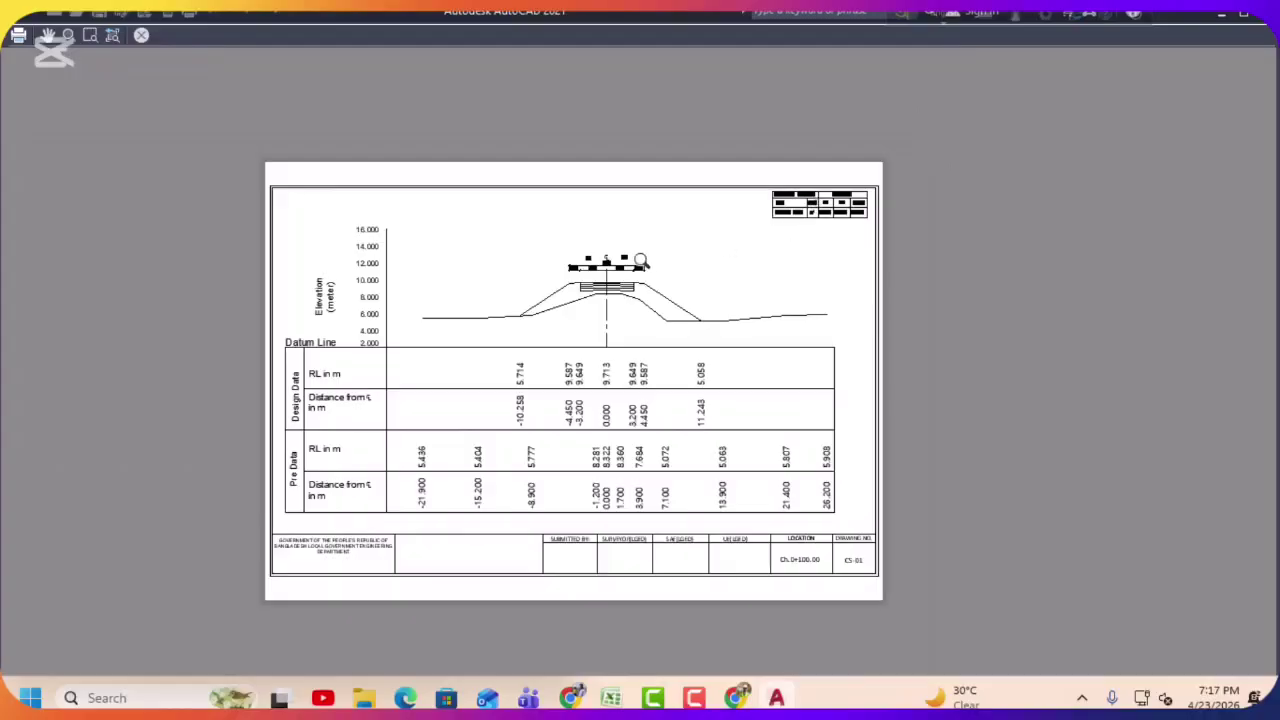
{"action": "scroll", "coordinate": [588, 264], "scroll_direction": "up", "scroll_amount": 3}
{"action": "scroll", "coordinate": [730, 258], "scroll_direction": "down", "scroll_amount": 3}
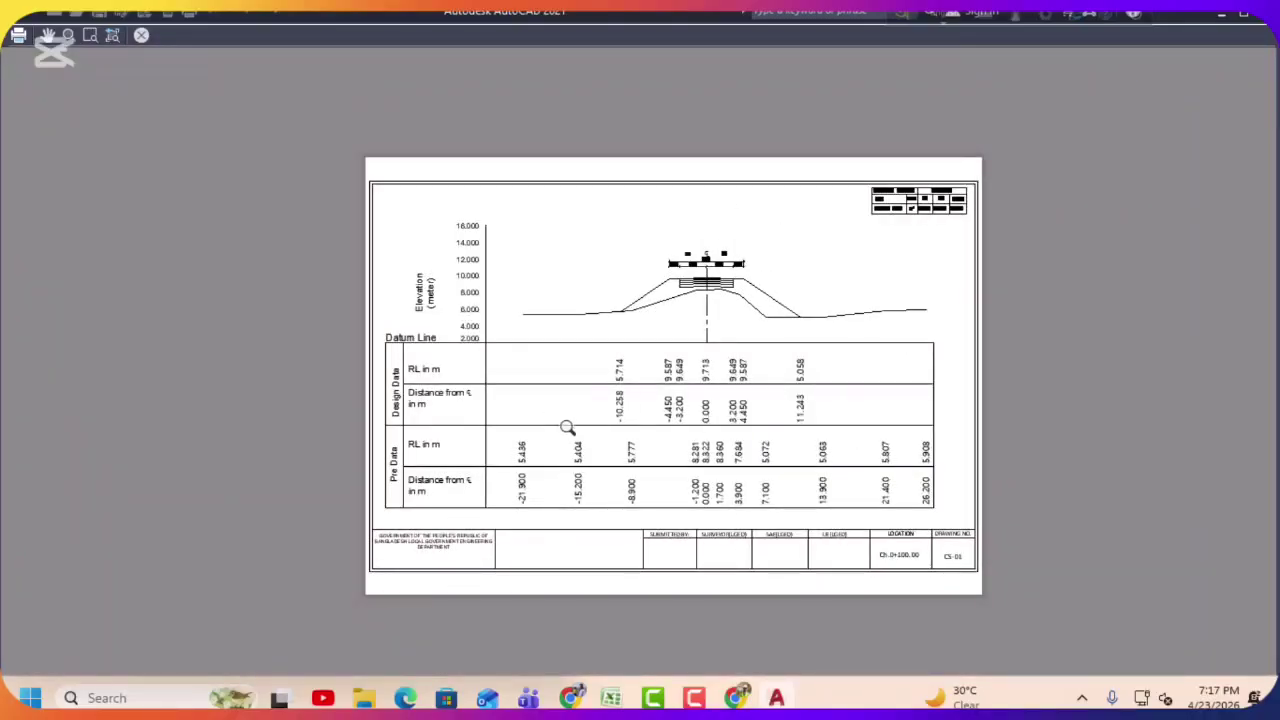
Step: Plot the previewed sheet to a PDF file named 0+100 on the Desktop
{"action": "right_click", "coordinate": [746, 280]}
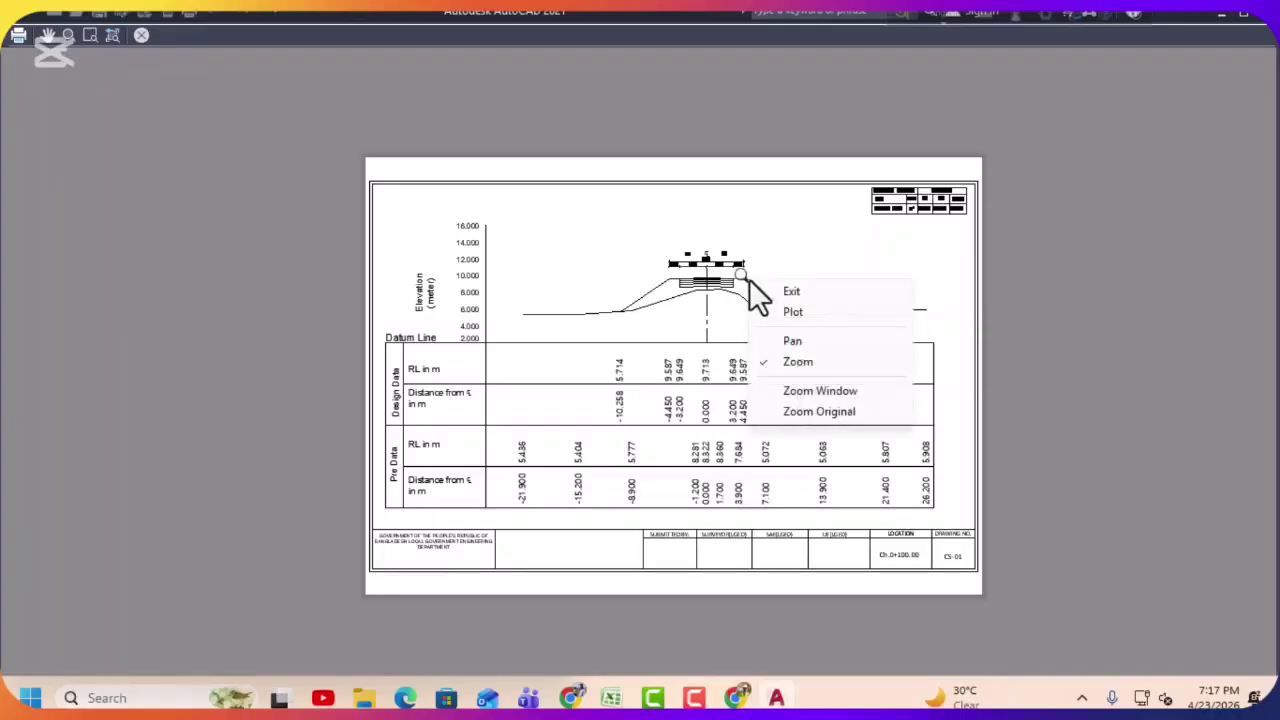
{"action": "left_click", "coordinate": [792, 312]}
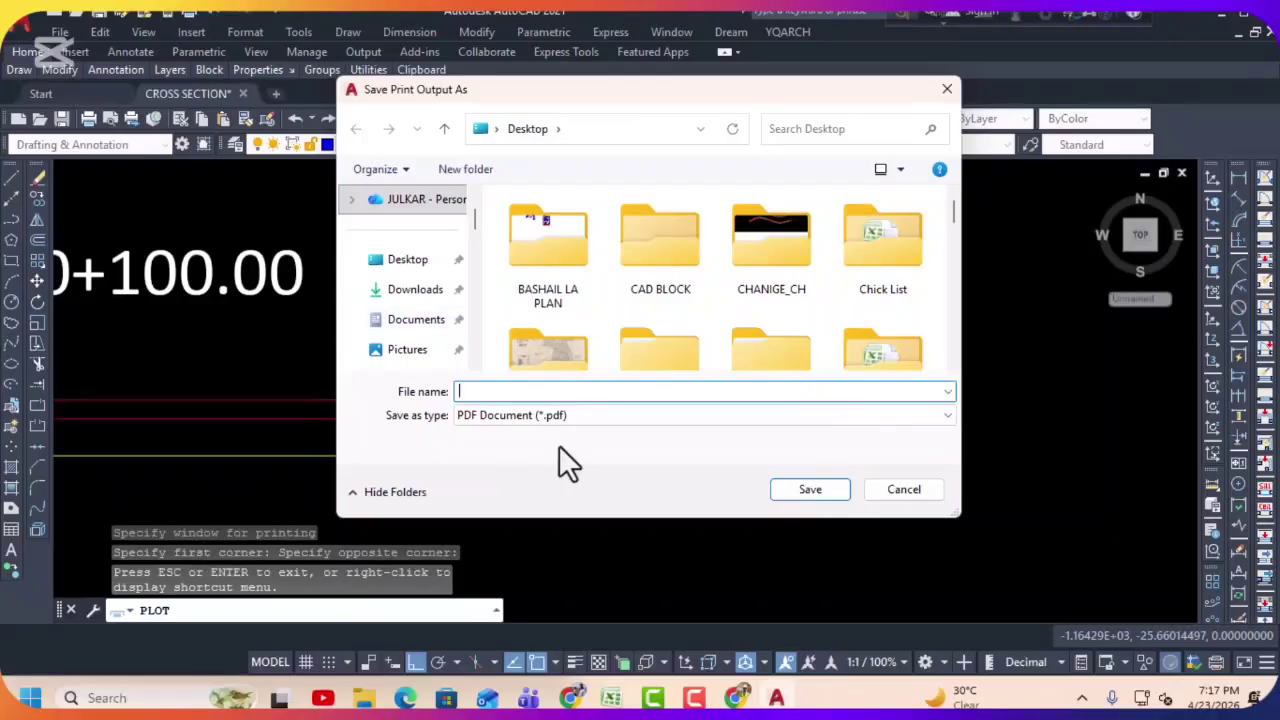
{"action": "type", "text": "1"}
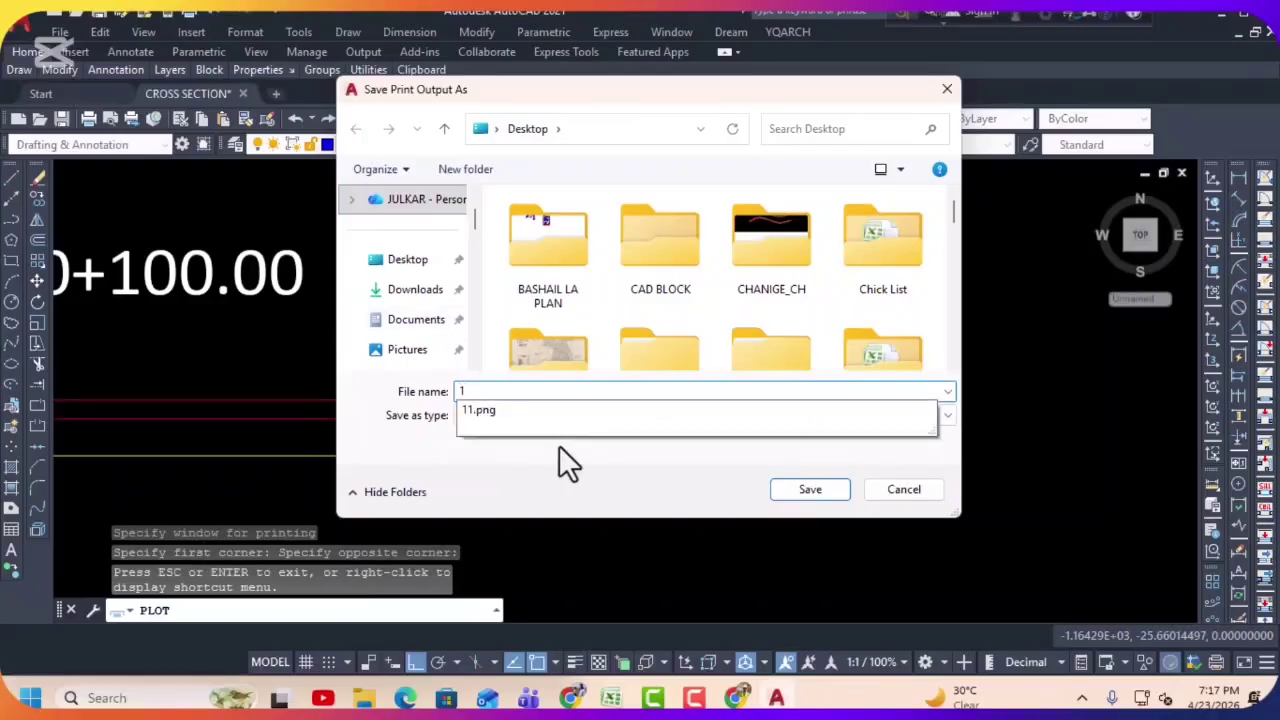
{"action": "key", "text": "BackSpace"}
{"action": "type", "text": "0+100"}
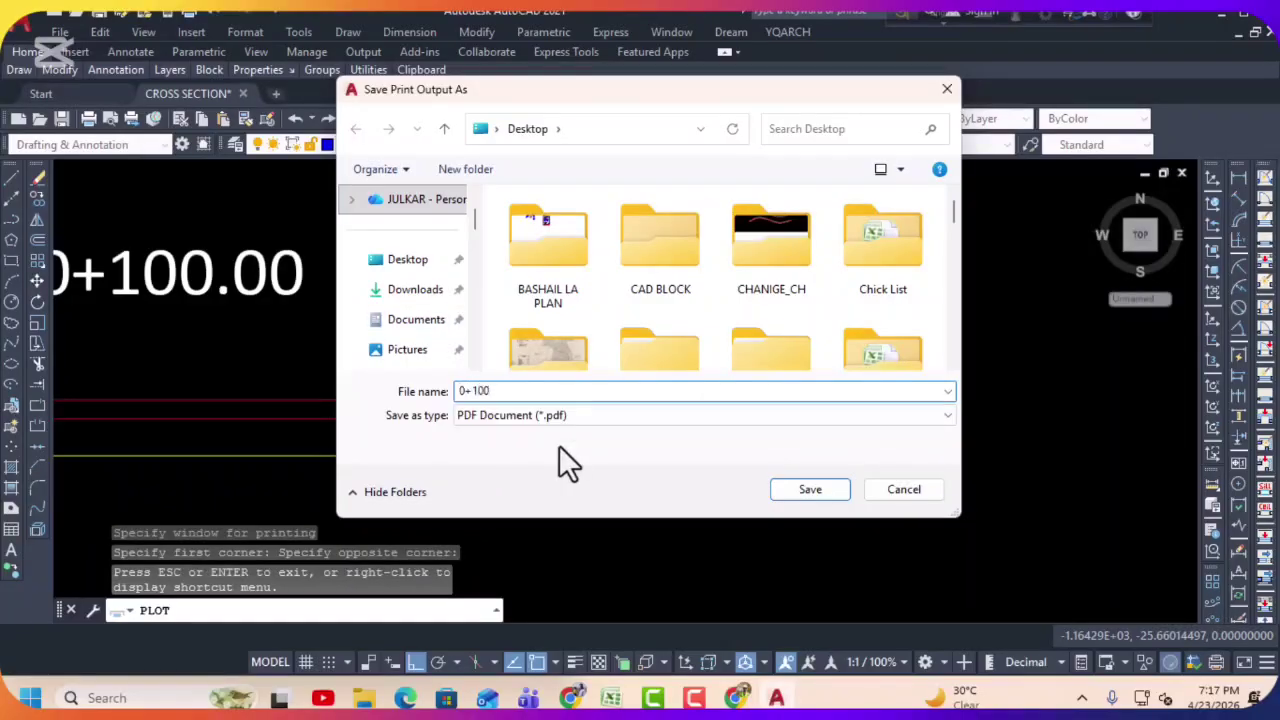
{"action": "key", "text": "Return"}
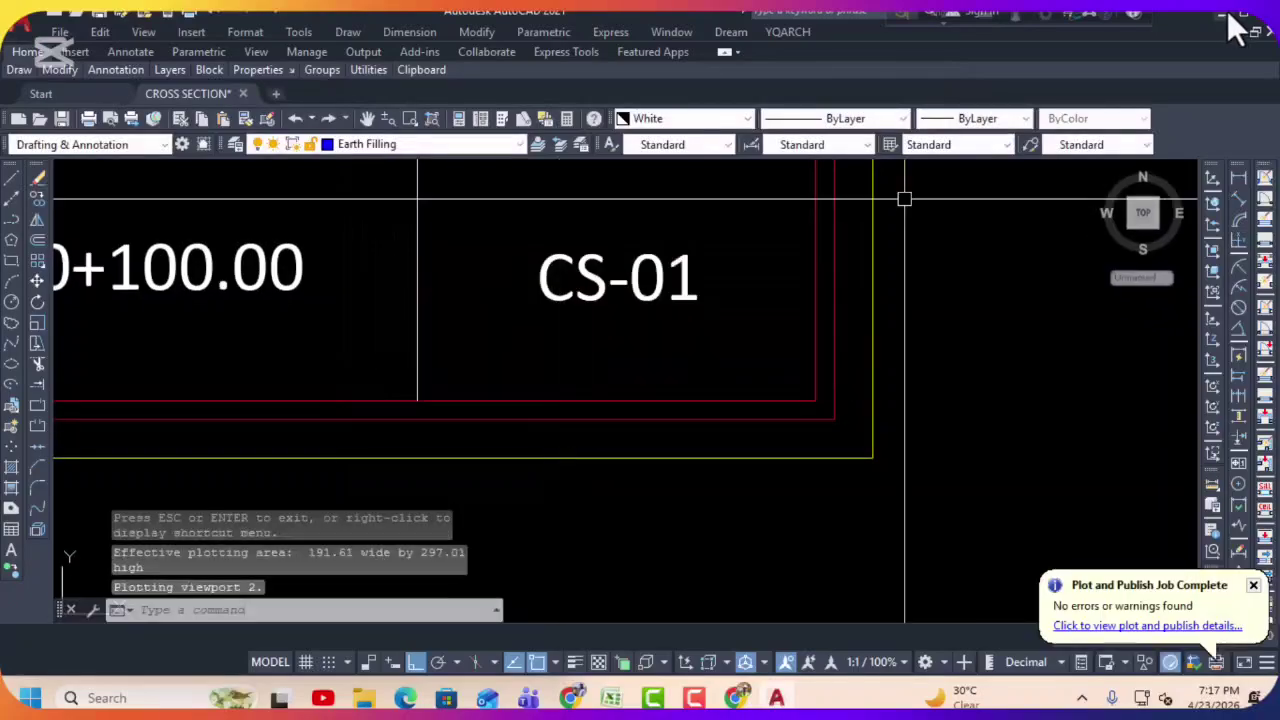
Step: Start another plot from the row of cross section sheets, reusing the previous plot's settings
{"action": "scroll", "coordinate": [528, 295], "scroll_direction": "down", "scroll_amount": 5}
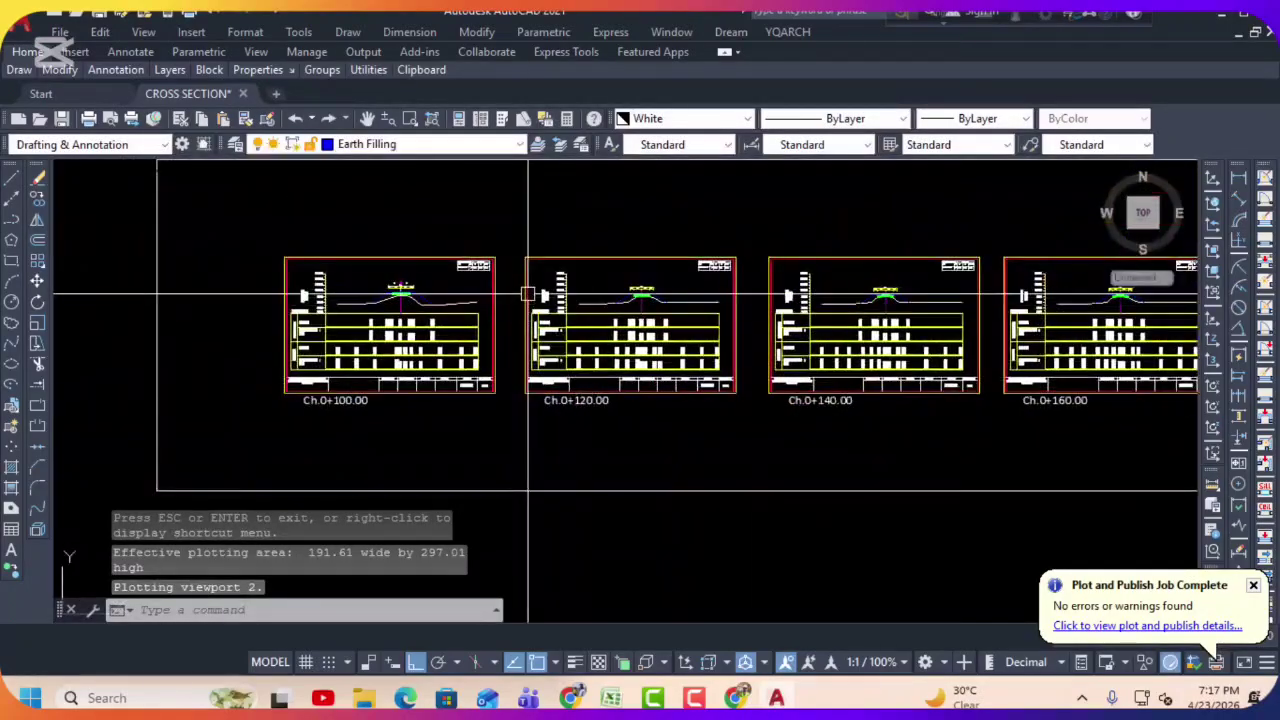
{"action": "key", "text": "ctrl+p"}
{"action": "left_click", "coordinate": [531, 151]}
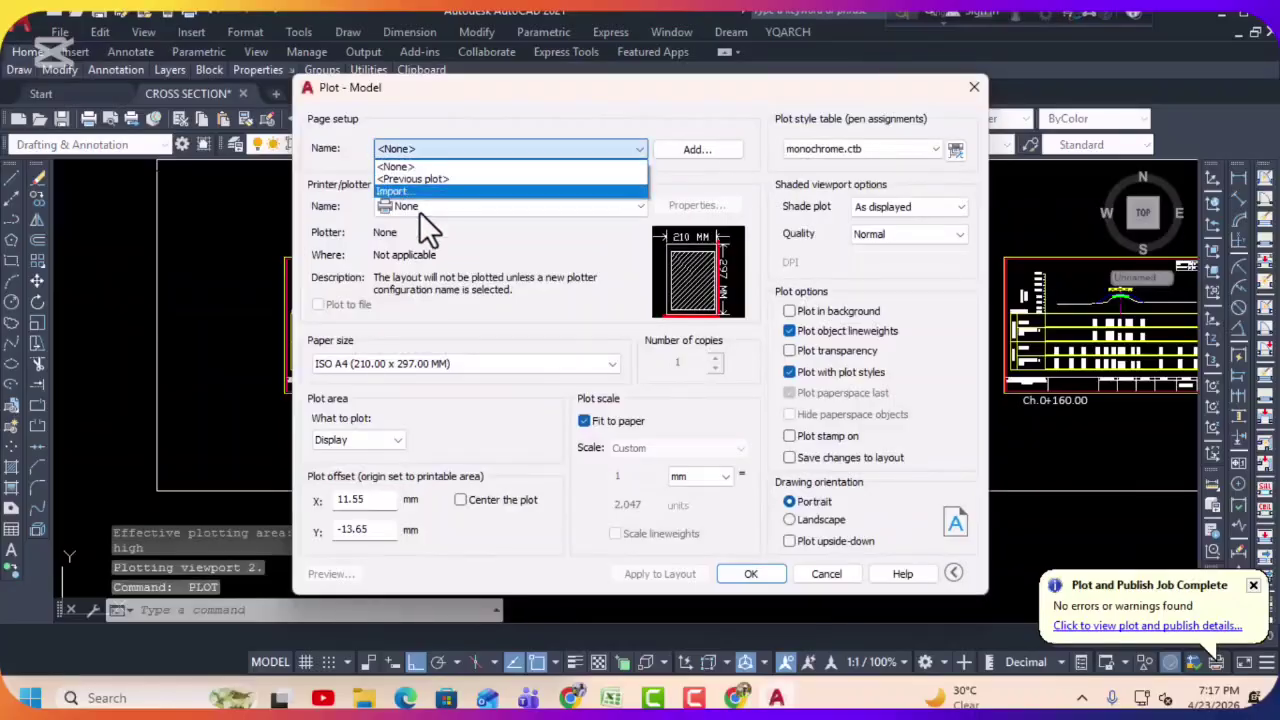
{"action": "left_click", "coordinate": [426, 179]}
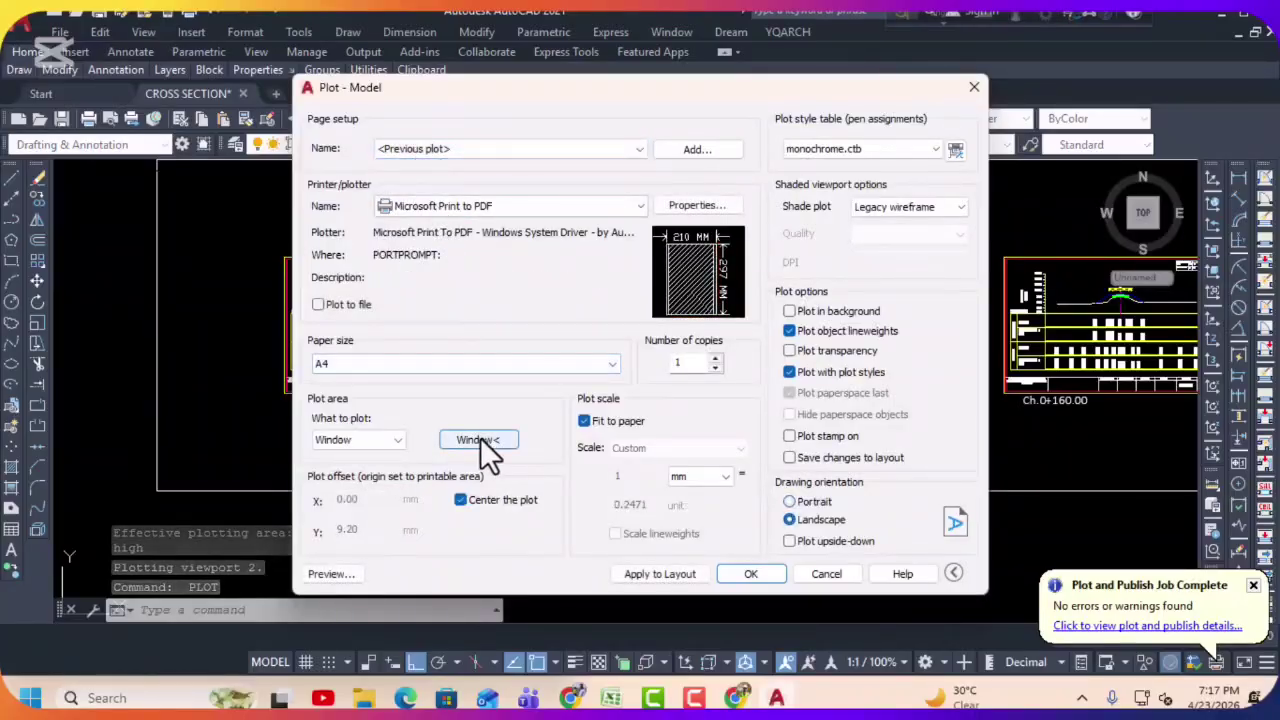
Step: Set the plot window to the outer yellow frame of the Ch.0+120.00 sheet, corner to corner
{"action": "left_click", "coordinate": [478, 440]}
{"action": "scroll", "coordinate": [565, 334], "scroll_direction": "up", "scroll_amount": 4}
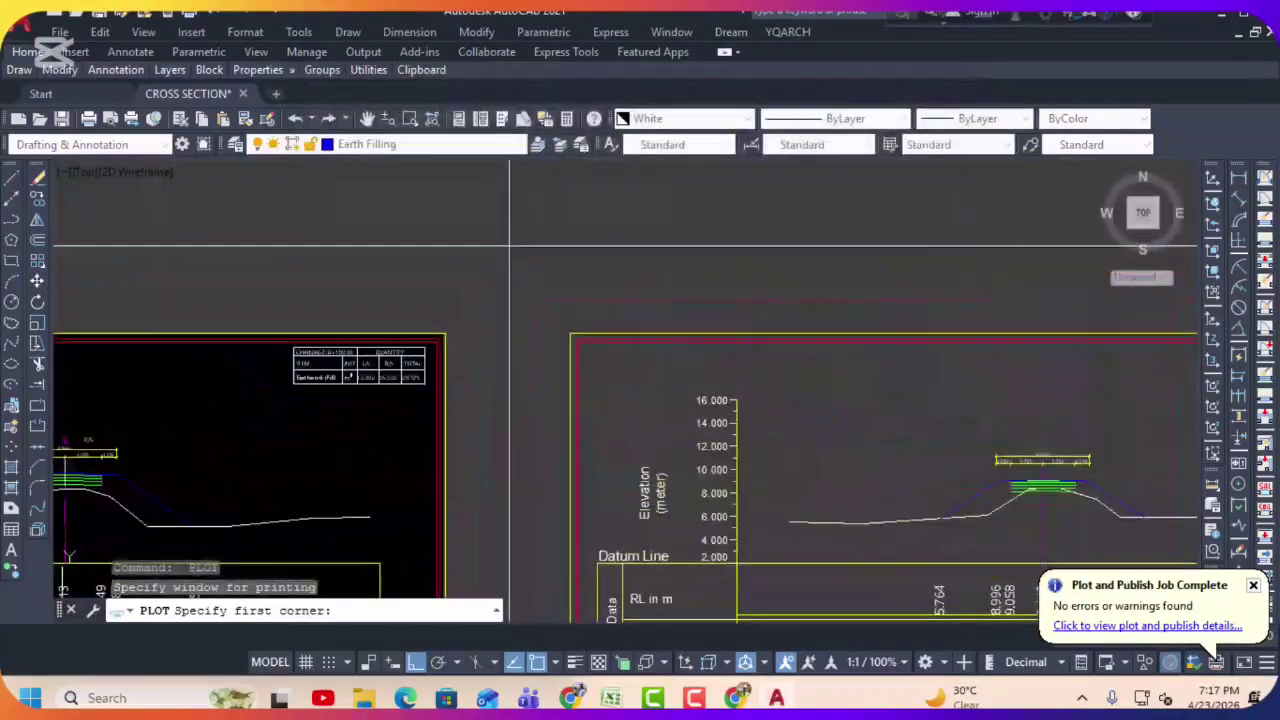
{"action": "left_click", "coordinate": [570, 334]}
{"action": "scroll", "coordinate": [714, 400], "scroll_direction": "down", "scroll_amount": 4}
{"action": "scroll", "coordinate": [825, 510], "scroll_direction": "up", "scroll_amount": 5}
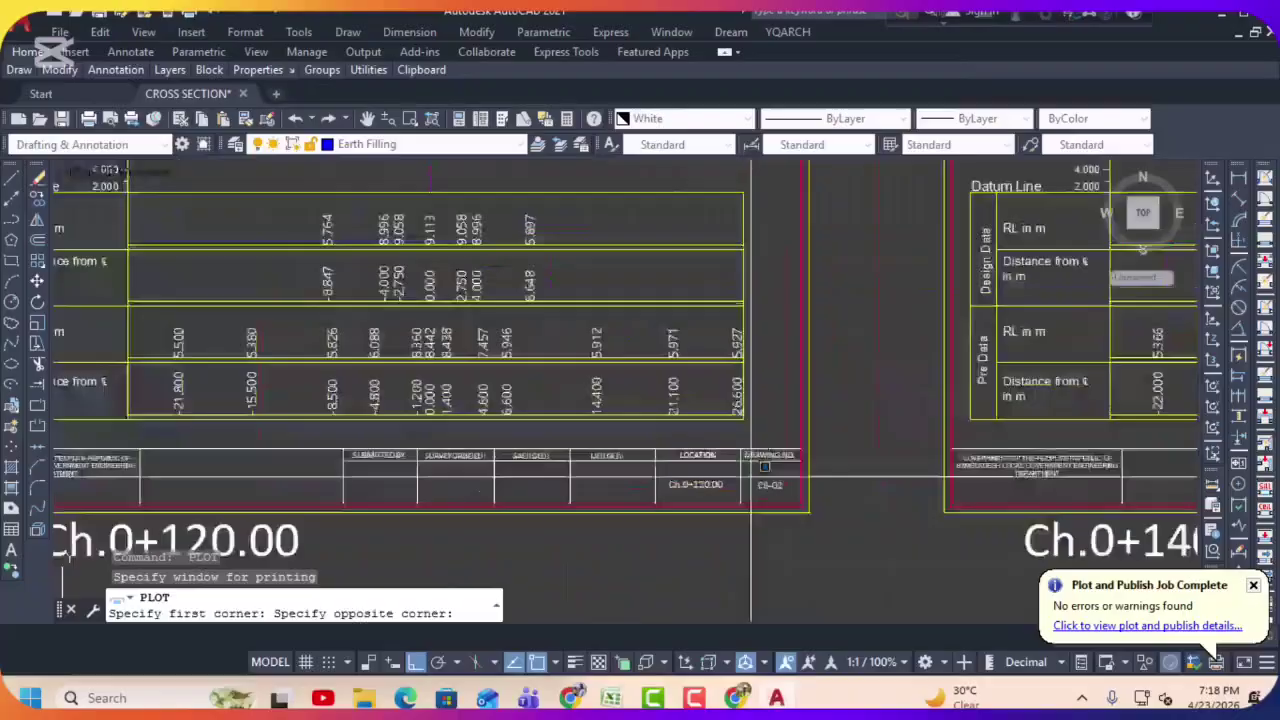
{"action": "left_click", "coordinate": [814, 507]}
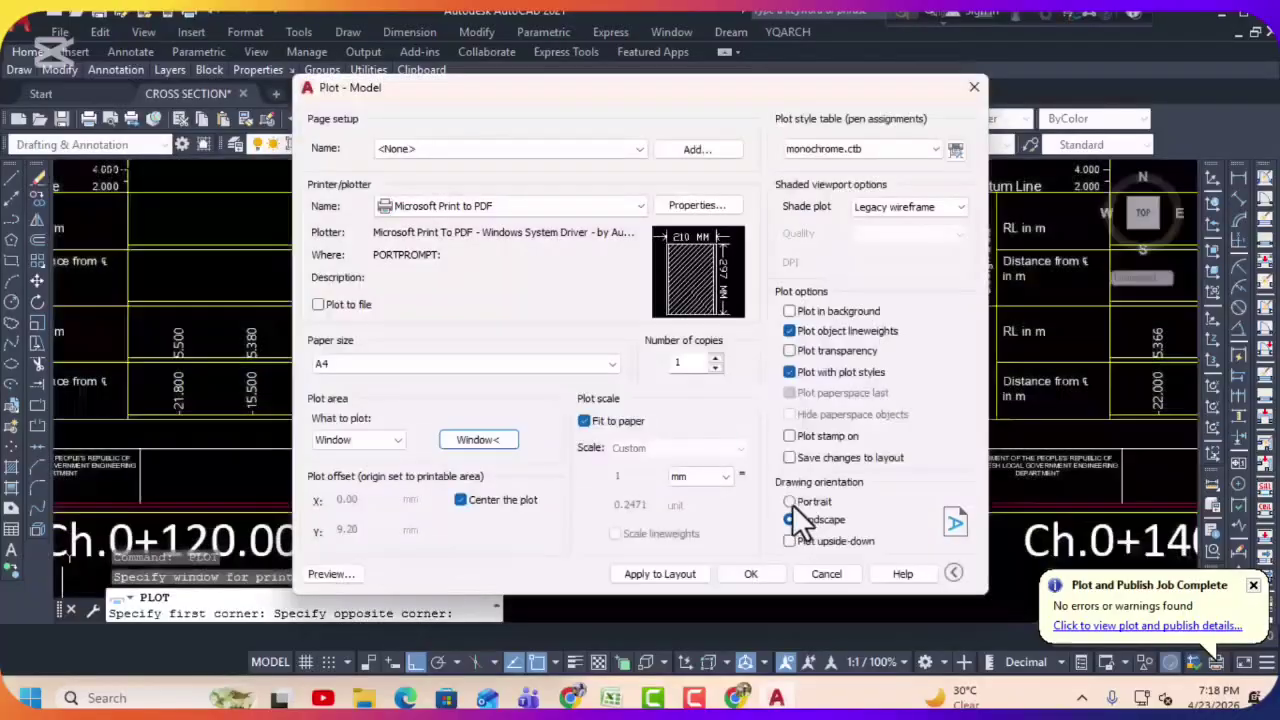
Step: Preview the Ch.0+120.00 sheet and plot it to a PDF file named 0+120 on the Desktop
{"action": "left_click", "coordinate": [328, 575]}
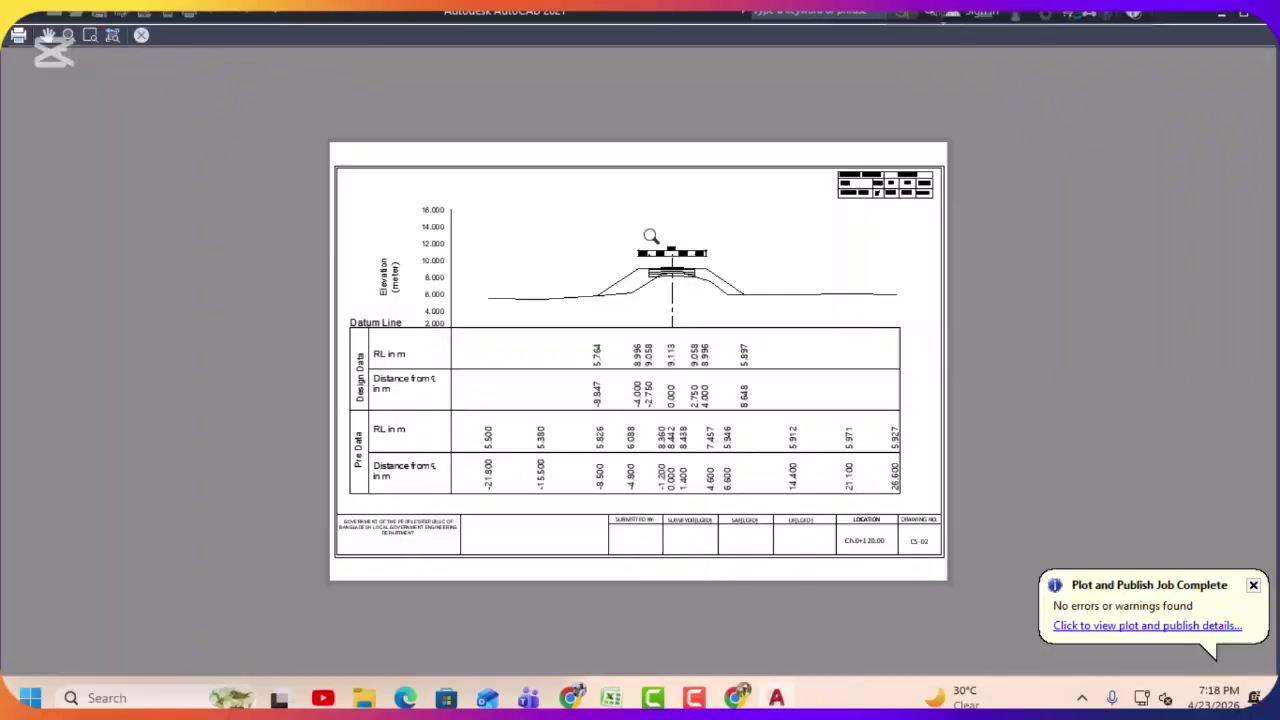
{"action": "right_click", "coordinate": [686, 242]}
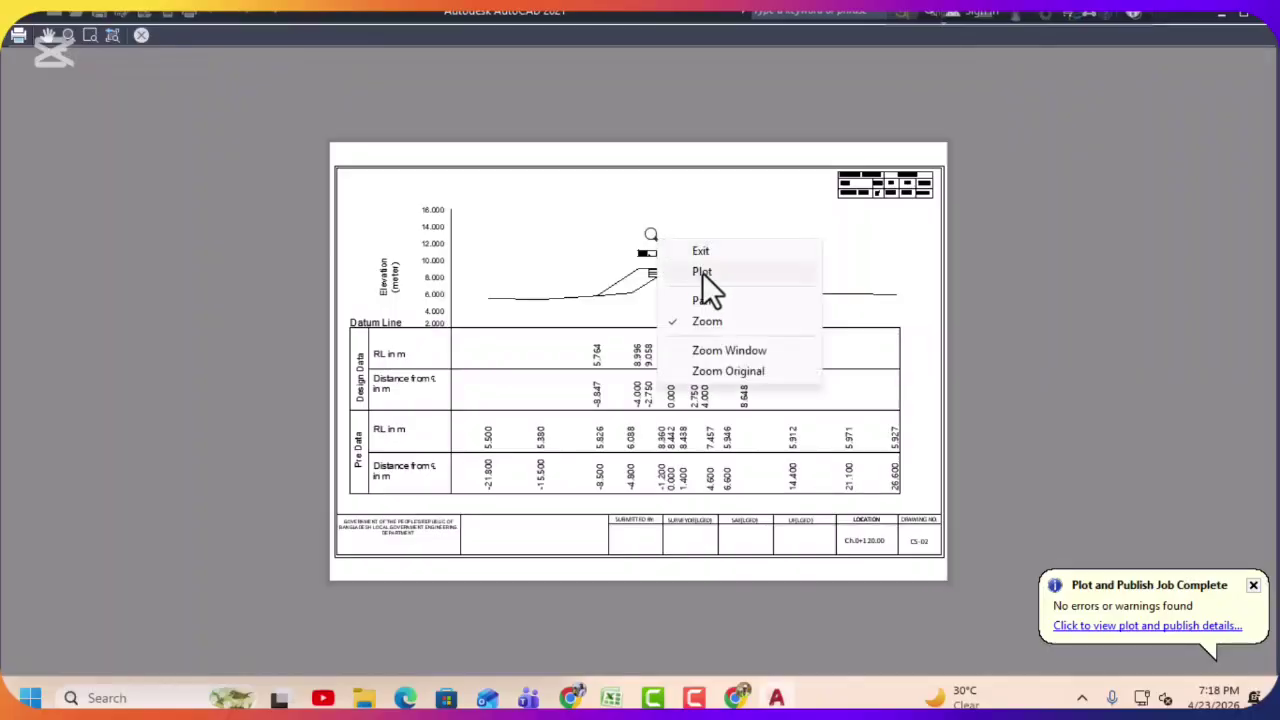
{"action": "left_click", "coordinate": [706, 272]}
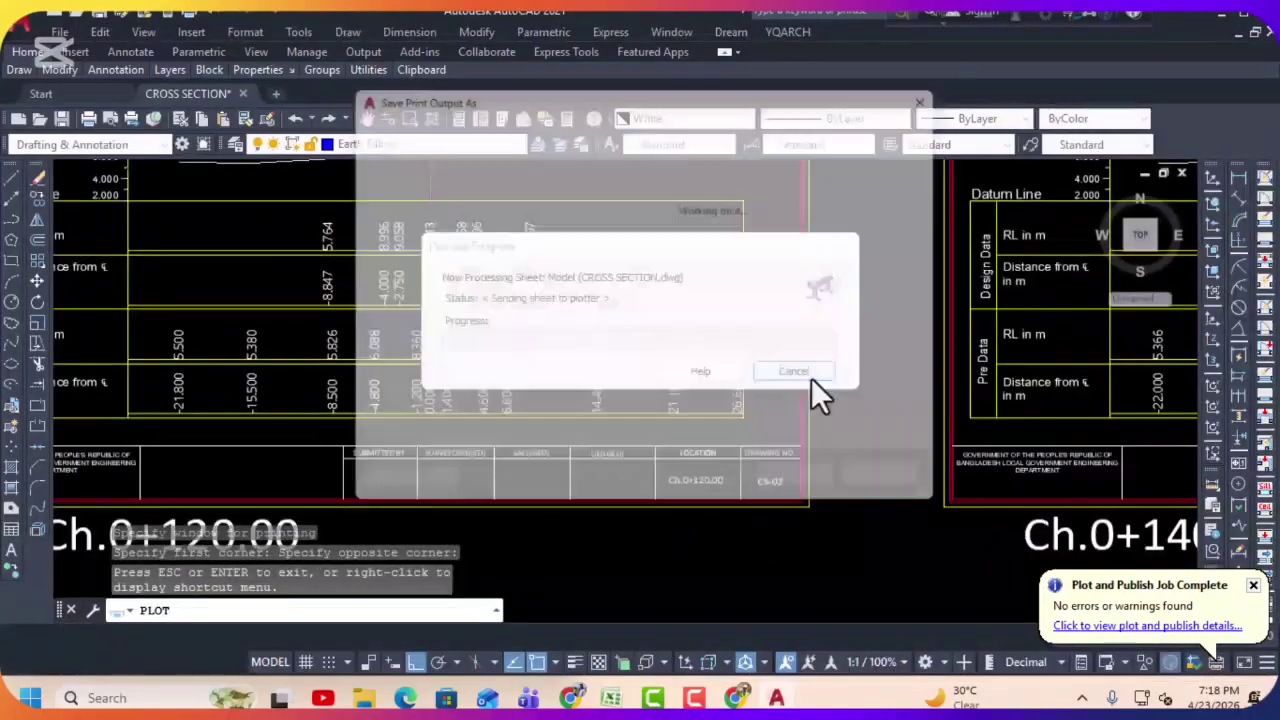
{"action": "type", "text": "0+120"}
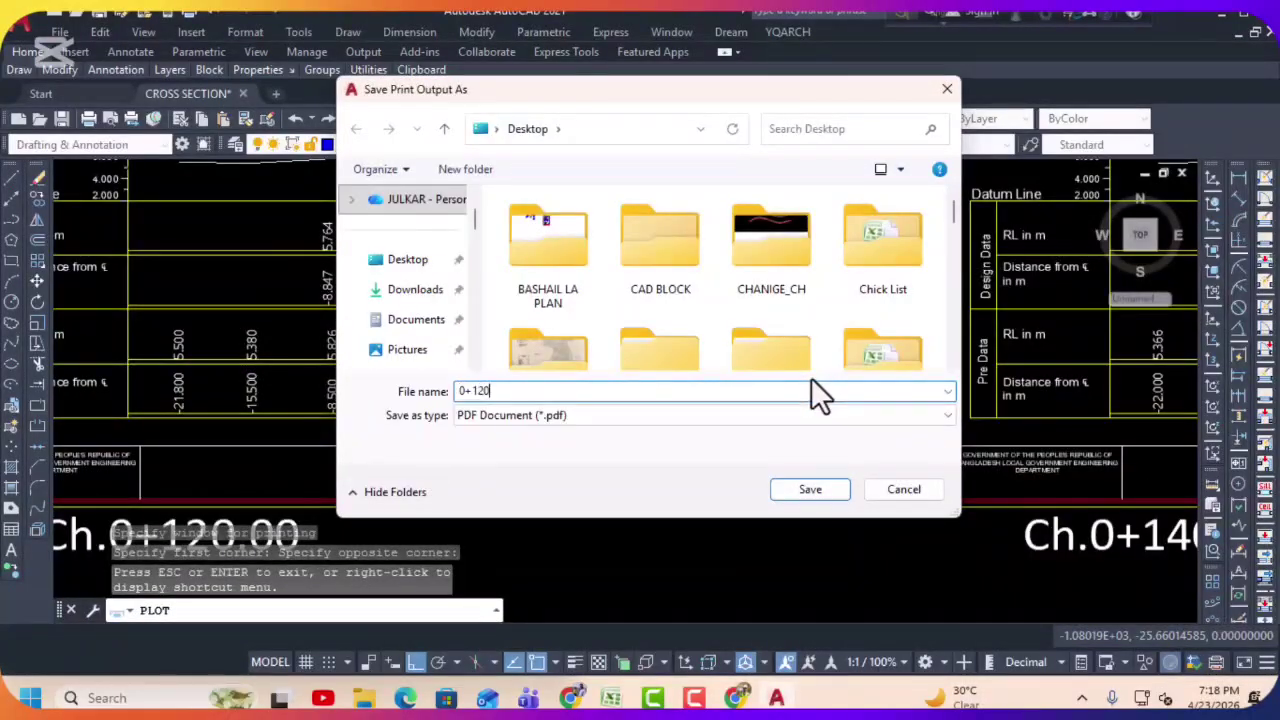
{"action": "left_click", "coordinate": [810, 489]}
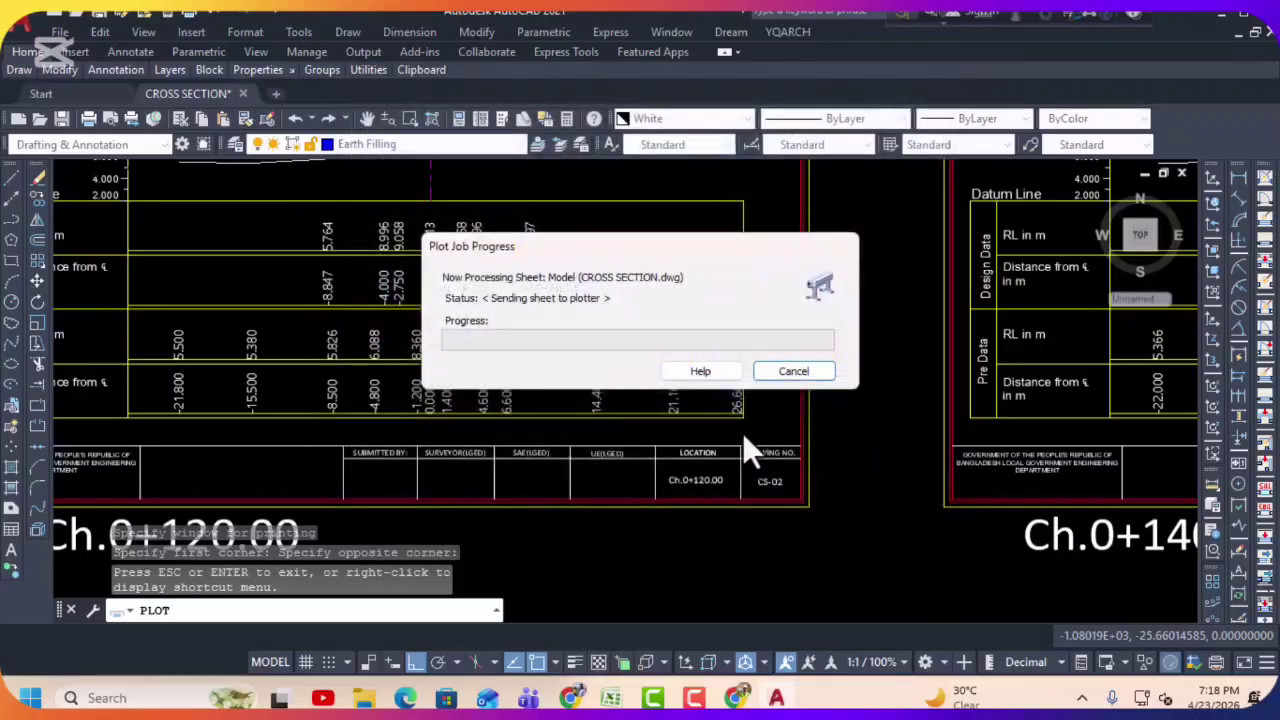
Step: Start another plot with the previous plot's settings and window the outer frame of the Ch.0+140.00 sheet
{"action": "scroll", "coordinate": [732, 424], "scroll_direction": "down", "scroll_amount": 4}
{"action": "middle_click_drag", "start_coordinate": [732, 424], "coordinate": [430, 434]}
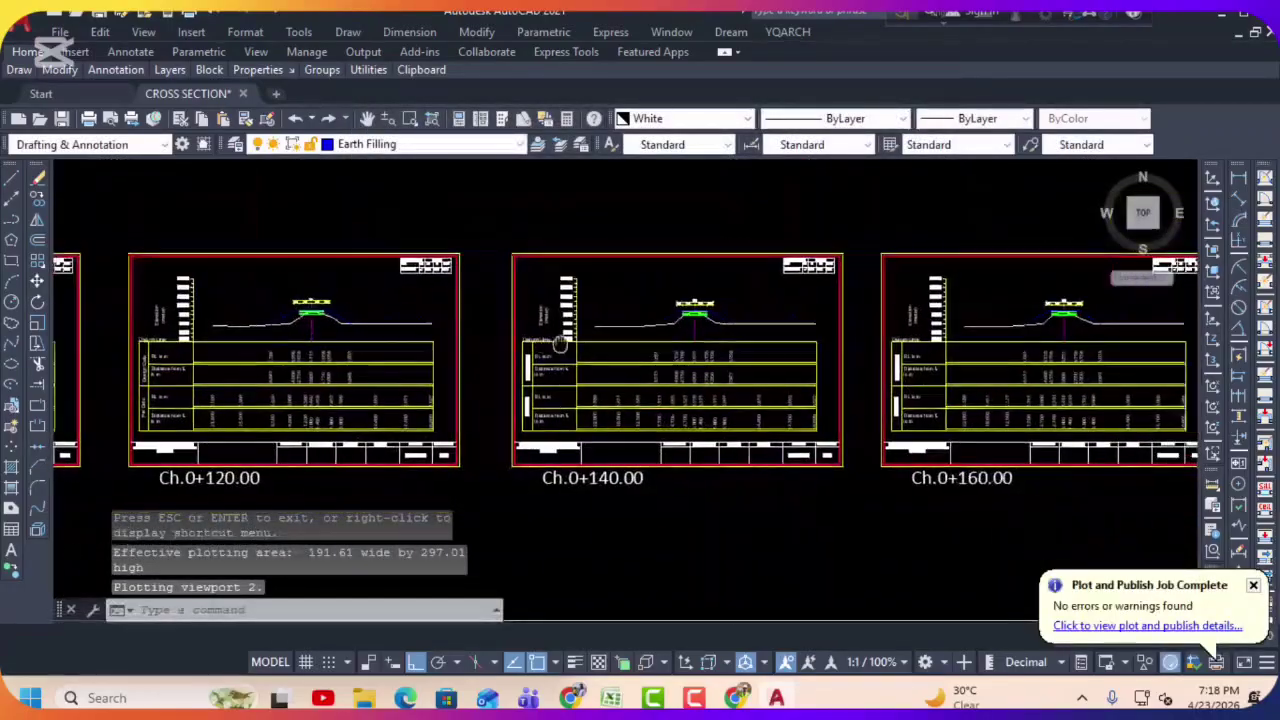
{"action": "key", "text": "ctrl+p"}
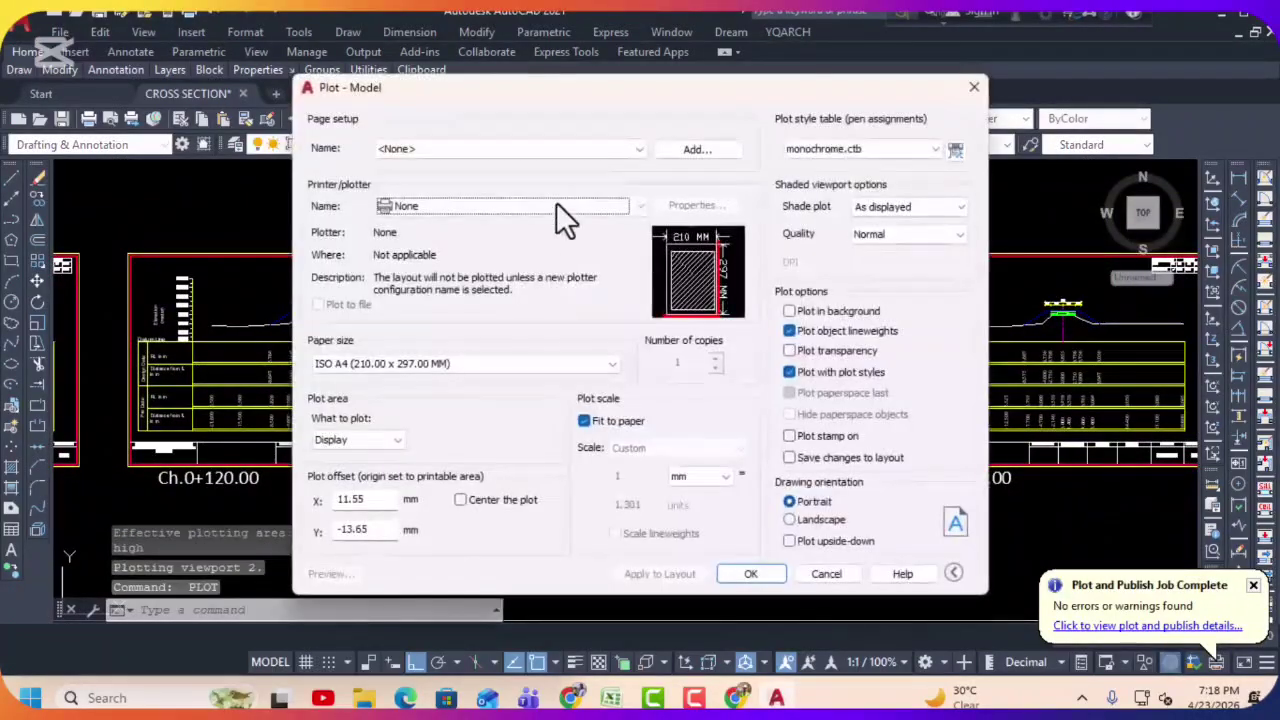
{"action": "left_click", "coordinate": [535, 147]}
{"action": "left_click", "coordinate": [458, 178]}
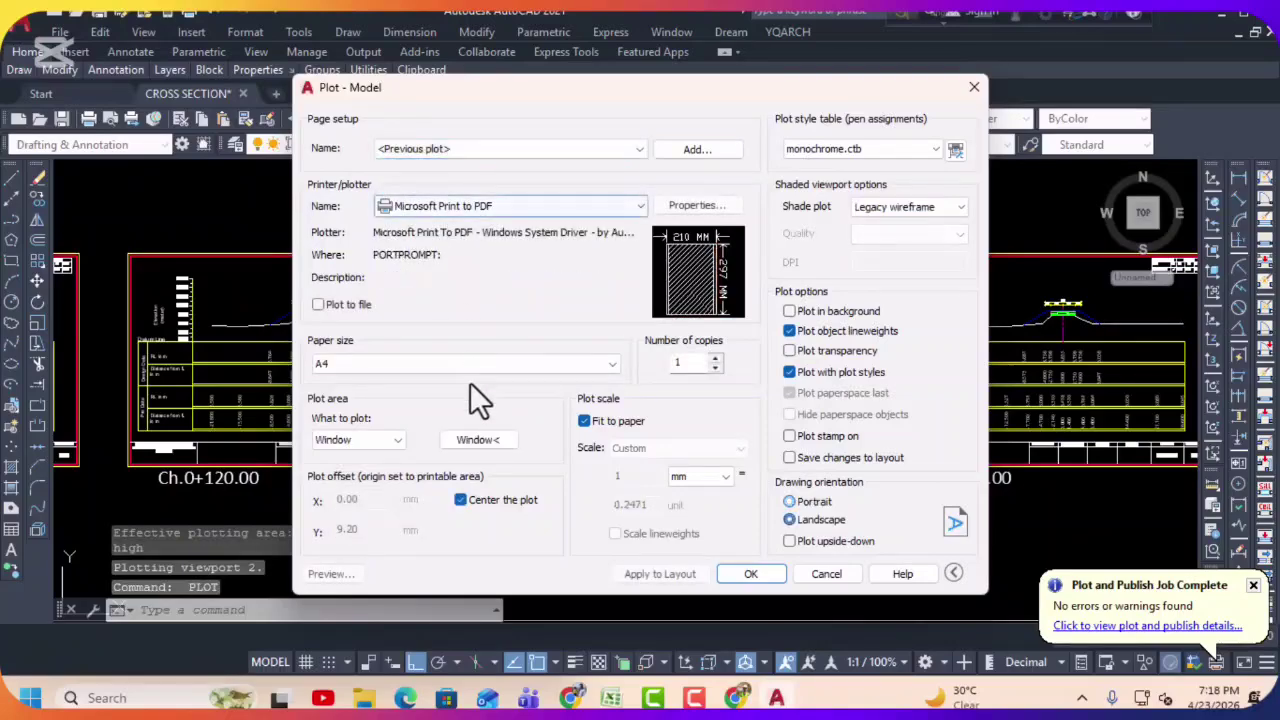
{"action": "left_click", "coordinate": [476, 444]}
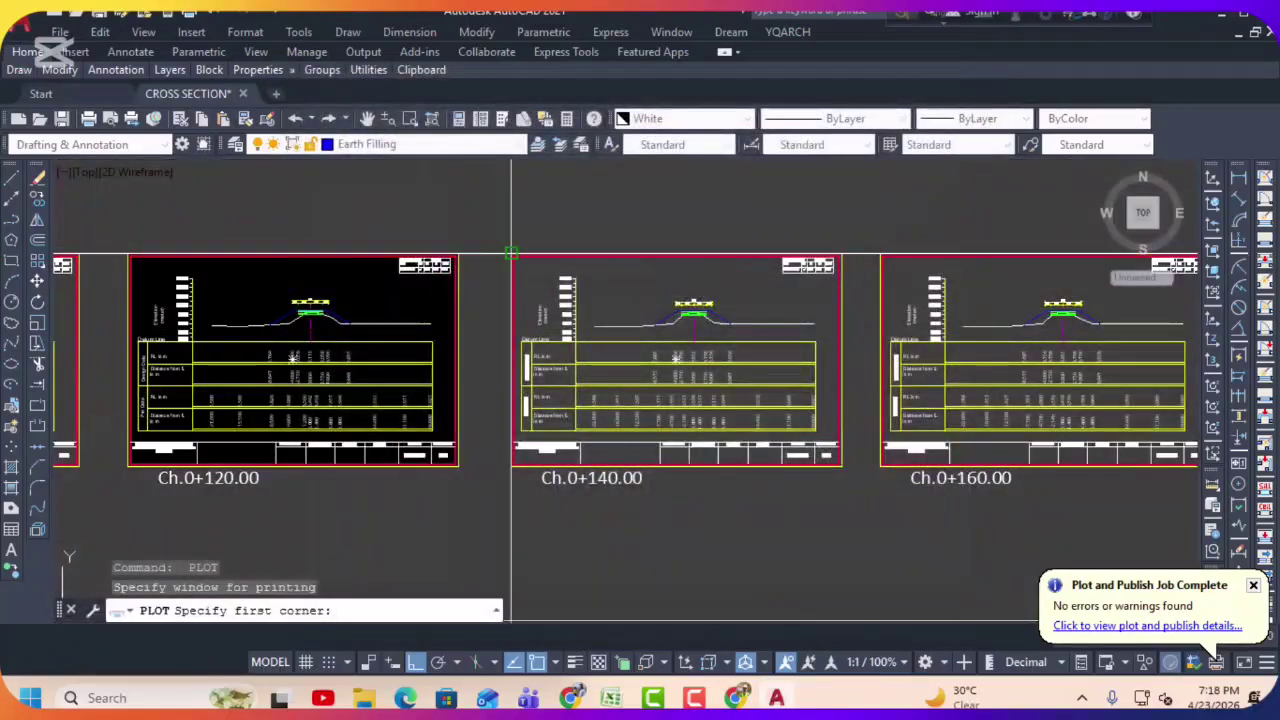
{"action": "left_click", "coordinate": [511, 254]}
{"action": "left_click", "coordinate": [842, 466]}
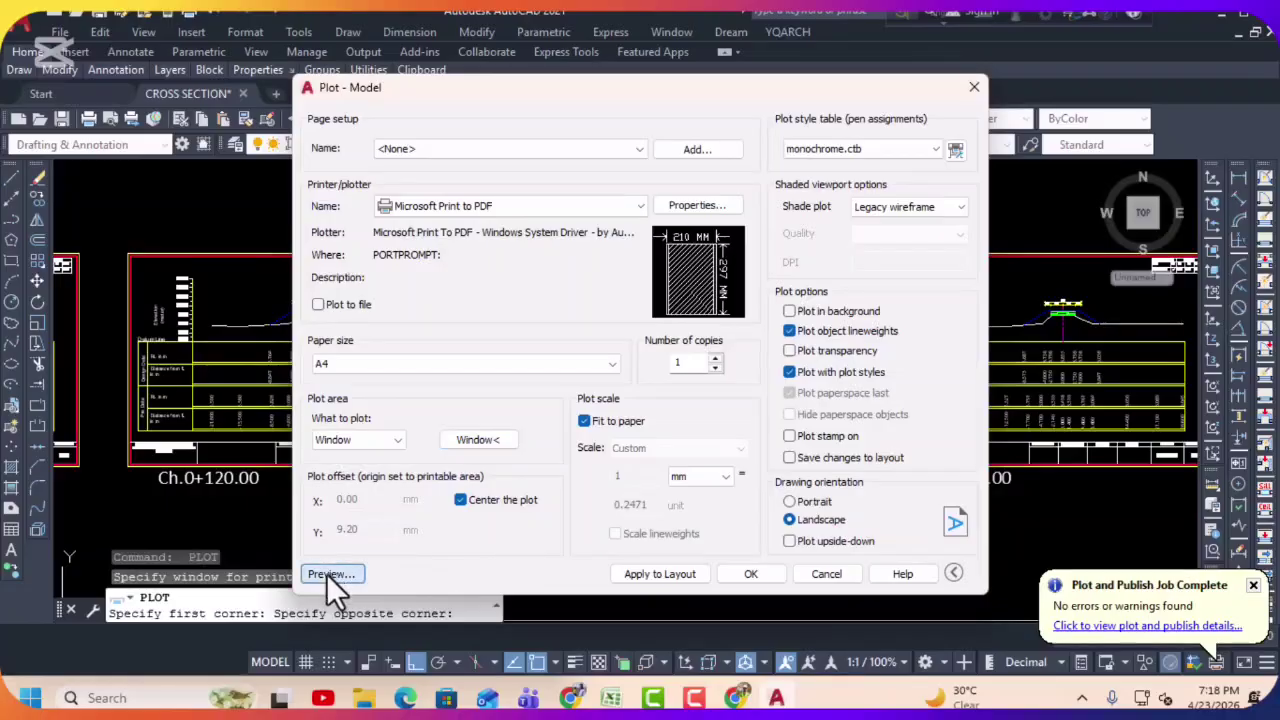
Step: Preview the Ch.0+140.00 sheet and plot it to a PDF file named 0+140 on the Desktop
{"action": "left_click", "coordinate": [330, 574]}
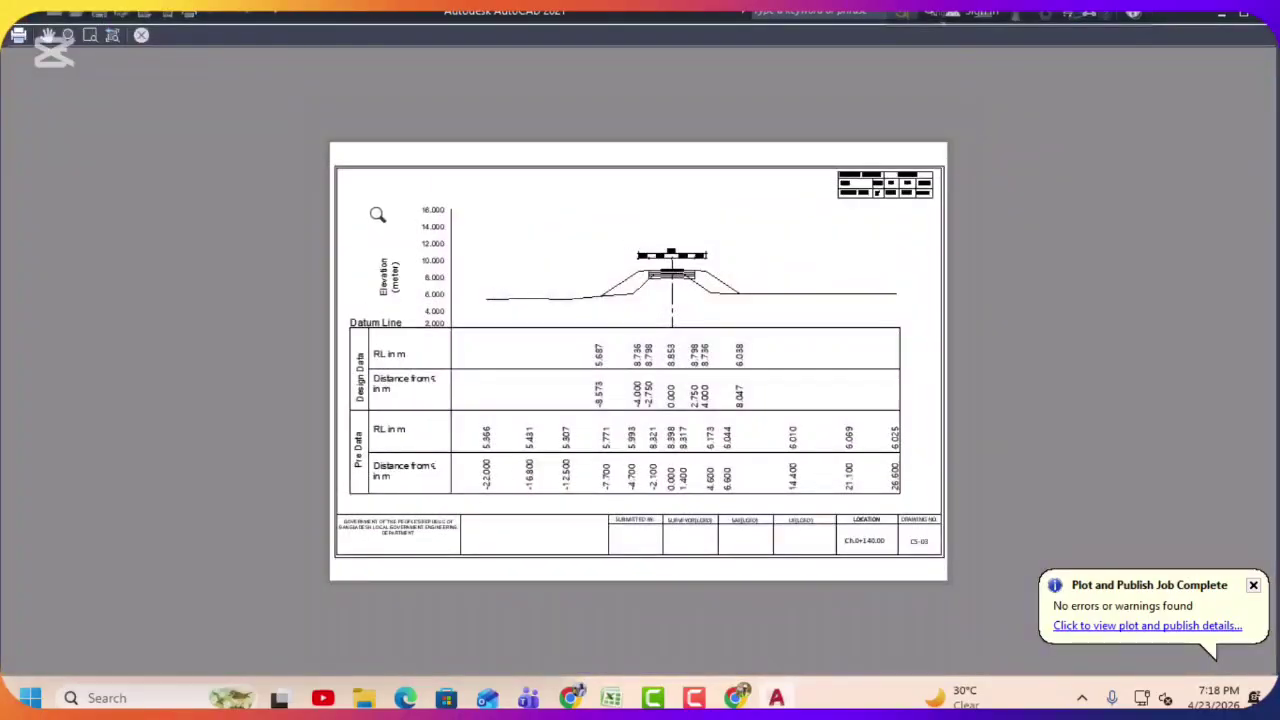
{"action": "right_click", "coordinate": [697, 251]}
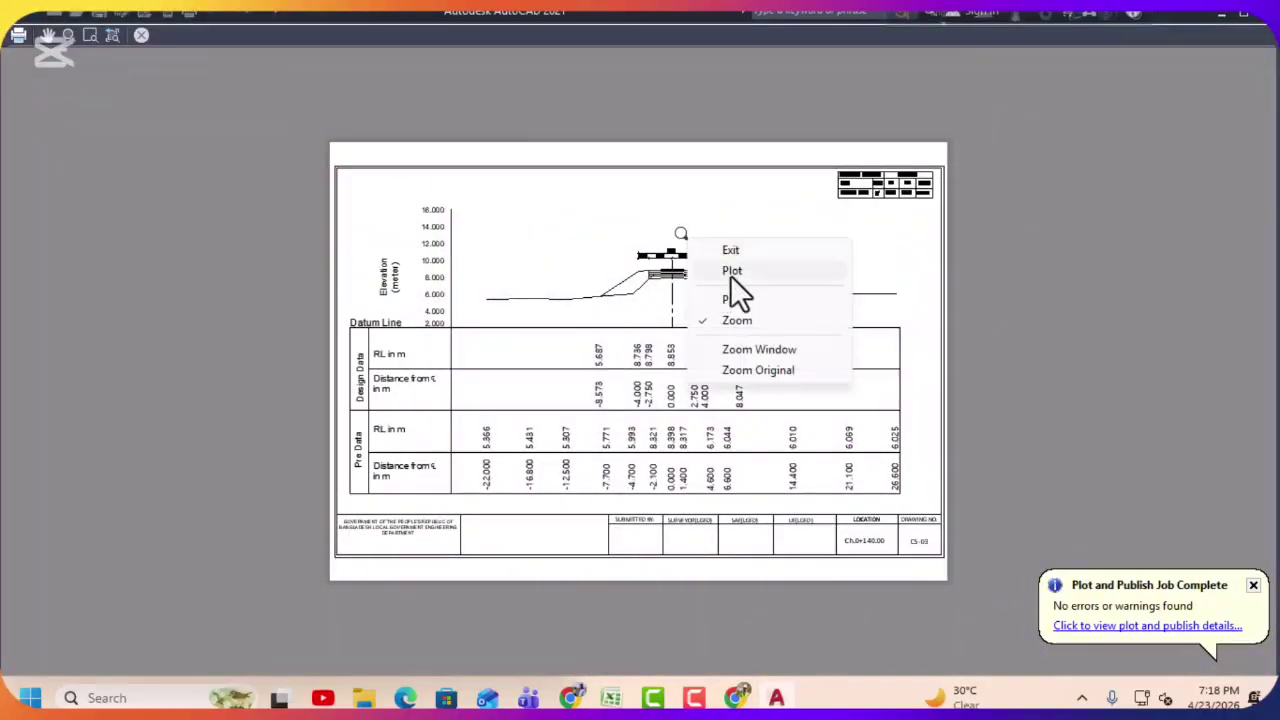
{"action": "left_click", "coordinate": [731, 272]}
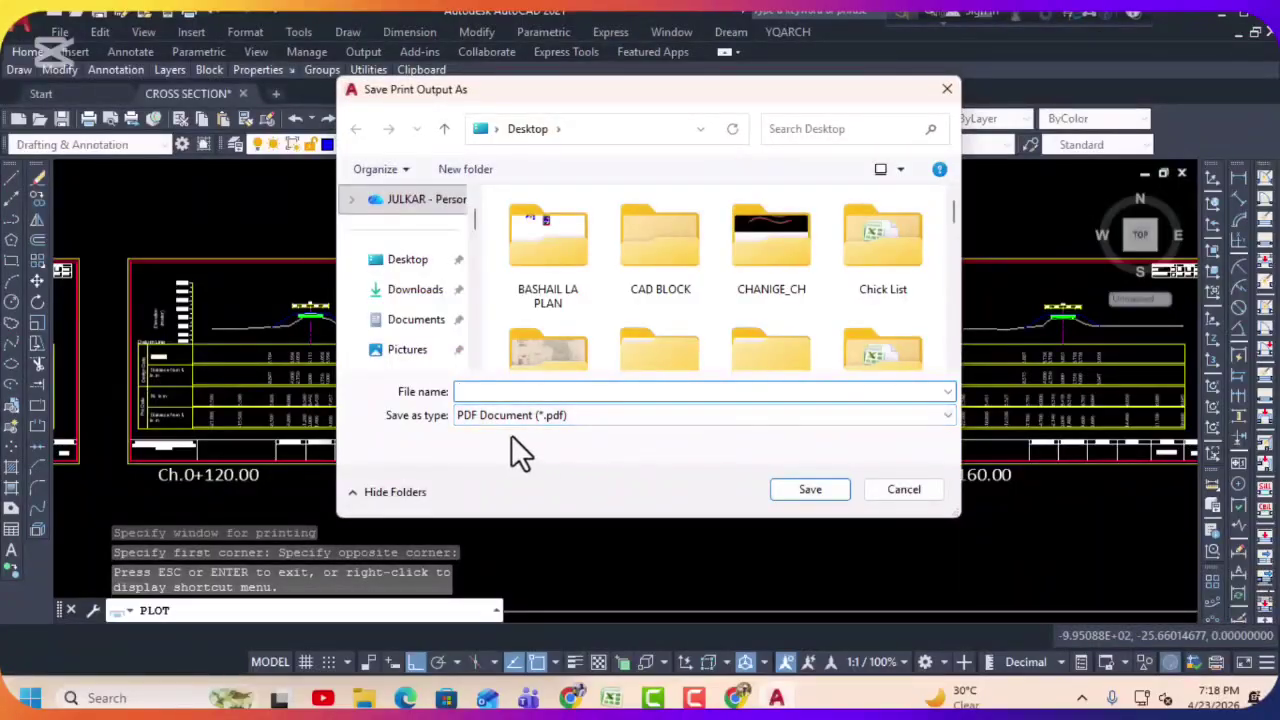
{"action": "type", "text": "0+"}
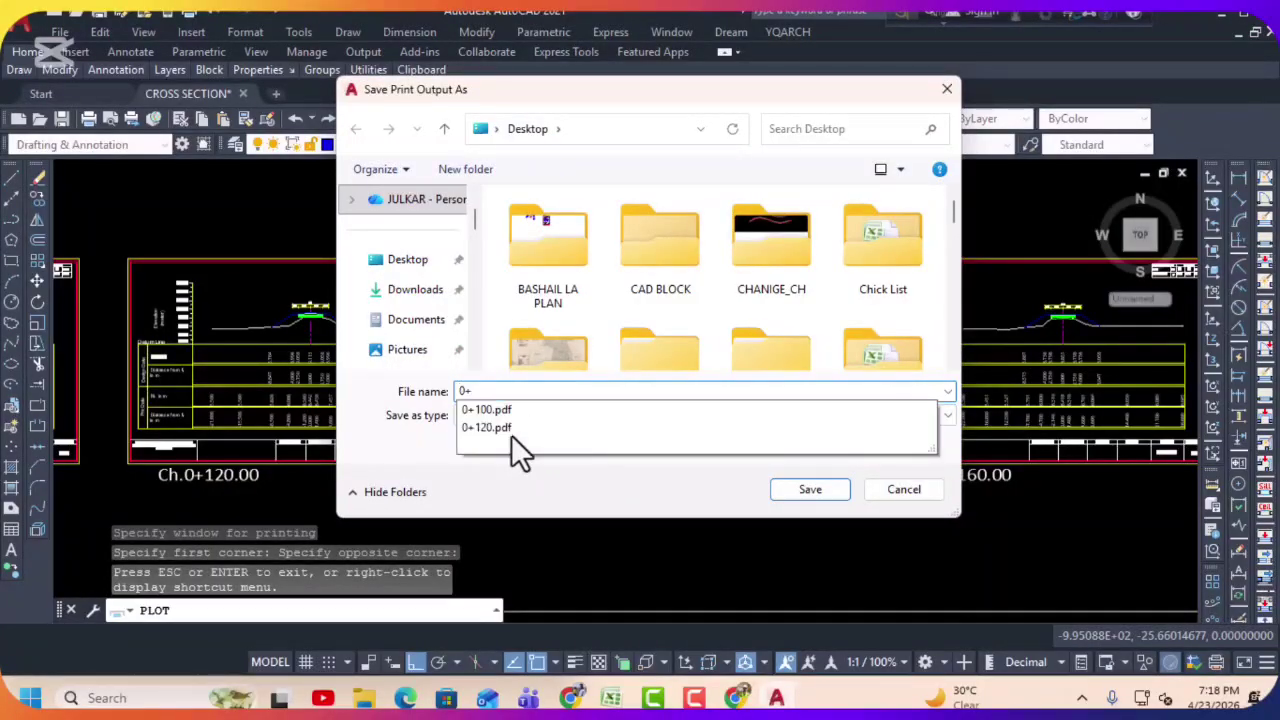
{"action": "type", "text": "140"}
{"action": "key", "text": "Return"}
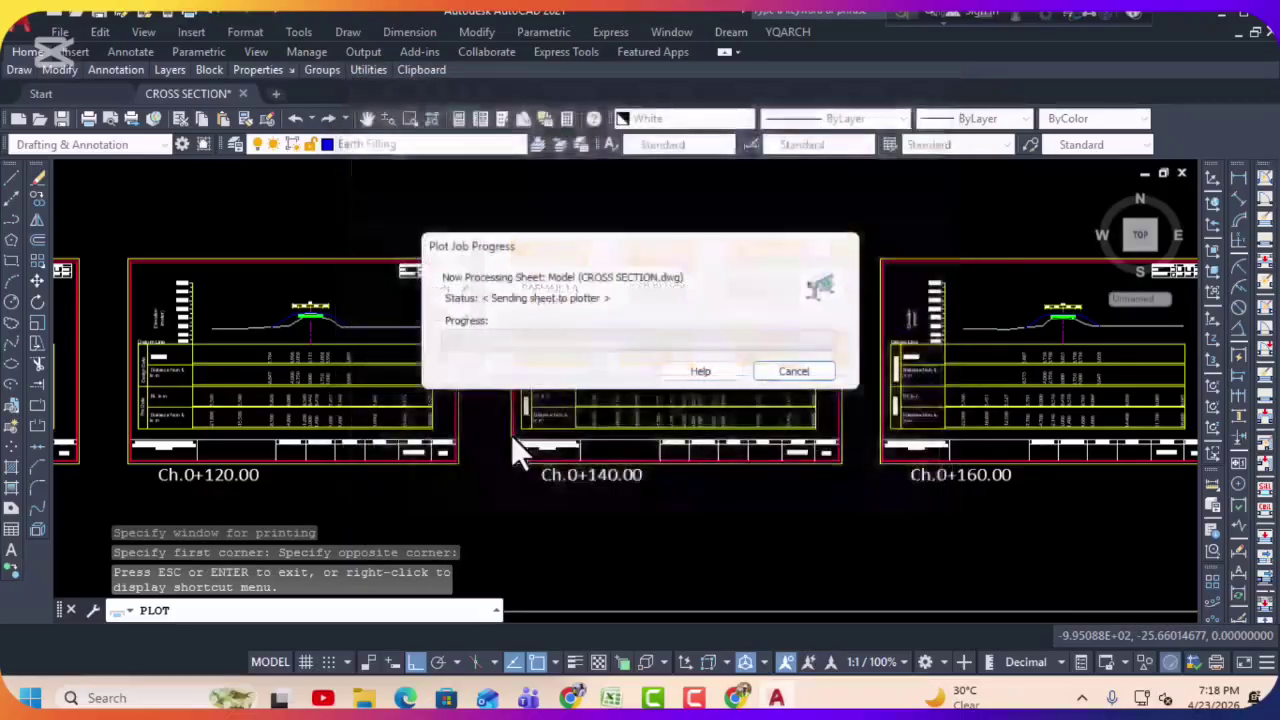
Step: Minimize the open windows to reach the desktop, open the 0+100 PDF in Adobe Acrobat and look through its page
{"action": "left_click", "coordinate": [1222, 14]}
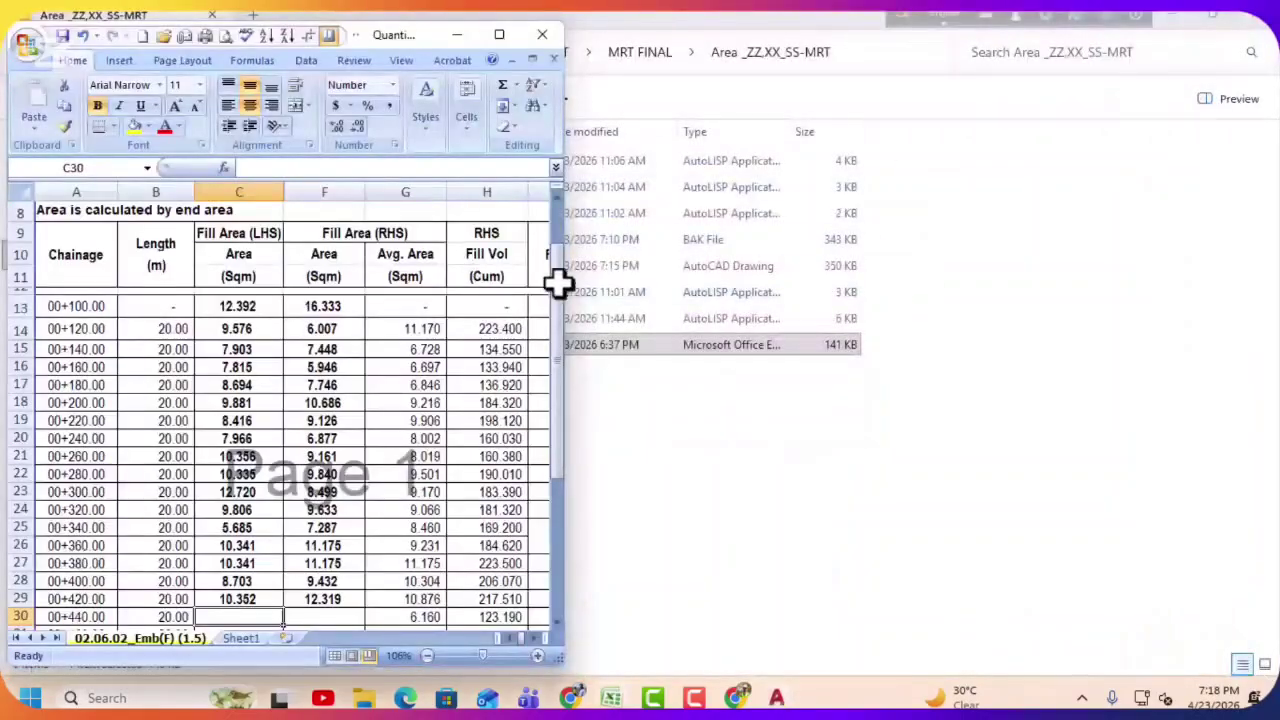
{"action": "left_click", "coordinate": [1184, 21]}
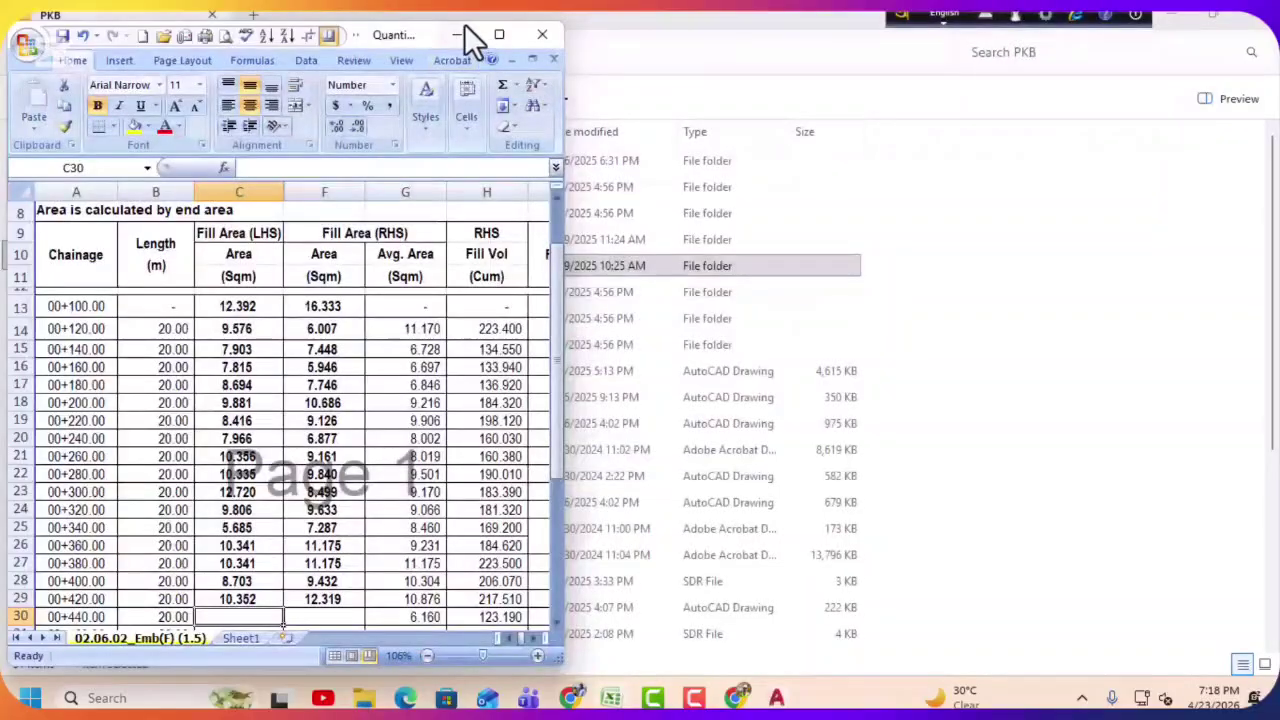
{"action": "left_click", "coordinate": [459, 35]}
{"action": "left_click", "coordinate": [1166, 16]}
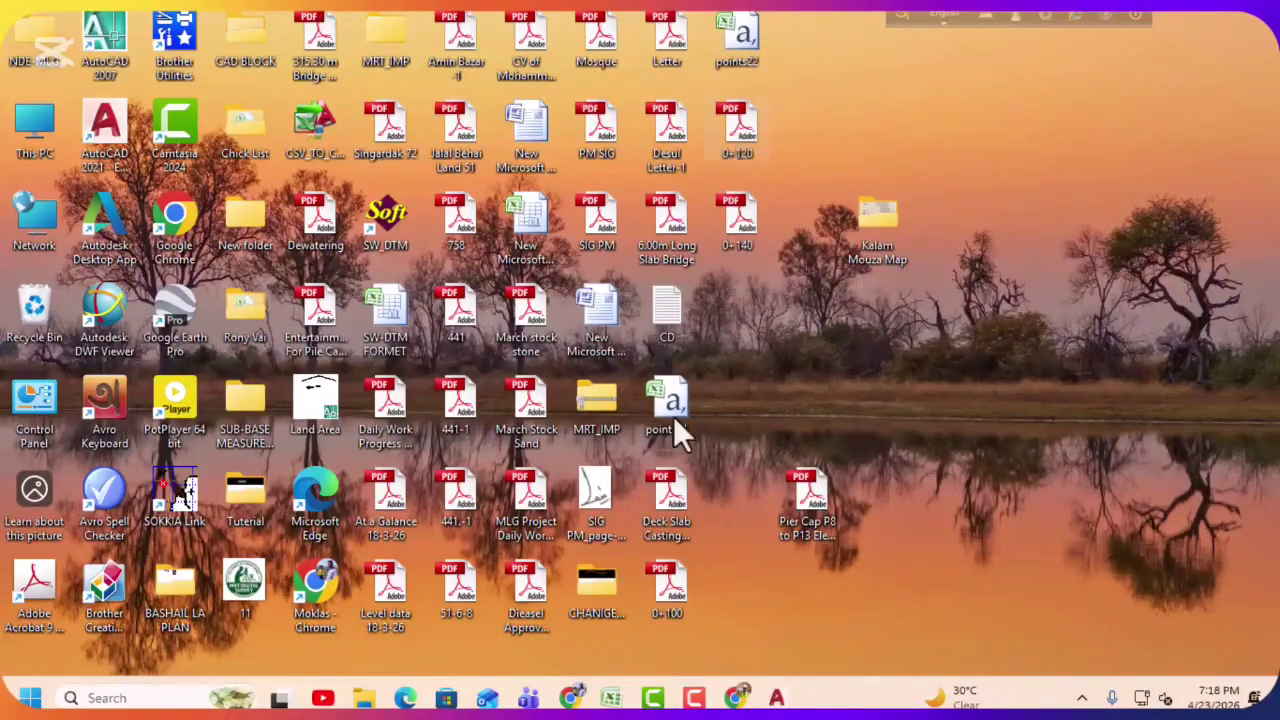
{"action": "double_click", "coordinate": [667, 588]}
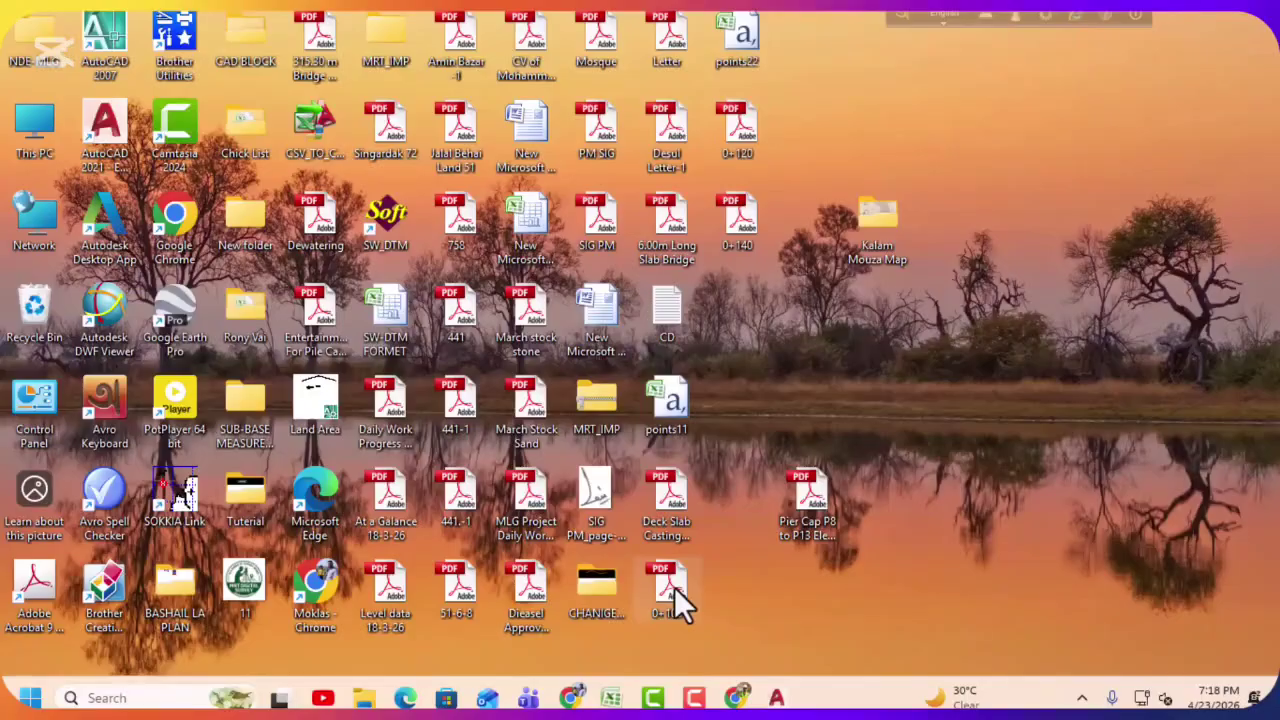
{"action": "scroll", "coordinate": [640, 380], "scroll_direction": "down", "scroll_amount": 1}
{"action": "scroll", "coordinate": [640, 392], "scroll_direction": "down", "scroll_amount": 10}
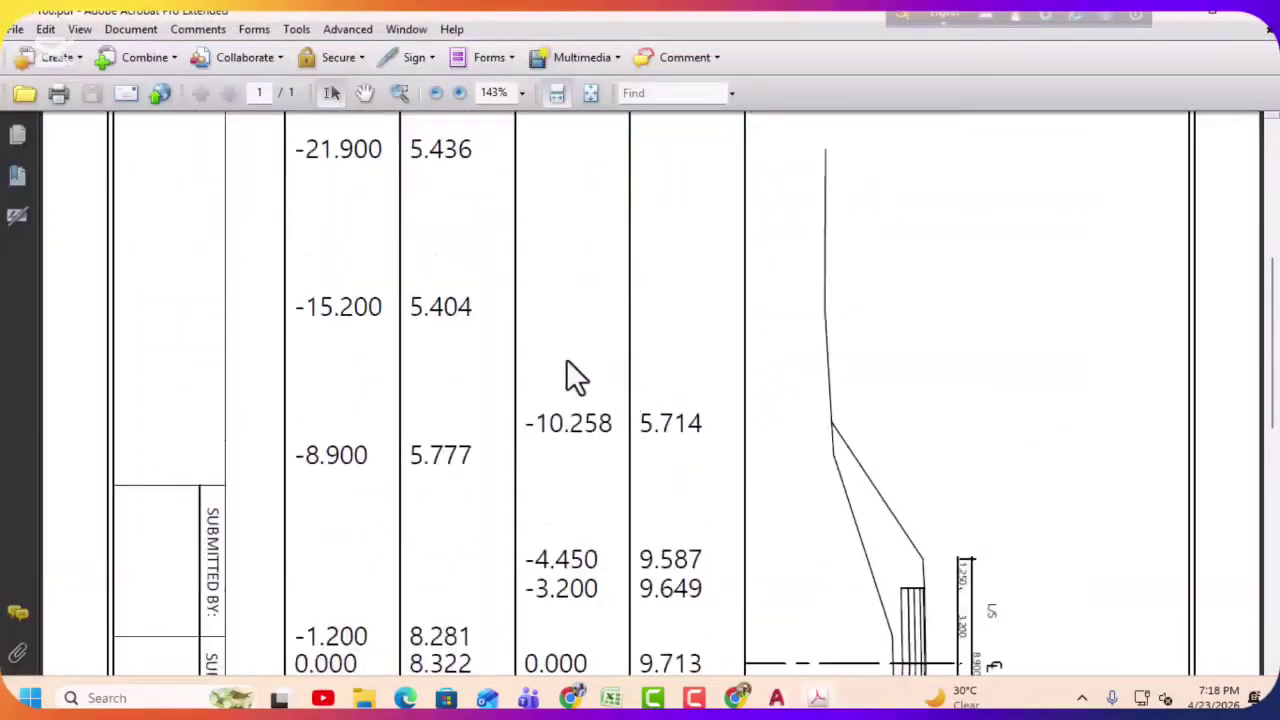
Step: Insert the 0+120 PDF from the Desktop after page 1 of the 0+100 document
{"action": "left_click", "coordinate": [134, 33]}
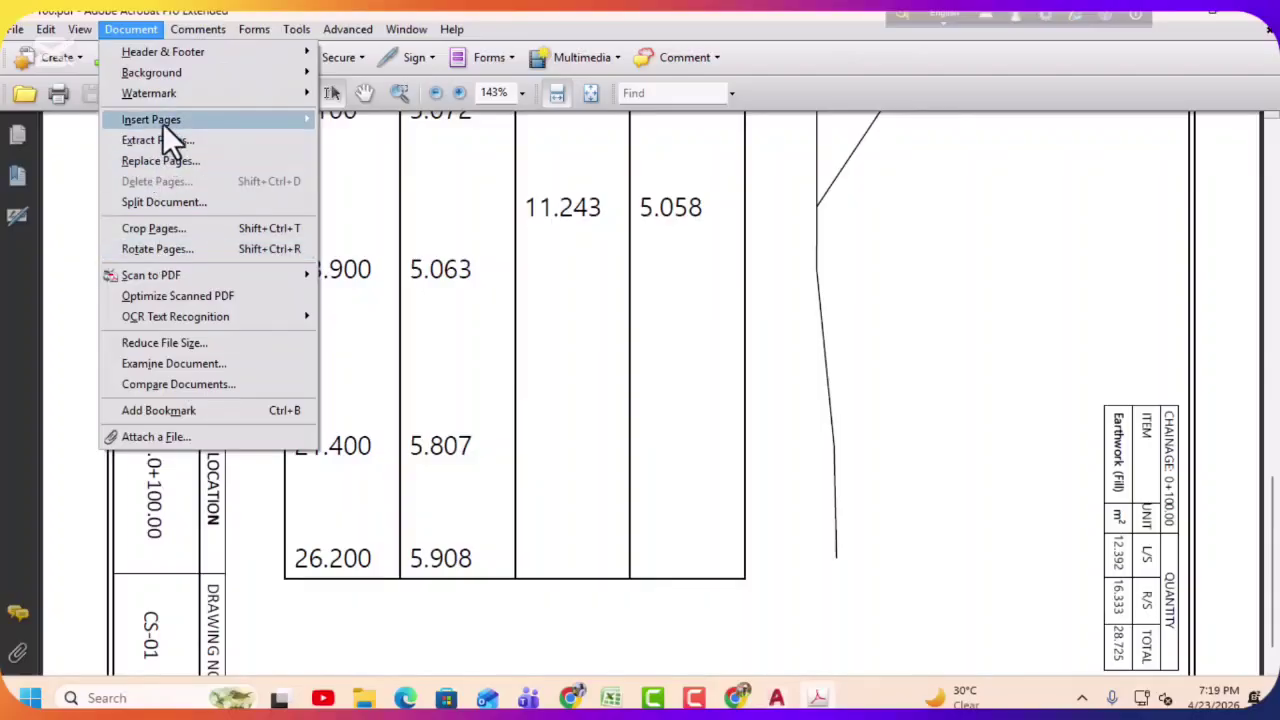
{"action": "left_click", "coordinate": [346, 117]}
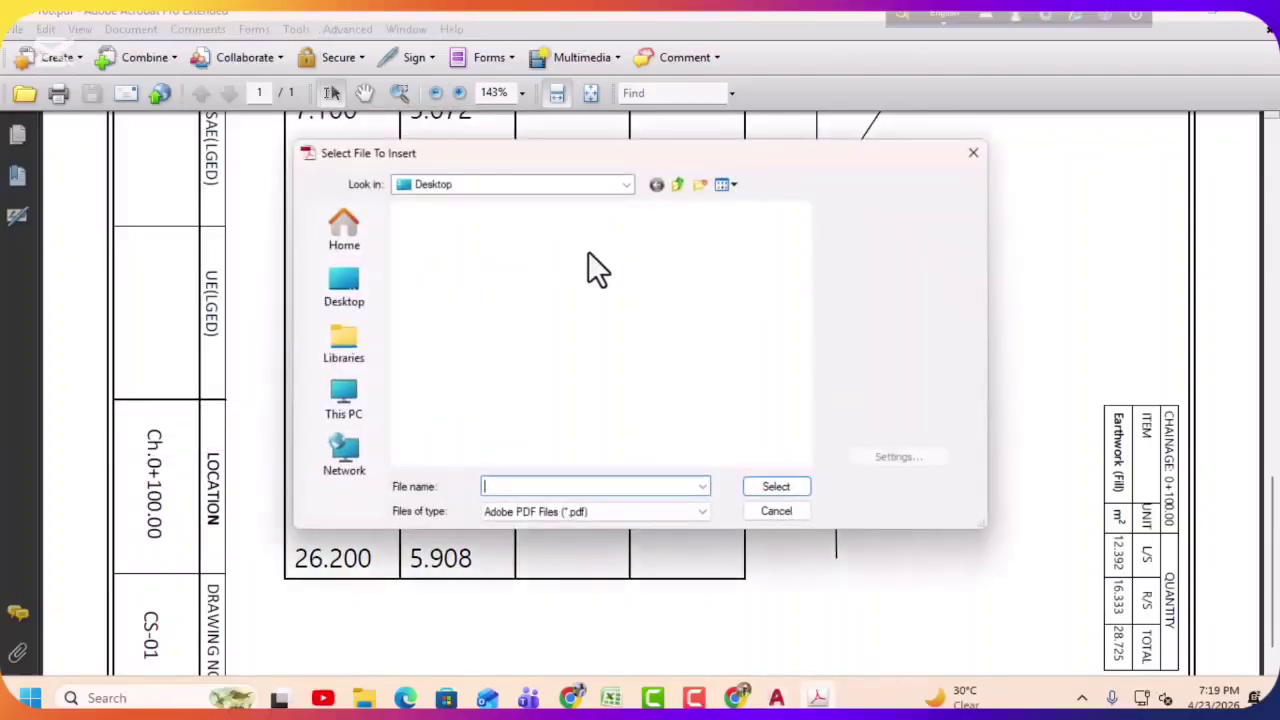
{"action": "left_click", "coordinate": [563, 385]}
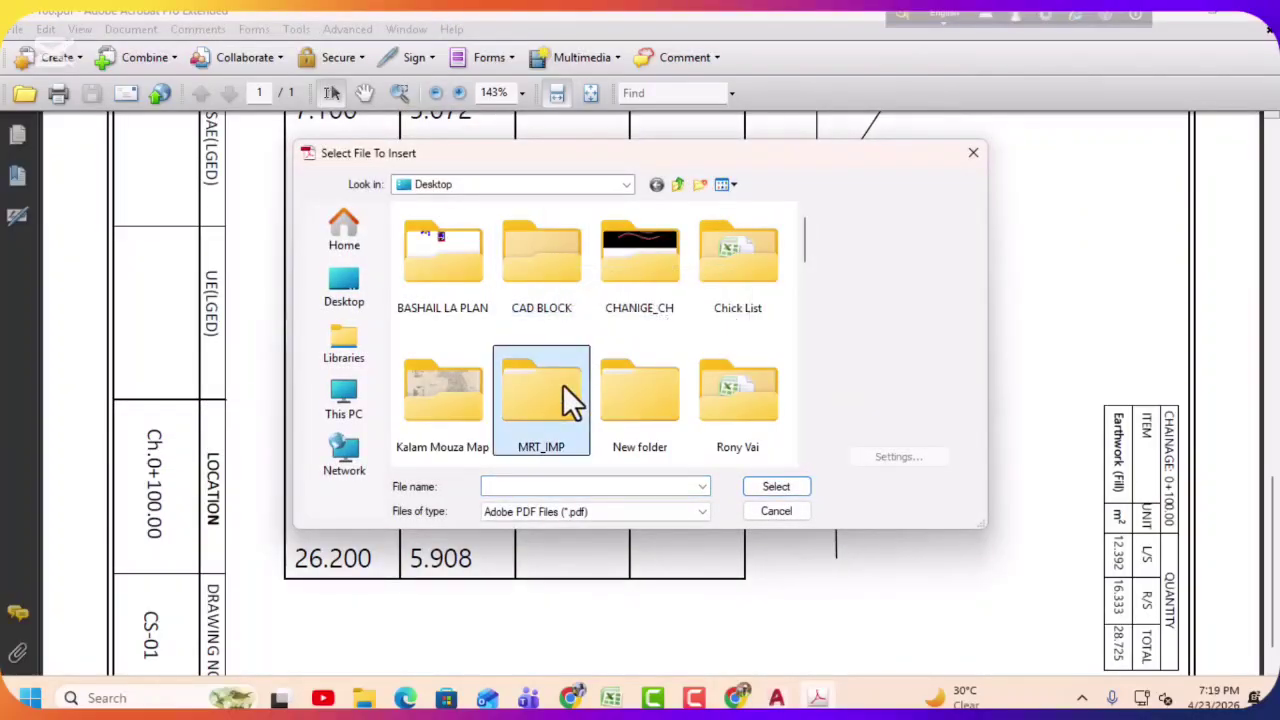
{"action": "double_click", "coordinate": [562, 384]}
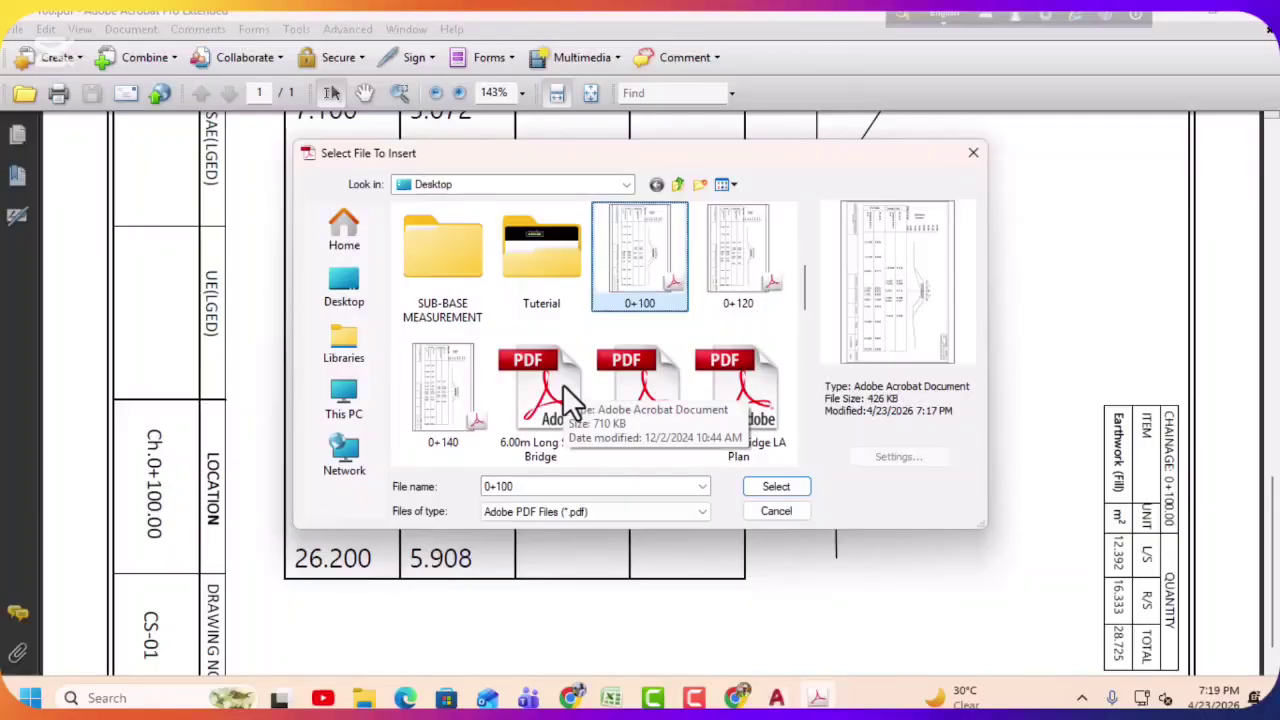
{"action": "left_click", "coordinate": [737, 285]}
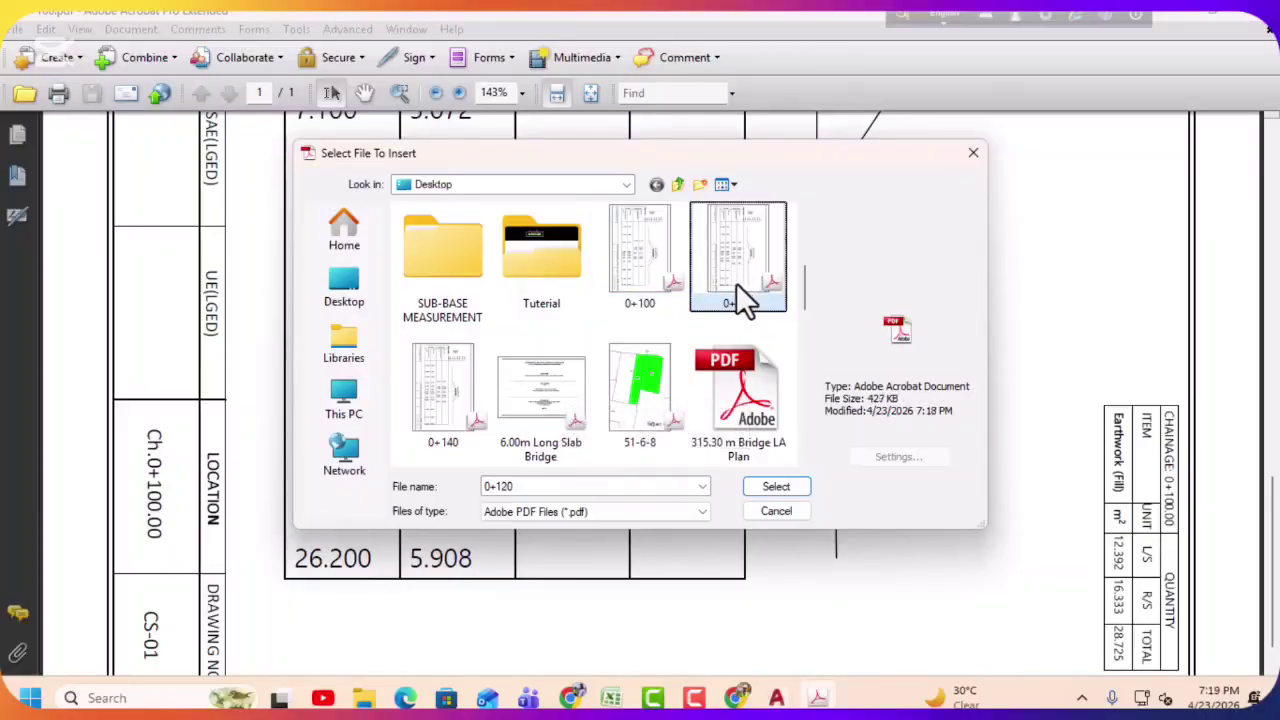
{"action": "left_click", "coordinate": [775, 486]}
{"action": "left_click", "coordinate": [617, 448]}
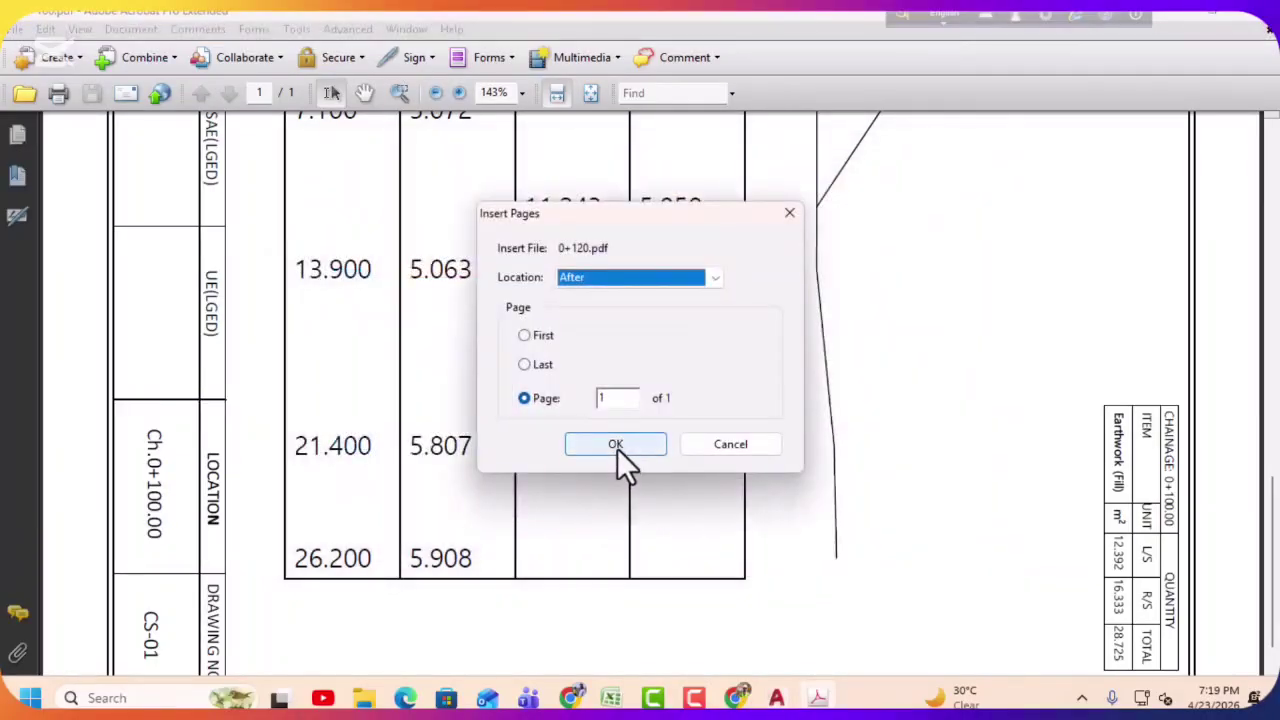
Step: Insert the 0+140 PDF from the Desktop after page 2 of the combined document
{"action": "scroll", "coordinate": [618, 442], "scroll_direction": "down", "scroll_amount": 15}
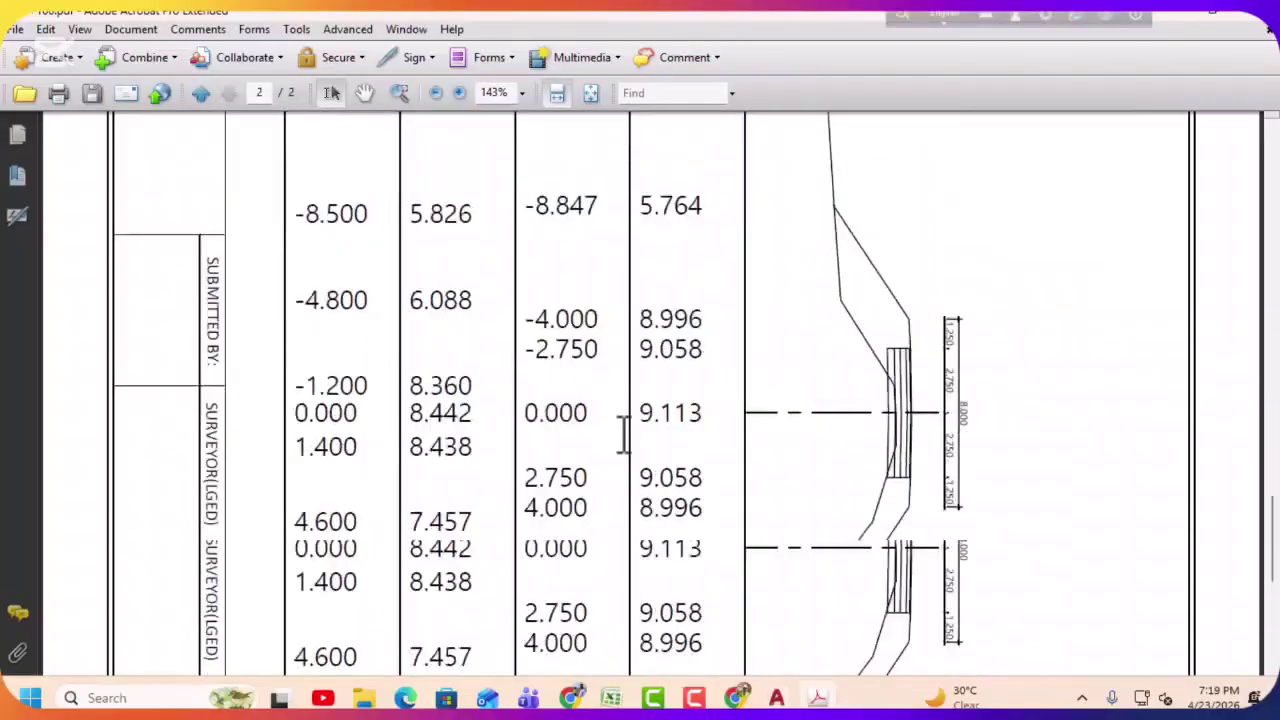
{"action": "left_click", "coordinate": [145, 31]}
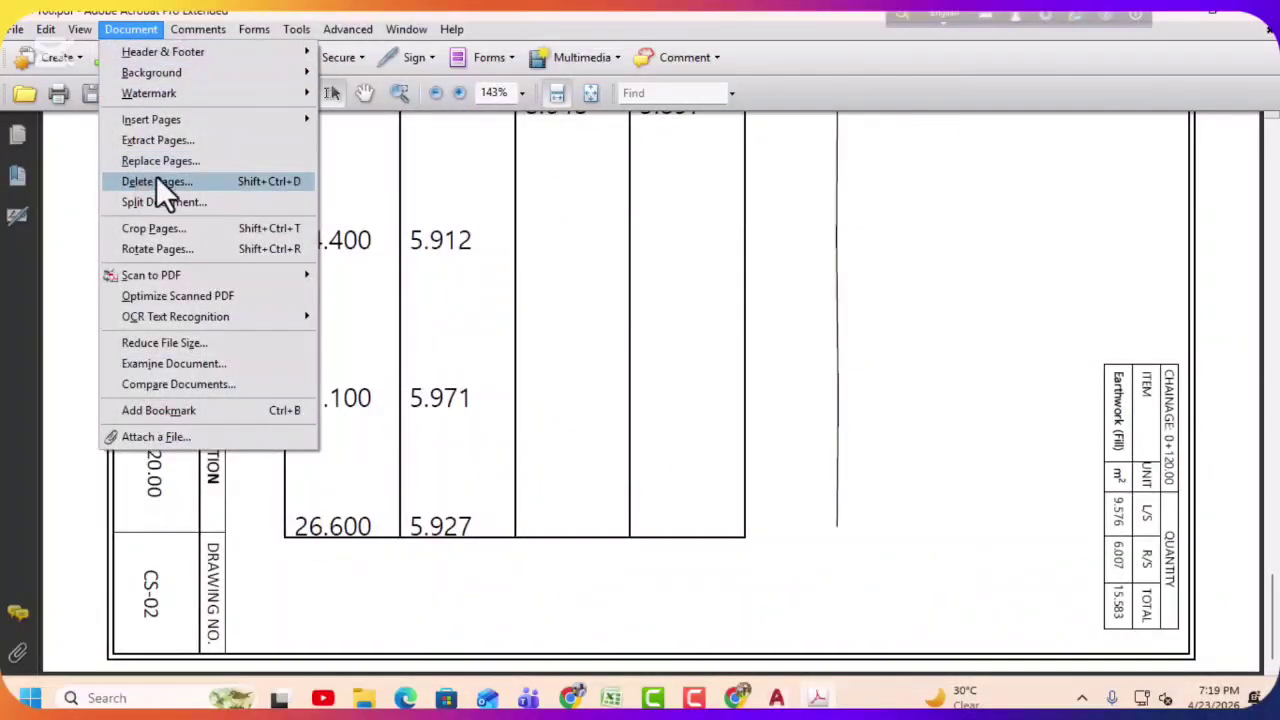
{"action": "mouse_move", "coordinate": [160, 120]}
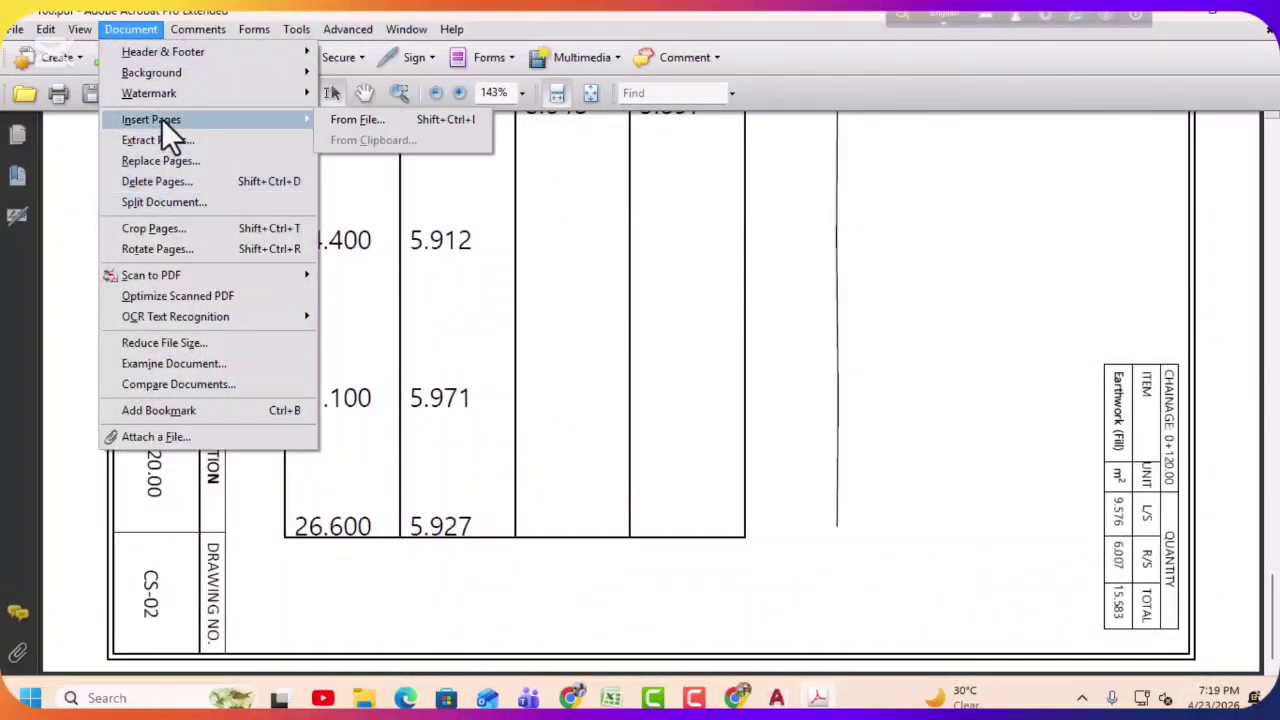
{"action": "left_click", "coordinate": [349, 120]}
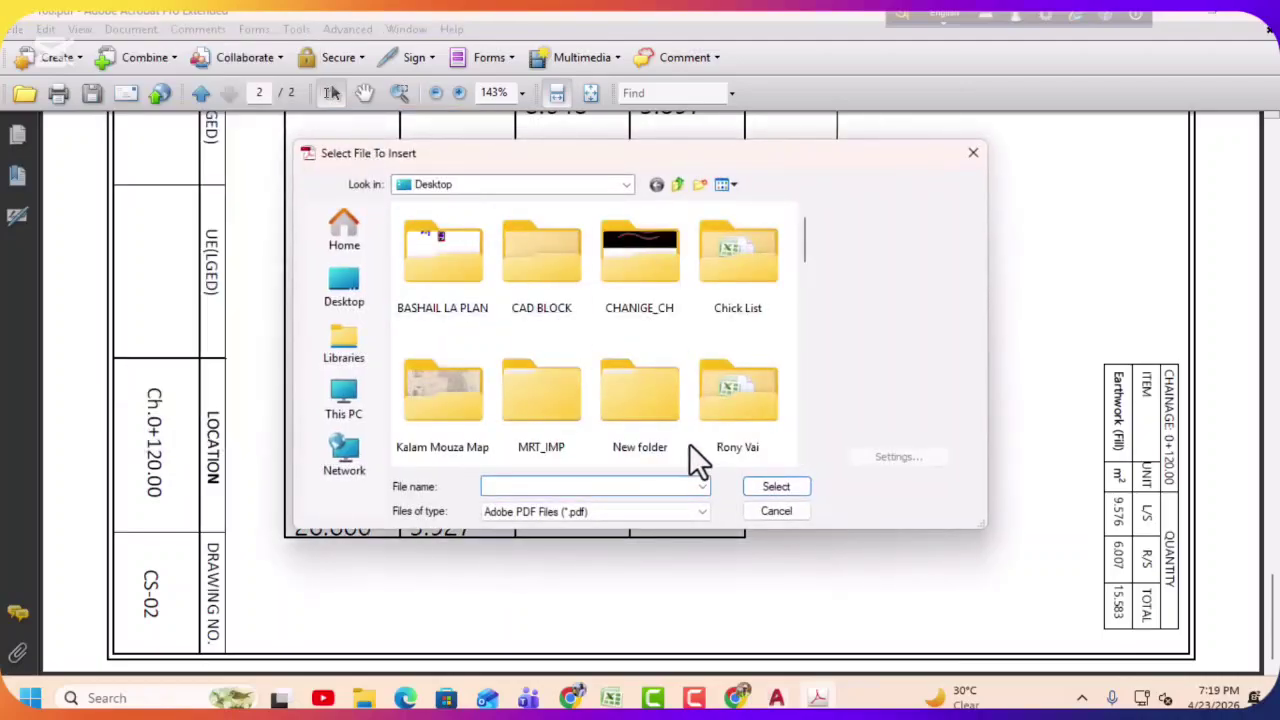
{"action": "left_click", "coordinate": [653, 393]}
{"action": "key", "text": "Down"}
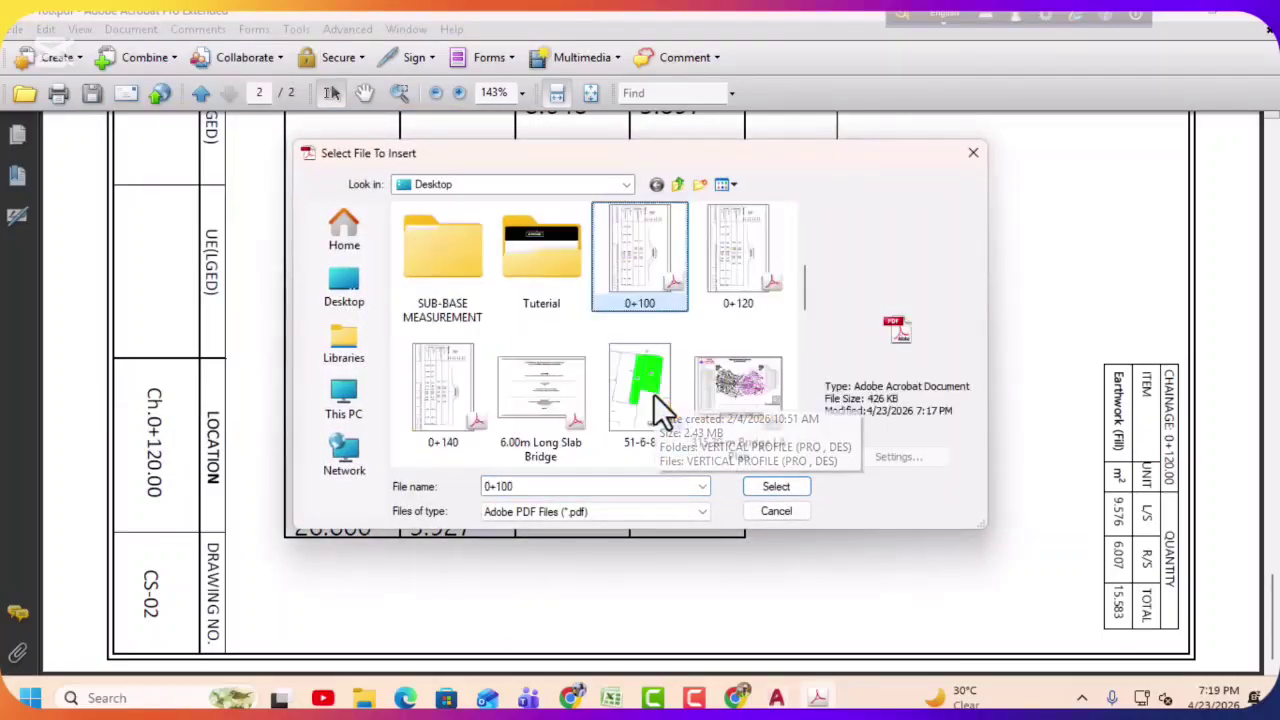
{"action": "left_click", "coordinate": [430, 401]}
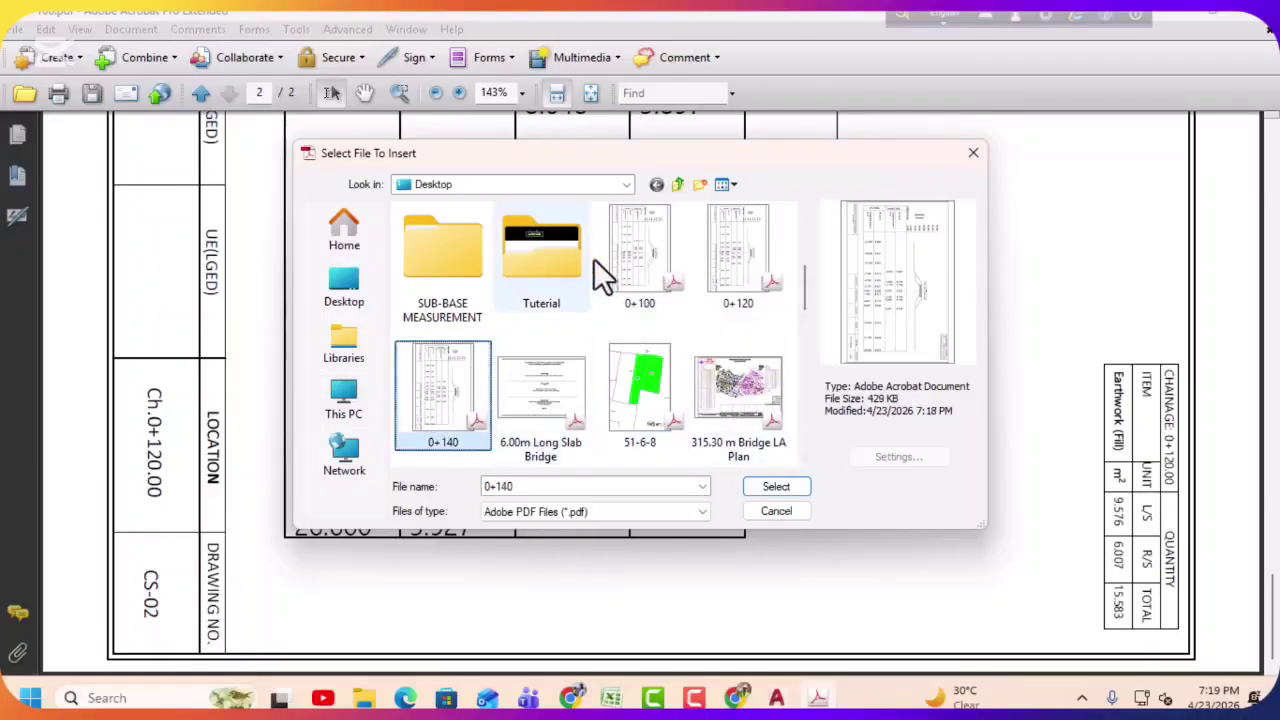
{"action": "left_click", "coordinate": [769, 490]}
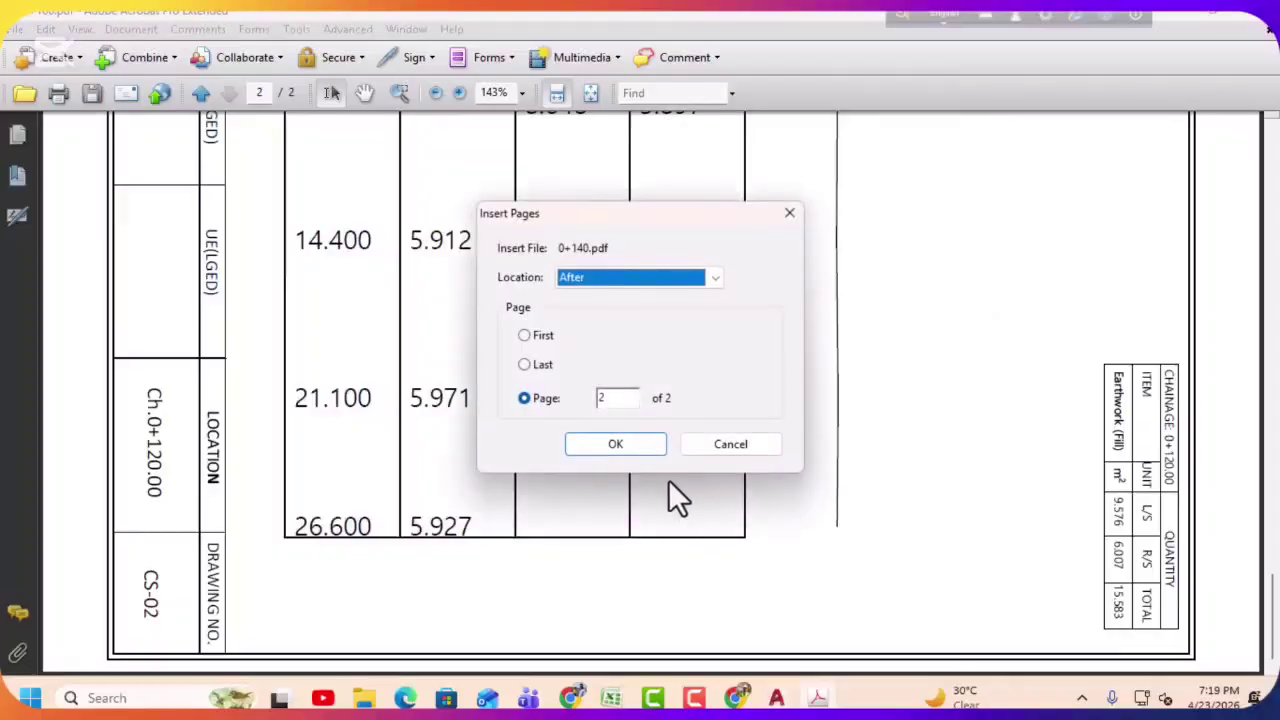
{"action": "left_click", "coordinate": [608, 448]}
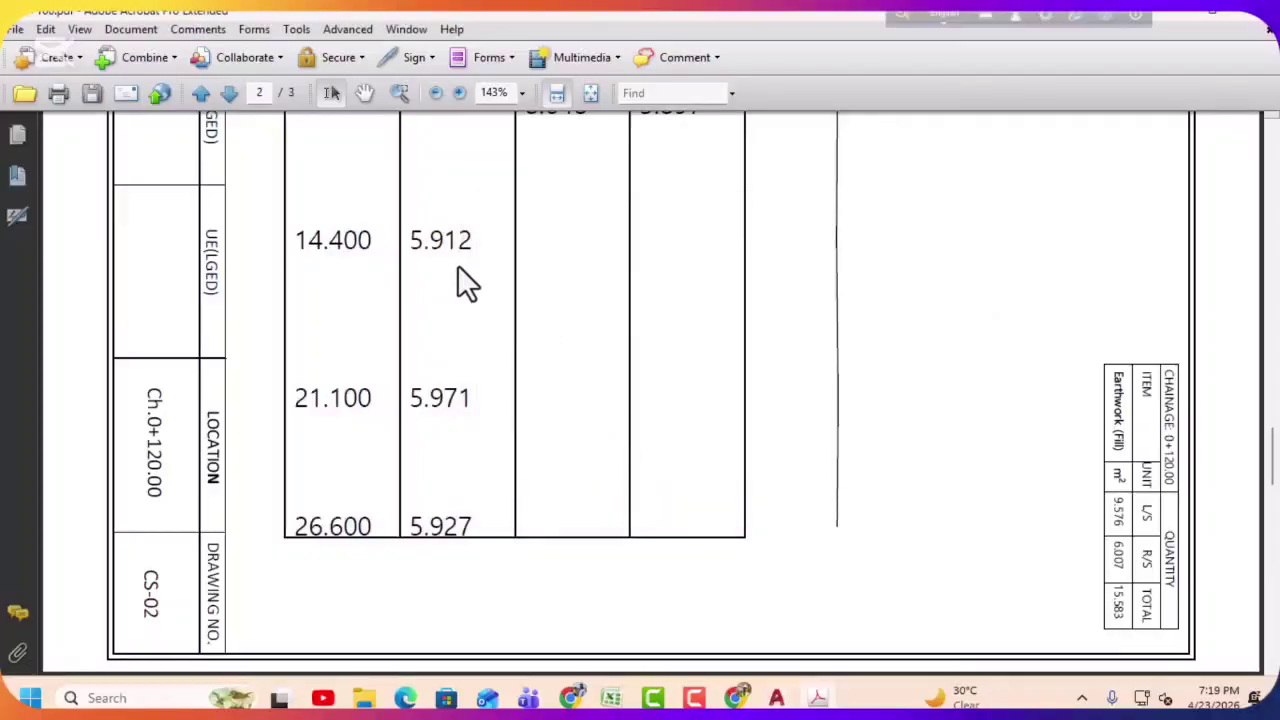
Step: Rotate pages 1 to 3 counterclockwise 90 degrees
{"action": "scroll", "coordinate": [228, 245], "scroll_direction": "up", "scroll_amount": 4}
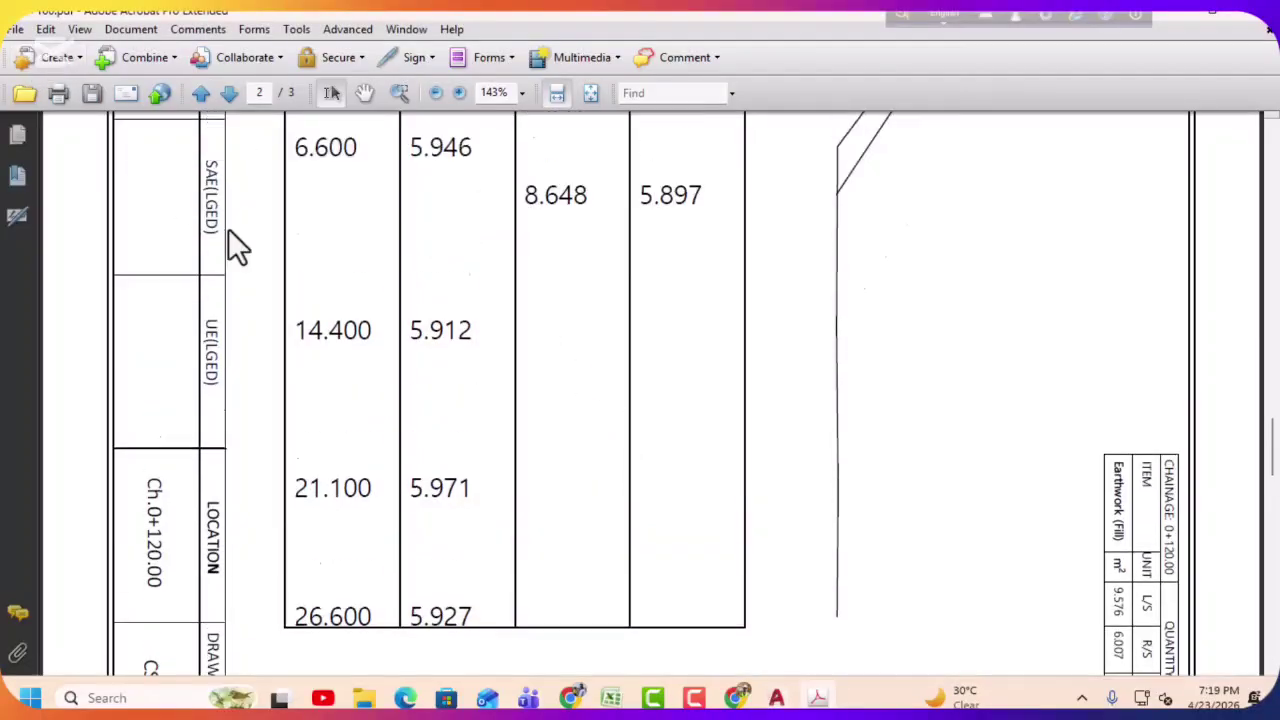
{"action": "left_click", "coordinate": [123, 28]}
{"action": "left_click", "coordinate": [160, 245]}
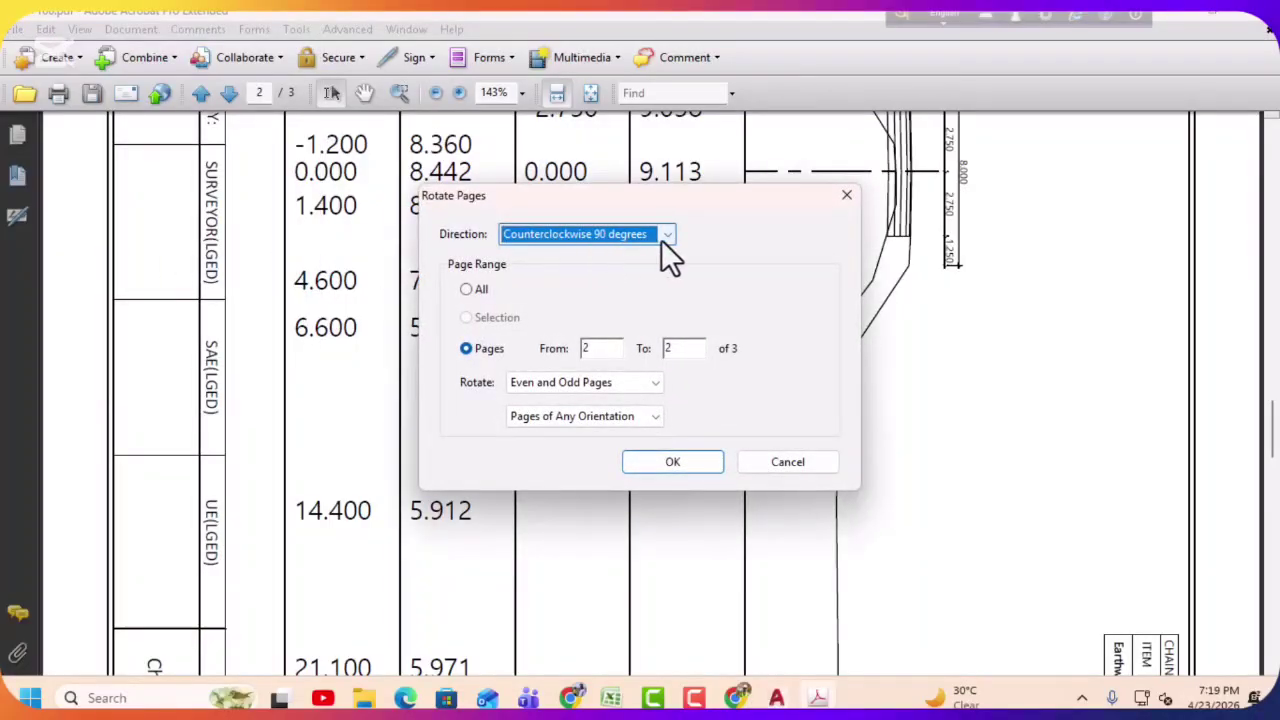
{"action": "left_click", "coordinate": [580, 348]}
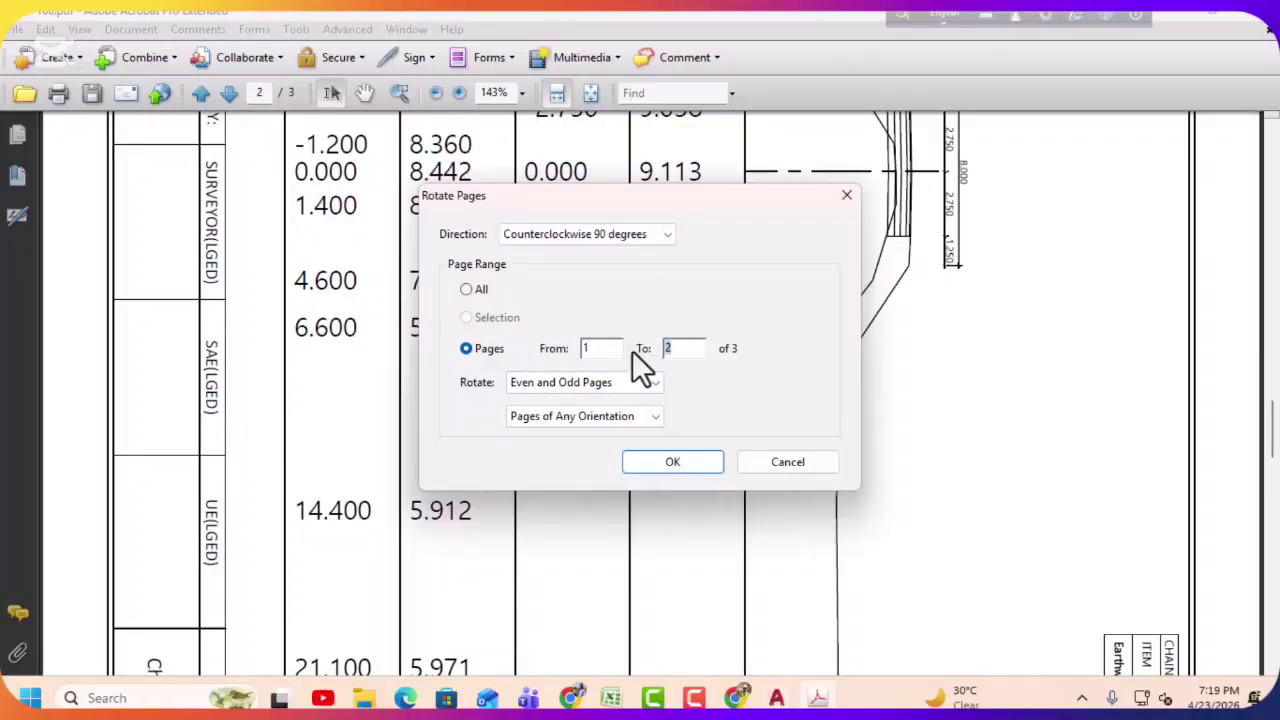
{"action": "left_click", "coordinate": [654, 464]}
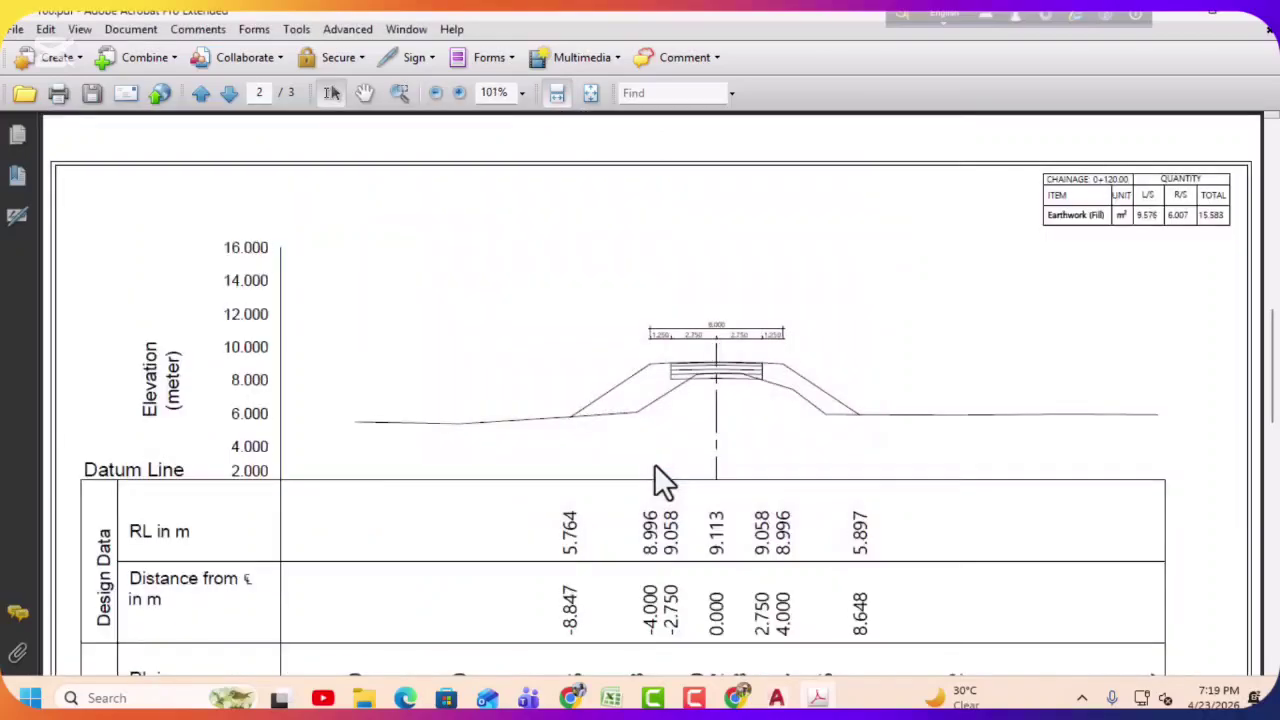
Step: Look through the rotated pages and close the document, saving the changes to 0+100.pdf
{"action": "scroll", "coordinate": [700, 415], "scroll_direction": "down", "scroll_amount": 15}
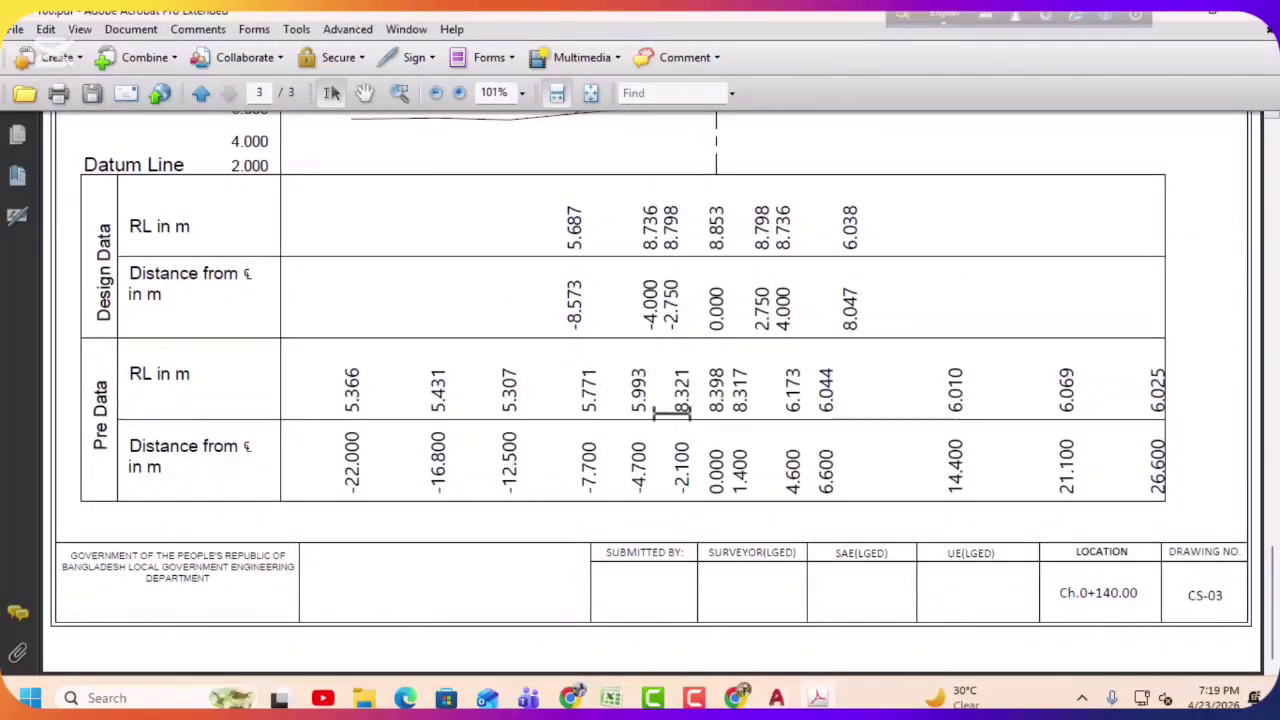
{"action": "scroll", "coordinate": [670, 408], "scroll_direction": "up", "scroll_amount": 20}
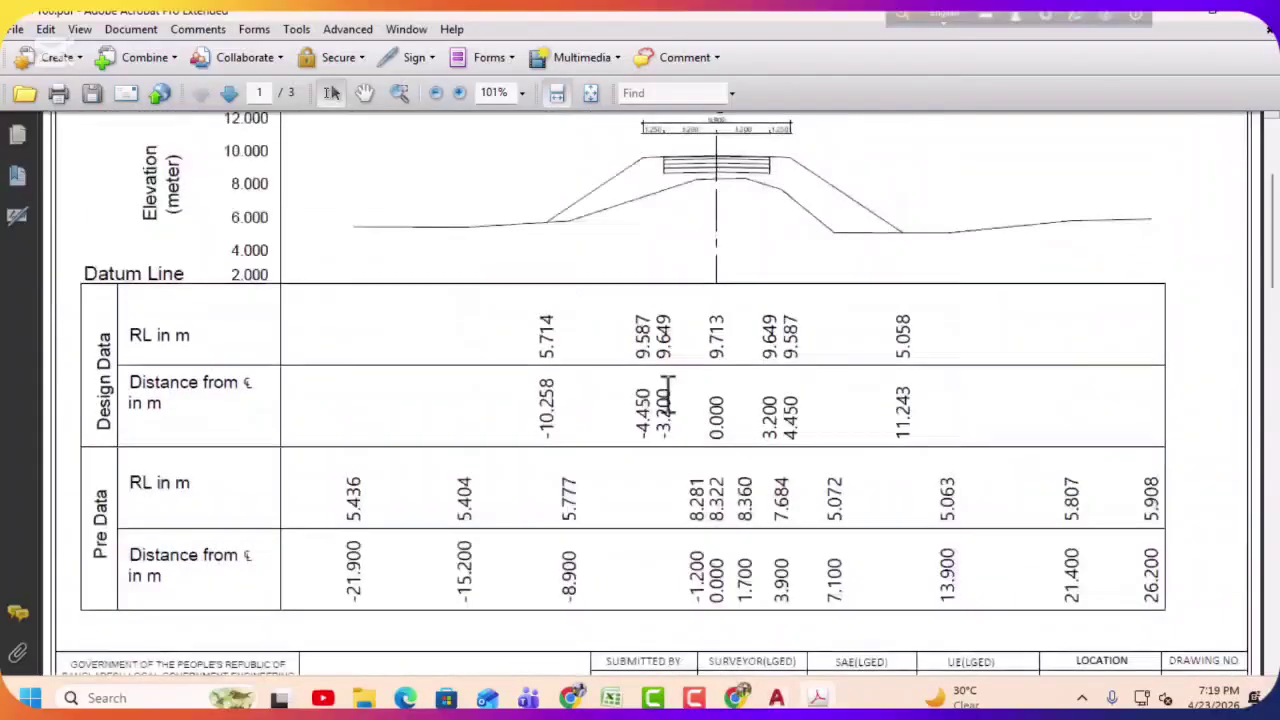
{"action": "scroll", "coordinate": [666, 397], "scroll_direction": "down", "scroll_amount": 5}
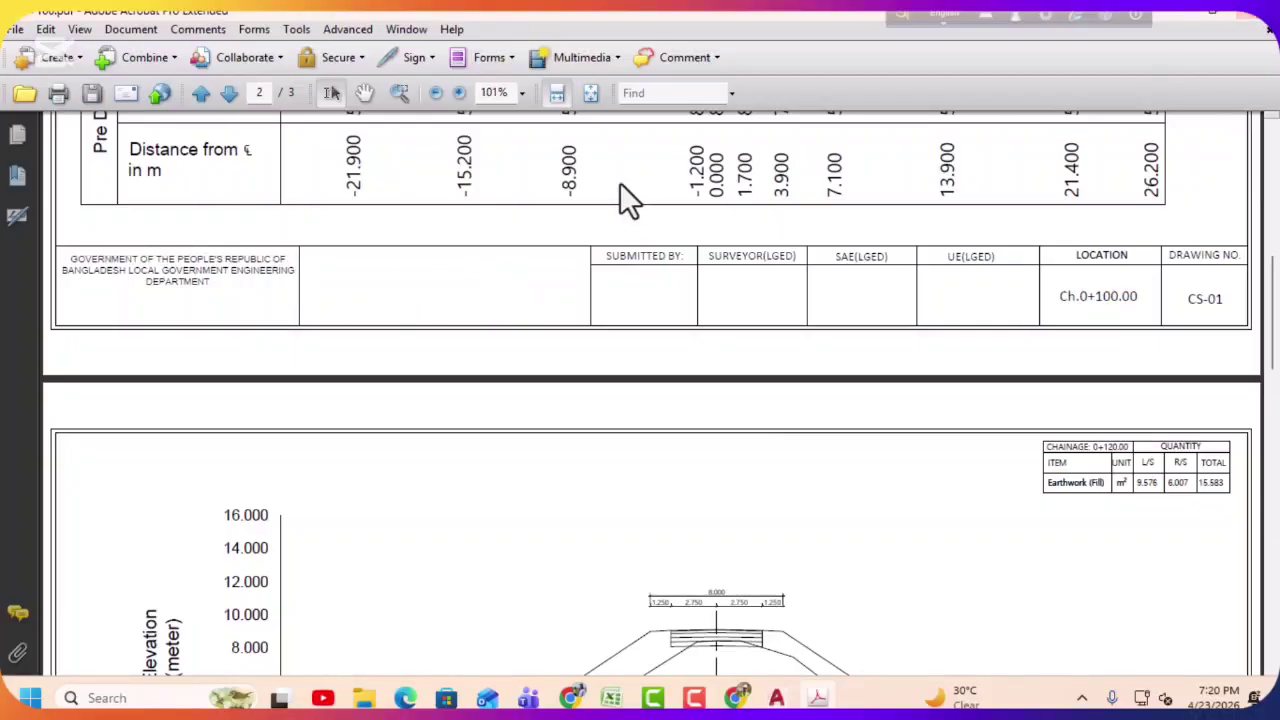
{"action": "left_click", "coordinate": [1265, 28]}
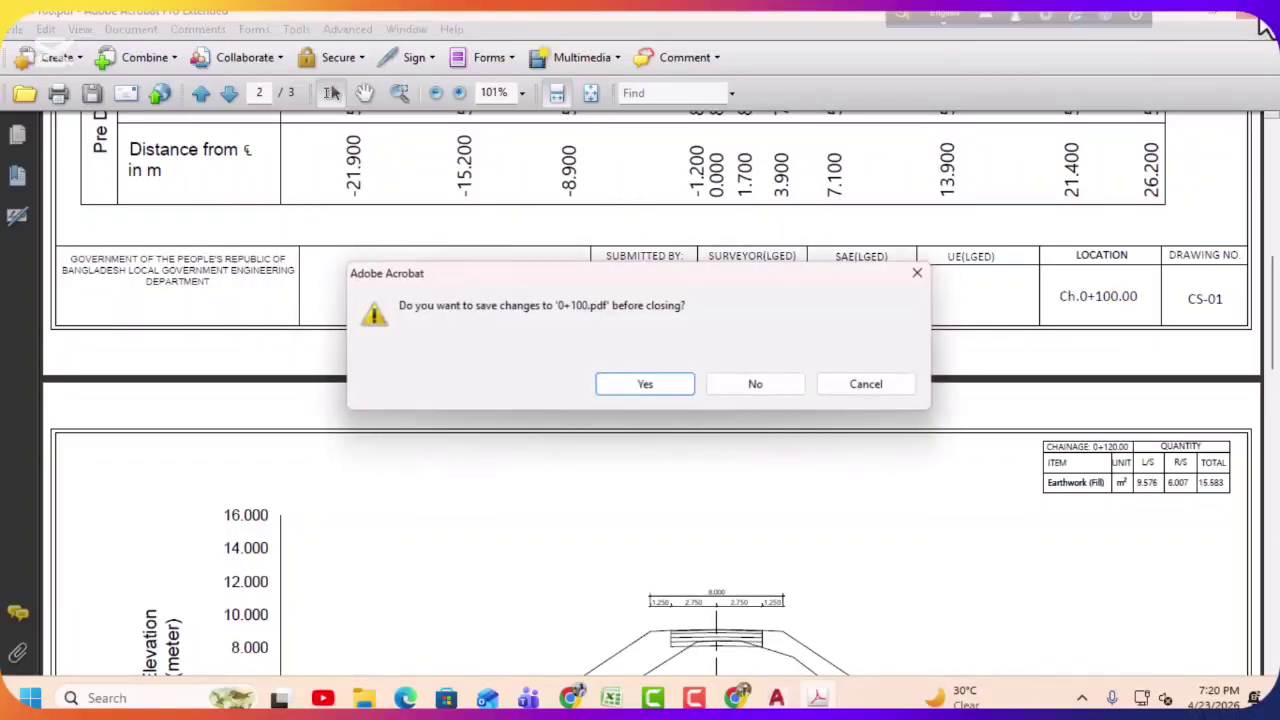
{"action": "left_click", "coordinate": [645, 386]}
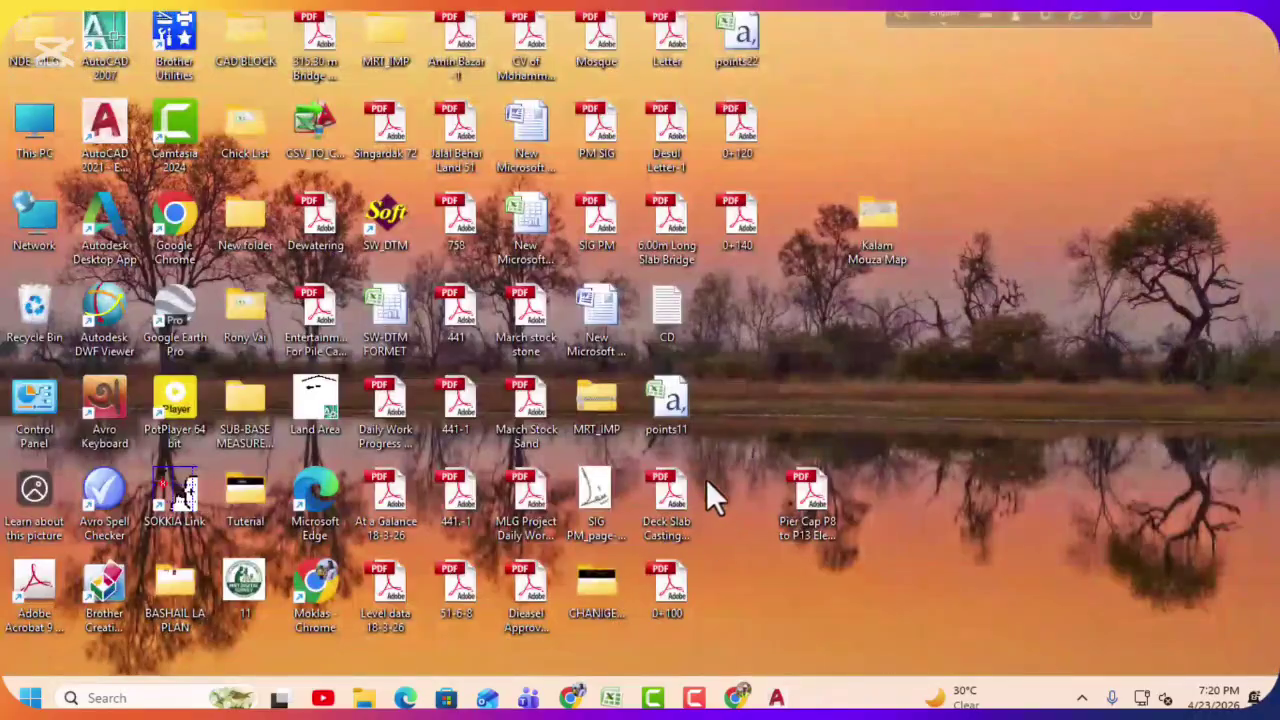
Step: Remove the separate 0+120 and 0+140 PDFs from the desktop and open the combined 0+100 PDF briefly to check it
{"action": "left_click_drag", "start_coordinate": [746, 227], "coordinate": [730, 163]}
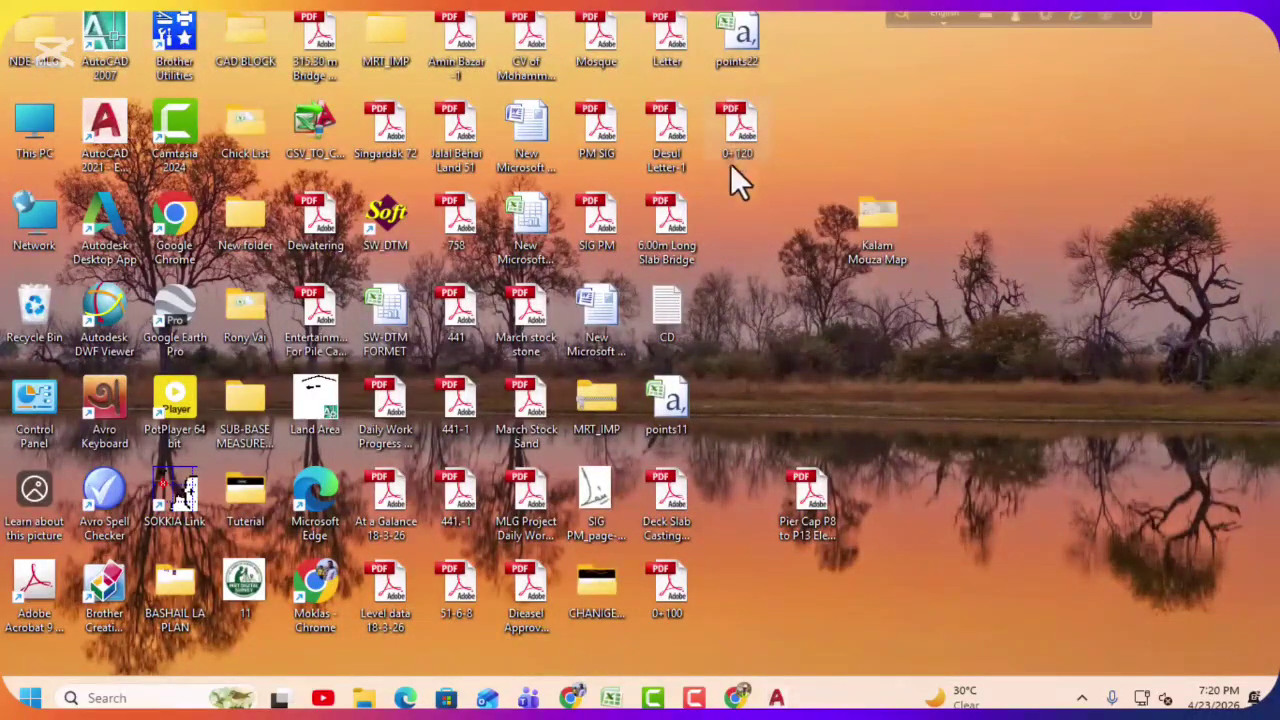
{"action": "double_click", "coordinate": [668, 585]}
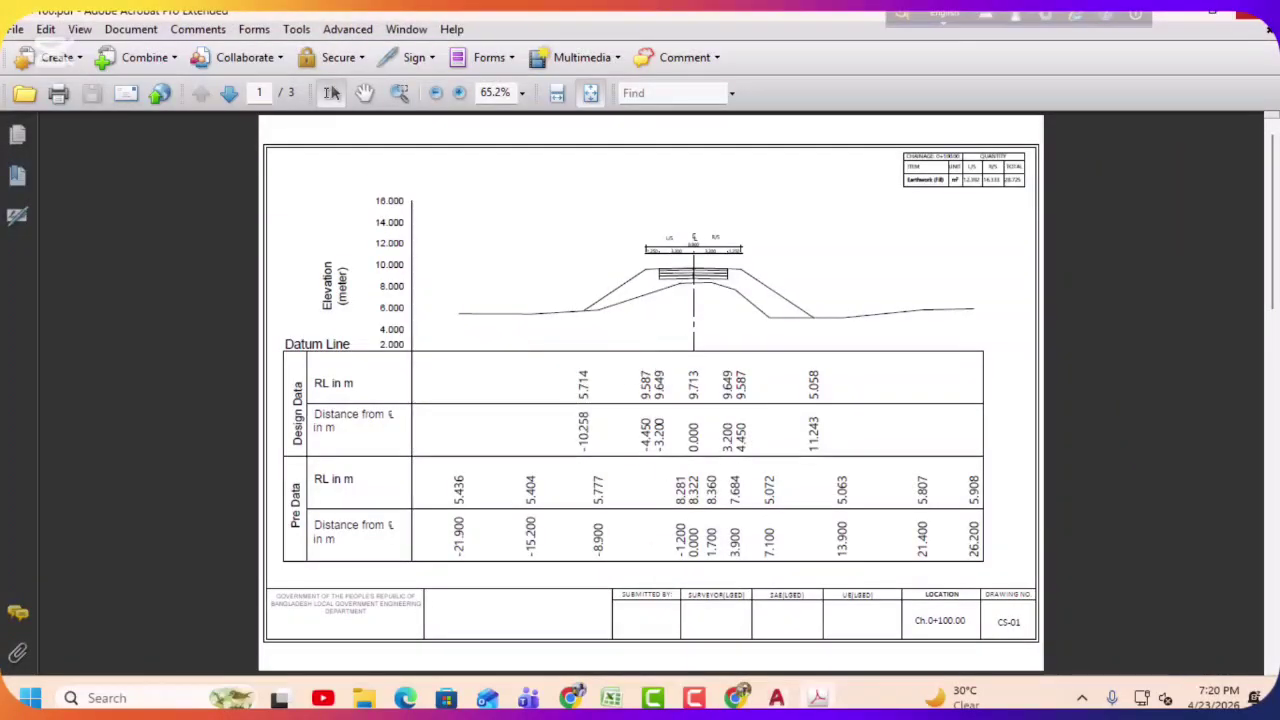
{"action": "left_click", "coordinate": [1258, 18]}
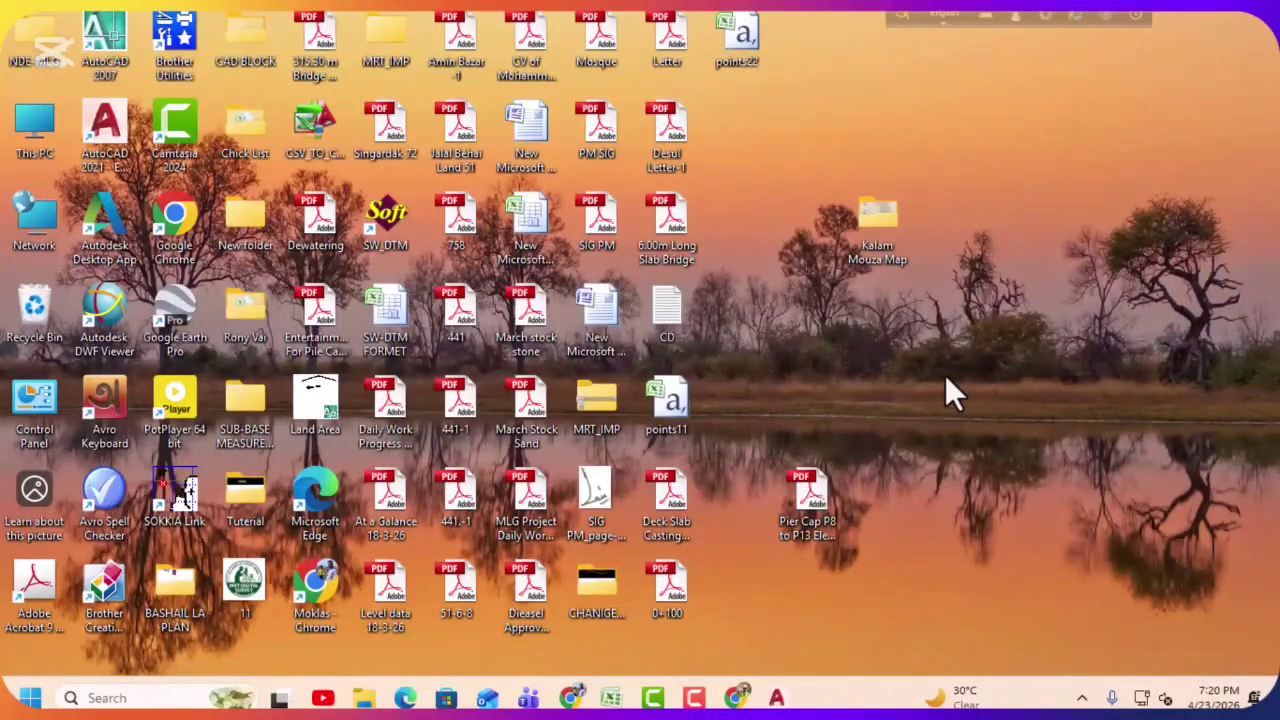
Step: Switch to the Quantity Calculation workbook in Excel and maximize its window
{"action": "mouse_move", "coordinate": [775, 697]}
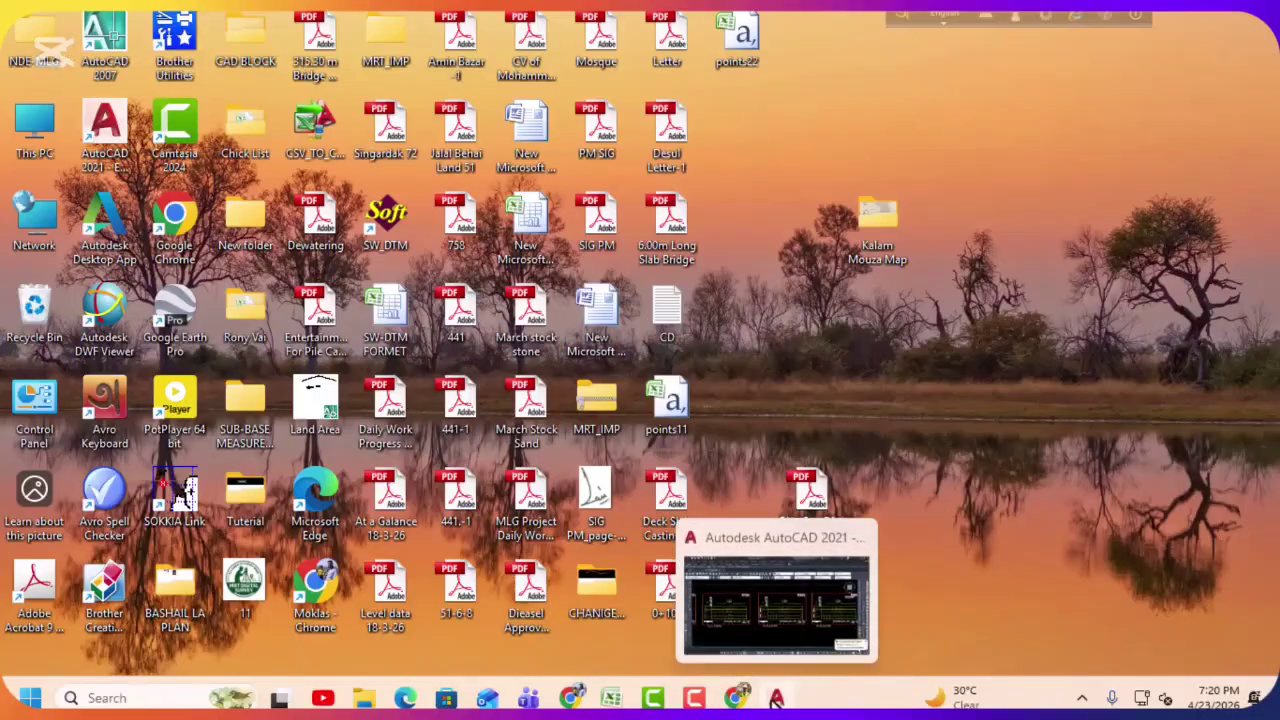
{"action": "mouse_move", "coordinate": [620, 700]}
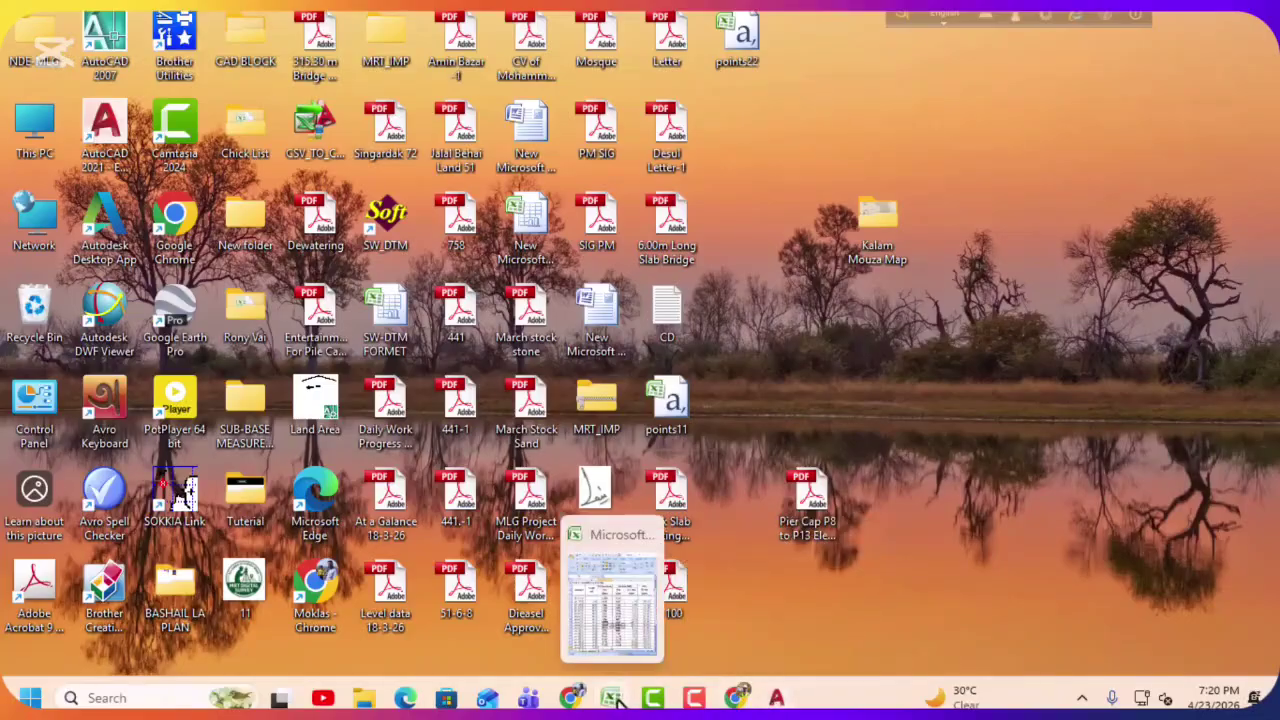
{"action": "left_click", "coordinate": [612, 610]}
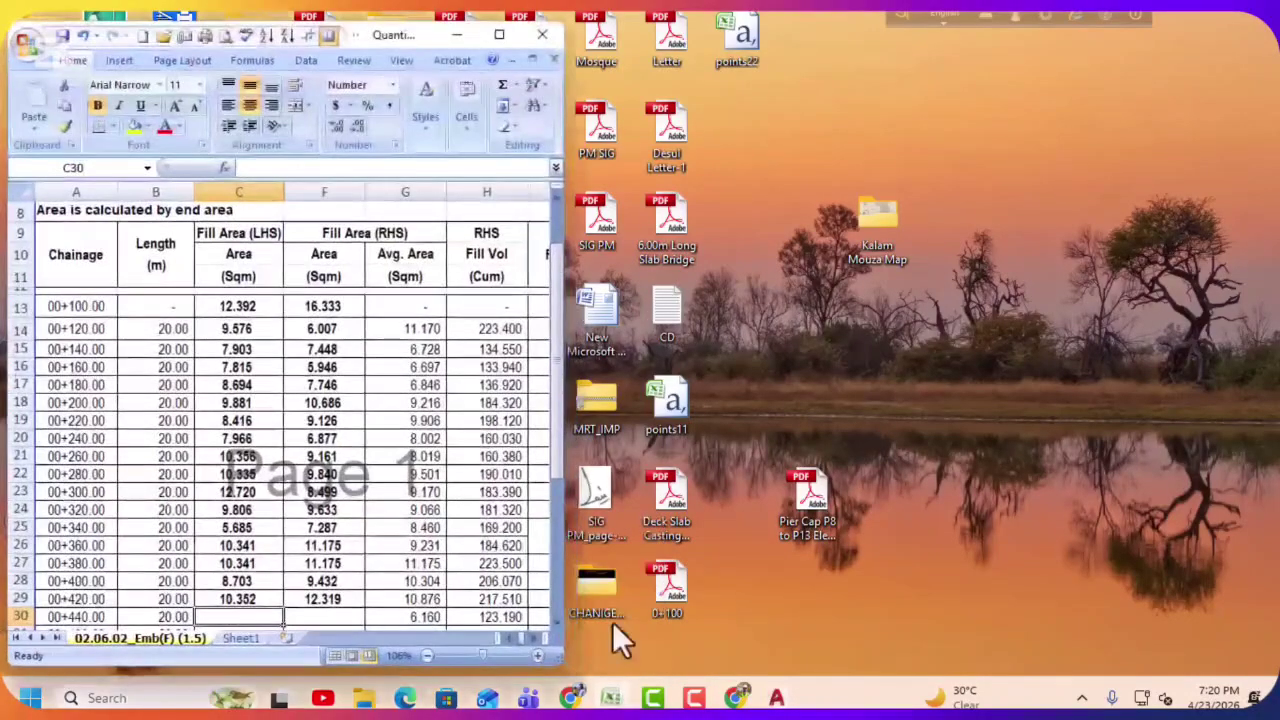
{"action": "left_click", "coordinate": [498, 34]}
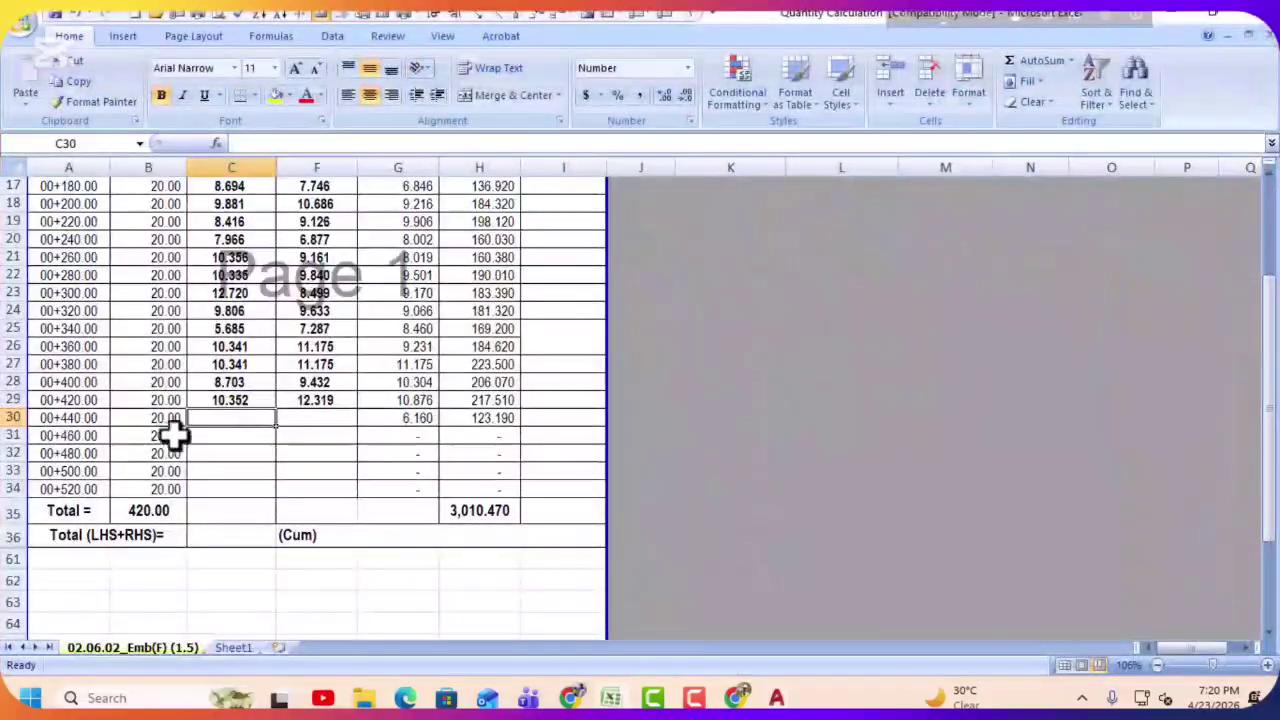
Step: Delete rows 30 to 34, covering chainages 00+440.00 to 00+520.00, from the embankment fill sheet
{"action": "left_click", "coordinate": [214, 435]}
{"action": "left_click_drag", "start_coordinate": [10, 418], "coordinate": [20, 484]}
{"action": "right_click", "coordinate": [6, 489]}
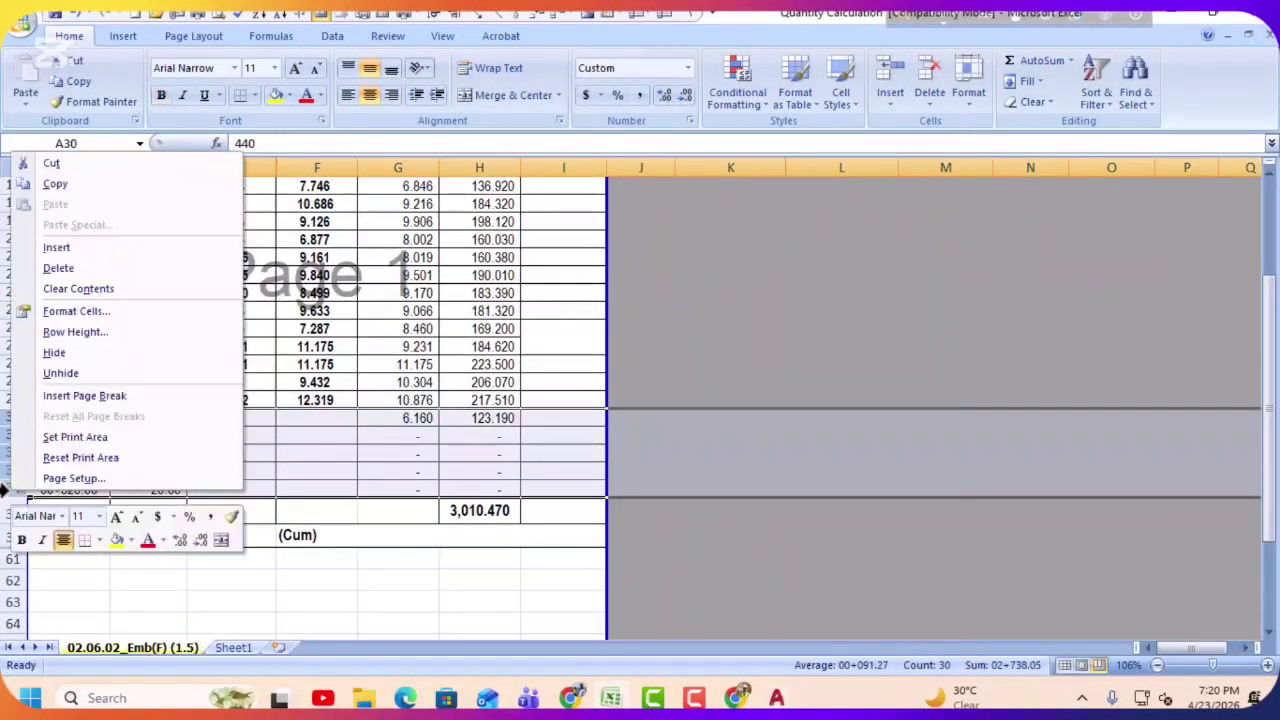
{"action": "left_click", "coordinate": [62, 270]}
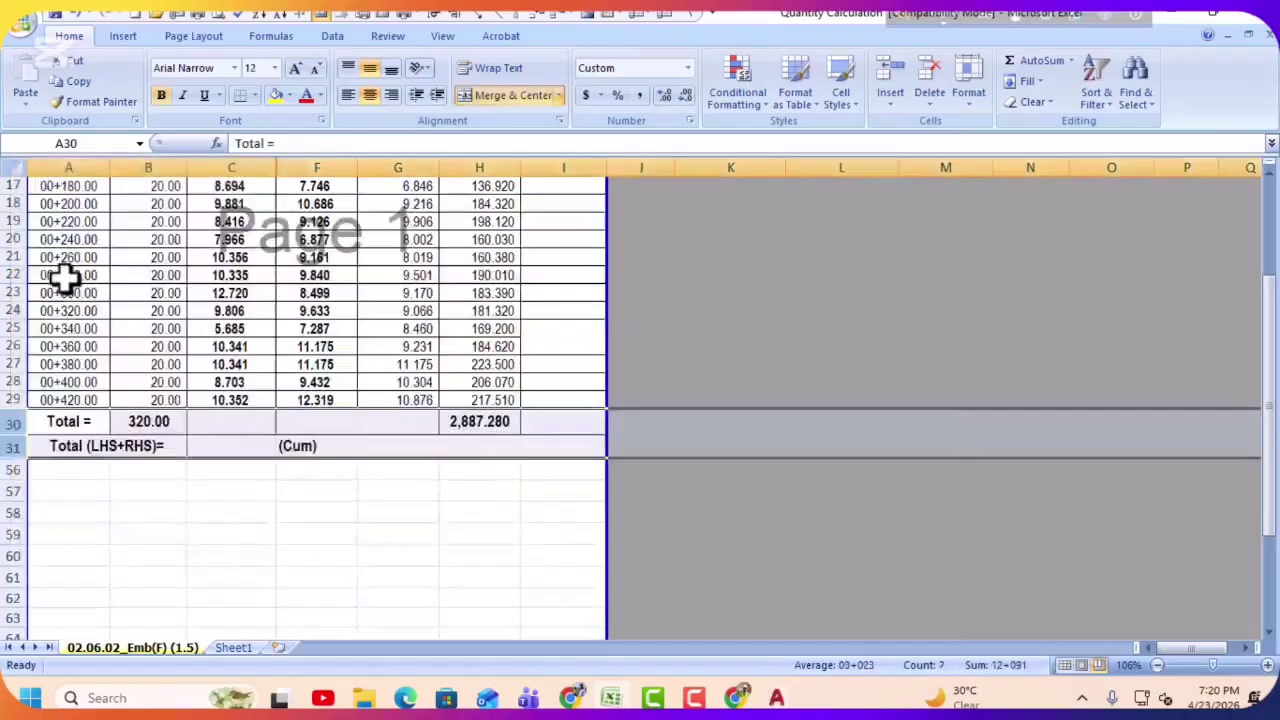
{"action": "left_click", "coordinate": [340, 502]}
Step: Unhide columns D and E between columns C and F, and check the LHS fill volume total in E30
{"action": "scroll", "coordinate": [290, 358], "scroll_direction": "up", "scroll_amount": 5}
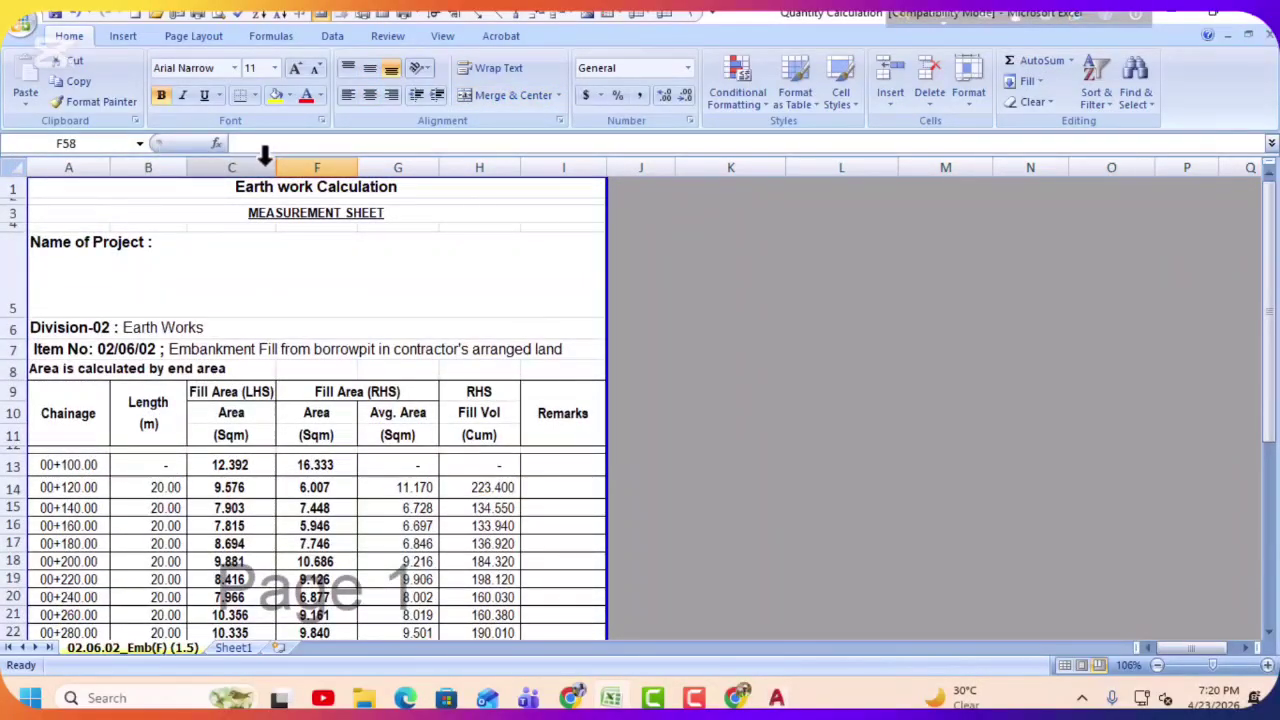
{"action": "left_click_drag", "start_coordinate": [264, 155], "coordinate": [316, 157]}
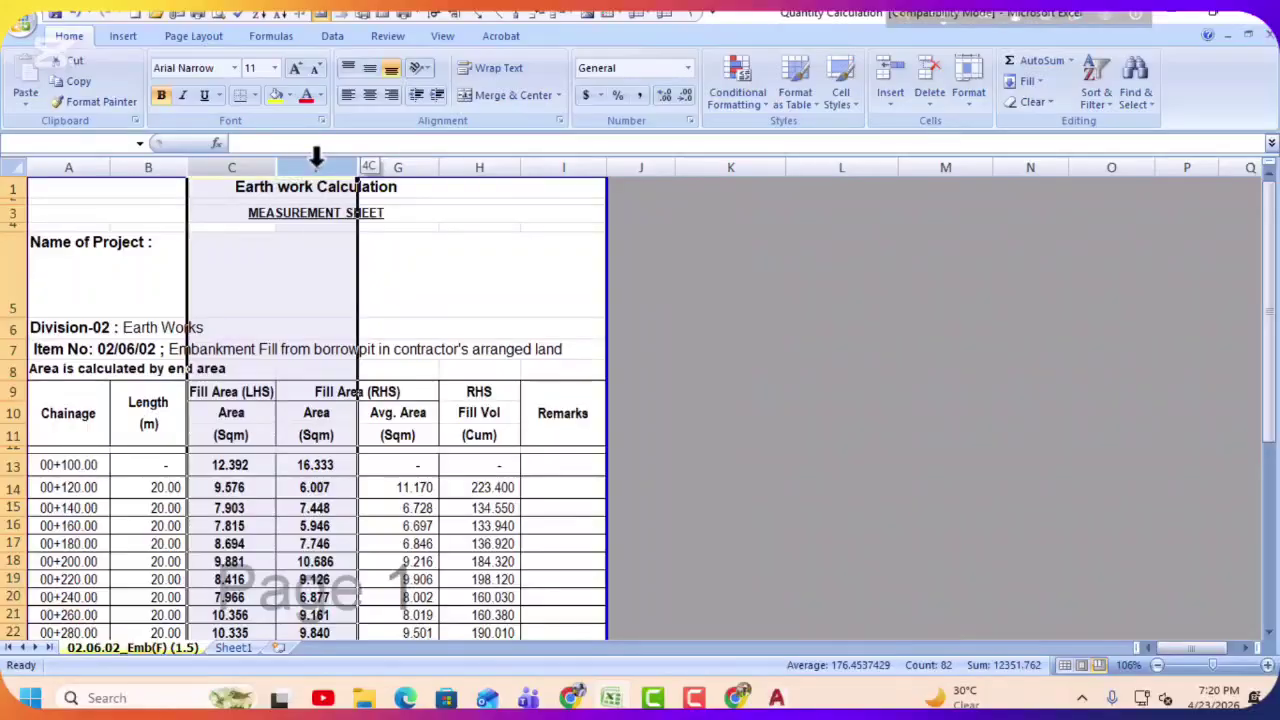
{"action": "right_click", "coordinate": [317, 172]}
{"action": "left_click", "coordinate": [365, 388]}
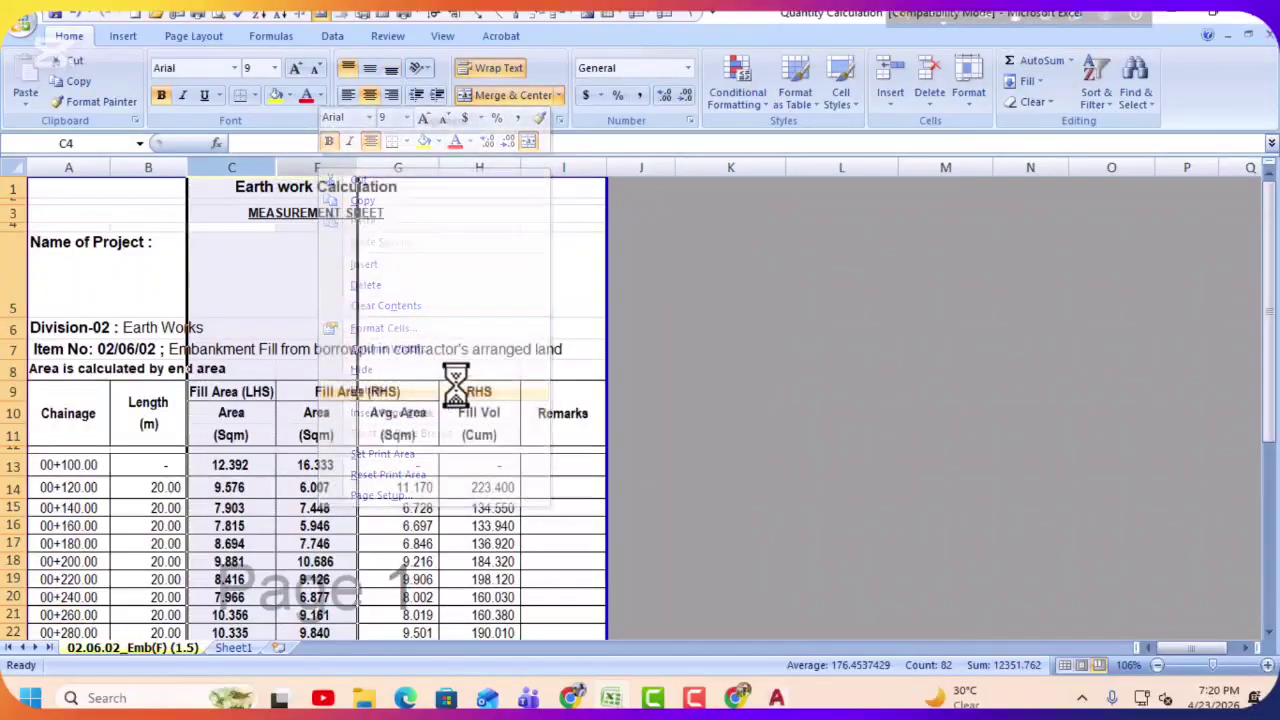
{"action": "scroll", "coordinate": [515, 405], "scroll_direction": "down", "scroll_amount": 6}
{"action": "left_click", "coordinate": [329, 500]}
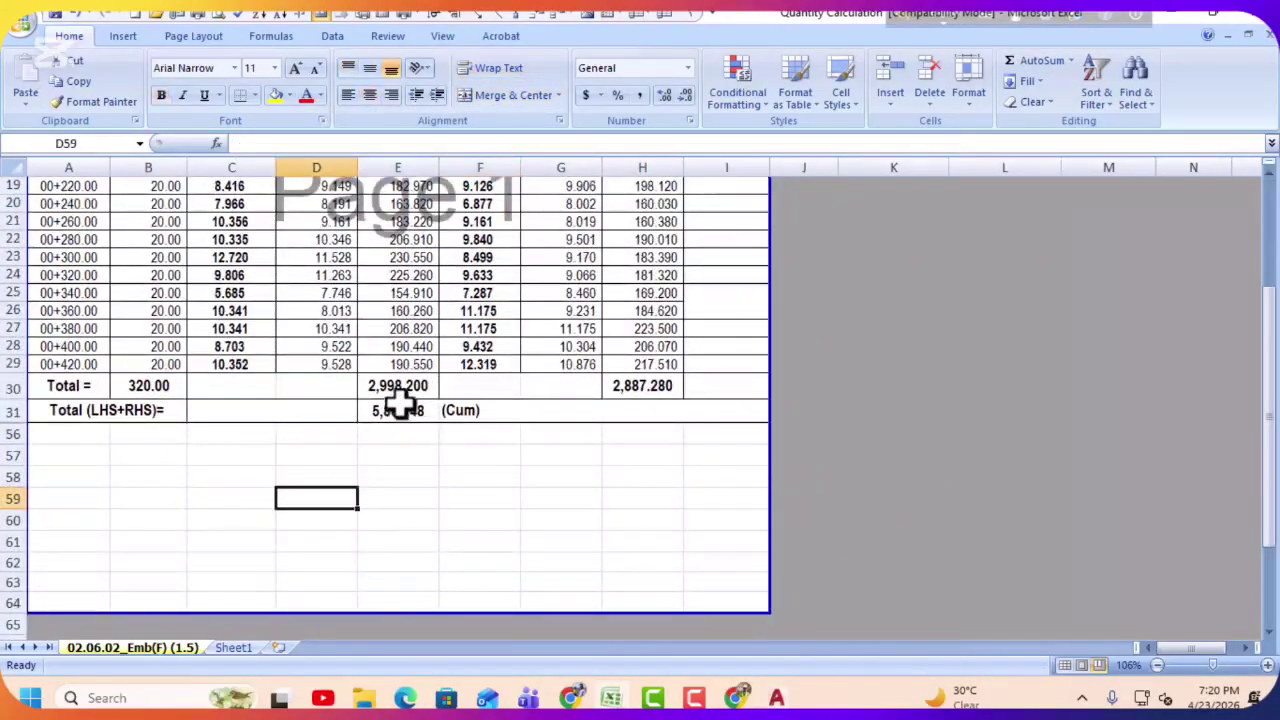
{"action": "left_click", "coordinate": [400, 385]}
{"action": "scroll", "coordinate": [410, 400], "scroll_direction": "up", "scroll_amount": 6}
{"action": "scroll", "coordinate": [374, 383], "scroll_direction": "down", "scroll_amount": 2}
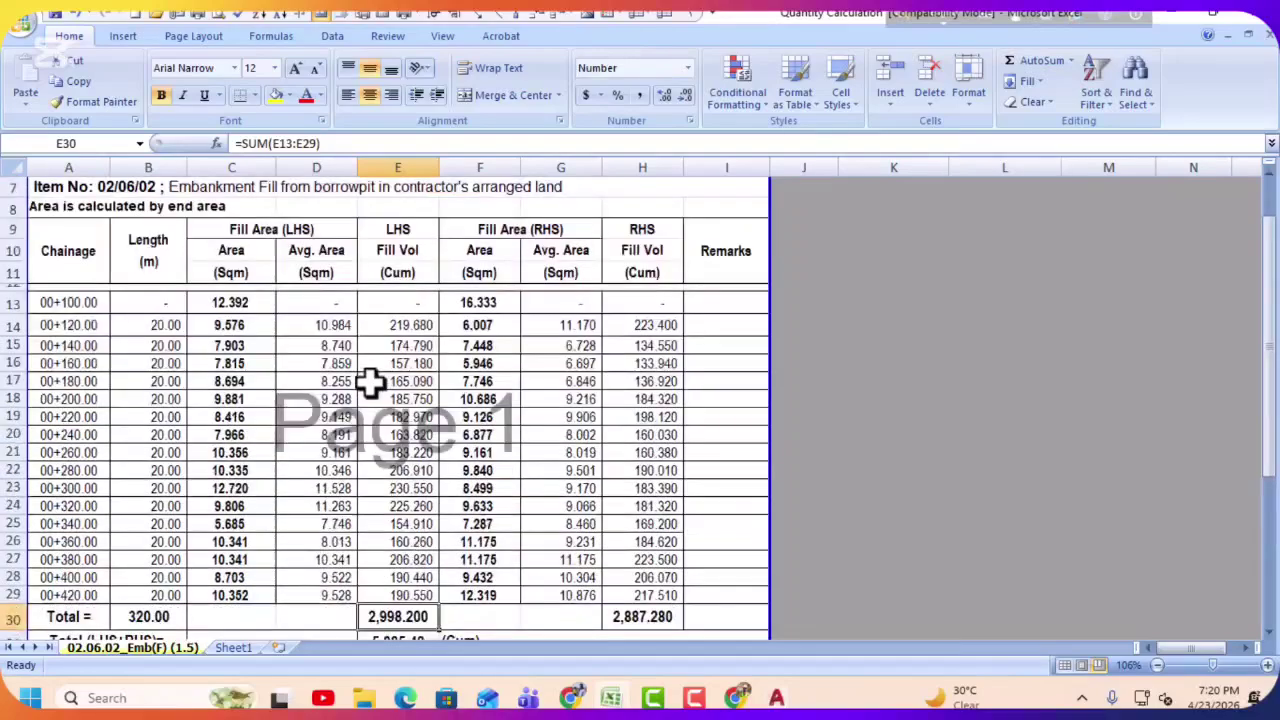
Step: Clear the average area formulas in D14:D29 for the LHS and G14:G29 for the RHS
{"action": "left_click_drag", "start_coordinate": [330, 326], "coordinate": [337, 593]}
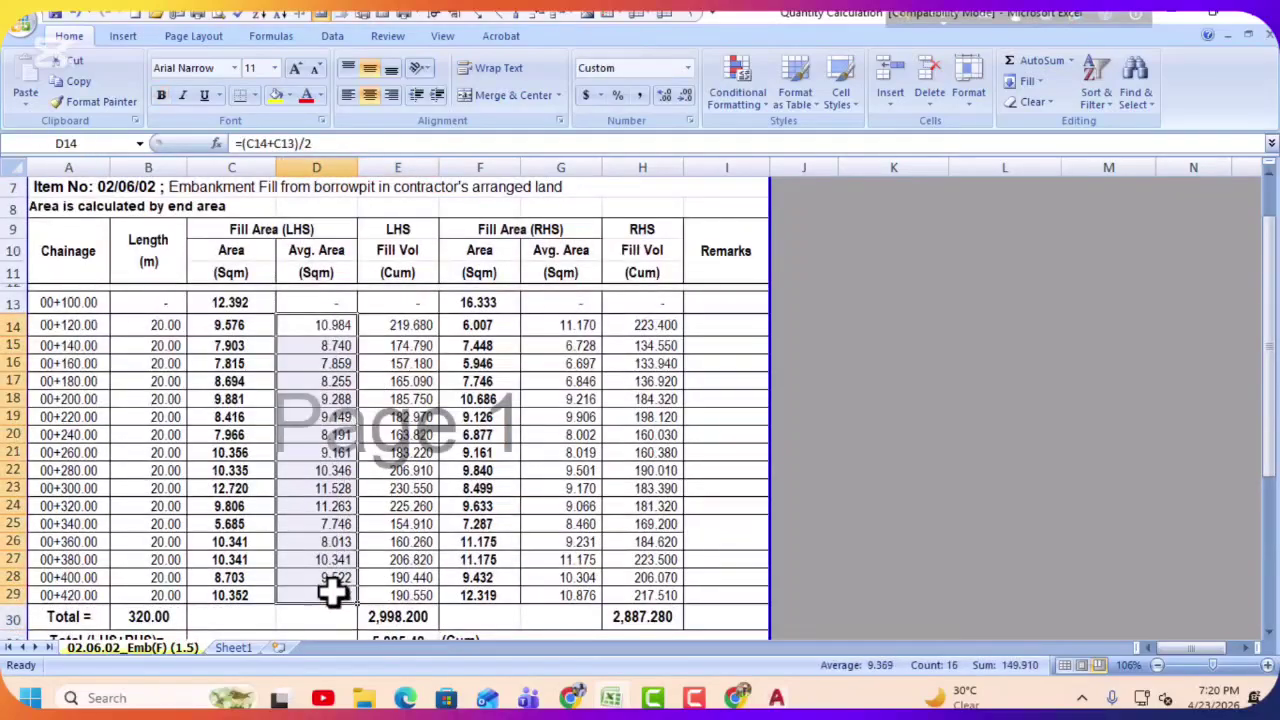
{"action": "scroll", "coordinate": [335, 557], "scroll_direction": "down", "scroll_amount": 2}
{"action": "key", "text": "Delete"}
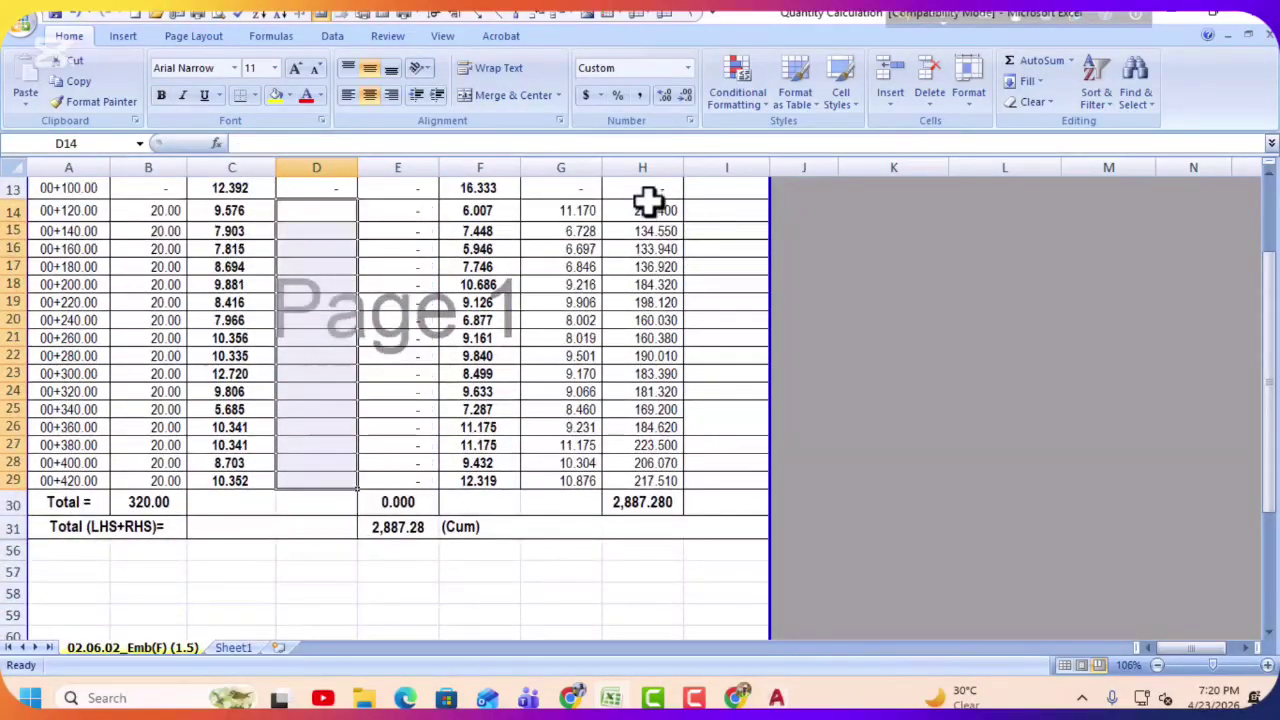
{"action": "left_click_drag", "start_coordinate": [583, 211], "coordinate": [574, 480]}
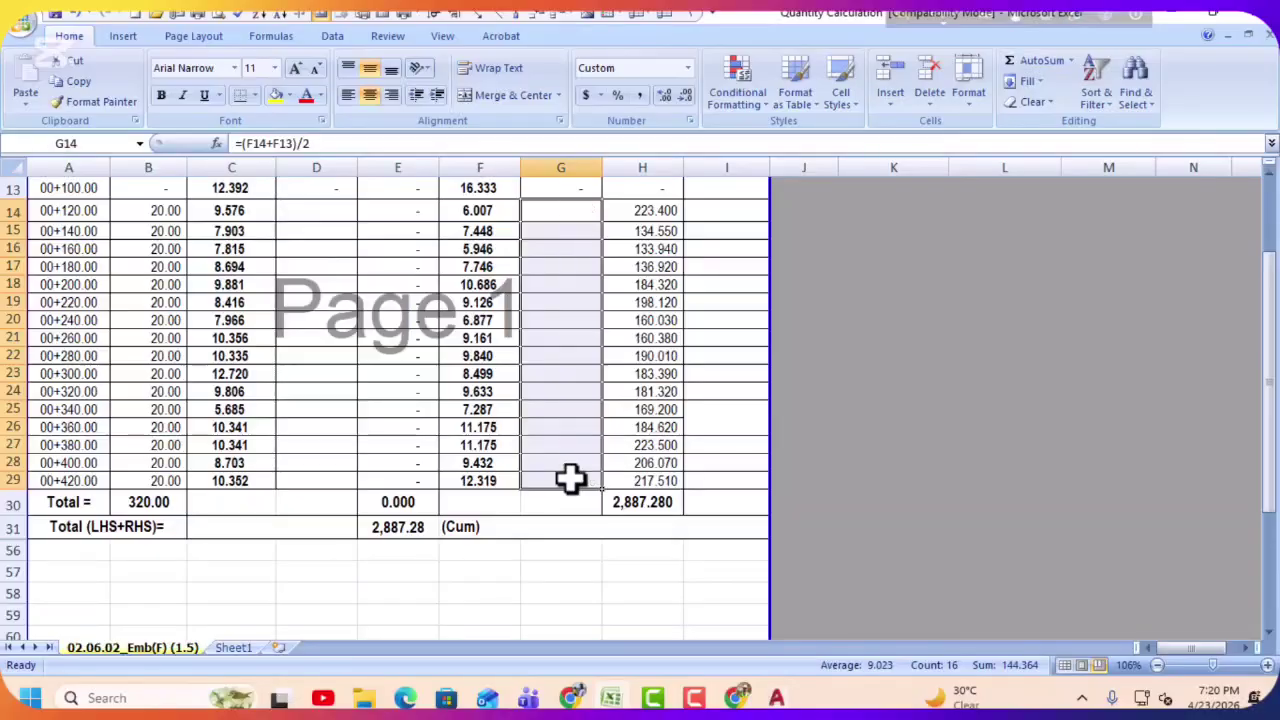
{"action": "key", "text": "Delete"}
{"action": "scroll", "coordinate": [470, 390], "scroll_direction": "up", "scroll_amount": 4}
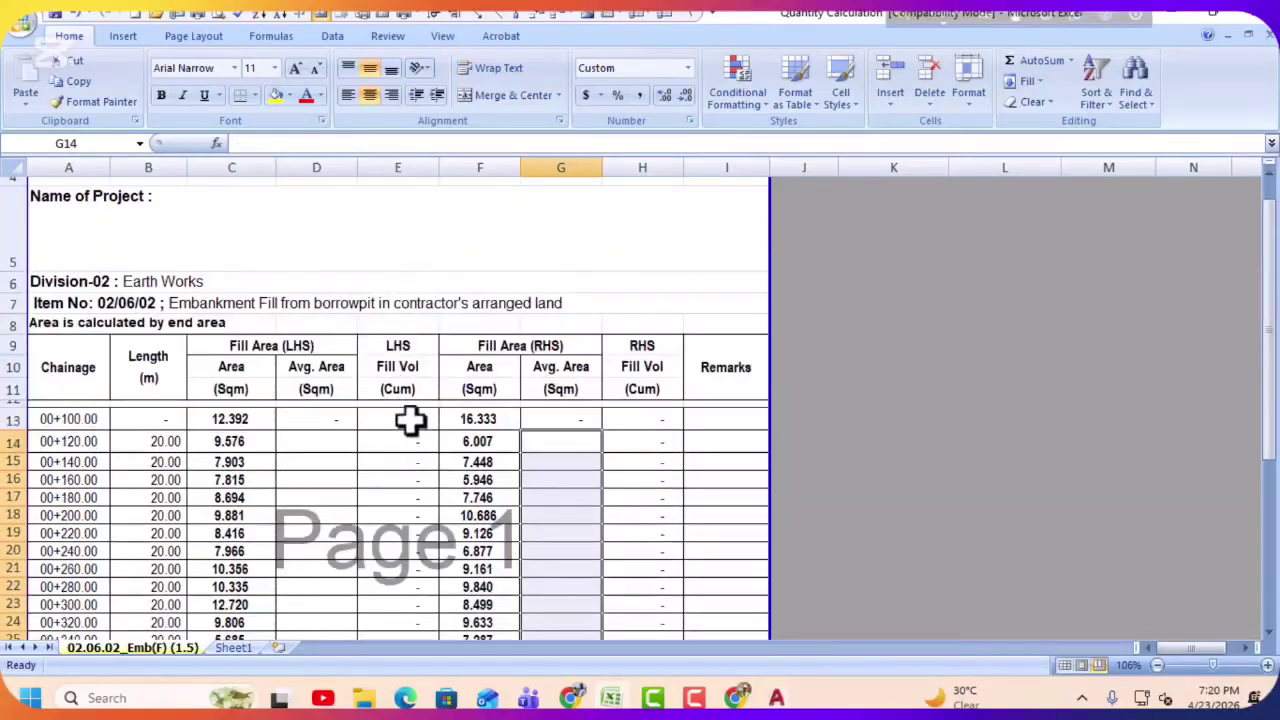
Step: Clear the fill volume formulas in E13:E29 for the LHS and H13:H29 for the RHS
{"action": "left_click_drag", "start_coordinate": [414, 418], "coordinate": [406, 570]}
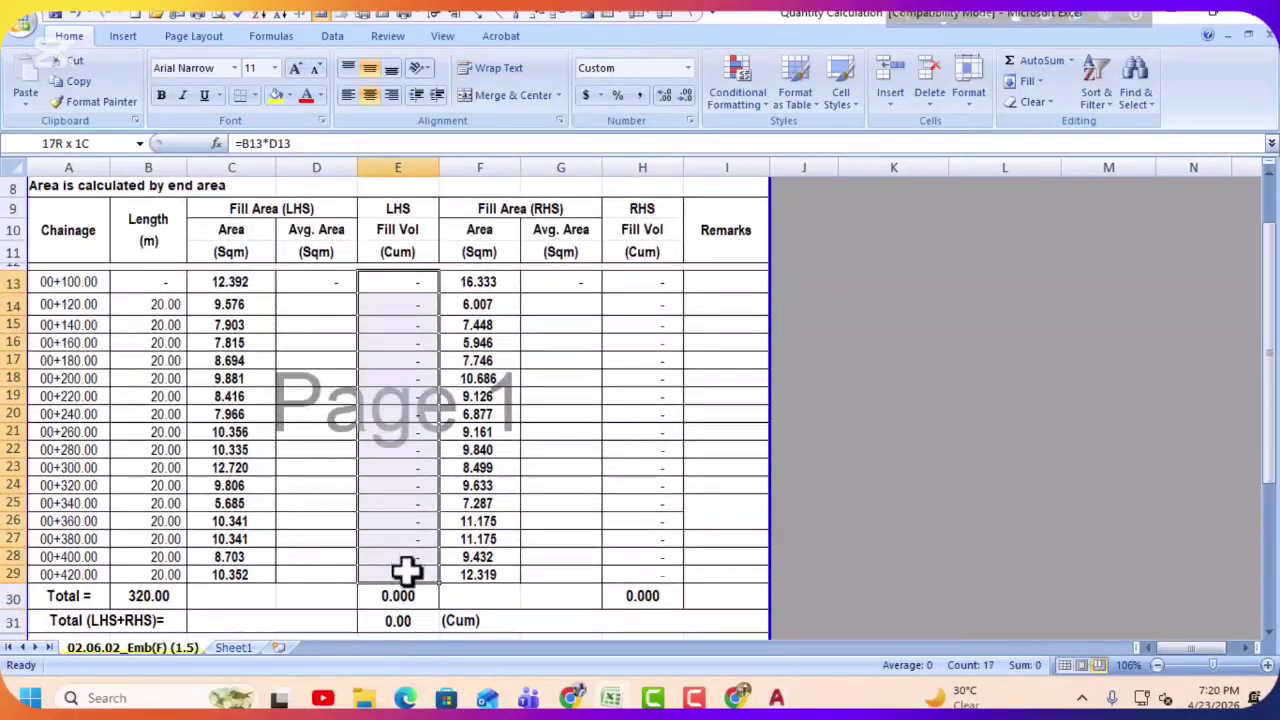
{"action": "key", "text": "Delete"}
{"action": "left_click_drag", "start_coordinate": [650, 284], "coordinate": [649, 543]}
{"action": "key", "text": "Delete"}
Step: Replace the RHS average area in G13 at chainage 00+100.00 with 0
{"action": "left_click", "coordinate": [574, 288]}
{"action": "key", "text": "Delete"}
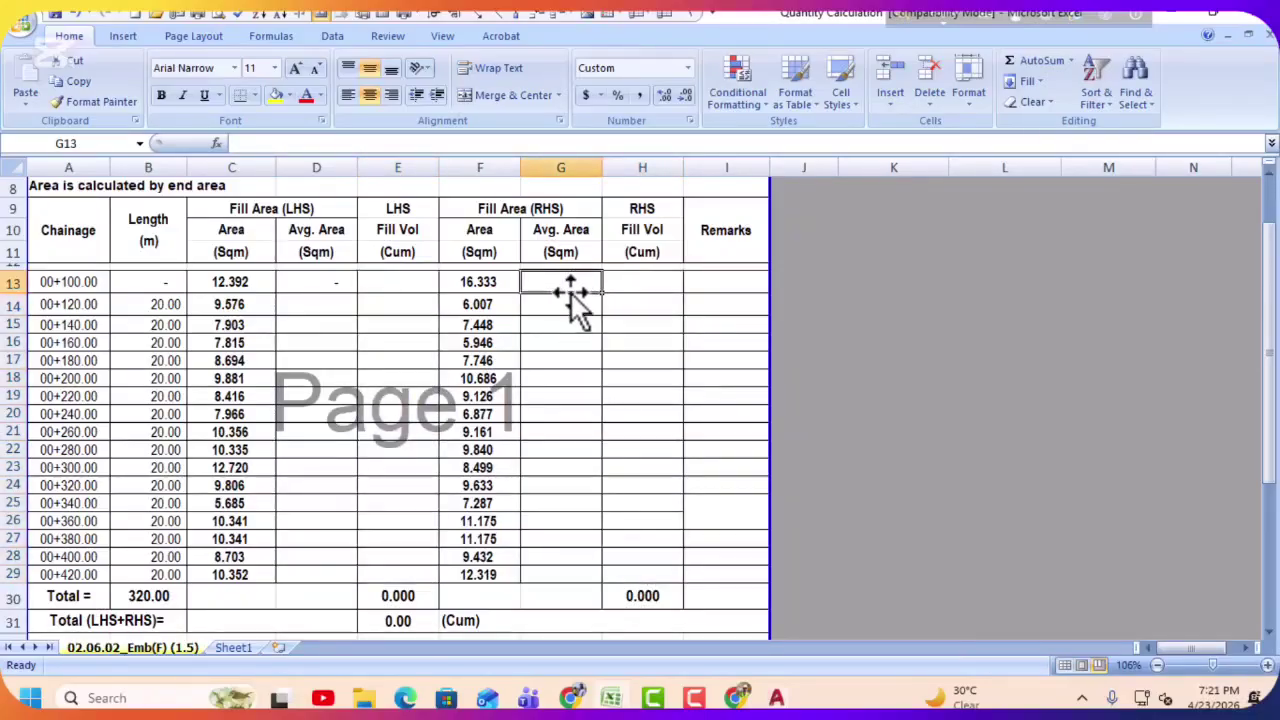
{"action": "left_click", "coordinate": [330, 285]}
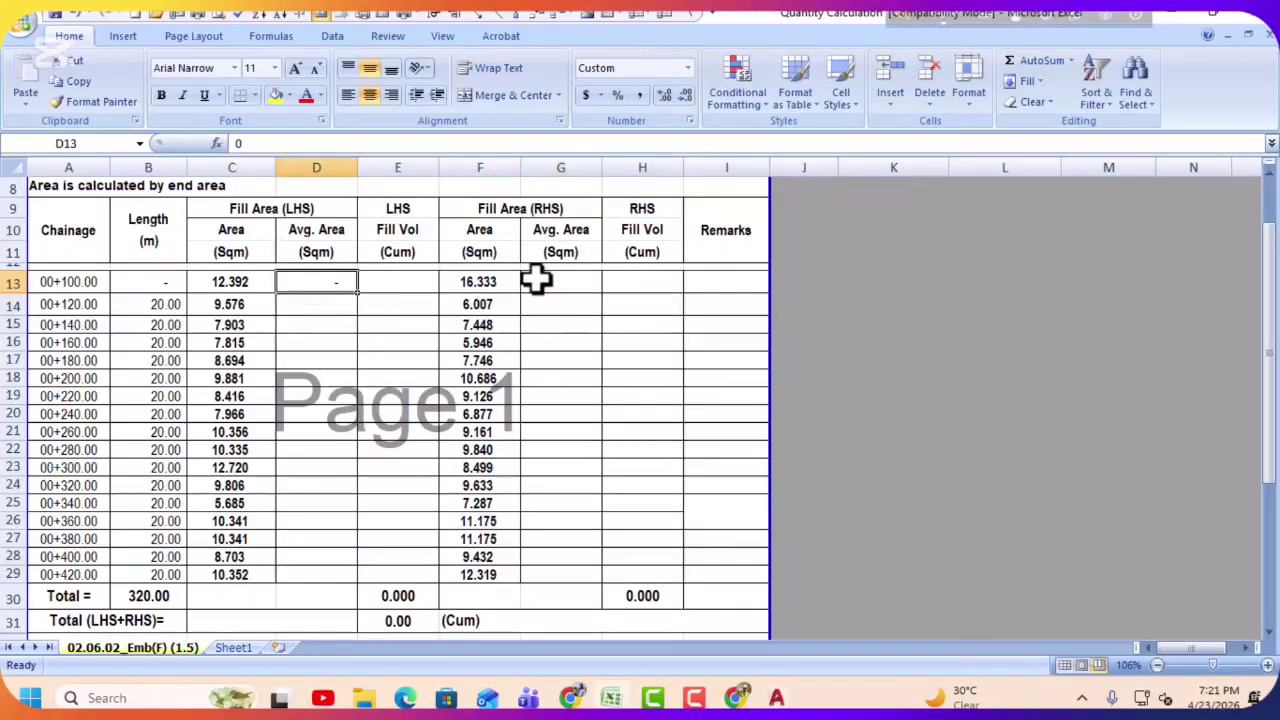
{"action": "left_click", "coordinate": [579, 286]}
{"action": "type", "text": "0"}
{"action": "key", "text": "Return"}
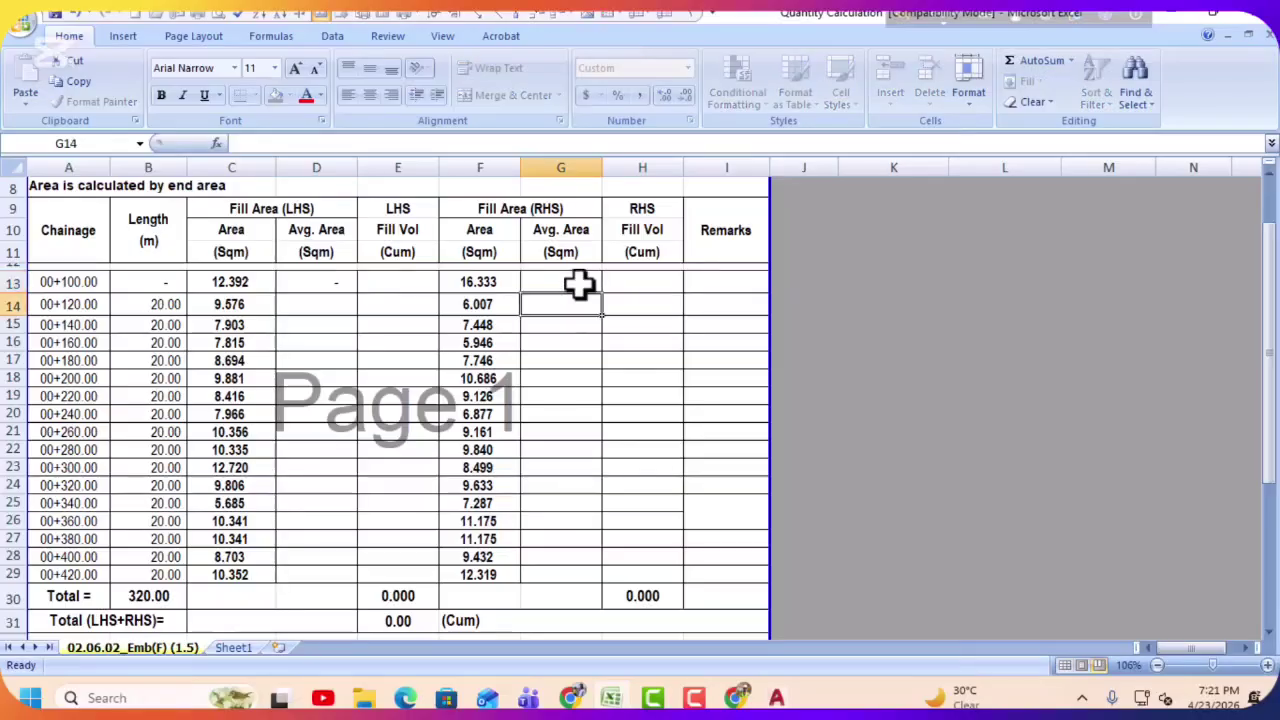
Step: Enter the LHS average area formula =(C14+C13)/2 in D14 and fill it down to D29
{"action": "left_click", "coordinate": [313, 310]}
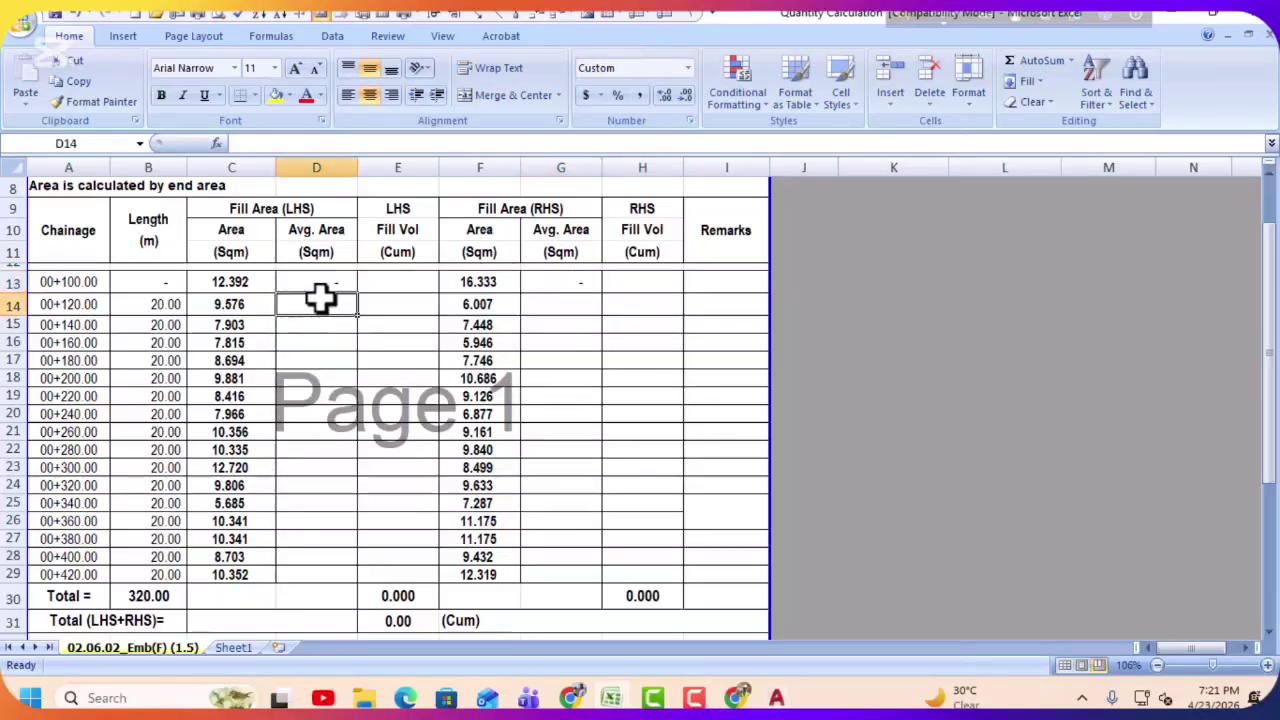
{"action": "type", "text": "="}
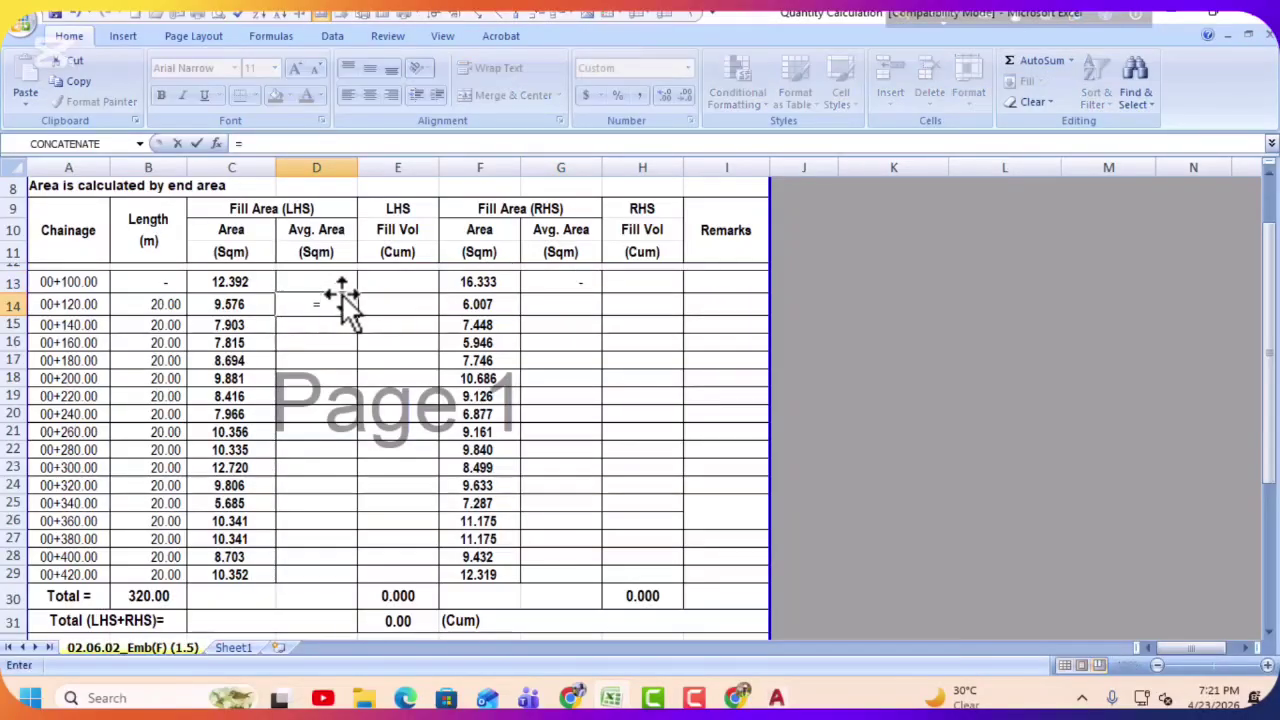
{"action": "type", "text": "(C14+"}
{"action": "left_click", "coordinate": [250, 281]}
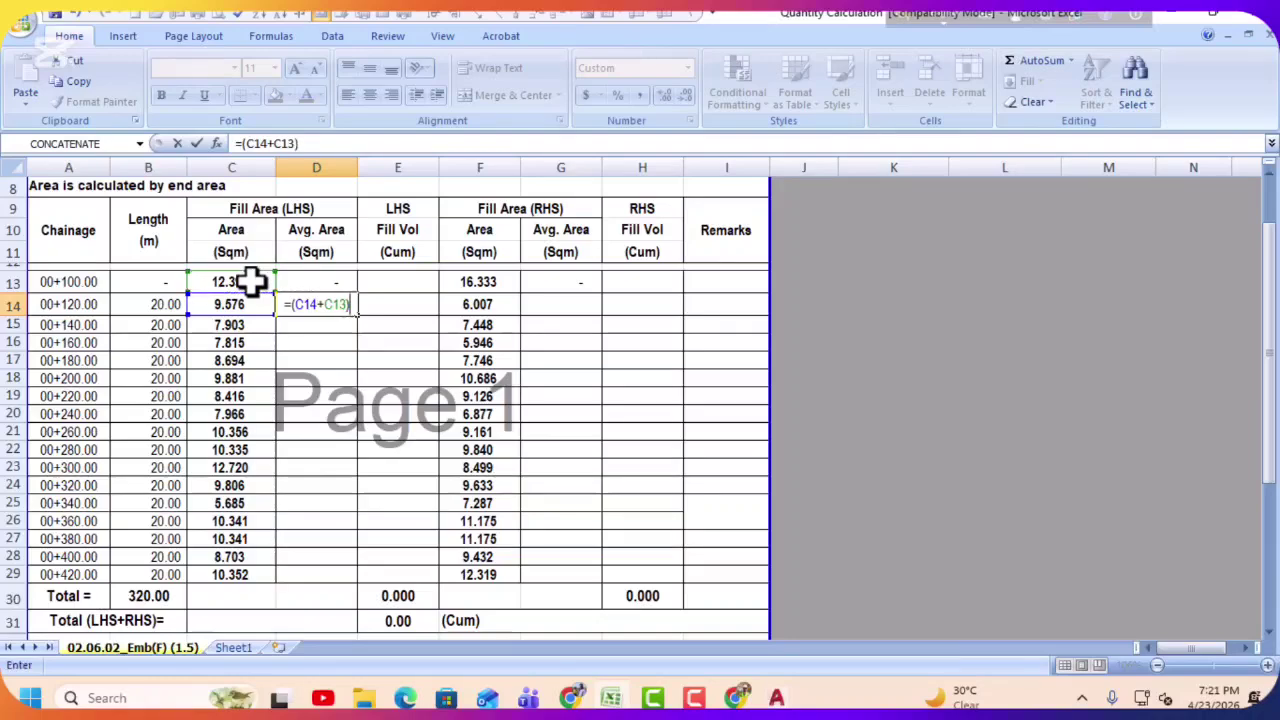
{"action": "key", "text": "Return"}
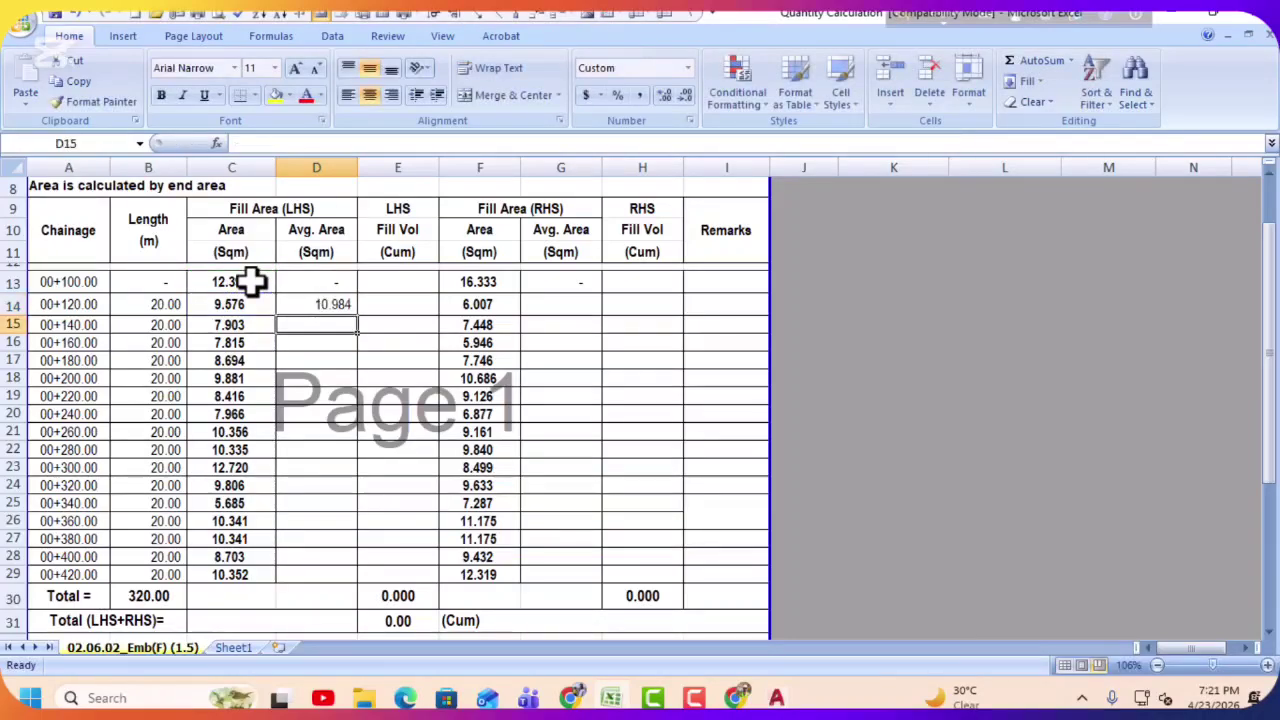
{"action": "left_click", "coordinate": [314, 305]}
{"action": "left_click_drag", "start_coordinate": [357, 315], "coordinate": [358, 578]}
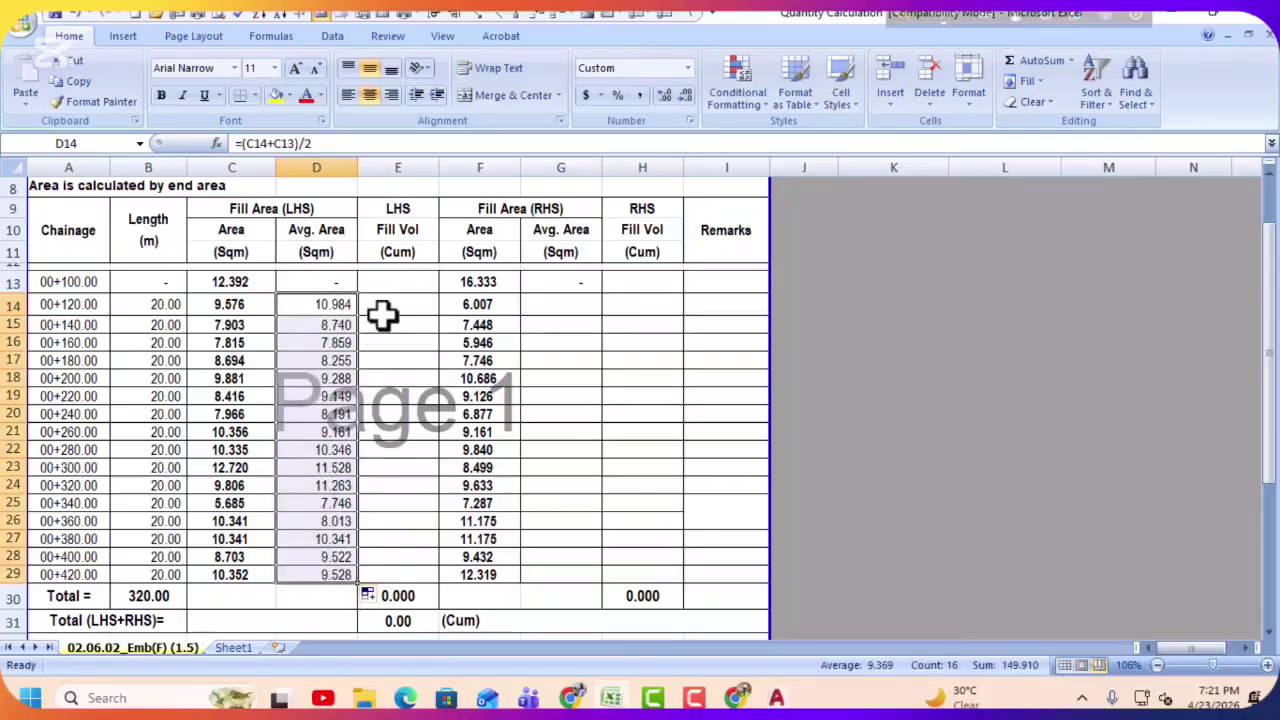
Step: Enter the LHS fill volume formula =B13*D13 in E13 and fill it down to E29
{"action": "left_click", "coordinate": [400, 299]}
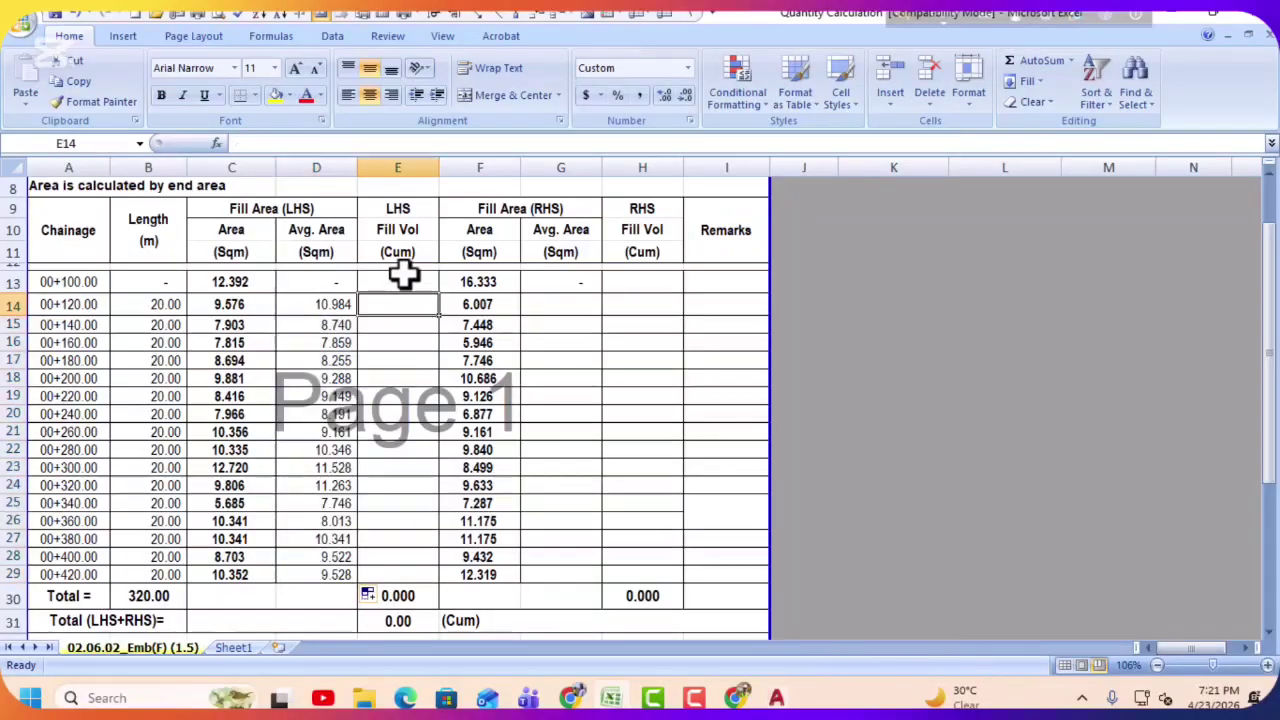
{"action": "left_click", "coordinate": [401, 284]}
{"action": "type", "text": "="}
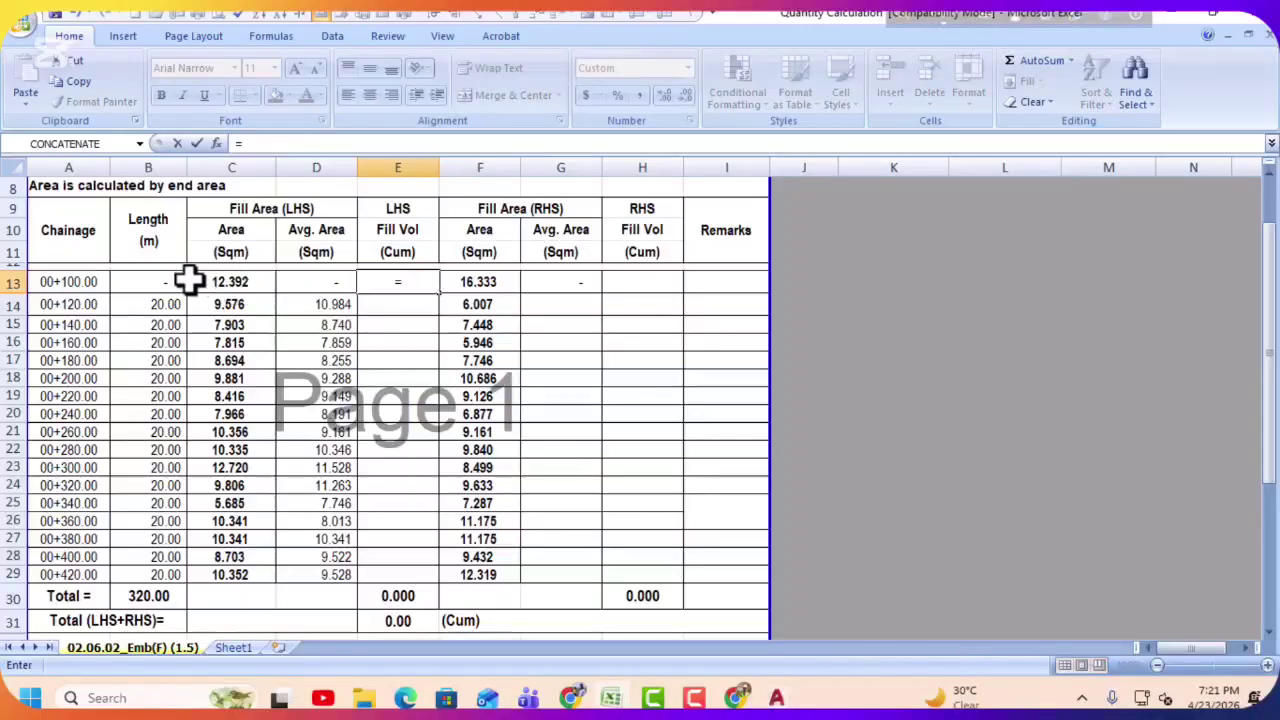
{"action": "left_click", "coordinate": [147, 283]}
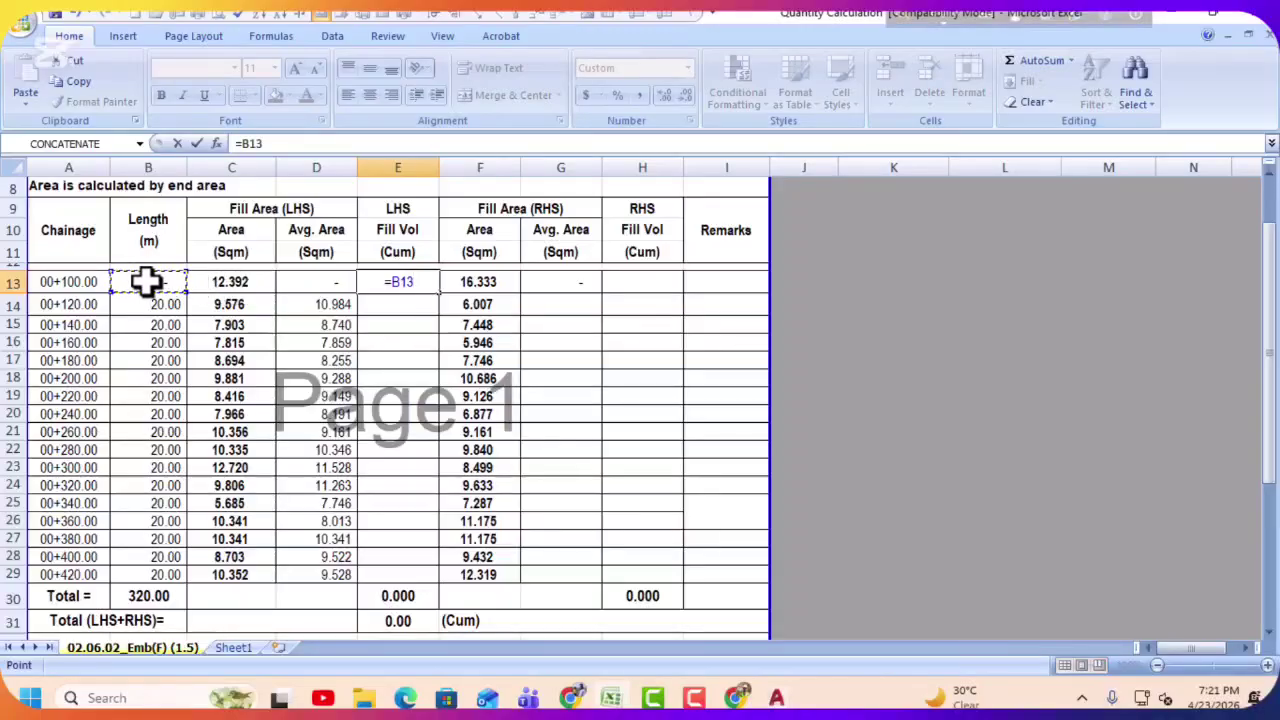
{"action": "type", "text": "*C13"}
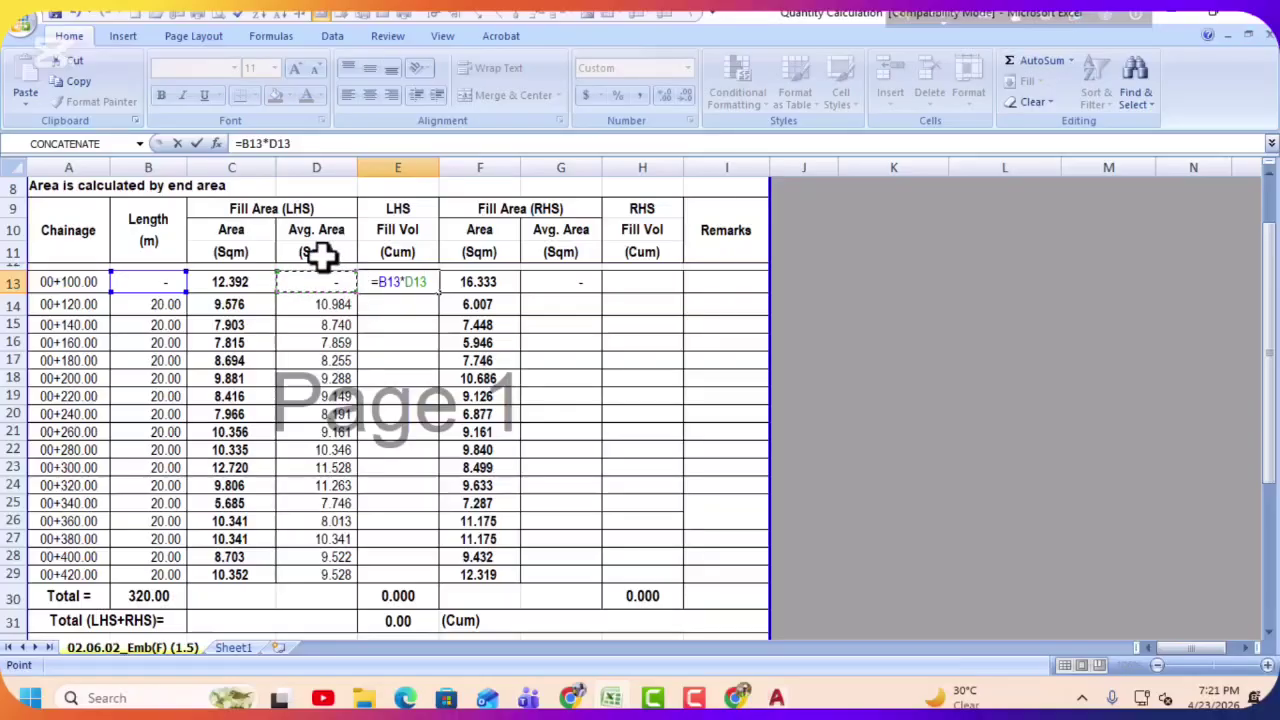
{"action": "key", "text": "Return"}
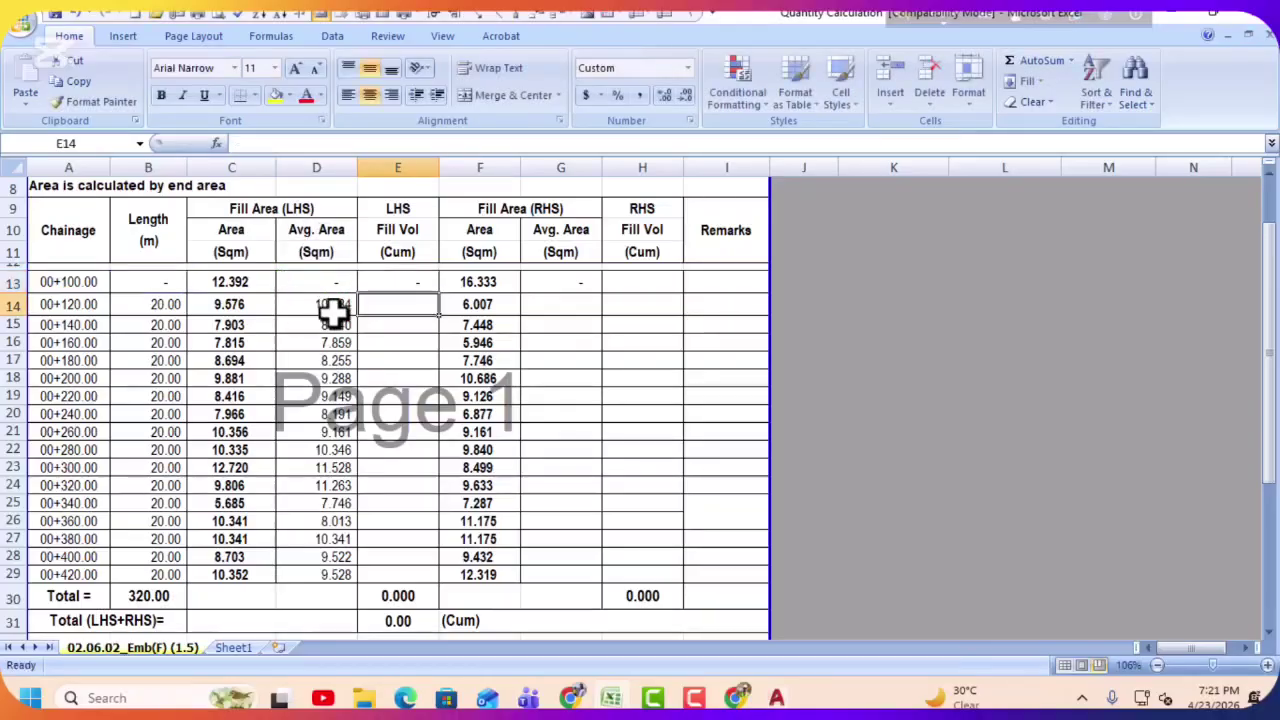
{"action": "left_click", "coordinate": [417, 286]}
{"action": "left_click_drag", "start_coordinate": [440, 296], "coordinate": [441, 578]}
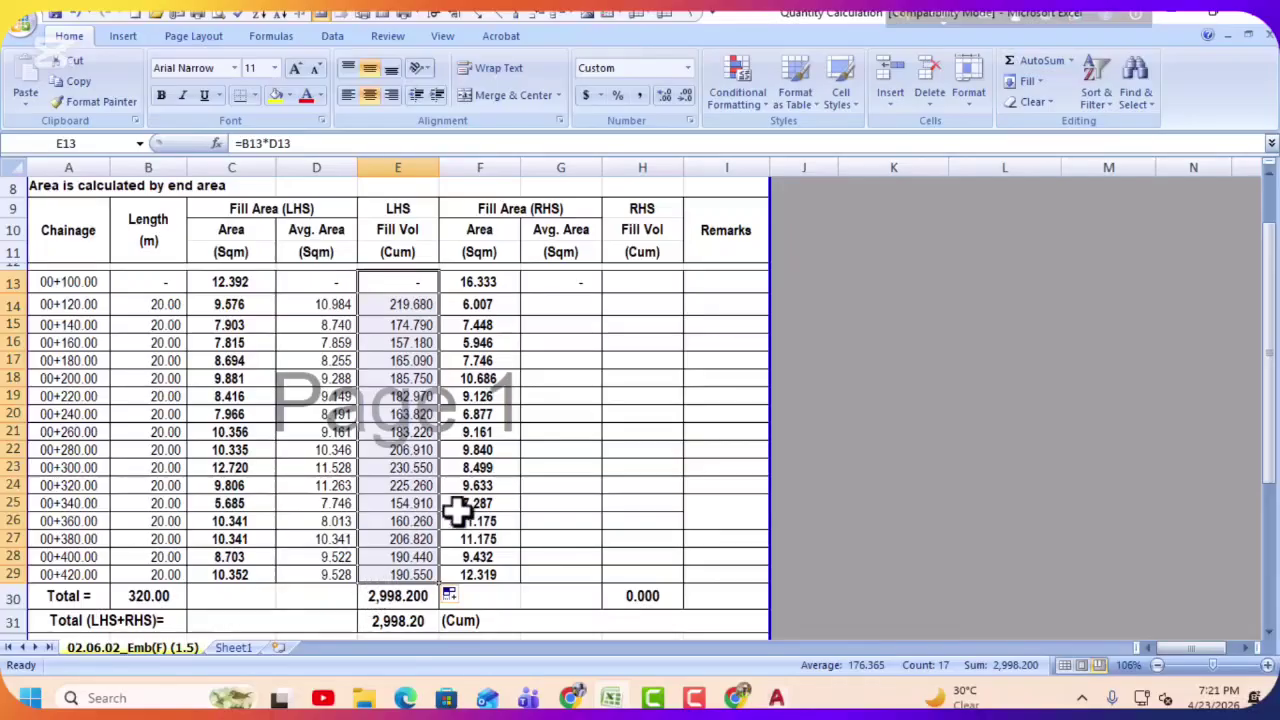
Step: Enter the RHS average area formula =(F14+F13)/2 in G14 and fill it down to G29
{"action": "left_click", "coordinate": [563, 285]}
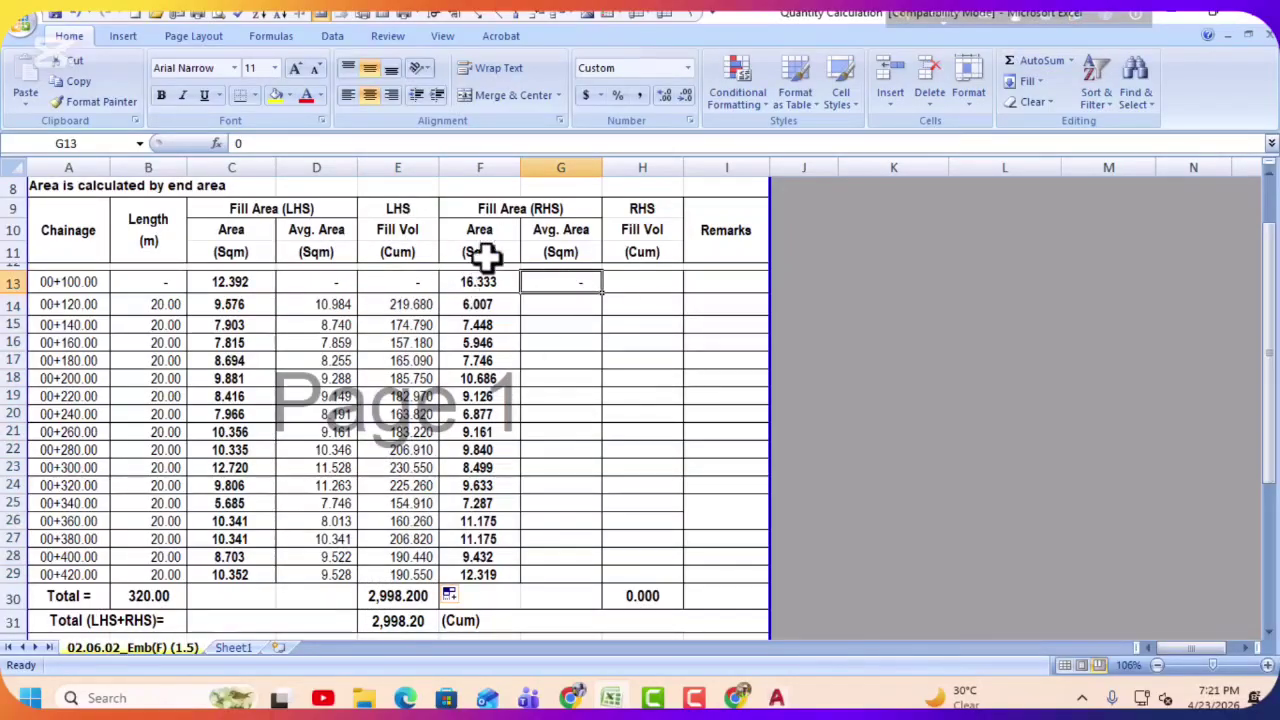
{"action": "left_click", "coordinate": [573, 305]}
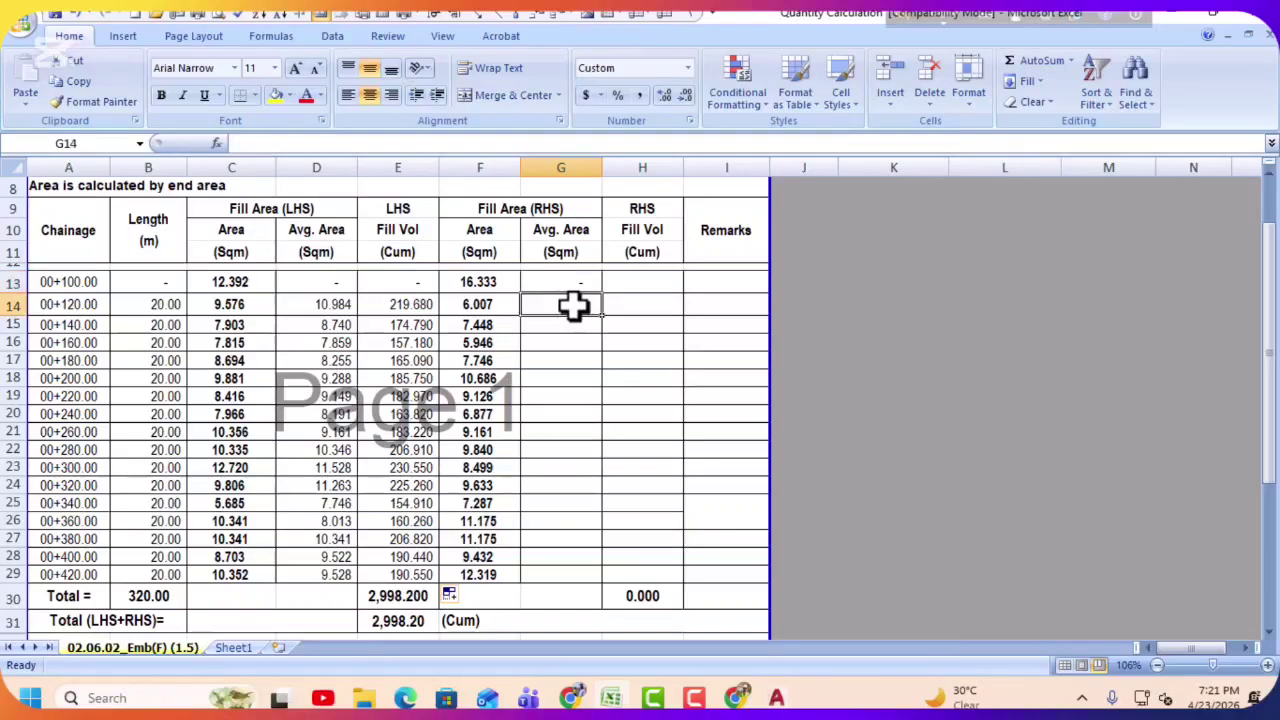
{"action": "type", "text": "=(F14+"}
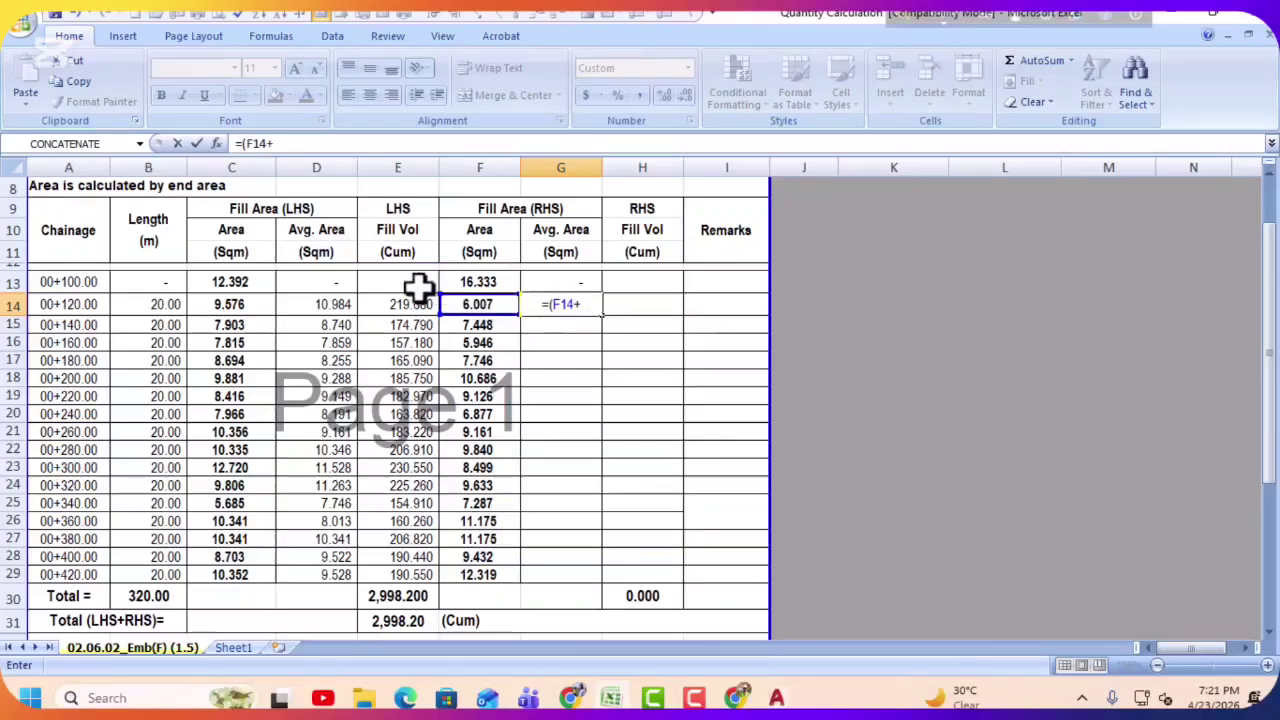
{"action": "left_click", "coordinate": [470, 284]}
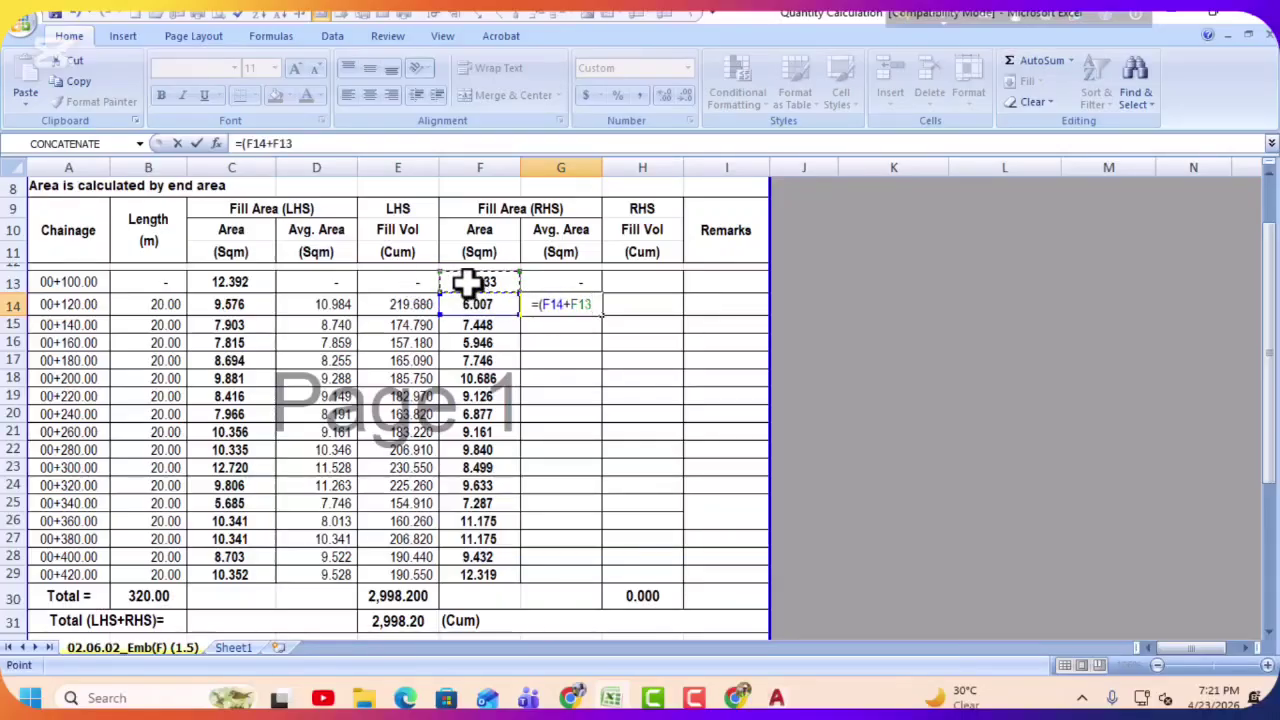
{"action": "type", "text": ")/2"}
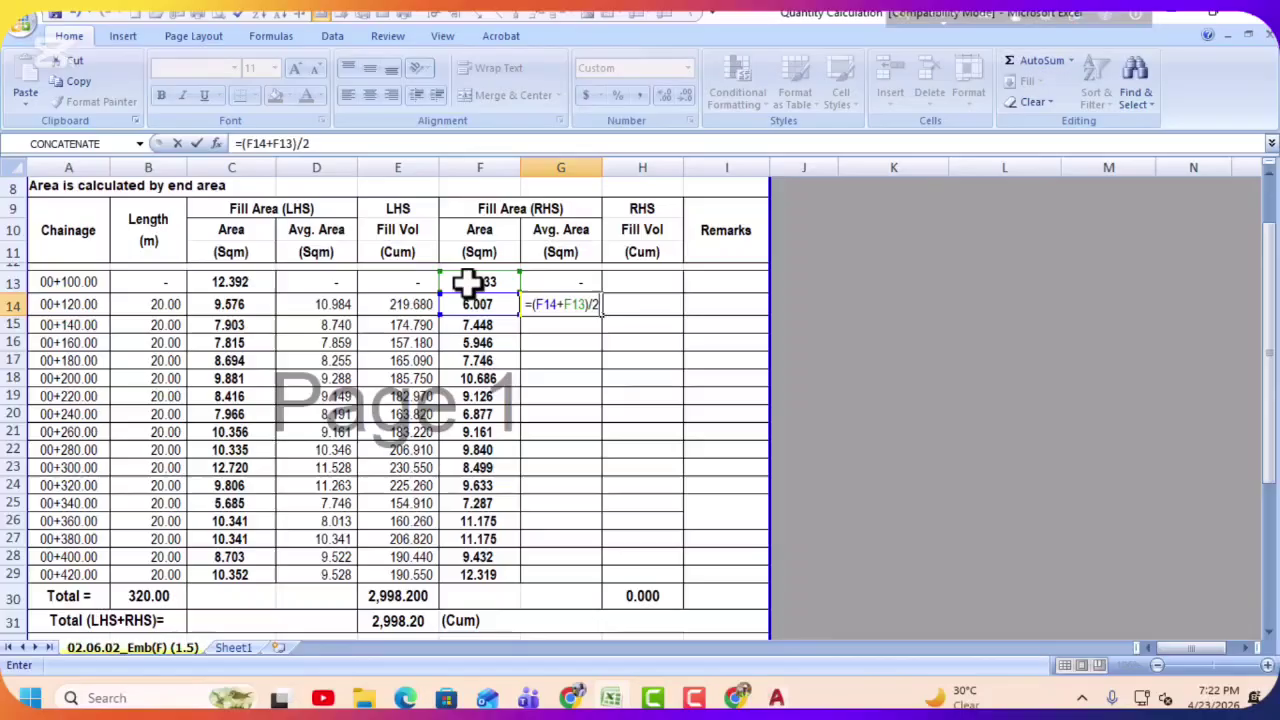
{"action": "key", "text": "Return"}
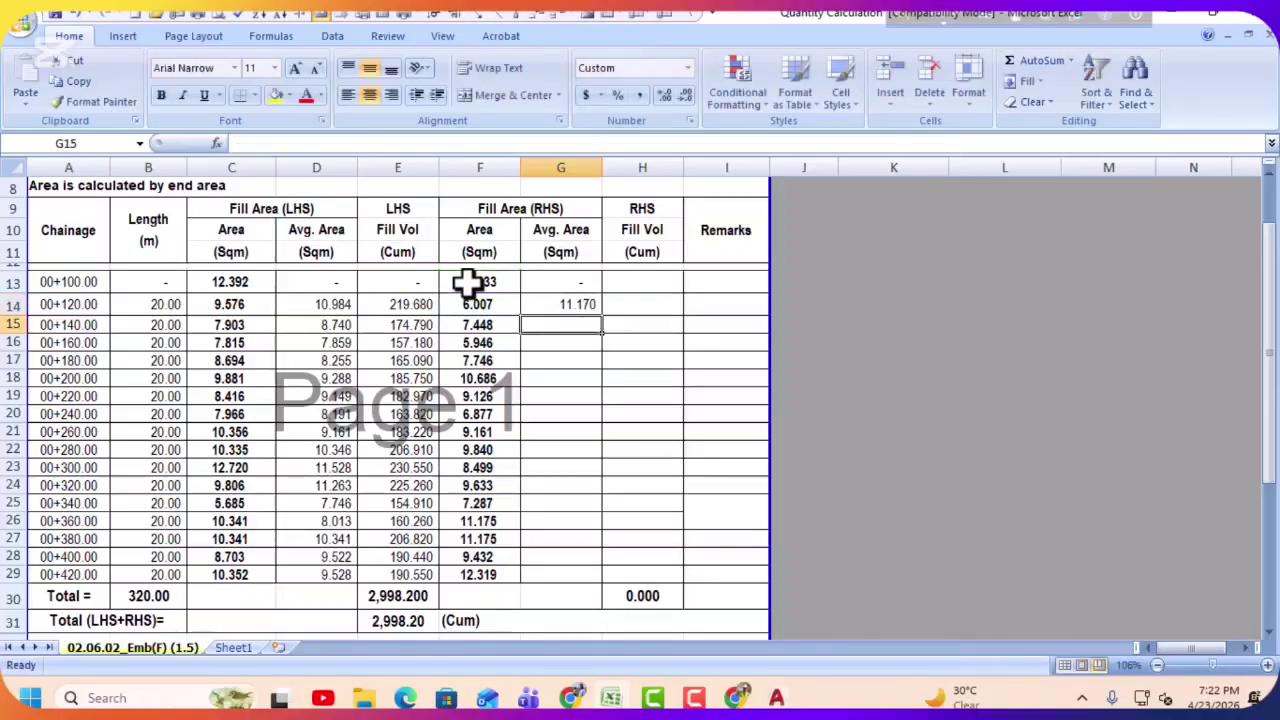
{"action": "left_click", "coordinate": [571, 302]}
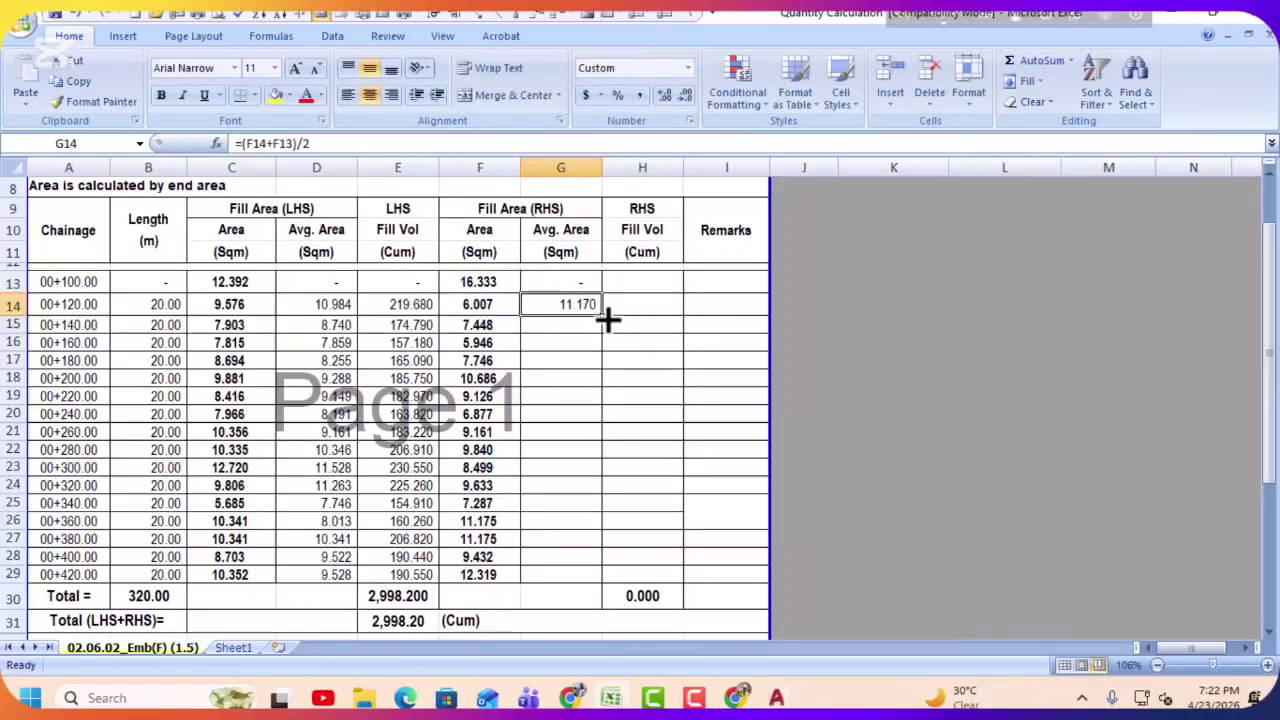
{"action": "left_click_drag", "start_coordinate": [607, 318], "coordinate": [597, 583]}
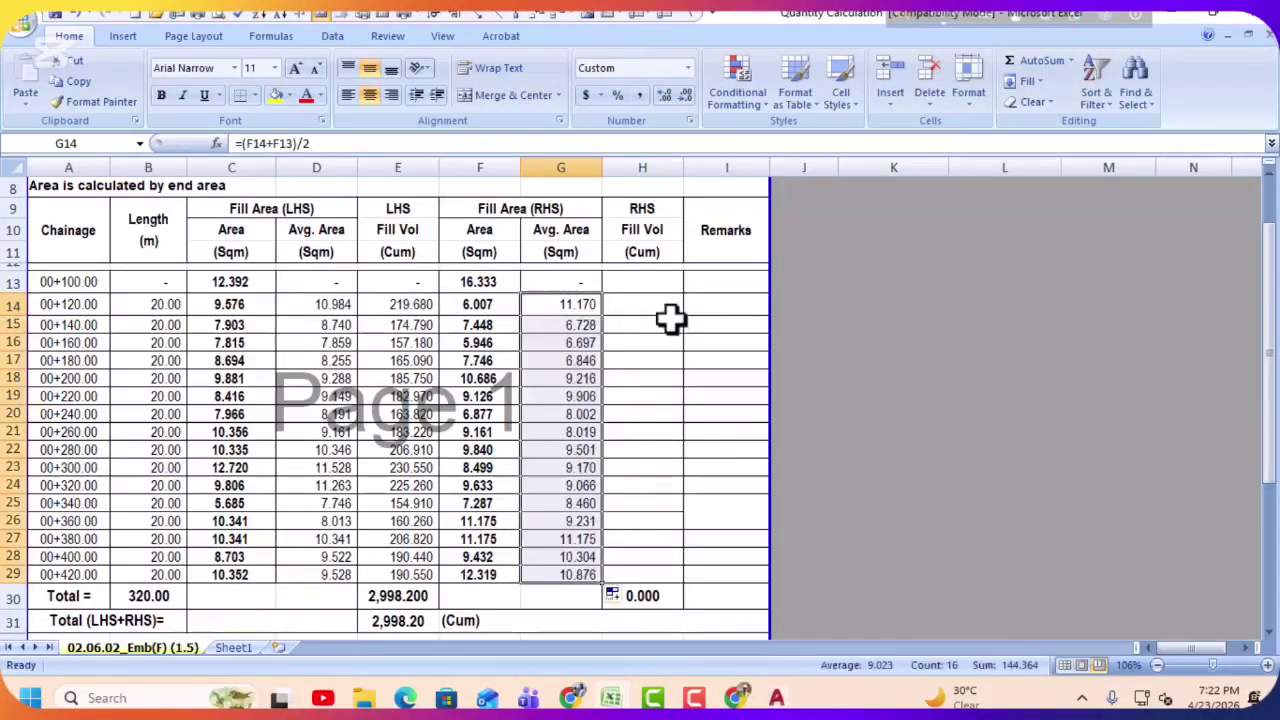
Step: Enter the RHS fill volume formula =B13*G13 in H13 and fill it down to H29
{"action": "left_click", "coordinate": [665, 285]}
{"action": "type", "text": "="}
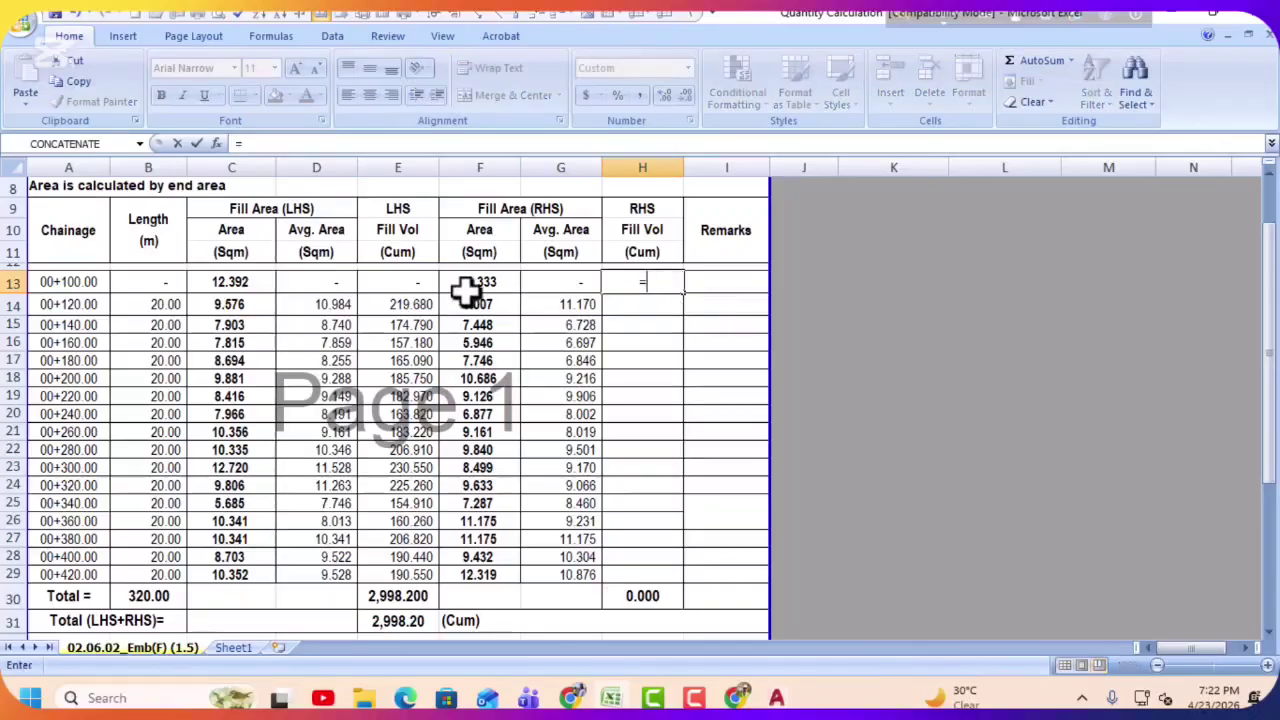
{"action": "left_click", "coordinate": [145, 285]}
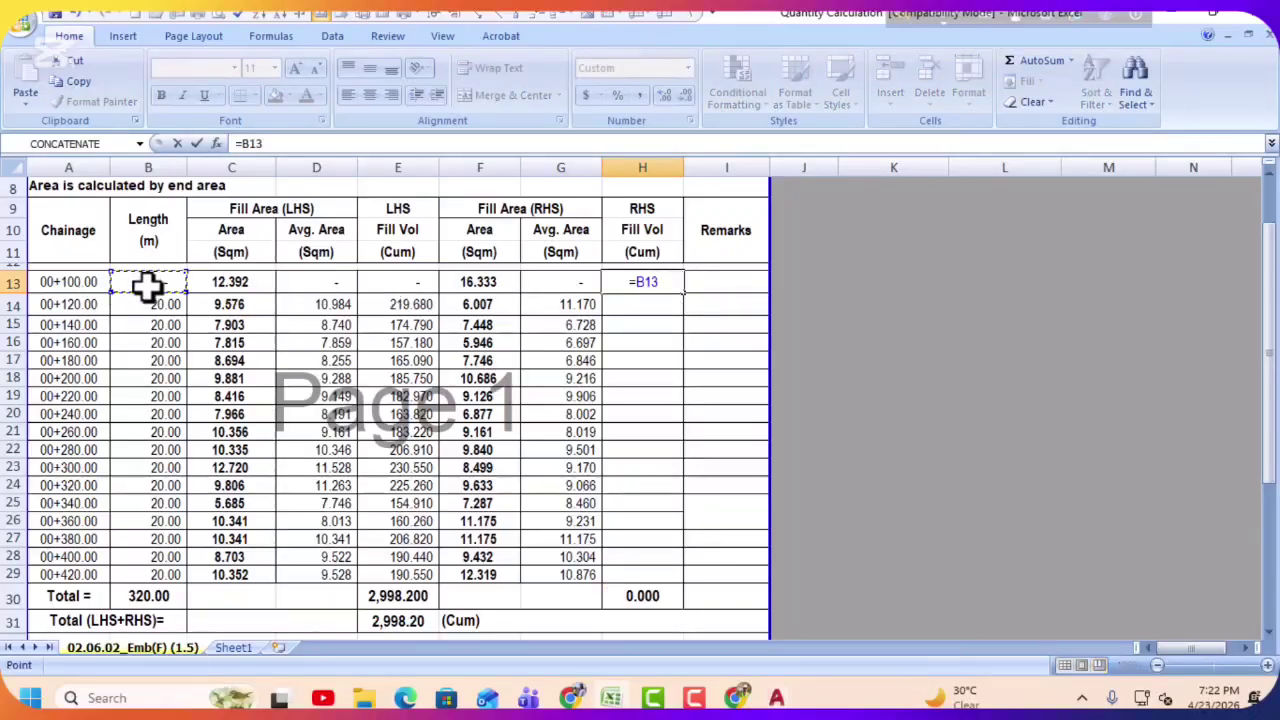
{"action": "type", "text": "*"}
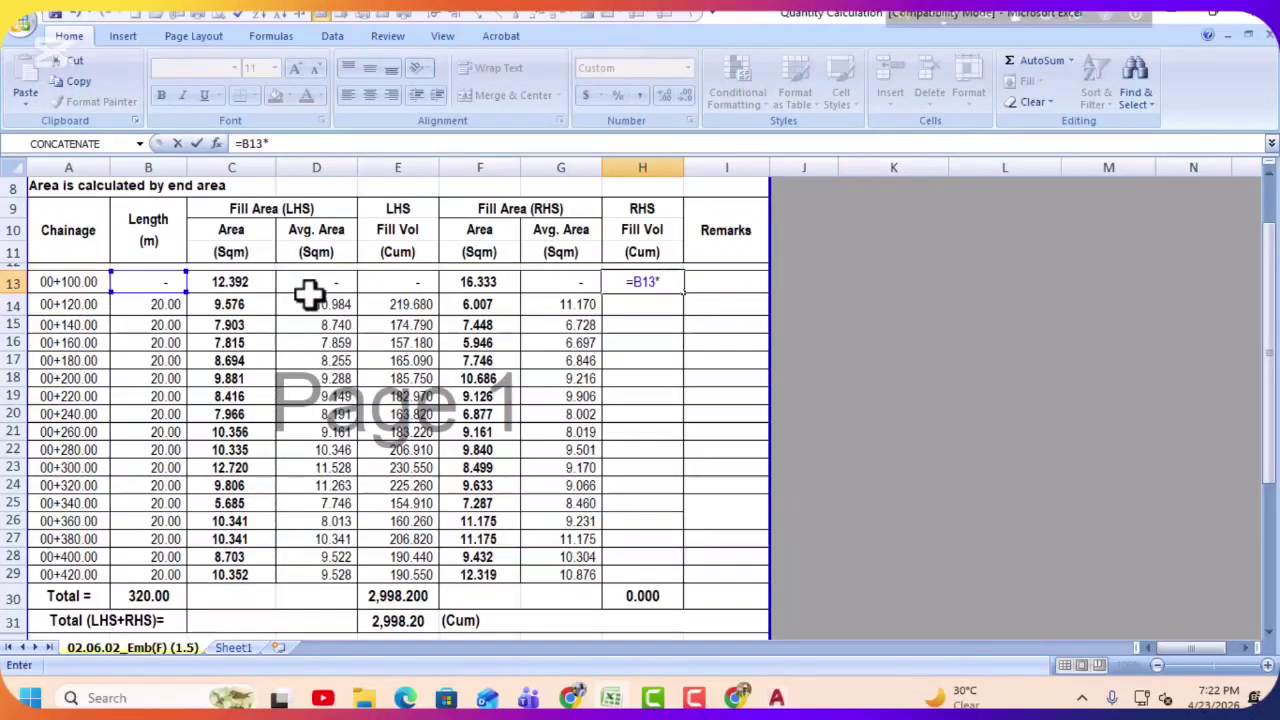
{"action": "left_click", "coordinate": [561, 283]}
{"action": "key", "text": "Return"}
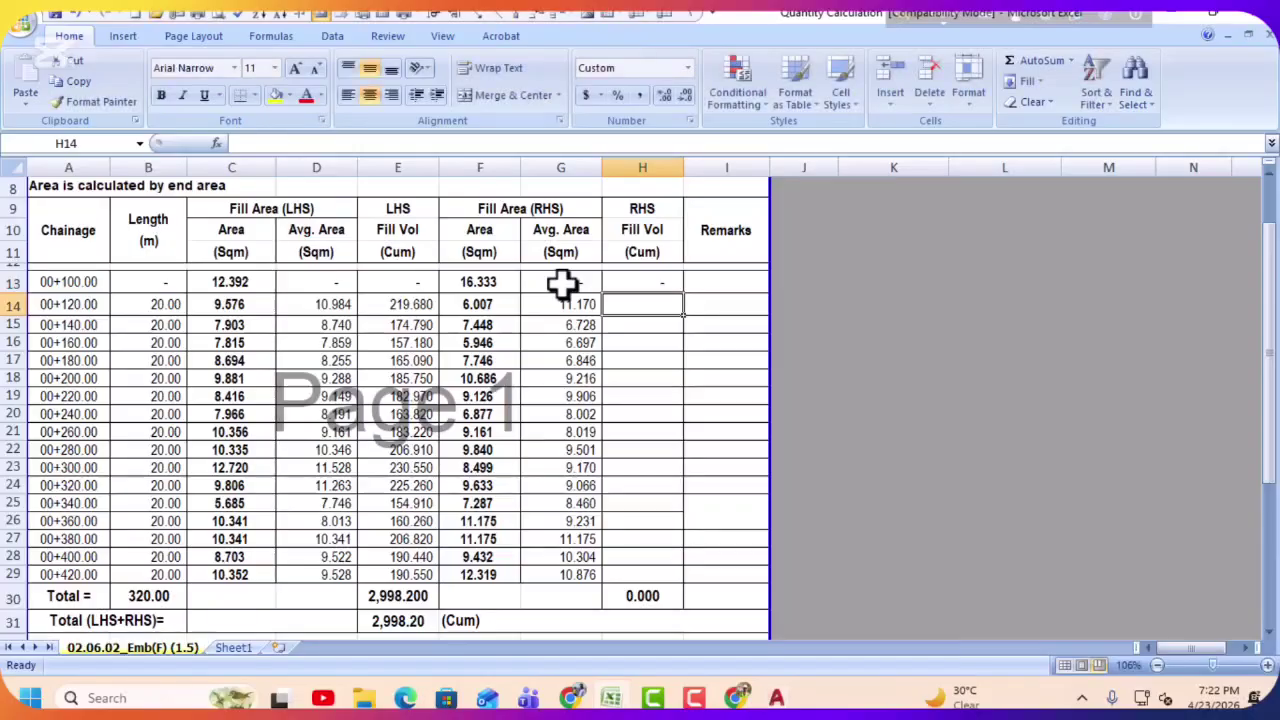
{"action": "left_click", "coordinate": [652, 285]}
{"action": "left_click_drag", "start_coordinate": [686, 294], "coordinate": [690, 578]}
Step: Copy the cell format of I22 onto the merged cells I24:I26 in the Remarks column
{"action": "left_click_drag", "start_coordinate": [724, 491], "coordinate": [727, 518]}
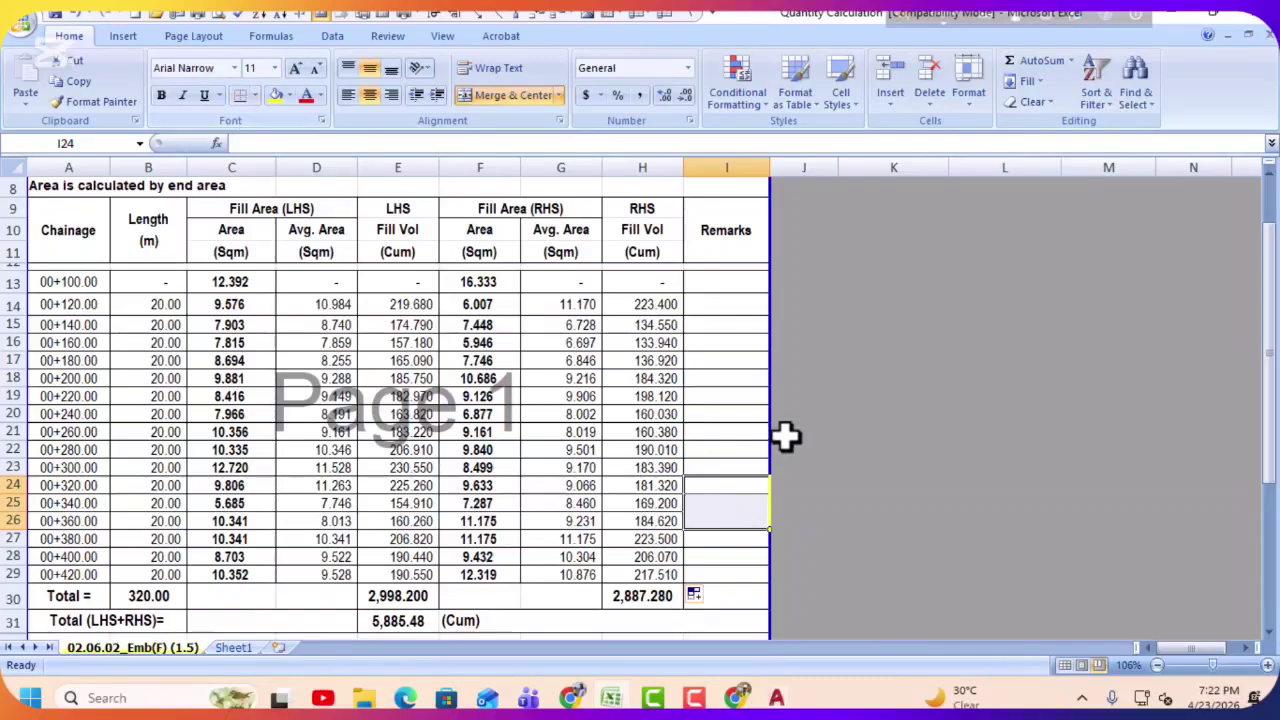
{"action": "left_click", "coordinate": [720, 451]}
{"action": "left_click", "coordinate": [88, 102]}
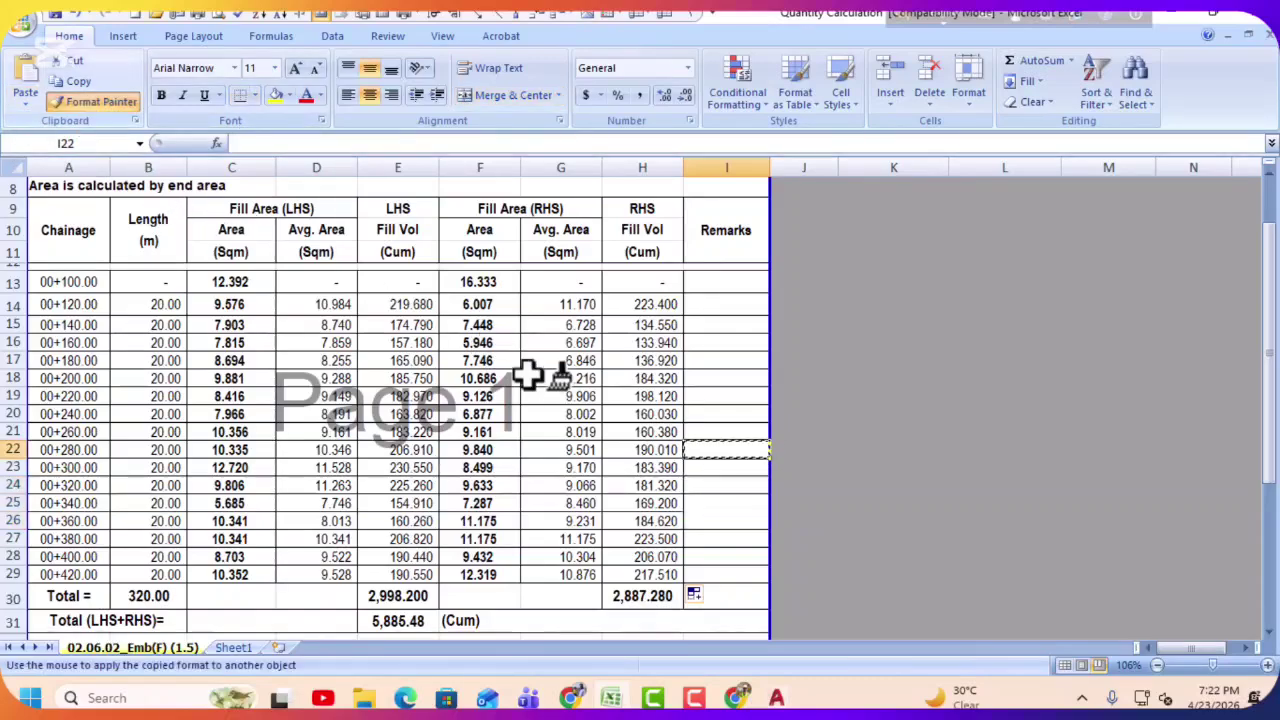
{"action": "mouse_move", "coordinate": [746, 496]}
{"action": "left_mouse_down"}
{"action": "mouse_move", "coordinate": [728, 518]}
{"action": "mouse_move", "coordinate": [740, 520]}
{"action": "left_mouse_up"}
{"action": "left_click", "coordinate": [965, 482]}
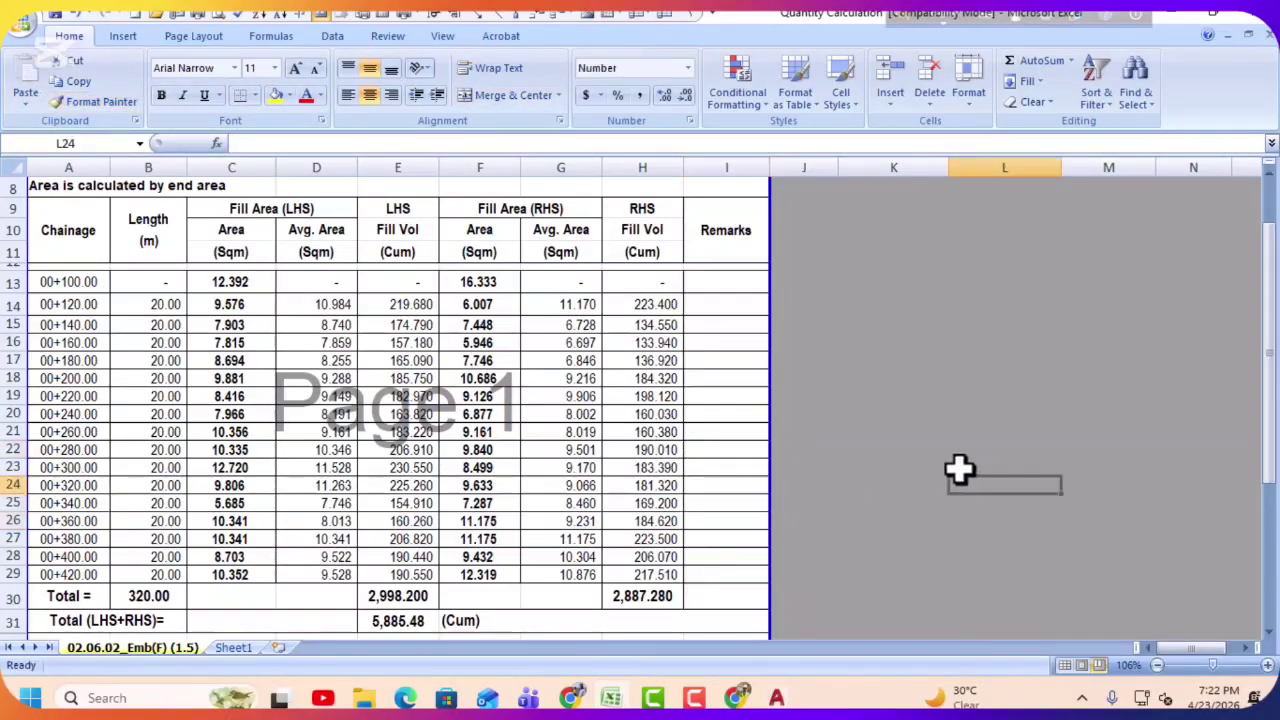
Step: Check the formulas of the LHS and RHS volume totals in E30 and H30 and the combined total in E31
{"action": "scroll", "coordinate": [755, 382], "scroll_direction": "down", "scroll_amount": 1}
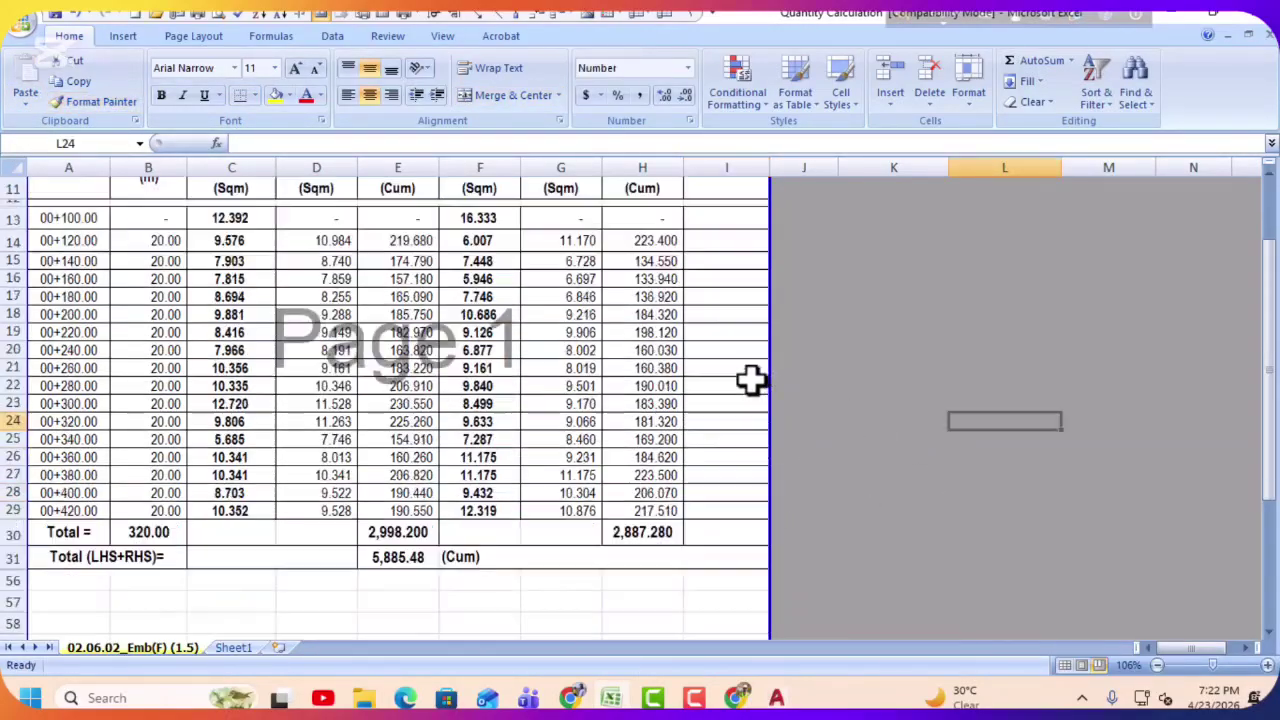
{"action": "left_click", "coordinate": [402, 535]}
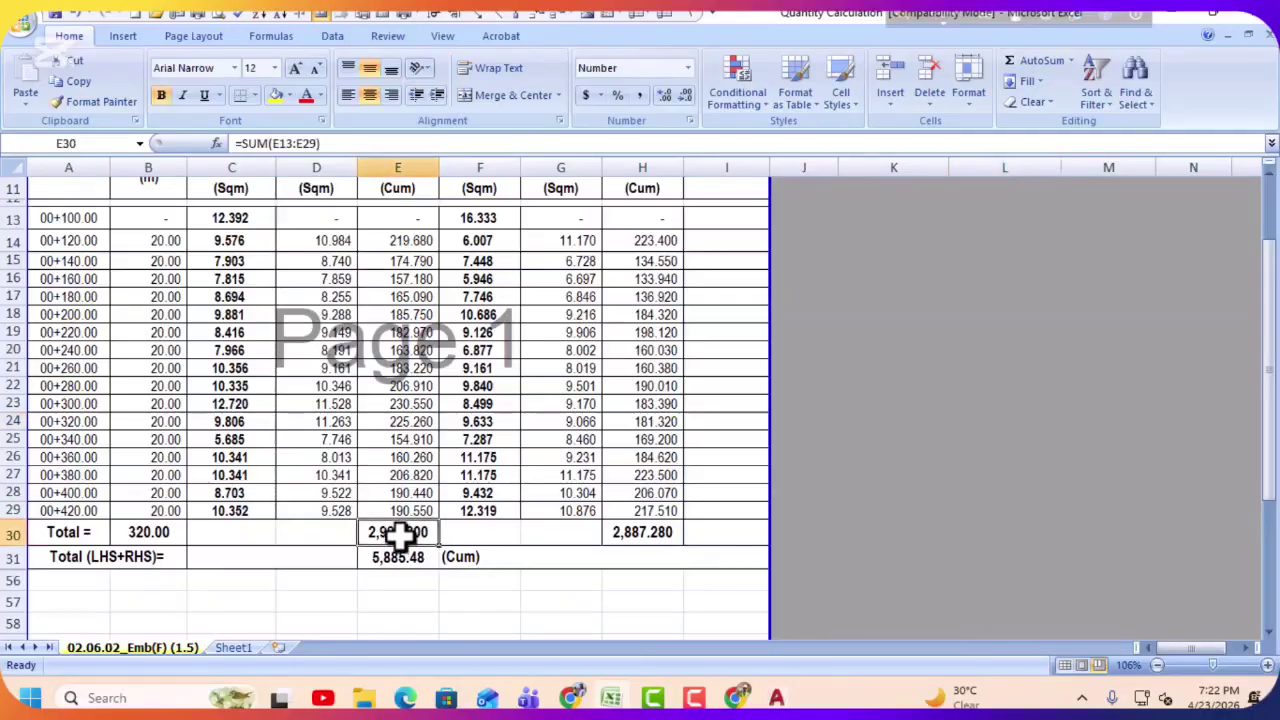
{"action": "double_click", "coordinate": [402, 535]}
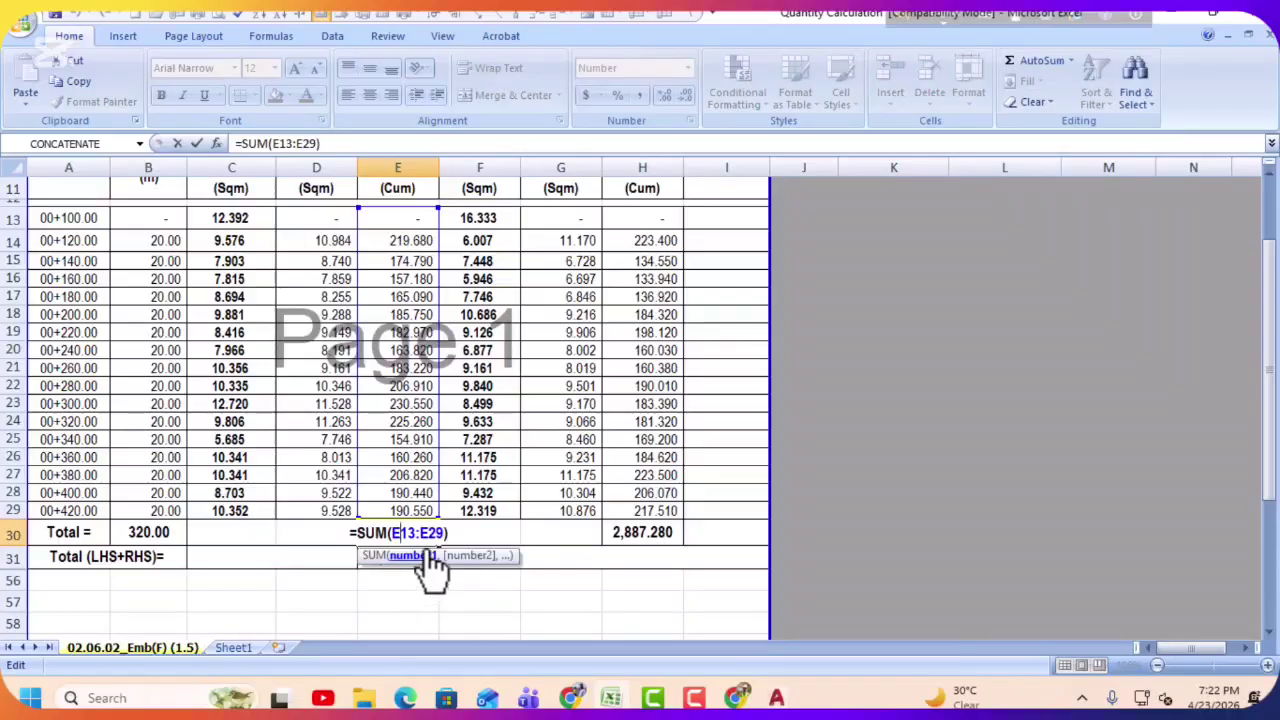
{"action": "key", "text": "Return"}
{"action": "double_click", "coordinate": [623, 534]}
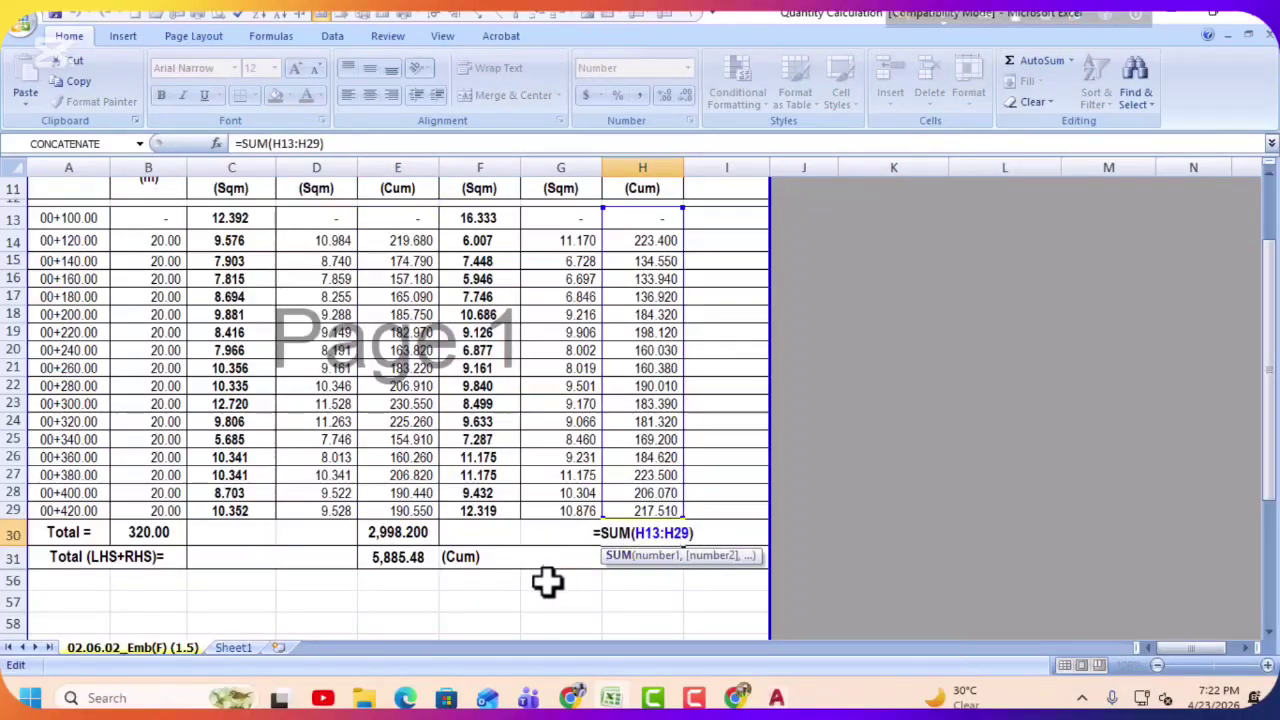
{"action": "key", "text": "Return"}
{"action": "double_click", "coordinate": [402, 556]}
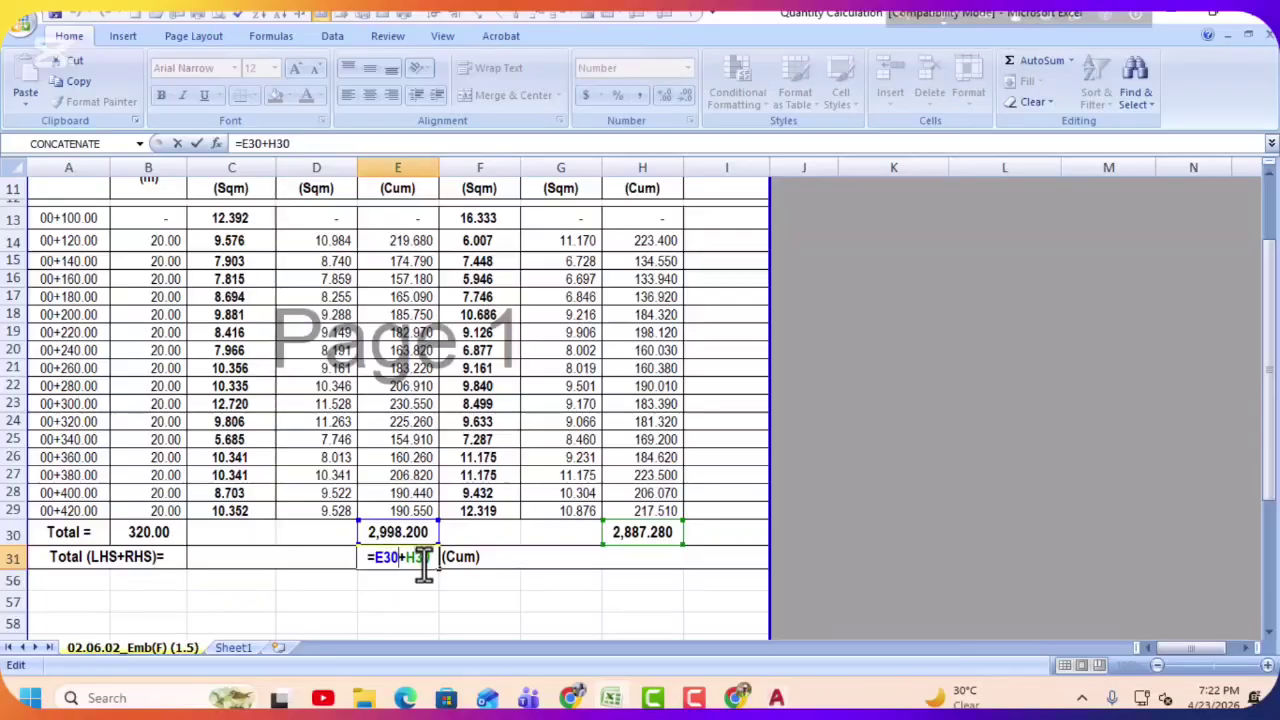
Step: Convert the combined LHS and RHS total to cubic feet with the formula =E31*35.315 in E57
{"action": "key", "text": "Return"}
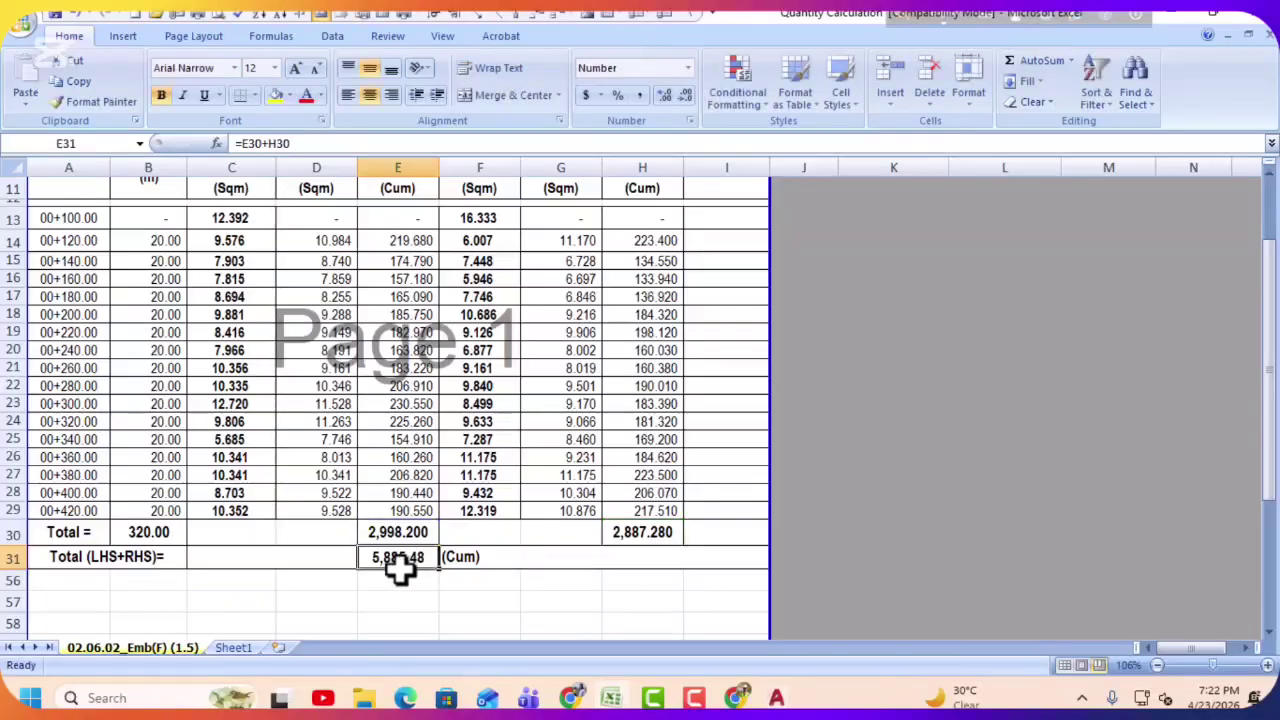
{"action": "left_click", "coordinate": [400, 578]}
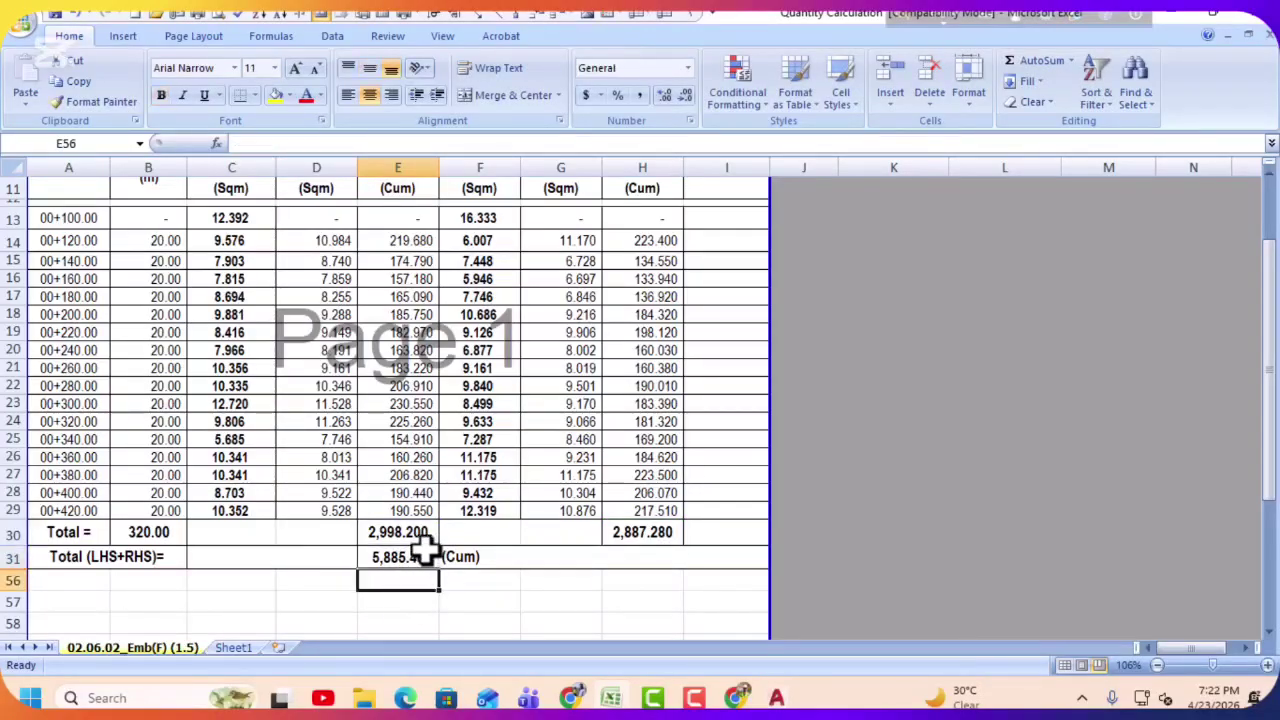
{"action": "scroll", "coordinate": [425, 548], "scroll_direction": "down", "scroll_amount": 2}
{"action": "left_click", "coordinate": [402, 488]}
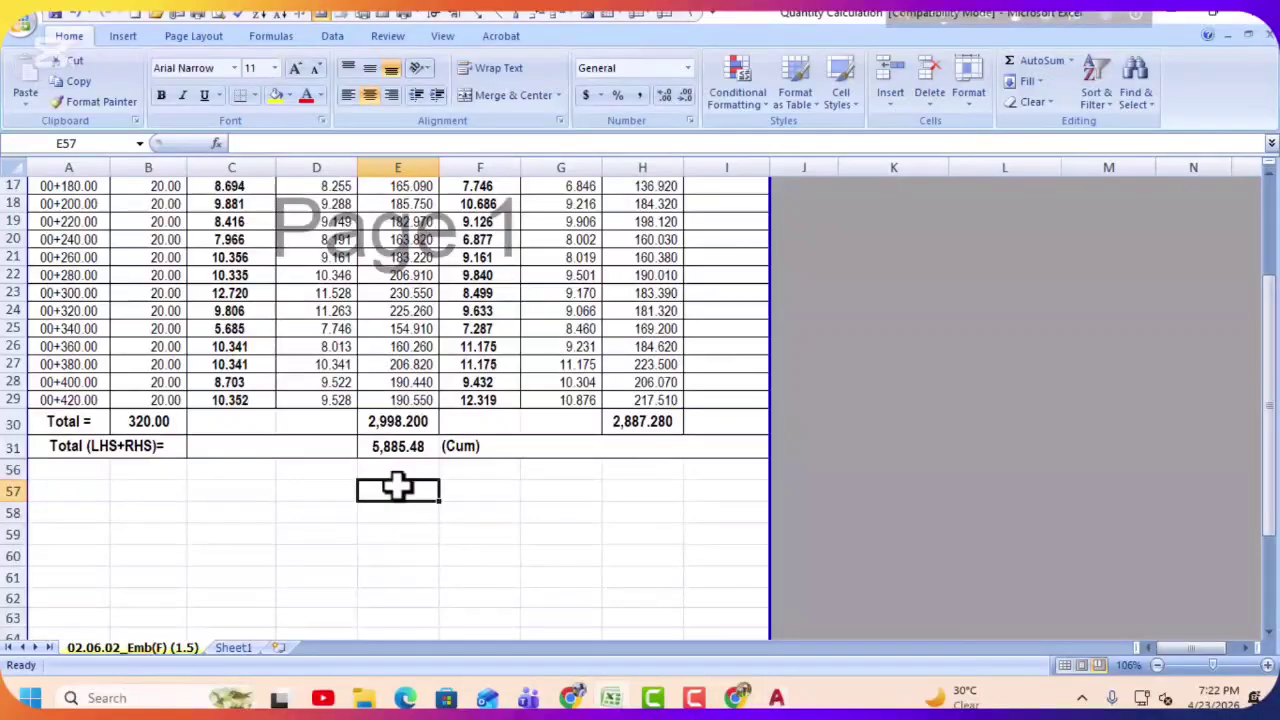
{"action": "type", "text": "="}
{"action": "left_click", "coordinate": [397, 443]}
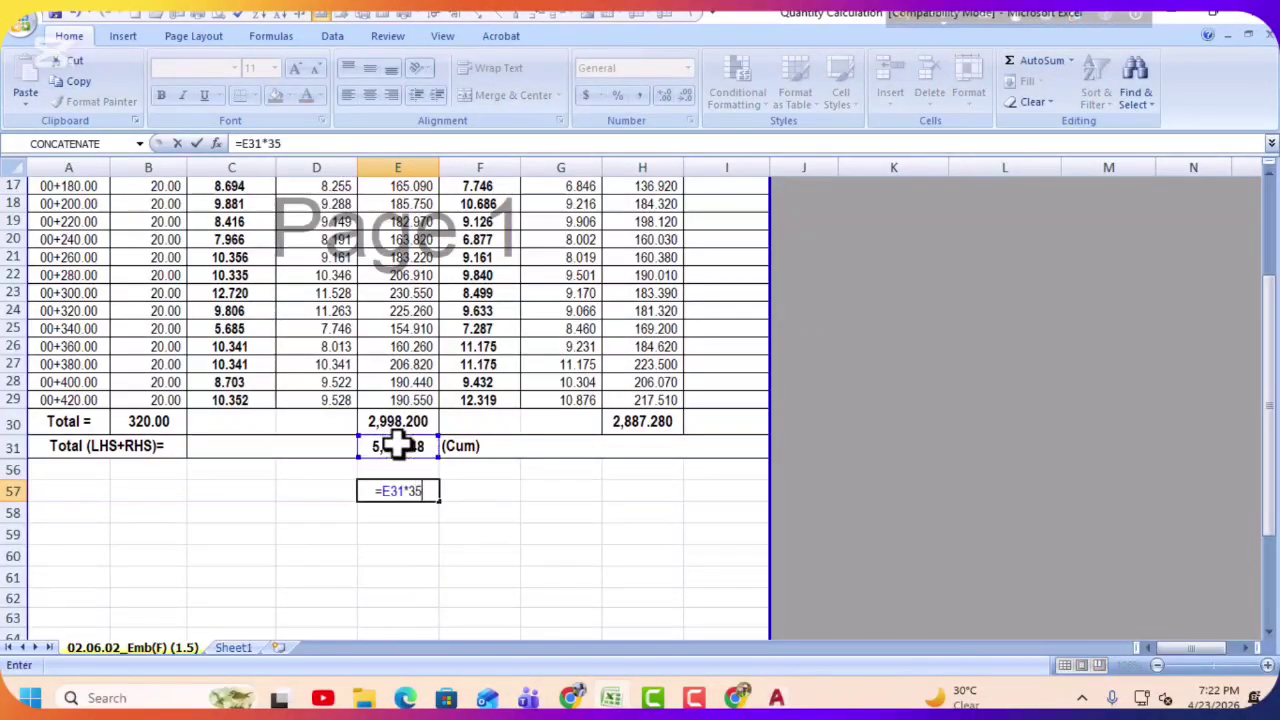
{"action": "type", "text": "*35.315"}
{"action": "key", "text": "Return"}
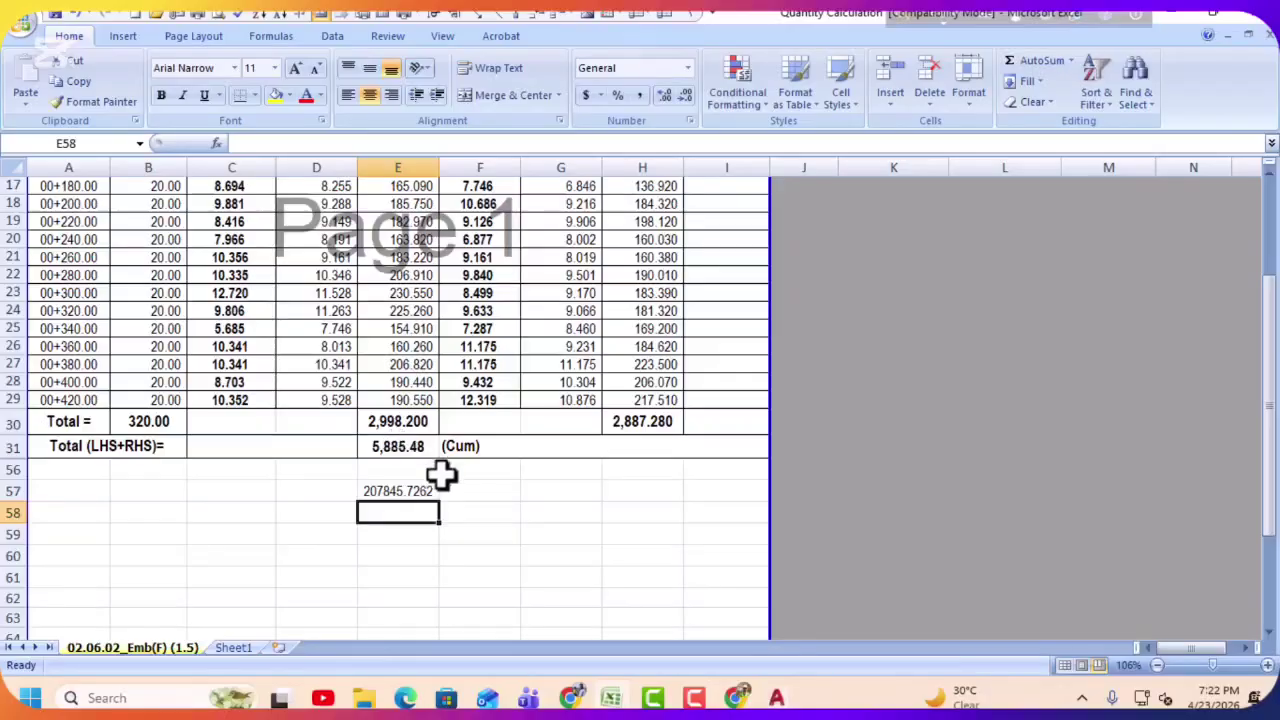
Step: Label the converted volume with the unit Cft in F57
{"action": "left_click", "coordinate": [405, 488]}
{"action": "left_click", "coordinate": [471, 487]}
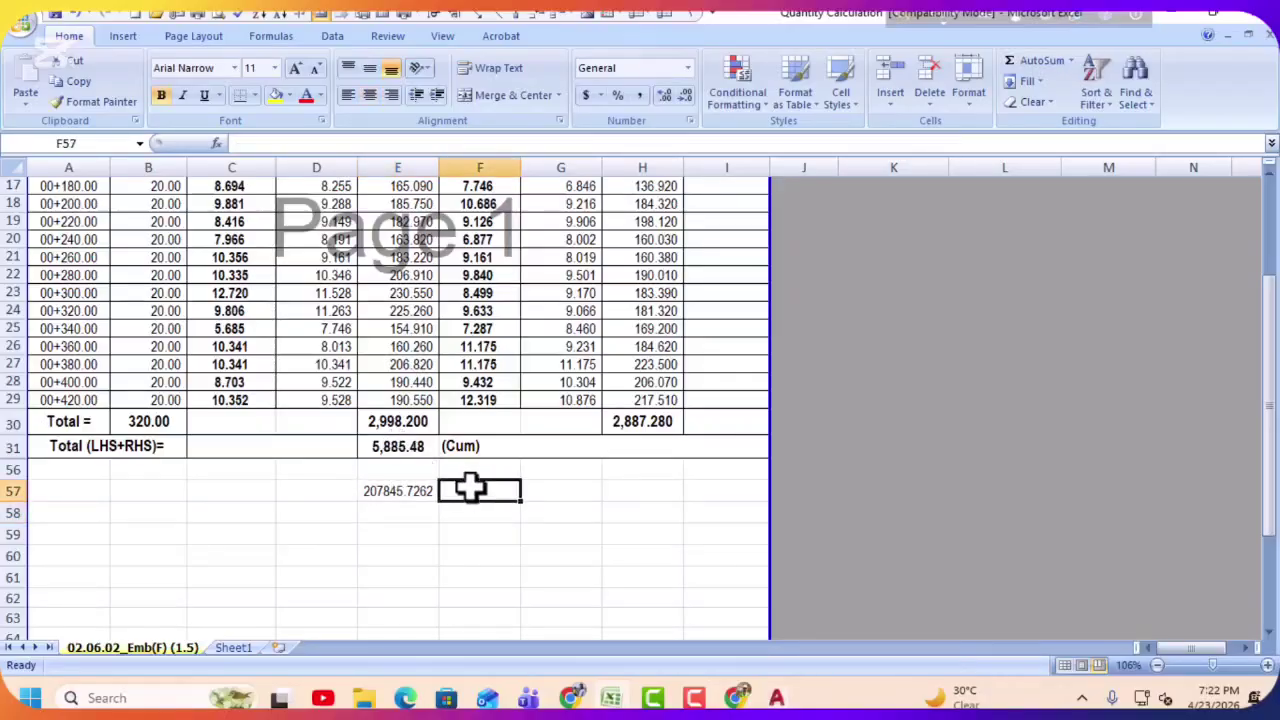
{"action": "type", "text": "Cft"}
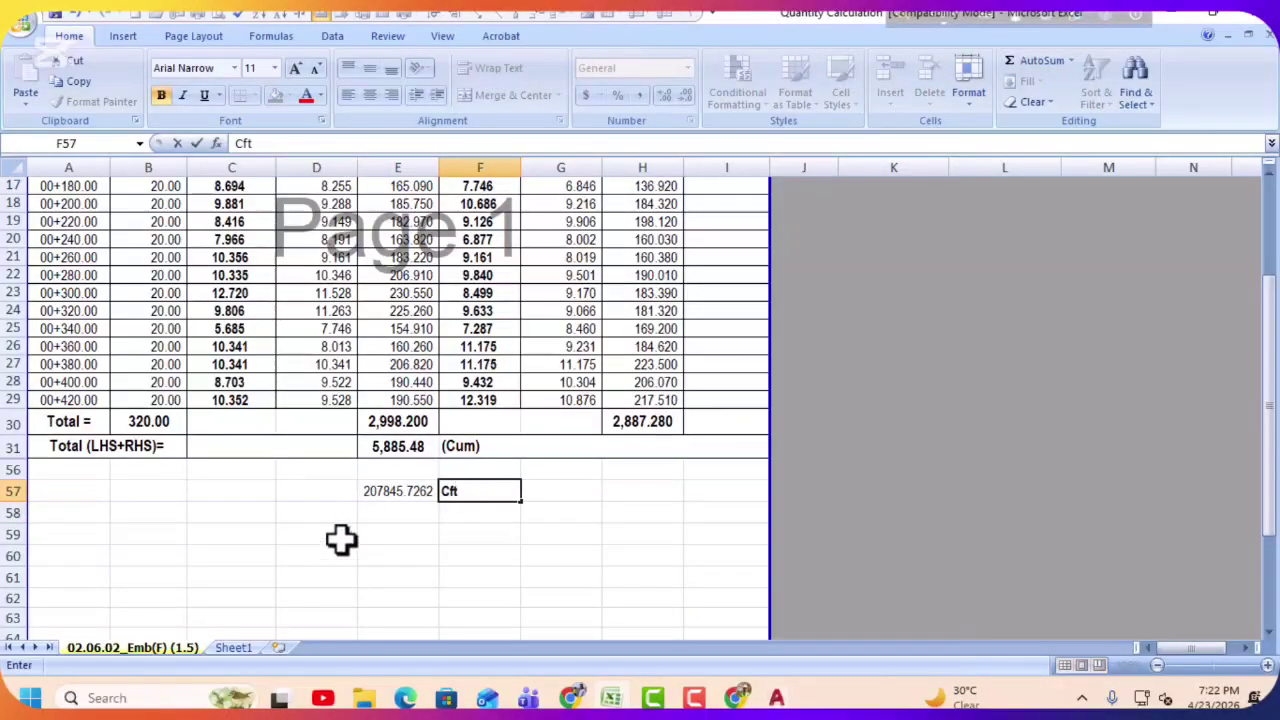
{"action": "left_click", "coordinate": [343, 555]}
Step: Return to the start of the measurement sheet and save the workbook
{"action": "scroll", "coordinate": [511, 521], "scroll_direction": "up", "scroll_amount": 5}
{"action": "scroll", "coordinate": [511, 521], "scroll_direction": "up", "scroll_amount": 1}
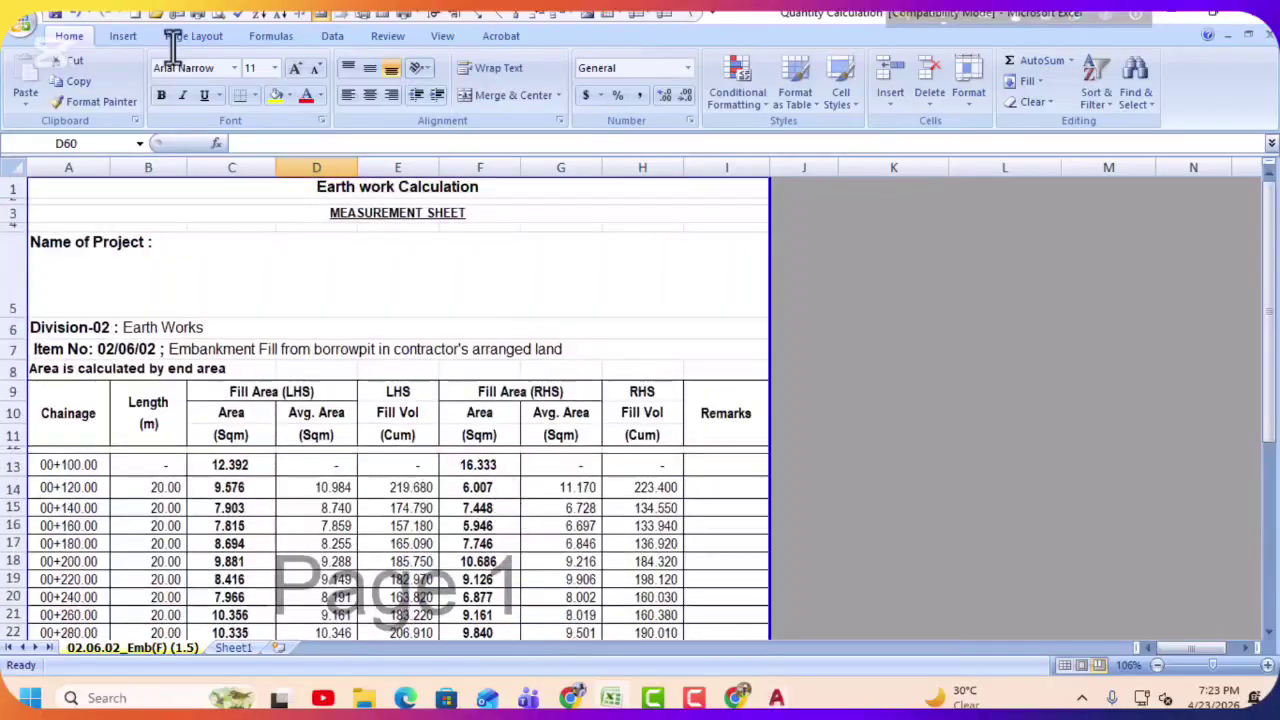
{"action": "left_click", "coordinate": [55, 12]}
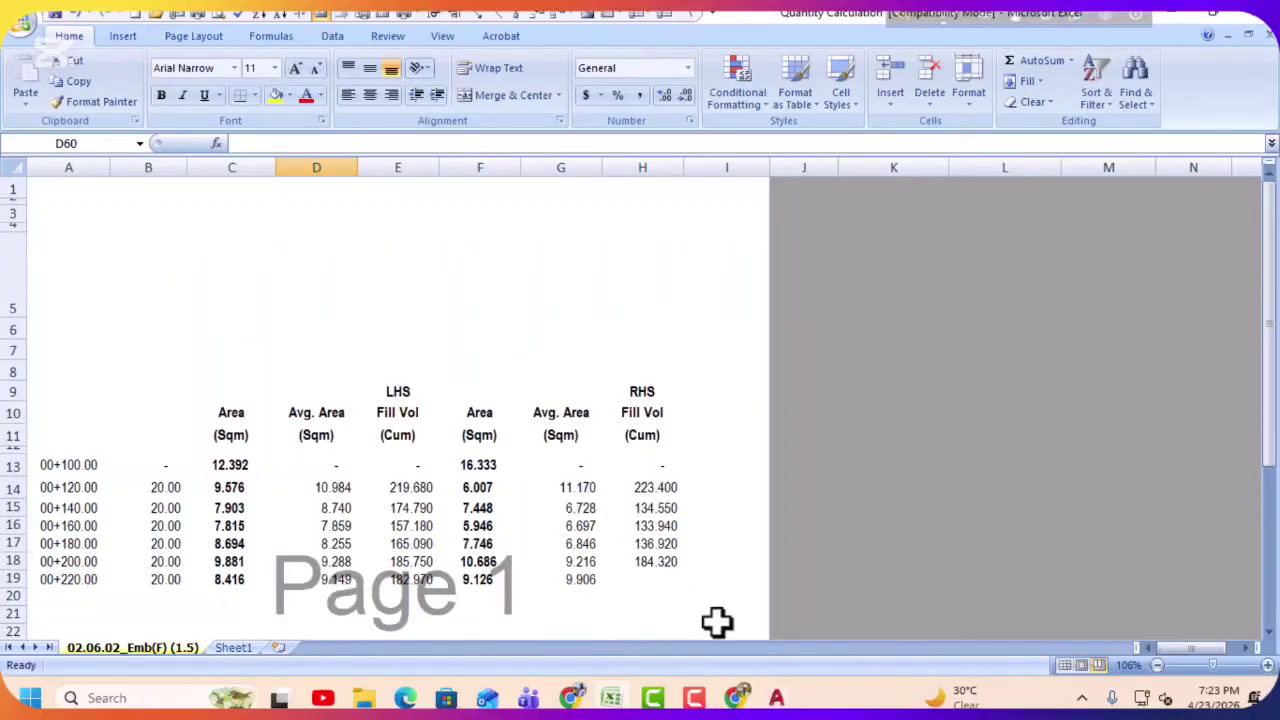
Step: Switch to AutoCAD and review the framed row of cross section sheets in the CROSS SECTION drawing
{"action": "left_click", "coordinate": [776, 697]}
{"action": "scroll", "coordinate": [629, 453], "scroll_direction": "down", "scroll_amount": 8}
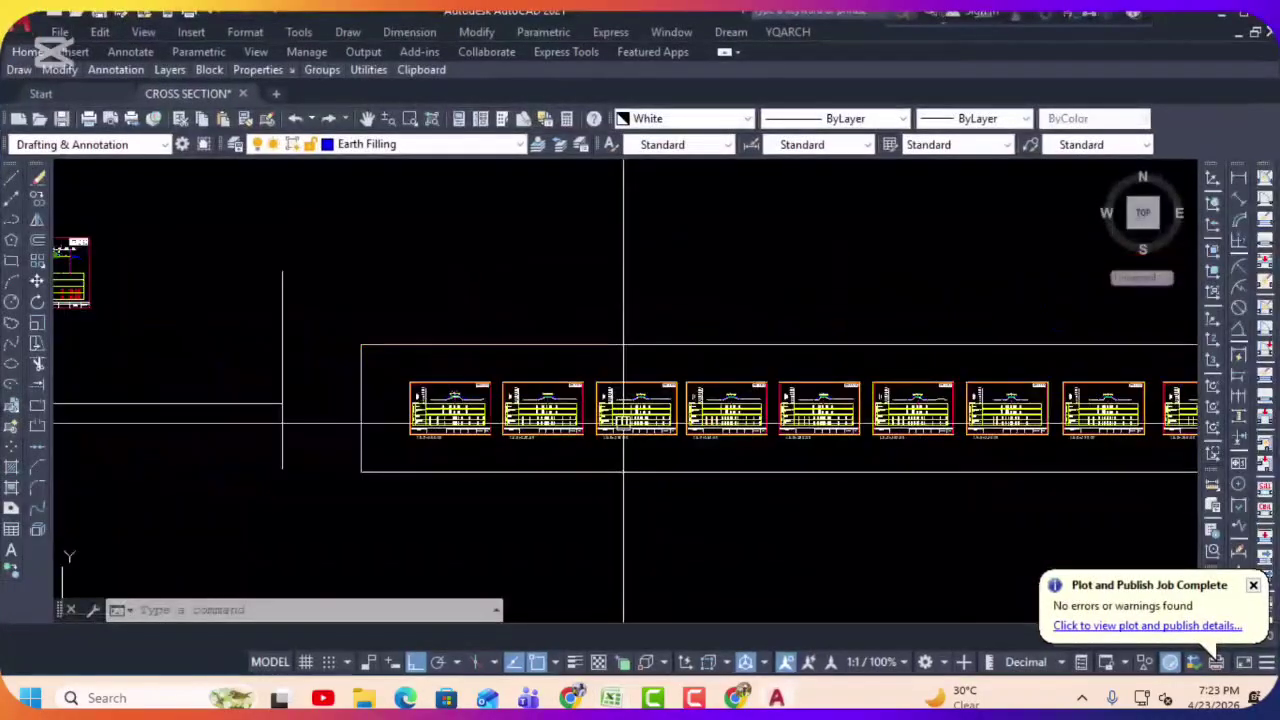
{"action": "middle_click_drag", "start_coordinate": [554, 378], "coordinate": [623, 377]}
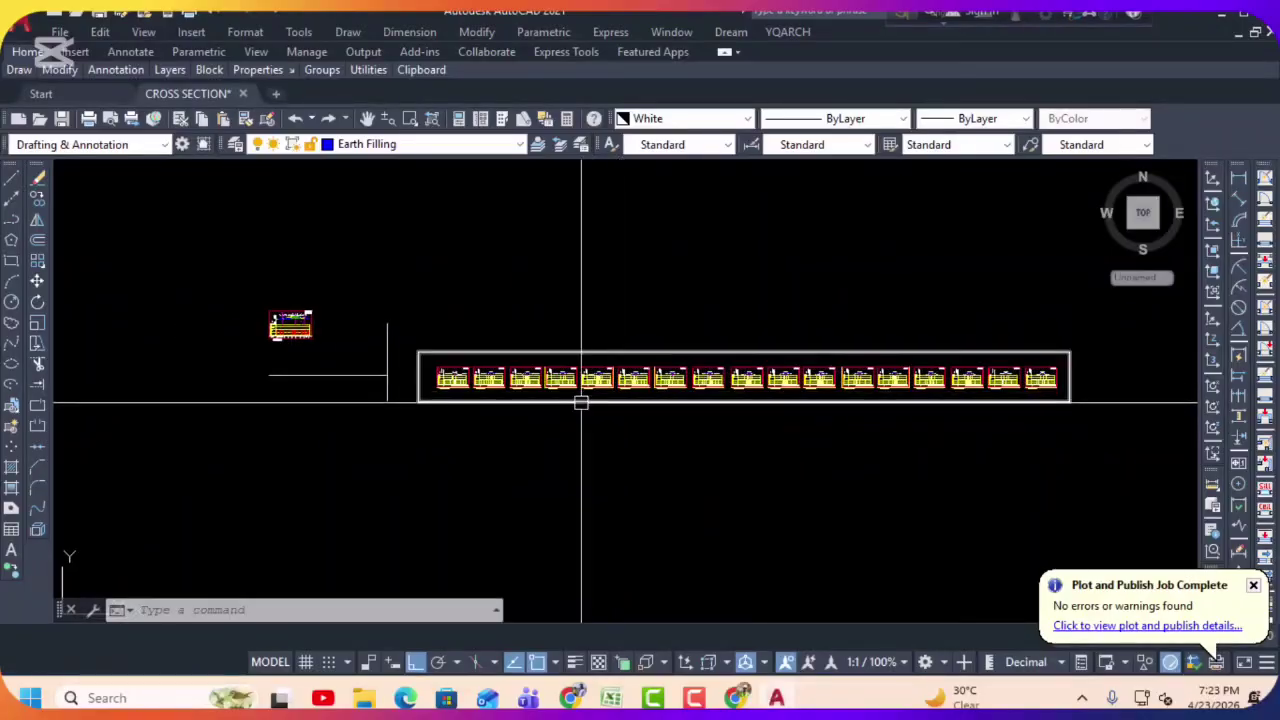
{"action": "middle_click_drag", "start_coordinate": [733, 347], "coordinate": [716, 335]}
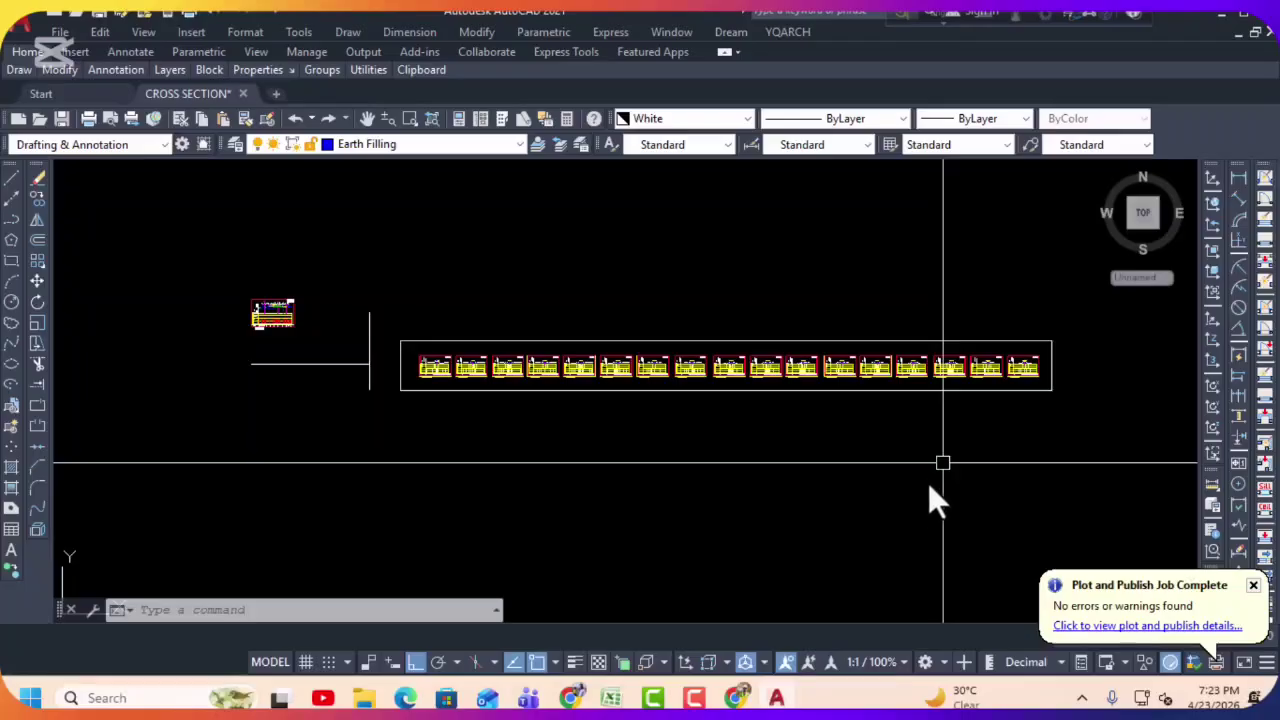
{"action": "middle_click_drag", "start_coordinate": [900, 403], "coordinate": [792, 391]}
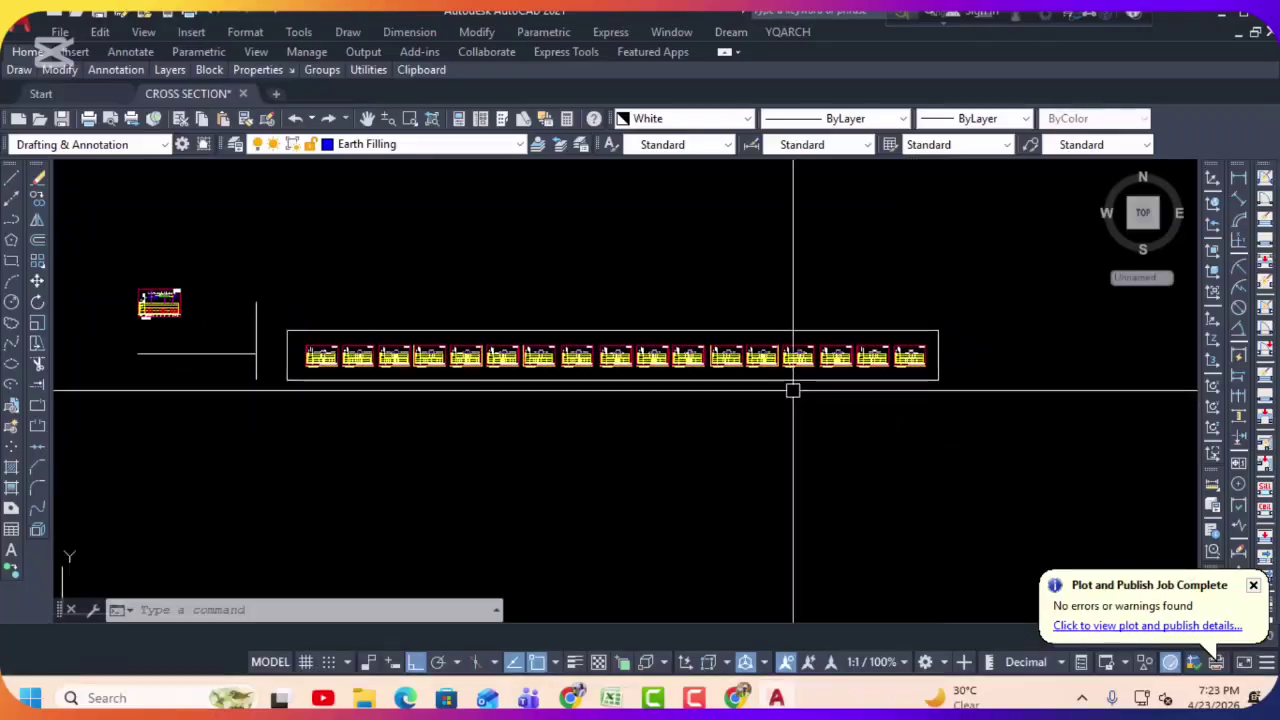
{"action": "middle_click_drag", "start_coordinate": [692, 384], "coordinate": [766, 381]}
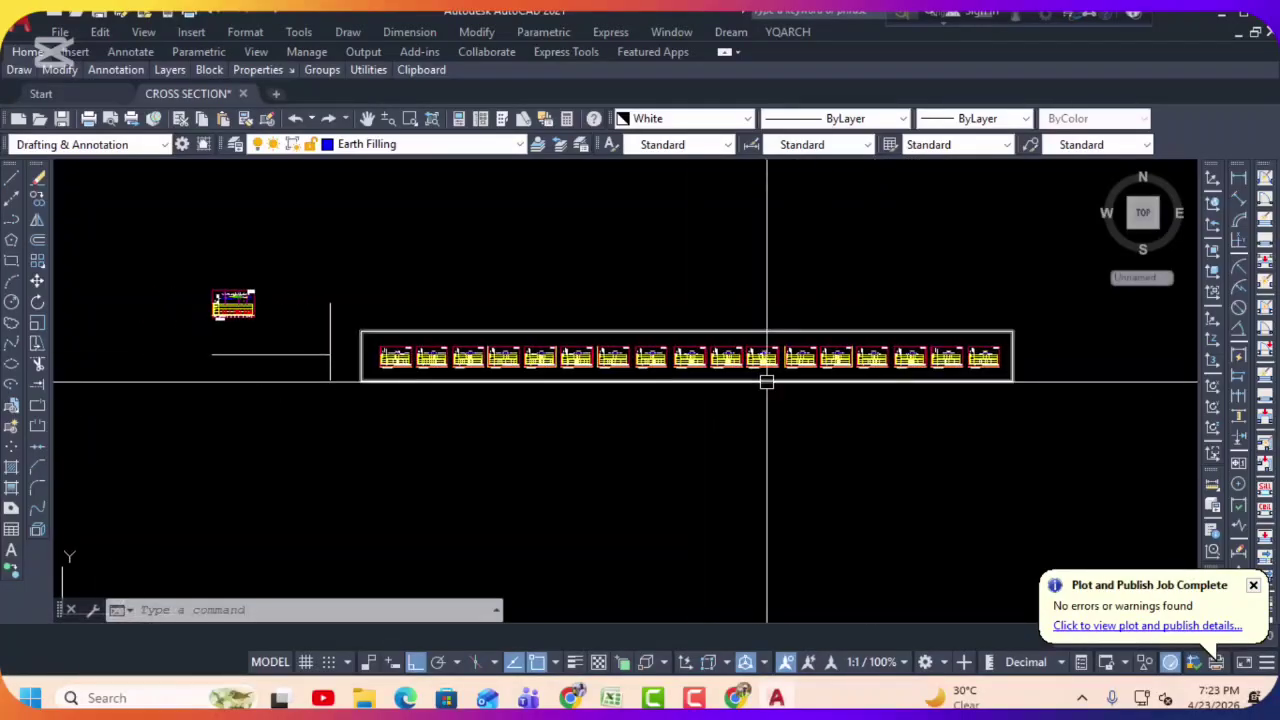